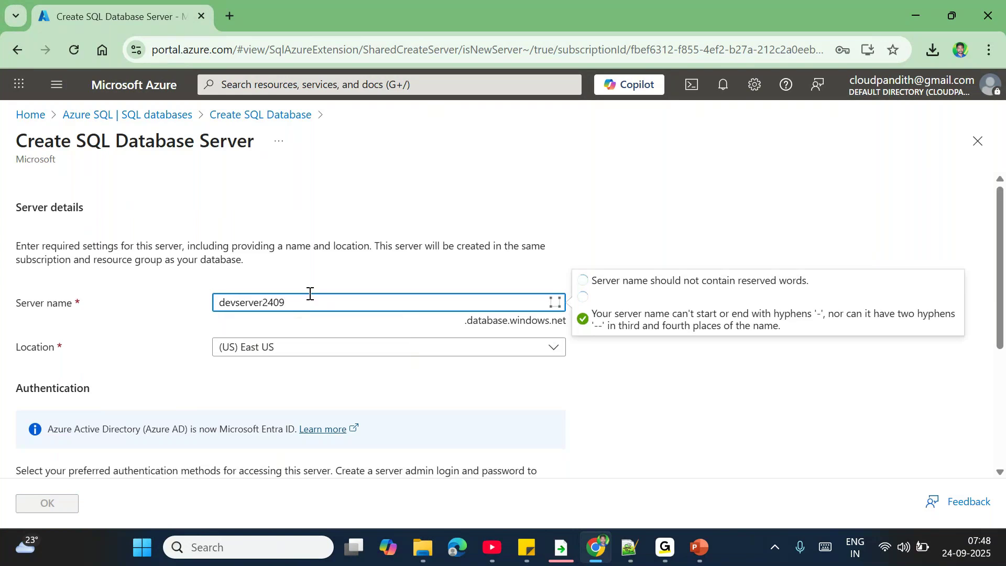
# - Enter the SQL server's admin login, password and confirmation password, then accept the new server settings
pyautogui.click(251, 437)
pyautogui.scroll(-2, 251, 437)
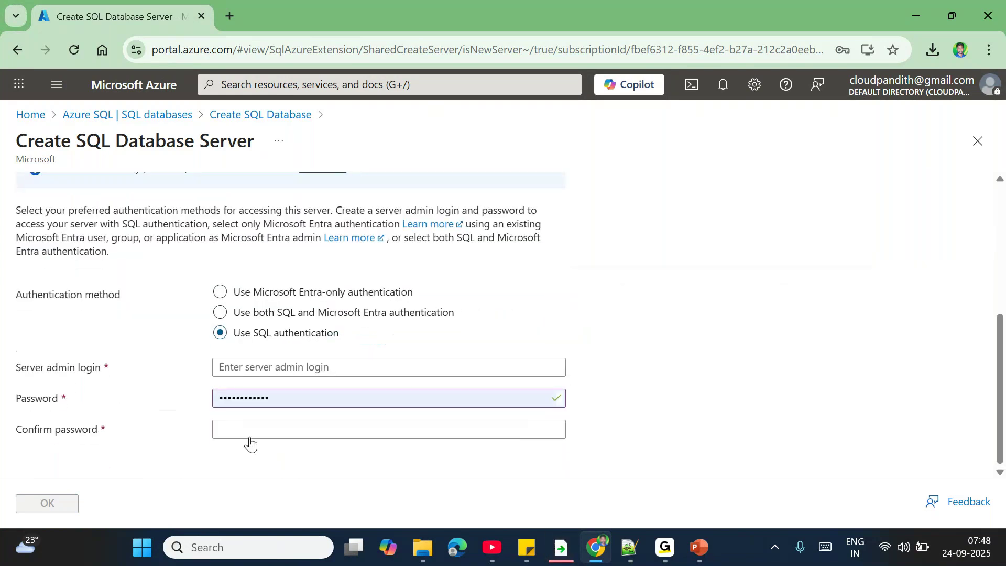
pyautogui.click(238, 373)
pyautogui.write('mallaiah')
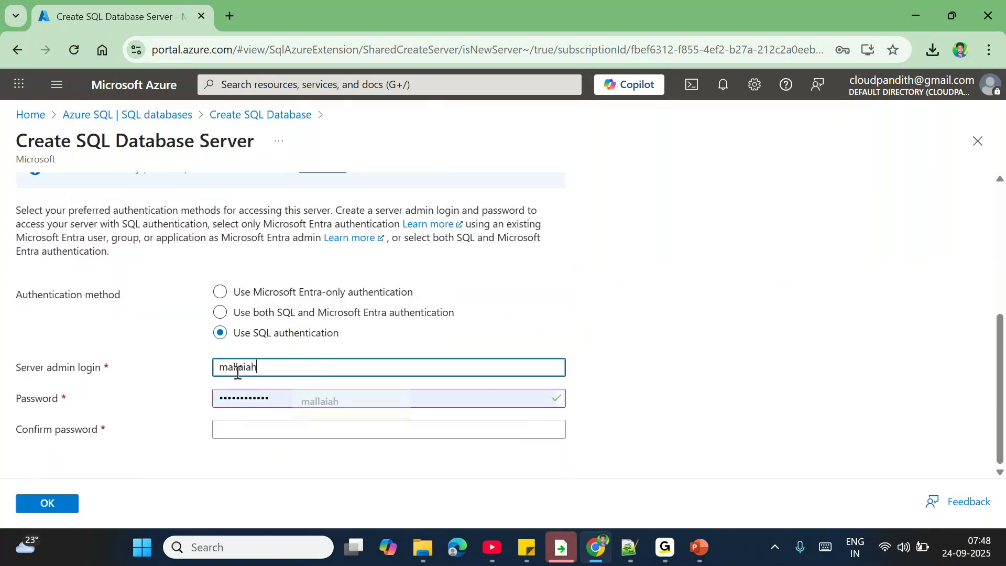
pyautogui.press('Tab')
pyautogui.write('••••••••')
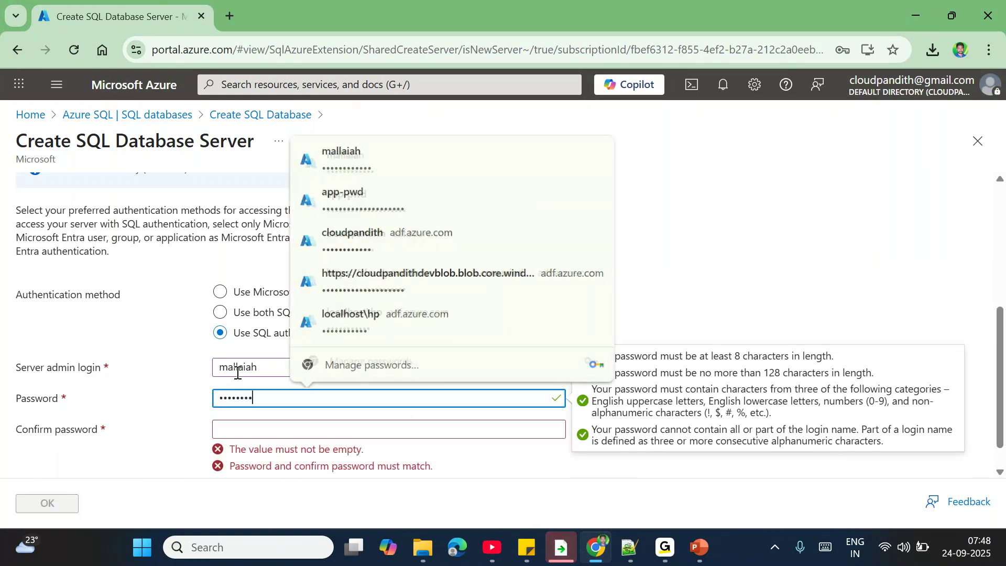
pyautogui.write('••••')
pyautogui.press('Tab')
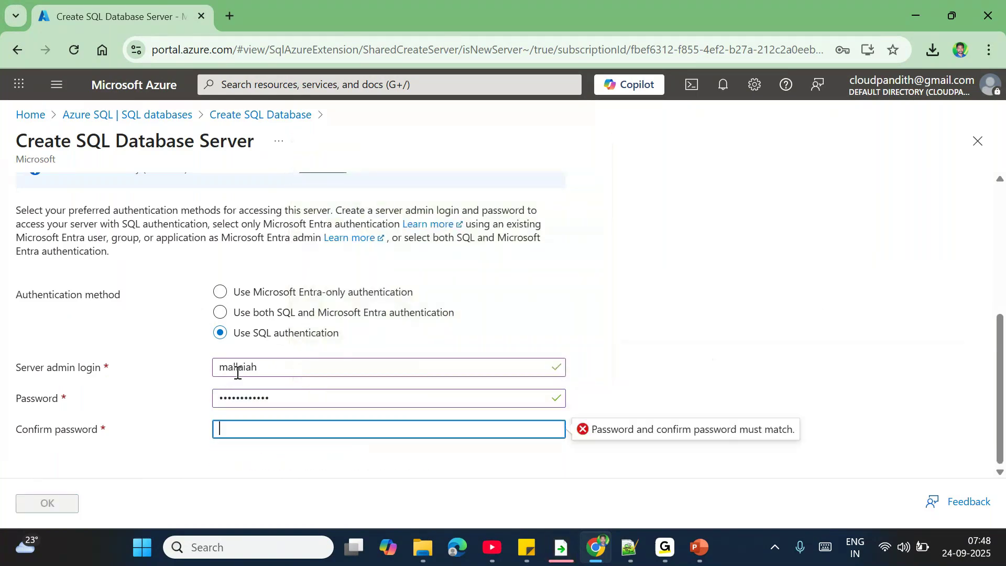
pyautogui.write('••••••••••')
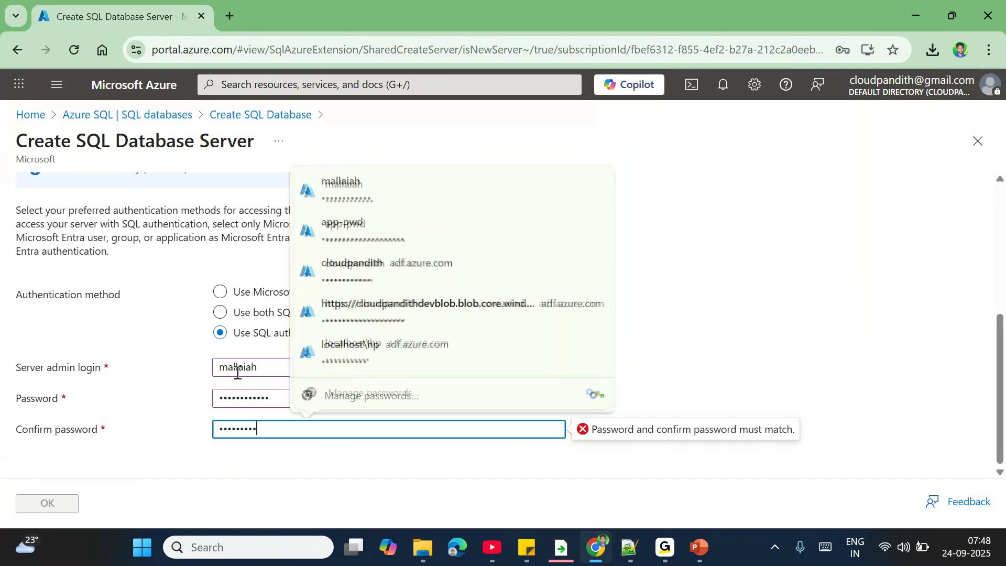
pyautogui.write('••')
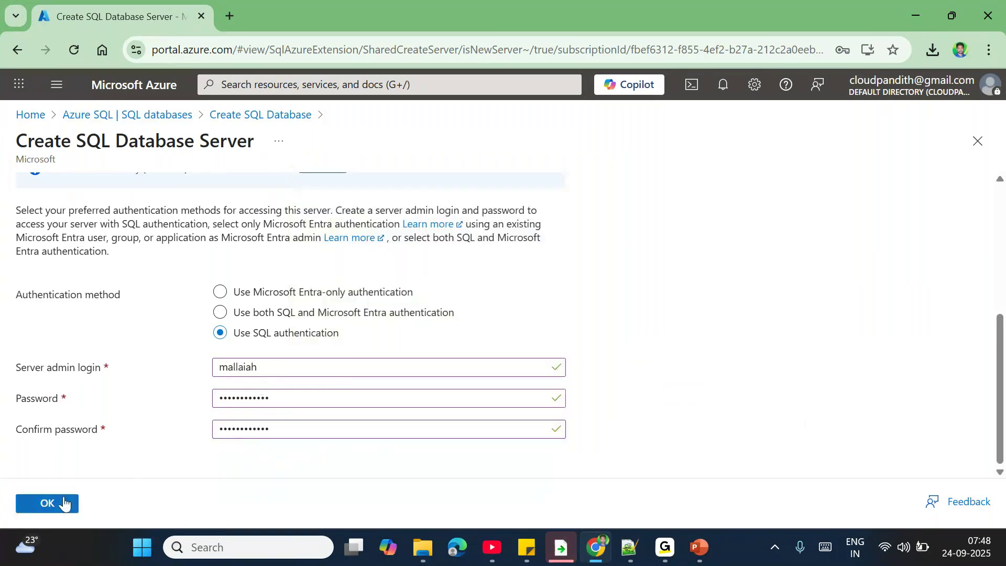
pyautogui.click(64, 503)
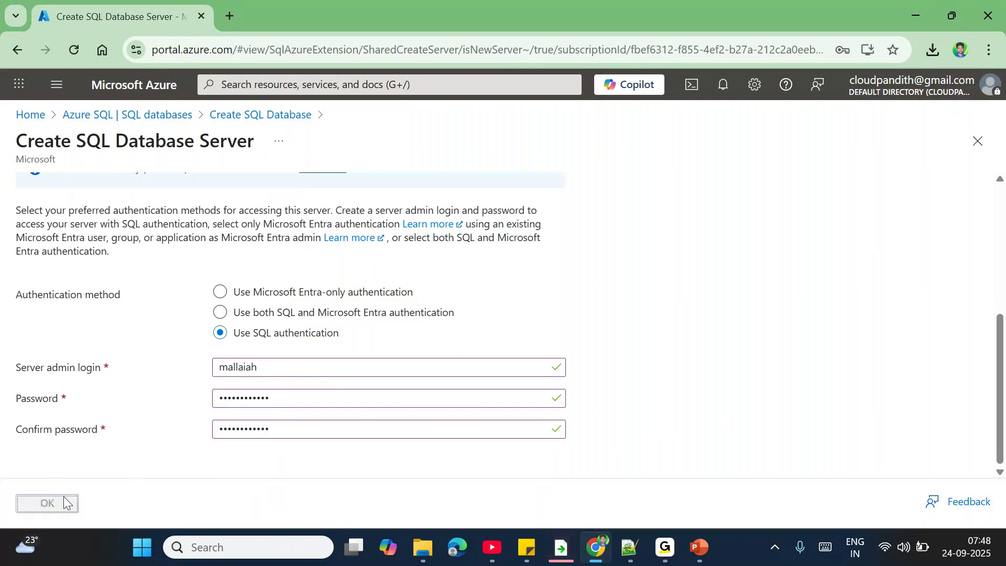
# - Configure the database's compute and storage with the Standard (Budget friendly) service tier and apply it
pyautogui.scroll(6, 234, 386)
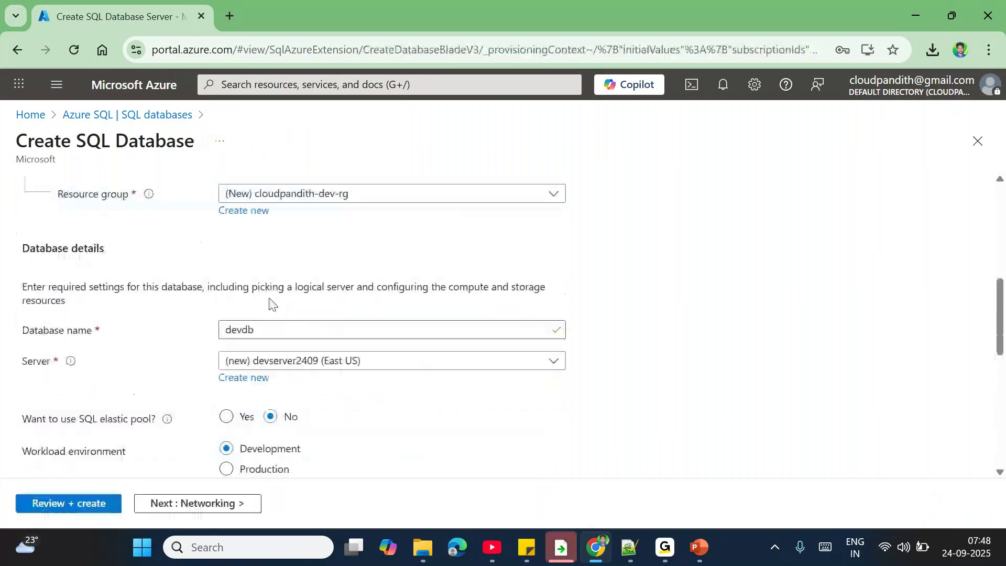
pyautogui.scroll(-1, 293, 320)
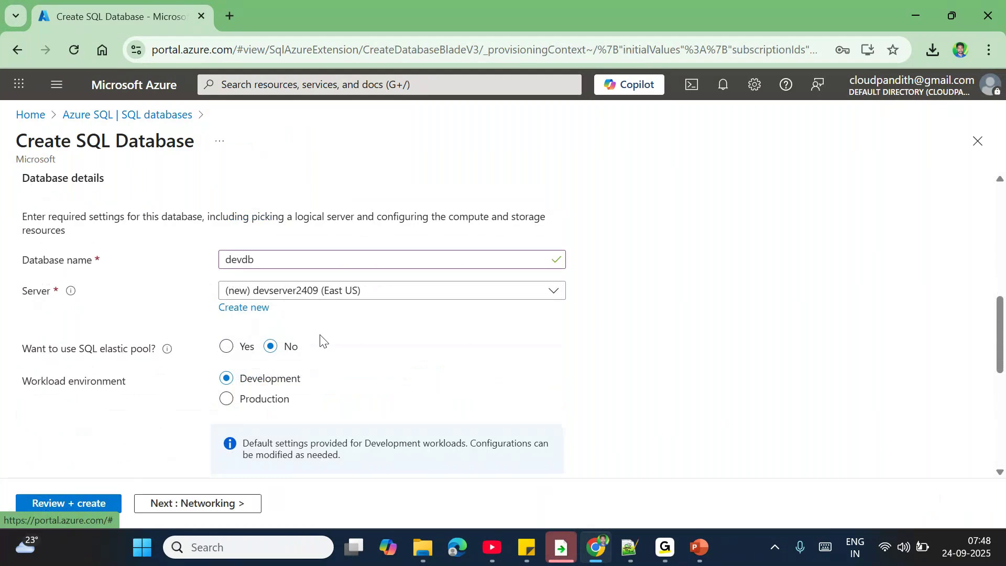
pyautogui.scroll(-2, 321, 340)
pyautogui.scroll(-2, 271, 407)
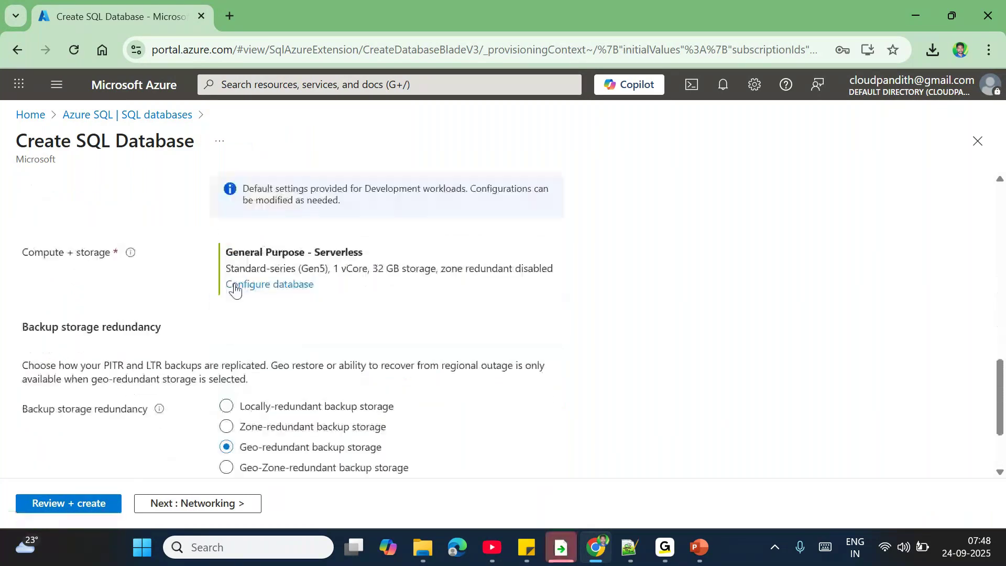
pyautogui.click(236, 284)
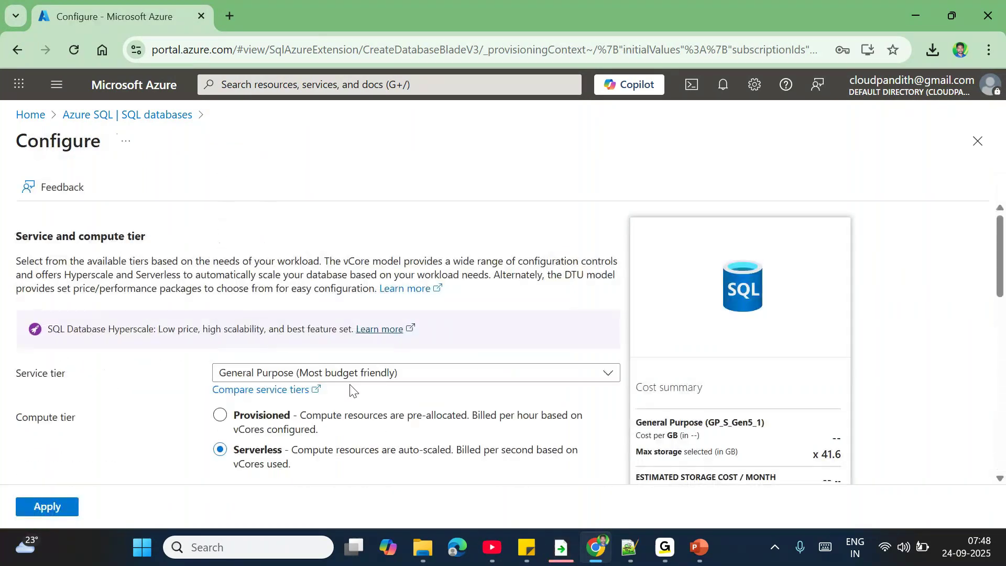
pyautogui.scroll(-3, 350, 390)
pyautogui.scroll(1, 263, 315)
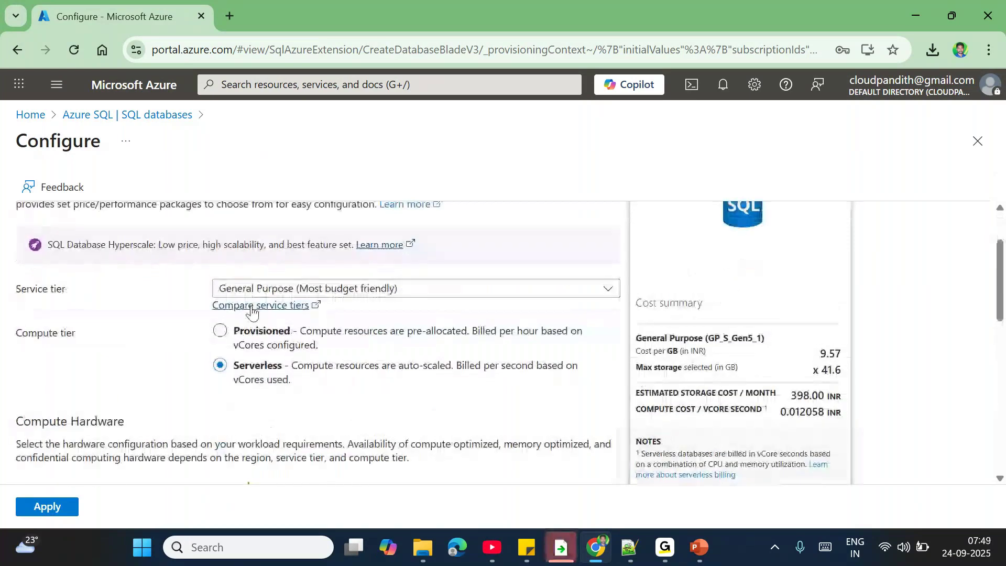
pyautogui.click(252, 288)
pyautogui.click(270, 458)
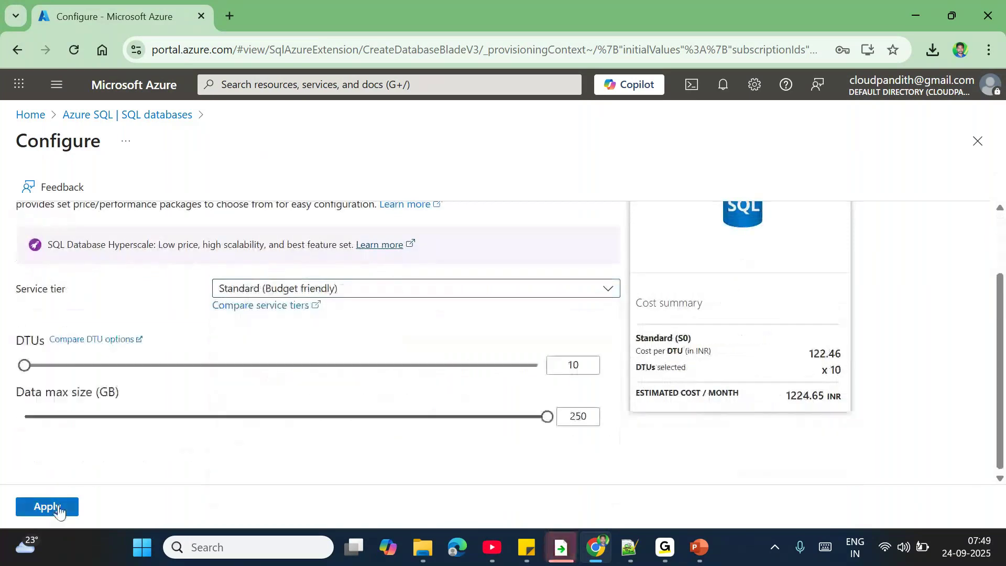
pyautogui.click(47, 507)
# - Set the server's connectivity to a public endpoint, allowing access by Azure services and adding the current client IP address
pyautogui.click(197, 503)
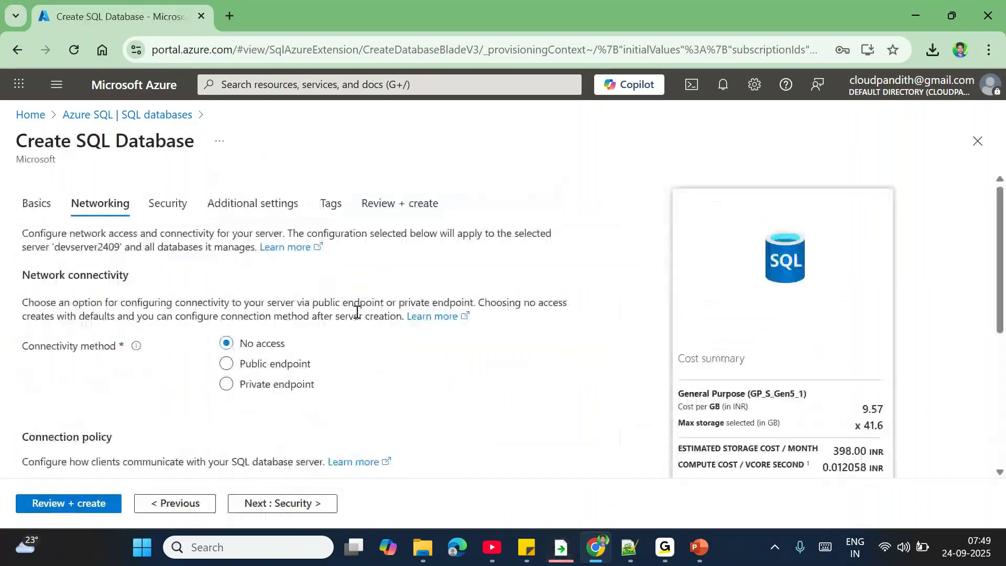
pyautogui.click(246, 365)
pyautogui.scroll(-3, 341, 386)
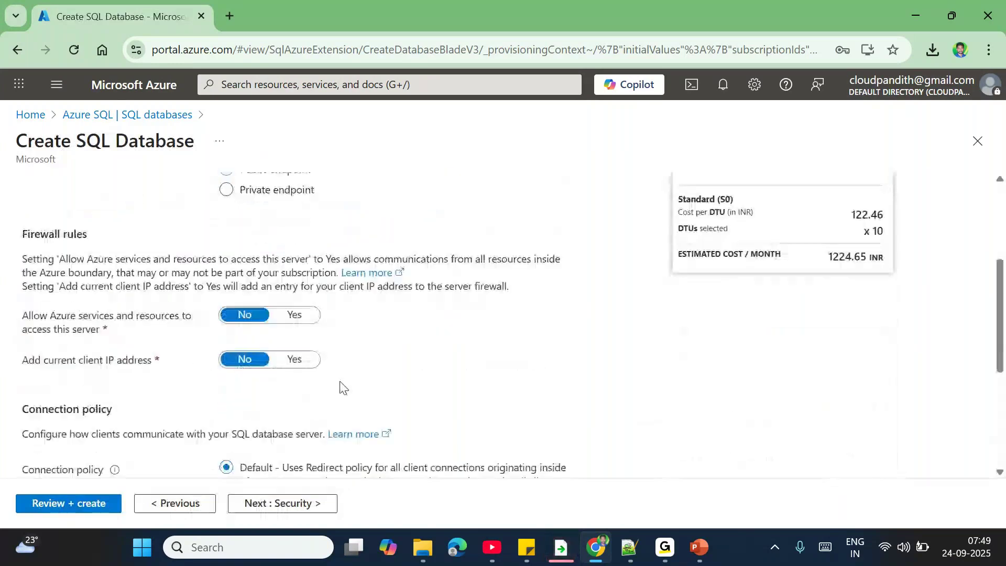
pyautogui.click(299, 362)
pyautogui.click(293, 315)
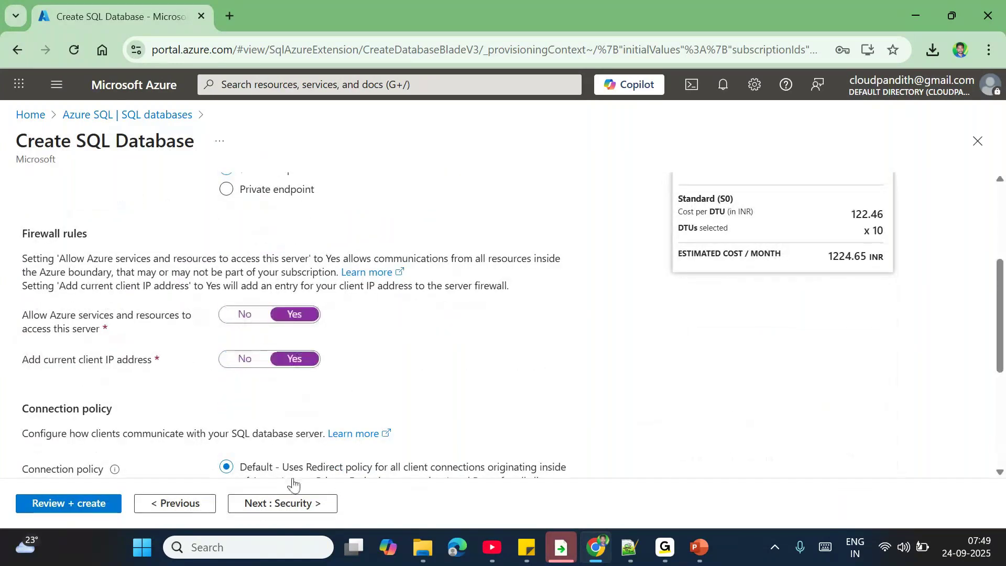
# - Keep the default security, additional settings and tags, then review and create the SQL database
pyautogui.click(269, 504)
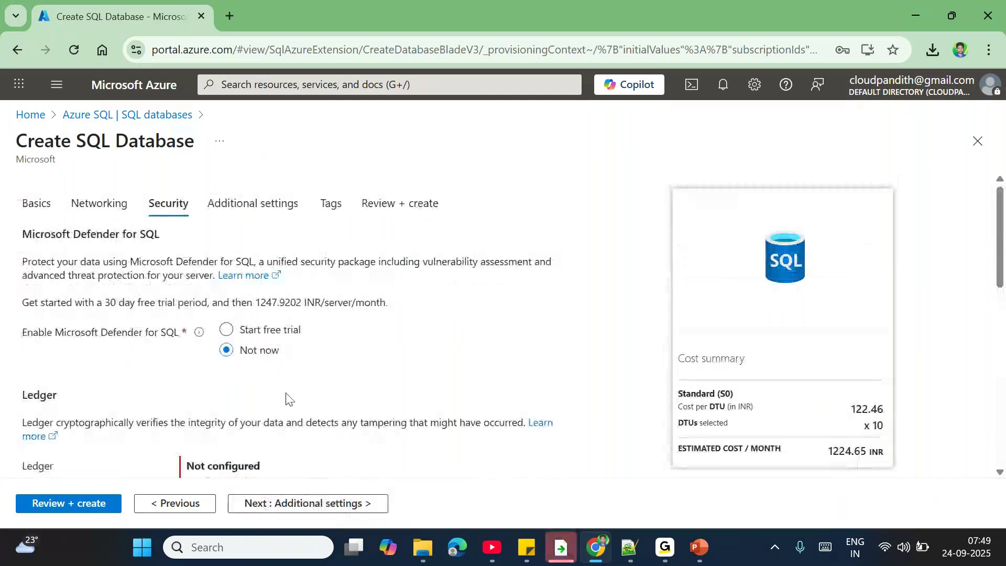
pyautogui.click(286, 504)
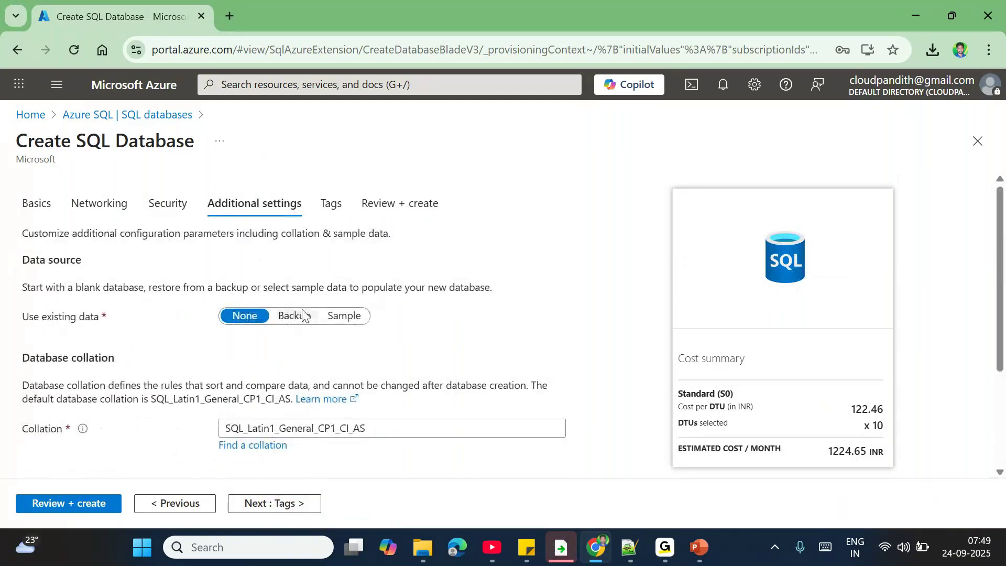
pyautogui.click(247, 501)
pyautogui.click(74, 505)
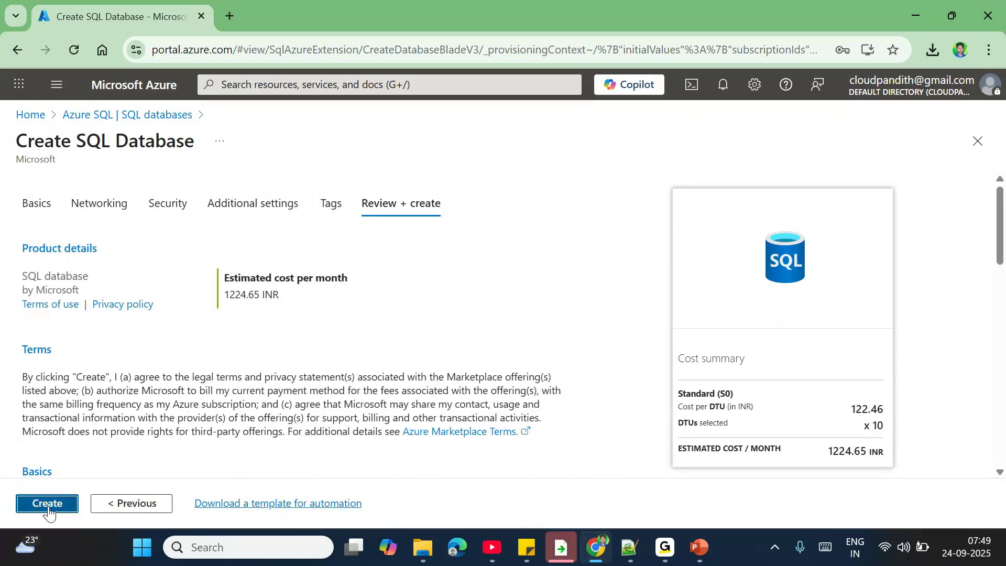
pyautogui.click(48, 504)
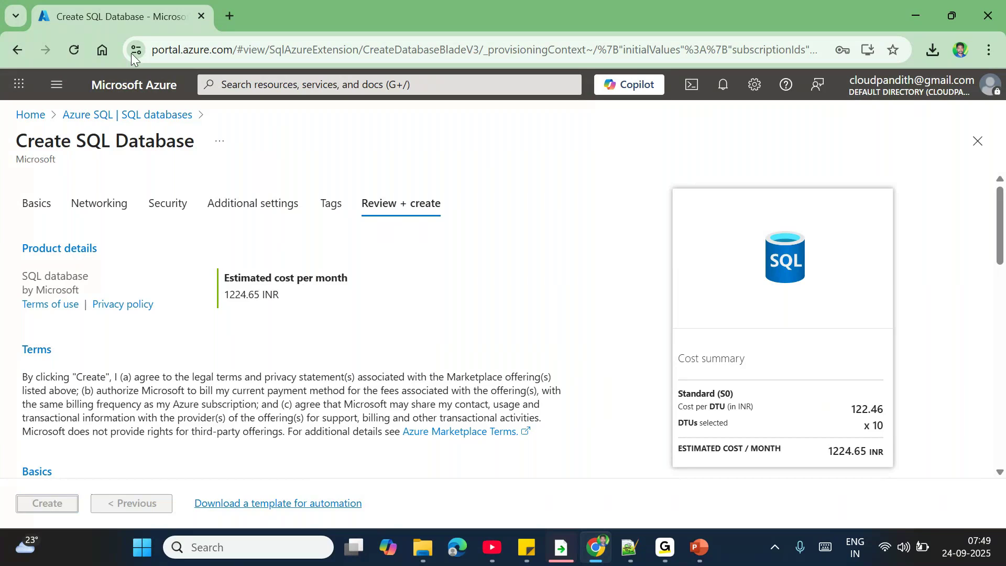
# - Load the Azure portal in a new browser tab and start creating a storage account
pyautogui.click(235, 15)
pyautogui.write('p')
pyautogui.press('Return')
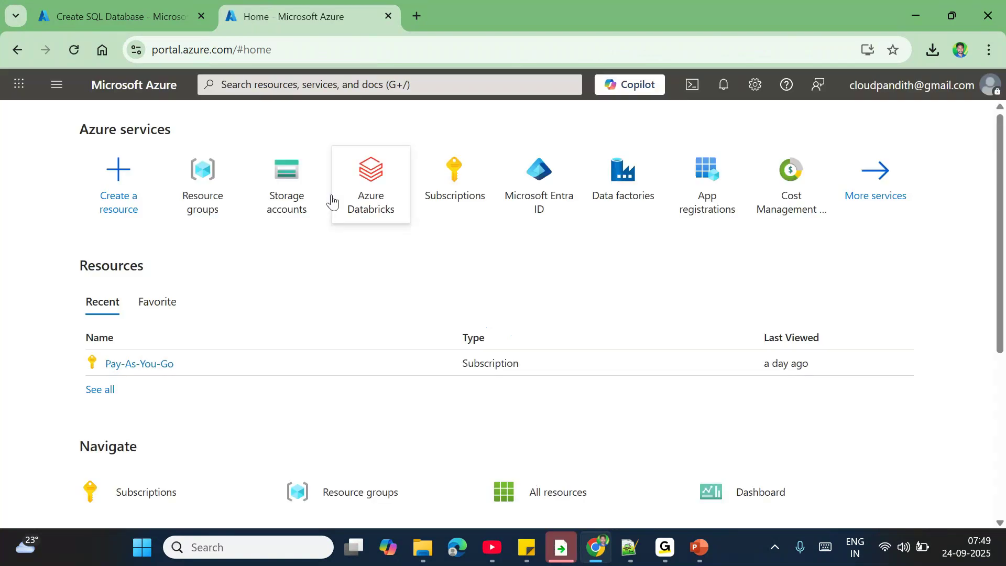
pyautogui.click(299, 186)
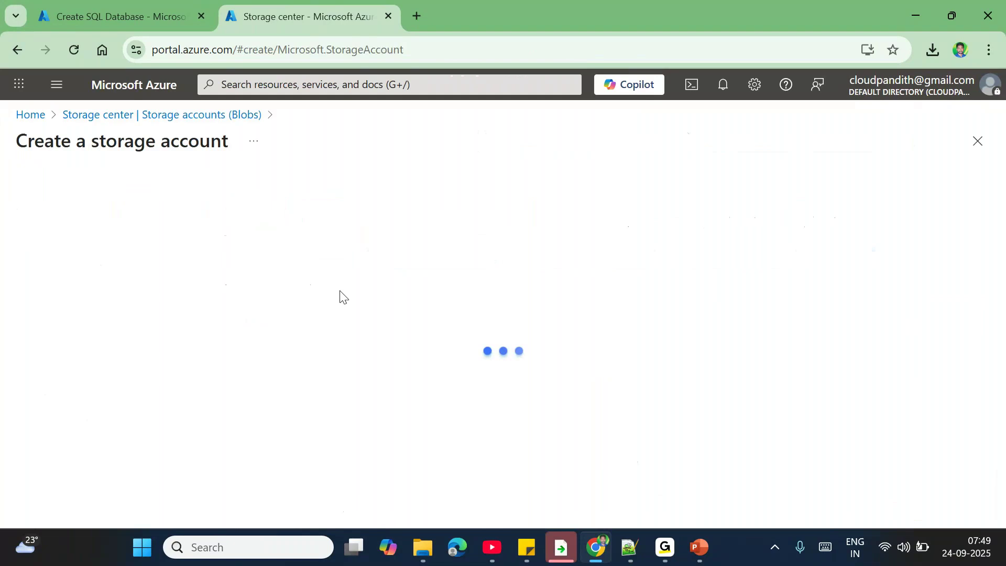
# - Name the new storage account cloudpandithdevadls
pyautogui.scroll(-3, 341, 294)
pyautogui.click(250, 348)
pyautogui.write('cl')
pyautogui.write('oudpandith-dev-adf')
pyautogui.write('ws')
pyautogui.press('BackSpace')
pyautogui.press('BackSpace')
pyautogui.press('BackSpace')
pyautogui.press('BackSpace')
pyautogui.press('BackSpace')
pyautogui.press('BackSpace')
pyautogui.press('BackSpace')
pyautogui.press('BackSpace')
pyautogui.press('BackSpace')
pyautogui.press('BackSpace')
pyautogui.write('devadls')
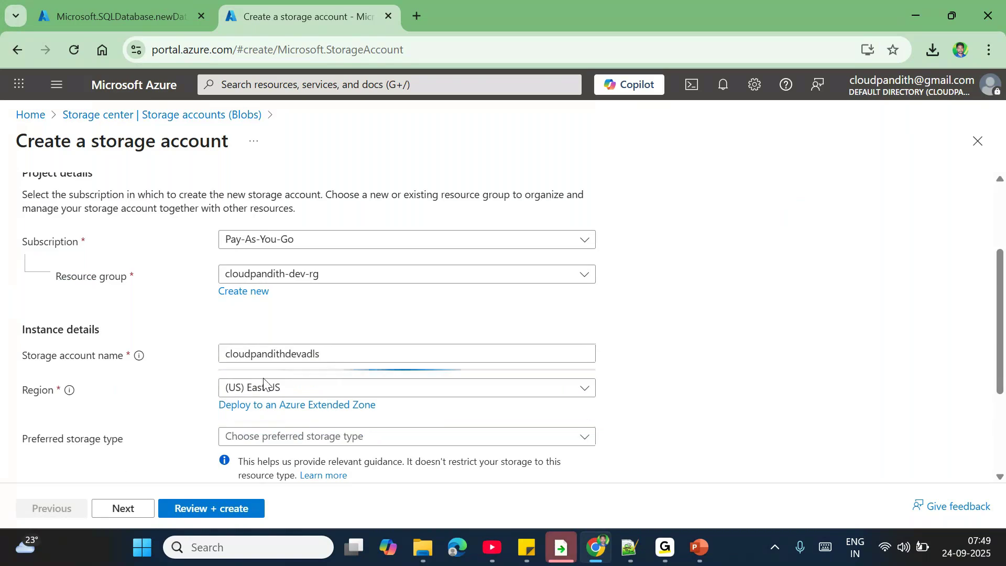
# - Enable the hierarchical namespace for the storage account, then review and create it
pyautogui.click(126, 503)
pyautogui.scroll(-3, 274, 364)
pyautogui.click(225, 408)
pyautogui.scroll(-1, 321, 449)
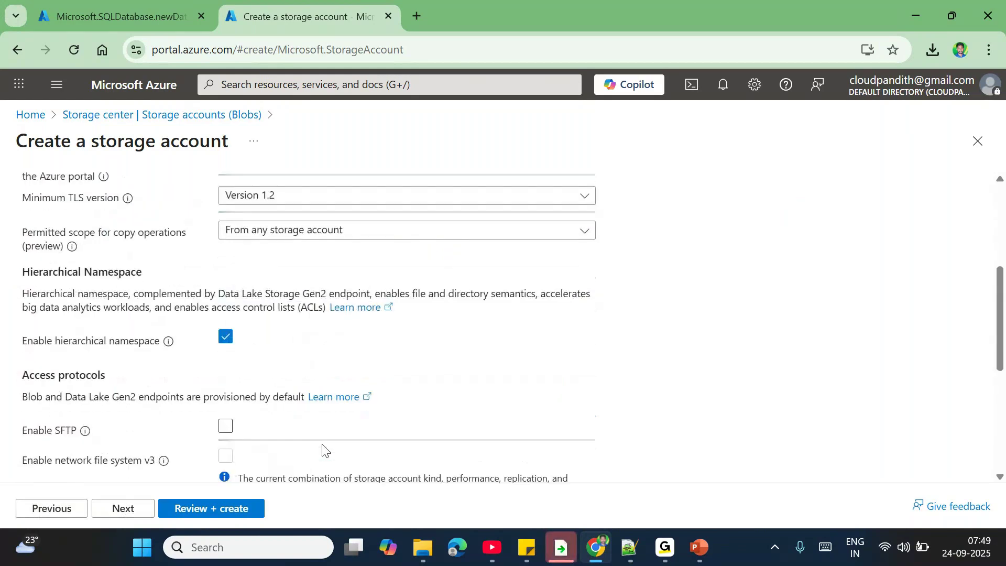
pyautogui.click(212, 506)
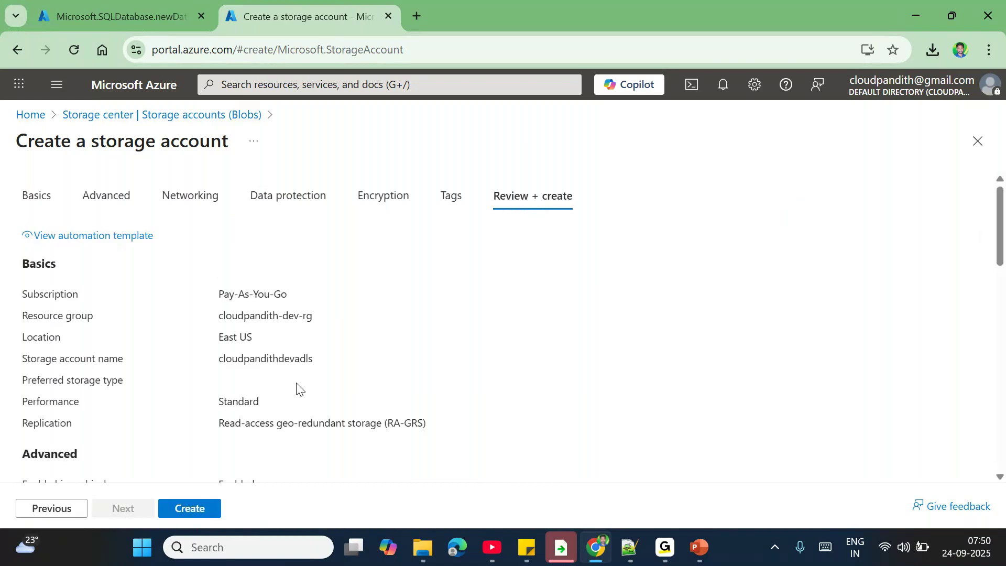
pyautogui.click(193, 509)
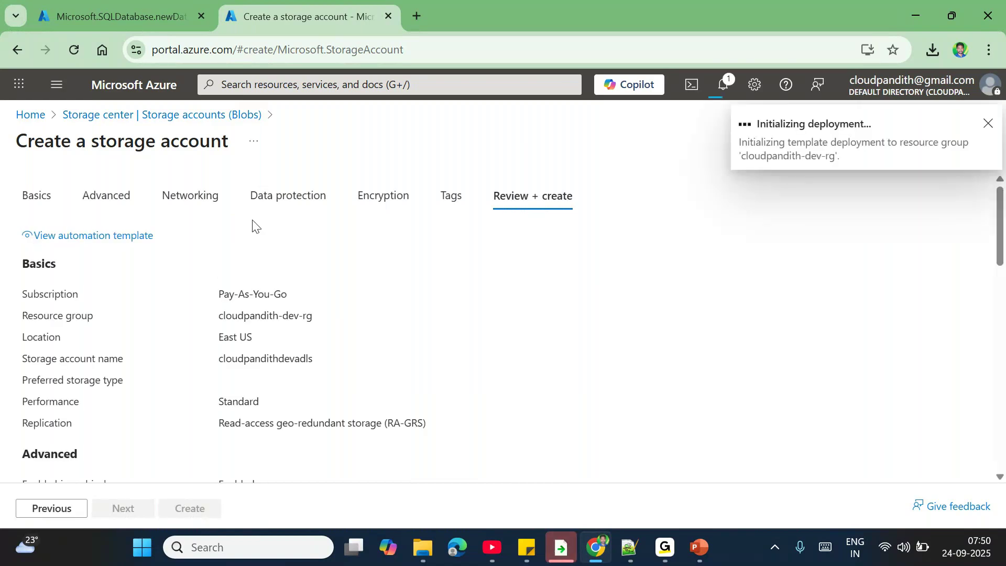
# - Check the SQL database and storage account deployments and load the Azure portal home in another browser tab
pyautogui.click(118, 2)
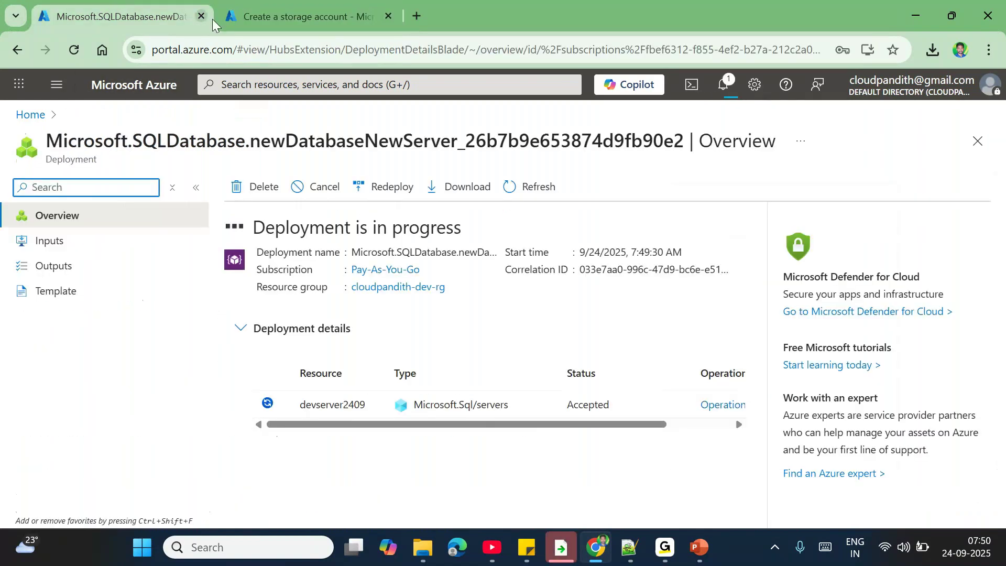
pyautogui.click(302, 6)
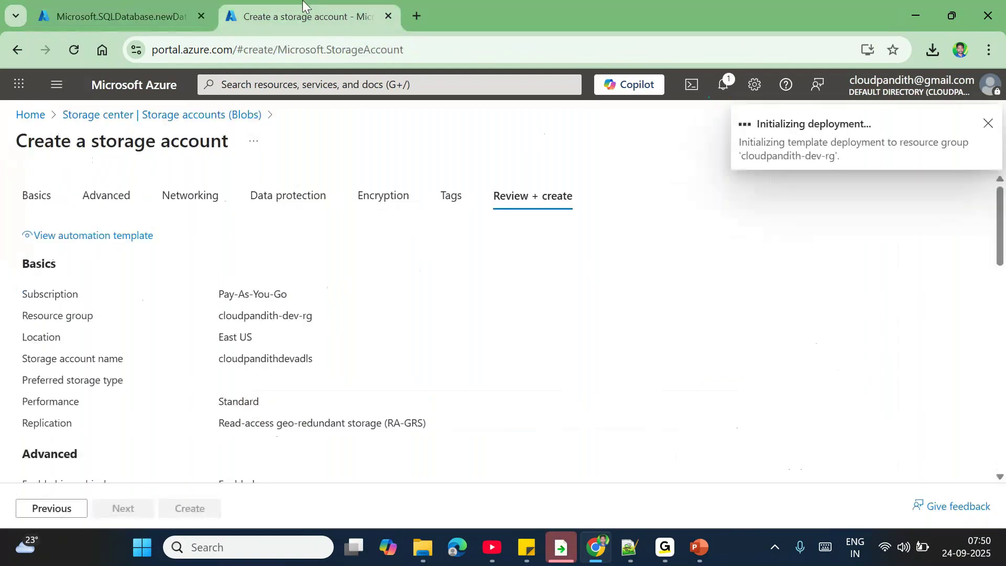
pyautogui.click(417, 15)
pyautogui.write('po')
pyautogui.press('Return')
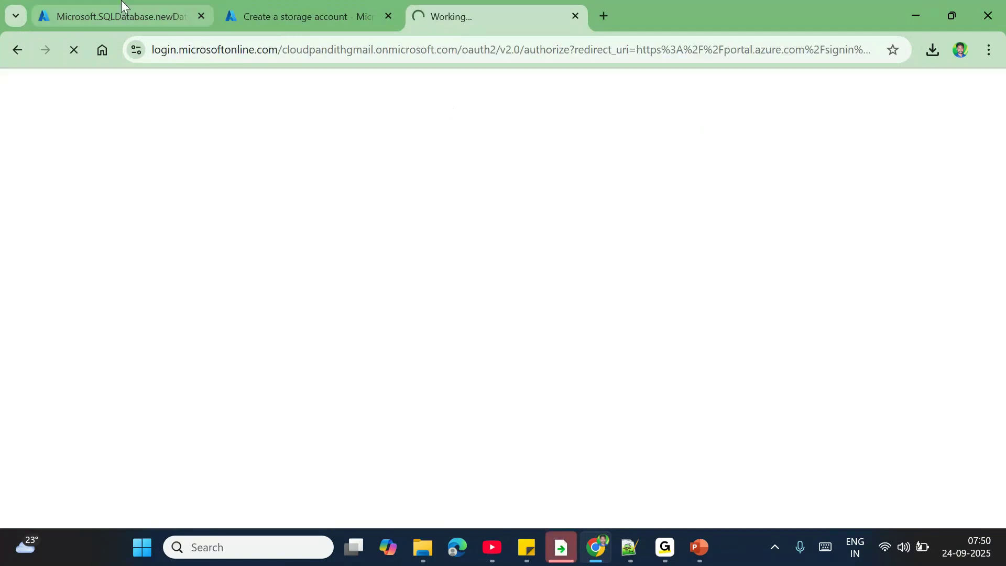
pyautogui.click(122, 5)
pyautogui.click(293, 13)
pyautogui.click(455, 6)
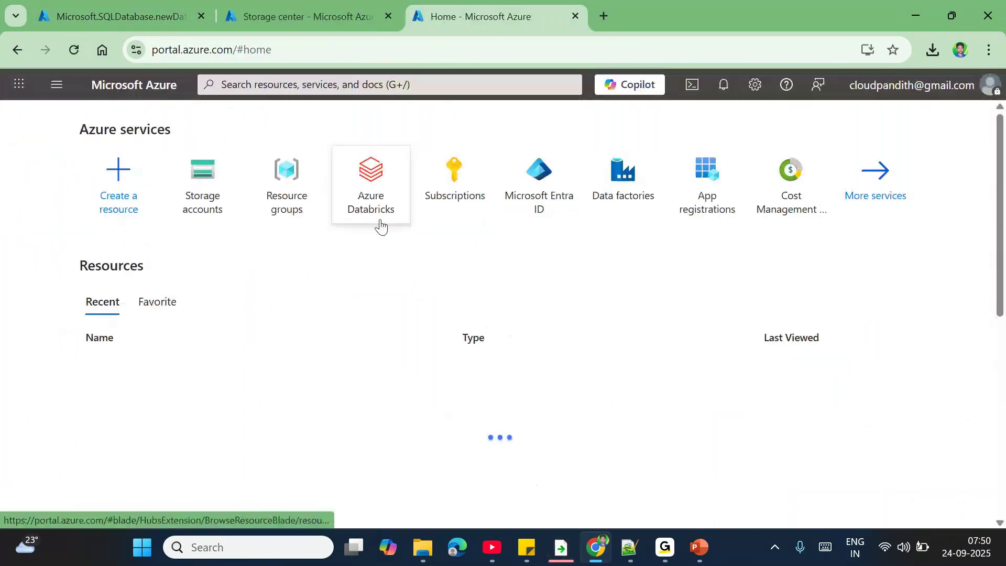
# - Search the portal for the Data factories service and start creating a new data factory
pyautogui.click(333, 85)
pyautogui.write('data fa')
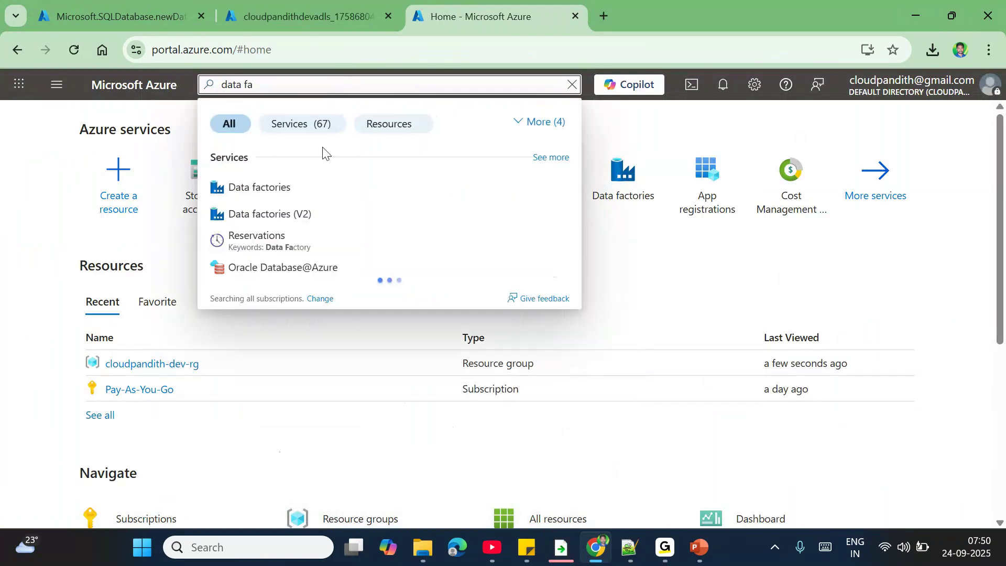
pyautogui.click(270, 181)
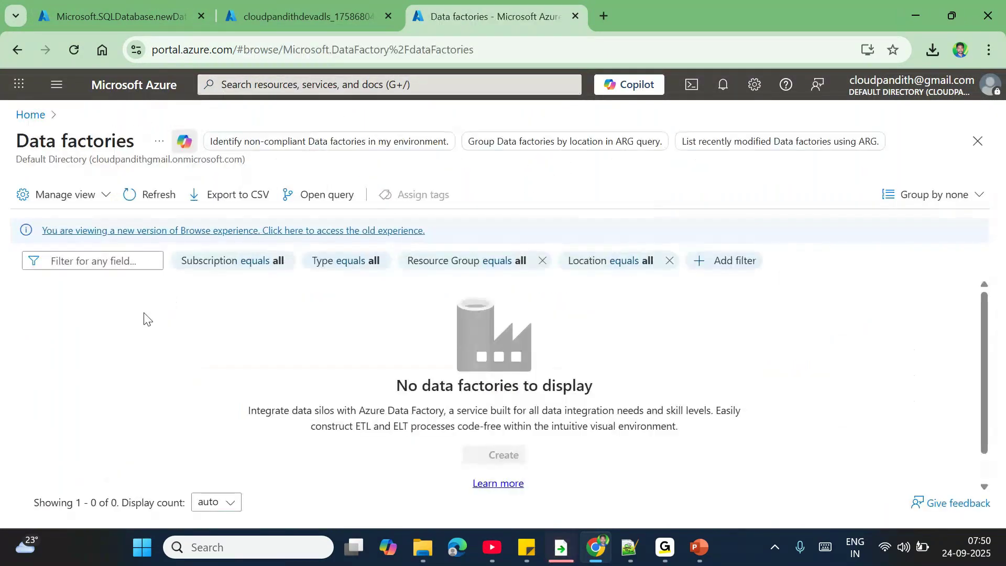
pyautogui.click(50, 200)
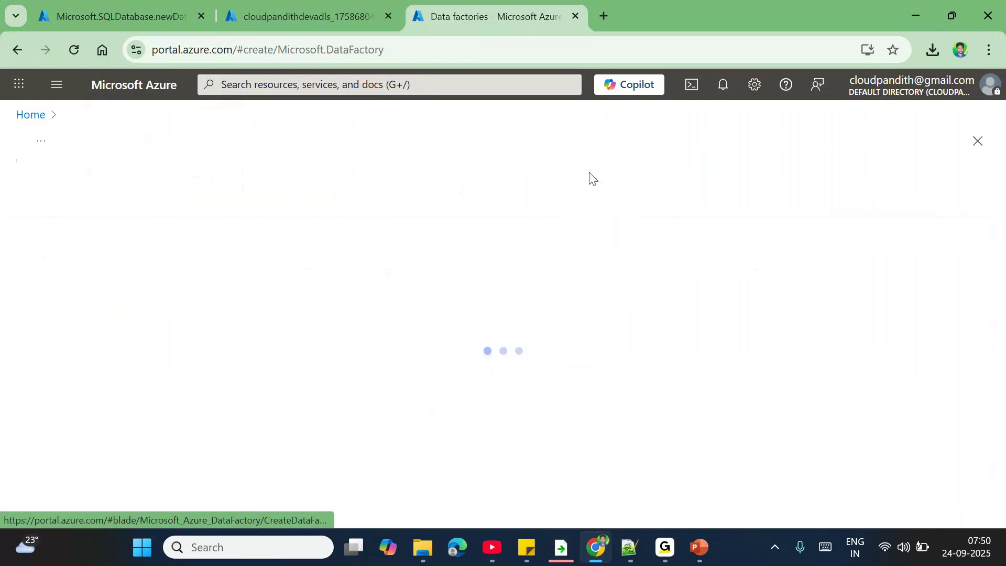
# - Create a data factory named cloudpandith-dev-adfws2409 in the resource group cloudpandith-dev-rg
pyautogui.click(302, 362)
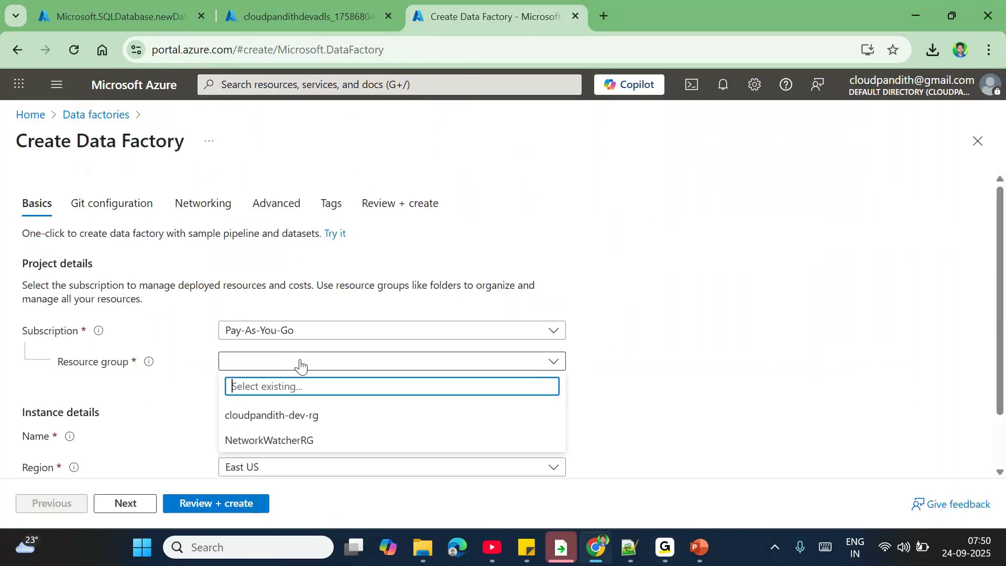
pyautogui.click(262, 416)
pyautogui.click(253, 439)
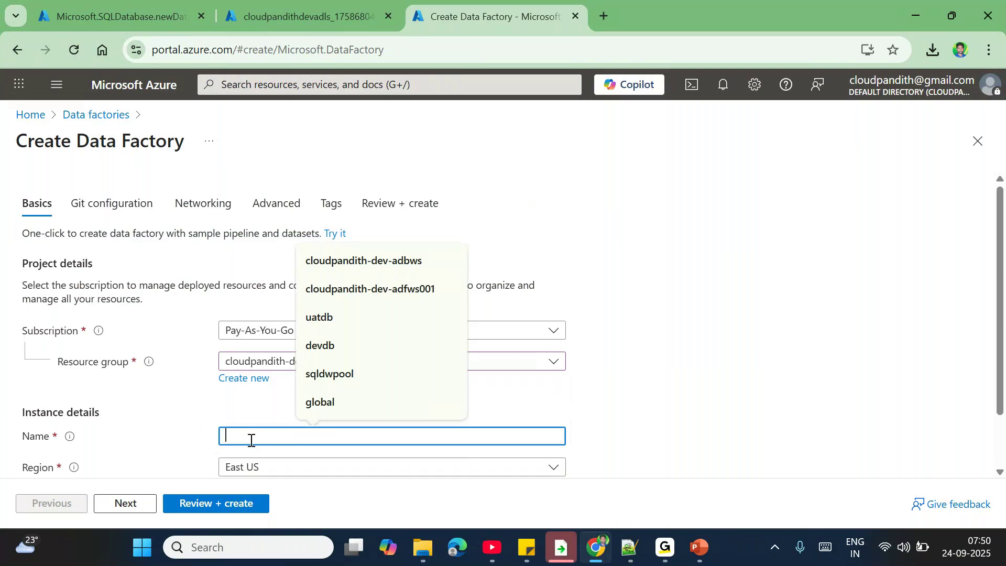
pyautogui.write('cloudpandith')
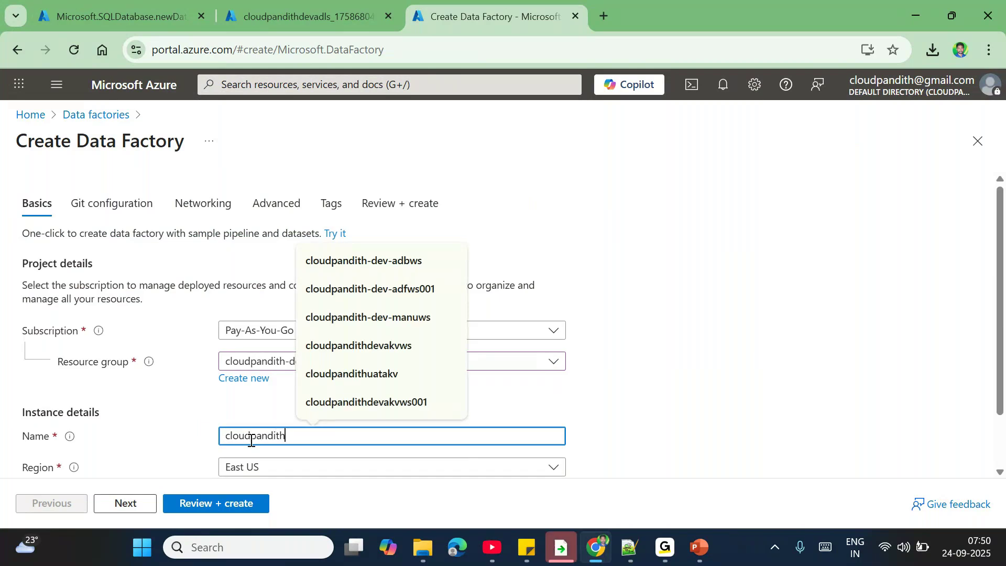
pyautogui.write('-dev-adfws2409')
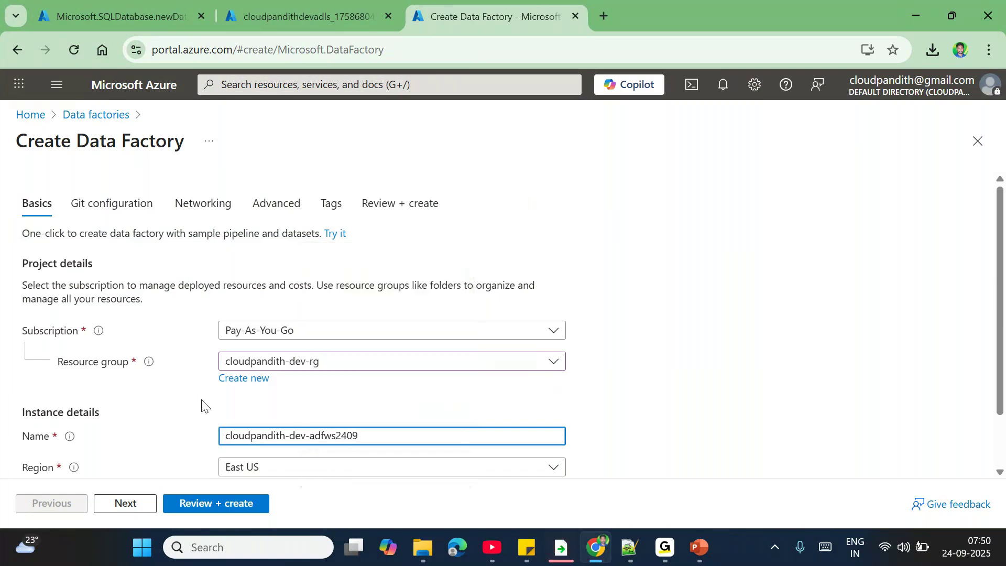
pyautogui.click(148, 381)
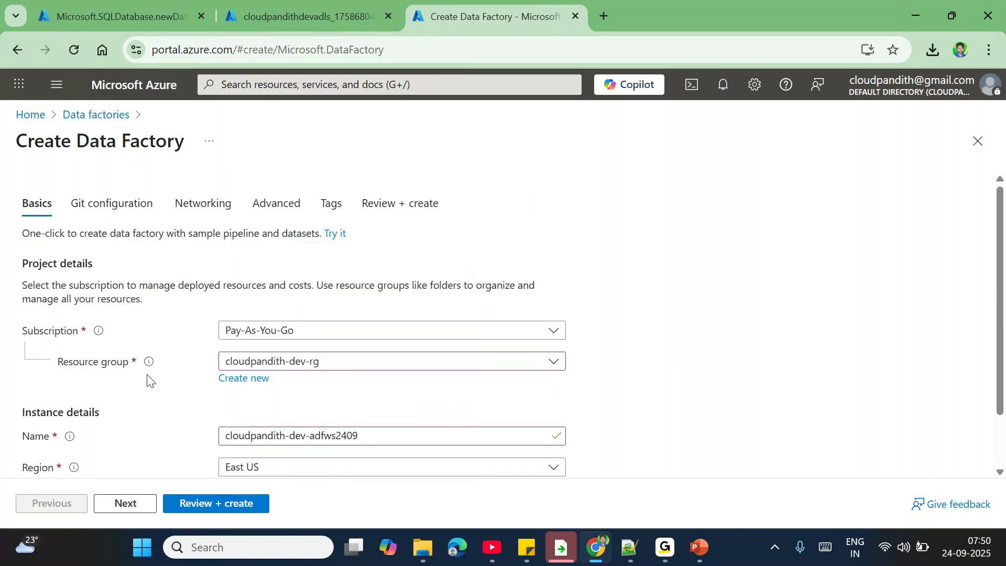
pyautogui.click(198, 507)
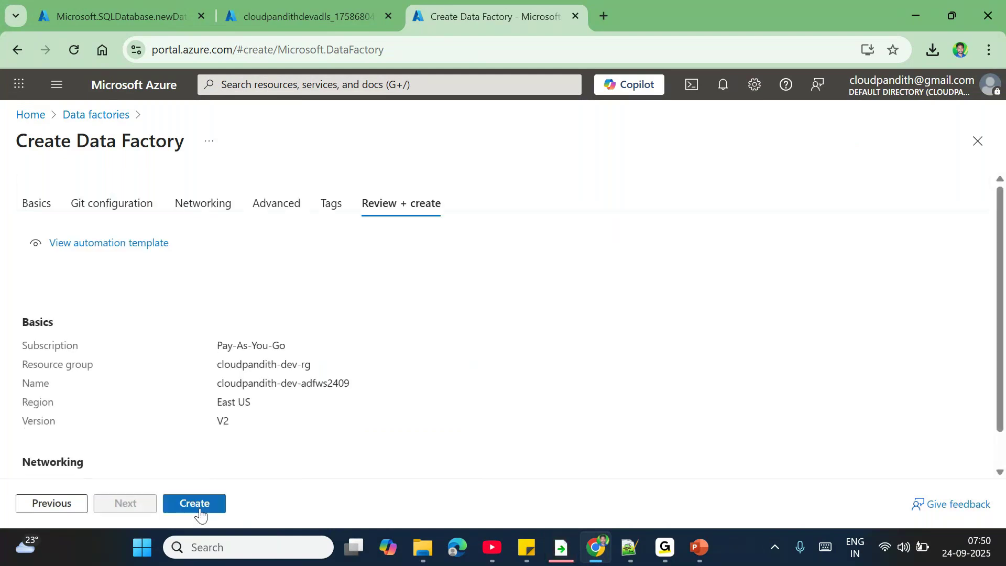
pyautogui.click(199, 511)
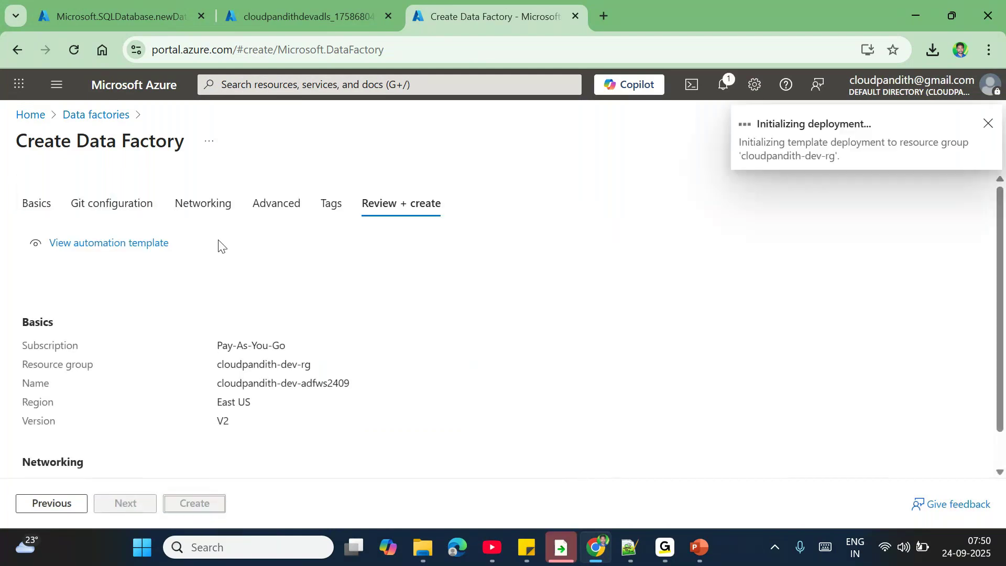
# - Check the deployment progress of the SQL database, storage account and data factory, refreshing the data factory and SQL database deployments
pyautogui.click(157, 5)
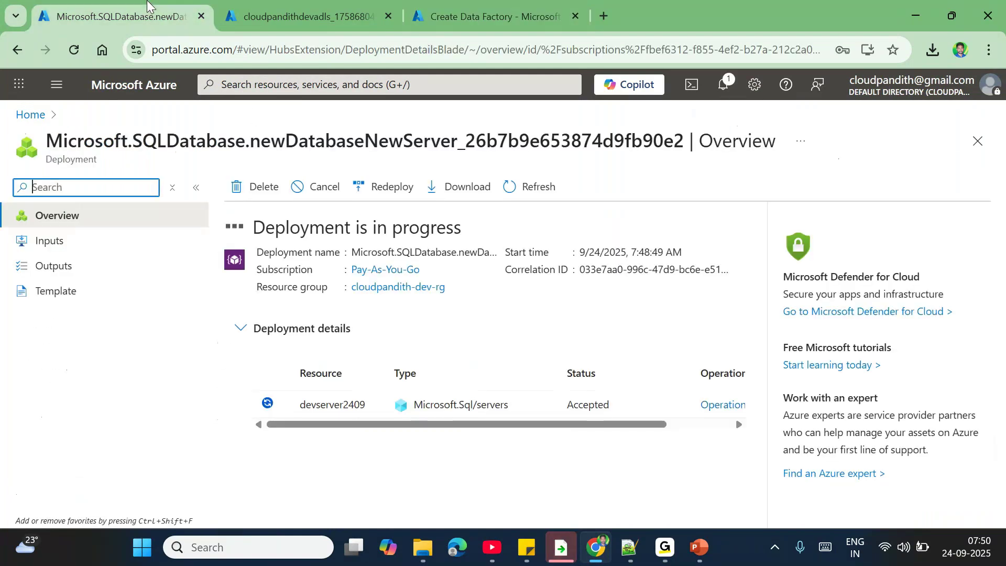
pyautogui.click(291, 5)
pyautogui.click(457, 5)
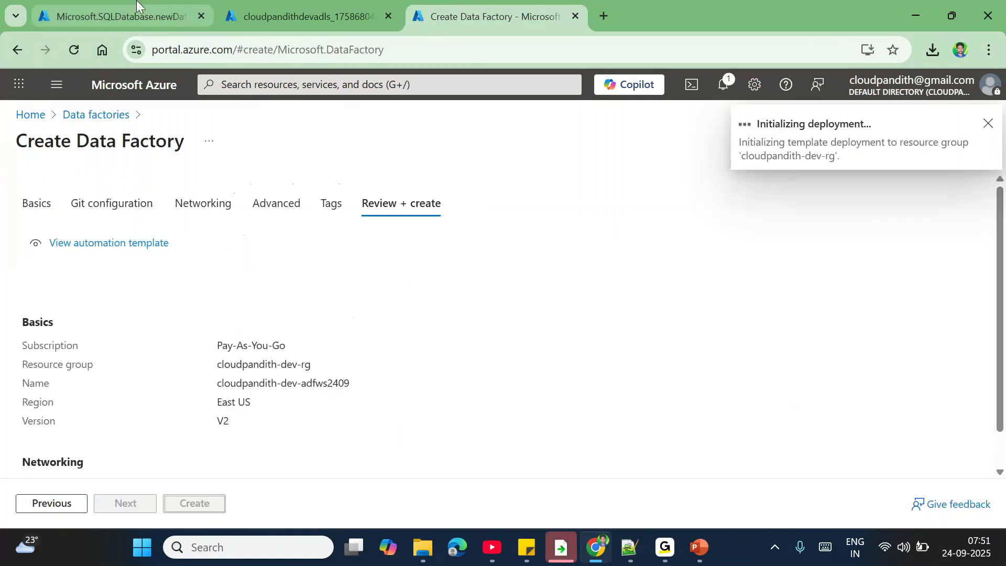
pyautogui.click(136, 4)
pyautogui.click(304, 5)
pyautogui.click(493, 4)
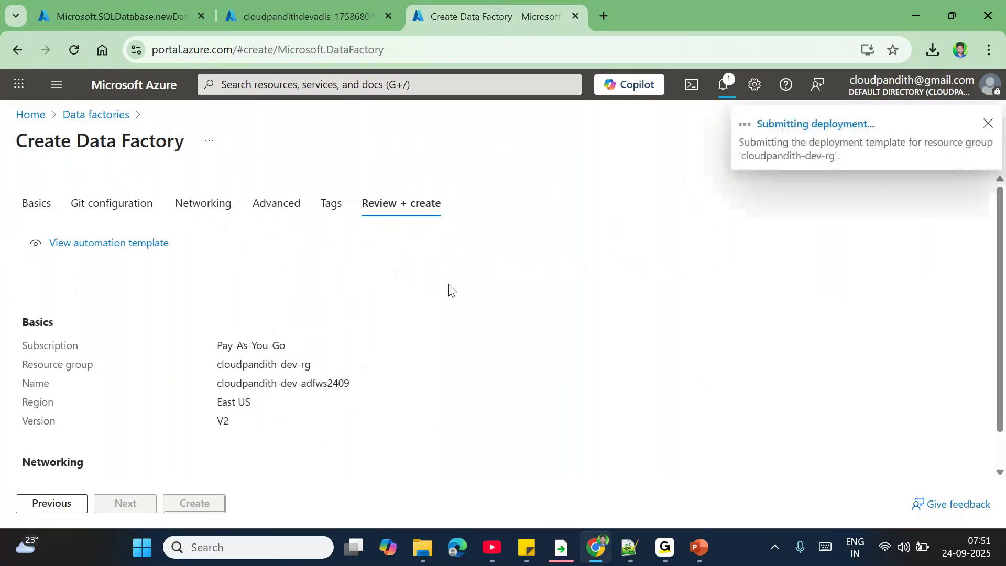
pyautogui.scroll(-1, 448, 288)
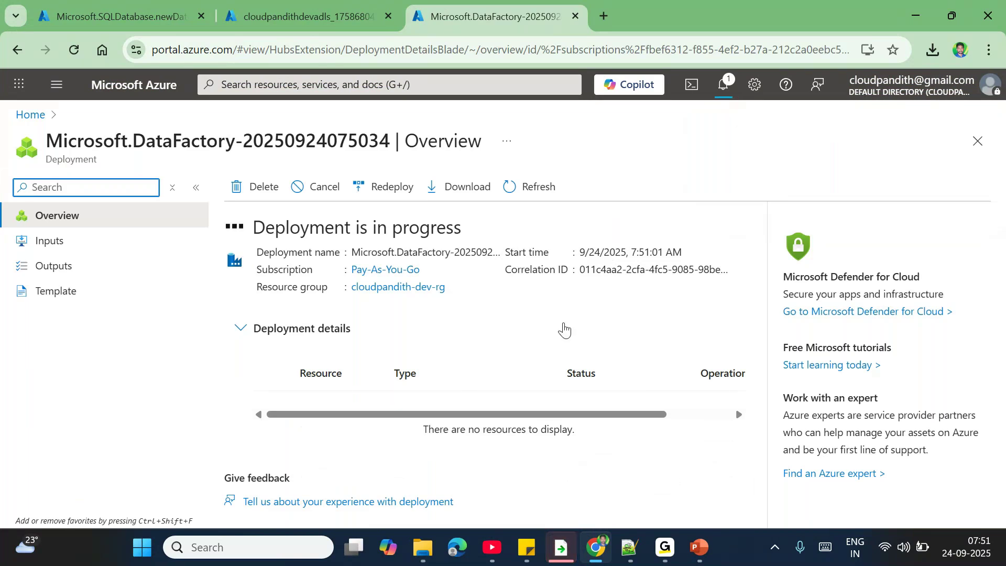
pyautogui.click(543, 190)
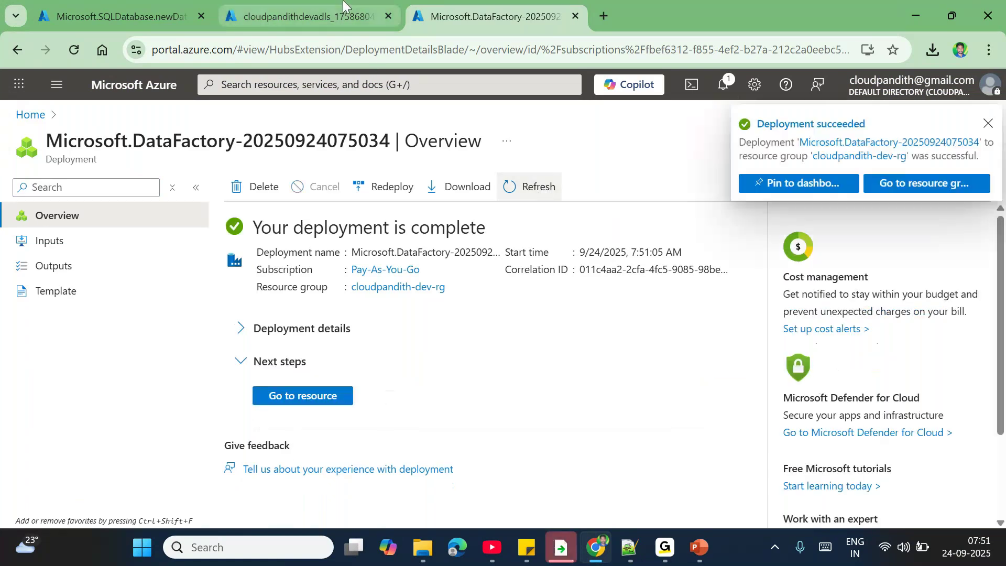
pyautogui.click(310, 16)
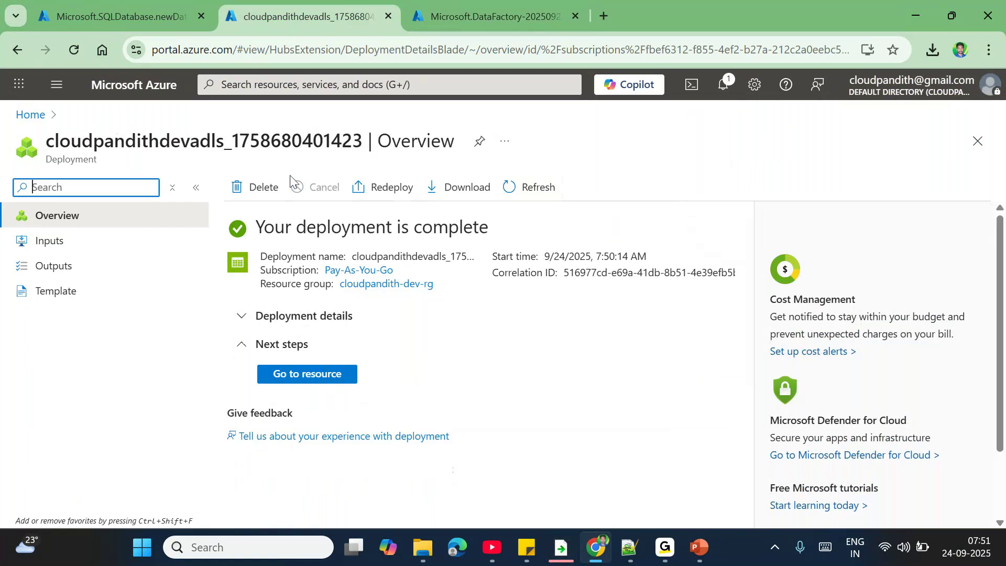
pyautogui.click(190, 5)
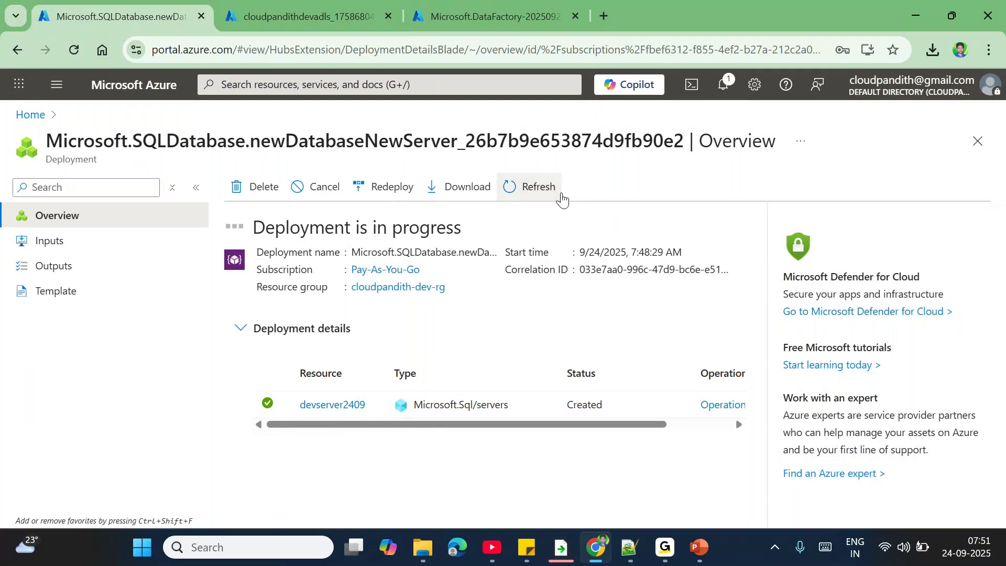
pyautogui.click(558, 198)
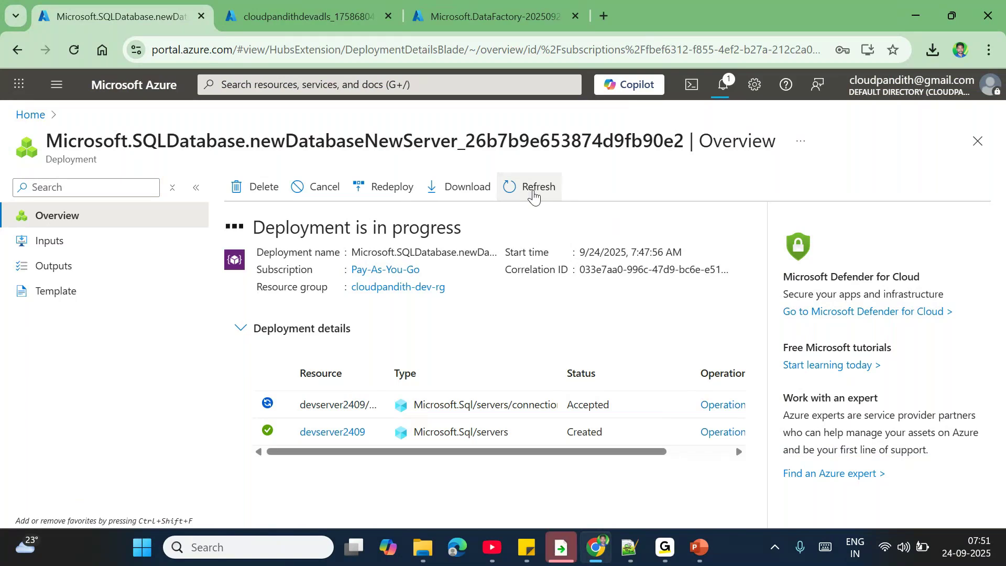
# - Search Windows for Azure Data Studio and launch it
pyautogui.click(209, 548)
pyautogui.write('dat')
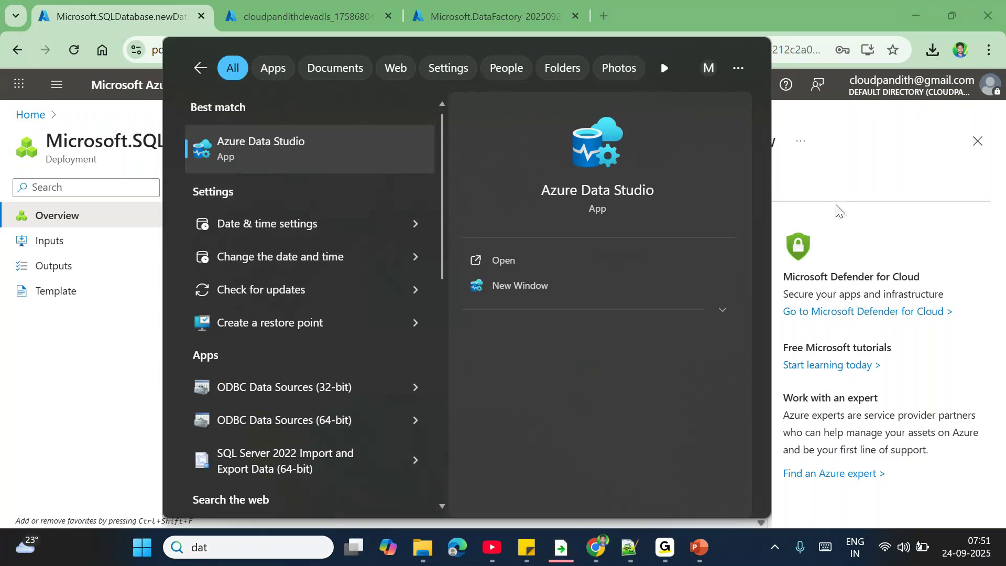
pyautogui.click(601, 207)
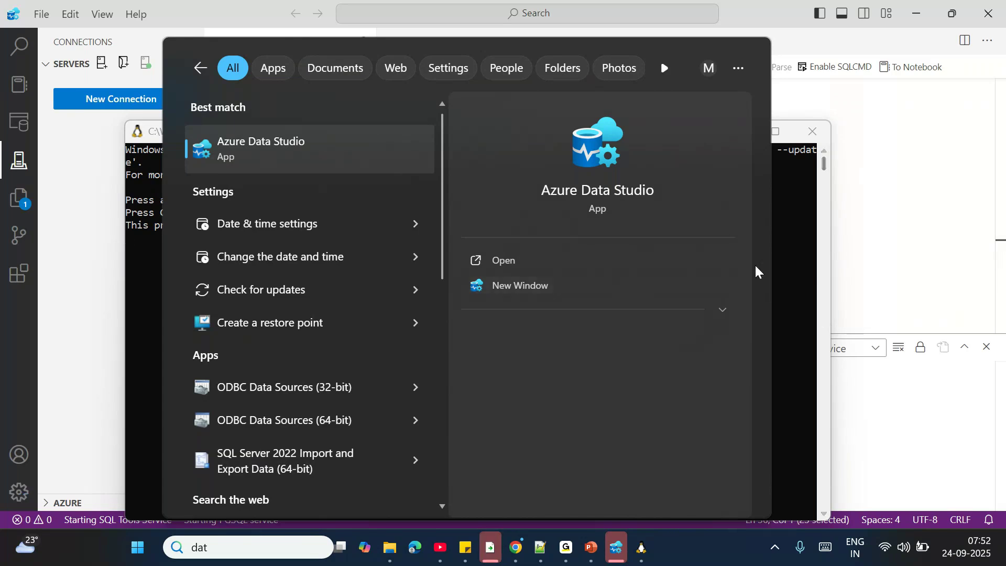
pyautogui.click(931, 295)
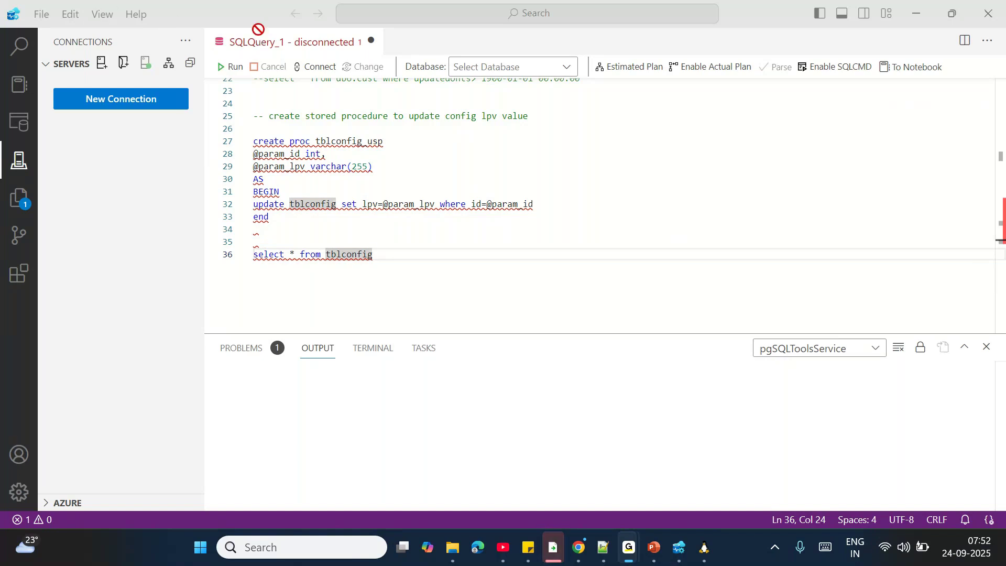
pyautogui.click(431, 269)
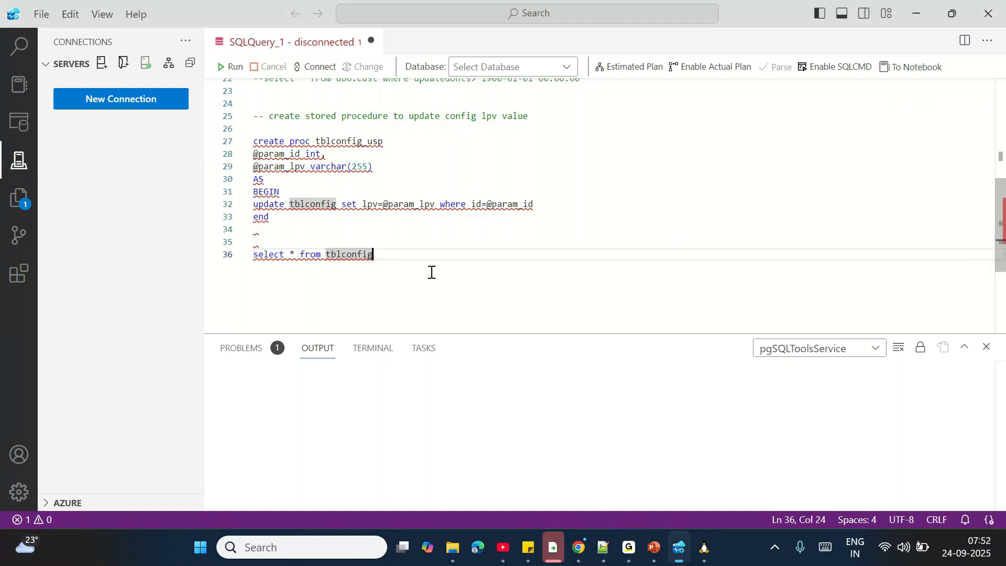
# - Check the SQL database deployment in the Azure portal, then return to Azure Data Studio and close SQLQuery_1 without saving
pyautogui.click(585, 560)
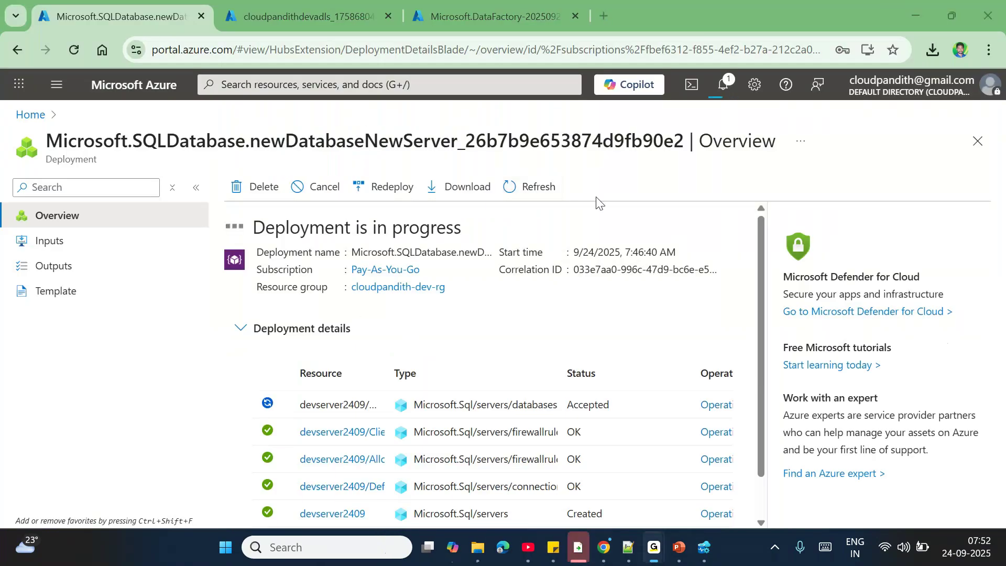
pyautogui.click(704, 547)
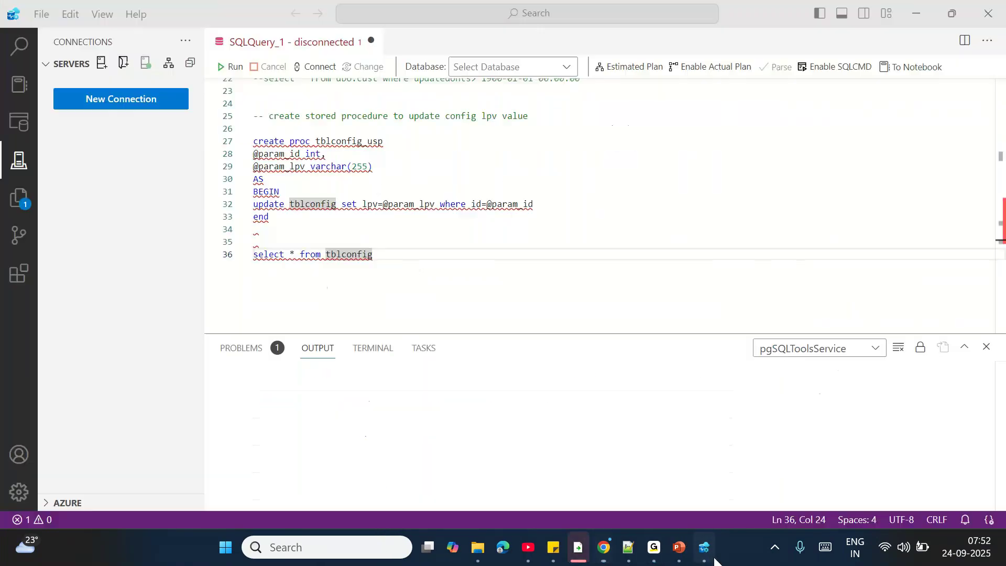
pyautogui.click(372, 41)
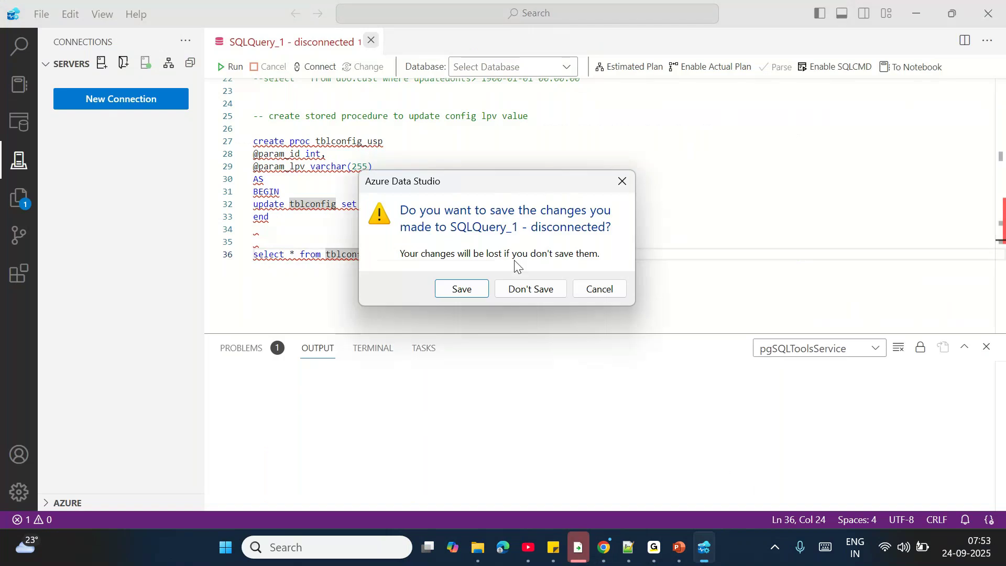
pyautogui.click(519, 288)
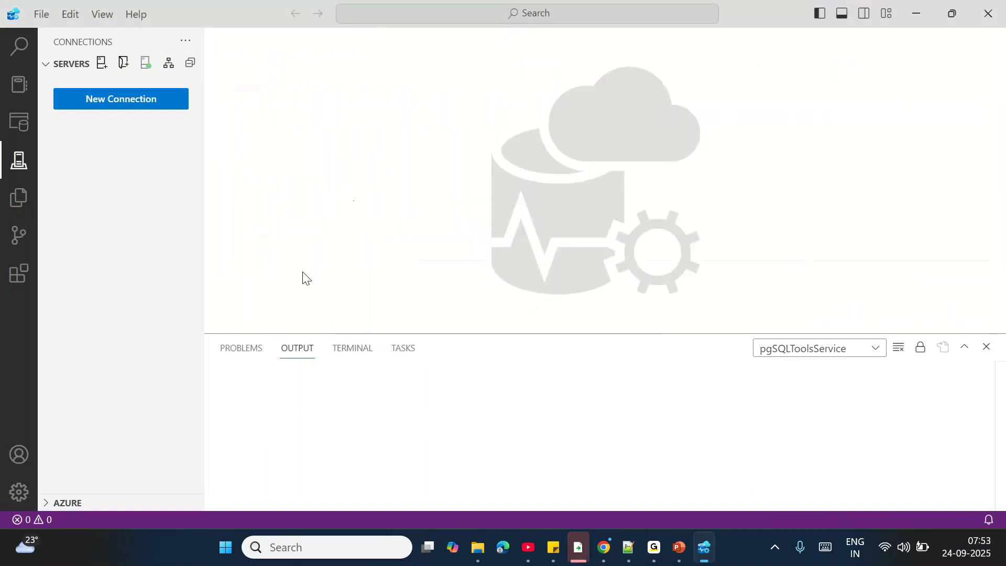
# - Switch to the Azure portal in Chrome and open the deployed SQL database resource
pyautogui.click(603, 549)
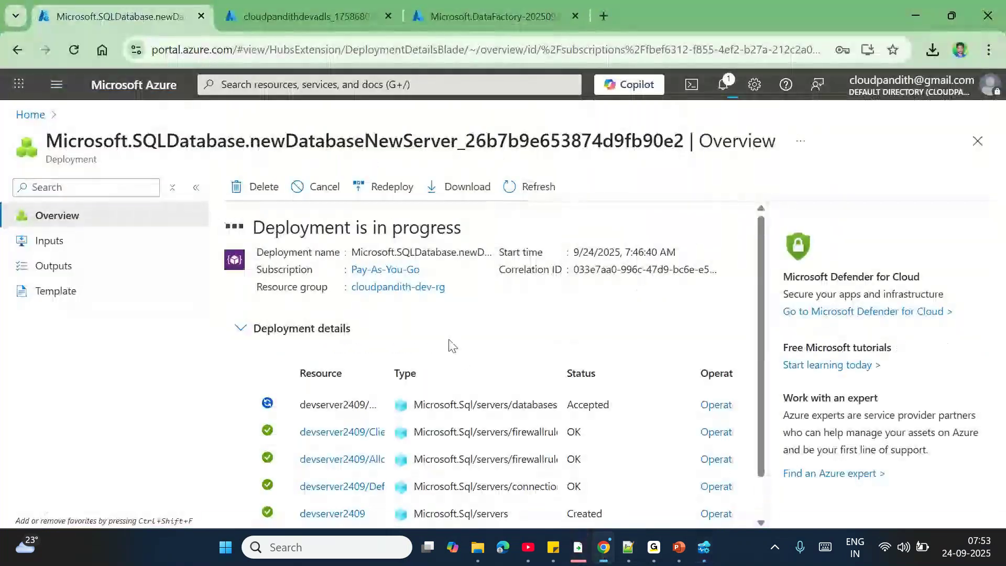
pyautogui.click(989, 49)
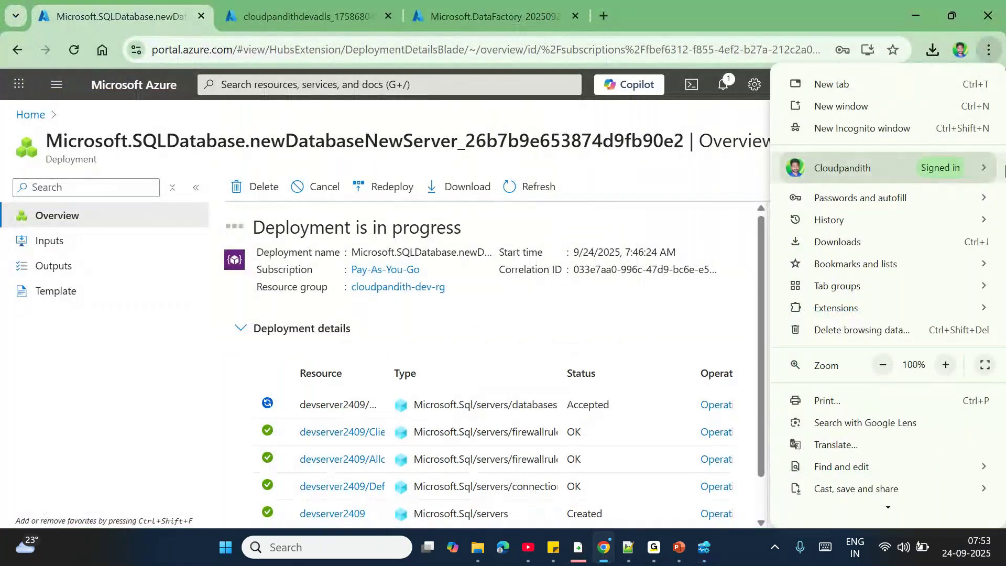
pyautogui.click(558, 316)
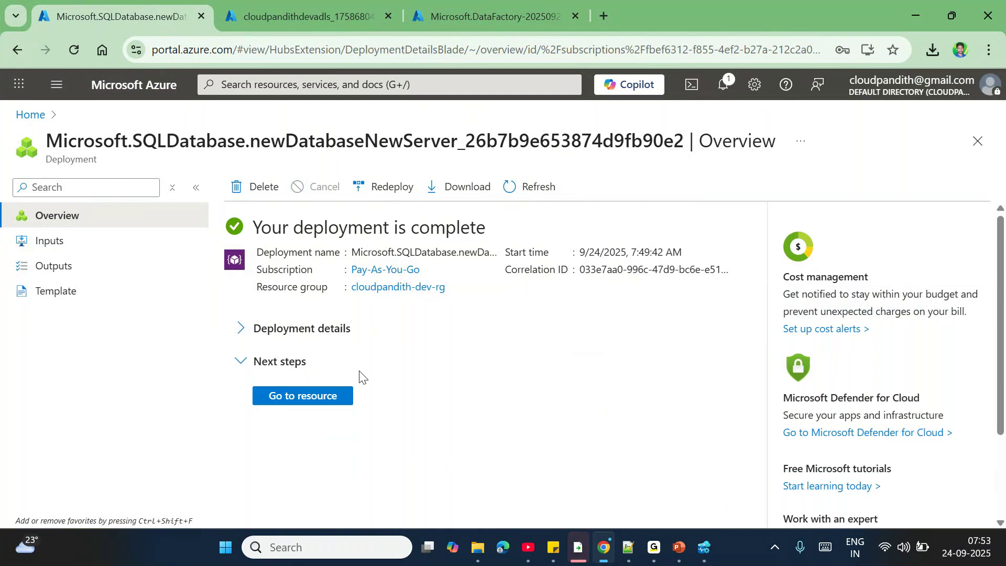
pyautogui.click(317, 396)
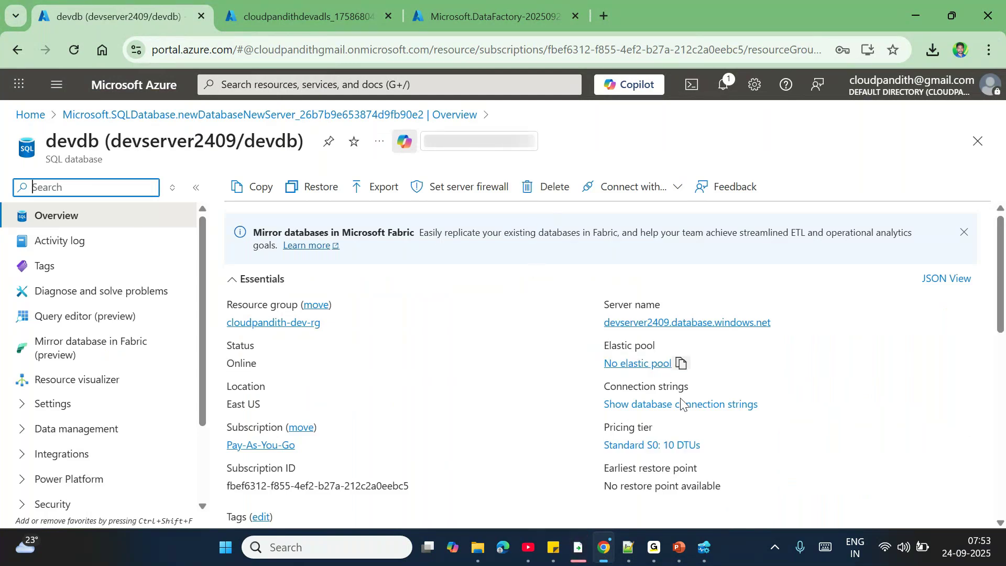
# - Switch to Azure Data Studio and start a new connection with devserver2409.database.windows.net as the server
pyautogui.click(703, 547)
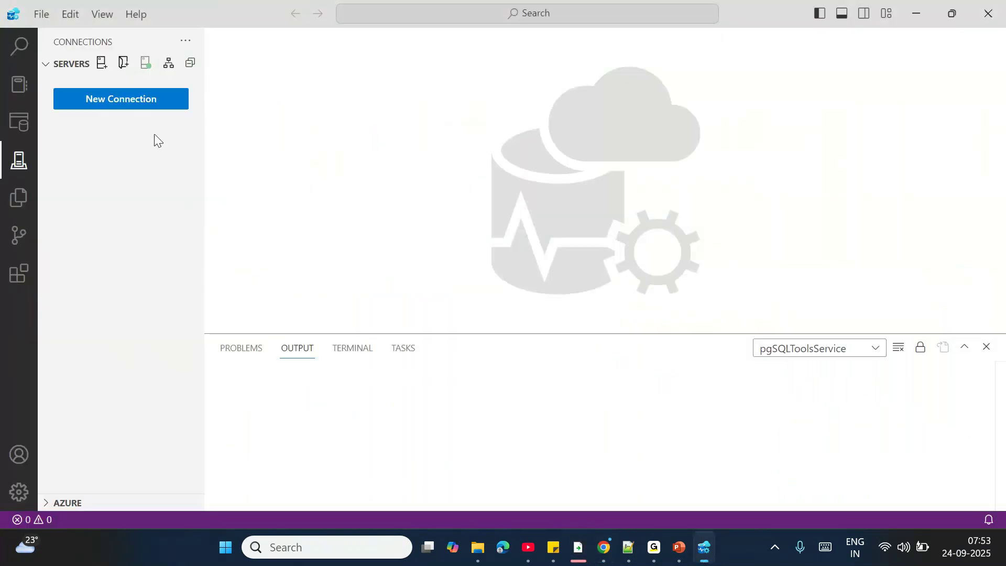
pyautogui.click(105, 65)
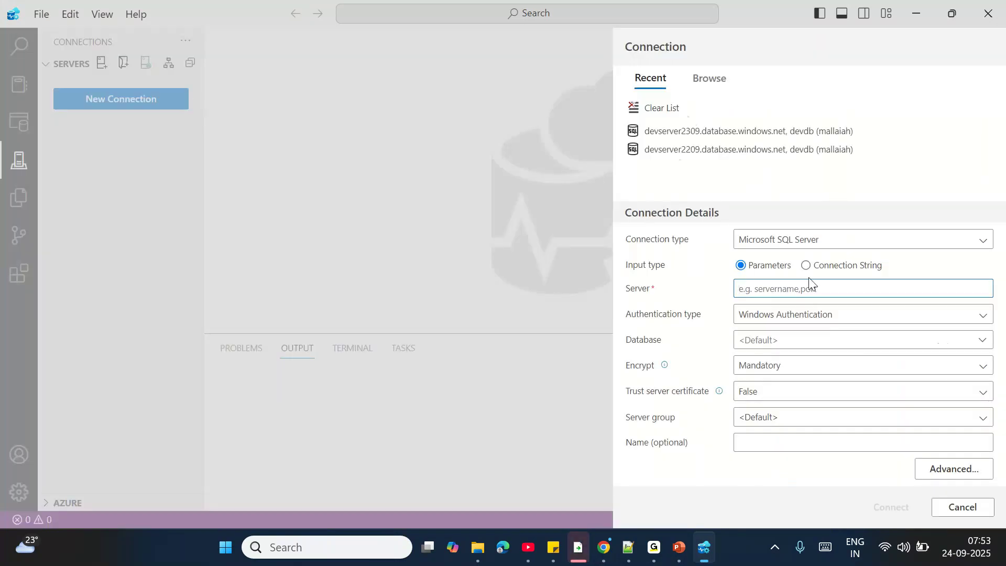
pyautogui.write('devserver2409.database.windows.net')
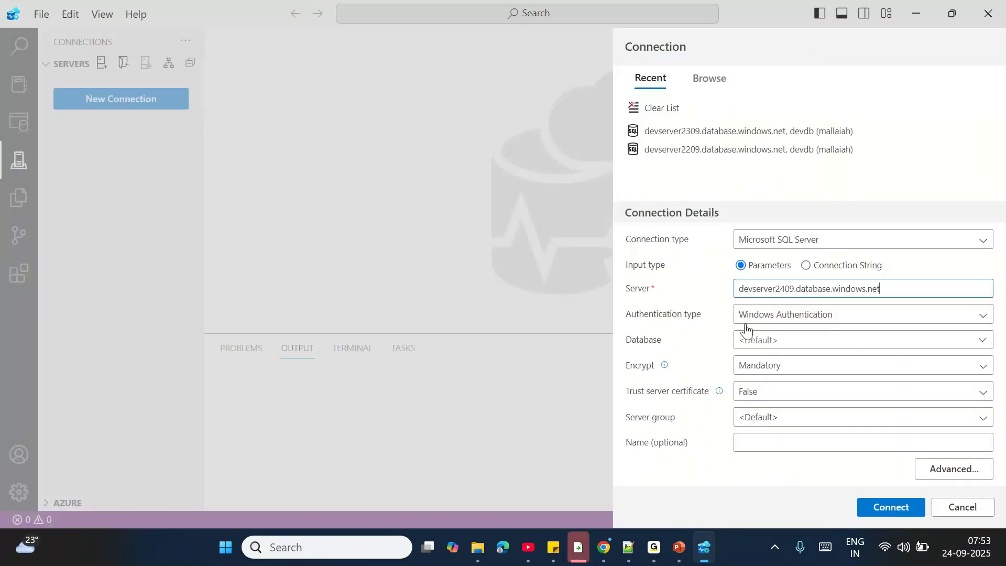
# - Copy the database name devdb from the Azure portal and enter it as the connection's database in Azure Data Studio
pyautogui.click(766, 341)
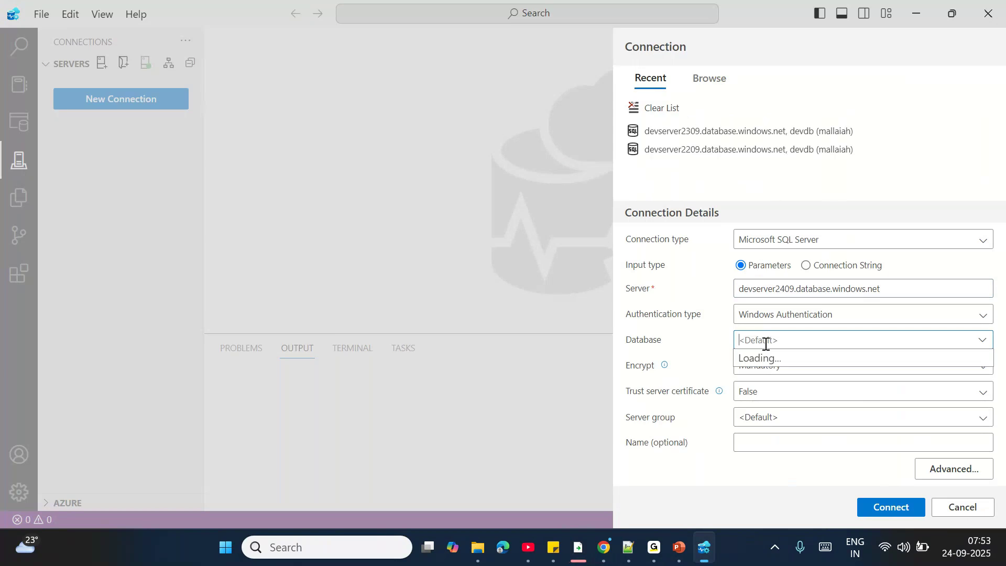
pyautogui.click(604, 547)
pyautogui.doubleClick(86, 141)
pyautogui.hotkey('ctrl', 'c')
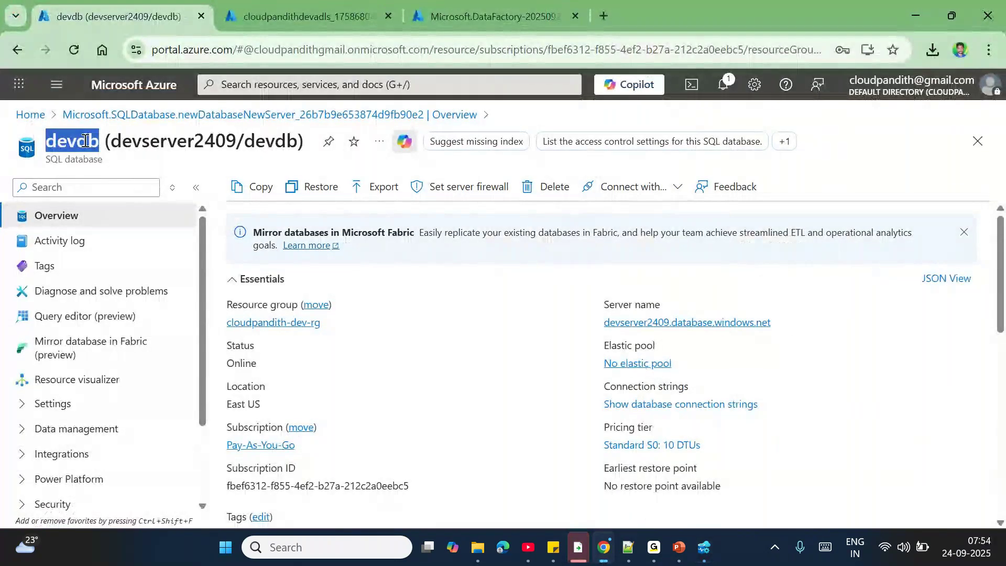
pyautogui.hotkey('alt', 'Tab')
pyautogui.click(780, 341)
pyautogui.hotkey('ctrl', 'v')
# - Set the authentication type to SQL Login, enter the admin user name and password, and connect to the database
pyautogui.click(776, 321)
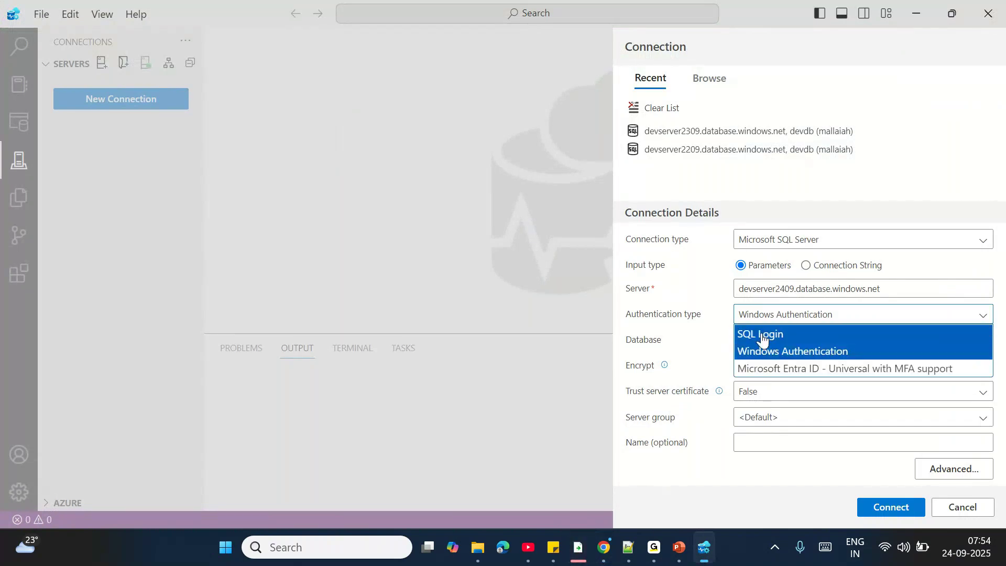
pyautogui.click(763, 334)
pyautogui.click(765, 305)
pyautogui.write('mallaiah')
pyautogui.press('Tab')
pyautogui.write('•••••••••')
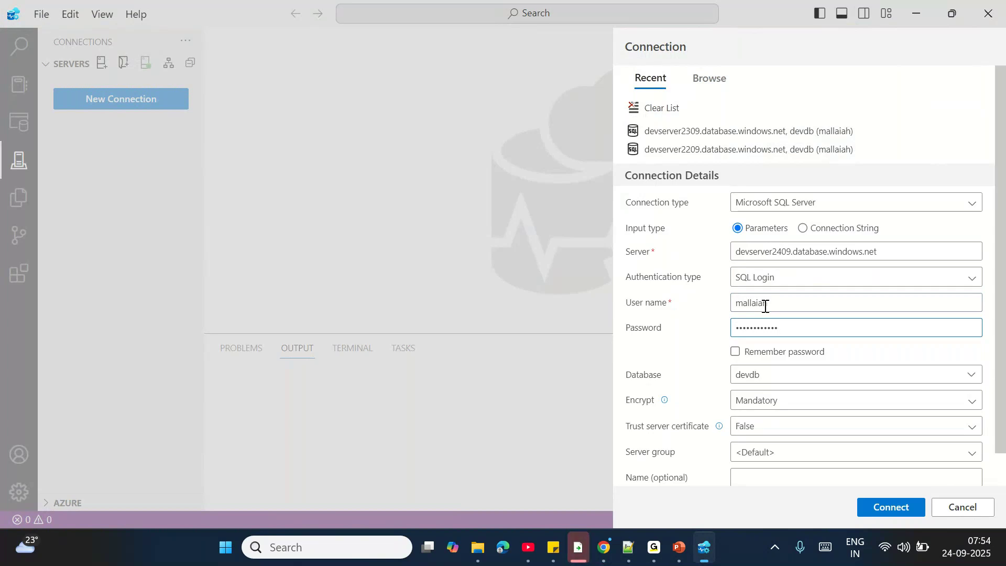
pyautogui.click(891, 507)
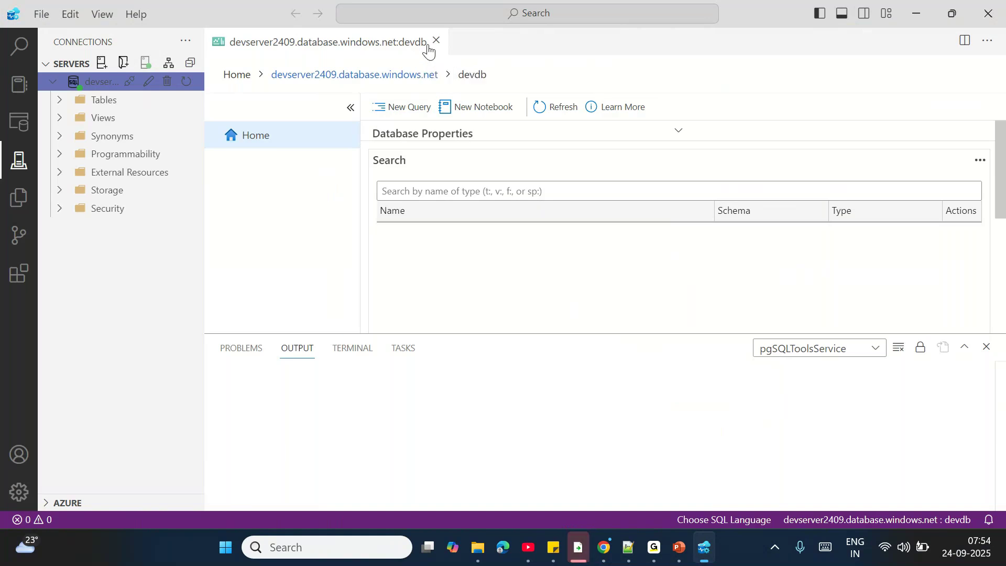
# - Close the devdb dashboard, open a new query on the devserver2409 connection and expand its Tables folder
pyautogui.click(436, 41)
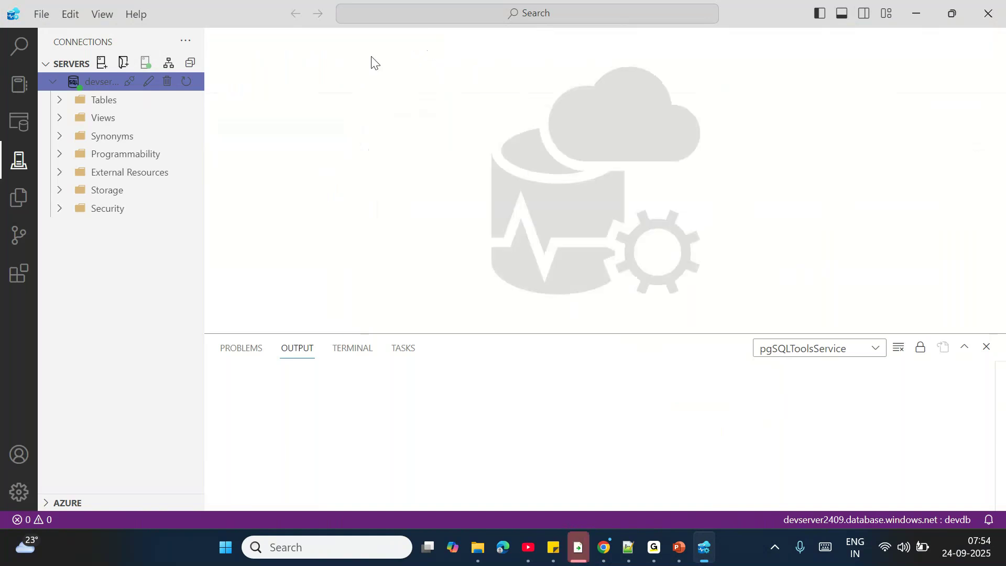
pyautogui.rightClick(105, 83)
pyautogui.click(147, 120)
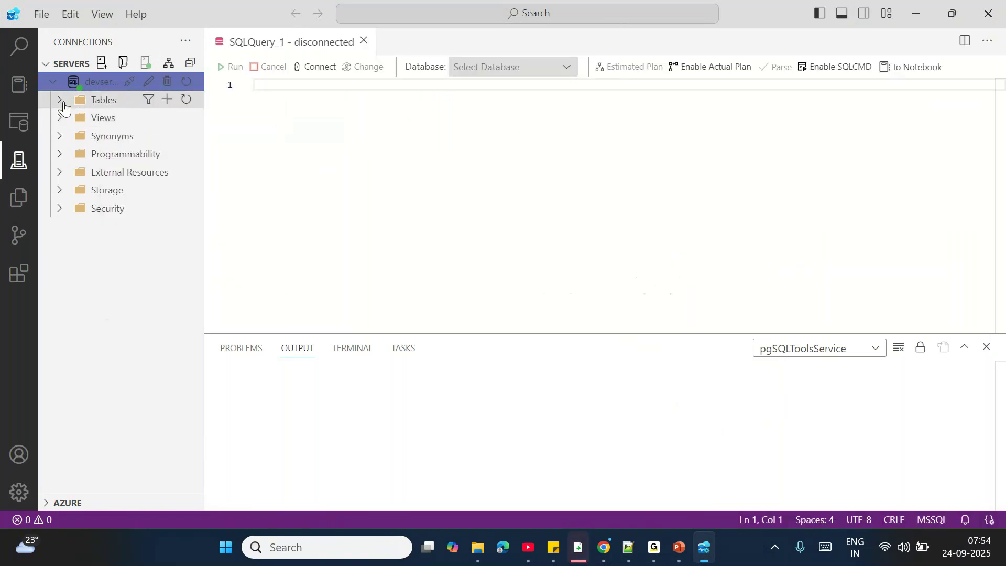
pyautogui.click(61, 102)
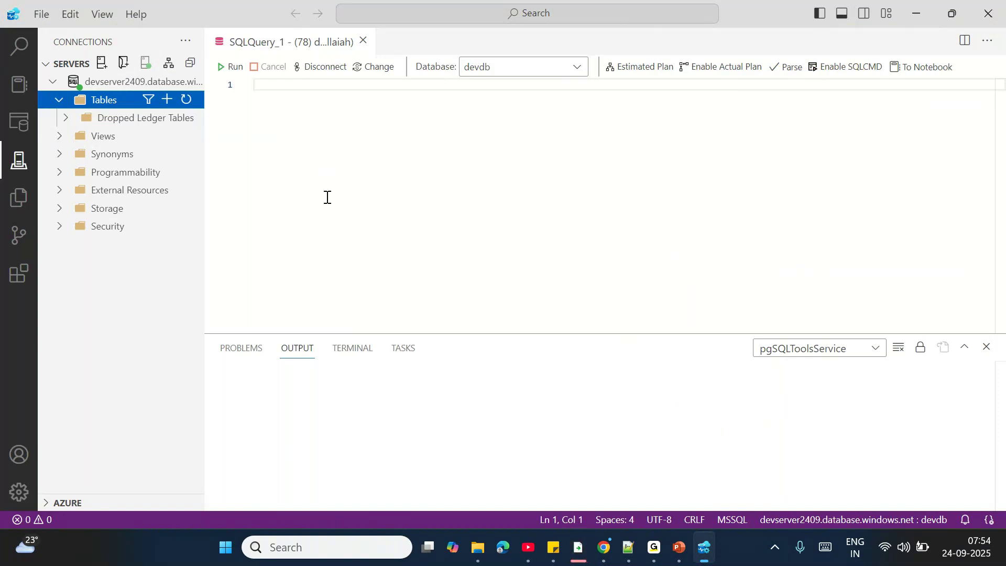
pyautogui.click(396, 96)
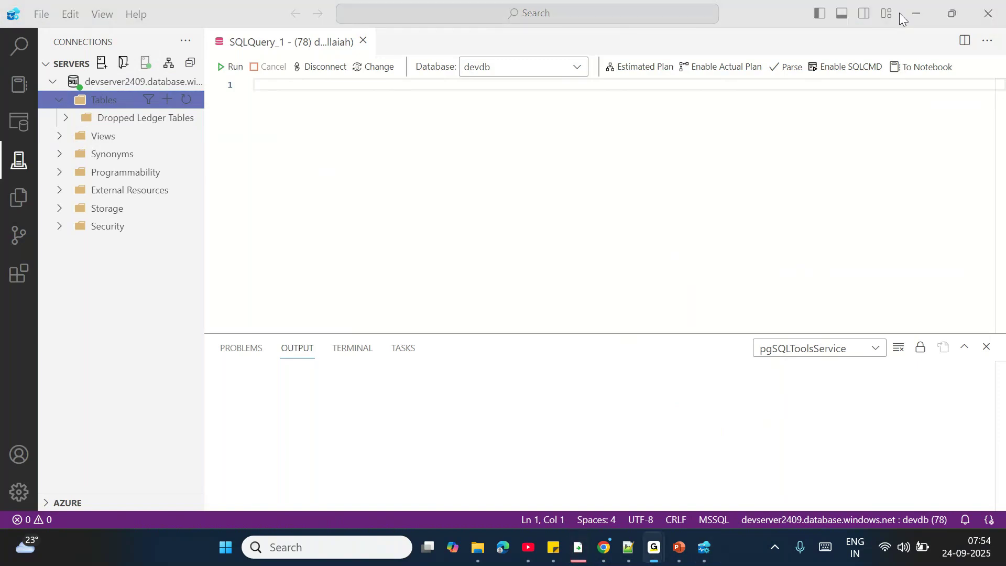
# - Write a create table statement for cust with cid int, cname varchar(255), cbalance int and lastupdate datetime
pyautogui.click(391, 128)
pyautogui.write('create table cust(')
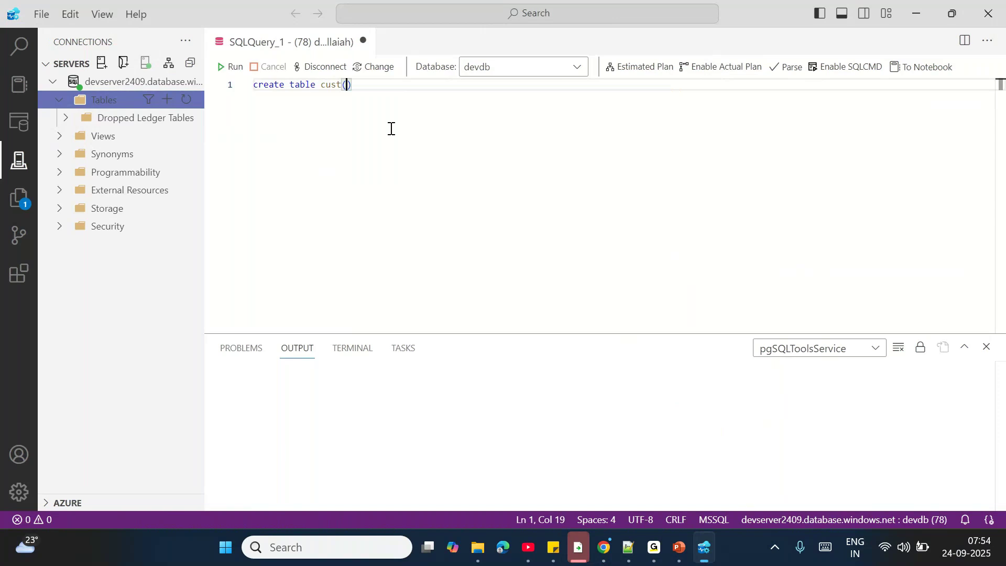
pyautogui.write('cid int,cn')
pyautogui.write('ame varchar')
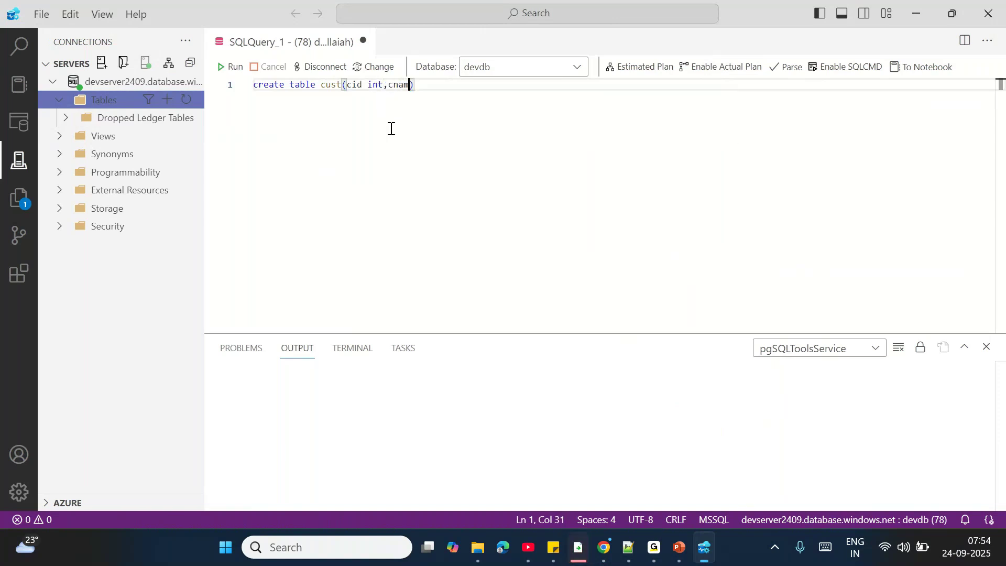
pyautogui.write('(255),sbala')
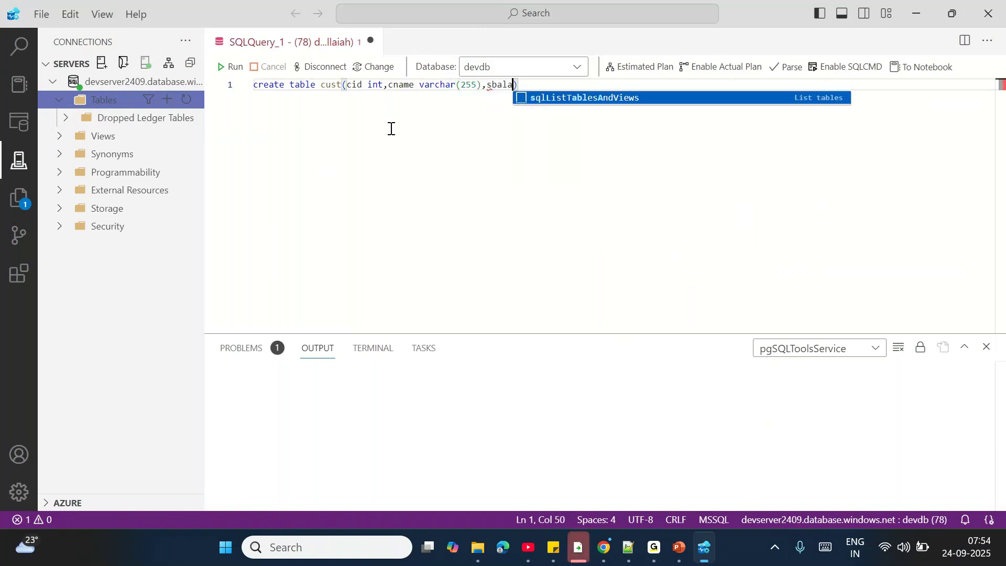
pyautogui.press('BackSpace')
pyautogui.press('BackSpace')
pyautogui.press('BackSpace')
pyautogui.press('BackSpace')
pyautogui.press('BackSpace')
pyautogui.write('cbalance int,')
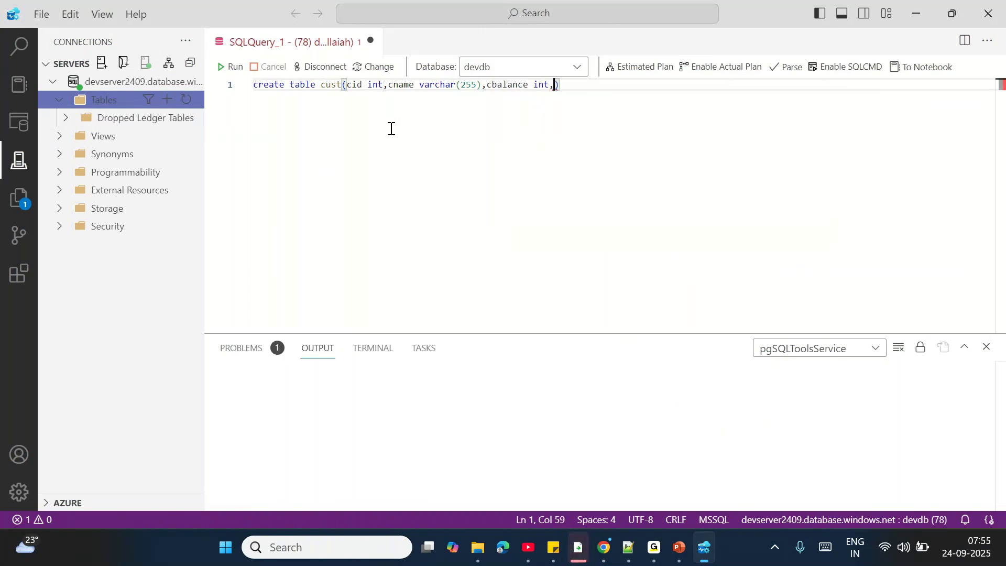
pyautogui.write('lastupdate')
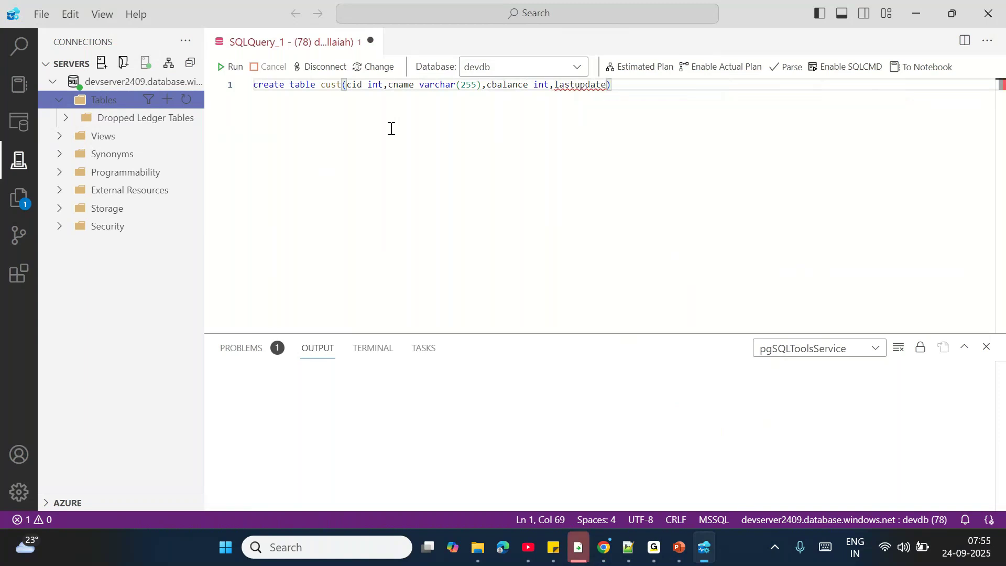
pyautogui.write(' datetime')
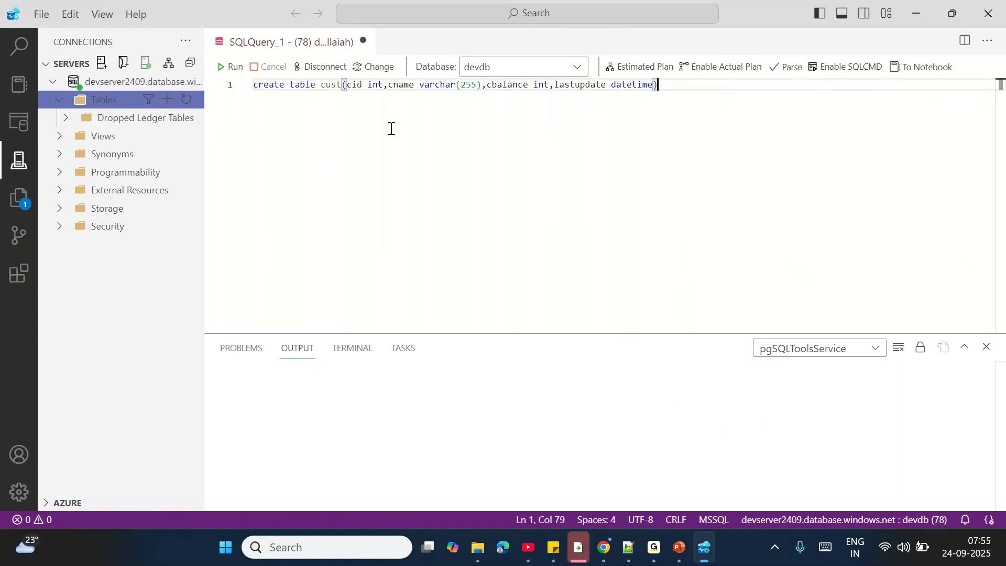
# - Begin a second create table statement for product with pid int, pname varchar(255) and a third column starting with manf
pyautogui.press('Return')
pyautogui.write('create tab')
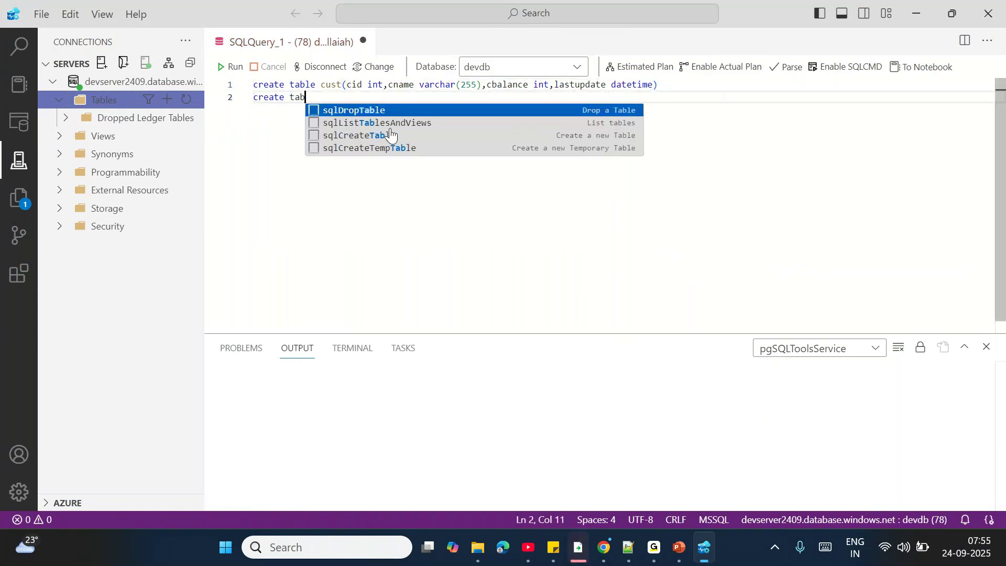
pyautogui.write('le product')
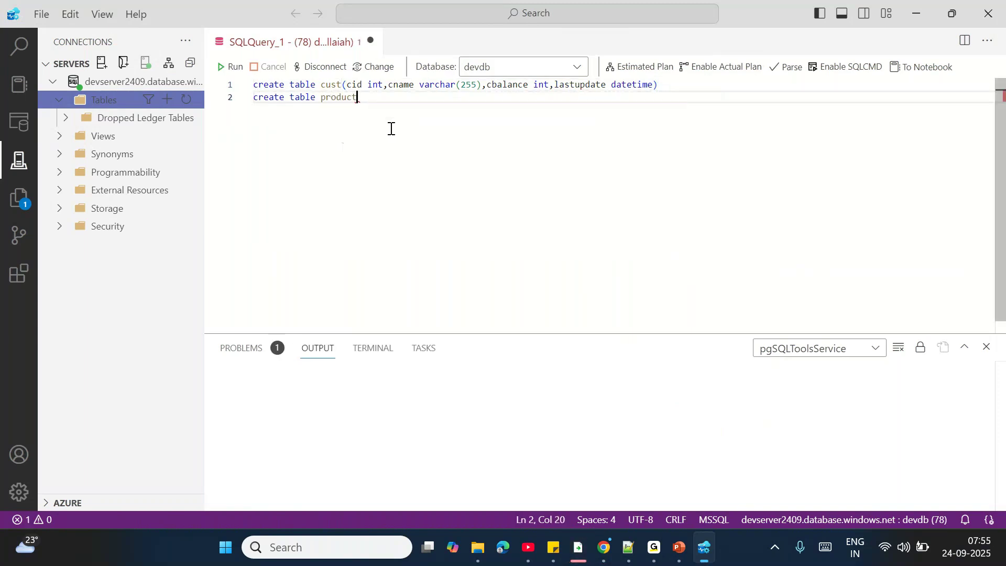
pyautogui.write('(')
pyautogui.write('id int,p')
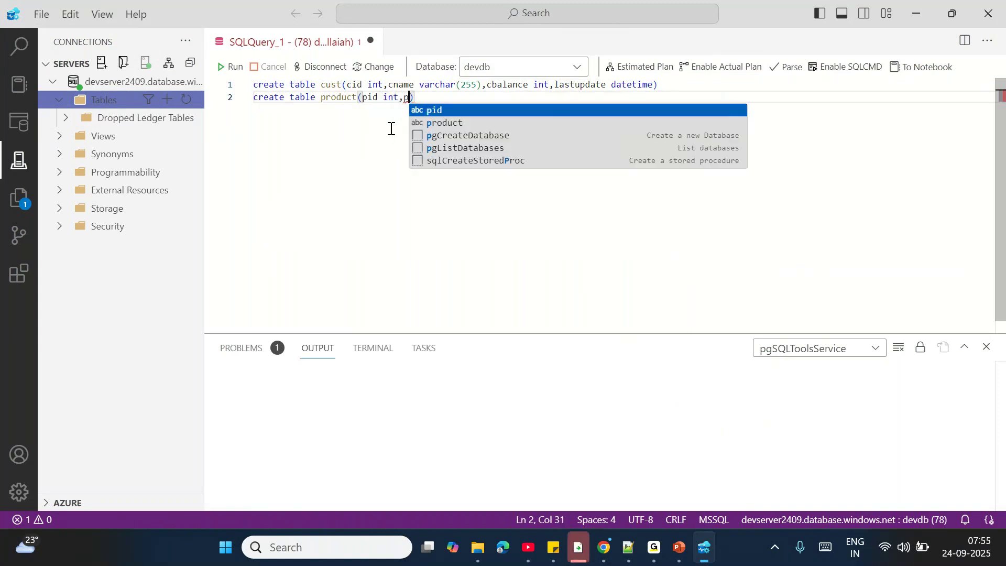
pyautogui.write('name varcha')
pyautogui.write('r(255)')
pyautogui.write(',mar')
pyautogui.write('fac')
pyautogui.press('BackSpace')
pyautogui.press('BackSpace')
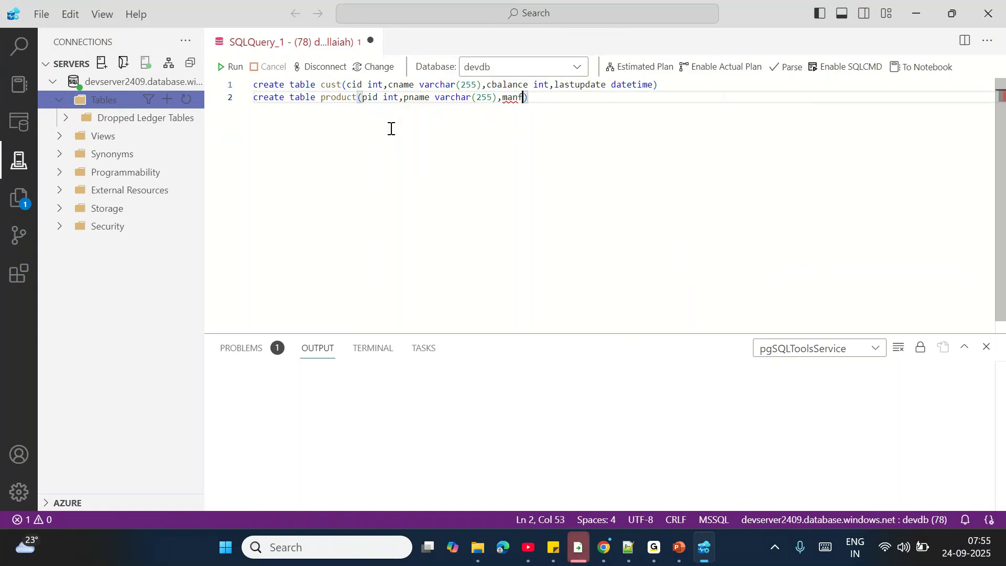
pyautogui.write('year int,')
pyautogui.press('BackSpace')
pyautogui.press('BackSpace')
pyautogui.press('BackSpace')
pyautogui.press('BackSpace')
pyautogui.press('BackSpace')
pyautogui.press('BackSpace')
pyautogui.press('BackSpace')
pyautogui.press('BackSpace')
pyautogui.press('BackSpace')
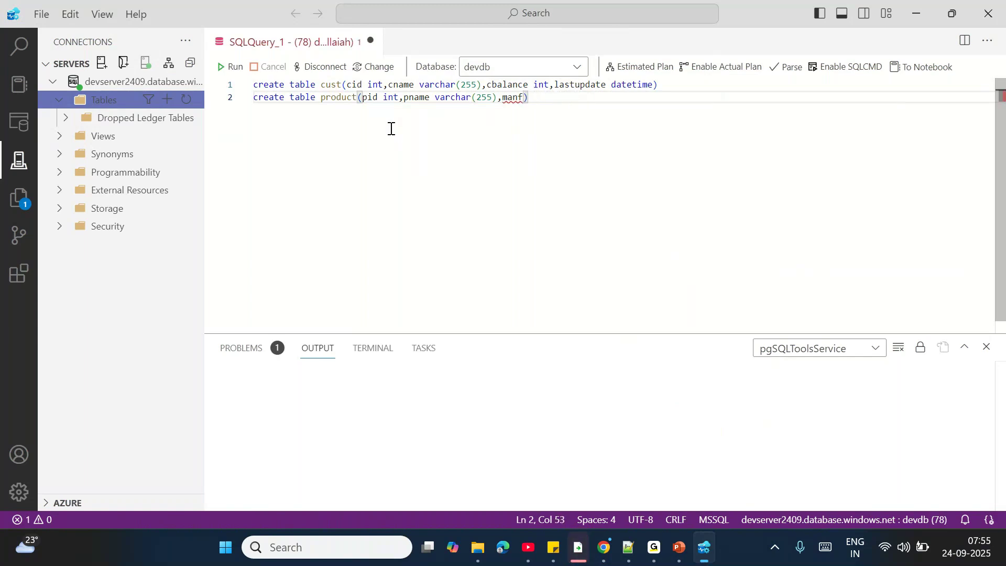
# - Complete the third product column as varchar(255) and name it category
pyautogui.write('name varchar(2')
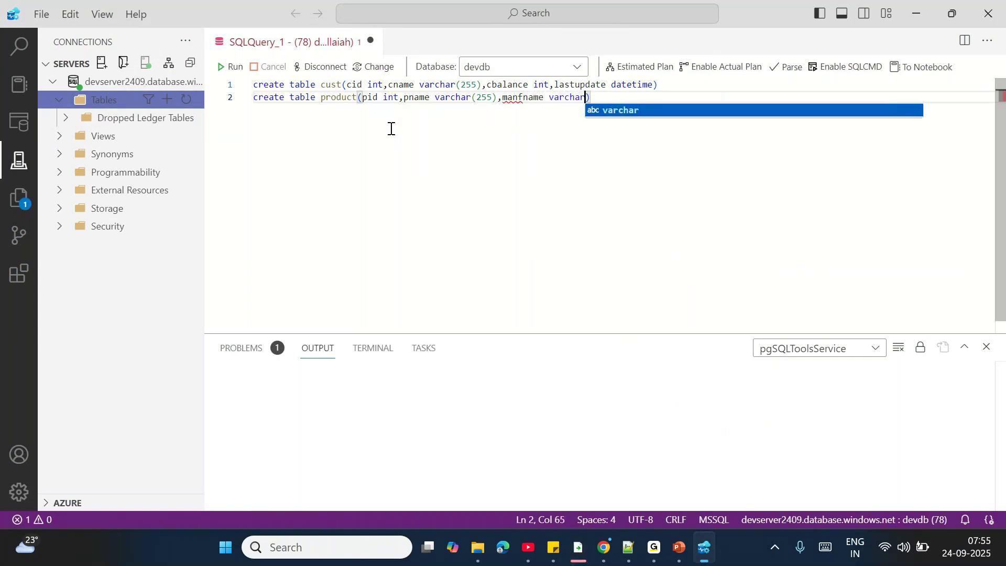
pyautogui.write('55')
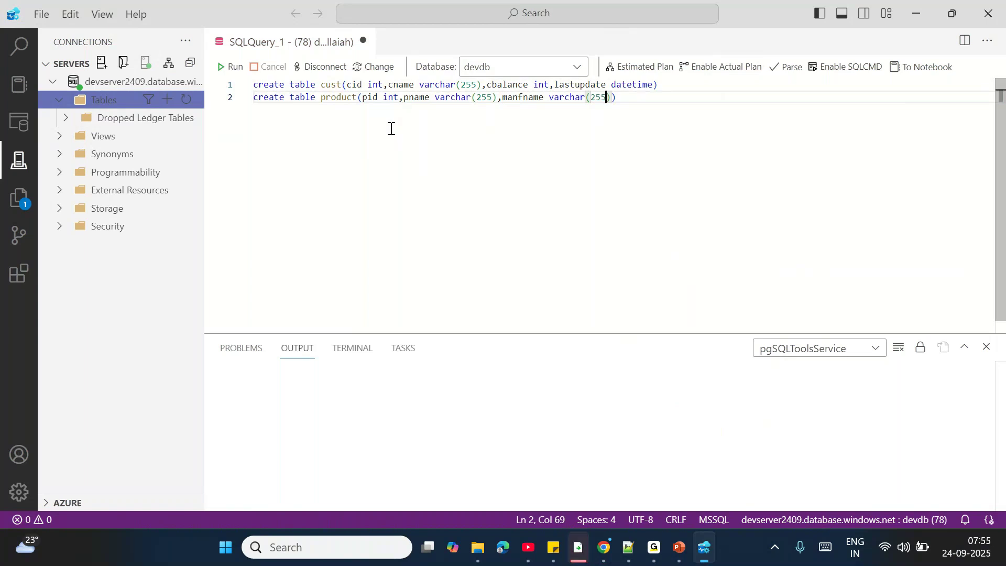
pyautogui.doubleClick(520, 98)
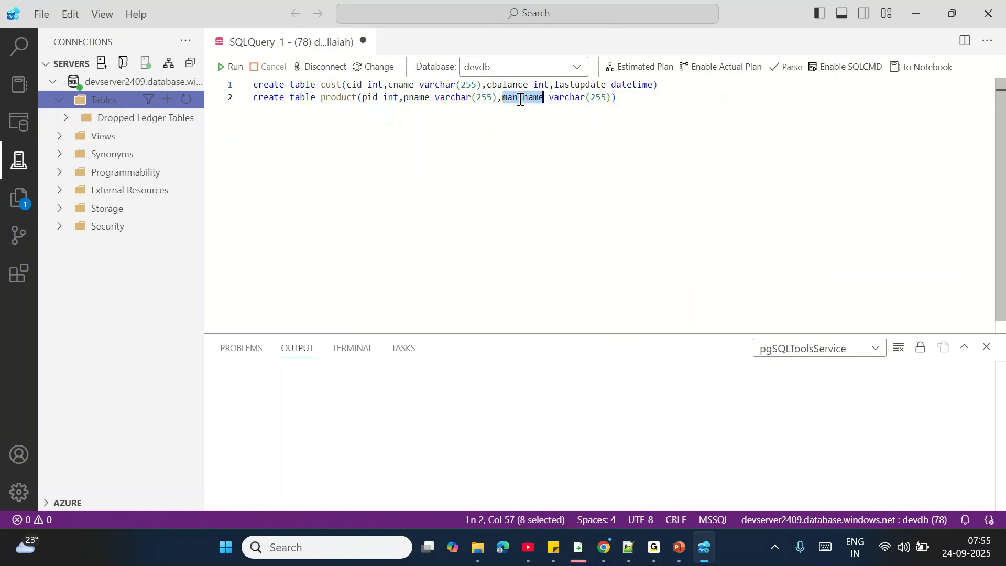
pyautogui.write('cat')
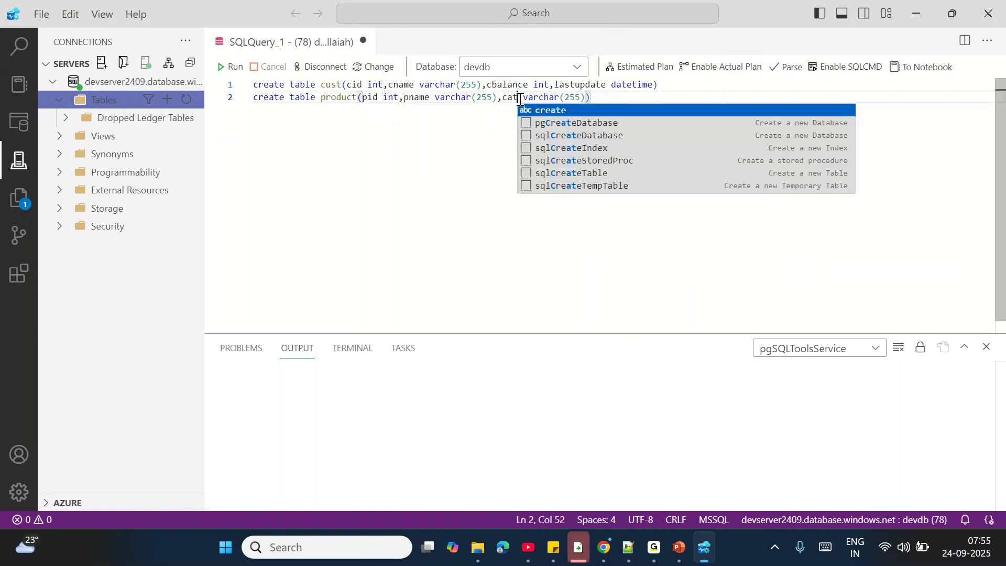
pyautogui.write('egory')
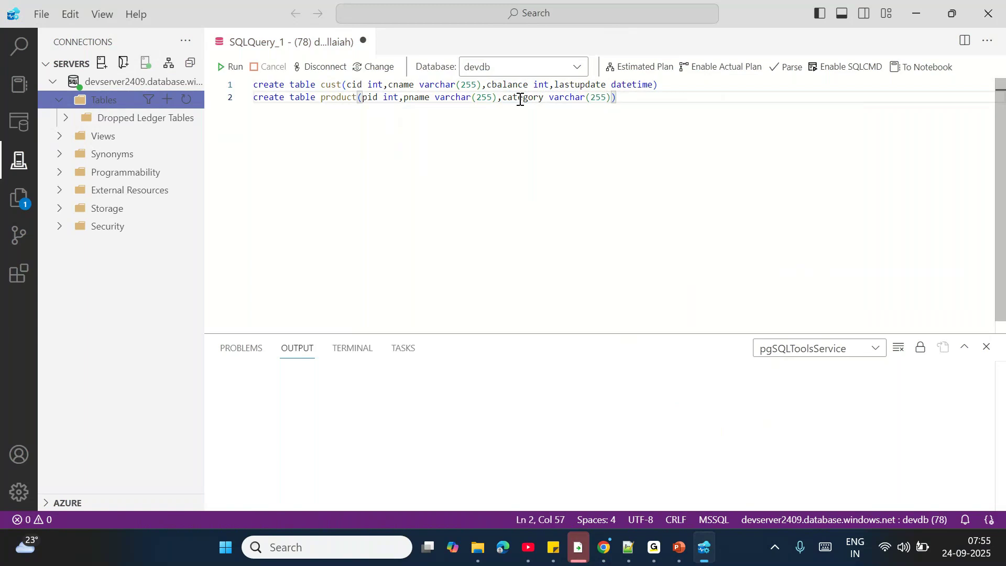
# - Add a comma after the category varchar(255) definition to make room for a fourth product column
pyautogui.press('Right')
pyautogui.press('Right')
pyautogui.press('Right')
pyautogui.press('Right')
pyautogui.press('Right')
pyautogui.press('Right')
pyautogui.press('Right')
pyautogui.press('Right')
pyautogui.press('Right')
pyautogui.press('Right')
pyautogui.press('Right')
pyautogui.press('Right')
pyautogui.press('Right')
pyautogui.write(',')
pyautogui.write('p')
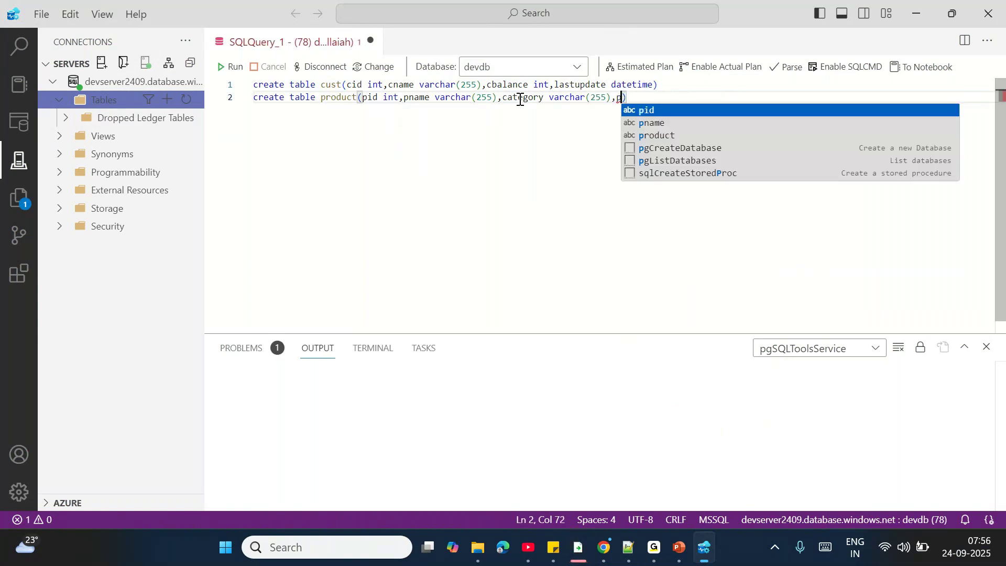
pyautogui.write('rod')
pyautogui.press('BackSpace')
pyautogui.press('BackSpace')
pyautogui.press('BackSpace')
pyautogui.press('BackSpace')
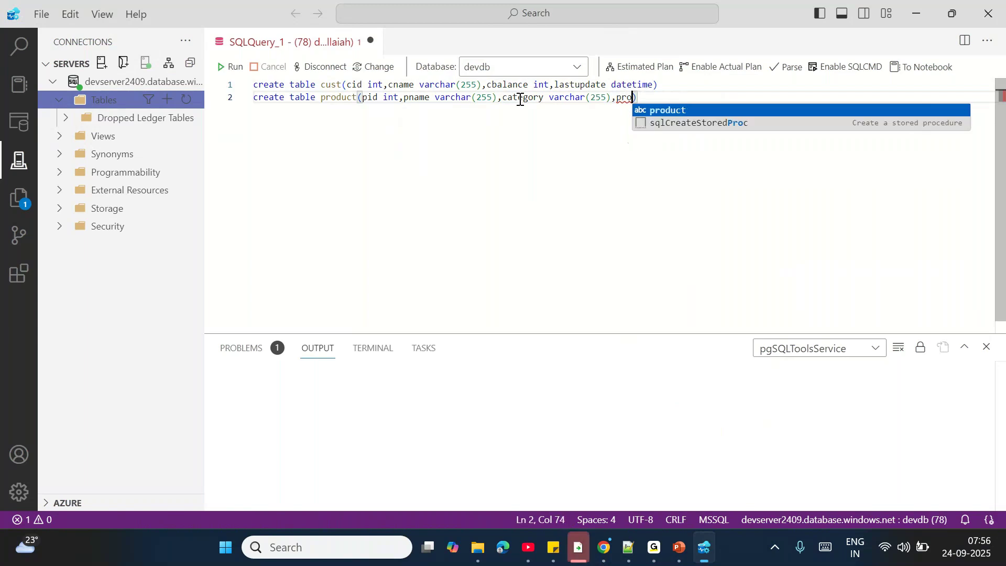
pyautogui.write('sp')
pyautogui.write('ecifica')
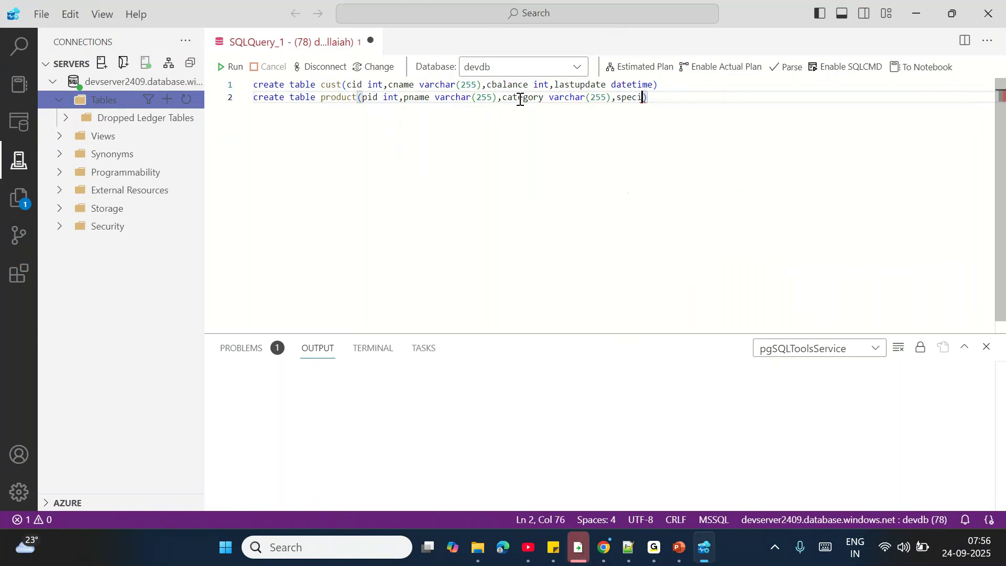
pyautogui.write('tionupdateddate')
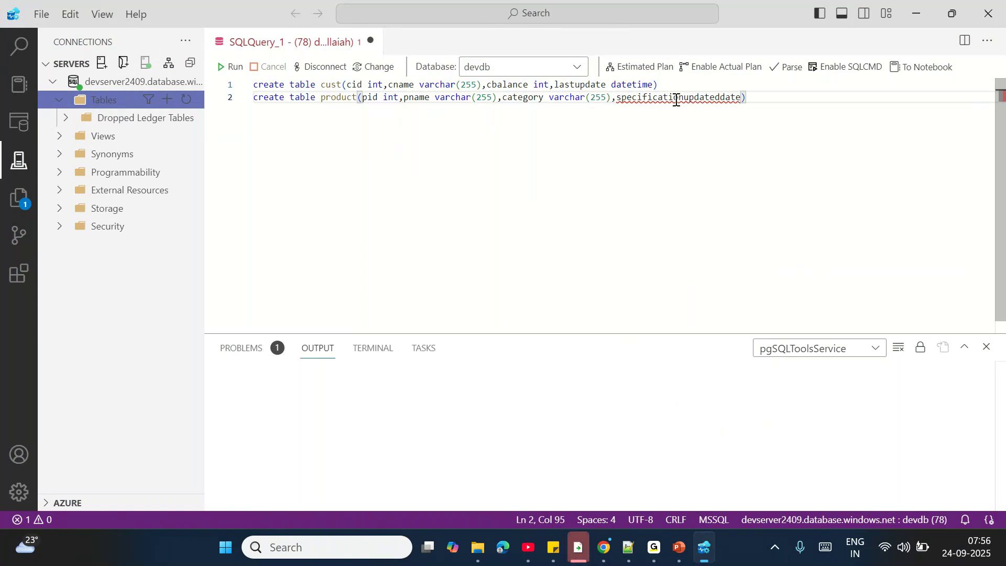
pyautogui.doubleClick(654, 98)
pyautogui.press('BackSpace')
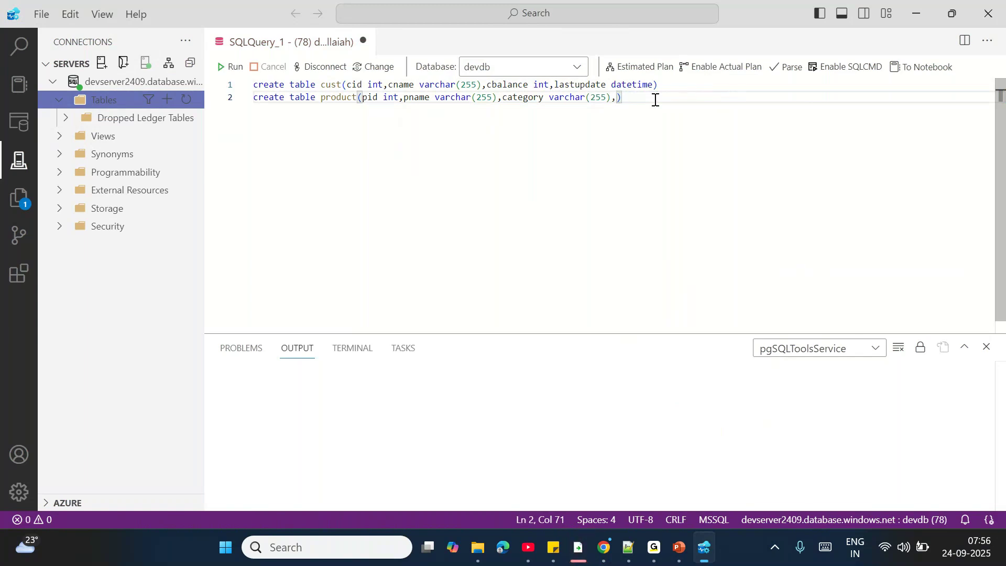
# - Add updatedonTS datetime as the fourth column of the product table statement
pyautogui.write('updatedon')
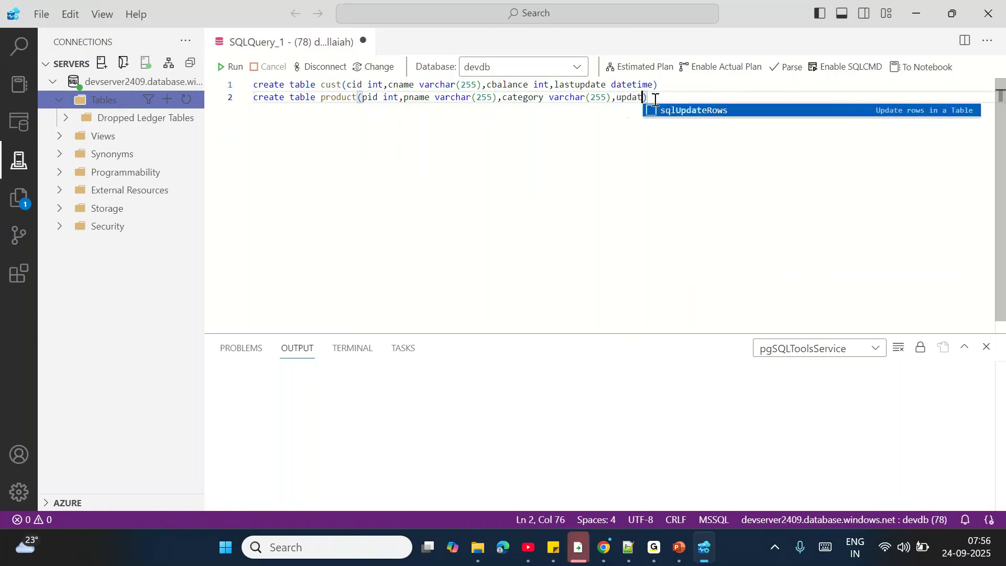
pyautogui.press('BackSpace')
pyautogui.write('nTS date')
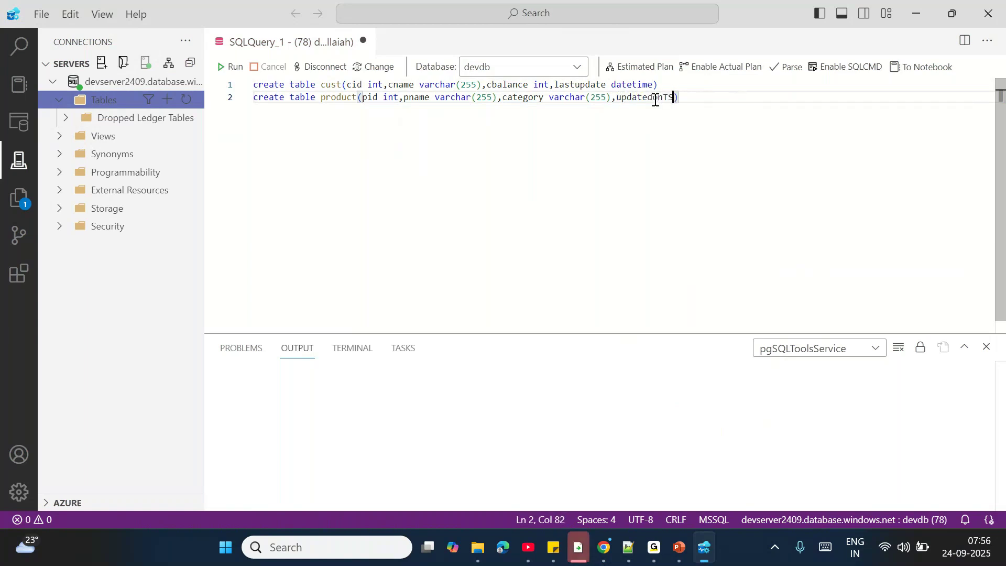
pyautogui.write('time')
pyautogui.press('End')
# - Begin a third create table statement for emp with the columns eid int and ename varchar(255)
pyautogui.press('Return')
pyautogui.write('create tab')
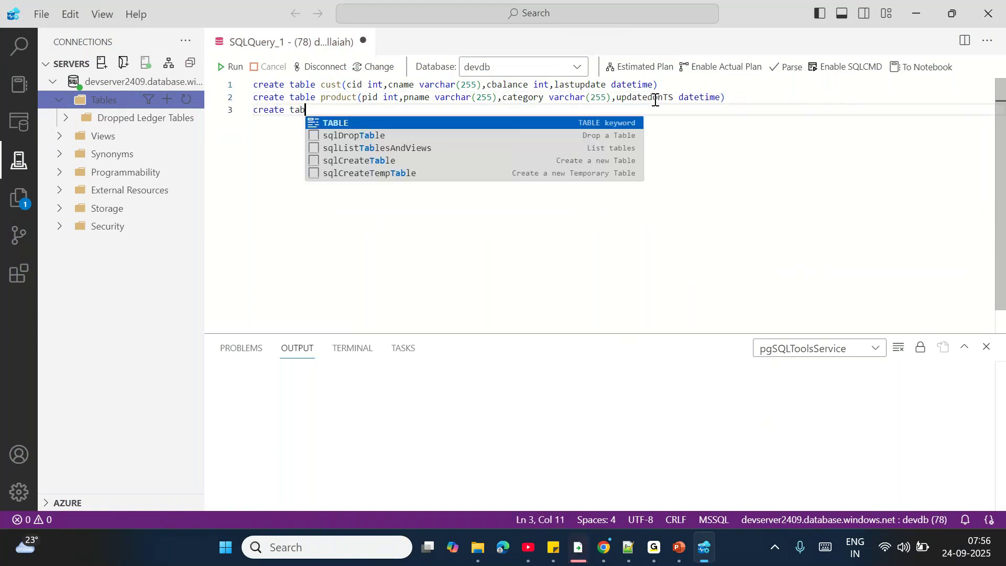
pyautogui.write('le emp(eid in')
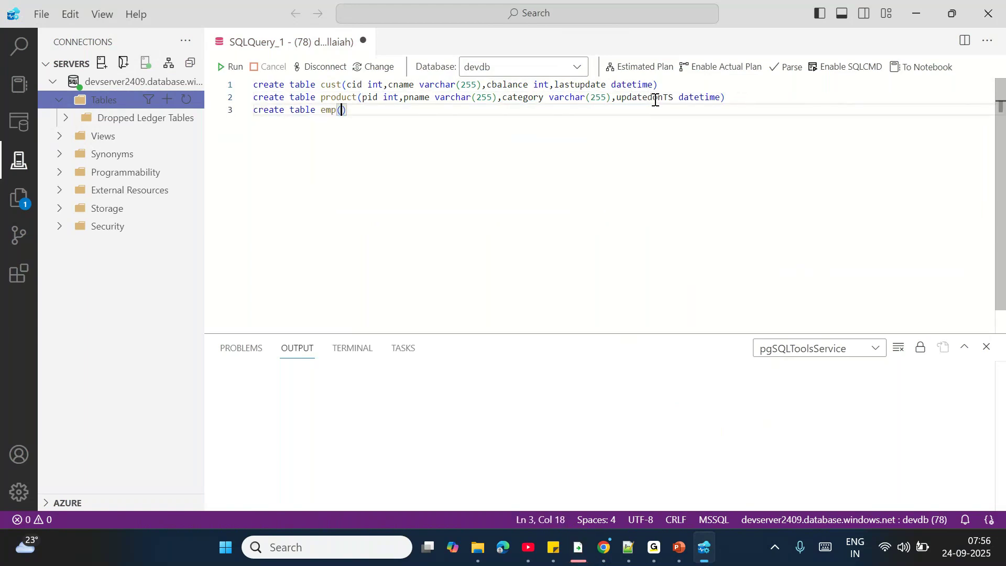
pyautogui.write('t,en')
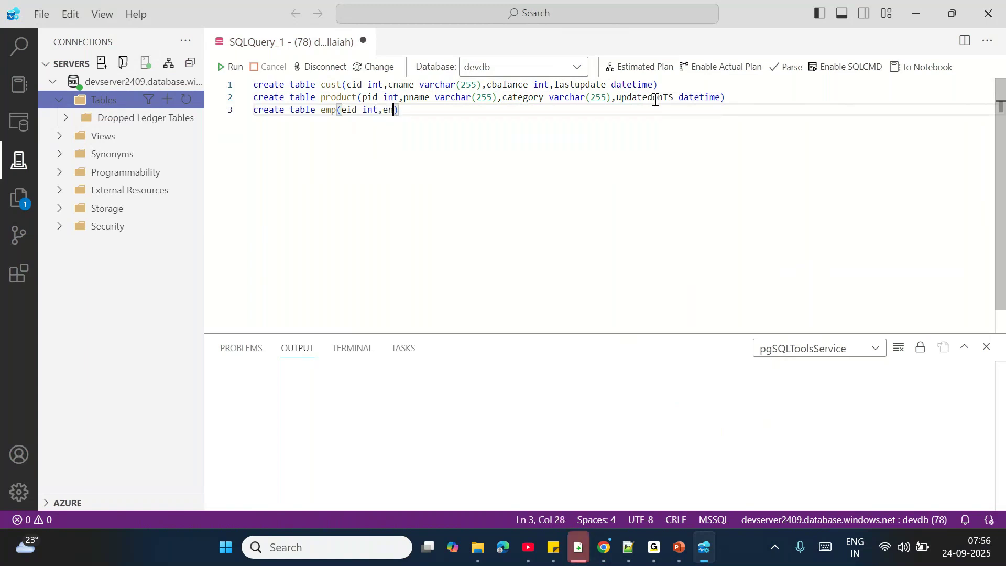
pyautogui.write('ame varchar')
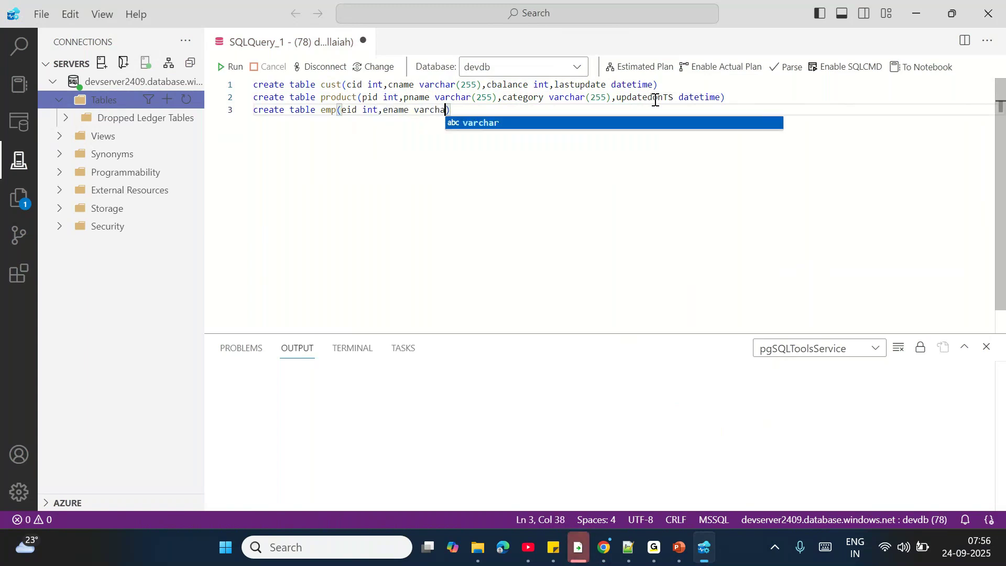
pyautogui.write('(255),e')
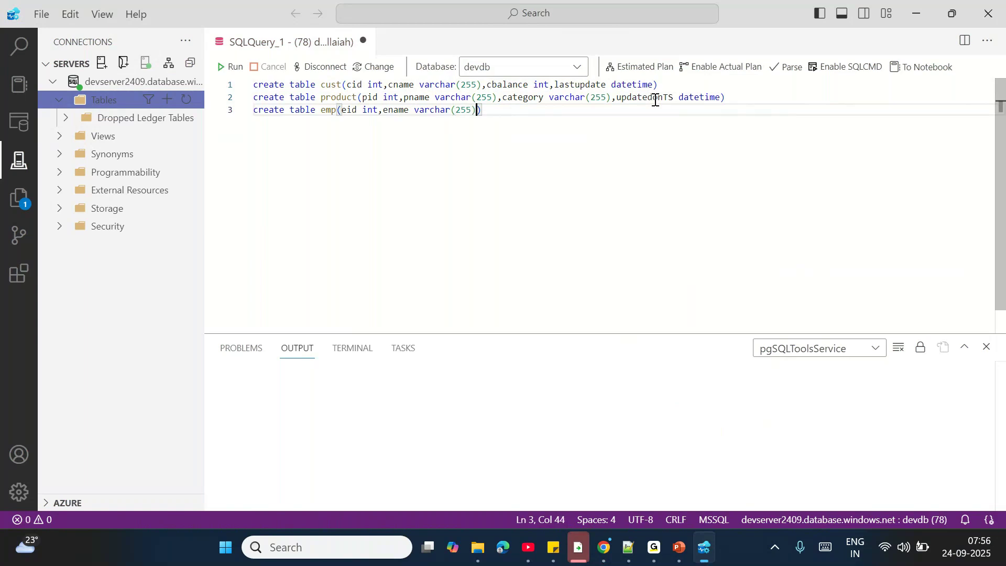
# - Complete the emp table statement with the columns esalary int and edepartment varchar(255)
pyautogui.write('salary')
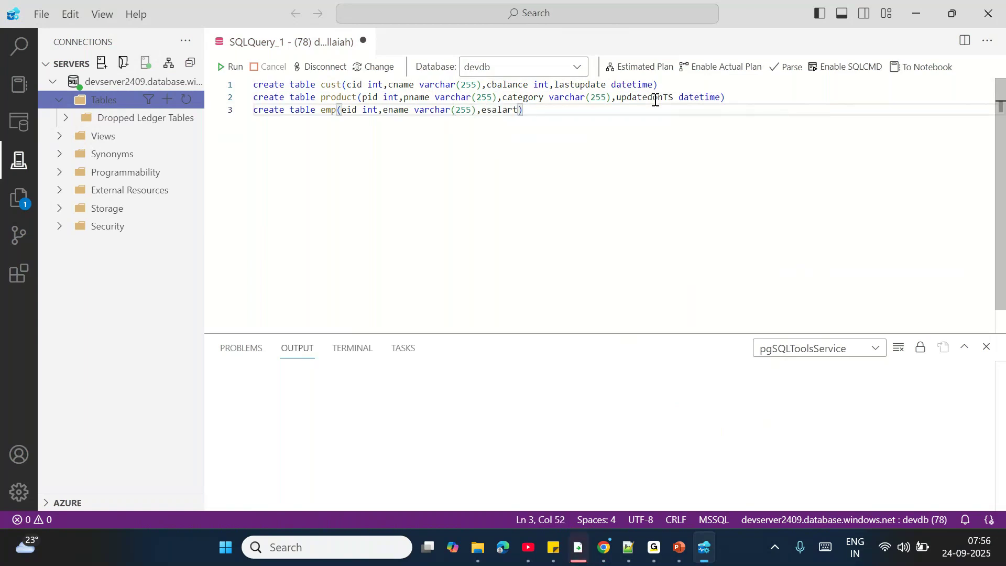
pyautogui.write(' int,e')
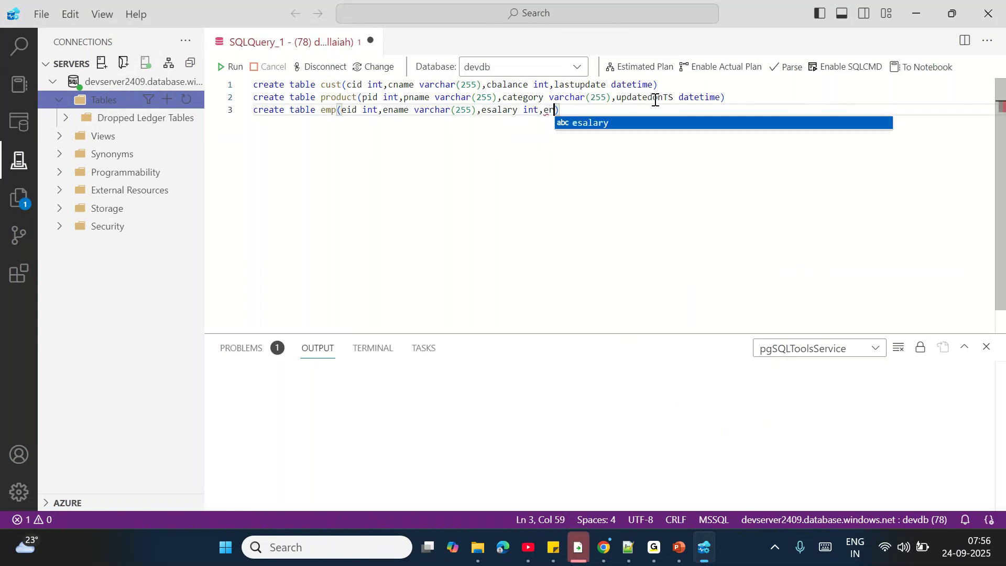
pyautogui.write('departme')
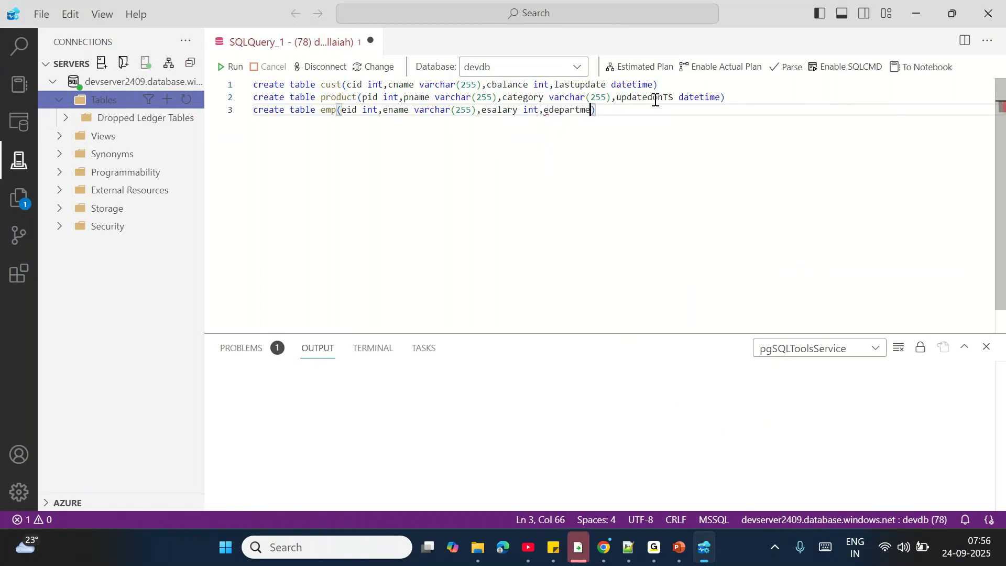
pyautogui.write('nt varchart(25')
pyautogui.press('BackSpace')
pyautogui.press('BackSpace')
pyautogui.press('BackSpace')
pyautogui.press('BackSpace')
pyautogui.write('(255)')
pyautogui.press('End')
pyautogui.press('Return')
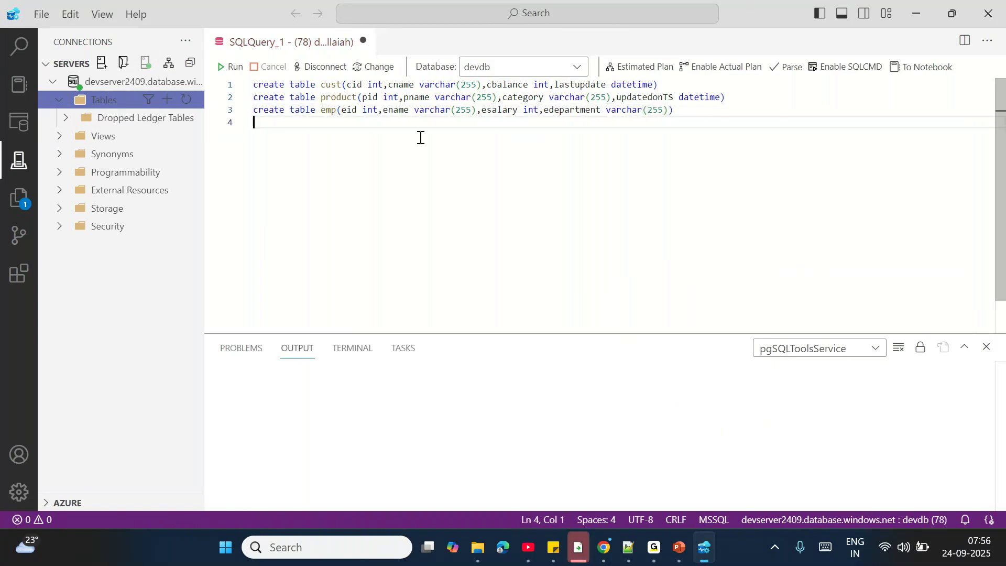
# - Run all three create table statements against devdb and close the output pane
pyautogui.moveTo(681, 111); pyautogui.dragTo(249, 84)
pyautogui.click(232, 67)
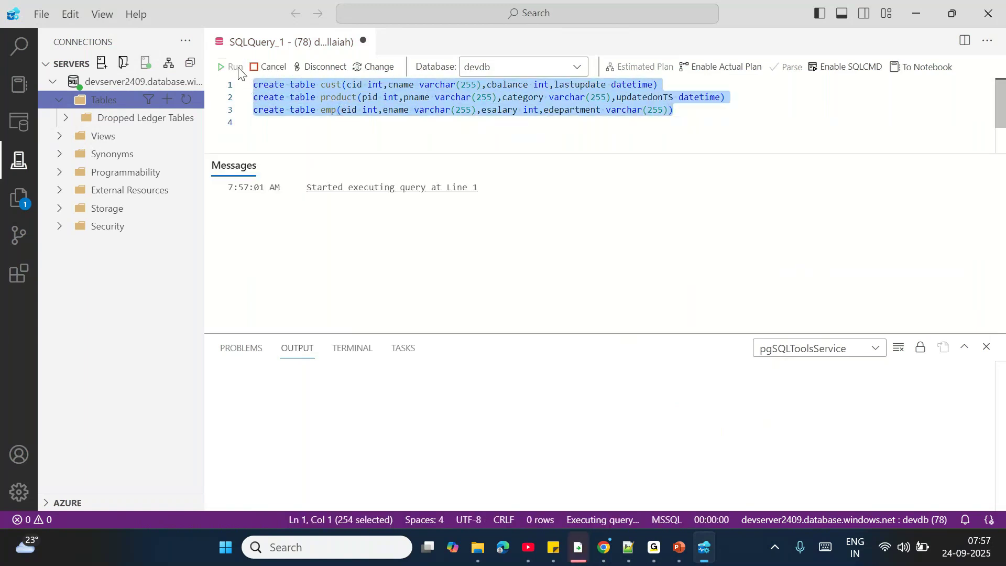
pyautogui.click(986, 347)
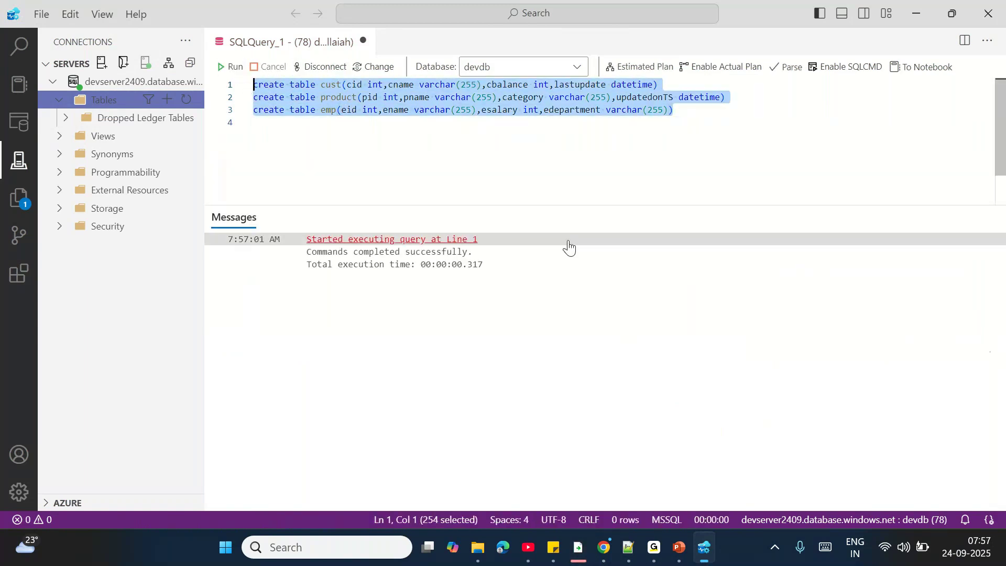
# - Enter the sample values 1, 2, (2), 1 and 3 on separate lines beneath the create table statements
pyautogui.click(700, 111)
pyautogui.press('Return')
pyautogui.press('Return')
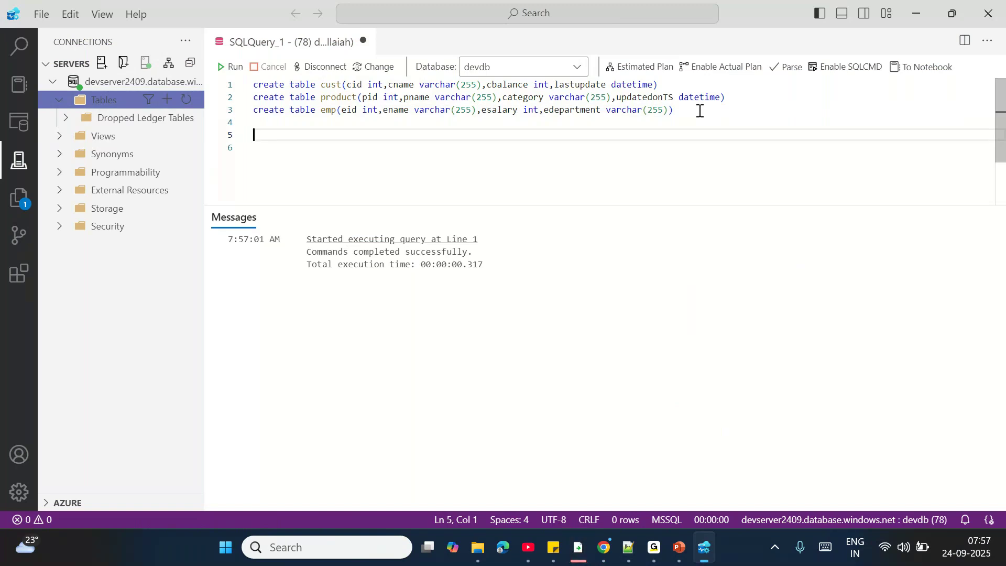
pyautogui.write('1')
pyautogui.press('Return')
pyautogui.write('2')
pyautogui.press('Return')
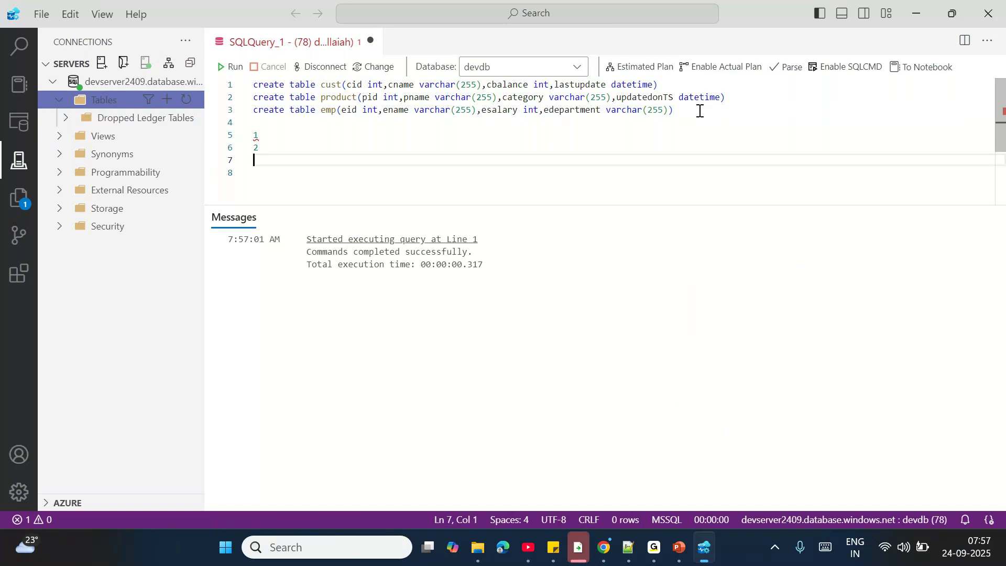
pyautogui.write('(2)')
pyautogui.press('Return')
pyautogui.write('1')
pyautogui.press('Return')
pyautogui.write('3')
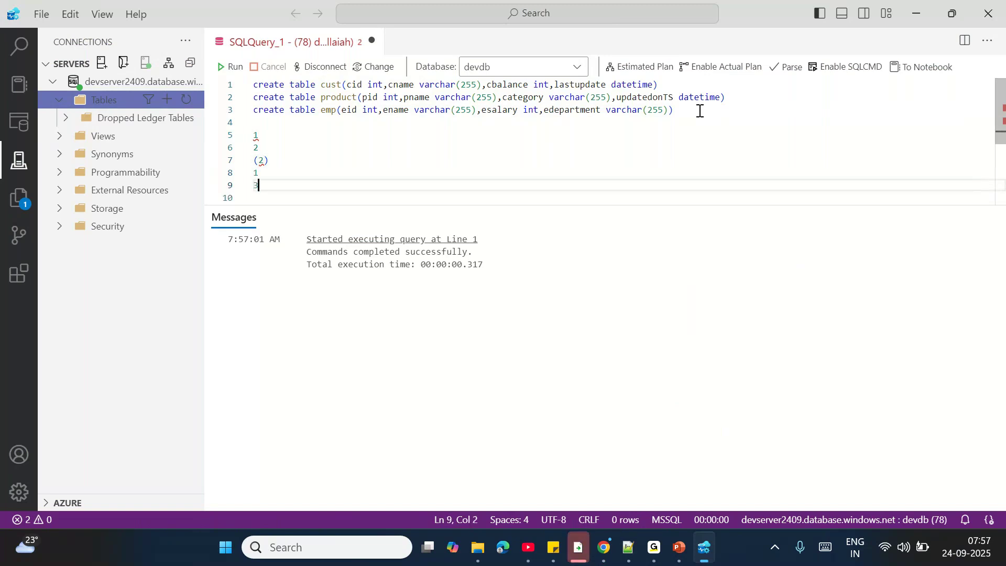
# - Delete all the sample value lines beneath the create table statements
pyautogui.moveTo(287, 160); pyautogui.dragTo(240, 166)
pyautogui.click(266, 189)
pyautogui.moveTo(265, 174); pyautogui.dragTo(253, 174)
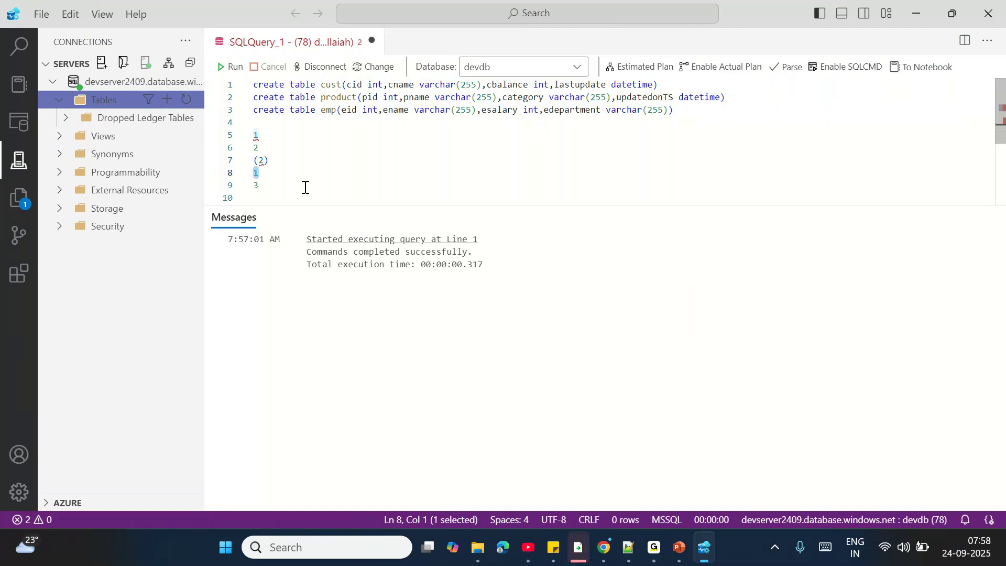
pyautogui.press('Down')
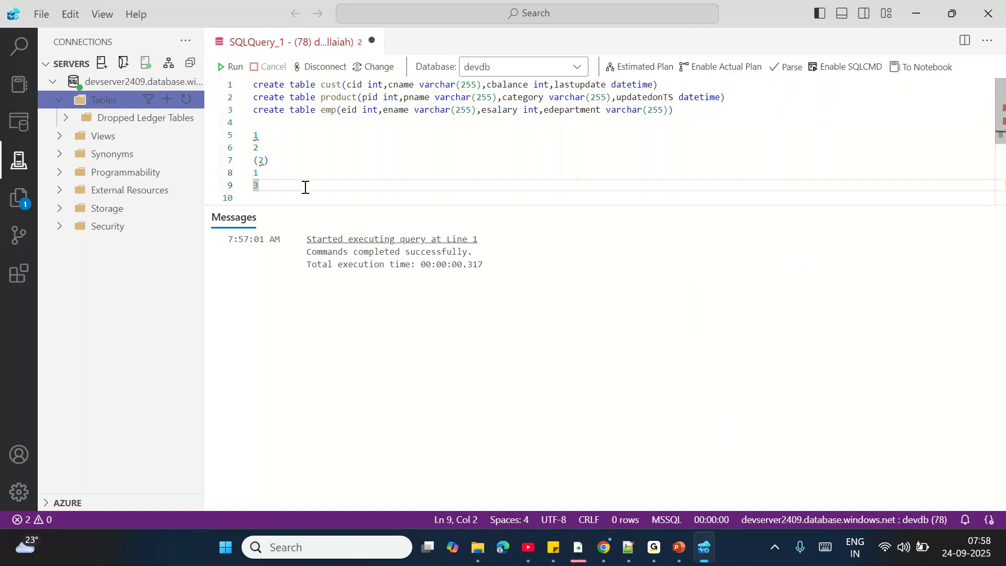
pyautogui.press('End')
pyautogui.hotkey('shift', 'Home')
pyautogui.hotkey('shift', 'Up')
pyautogui.hotkey('shift', 'Up')
pyautogui.hotkey('shift', 'Up')
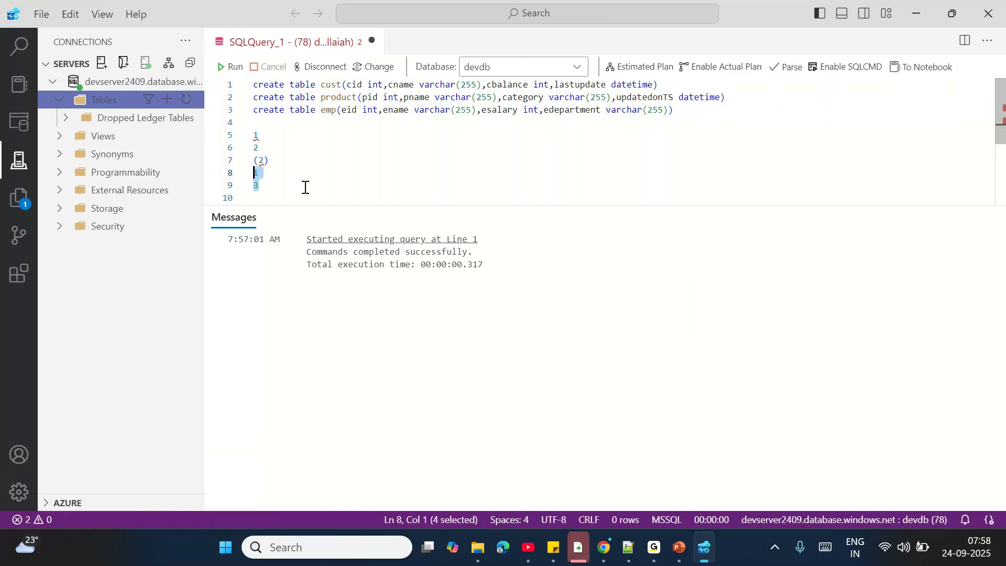
pyautogui.hotkey('shift', 'Up')
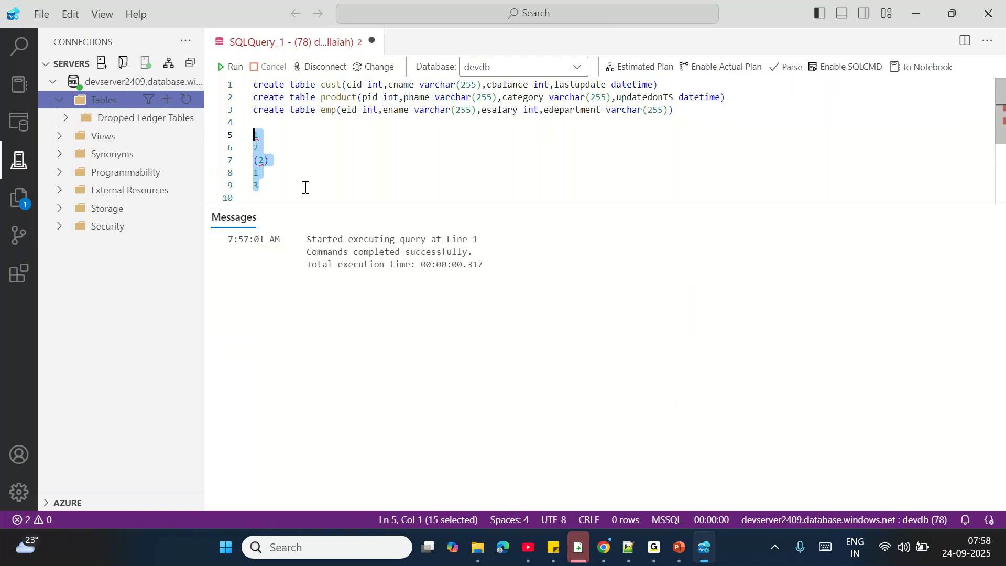
pyautogui.press('BackSpace')
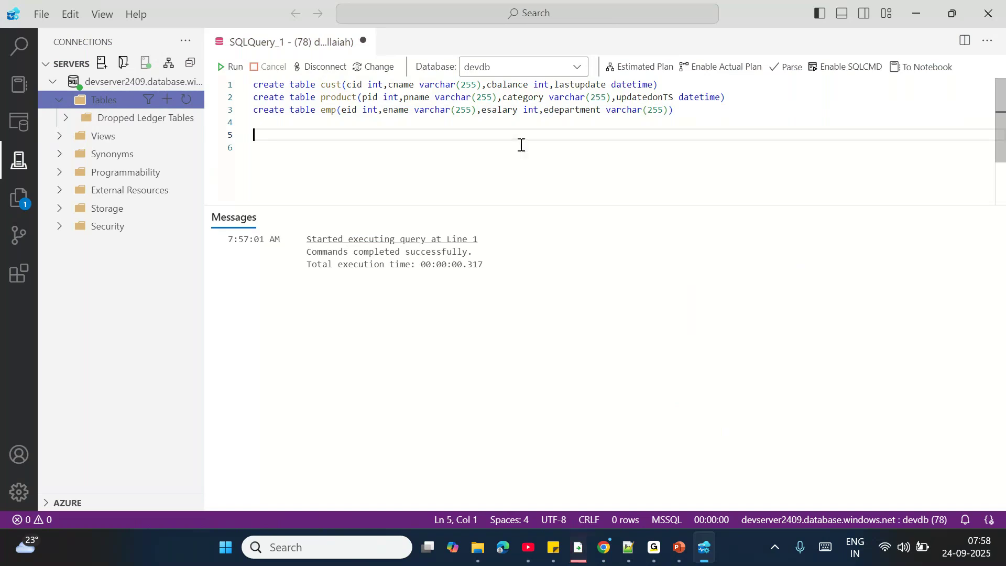
# - Rename the lastupdate column to lastupdated in the cust table statement
pyautogui.click(606, 84)
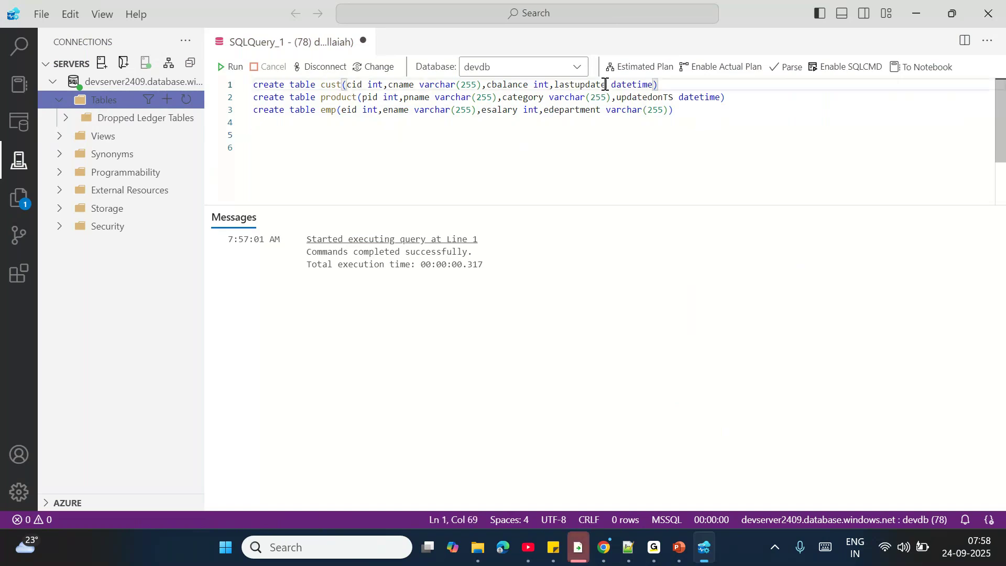
pyautogui.write('d')
# - Examine the updatedonTS column of the product statement and the eid, esalary and edepartment columns of the emp statement
pyautogui.doubleClick(338, 97)
pyautogui.click(349, 151)
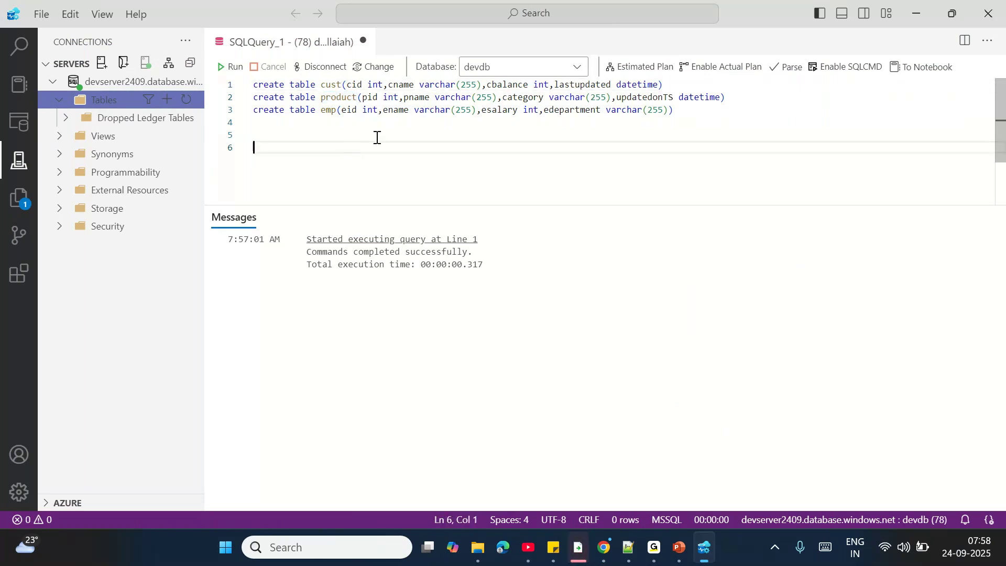
pyautogui.doubleClick(657, 97)
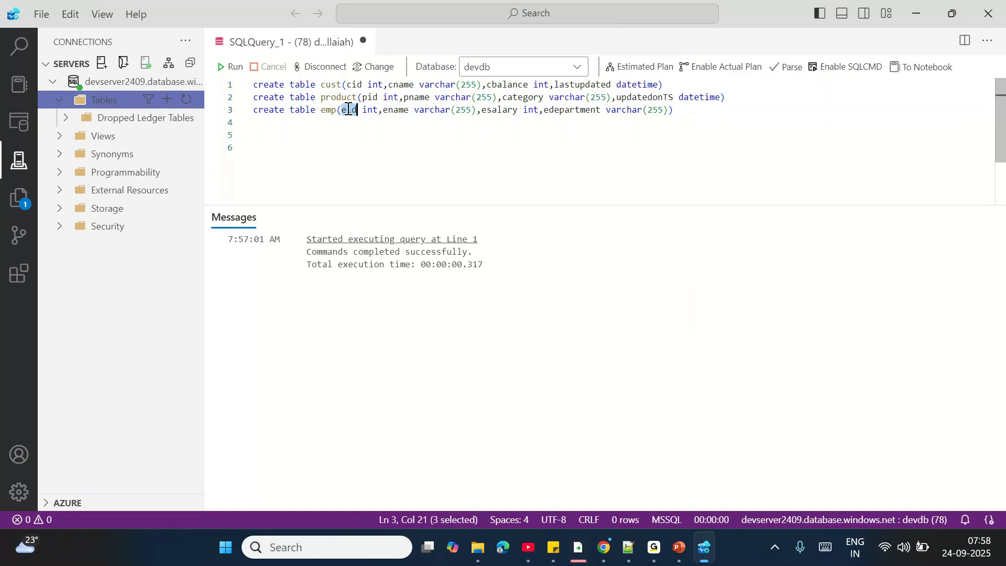
pyautogui.click(687, 107)
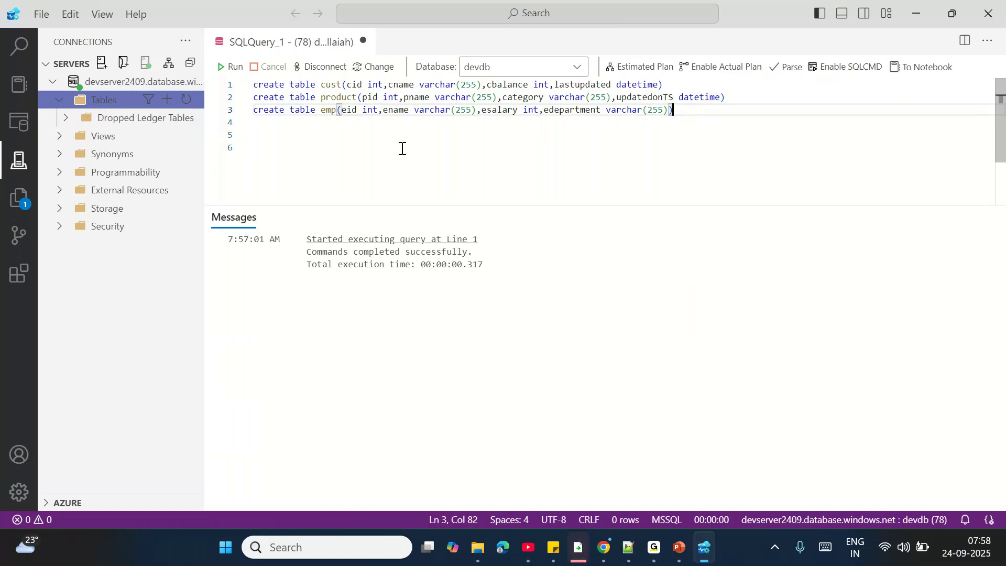
pyautogui.doubleClick(498, 109)
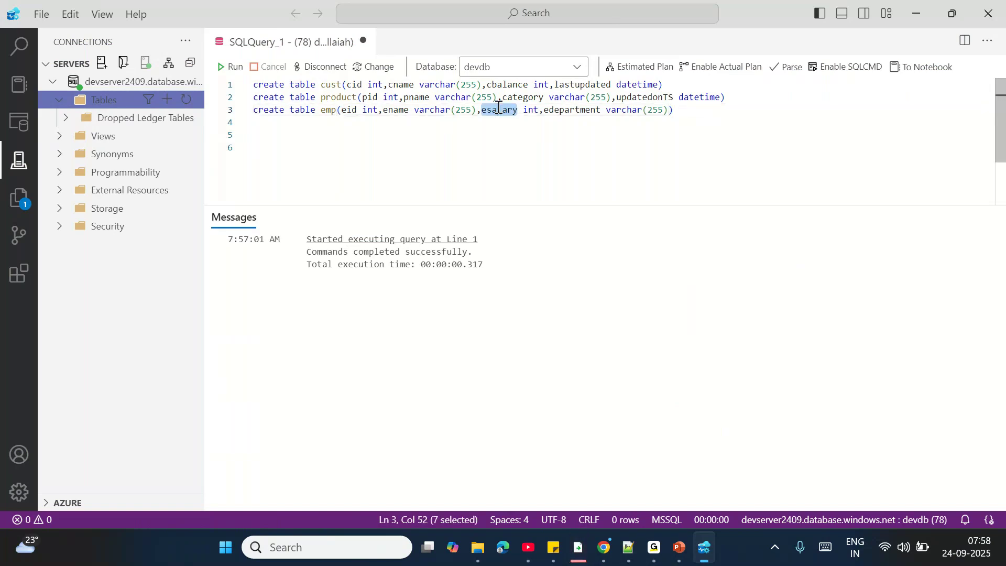
pyautogui.doubleClick(553, 111)
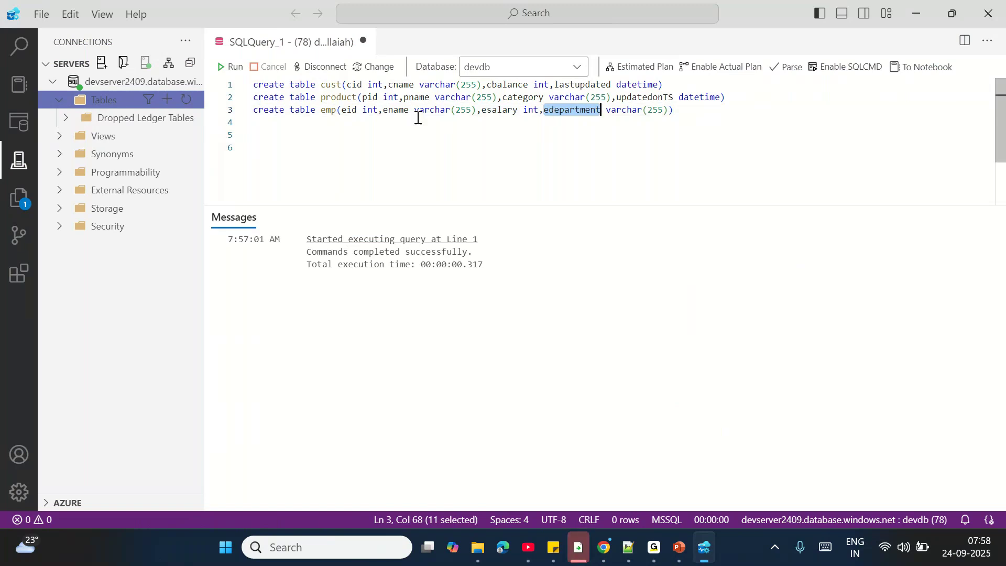
pyautogui.doubleClick(351, 110)
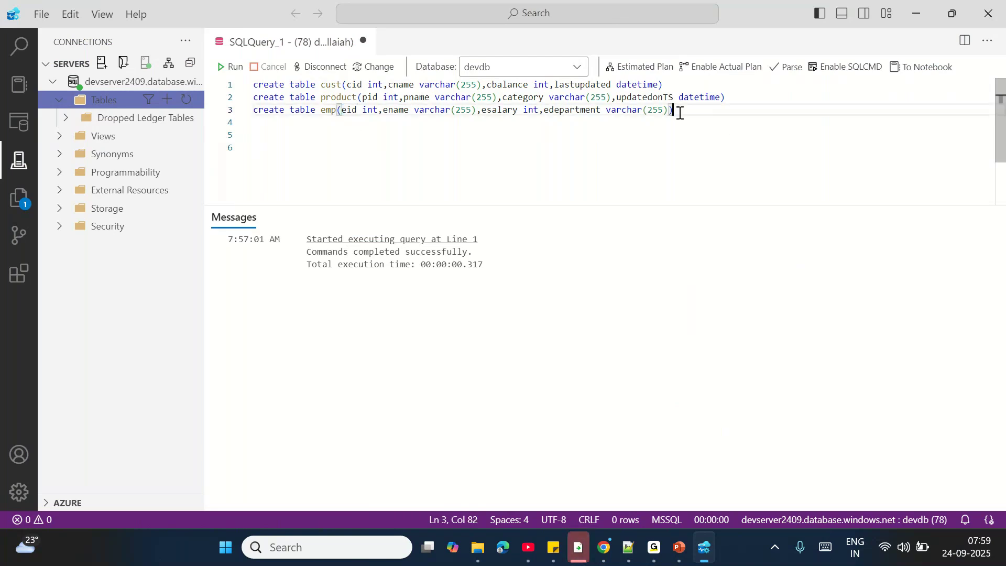
# - Enter the sample values 1 and 2 on separate lines beneath the create table statements
pyautogui.click(290, 139)
pyautogui.write('1')
pyautogui.press('Return')
pyautogui.write('2')
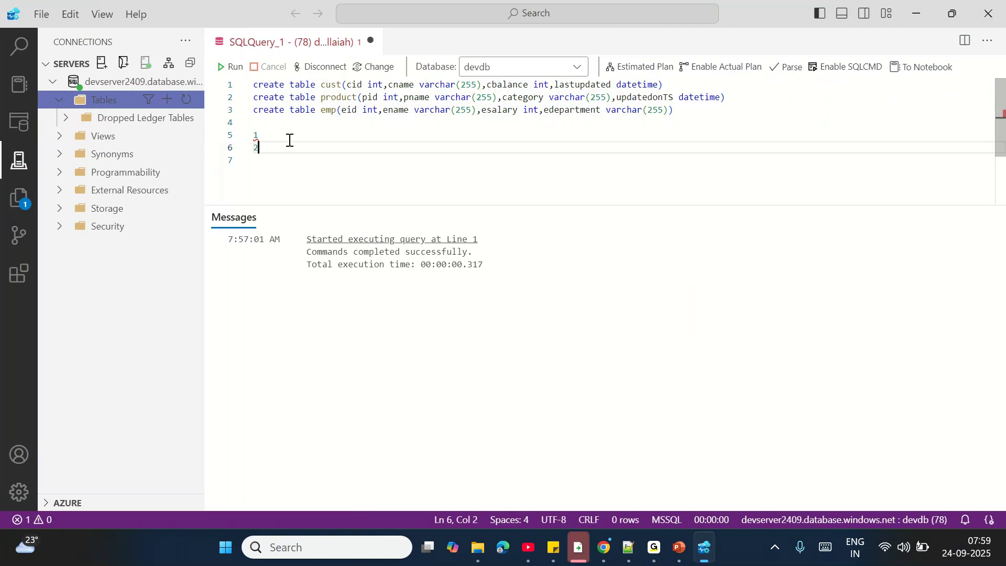
pyautogui.hotkey('shift', 'Left')
pyautogui.hotkey('shift', 'Left')
pyautogui.hotkey('shift', 'Left')
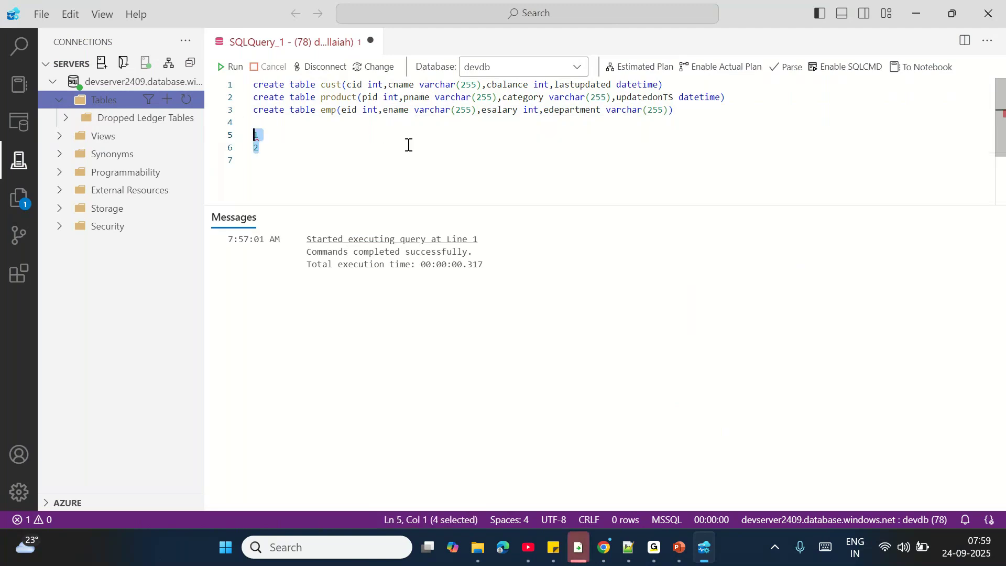
pyautogui.doubleClick(571, 111)
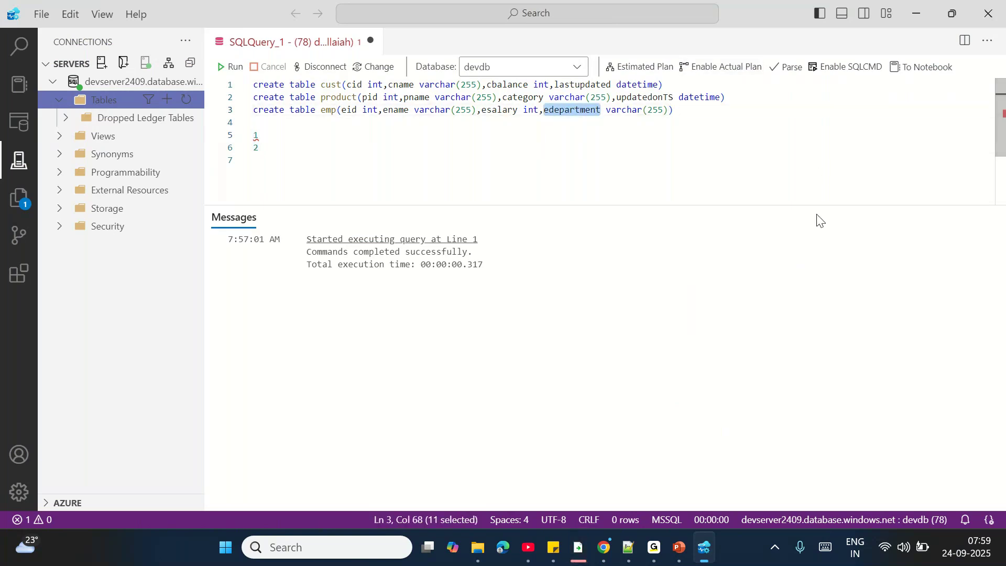
# - Extend the list of sample values with (2), 3, 4 and 5 on separate lines
pyautogui.click(261, 153)
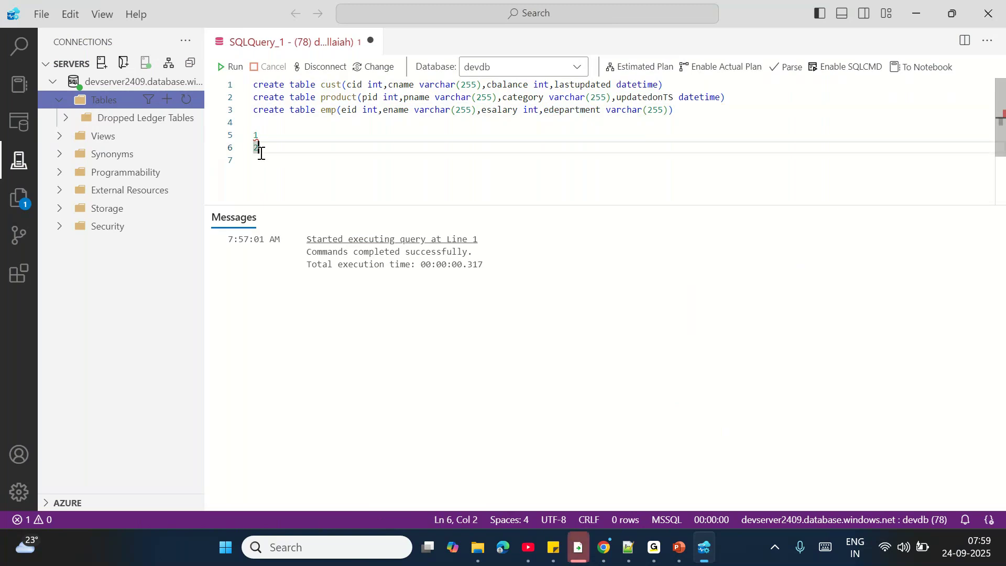
pyautogui.press('Return')
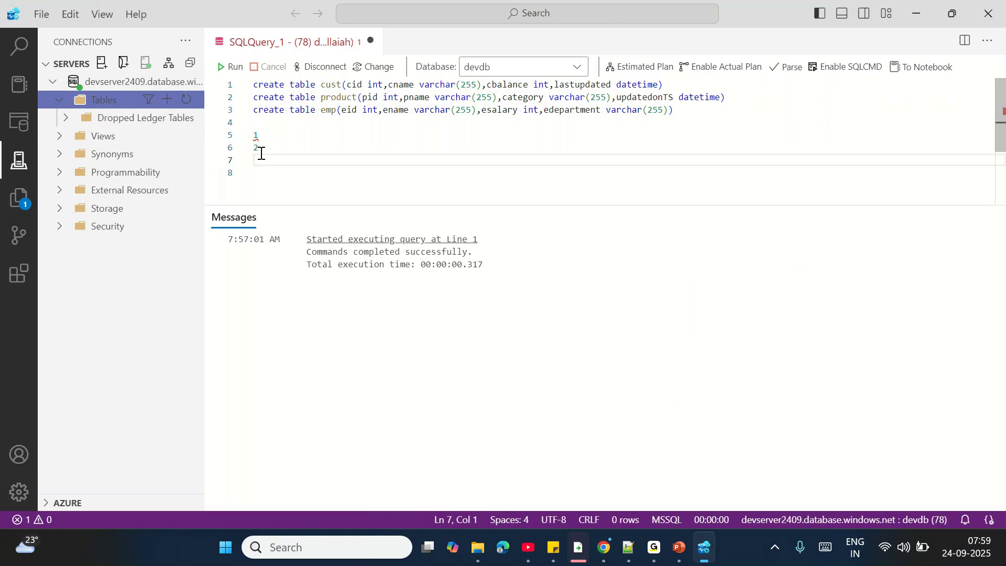
pyautogui.write('(3)')
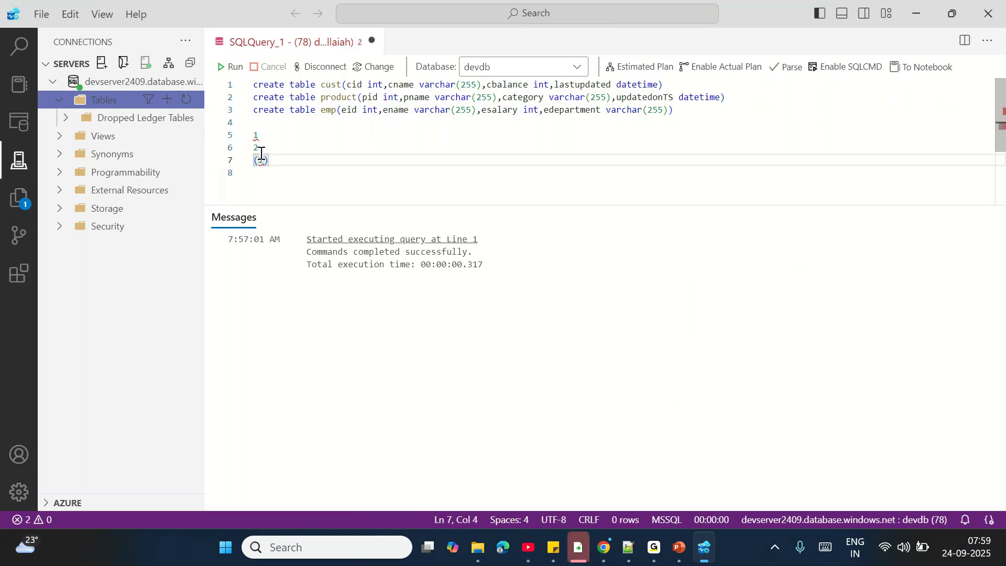
pyautogui.press('Return')
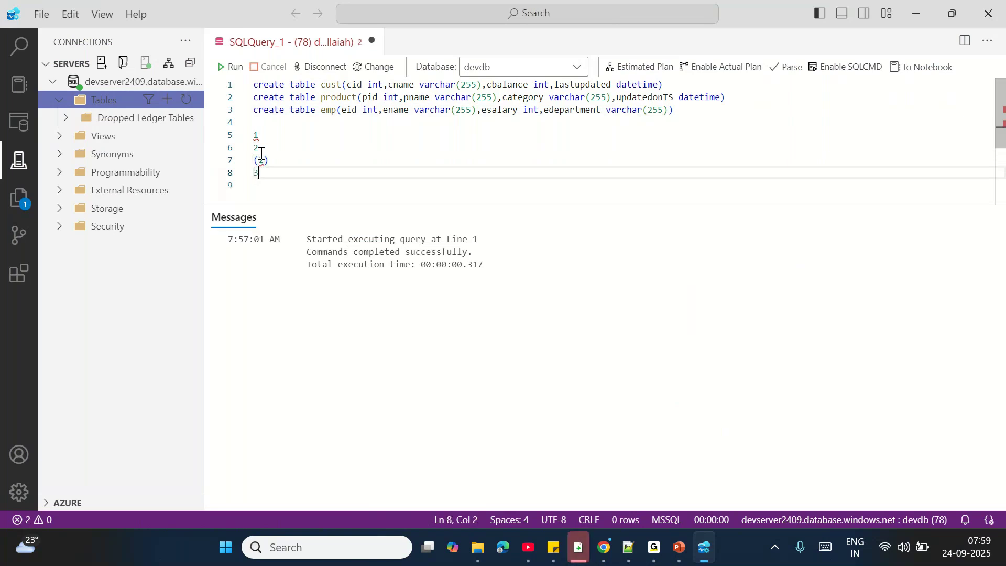
pyautogui.write('3')
pyautogui.press('Return')
pyautogui.write('4')
pyautogui.press('Return')
pyautogui.write('5')
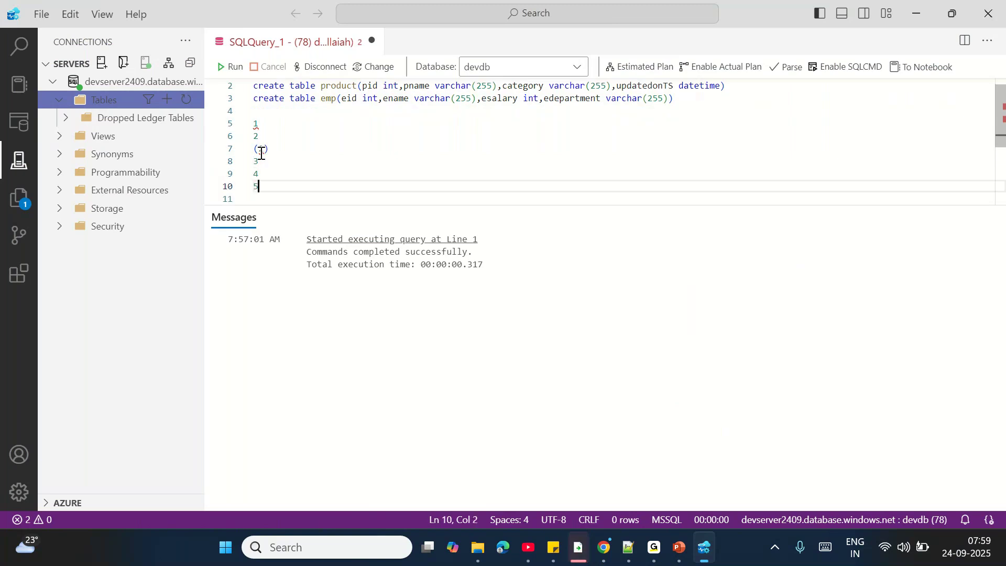
pyautogui.press('Return')
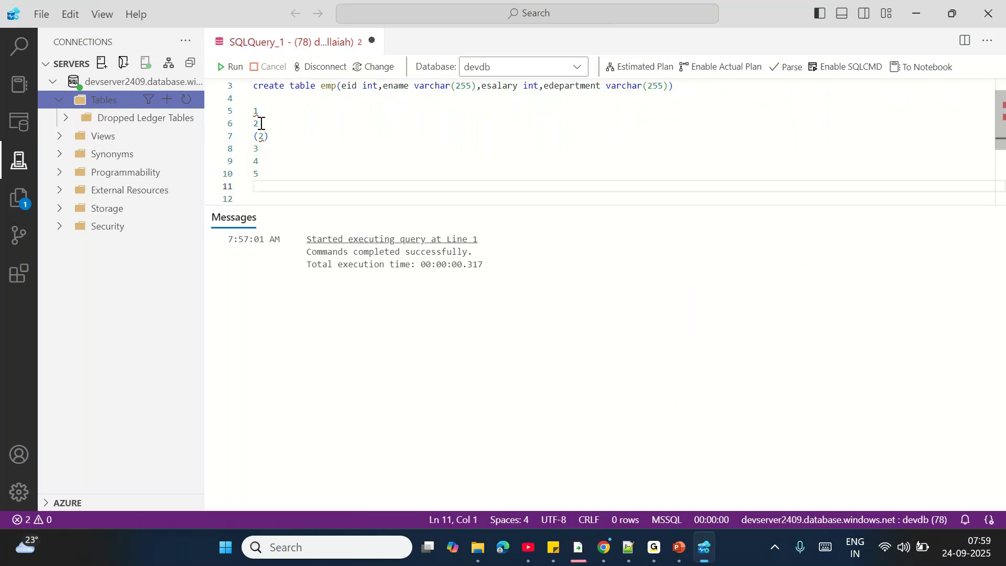
# - Delete the sample values beneath the create table statements and insert two blank lines after the emp statement
pyautogui.moveTo(266, 176); pyautogui.dragTo(254, 112)
pyautogui.doubleClick(349, 86)
pyautogui.press('BackSpace')
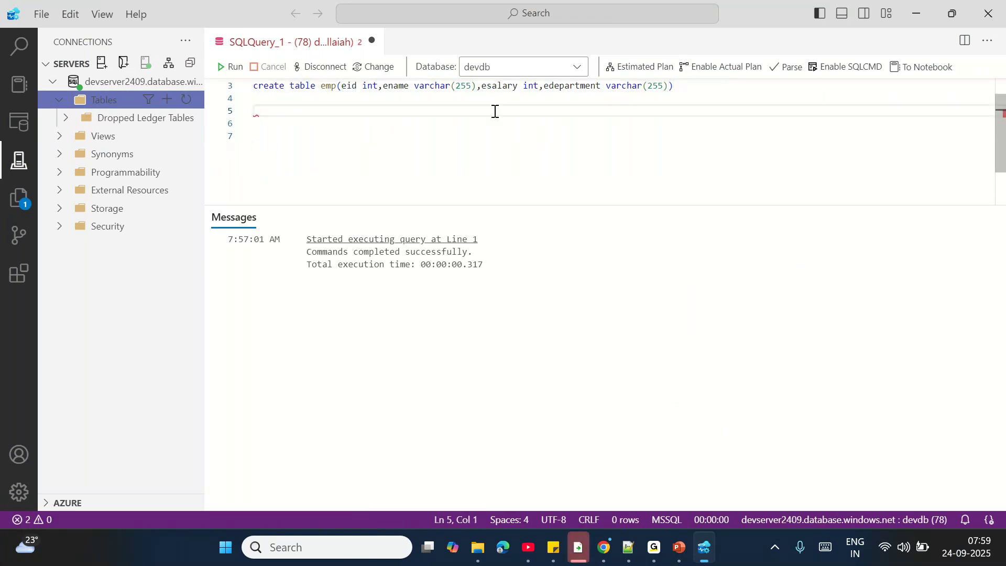
pyautogui.scroll(1, 496, 110)
pyautogui.doubleClick(345, 111)
pyautogui.click(692, 114)
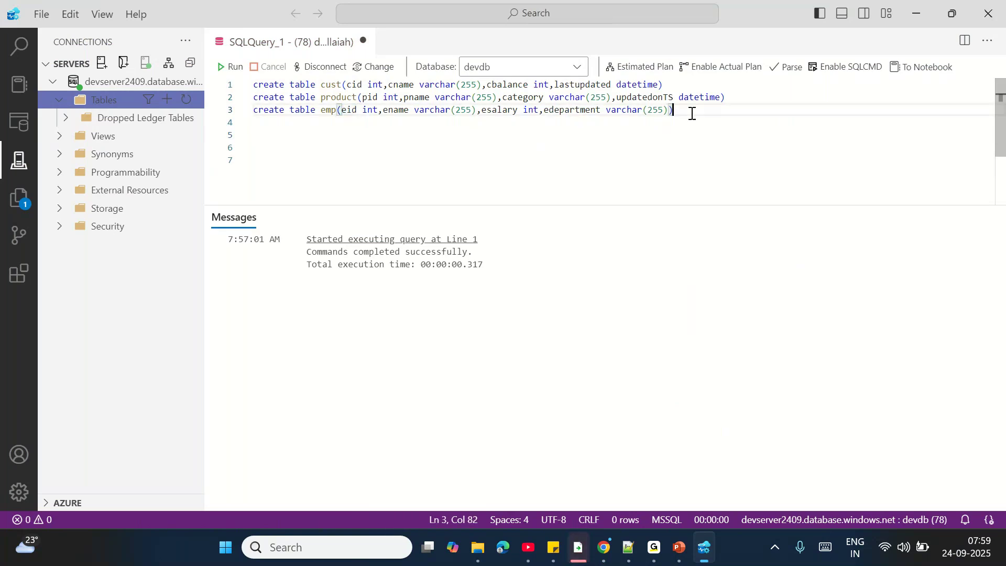
pyautogui.press('Return')
pyautogui.press('Return')
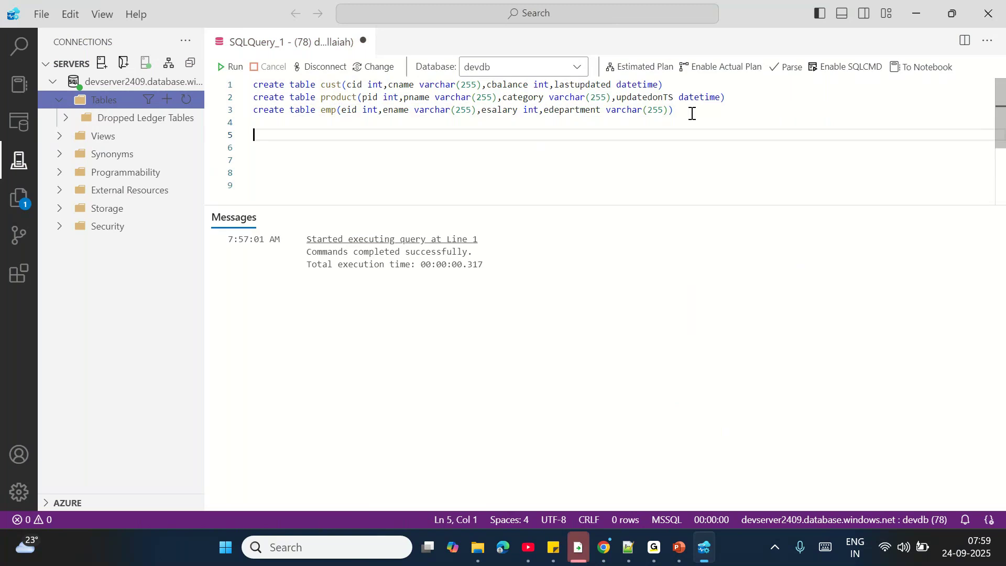
# - Review the emp table's eid column and the cust and product table names, and add another blank line beneath the statements
pyautogui.doubleClick(355, 110)
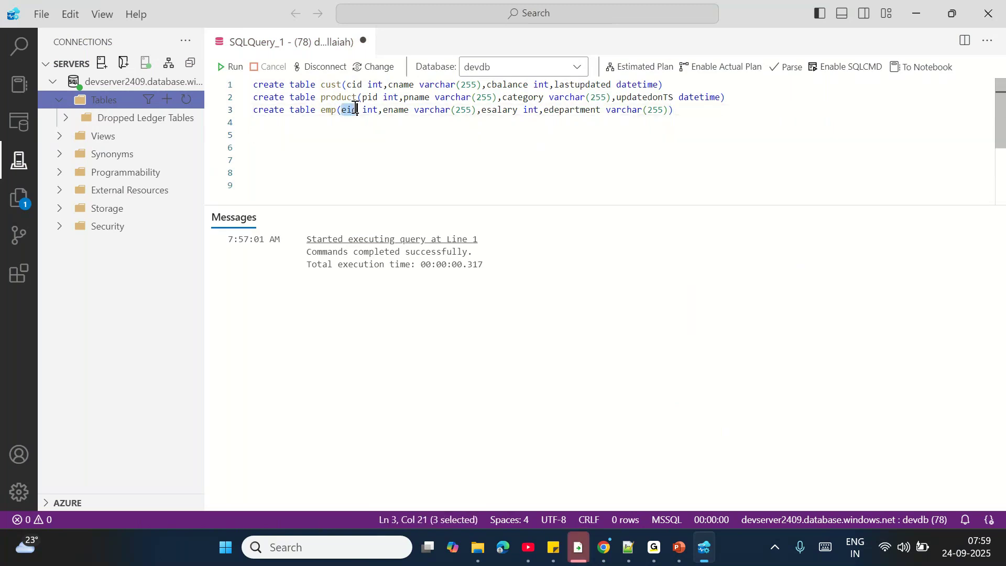
pyautogui.doubleClick(334, 86)
pyautogui.doubleClick(342, 97)
pyautogui.click(703, 120)
pyautogui.press('Return')
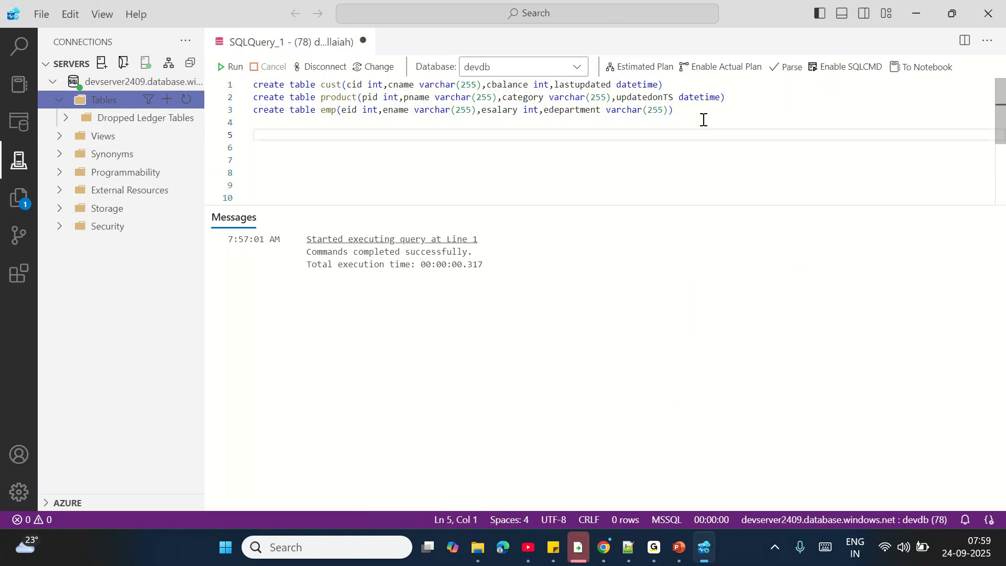
pyautogui.write('create table')
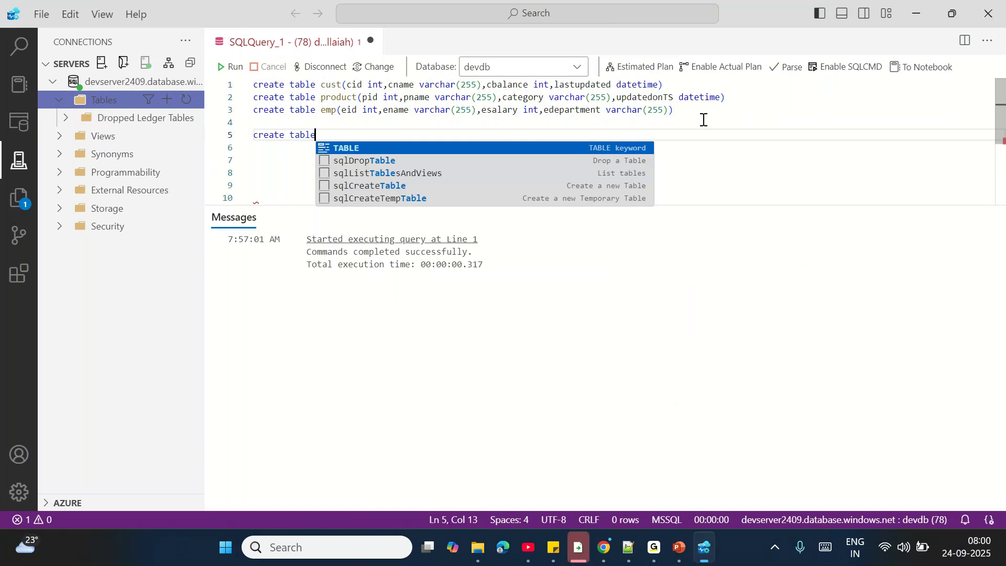
pyautogui.write(' con')
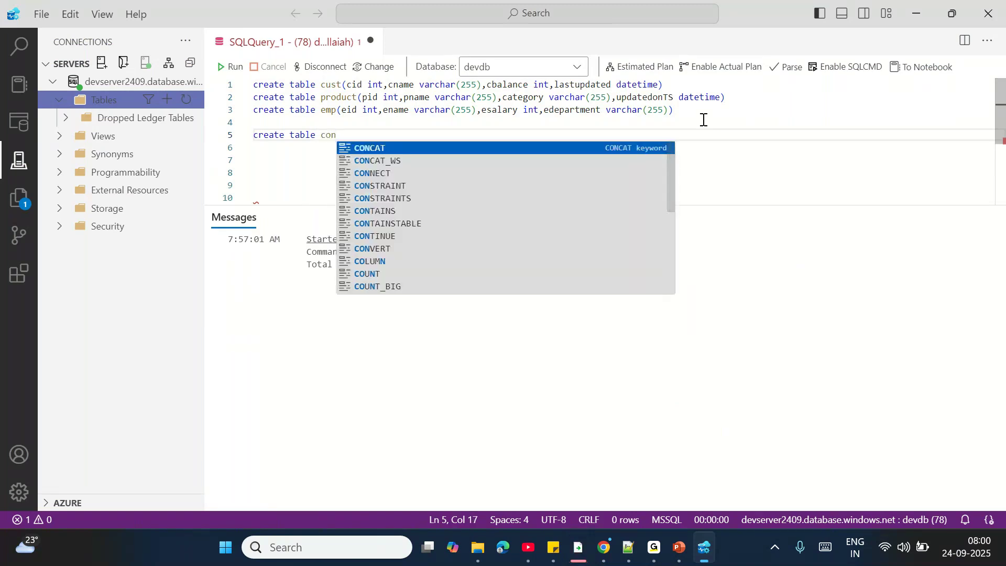
pyautogui.hotkey('shift', 'Home')
pyautogui.press('BackSpace')
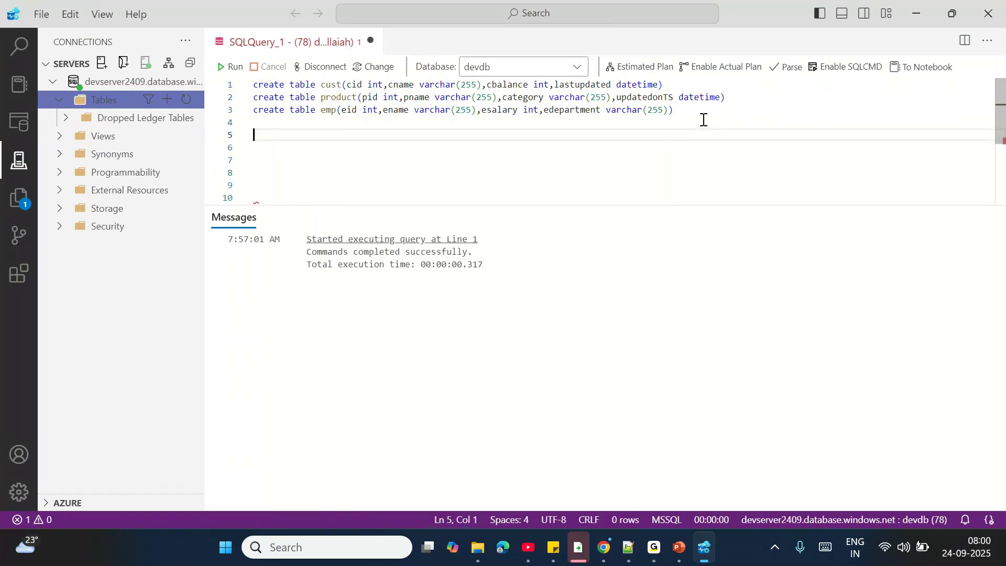
# - Begin a create table statement for tblconfig with the columns id int and src_schema varchar(255)
pyautogui.write('create table cu')
pyautogui.write('r')
pyautogui.press('BackSpace')
pyautogui.press('BackSpace')
pyautogui.press('BackSpace')
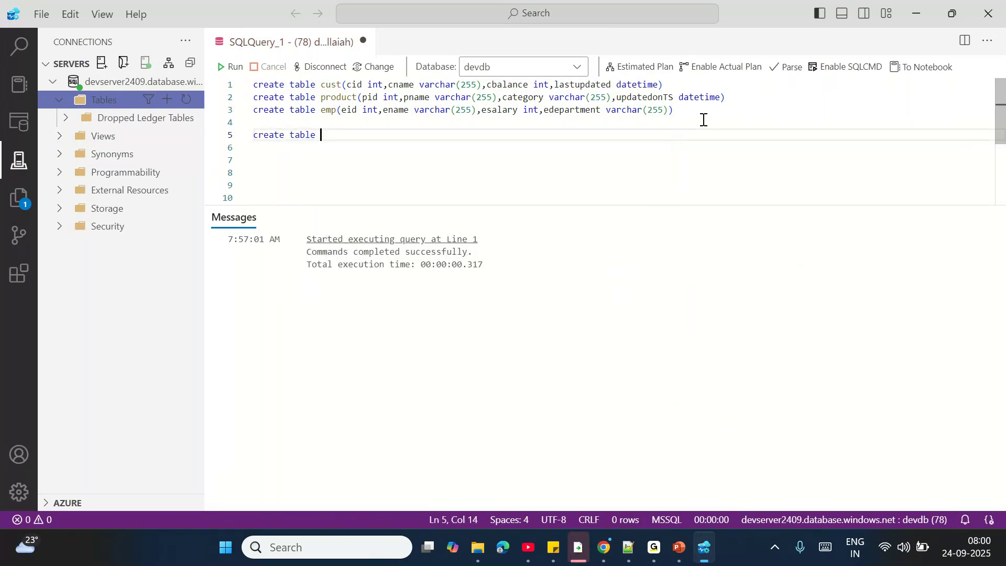
pyautogui.write('tbl')
pyautogui.write('config(id int,')
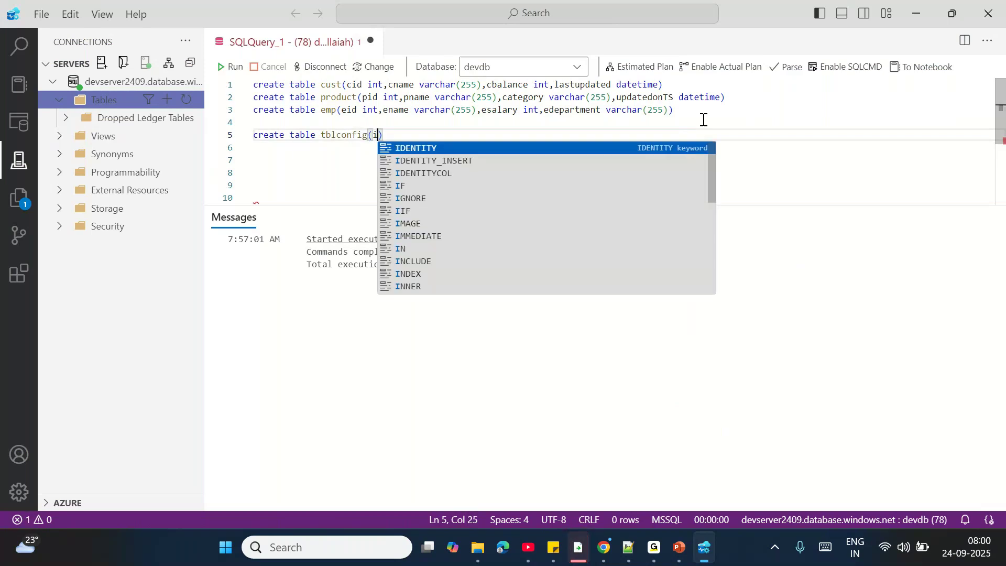
pyautogui.write('s')
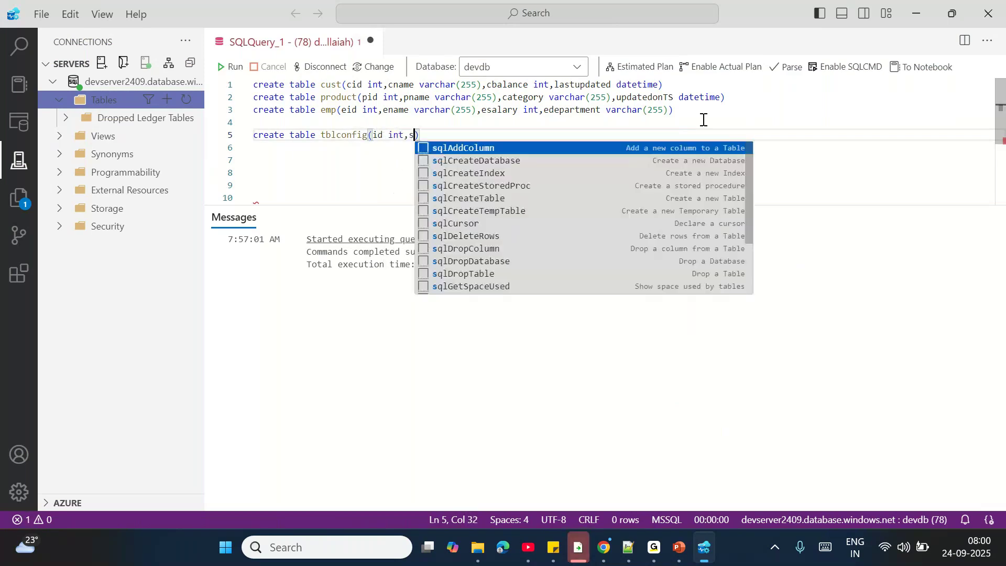
pyautogui.write('rc_schema varchar(25')
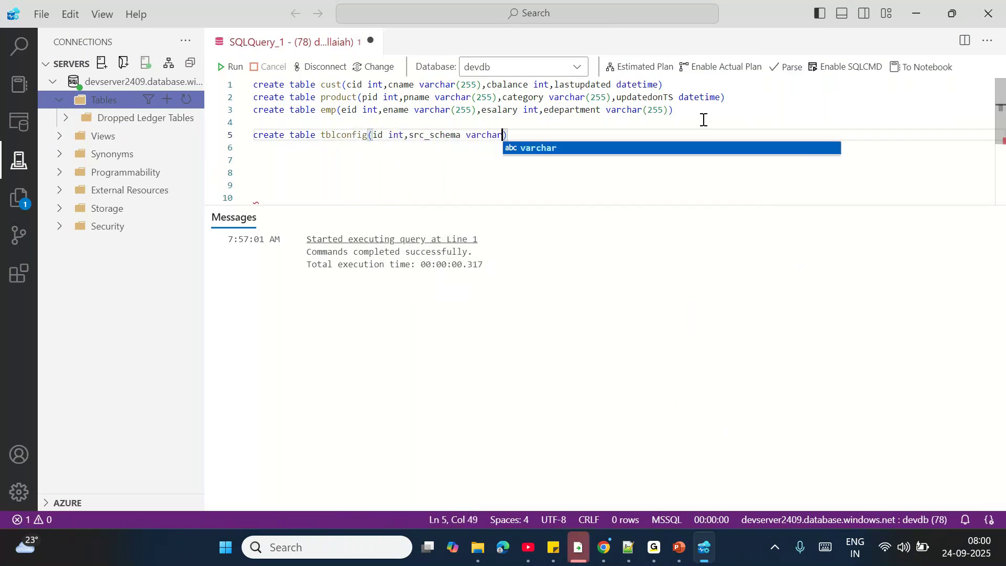
pyautogui.write('5)')
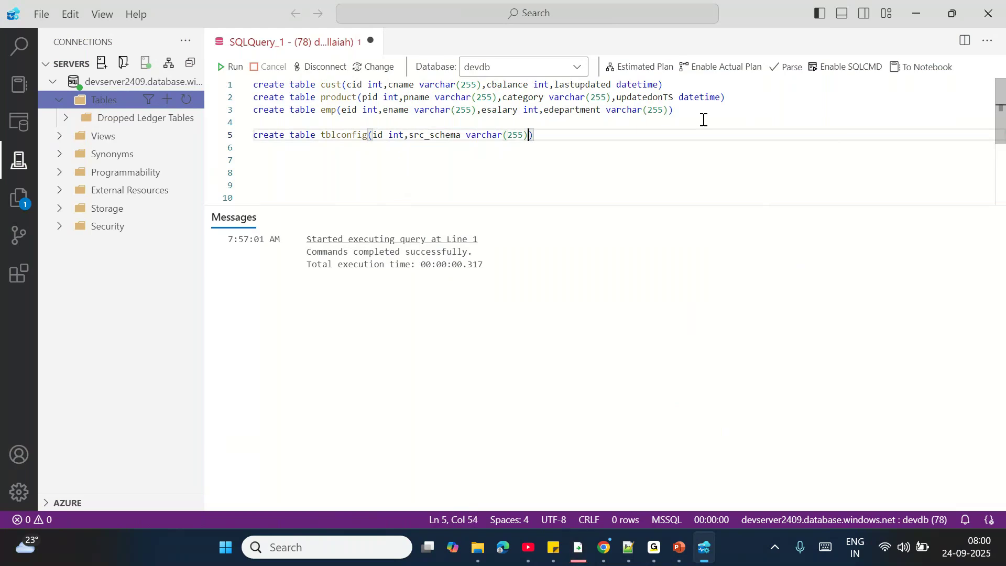
# - Add the columns src_table varchar(255) and sink_path varchar(255) to the tblconfig statement
pyautogui.write(',s')
pyautogui.write('rc_table varchar(25')
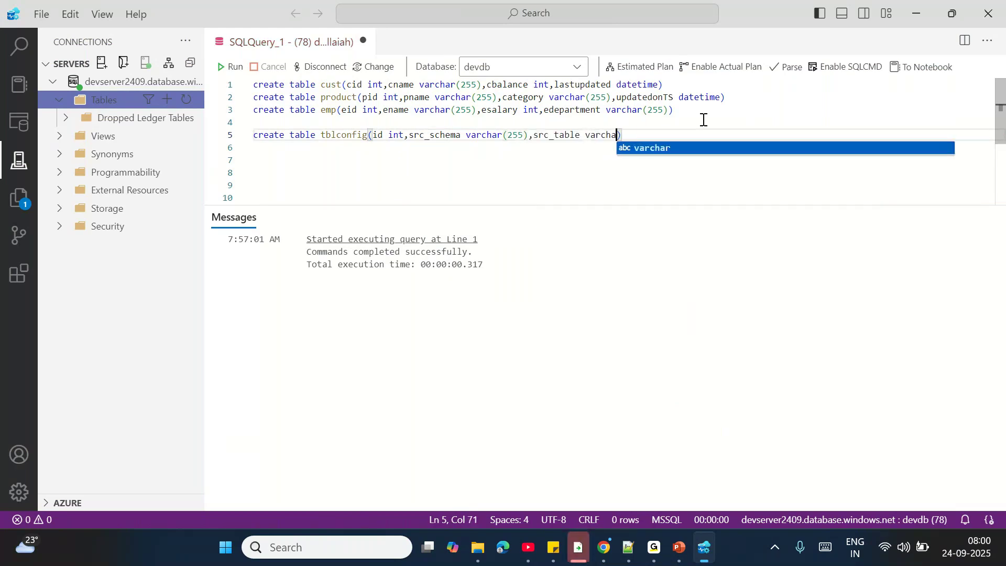
pyautogui.write('5)')
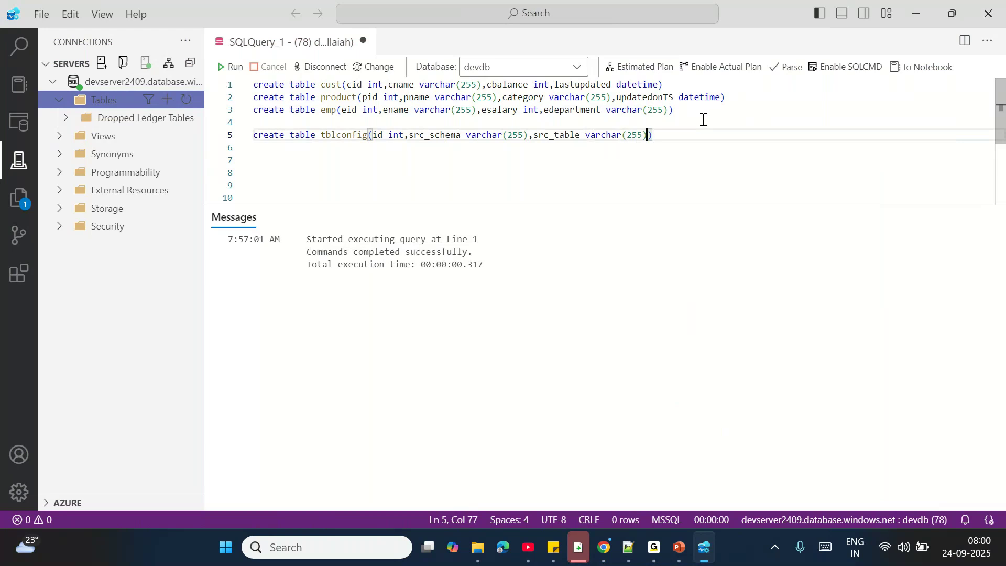
pyautogui.write(',sink_')
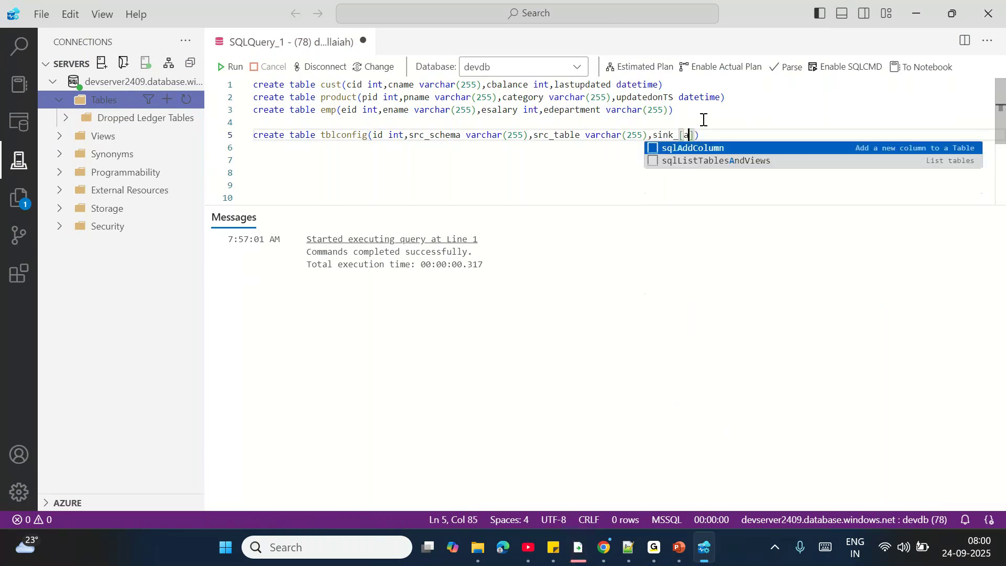
pyautogui.write('path var')
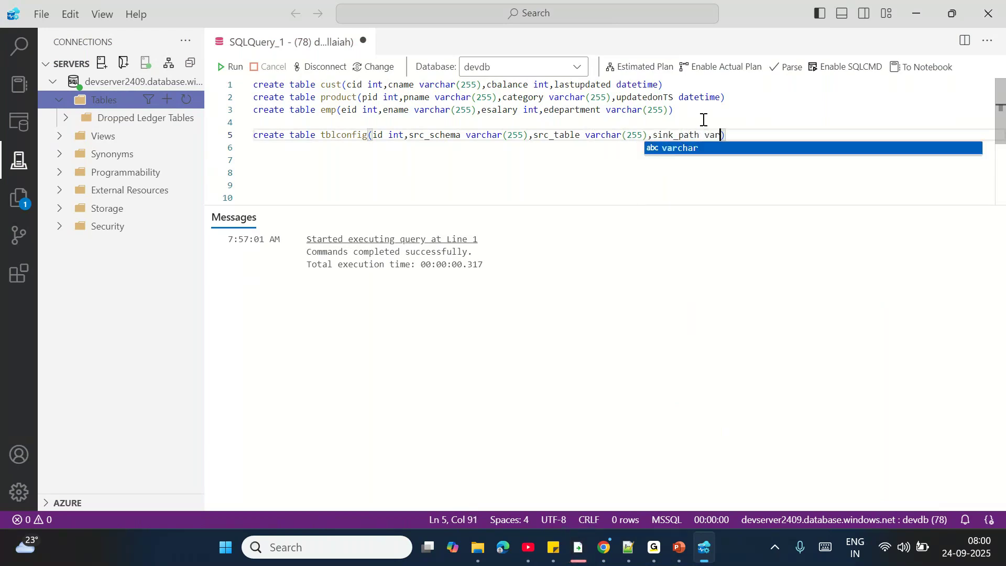
pyautogui.write('char(255),d')
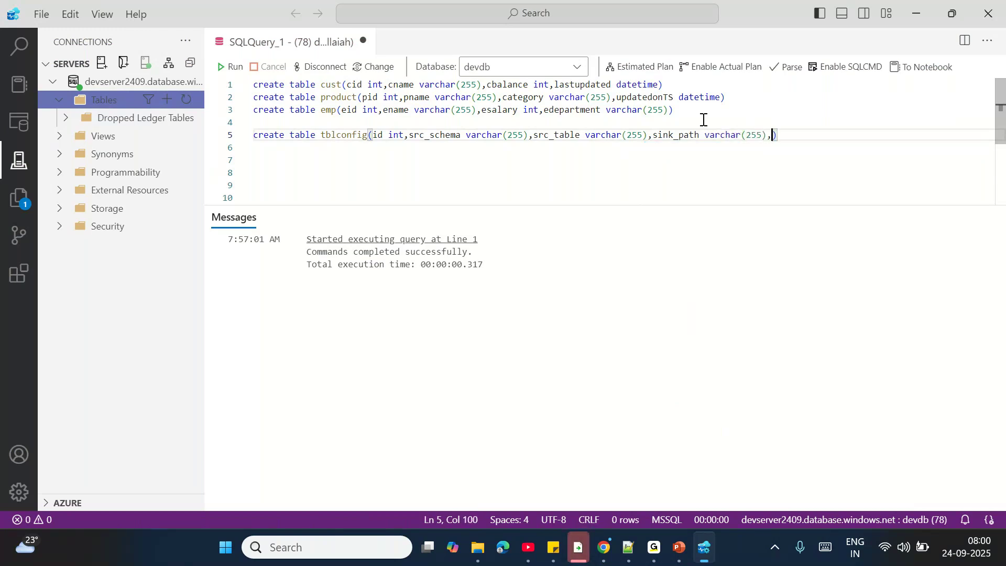
# - Add the columns deltacol varchar(255), lpv varchar(255) and is_active to the tblconfig statement
pyautogui.write('eltacol varchar(255),')
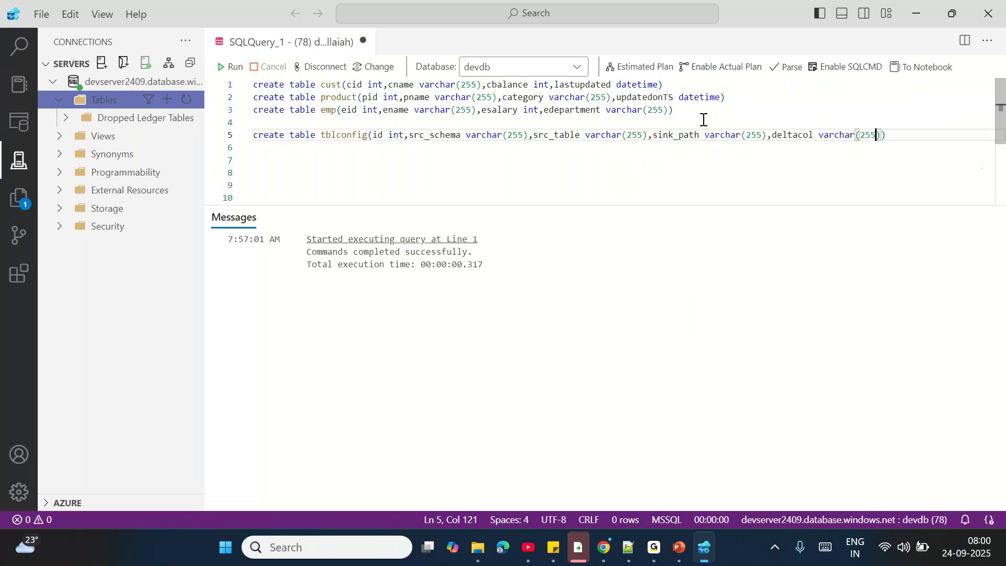
pyautogui.write('lpv v')
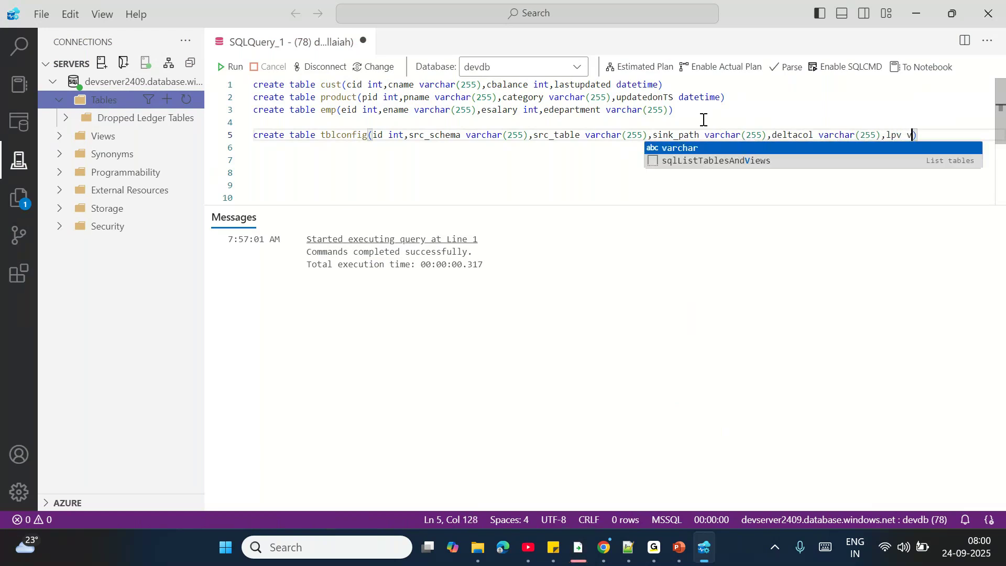
pyautogui.write('archar(255),')
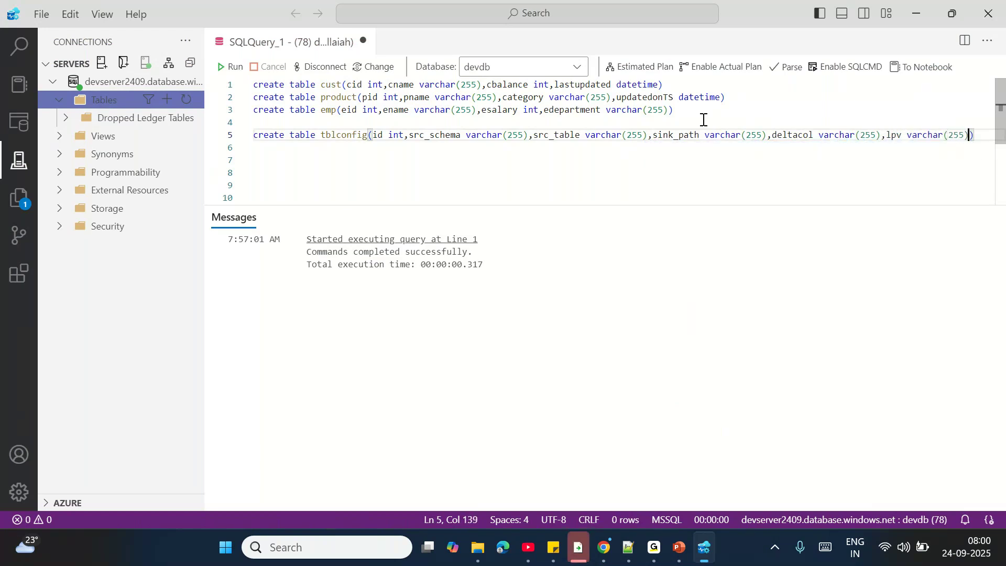
pyautogui.write('is_ac')
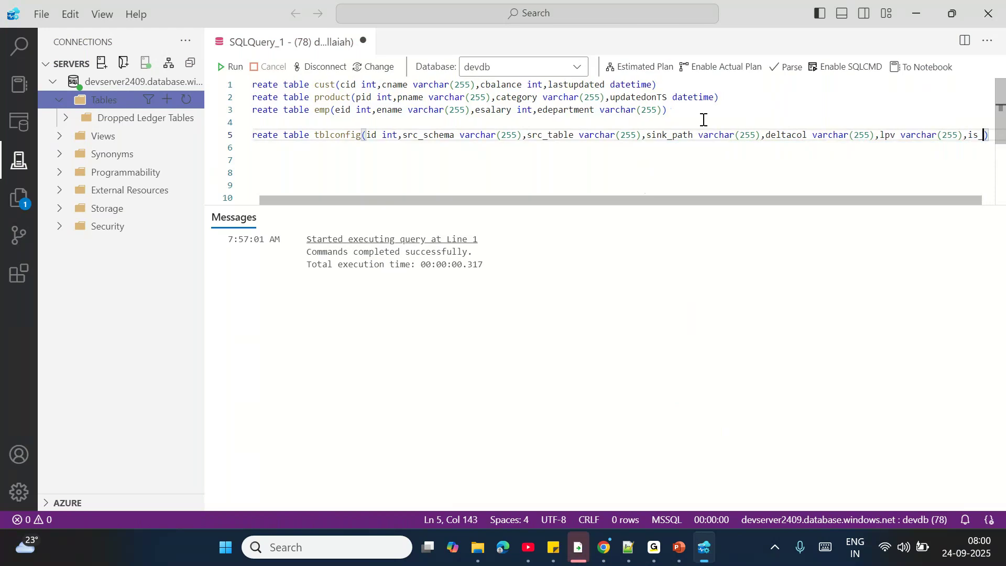
pyautogui.write('tiv')
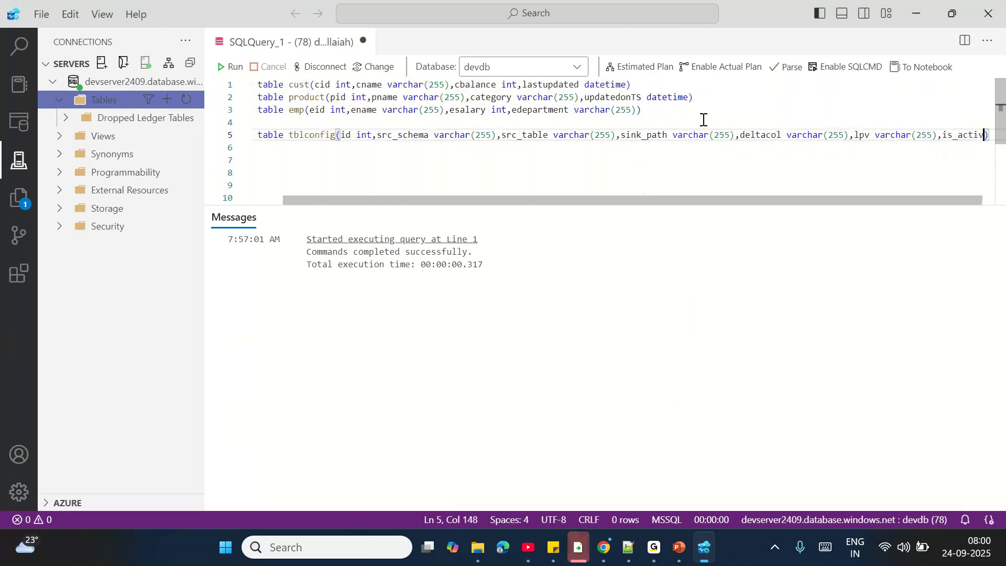
# - Write an insert into tblconfig VALUES statement beneath the table definition and open an empty value row
pyautogui.press('Down')
pyautogui.write('insert into tblcon')
pyautogui.press('Tab')
pyautogui.write('va')
pyautogui.press('Tab')
pyautogui.press('Return')
pyautogui.write('(')
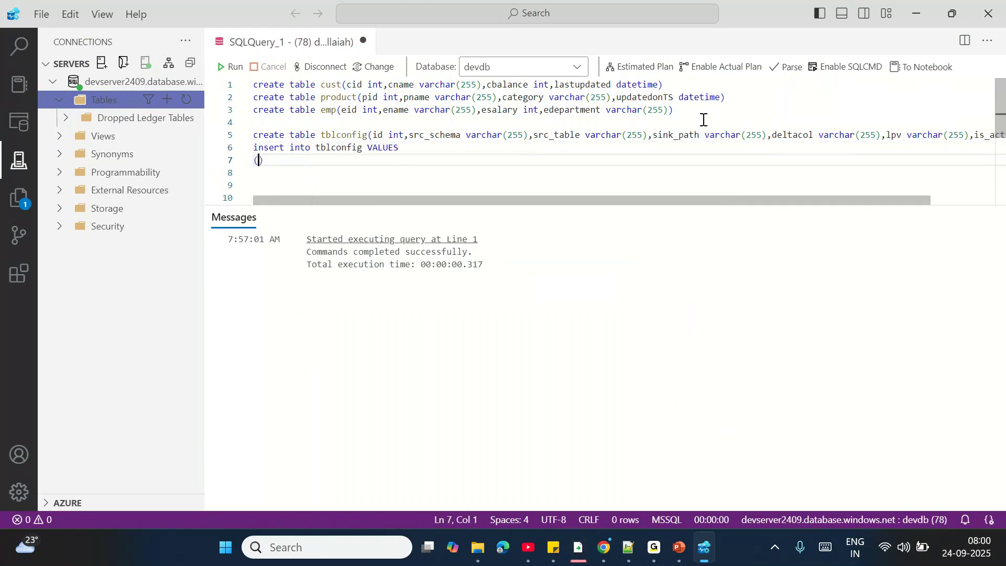
# - Enter 1, 'dbo' and 'cust' as the row's first values and refresh the database's list of tables
pyautogui.write("1,''")
pyautogui.press('Left')
pyautogui.write('dbo')
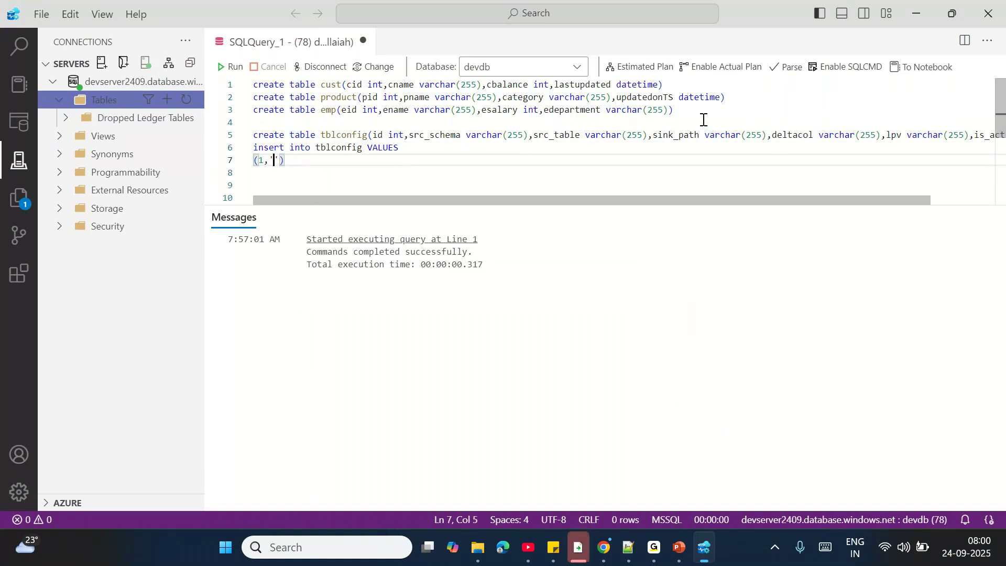
pyautogui.press('Right')
pyautogui.write(",'cus")
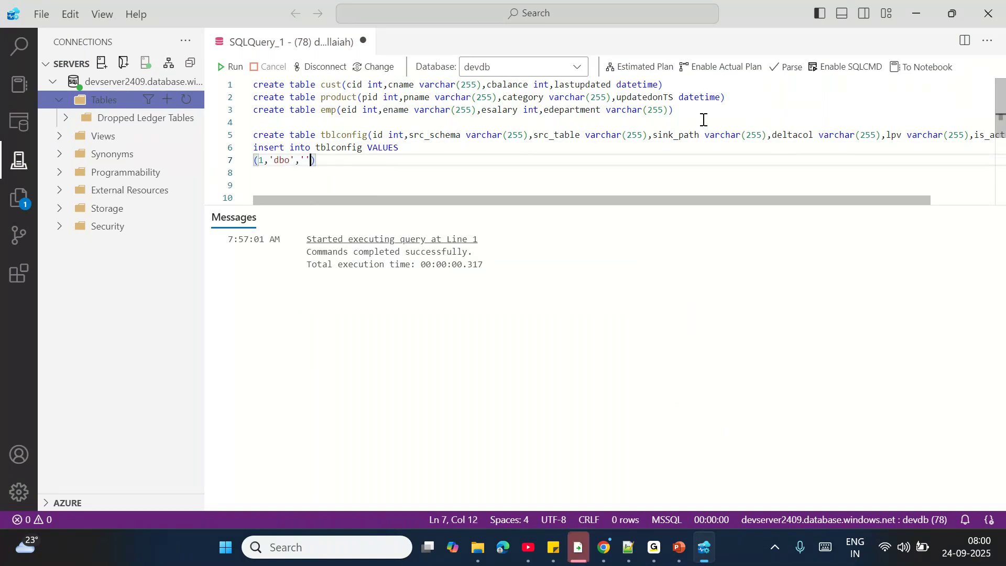
pyautogui.write('t')
pyautogui.click(186, 100)
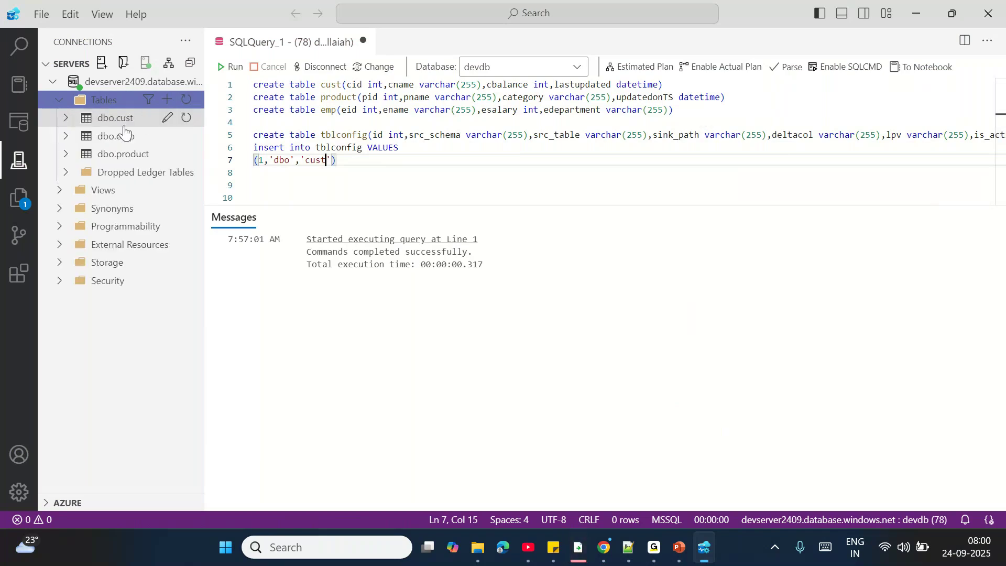
# - Add the sink path 'global/india/bronze/cust' to the cust row of the insert statement
pyautogui.write("','")
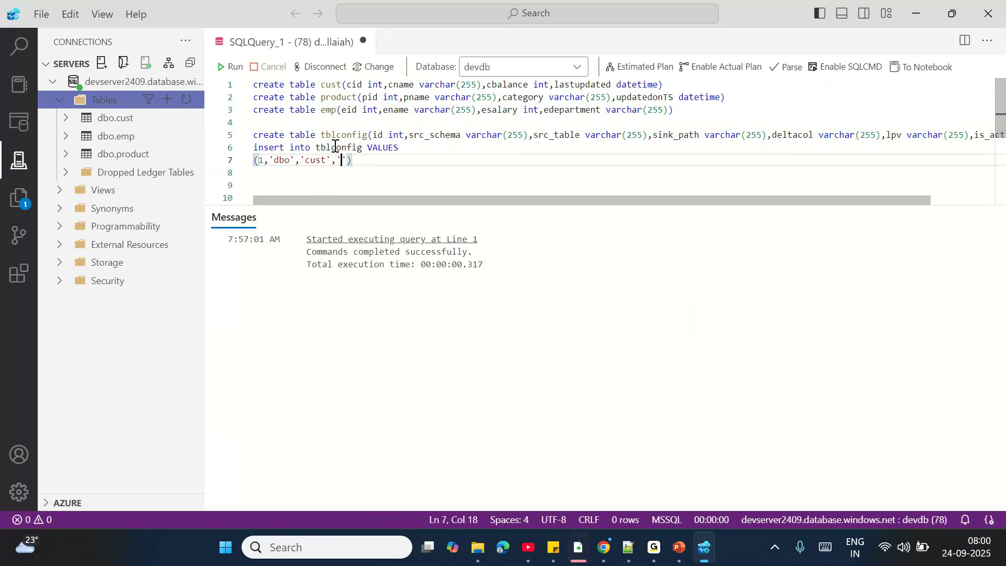
pyautogui.write('global/india/bro')
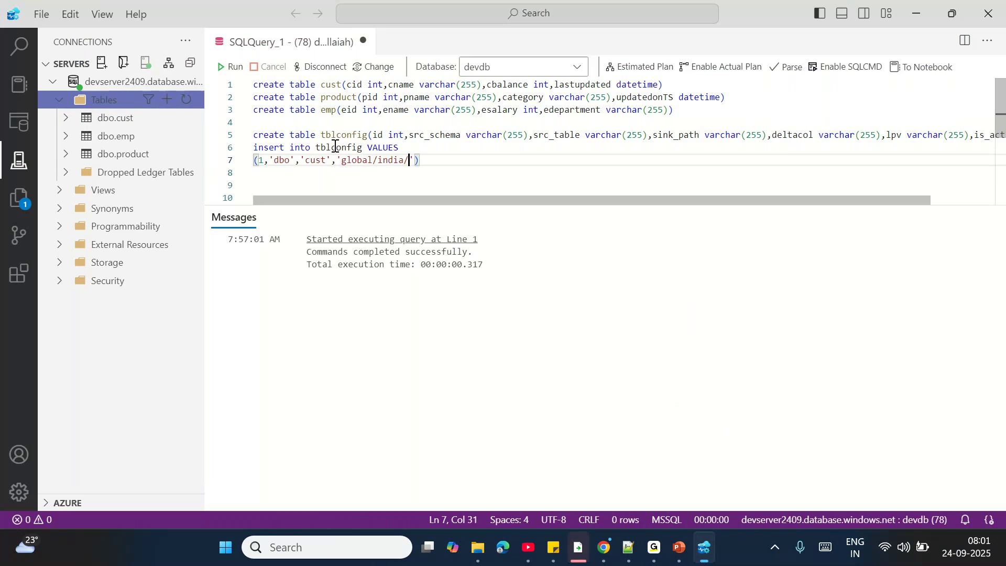
pyautogui.write('nze/')
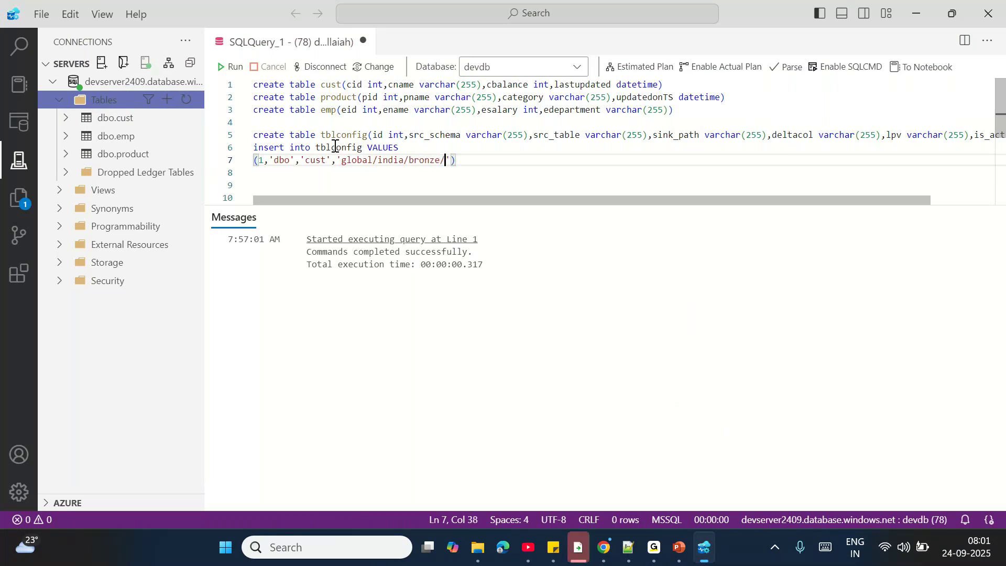
pyautogui.write("cust','")
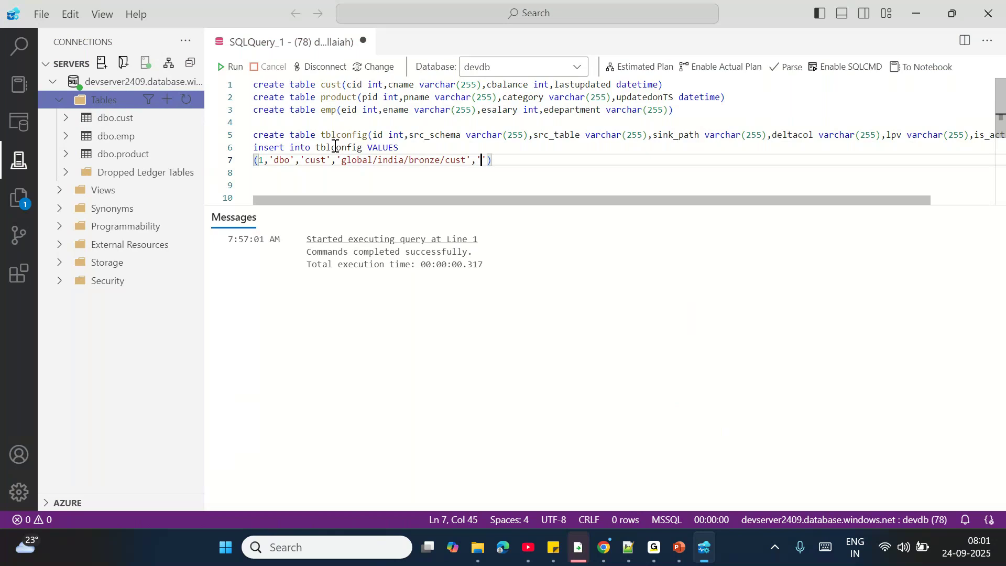
# - Copy the lastupdated column name from the cust table statement into the row as its deltacol value
pyautogui.doubleClick(572, 85)
pyautogui.hotkey('ctrl', 'c')
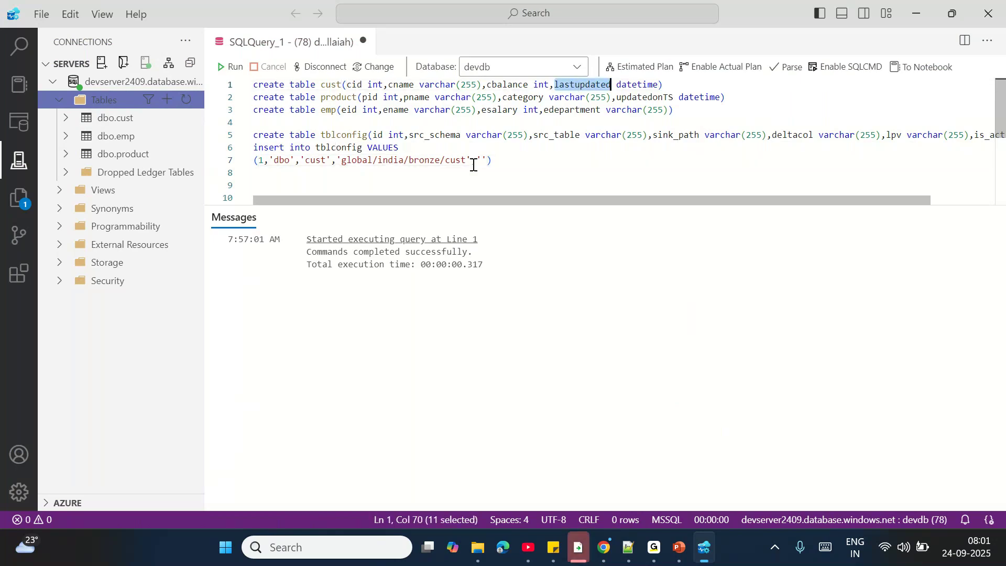
pyautogui.click(481, 161)
pyautogui.hotkey('ctrl', 'v')
pyautogui.write("','',1")
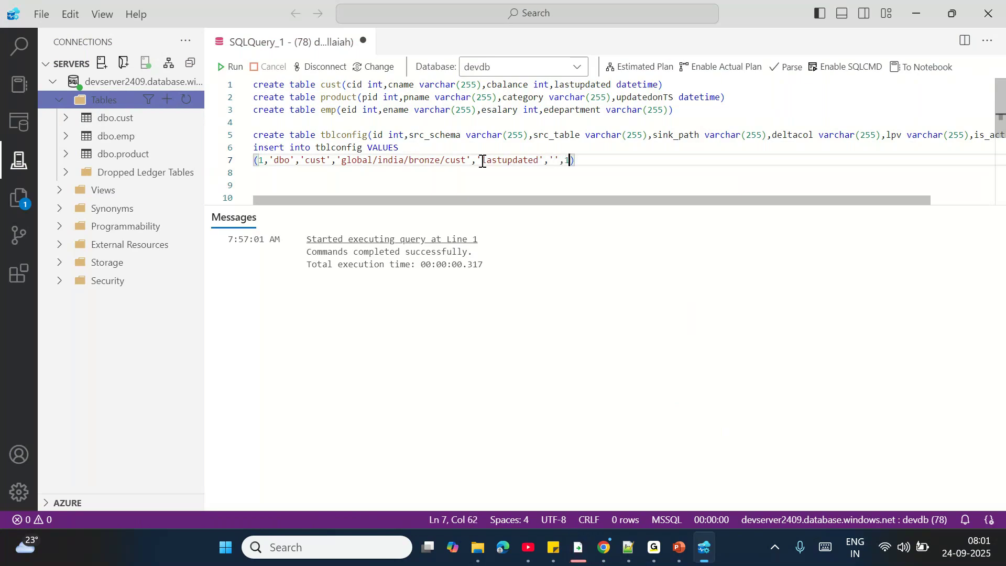
pyautogui.press('Left')
pyautogui.press('Left')
pyautogui.press('Left')
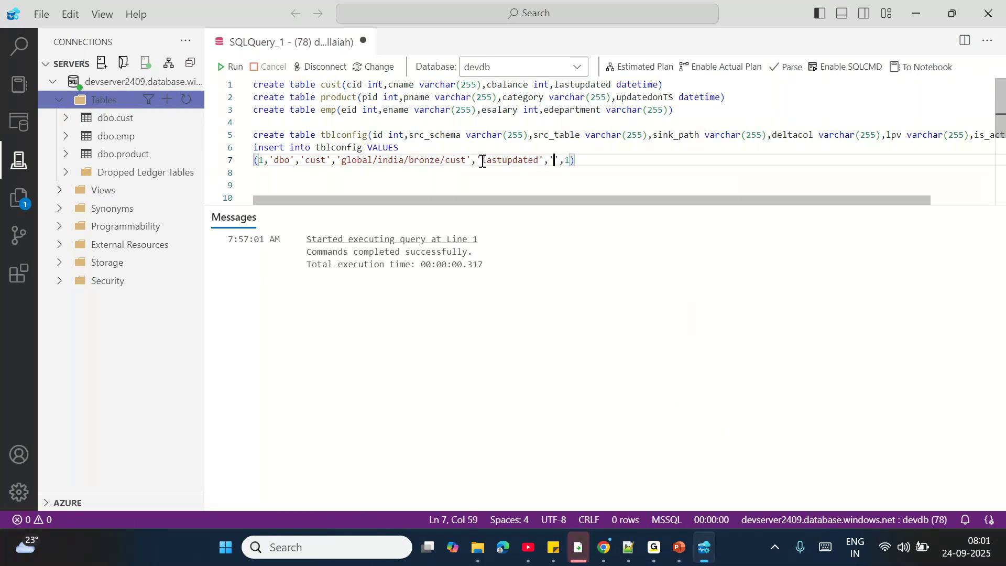
pyautogui.write('1900-01')
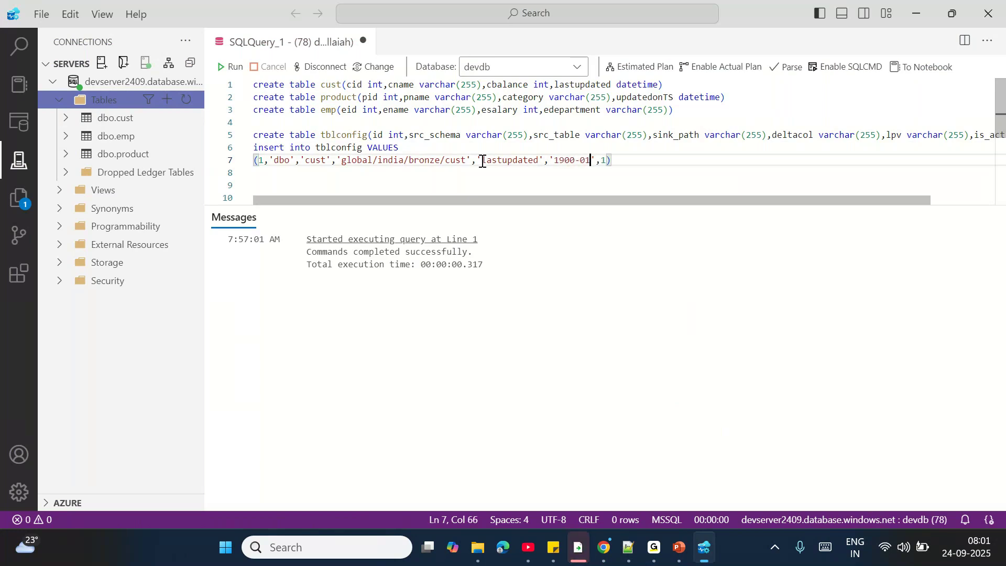
pyautogui.write('-01 00:00:00')
pyautogui.press('Right')
pyautogui.press('Right')
pyautogui.press('Right')
pyautogui.press('Right')
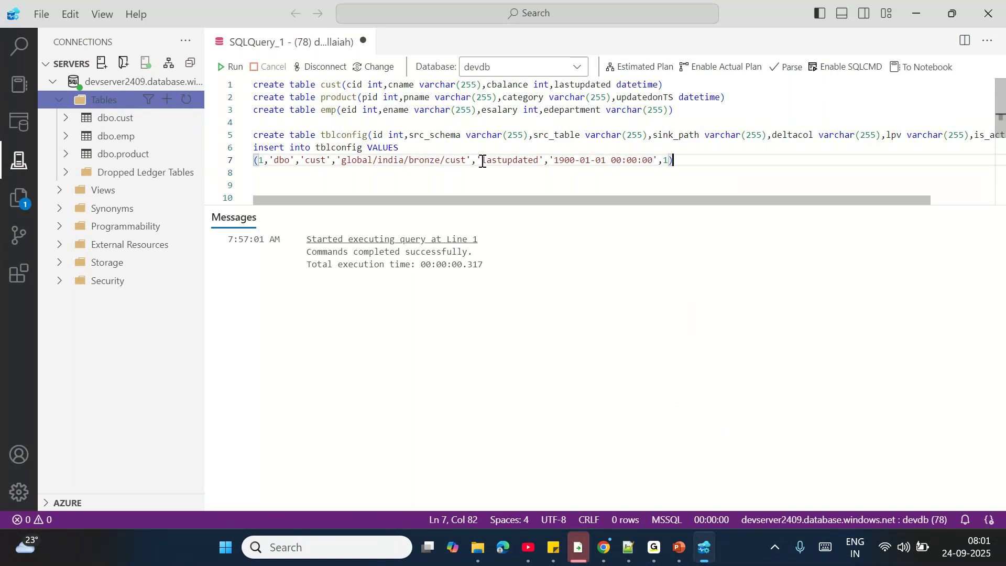
# - Add two copies of the cust row beneath it, separated by commas and numbered with ids 2 and 3
pyautogui.write(',')
pyautogui.hotkey('shift', 'Home')
pyautogui.hotkey('ctrl', 'c')
pyautogui.press('End')
pyautogui.press('Return')
pyautogui.hotkey('ctrl', 'v')
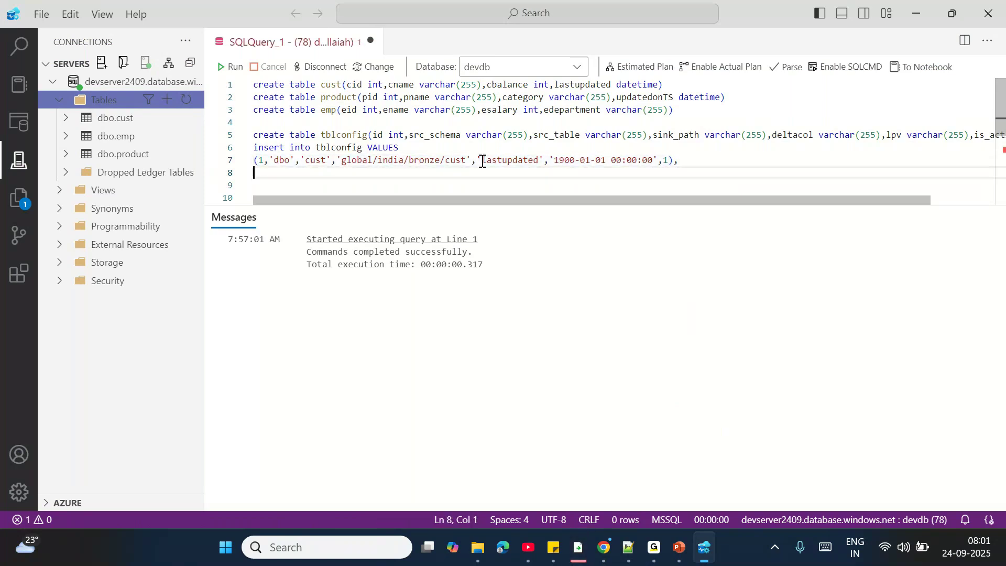
pyautogui.press('Return')
pyautogui.hotkey('ctrl', 'v')
pyautogui.click(265, 174)
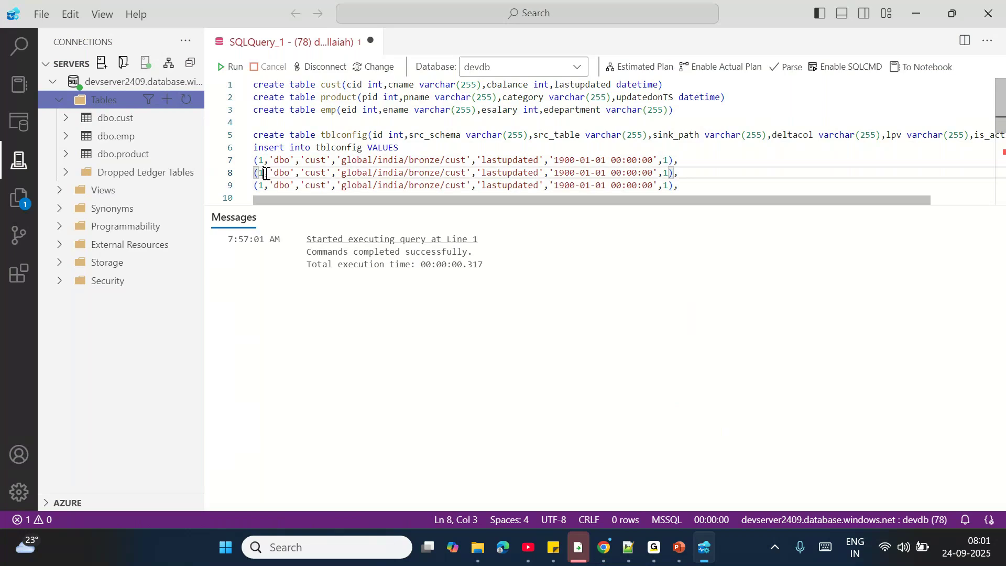
pyautogui.press('BackSpace')
pyautogui.write('2')
pyautogui.press('Down')
pyautogui.press('BackSpace')
pyautogui.write('3')
# - Copy the third value row onto a new line beneath it and set its id to 4
pyautogui.press('End')
pyautogui.hotkey('shift', 'Home')
pyautogui.hotkey('ctrl', 'c')
pyautogui.press('End')
pyautogui.press('Return')
pyautogui.hotkey('ctrl', 'v')
pyautogui.press('Home')
pyautogui.press('Right')
pyautogui.press('Right')
pyautogui.press('BackSpace')
pyautogui.write('4')
# - Change row 2's source table to 'product' and its sink path to 'global/india/bronze/product'
pyautogui.doubleClick(315, 162)
pyautogui.press('BackSpace')
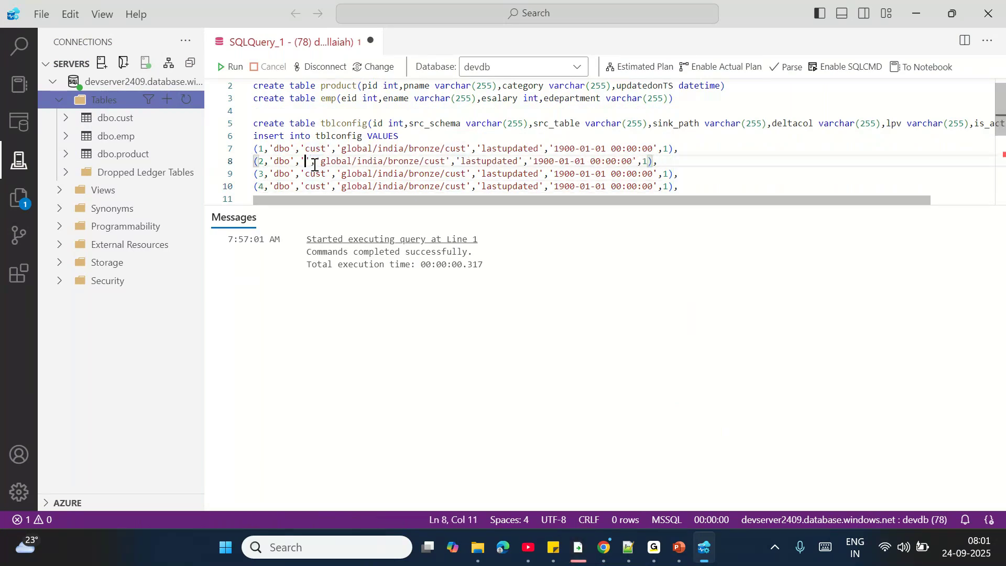
pyautogui.write('product')
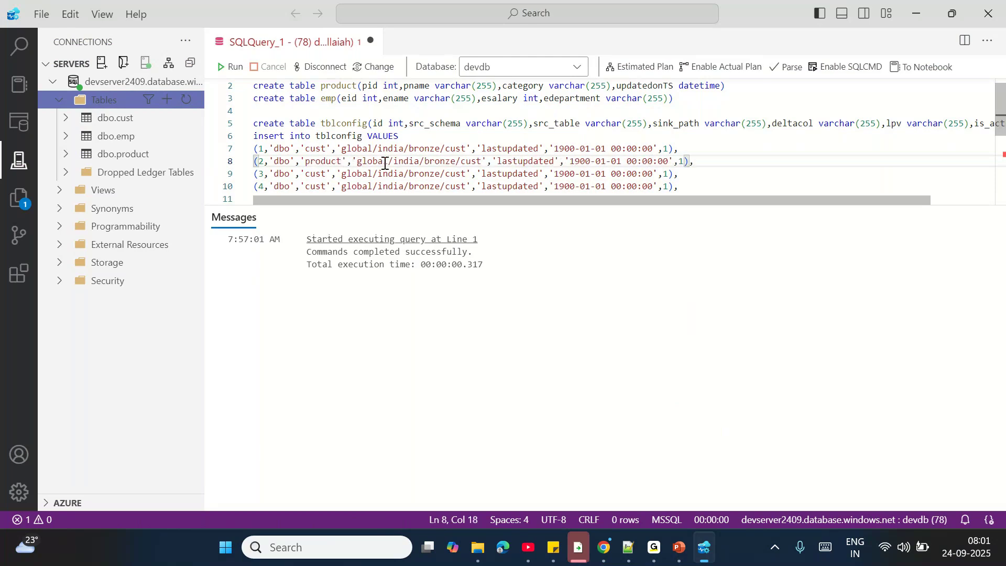
pyautogui.doubleClick(468, 163)
pyautogui.write('produ')
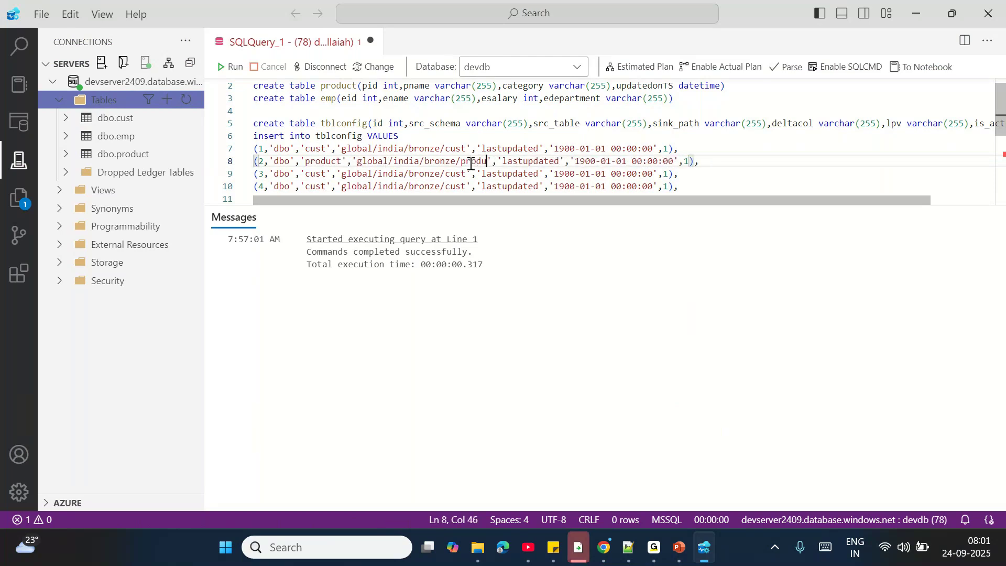
pyautogui.write('ct')
pyautogui.scroll(1, 470, 164)
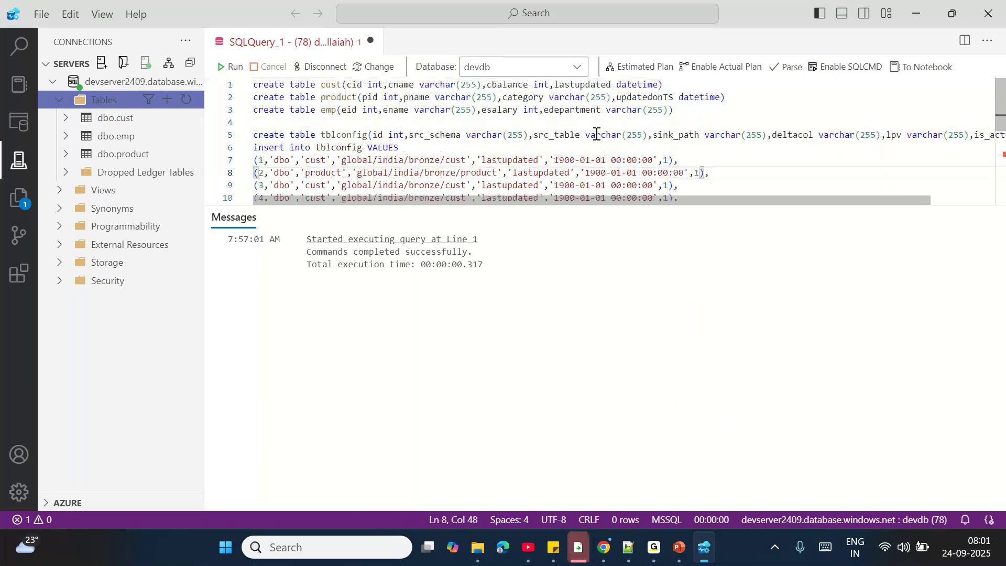
# - Copy the updatedonTS column name from the product table statement into row 2 as its deltacol value
pyautogui.doubleClick(644, 98)
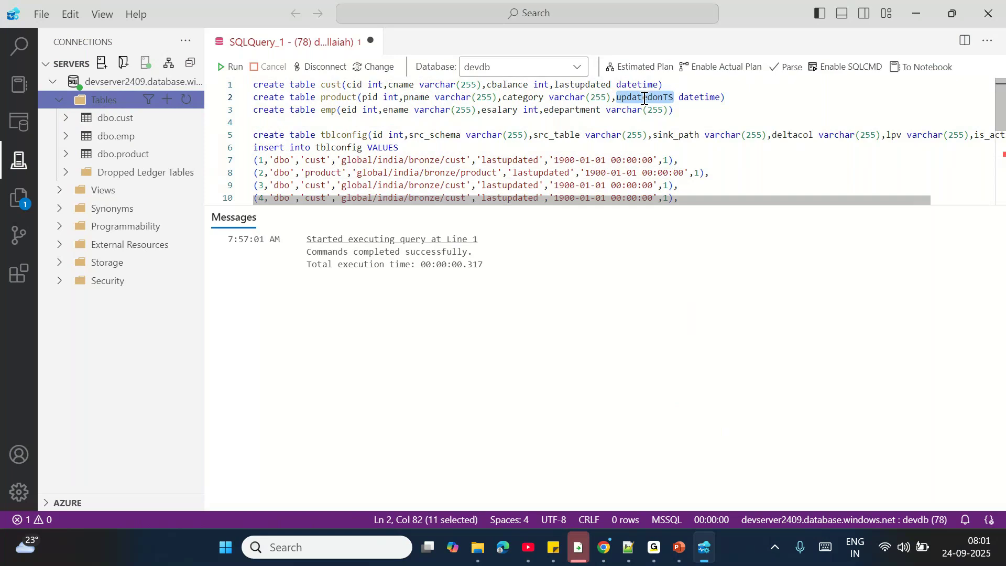
pyautogui.doubleClick(551, 174)
pyautogui.hotkey('ctrl', 'v')
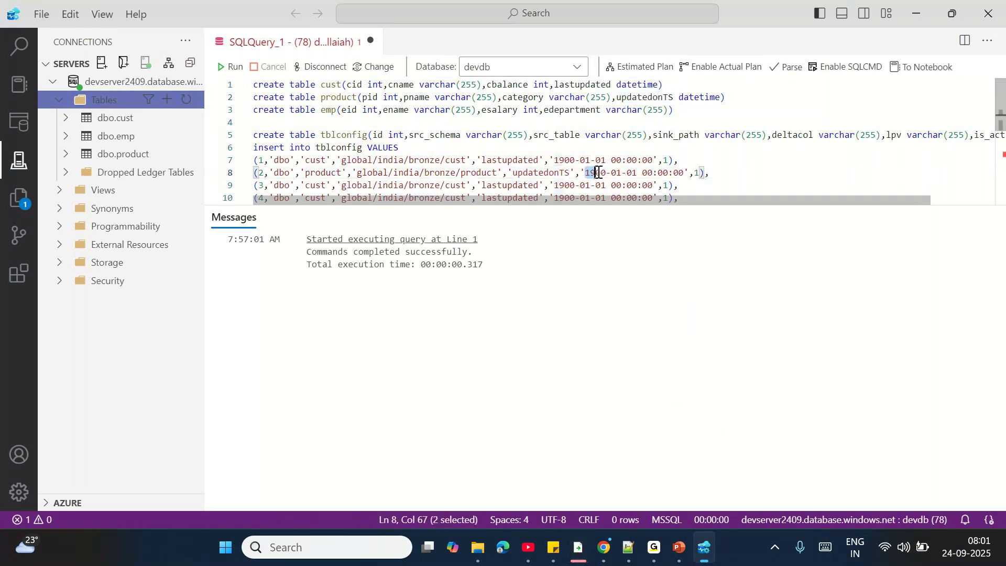
pyautogui.moveTo(586, 173); pyautogui.dragTo(680, 173)
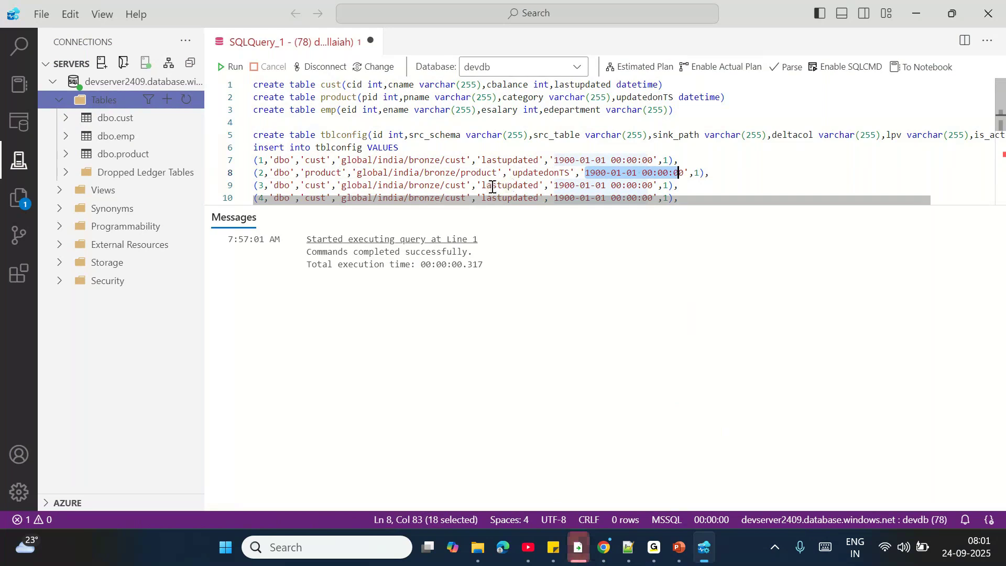
# - Change row 3's source table to 'emp' and its sink path to 'global/india/bronze/emp'
pyautogui.doubleClick(316, 186)
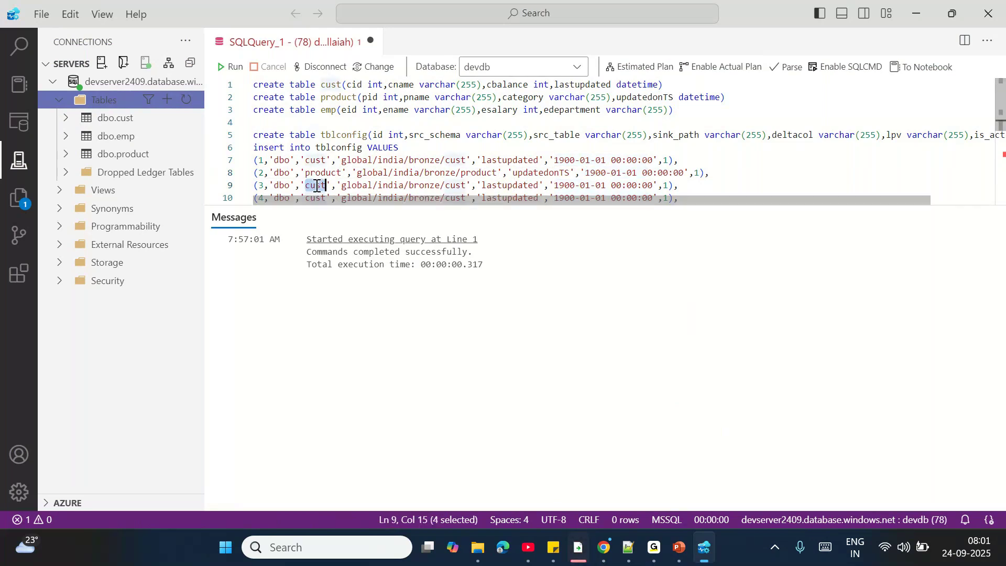
pyautogui.write('emp')
pyautogui.doubleClick(452, 185)
pyautogui.write('emp')
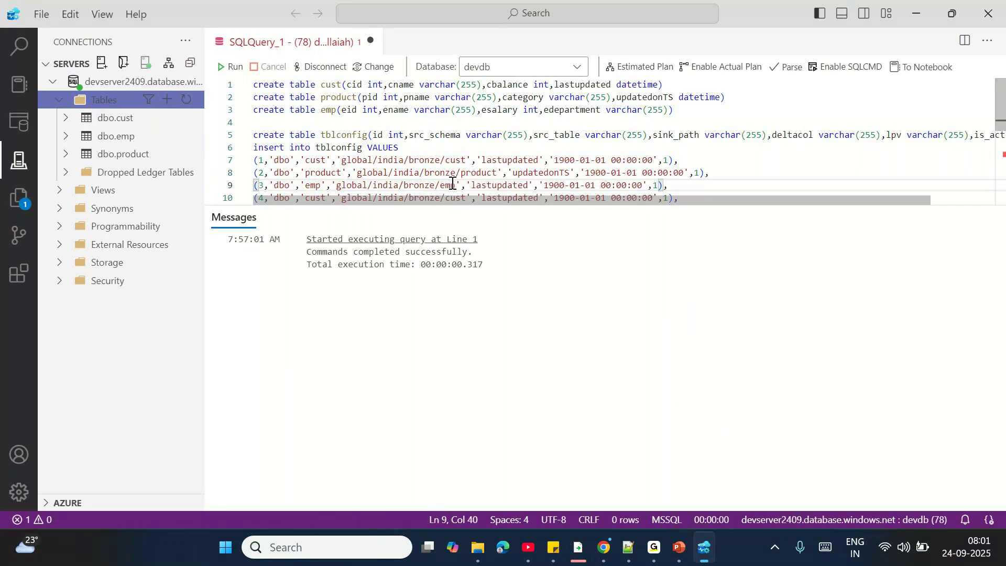
# - Set row 3's deltacol value to 'eid' and its lpv value to '0'
pyautogui.doubleClick(511, 186)
pyautogui.write('e')
pyautogui.write('id')
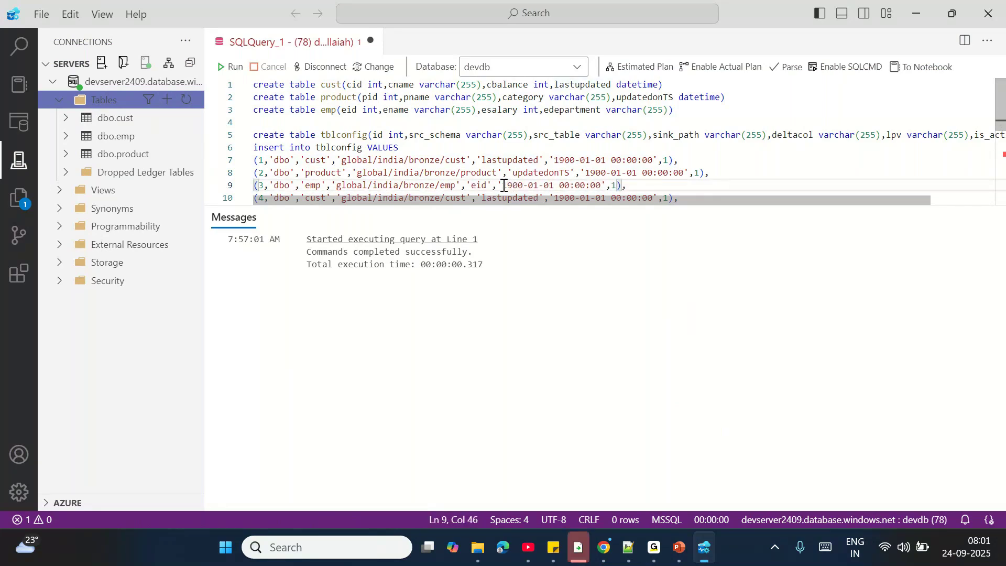
pyautogui.moveTo(504, 184); pyautogui.dragTo(603, 185)
pyautogui.write('0')
pyautogui.moveTo(502, 186); pyautogui.dragTo(510, 187)
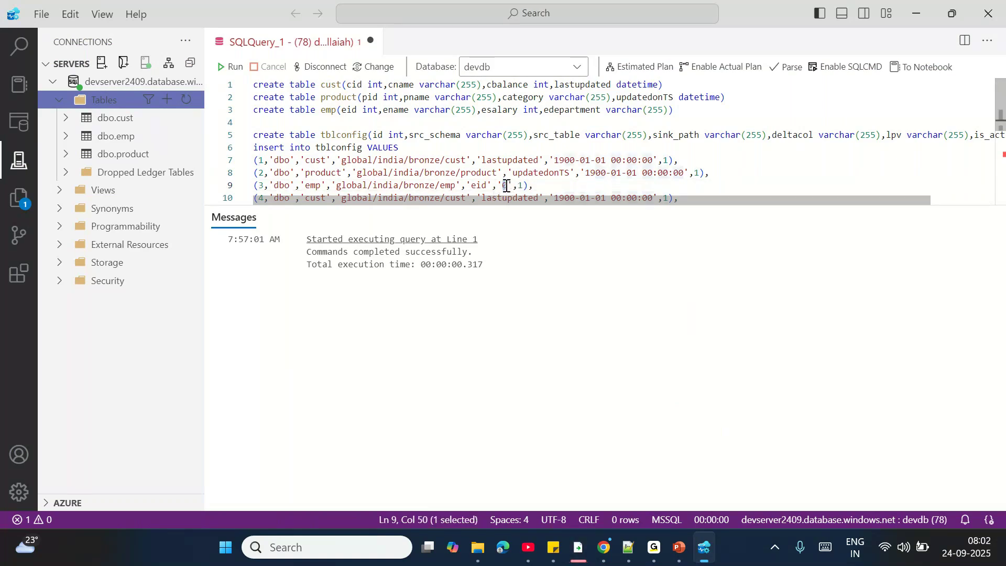
# - Change row 4's source table to 'sales_trans' and its sink path to 'global/india/bronze/sales_trans'
pyautogui.scroll(-2, 506, 186)
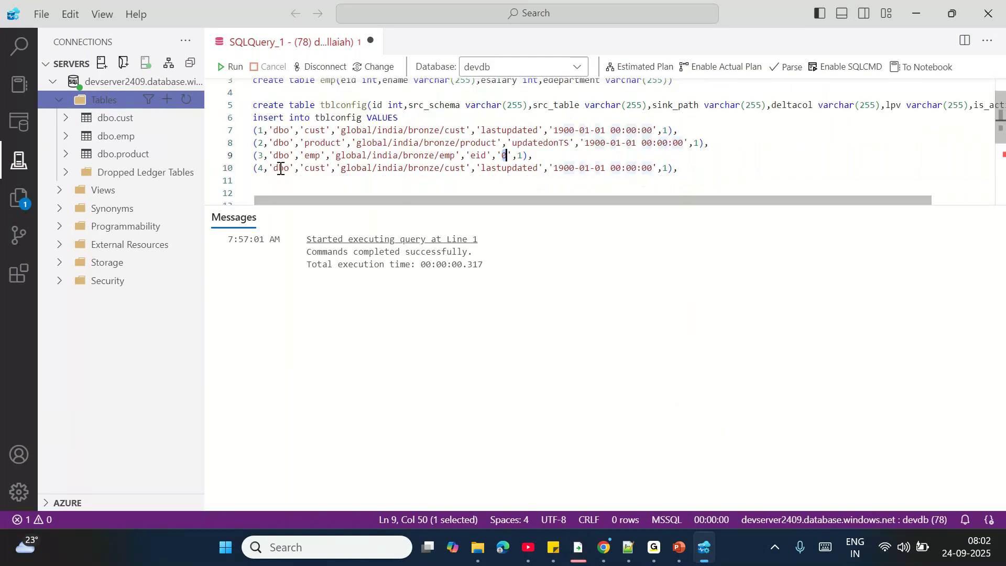
pyautogui.doubleClick(316, 168)
pyautogui.write('sales')
pyautogui.write('_trsn')
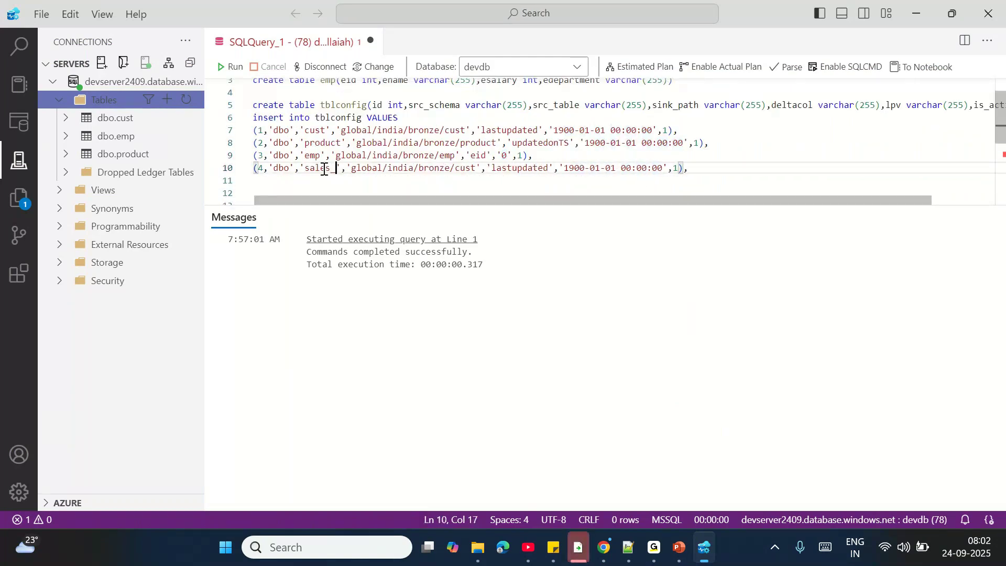
pyautogui.press('BackSpace')
pyautogui.press('BackSpace')
pyautogui.write('ans')
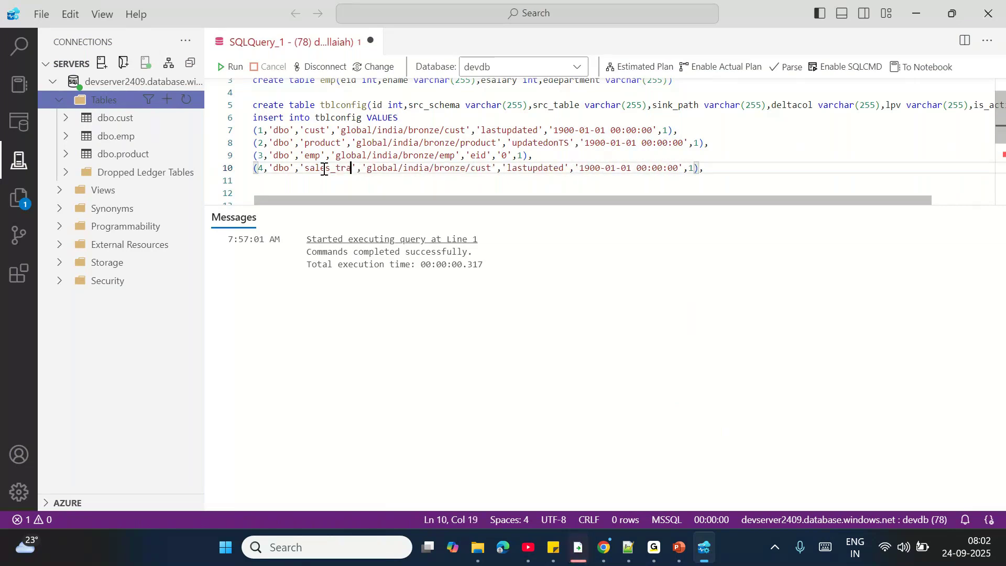
pyautogui.doubleClick(324, 169)
pyautogui.hotkey('ctrl', 'c')
pyautogui.doubleClick(497, 167)
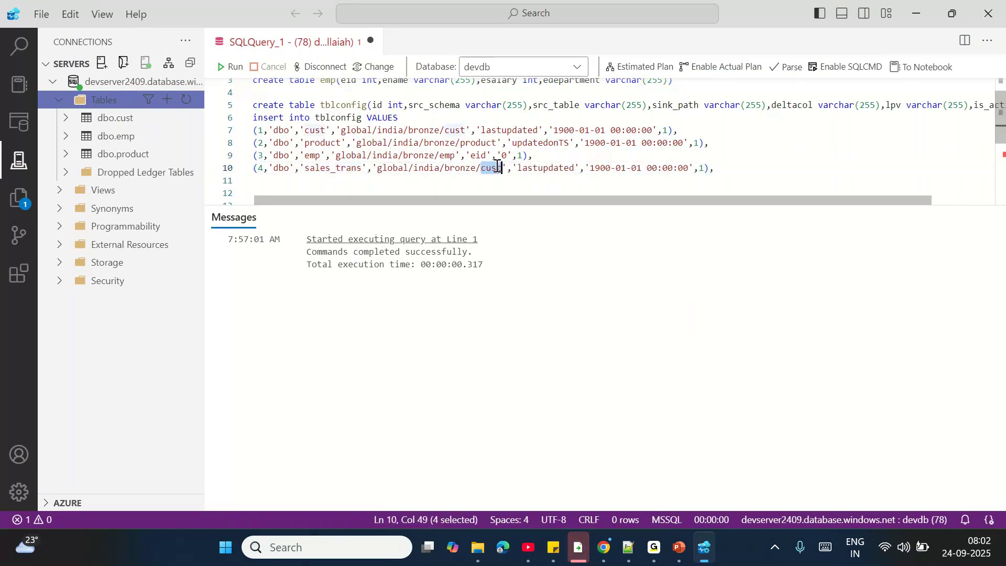
pyautogui.hotkey('ctrl', 'v')
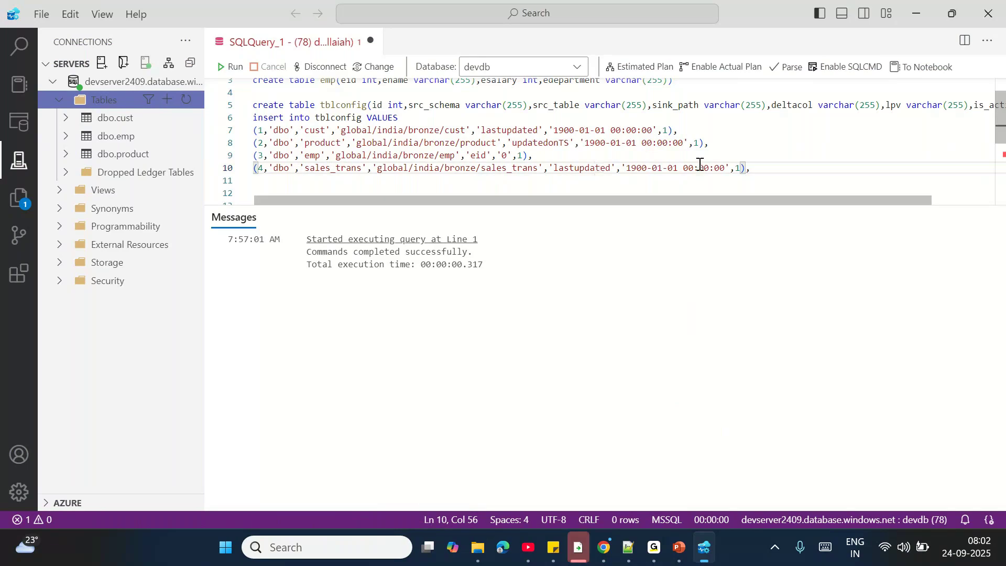
# - Set row 4's active flag to 0 and remove the comma at the end of the row
pyautogui.doubleClick(738, 168)
pyautogui.write('0')
pyautogui.click(755, 163)
pyautogui.press('BackSpace')
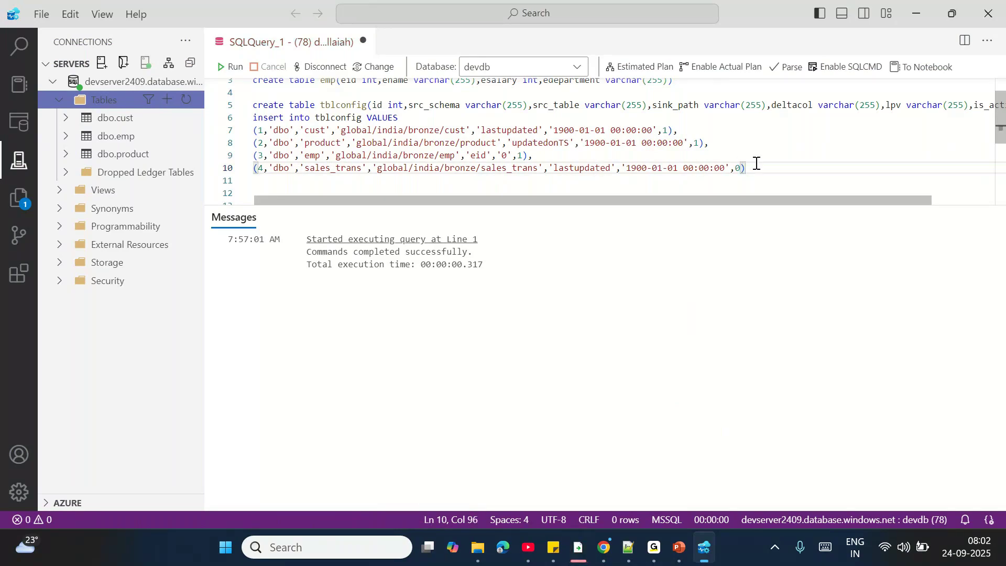
# - Run only the tblconfig create and insert statements, and enlarge the query editor area
pyautogui.moveTo(756, 164); pyautogui.dragTo(247, 103)
pyautogui.click(232, 66)
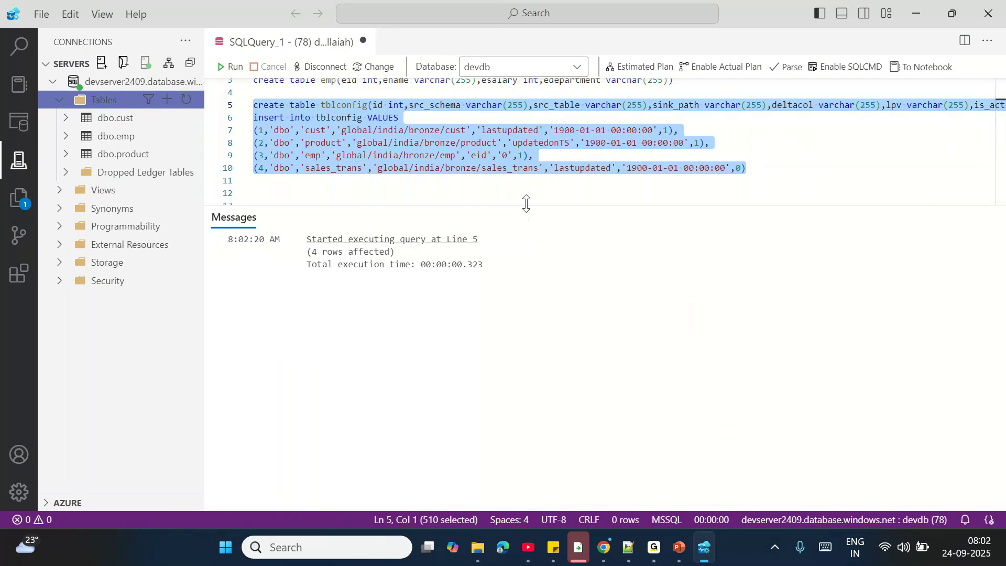
pyautogui.moveTo(526, 204); pyautogui.dragTo(525, 320)
pyautogui.scroll(1, 500, 176)
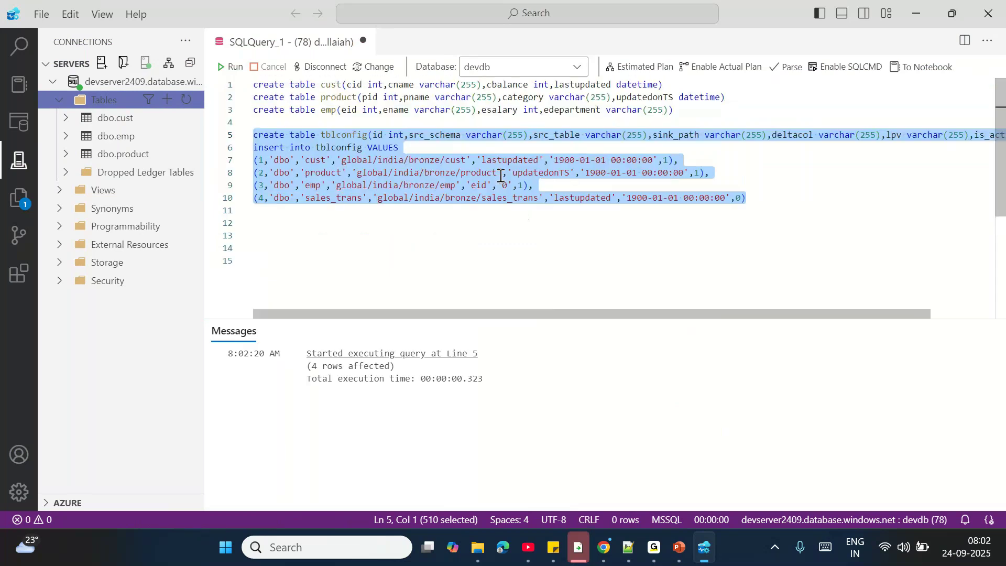
pyautogui.click(360, 249)
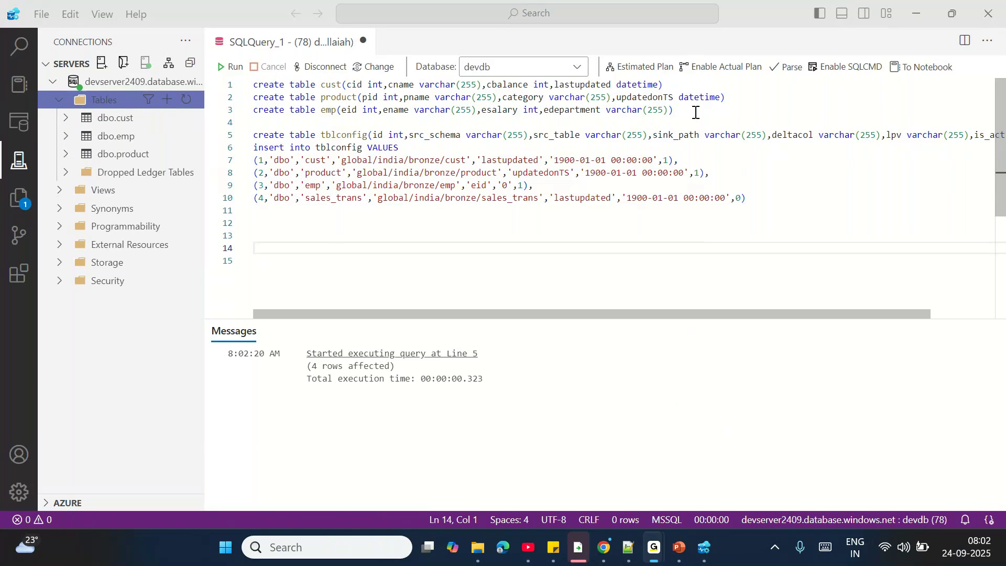
pyautogui.tripleClick(276, 230)
pyautogui.press('Return')
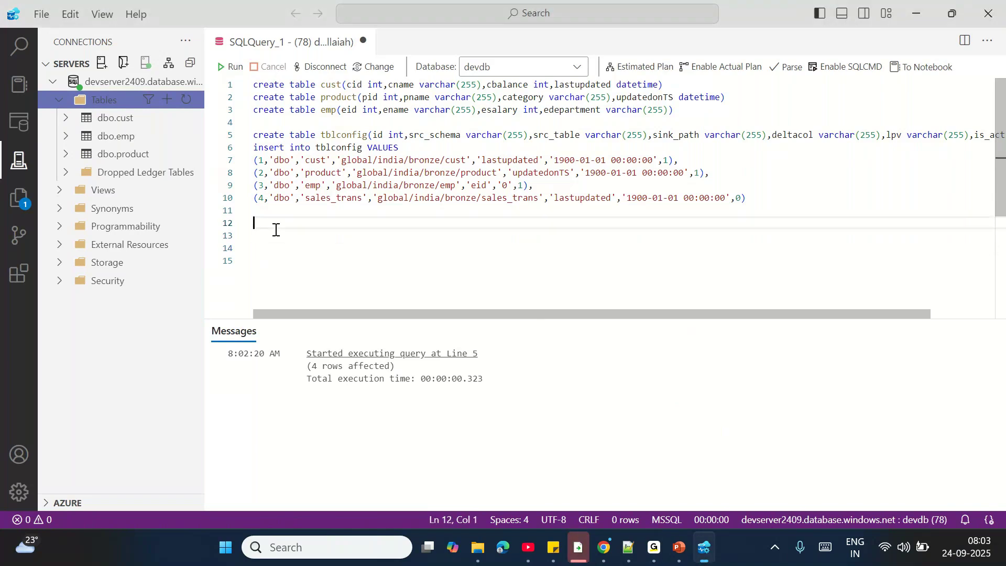
pyautogui.write('insert into')
pyautogui.press('Escape')
pyautogui.hotkey('ctrl', 'z')
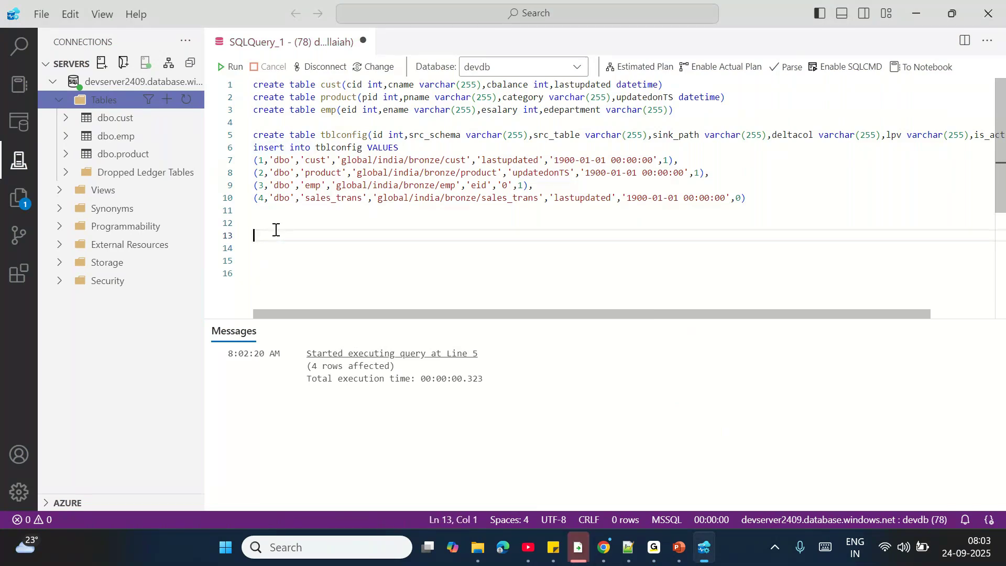
# - Write create proc tblconfig_usp below the insert statement, reusing the table name from the tblconfig definition
pyautogui.write('create proc')
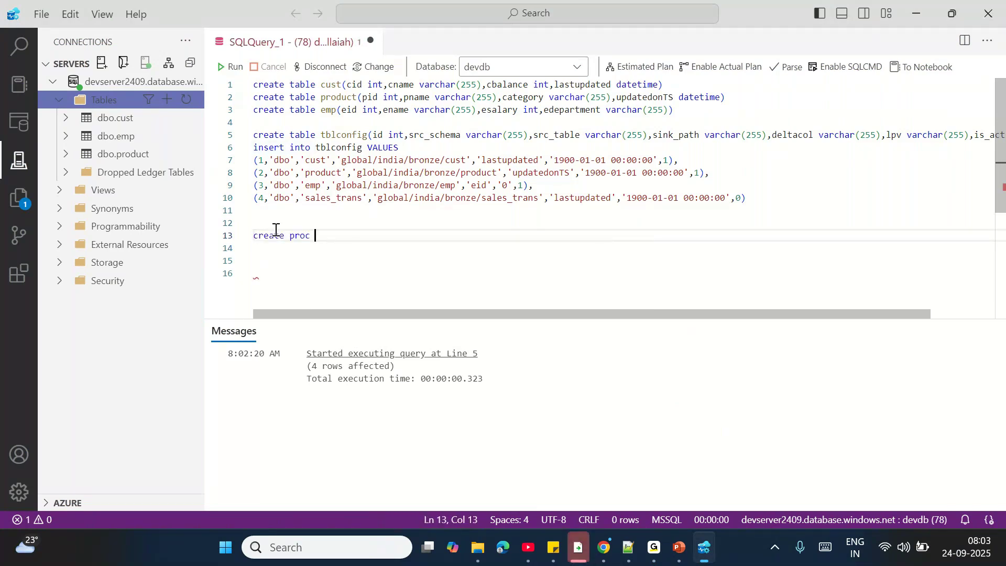
pyautogui.doubleClick(341, 138)
pyautogui.click(309, 241)
pyautogui.hotkey('ctrl', 'v')
pyautogui.write('_usp')
# - Add AS and an empty BEGIN ... end block to the tblconfig_usp procedure
pyautogui.press('Return')
pyautogui.write('AS')
pyautogui.press('Return')
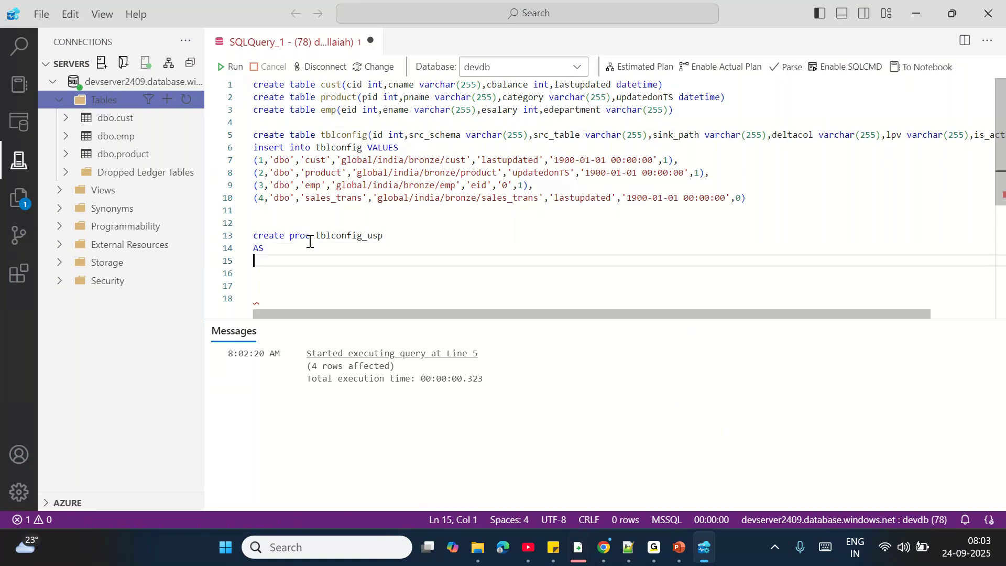
pyautogui.write('BEGIN')
pyautogui.press('Return')
pyautogui.press('Return')
pyautogui.press('Return')
pyautogui.write('end')
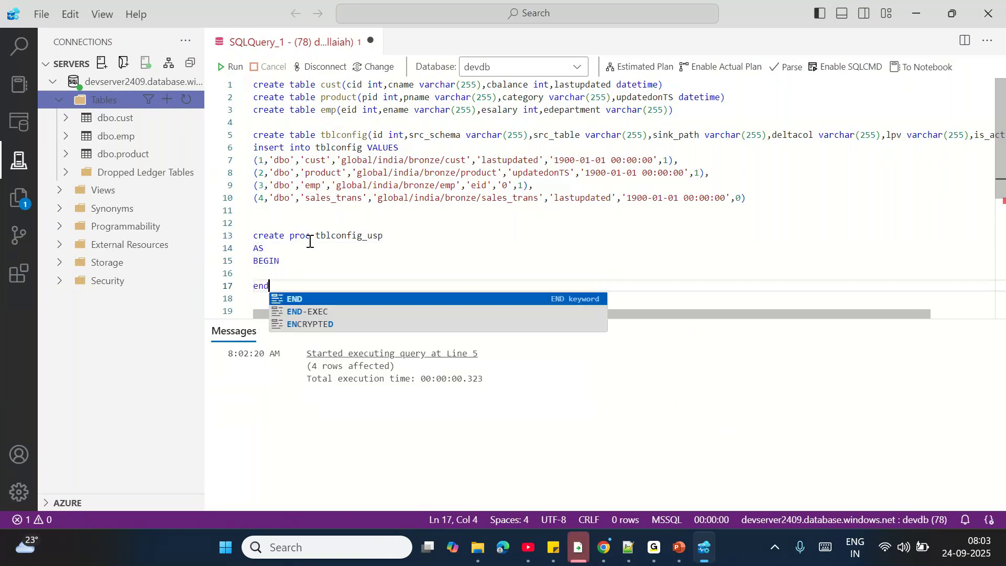
pyautogui.click(271, 273)
pyautogui.write('update tblo')
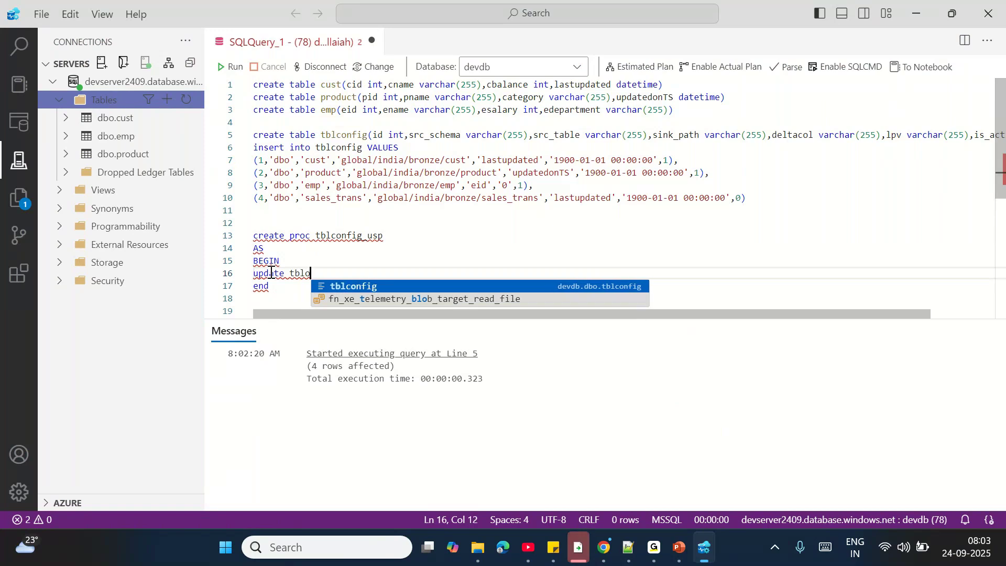
pyautogui.press('BackSpace')
pyautogui.write('conf')
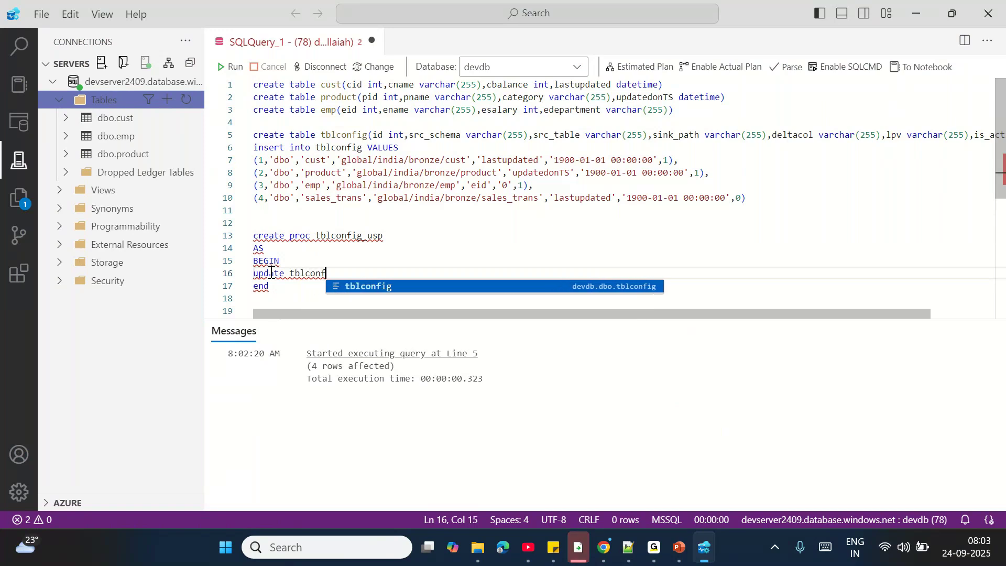
pyautogui.write('ig set lpv=')
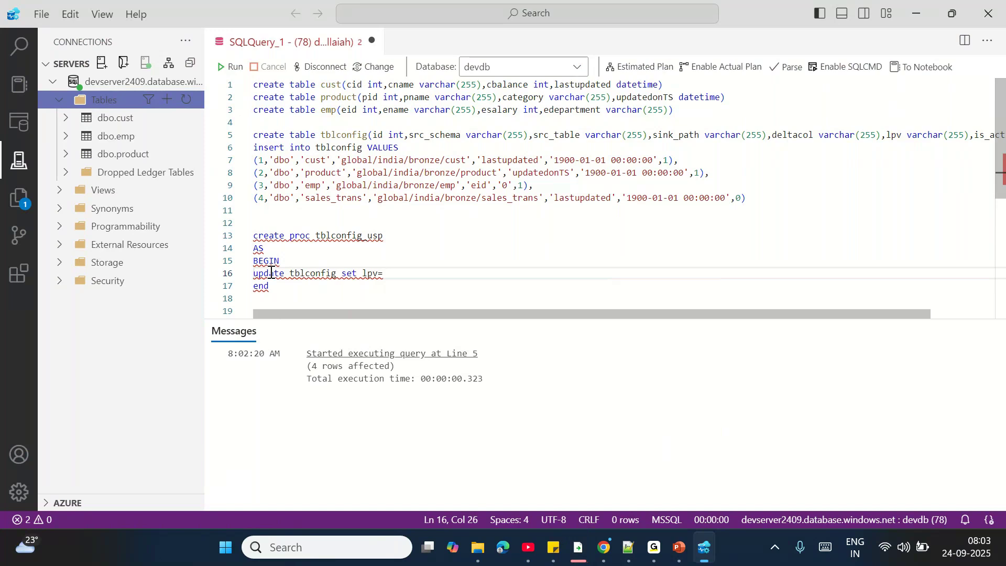
pyautogui.write('@param_lpv')
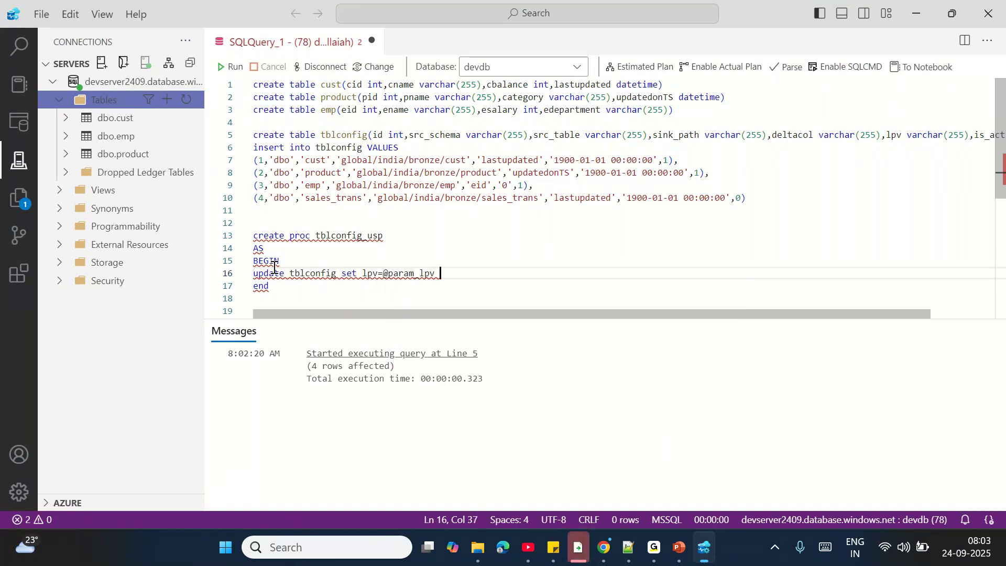
pyautogui.doubleClick(261, 160)
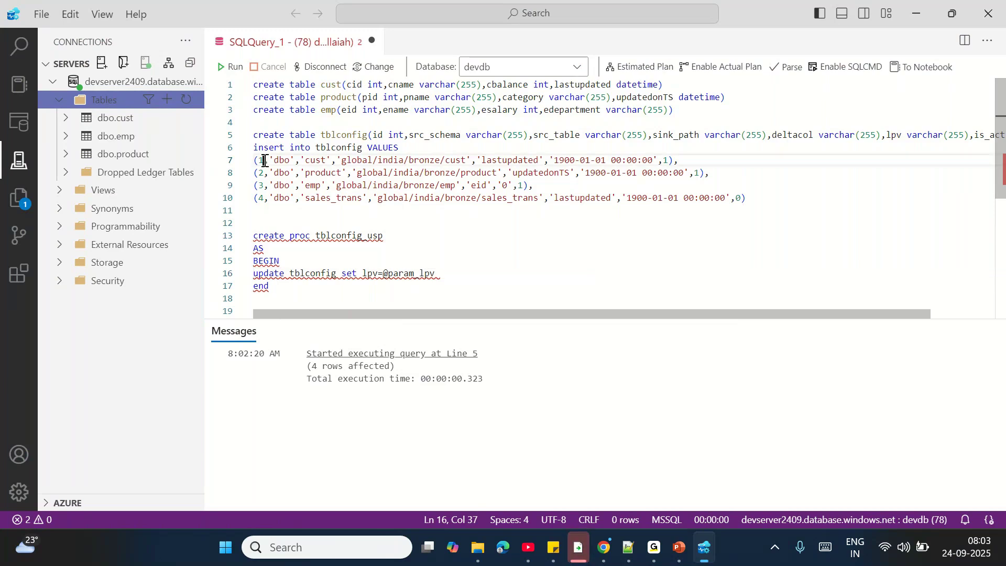
pyautogui.click(459, 285)
pyautogui.click(449, 273)
pyautogui.write('where ')
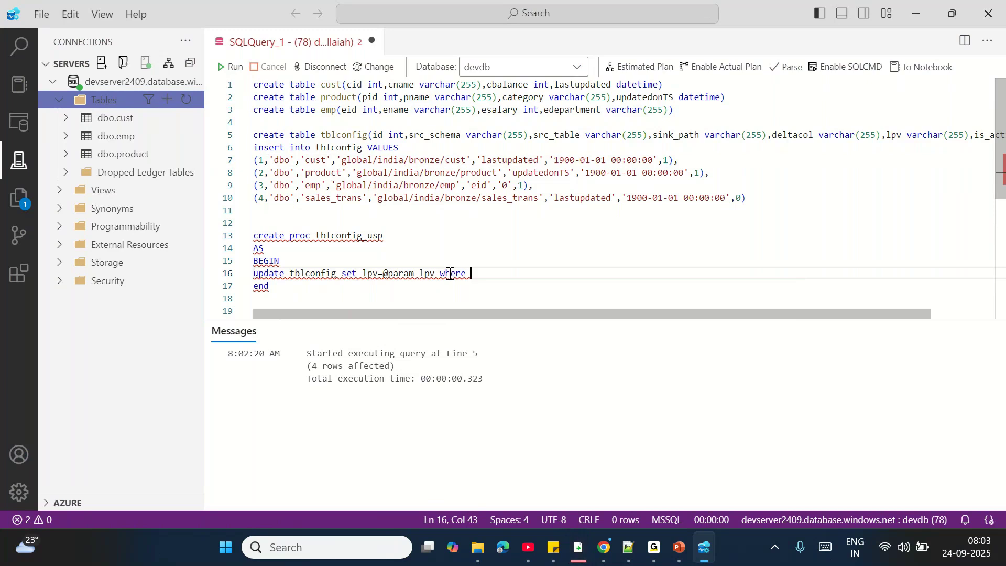
pyautogui.write('id=')
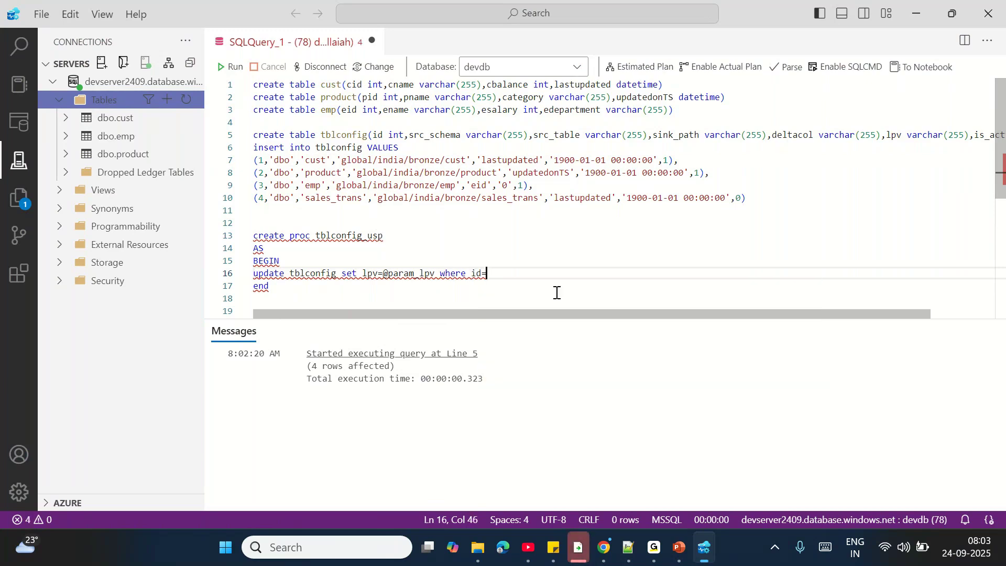
pyautogui.write('@param_id')
pyautogui.moveTo(534, 274); pyautogui.dragTo(383, 273)
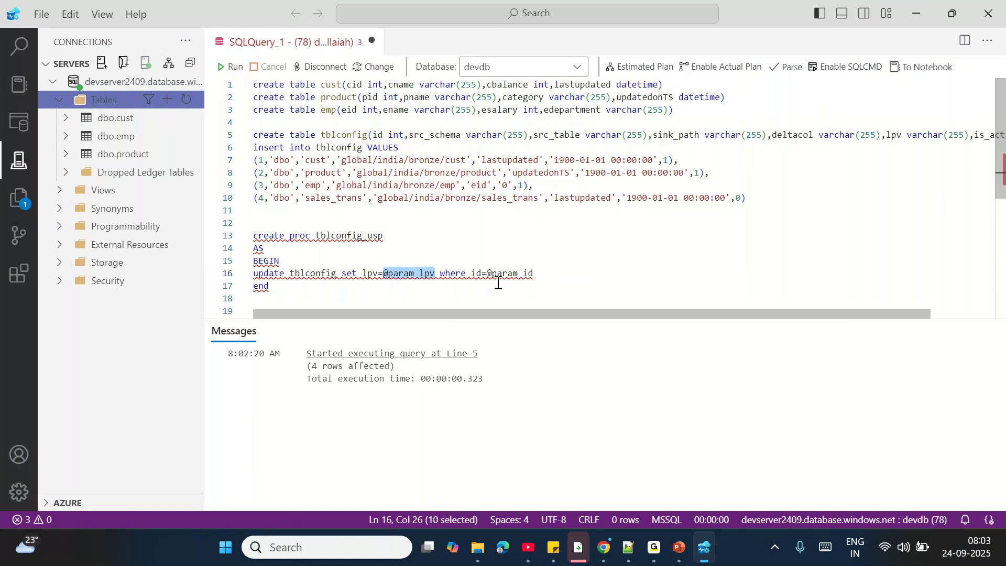
pyautogui.click(394, 235)
pyautogui.press('Return')
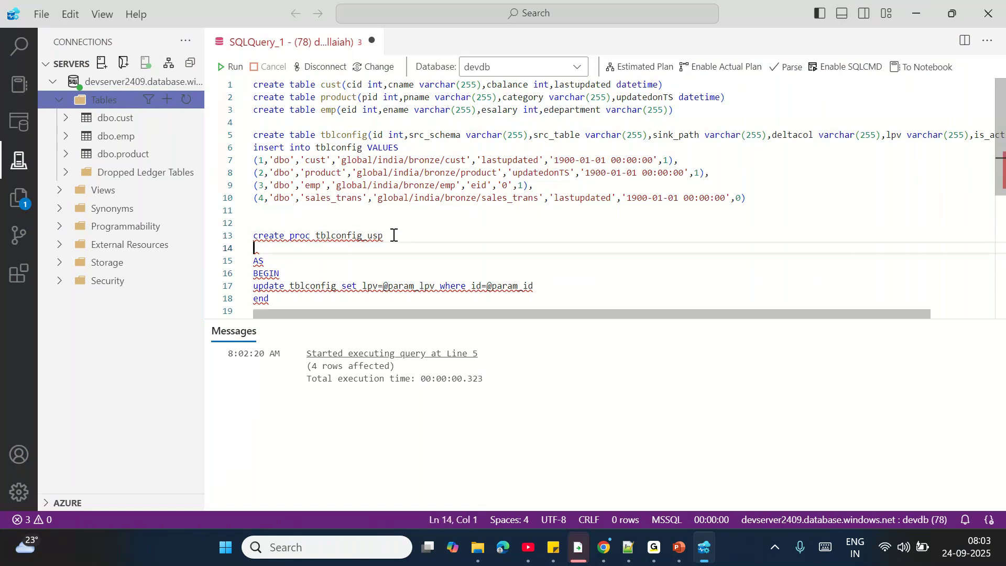
pyautogui.write('@param_lpv ')
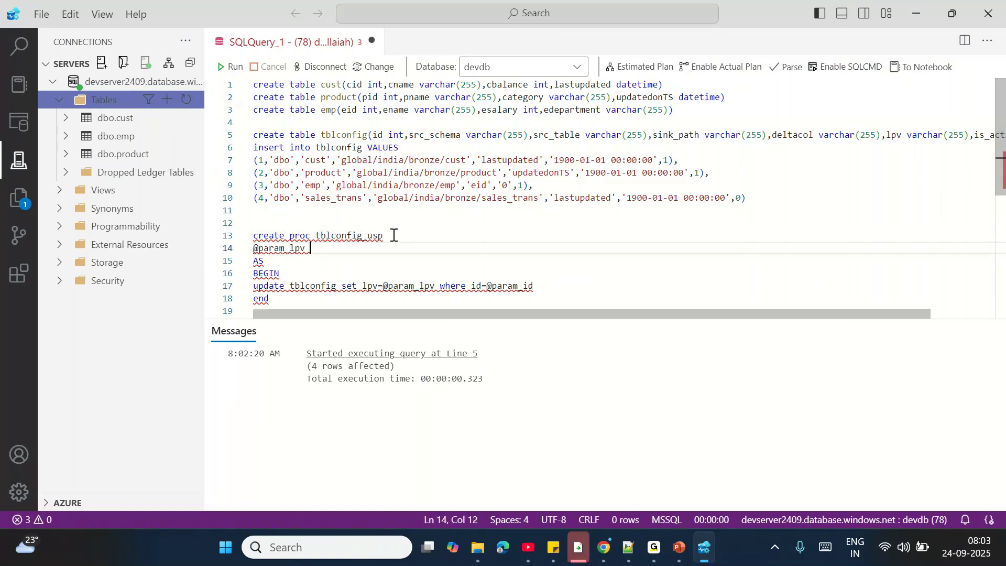
pyautogui.write('varca')
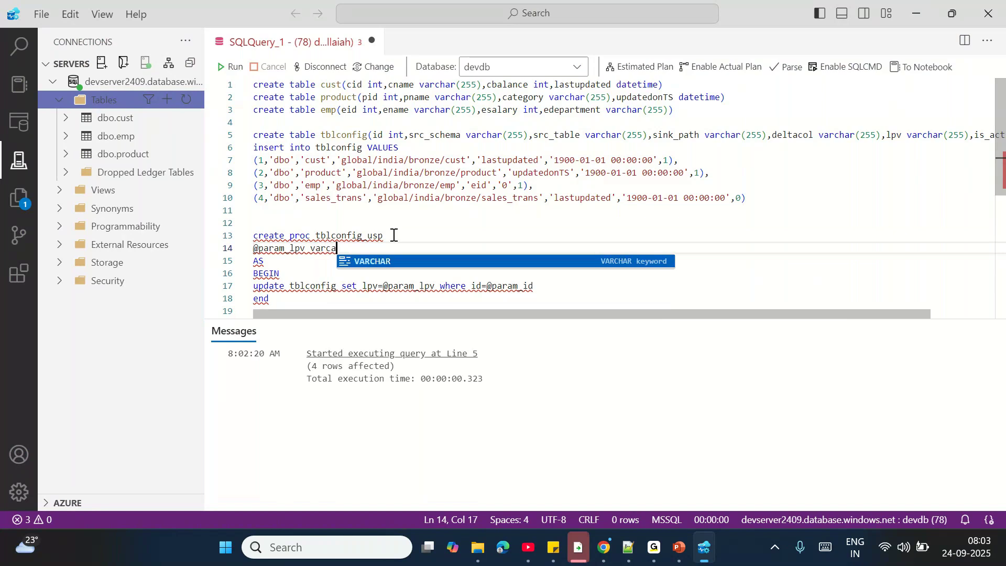
pyautogui.press('BackSpace')
pyautogui.write('har(255),')
pyautogui.press('Return')
pyautogui.write('@')
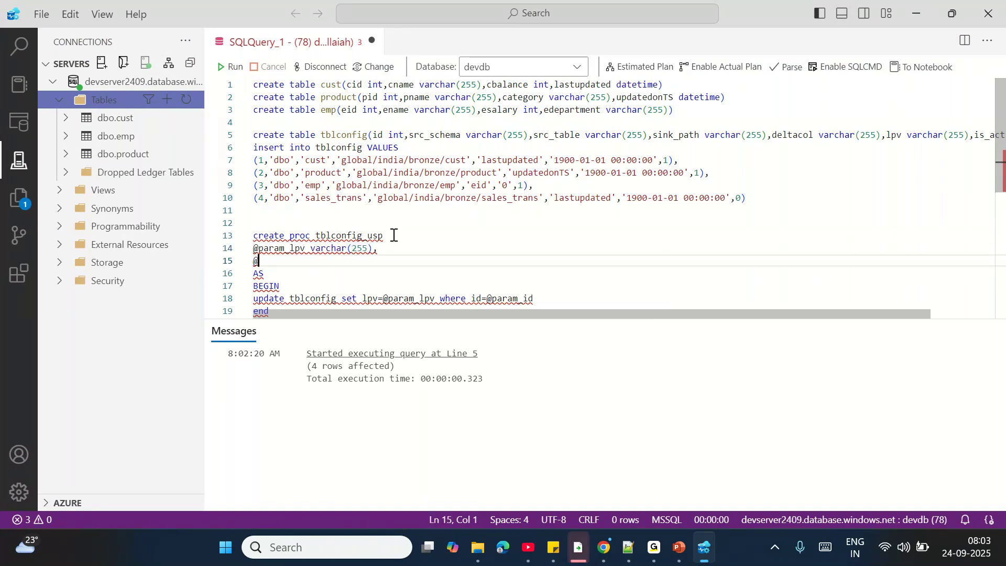
pyautogui.write('param_id')
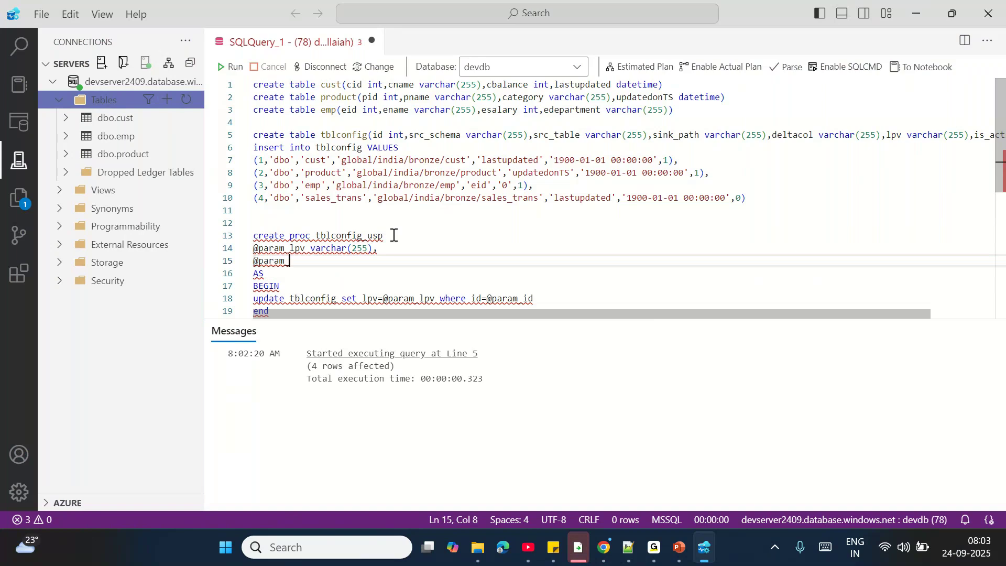
pyautogui.write(' i')
pyautogui.write('nt')
pyautogui.click(394, 236)
pyautogui.scroll(-1, 318, 239)
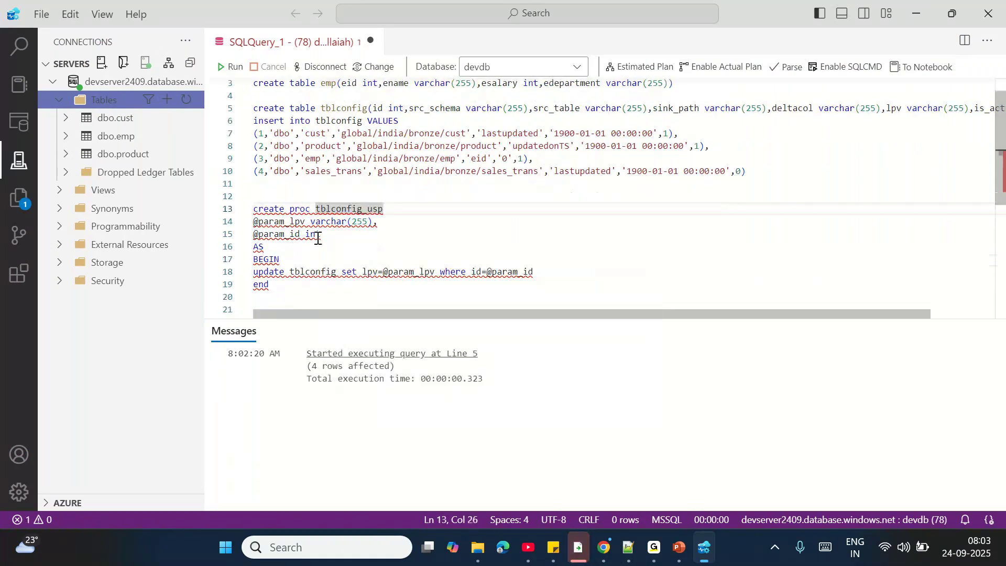
# - Examine how the two procedure parameters relate to the id and lpv values in the cust, product and emp rows of tblconfig
pyautogui.doubleClick(285, 236)
pyautogui.doubleClick(268, 222)
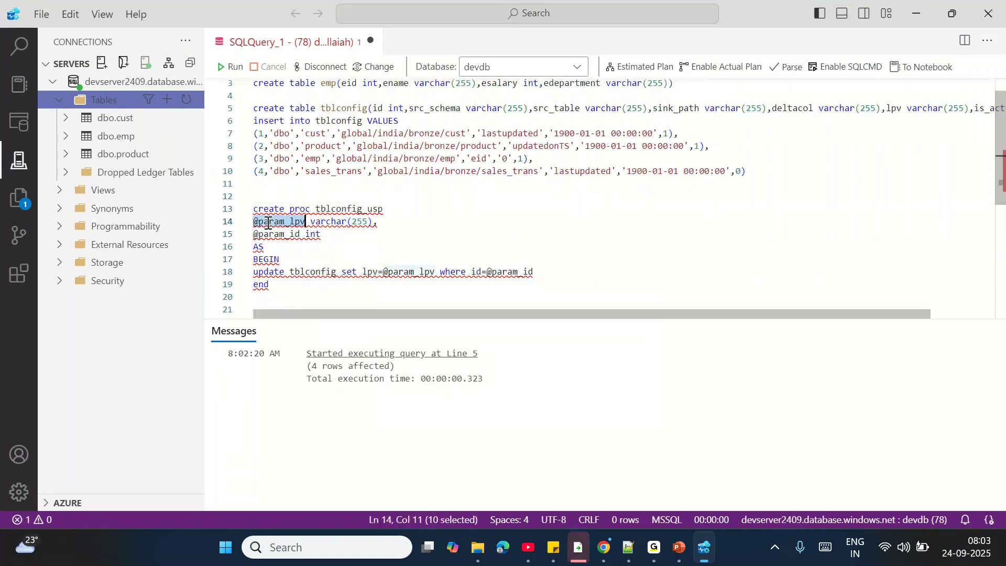
pyautogui.moveTo(443, 261)
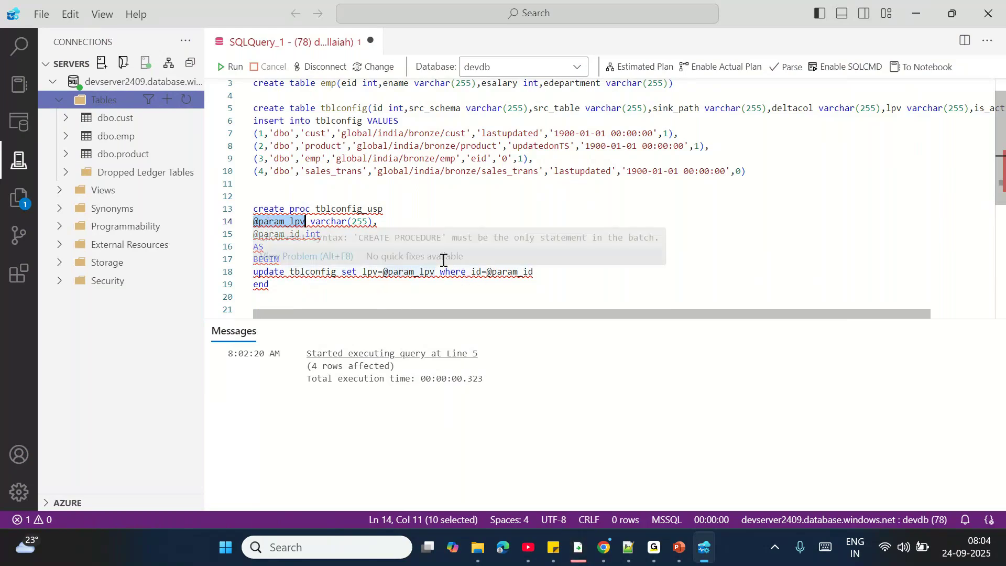
pyautogui.click(261, 135)
pyautogui.moveTo(667, 124); pyautogui.dragTo(485, 132)
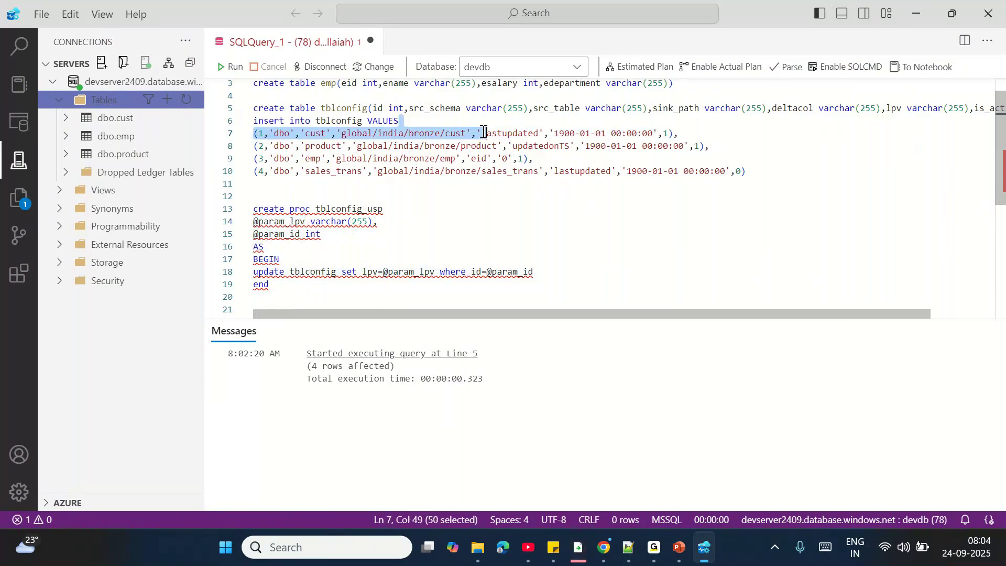
pyautogui.moveTo(576, 133); pyautogui.dragTo(632, 133)
pyautogui.moveTo(705, 147); pyautogui.dragTo(478, 148)
pyautogui.click(255, 146)
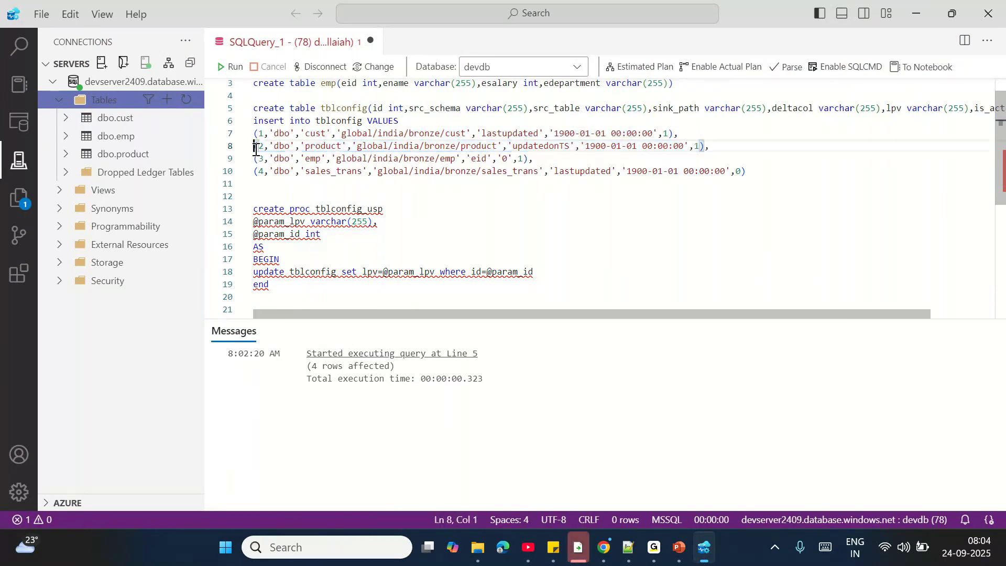
pyautogui.moveTo(256, 147); pyautogui.dragTo(351, 147)
pyautogui.doubleClick(261, 148)
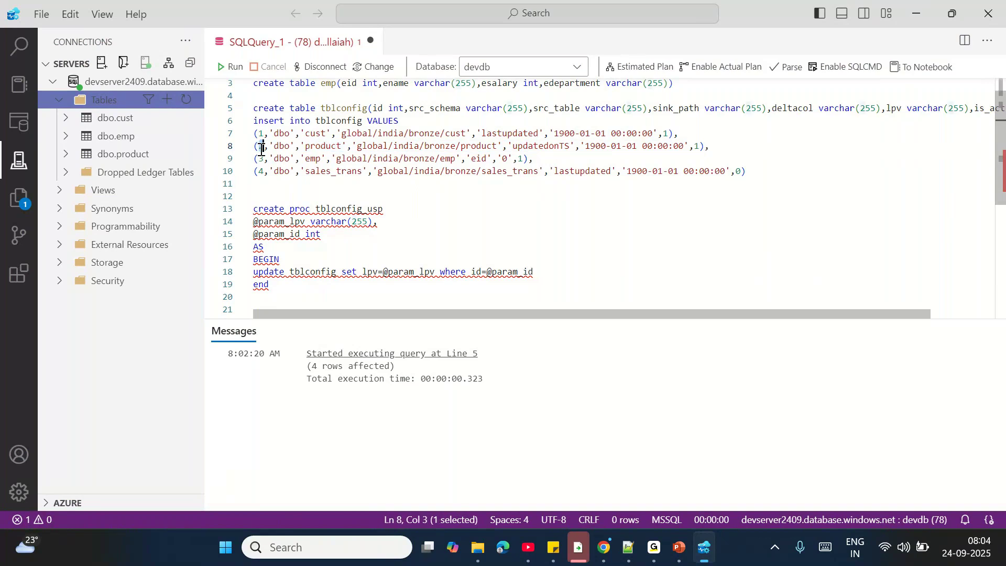
pyautogui.moveTo(462, 135); pyautogui.dragTo(462, 145)
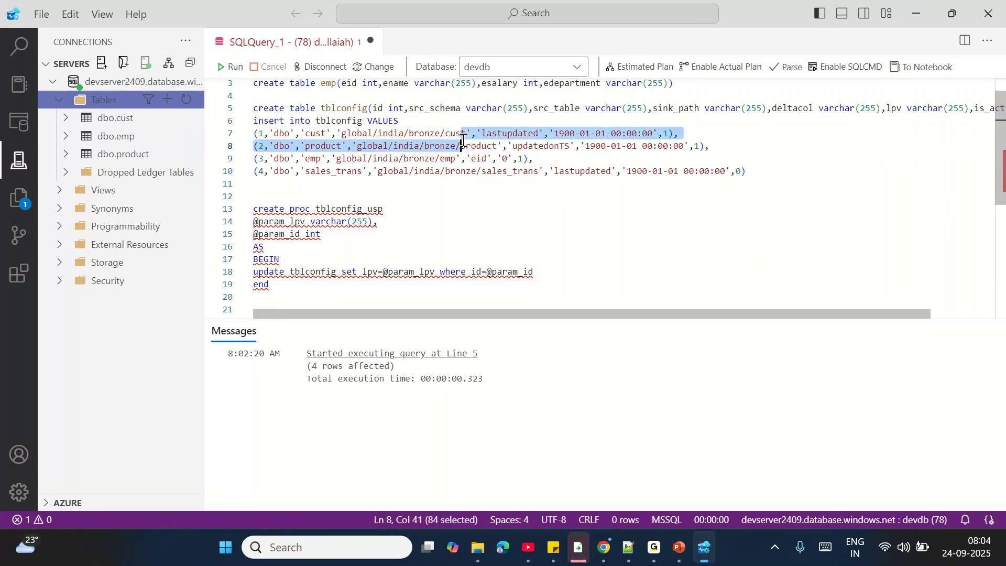
pyautogui.moveTo(607, 144); pyautogui.dragTo(658, 145)
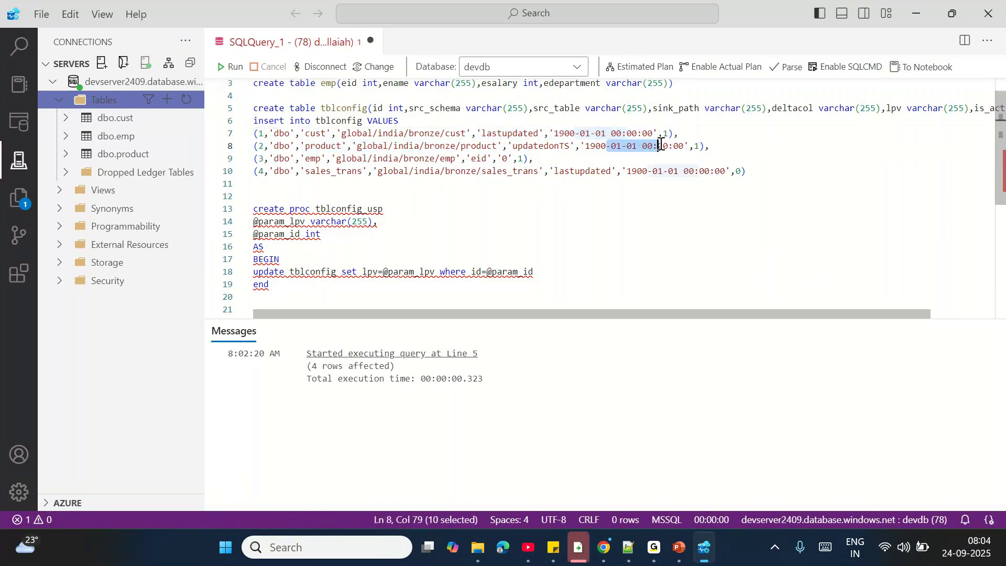
pyautogui.click(528, 158)
pyautogui.moveTo(528, 158); pyautogui.dragTo(254, 159)
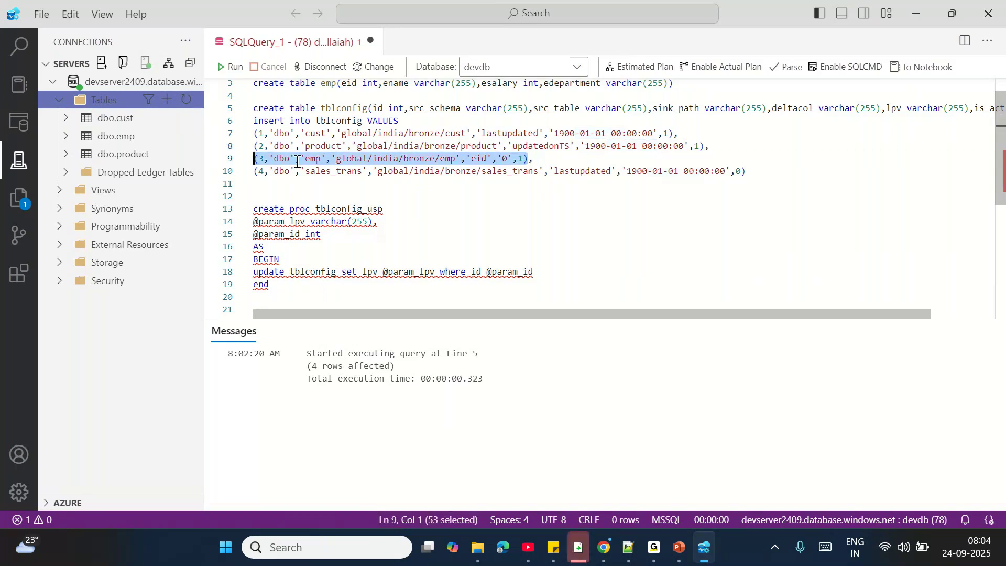
pyautogui.click(516, 158)
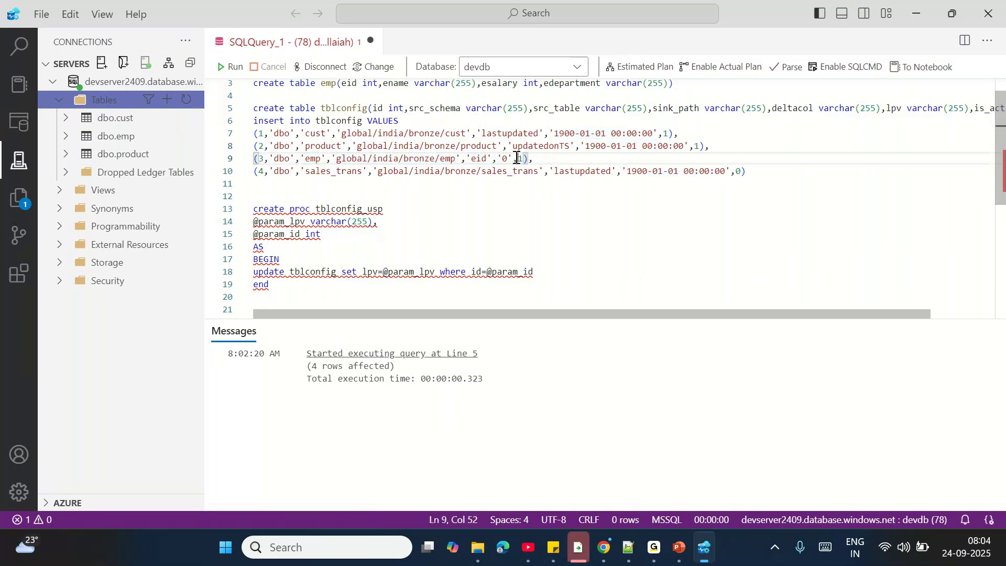
pyautogui.doubleClick(505, 159)
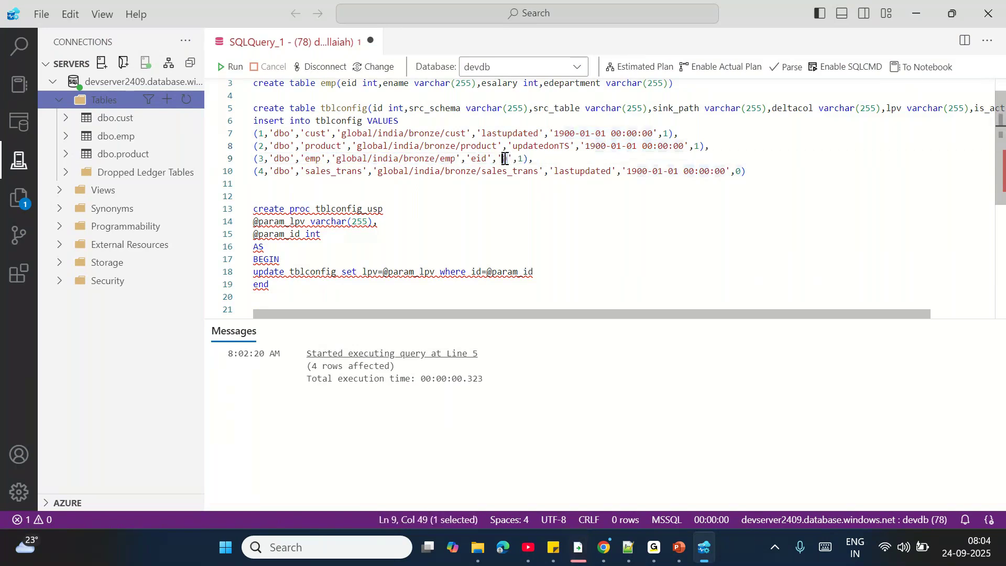
pyautogui.click(546, 158)
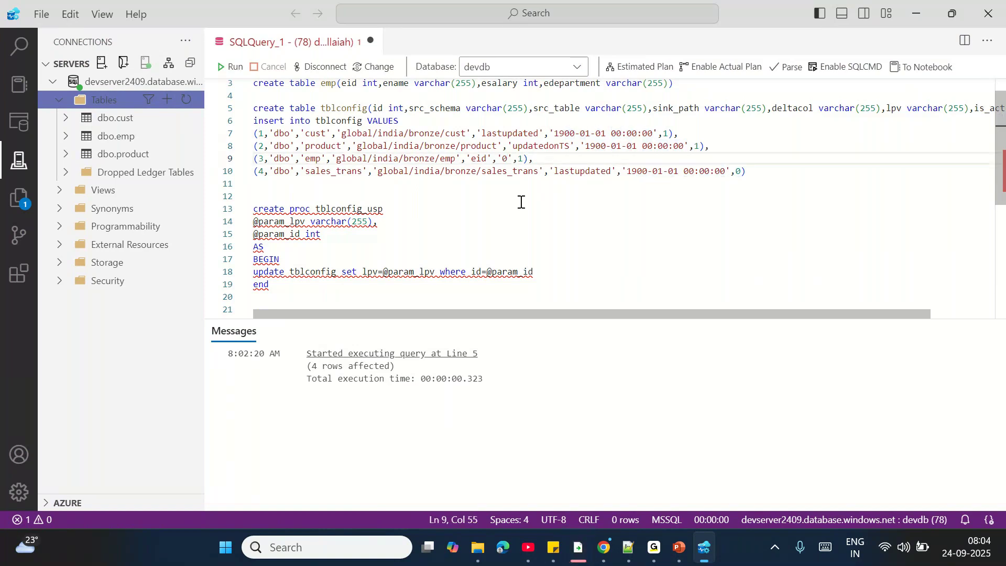
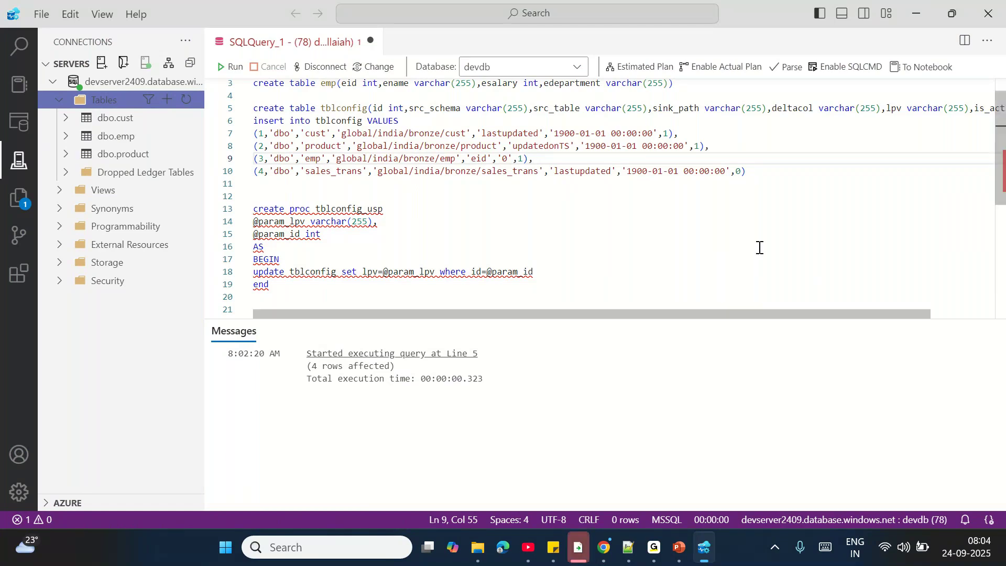
# - Run only the create proc tblconfig_usp statement, from create proc through end
pyautogui.scroll(1, 760, 248)
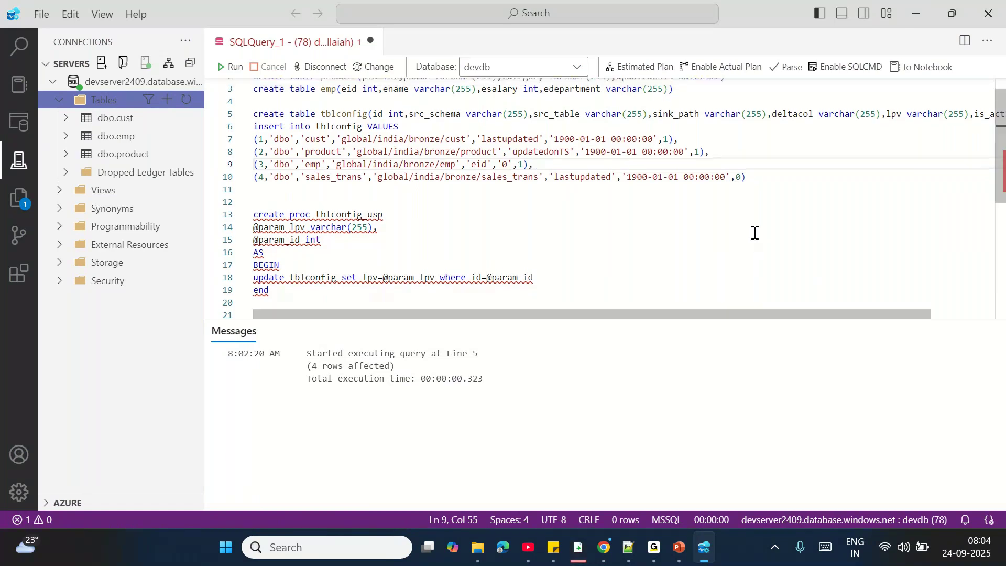
pyautogui.scroll(-2, 561, 236)
pyautogui.moveTo(284, 239); pyautogui.dragTo(254, 168)
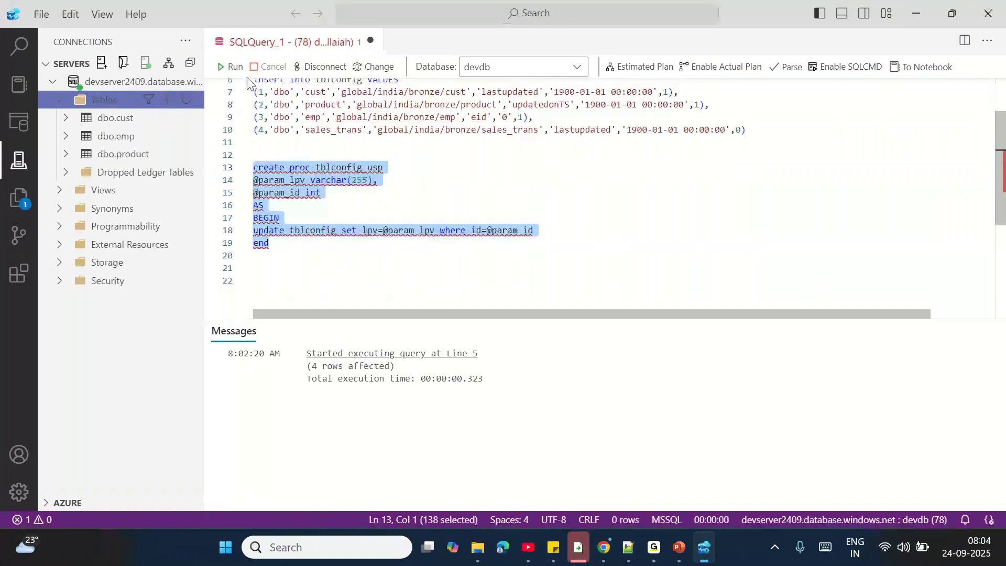
pyautogui.click(233, 67)
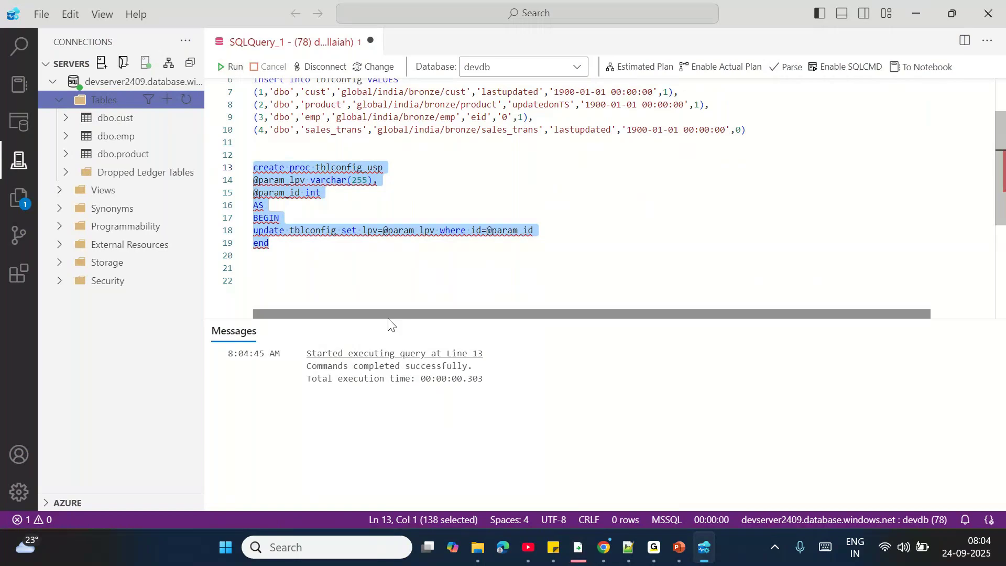
pyautogui.click(313, 268)
# - Copy the create table statements for cust, product and emp below the tblconfig_usp procedure, leaving blank lines after them
pyautogui.scroll(2, 313, 268)
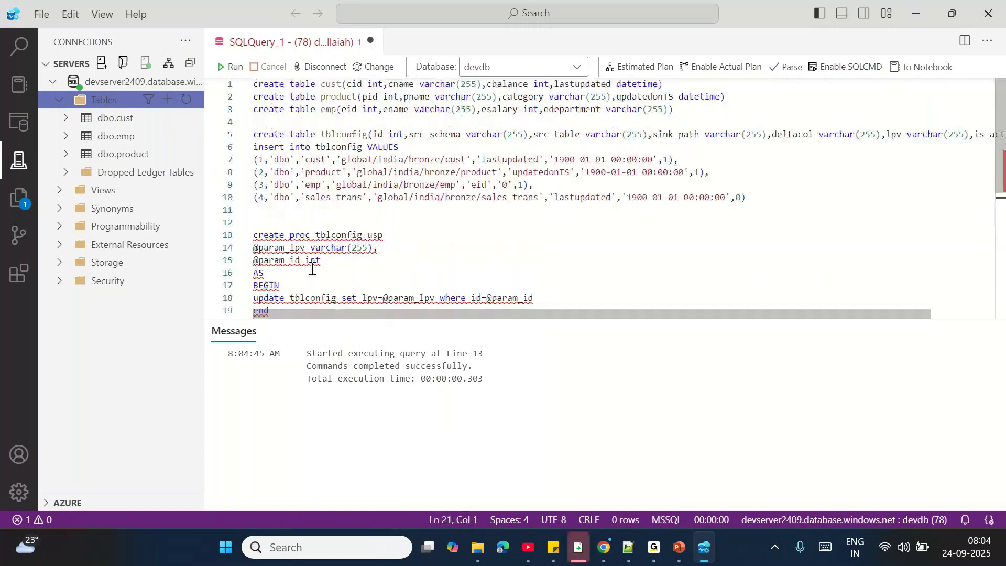
pyautogui.click(694, 120)
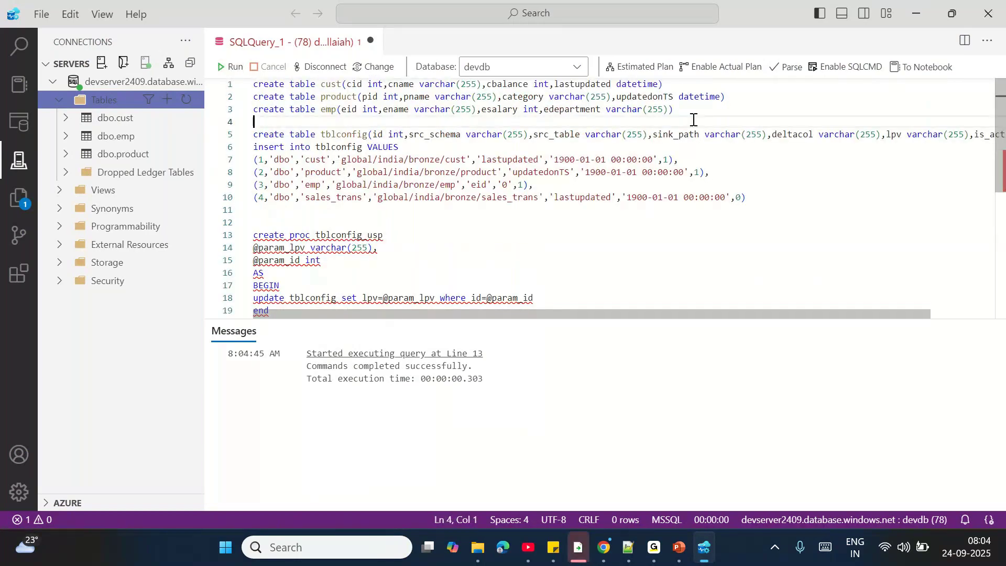
pyautogui.scroll(-3, 471, 158)
pyautogui.click(298, 171)
pyautogui.press('Return')
pyautogui.press('Return')
pyautogui.press('Return')
pyautogui.write('create table cust(cid int,cname varchar(255),cbalance int,lastupdated datetime) create table product(pid int,pname varchar(255),category varchar(255),updatedonTS datetime) create table emp(eid int,ename varchar(255),esalary int,edepartment varchar(255))')
pyautogui.press('Return')
pyautogui.press('Return')
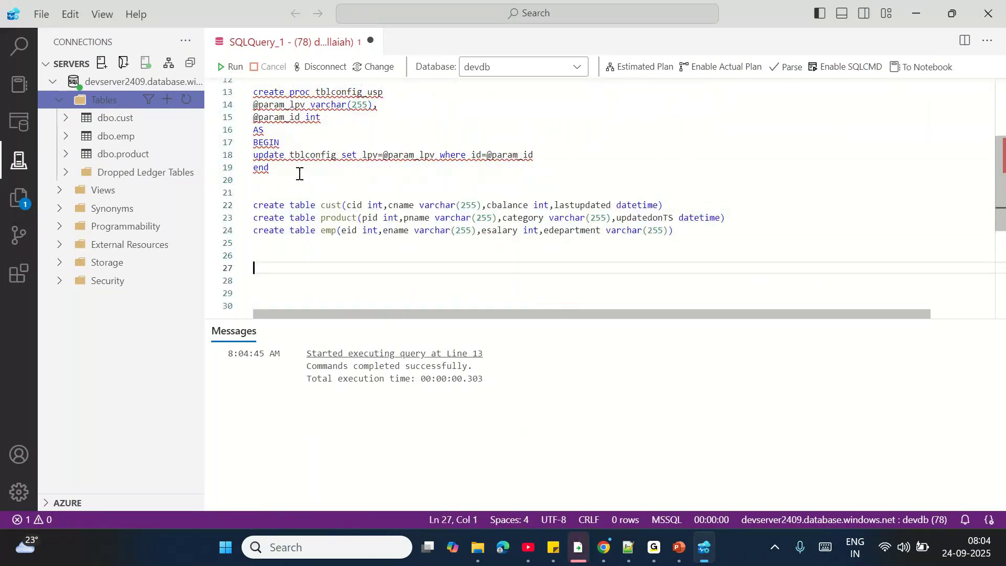
# - Write an insert into cust values statement below the create table statements, starting its row with cid 100 and the customer's name
pyautogui.write('insert ')
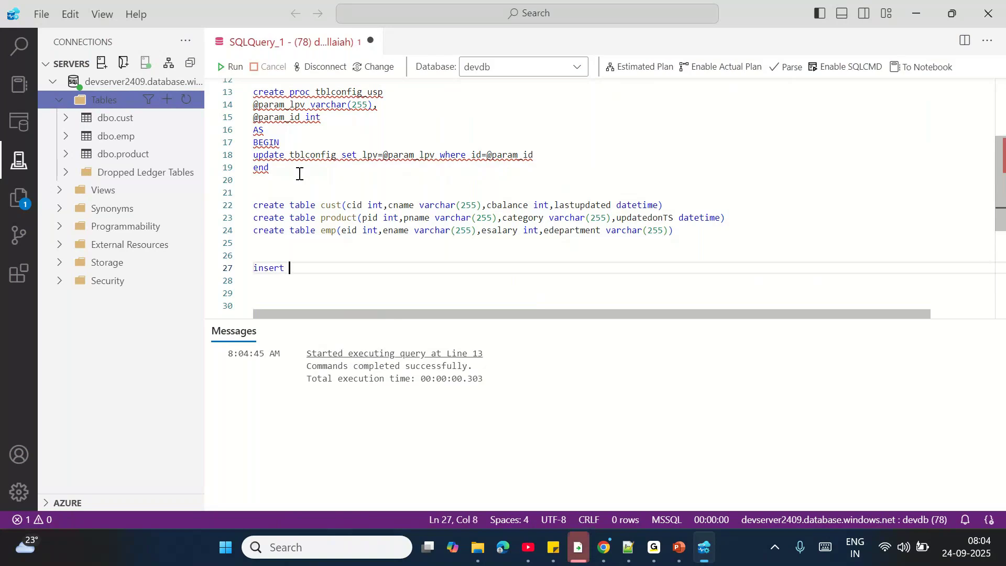
pyautogui.write('into cust values')
pyautogui.press('Return')
pyautogui.write('(1')
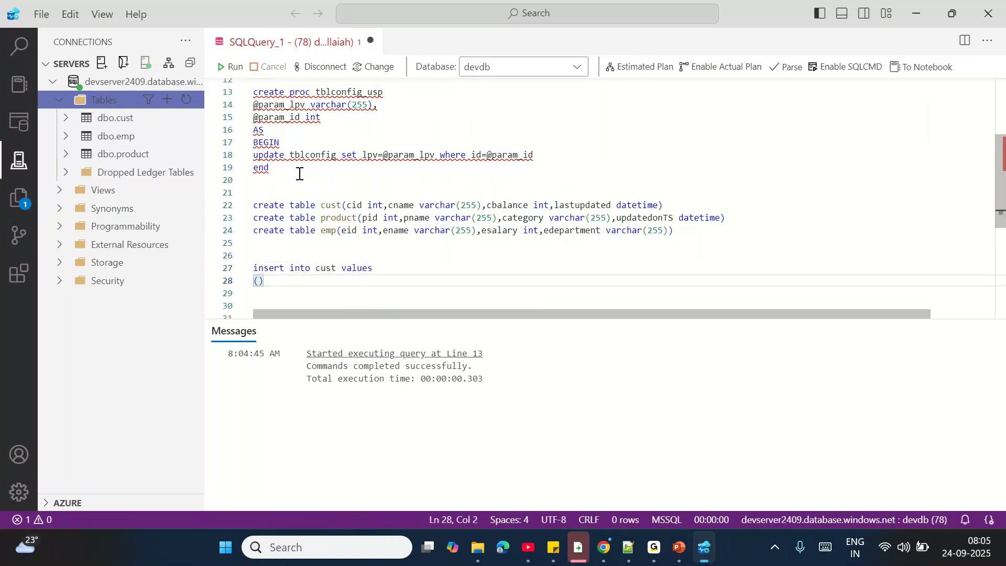
pyautogui.write("00,'")
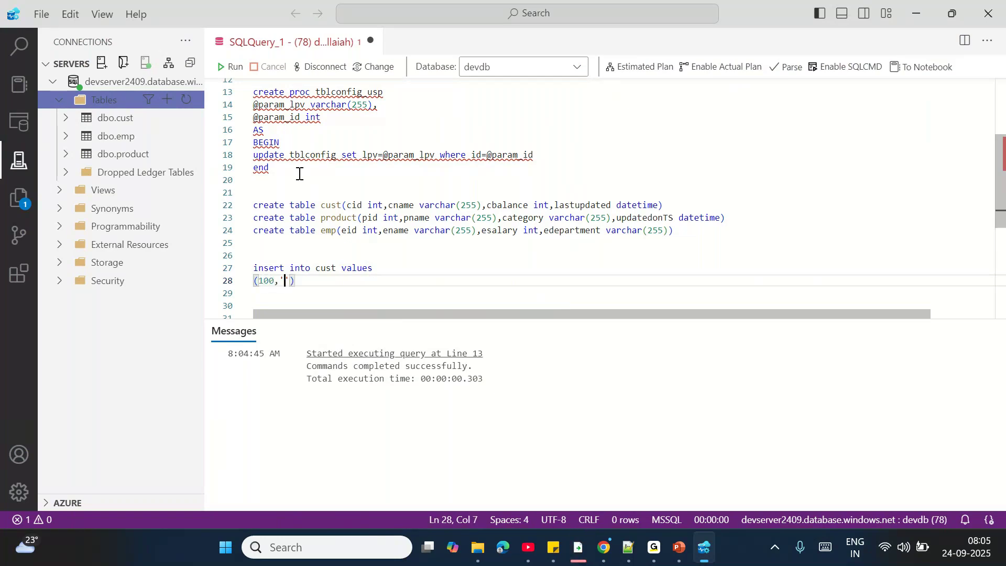
pyautogui.write("rama',")
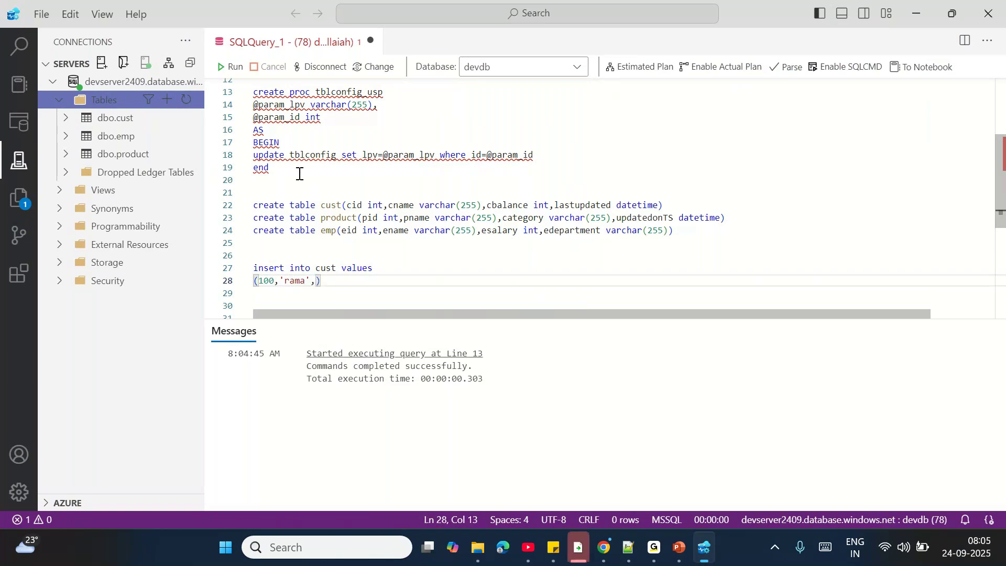
pyautogui.write('111,')
pyautogui.write("'202")
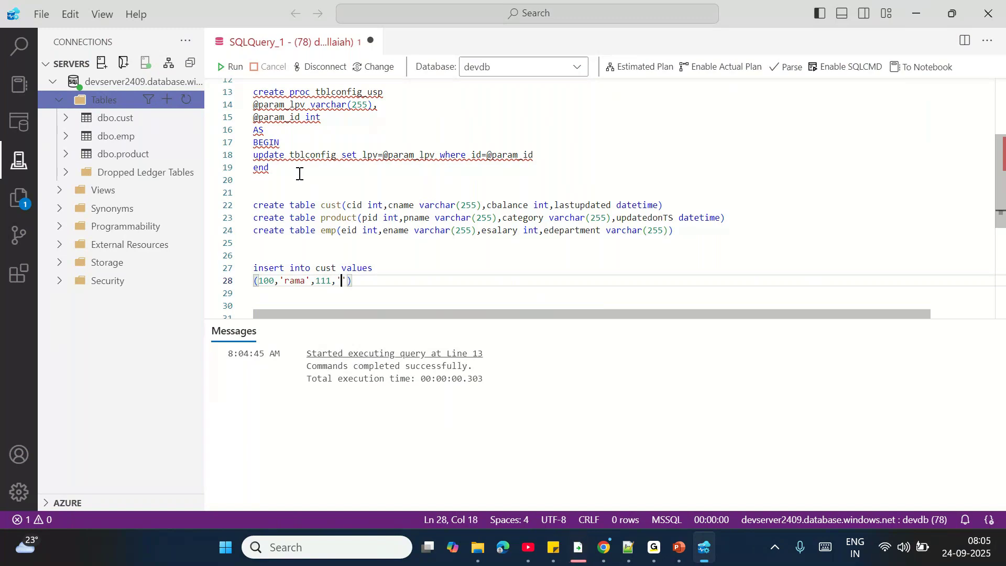
pyautogui.write('0')
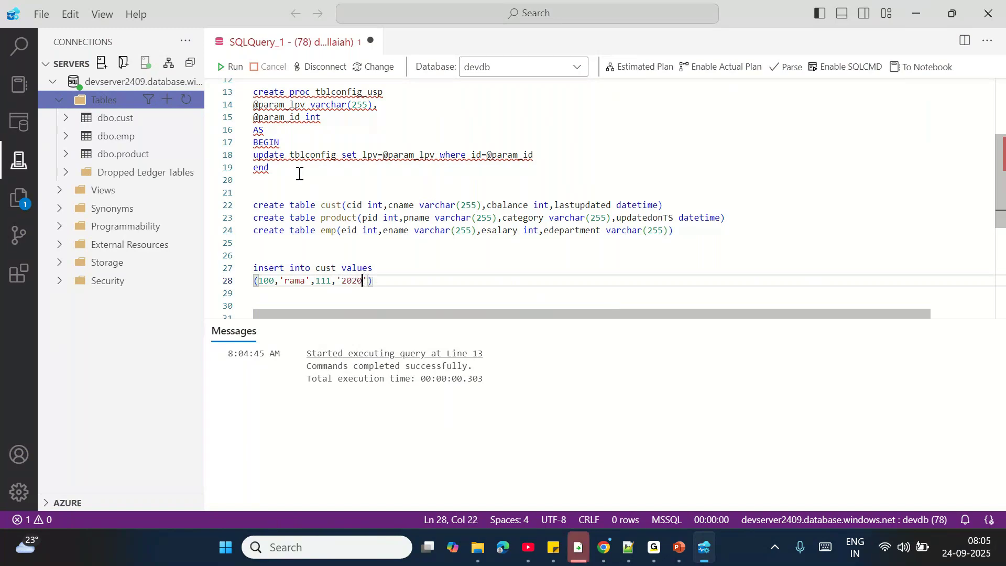
pyautogui.press('BackSpace')
pyautogui.write('5-01-')
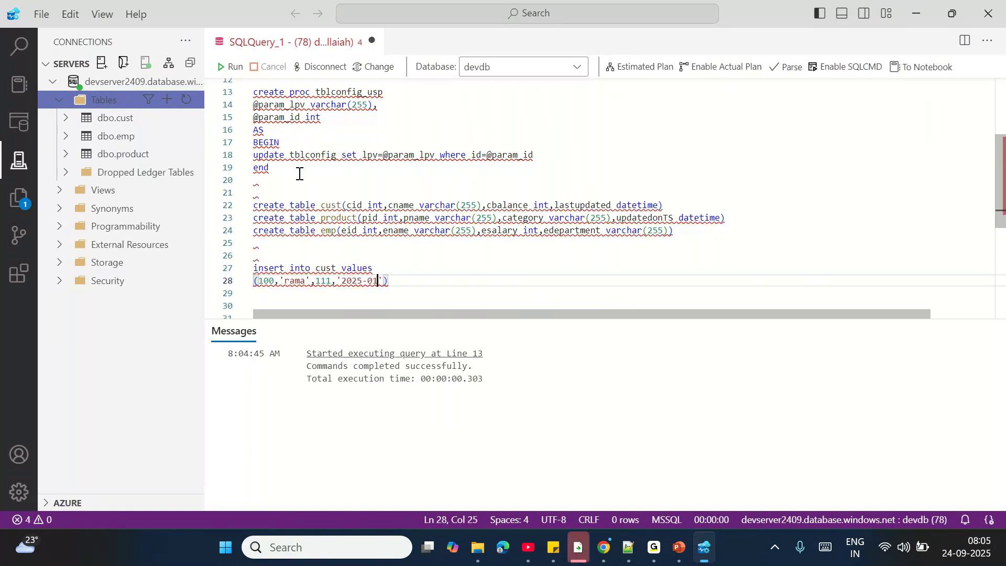
pyautogui.write('01')
pyautogui.write(' 10:10:1')
pyautogui.press('BackSpace')
pyautogui.press('BackSpace')
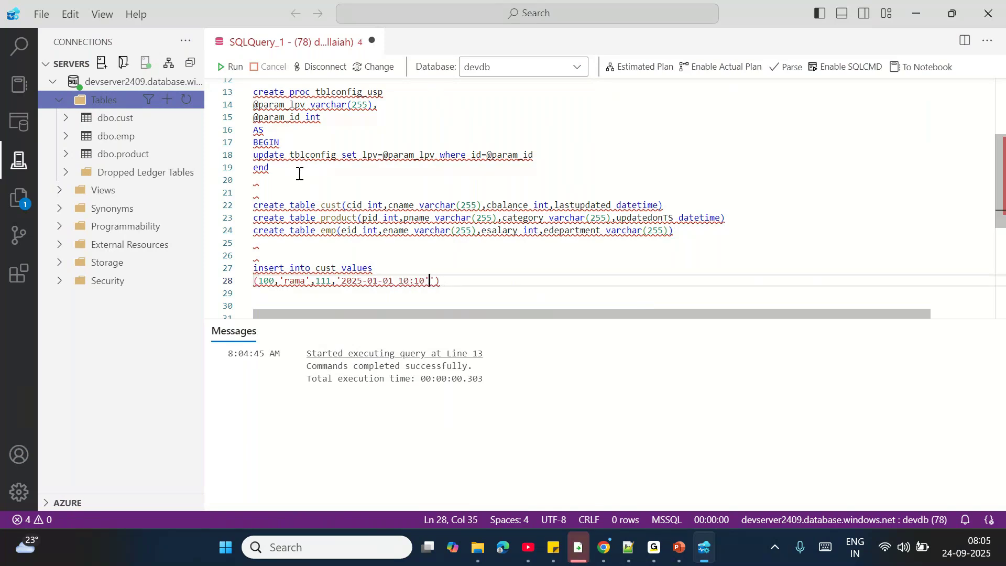
pyautogui.write(':1')
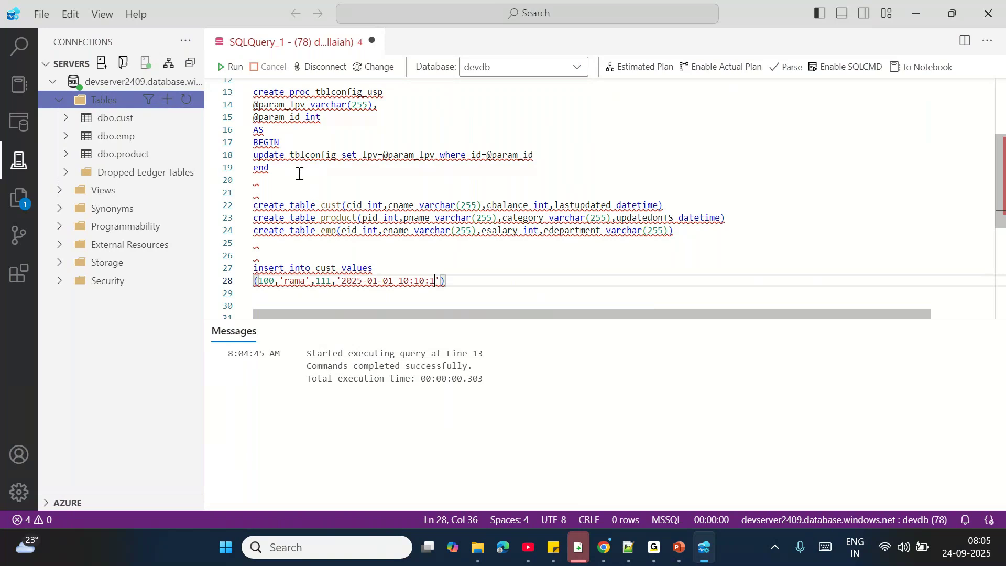
pyautogui.write("0')")
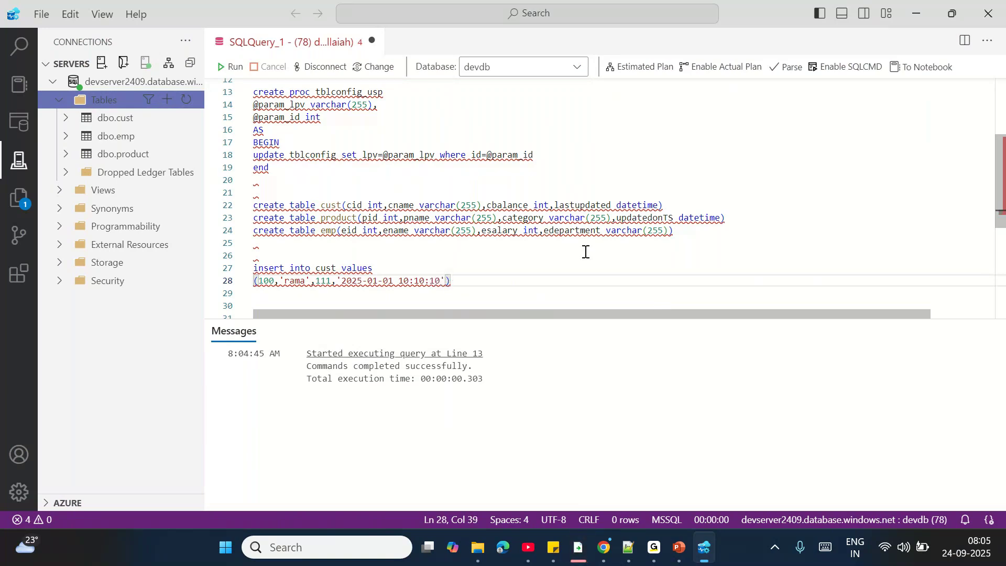
pyautogui.press('Return')
pyautogui.press('Return')
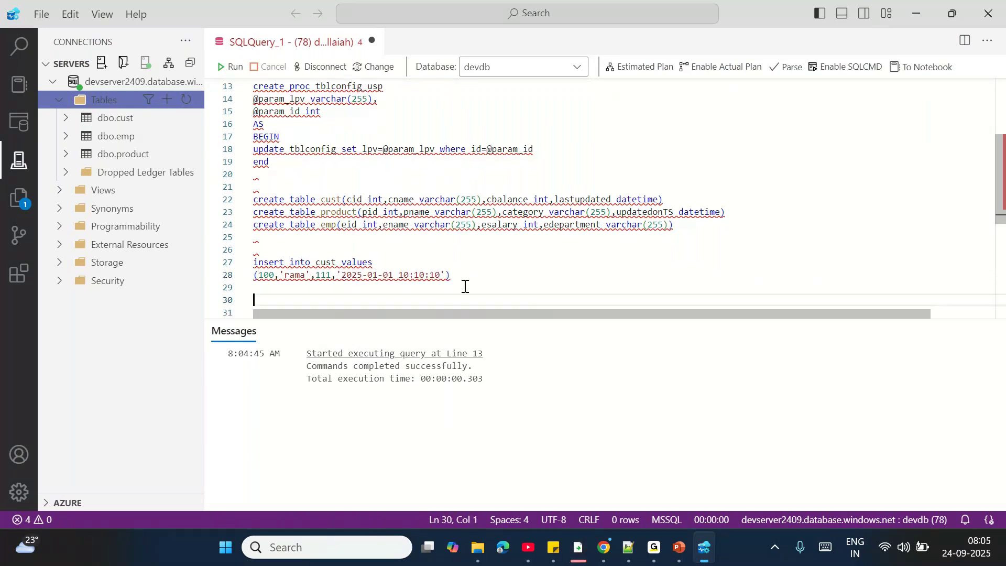
# - Write insert into product values below the cust insert and open a parenthesised row on the following line
pyautogui.moveTo(357, 212); pyautogui.dragTo(291, 216)
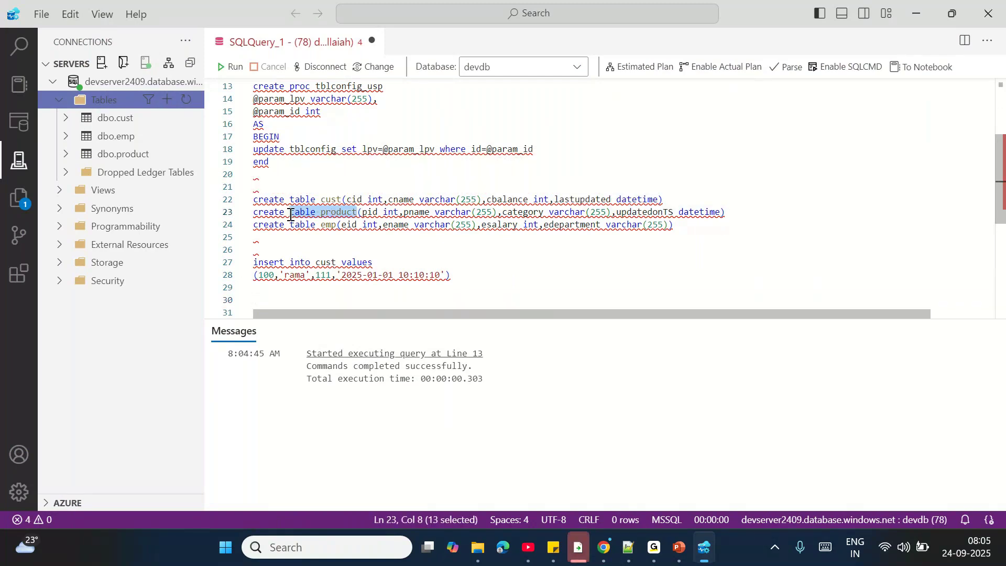
pyautogui.click(473, 286)
pyautogui.press('Down')
pyautogui.press('Down')
pyautogui.write('insert into pro')
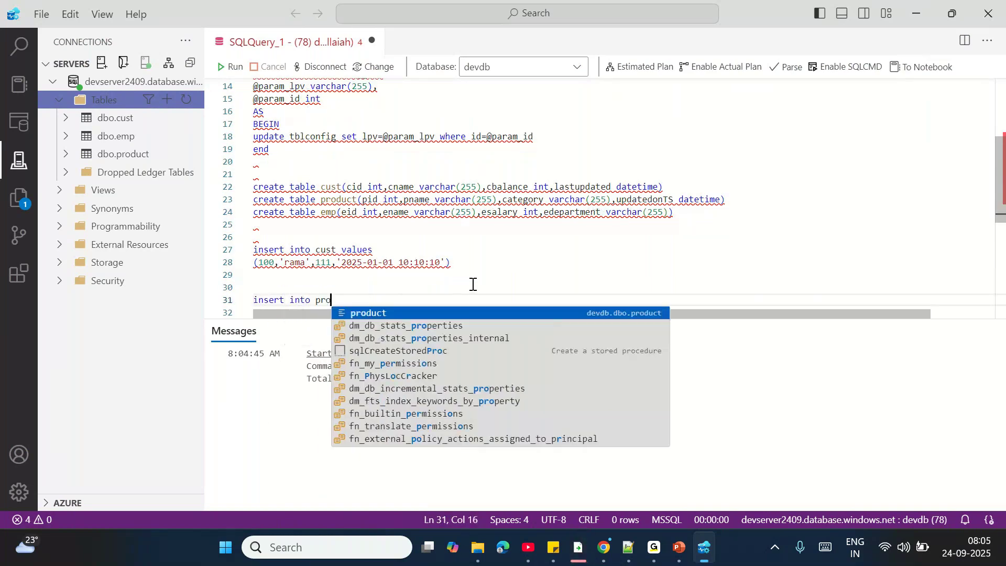
pyautogui.write('duct v')
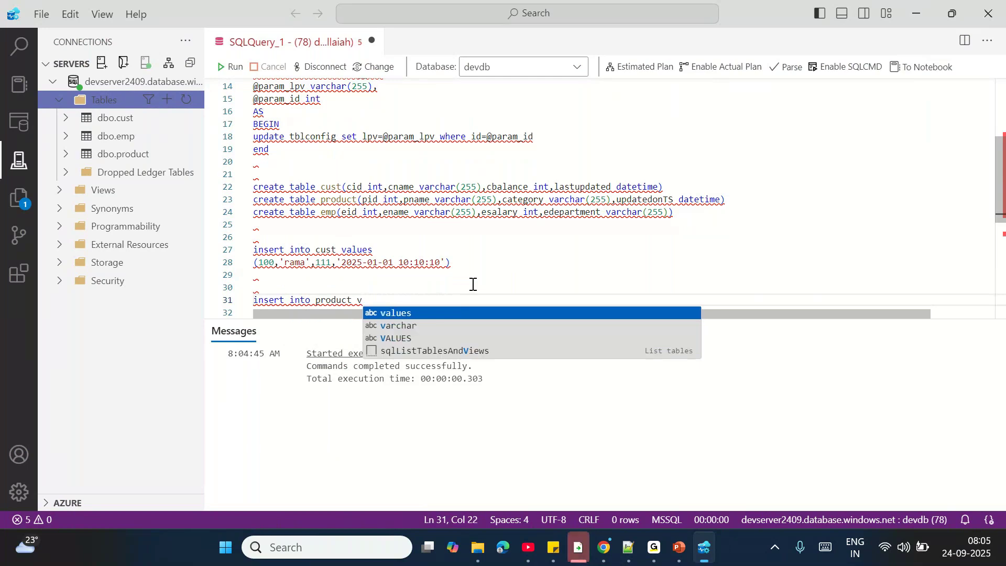
pyautogui.write('alues')
pyautogui.press('Return')
pyautogui.write('(')
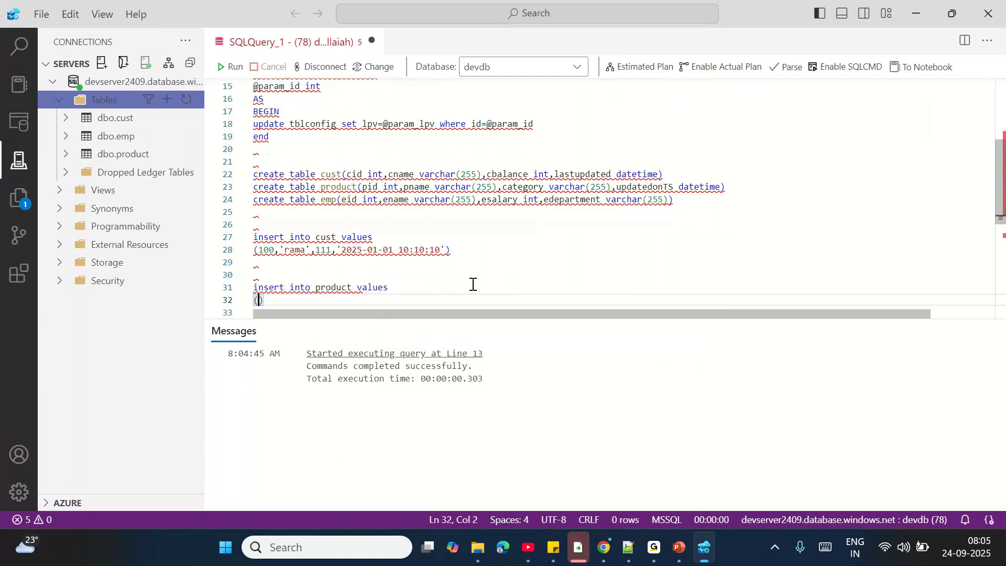
# - Fill the product row with pid 1110101, name 'laptop' and category 'eletronics'
pyautogui.write('1110101')
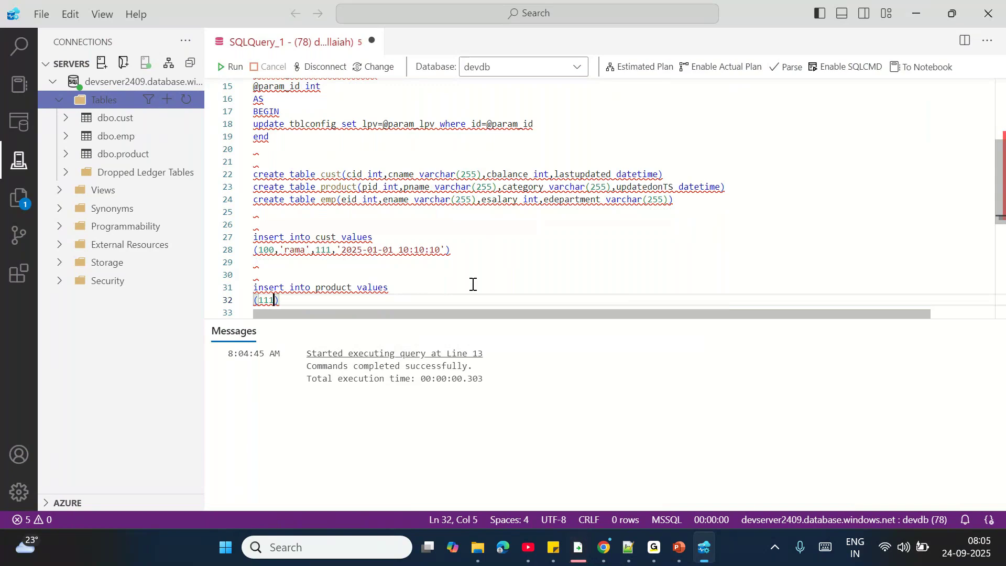
pyautogui.write(",'")
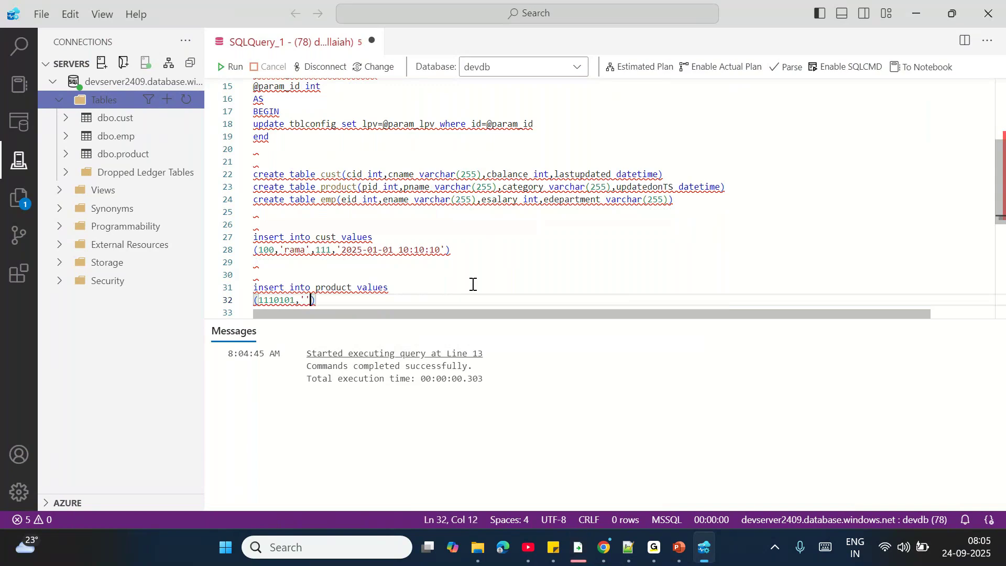
pyautogui.write("laptop'")
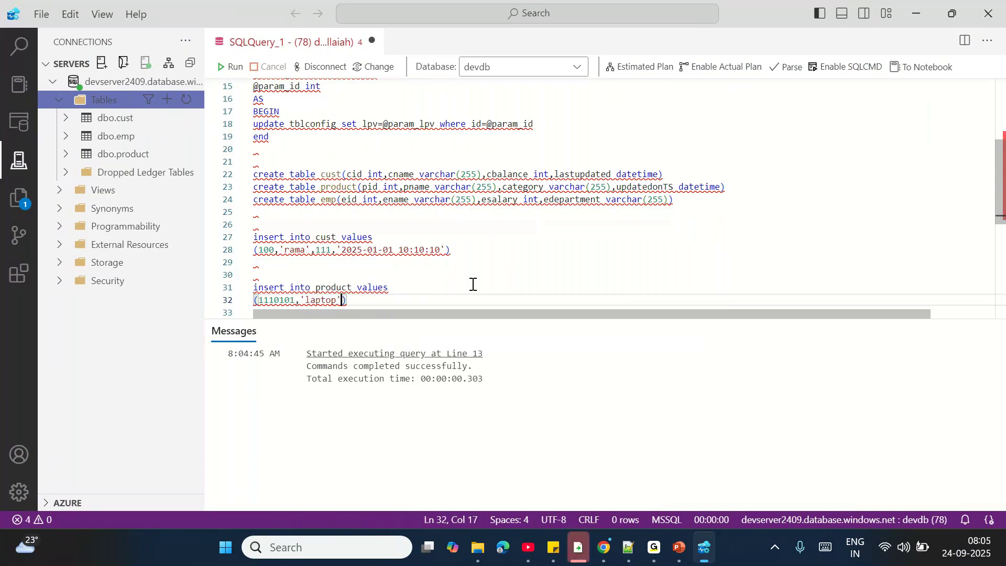
pyautogui.write(",'eletri")
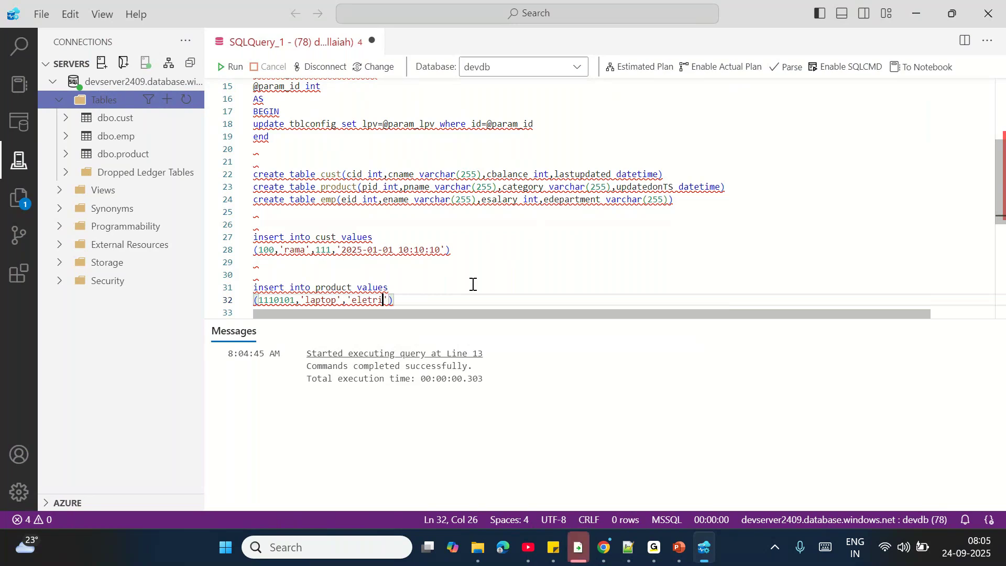
pyautogui.press('BackSpace')
pyautogui.write("onics'")
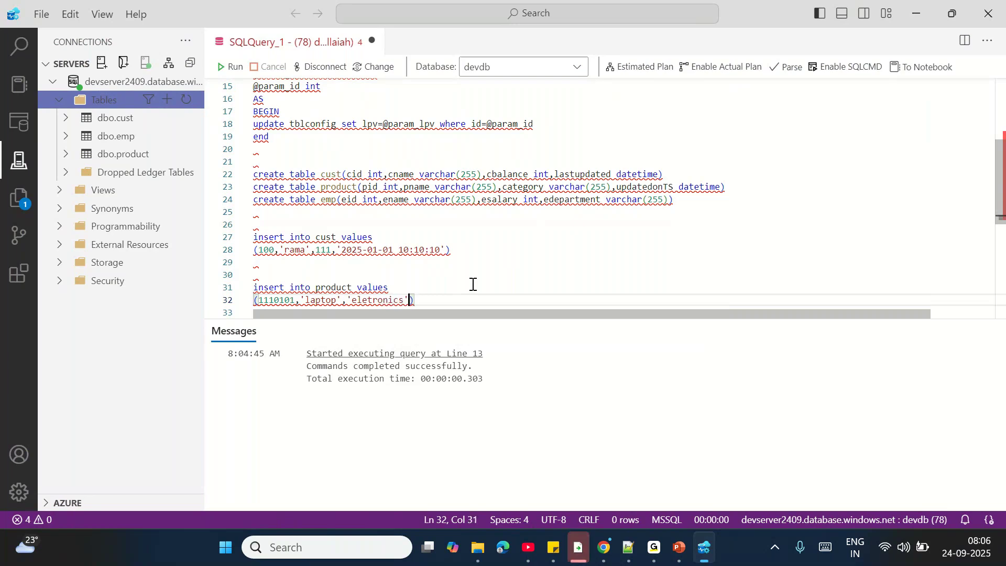
pyautogui.write(",'2")
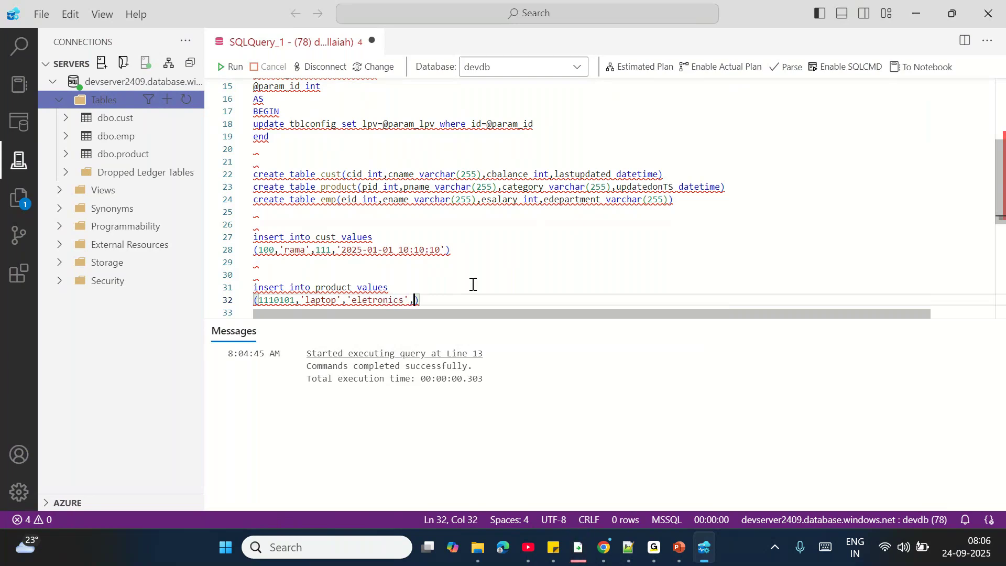
pyautogui.write('025-04-')
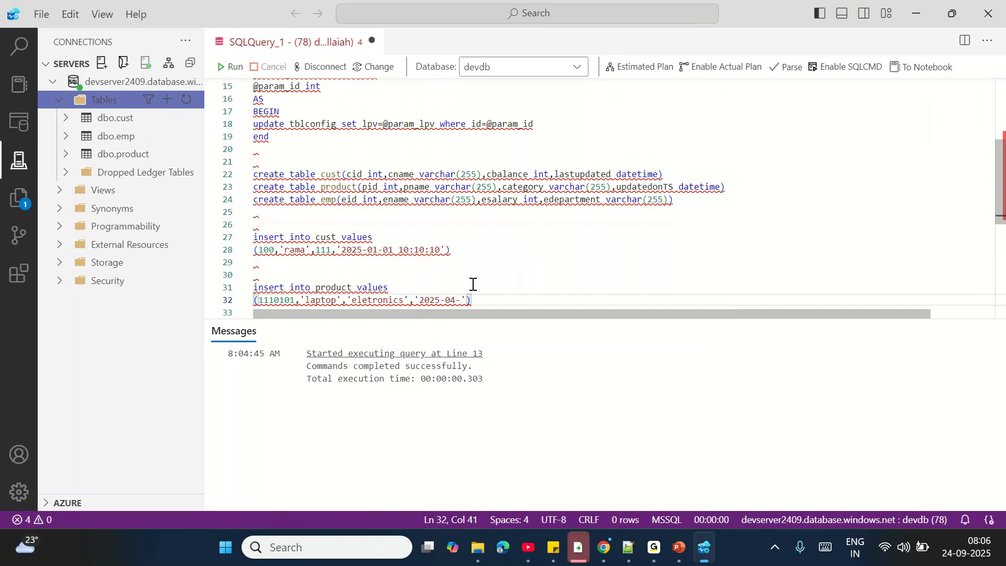
pyautogui.press('BackSpace')
pyautogui.press('BackSpace')
pyautogui.write('4-0')
pyautogui.write('5')
pyautogui.write(' 11:12:')
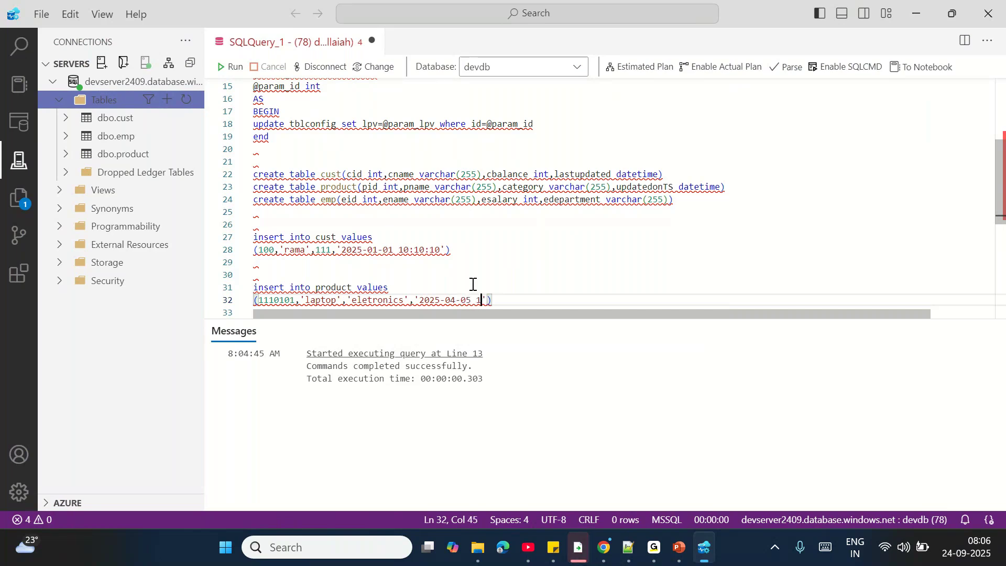
pyautogui.write('43')
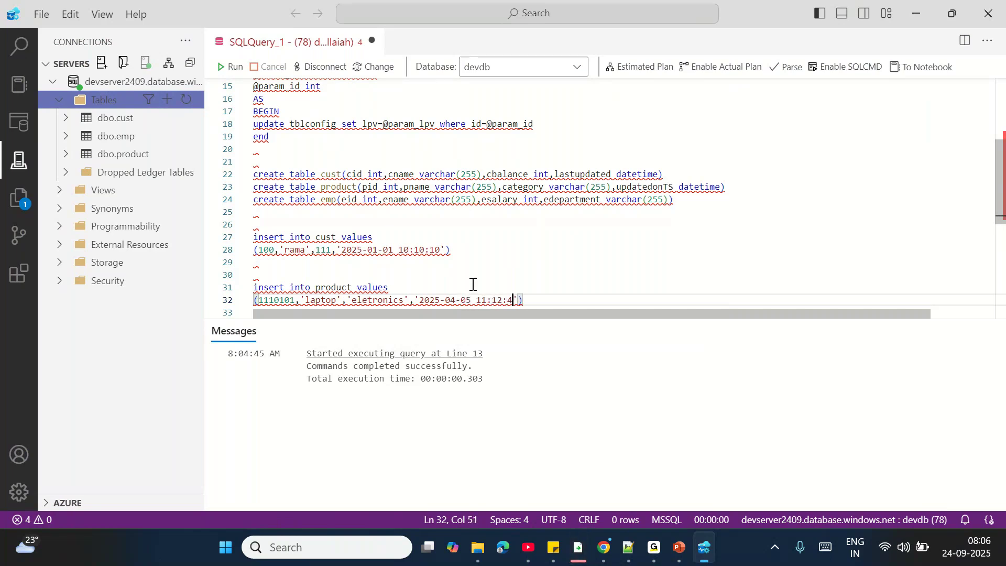
pyautogui.click(542, 302)
pyautogui.write(',')
# - Duplicate the laptop row, including its trailing comma, onto the line below
pyautogui.hotkey('shift', 'Home')
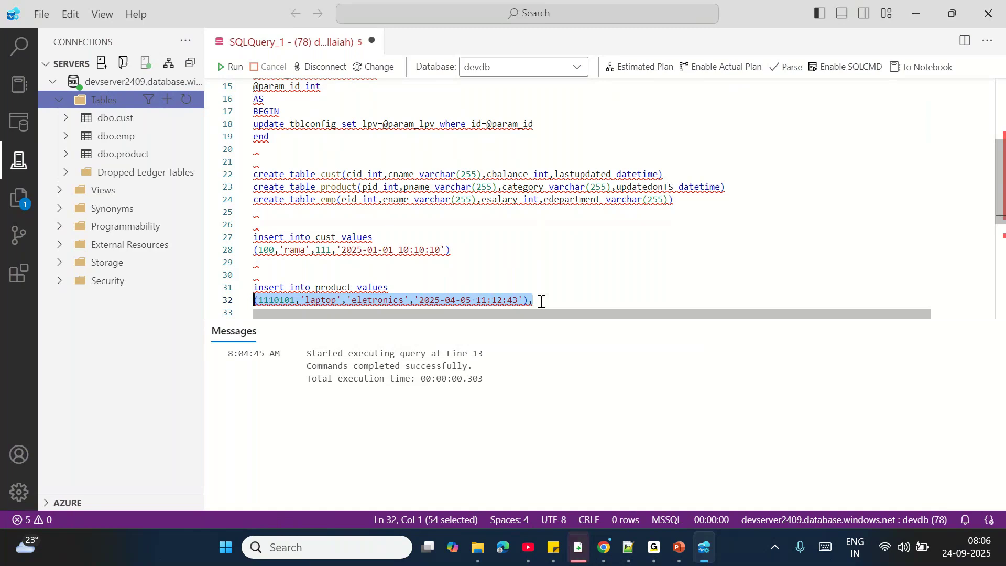
pyautogui.press('End')
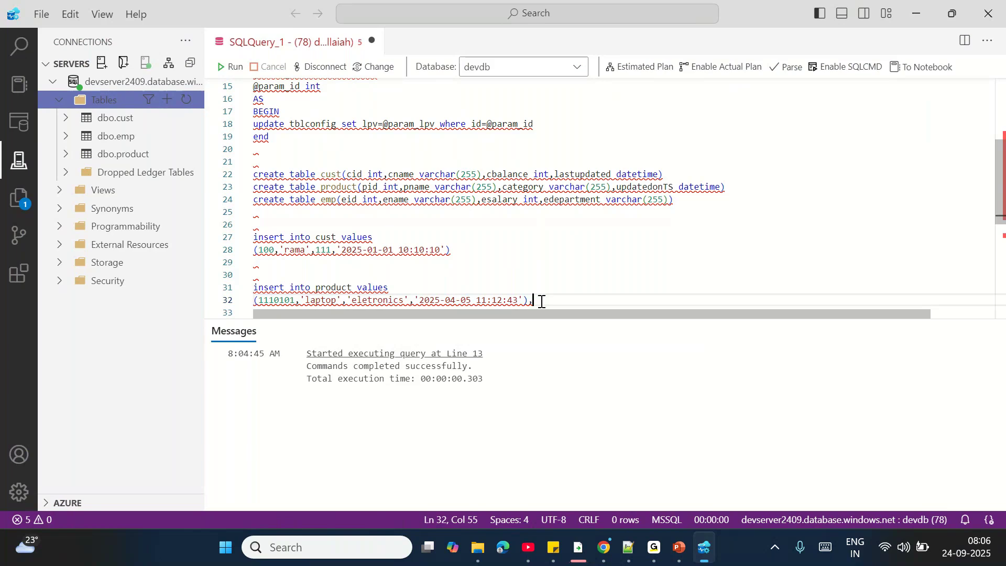
pyautogui.hotkey('shift', 'Home')
pyautogui.hotkey('ctrl', 'c')
pyautogui.press('End')
pyautogui.press('Return')
pyautogui.hotkey('ctrl', 'v')
# - Change the pid in the duplicated product row to 4030502
pyautogui.click(294, 300)
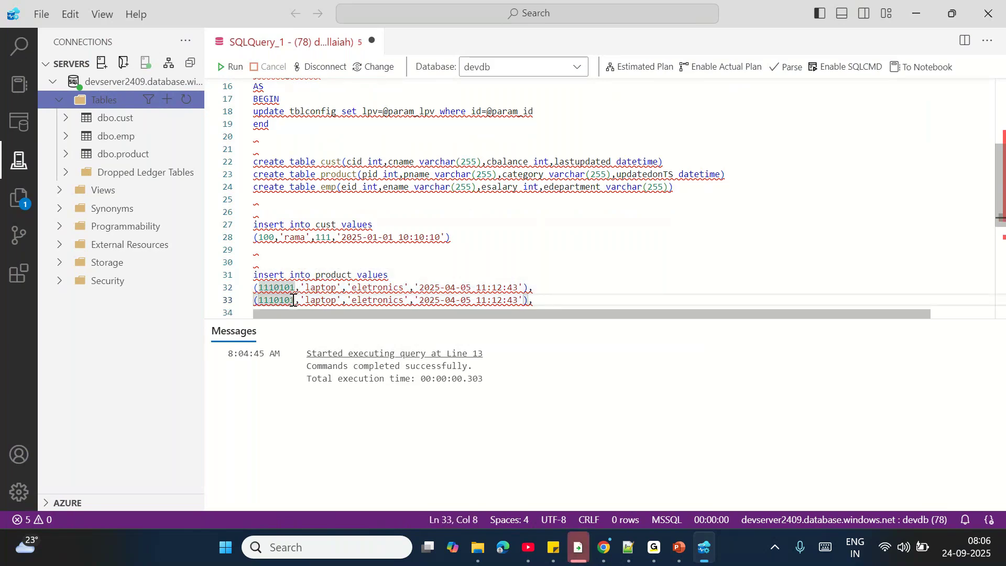
pyautogui.press('BackSpace')
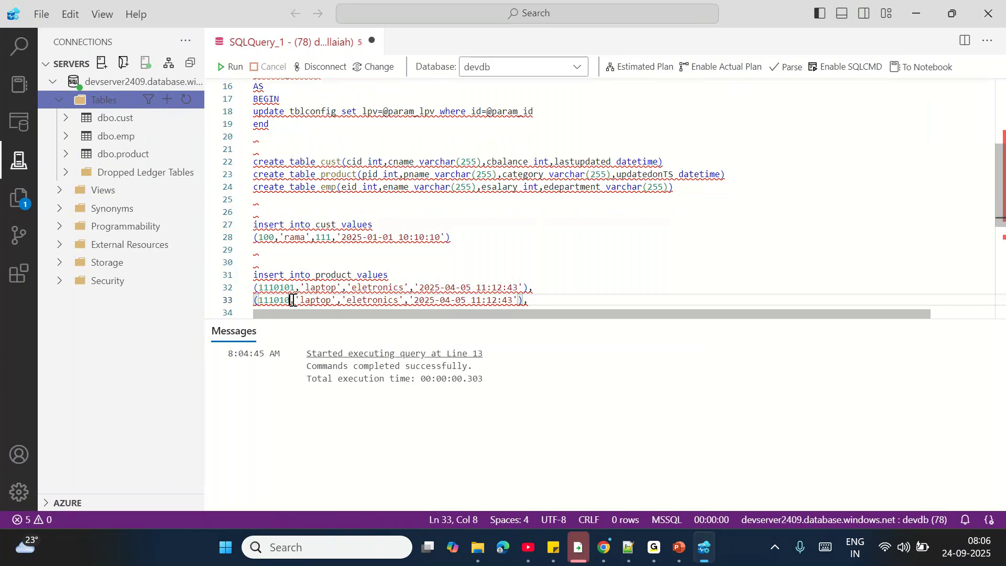
pyautogui.press('BackSpace')
pyautogui.press('BackSpace')
pyautogui.press('BackSpace')
pyautogui.press('BackSpace')
pyautogui.press('BackSpace')
pyautogui.press('BackSpace')
pyautogui.write('4030')
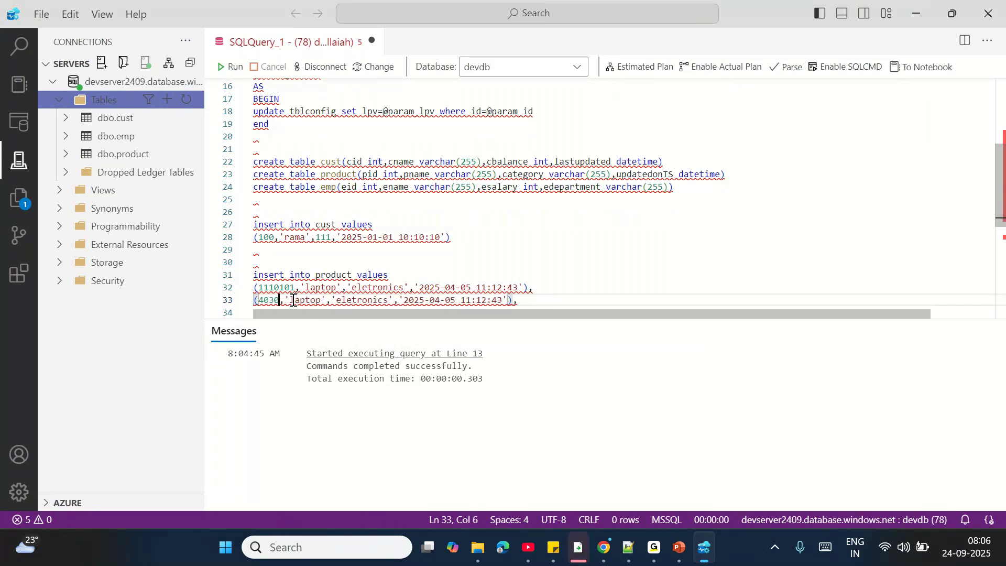
pyautogui.write('50')
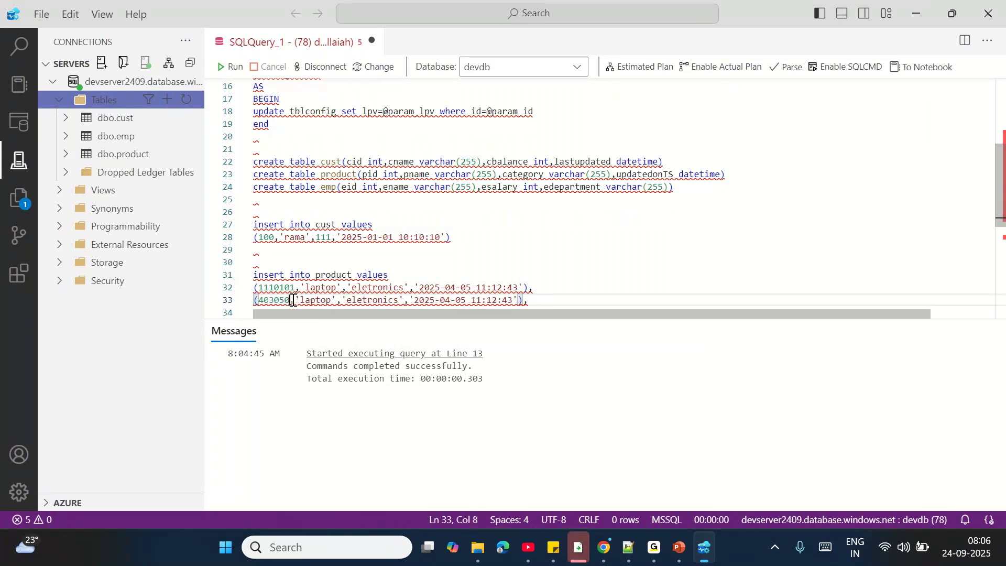
pyautogui.write(',')
# - Change the product name in the duplicated row to 'headphones'
pyautogui.press('Right')
pyautogui.press('Right')
pyautogui.press('Right')
pyautogui.press('Right')
pyautogui.press('Right')
pyautogui.press('Right')
pyautogui.press('Right')
pyautogui.press('Right')
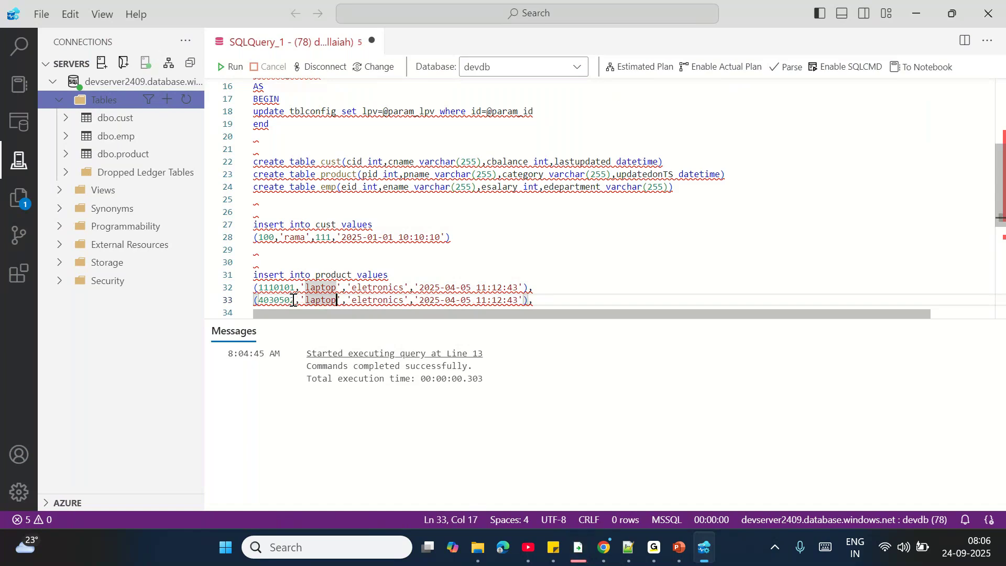
pyautogui.press('BackSpace')
pyautogui.press('BackSpace')
pyautogui.press('BackSpace')
pyautogui.press('BackSpace')
pyautogui.press('BackSpace')
pyautogui.press('BackSpace')
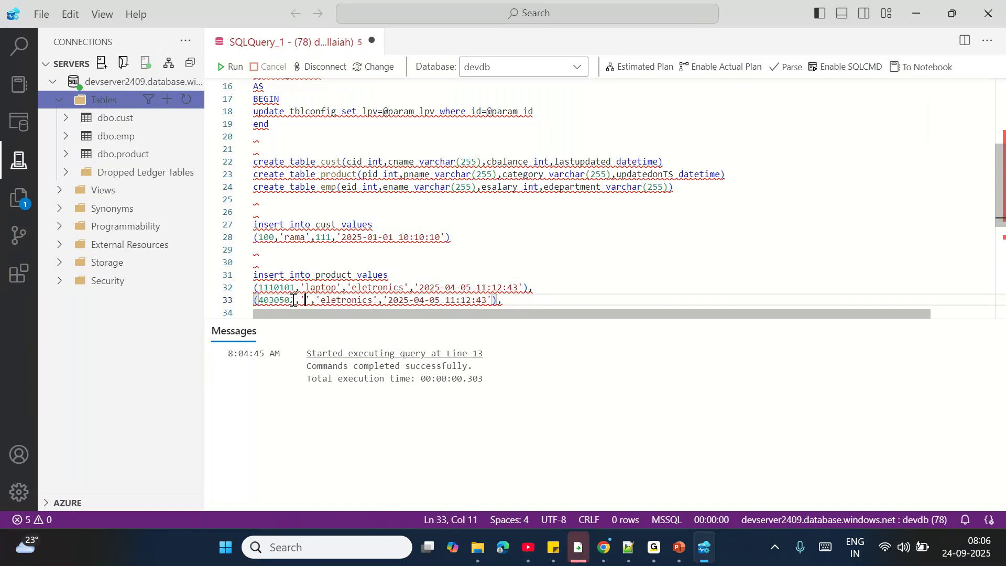
pyautogui.write('headphones')
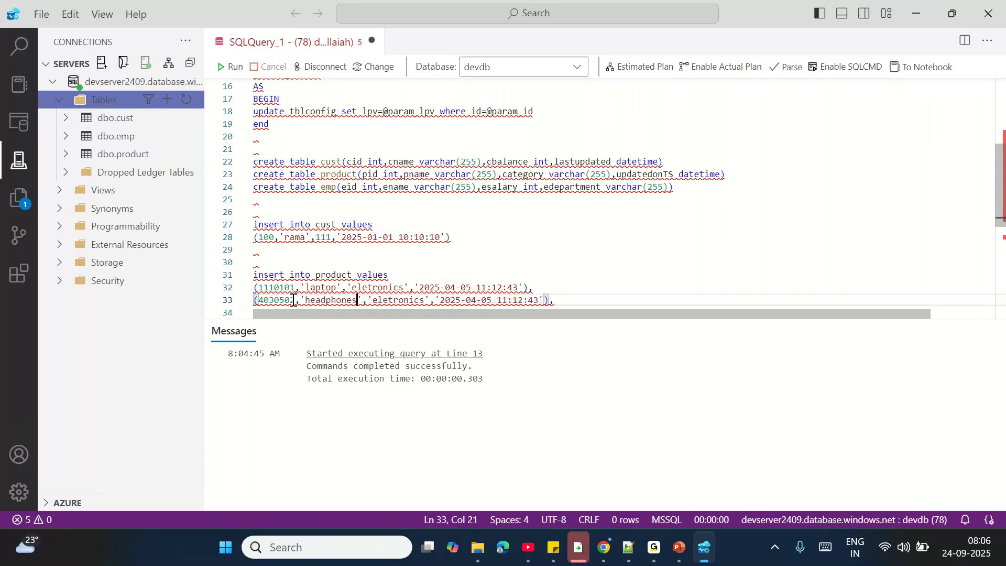
# - Change the date in the headphones row's timestamp to 2025-06-06
pyautogui.click(492, 299)
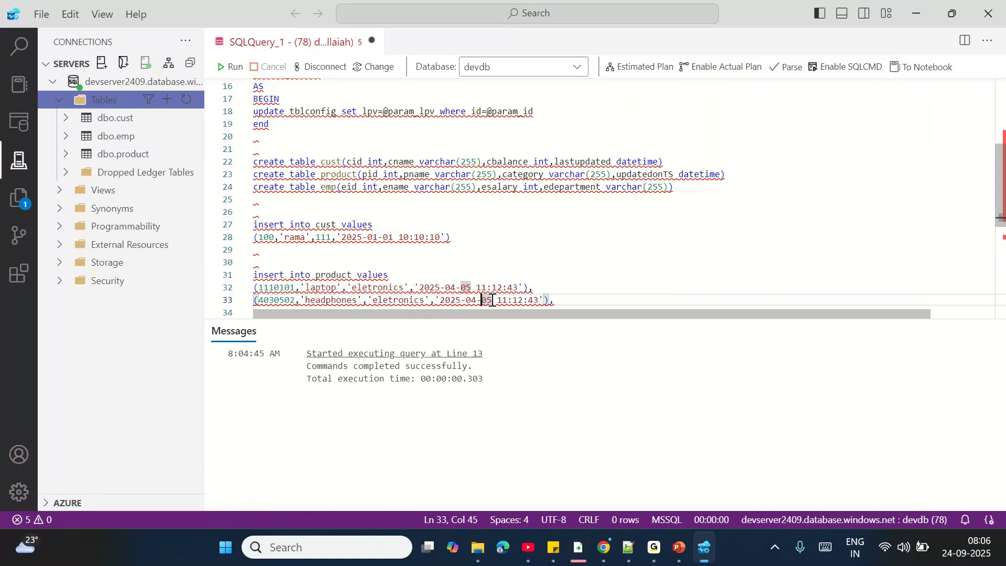
pyautogui.press('BackSpace')
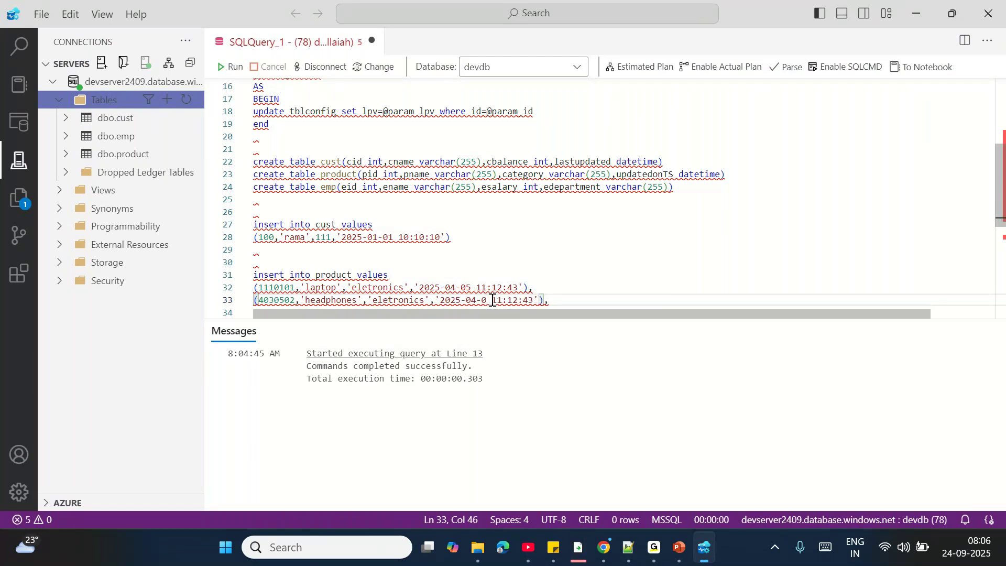
pyautogui.press('Left')
pyautogui.press('BackSpace')
pyautogui.write('6')
pyautogui.press('Right')
pyautogui.press('Right')
pyautogui.write('6')
pyautogui.press('Right')
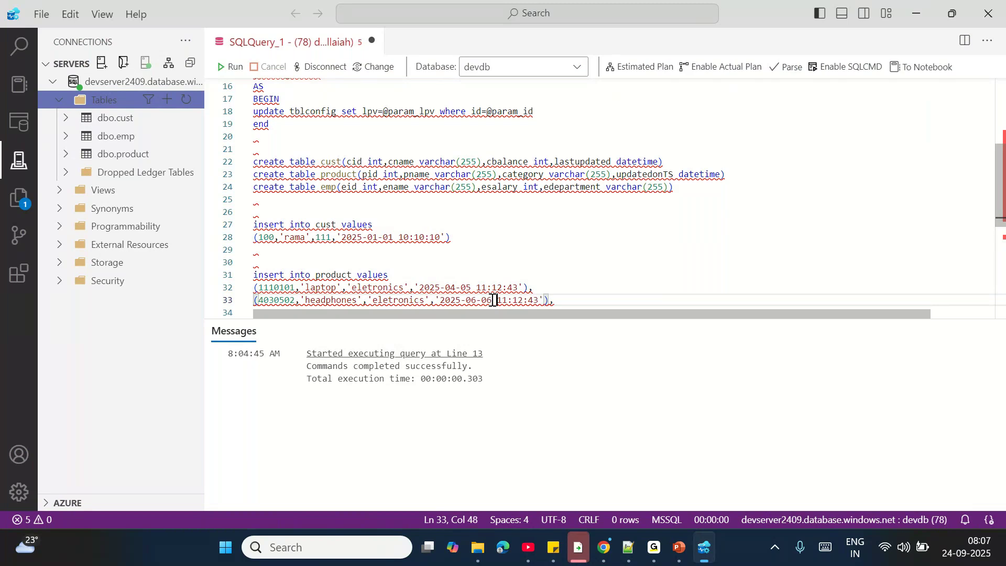
# - Change the time in the headphones row's timestamp to 08:30:45
pyautogui.press('Delete')
pyautogui.press('BackSpace')
pyautogui.write('08')
pyautogui.press('Right')
pyautogui.press('Delete')
pyautogui.press('Delete')
pyautogui.write('30')
pyautogui.press('Right')
pyautogui.press('Delete')
pyautogui.press('Delete')
pyautogui.write('45')
# - Remove the trailing comma after the headphones row to end the product insert statement
pyautogui.click(580, 298)
pyautogui.press('BackSpace')
pyautogui.hotkey('shift', 'Home')
pyautogui.hotkey('shift', 'Up')
pyautogui.hotkey('shift', 'Up')
pyautogui.hotkey('shift', 'Up')
pyautogui.hotkey('shift', 'Up')
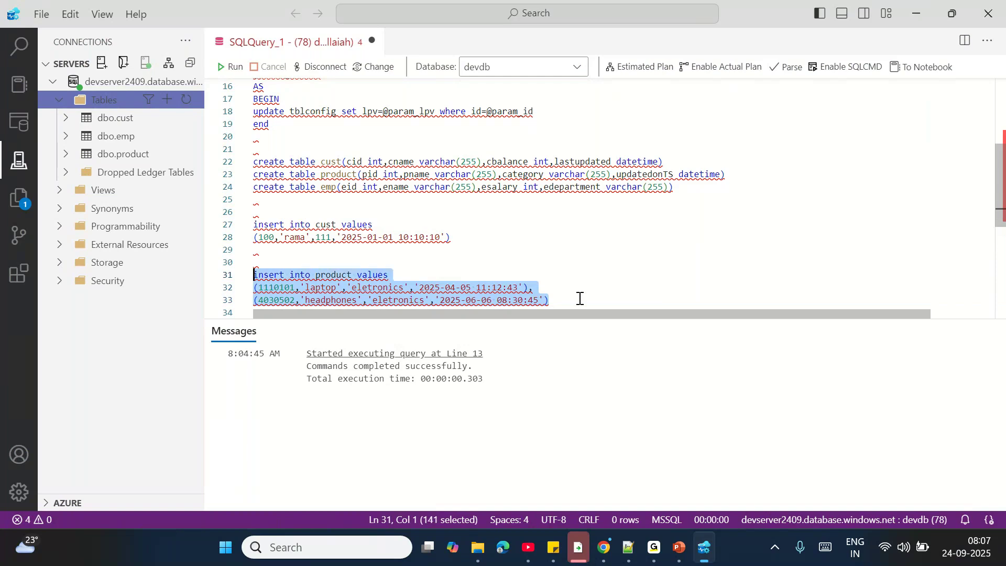
pyautogui.click(580, 299)
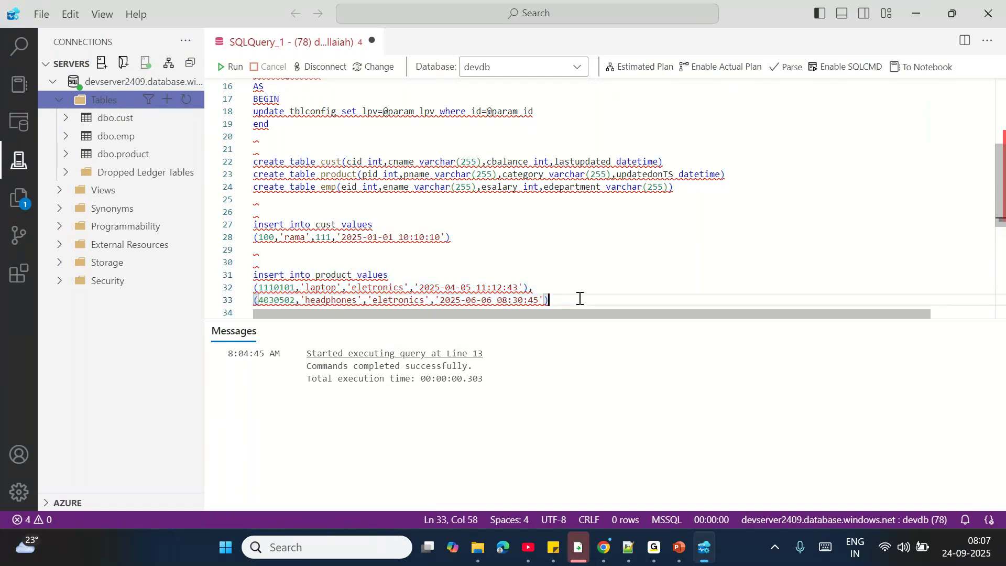
# - Begin an 'insert into emp VALUES' statement below the product insert, leaving one blank line between them
pyautogui.press('Return')
pyautogui.press('Return')
pyautogui.write('insert ')
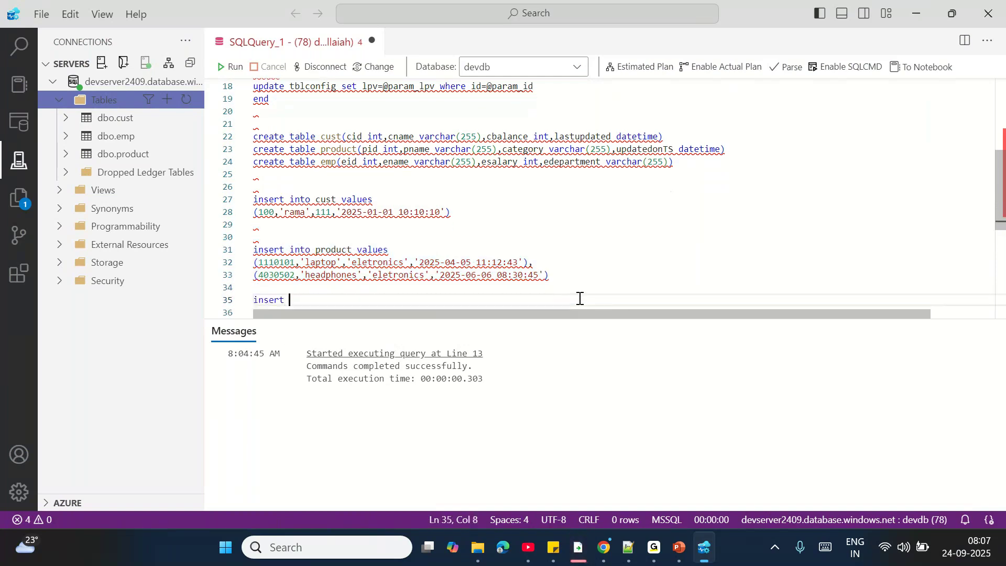
pyautogui.write('into emp values')
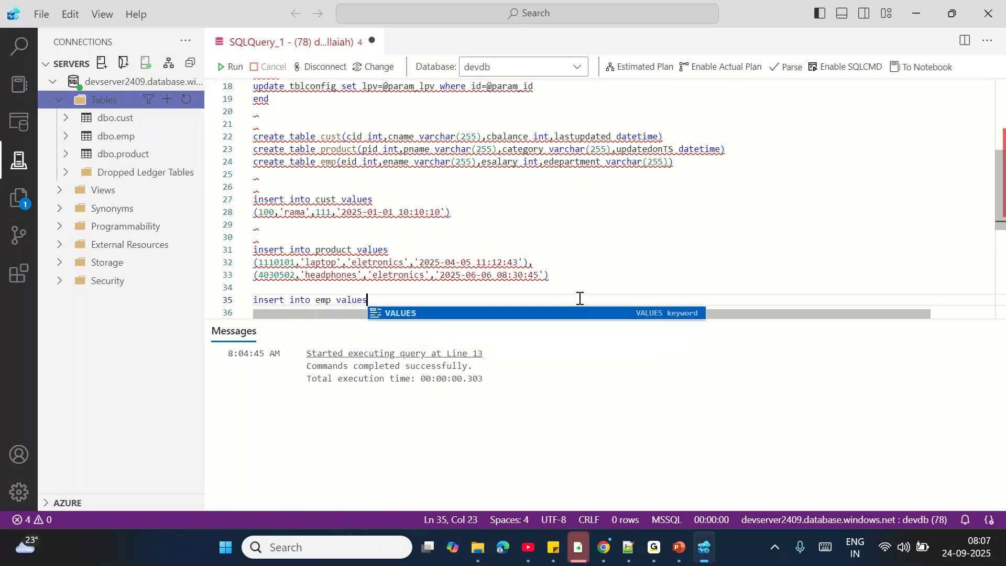
pyautogui.press('Tab')
pyautogui.write('(')
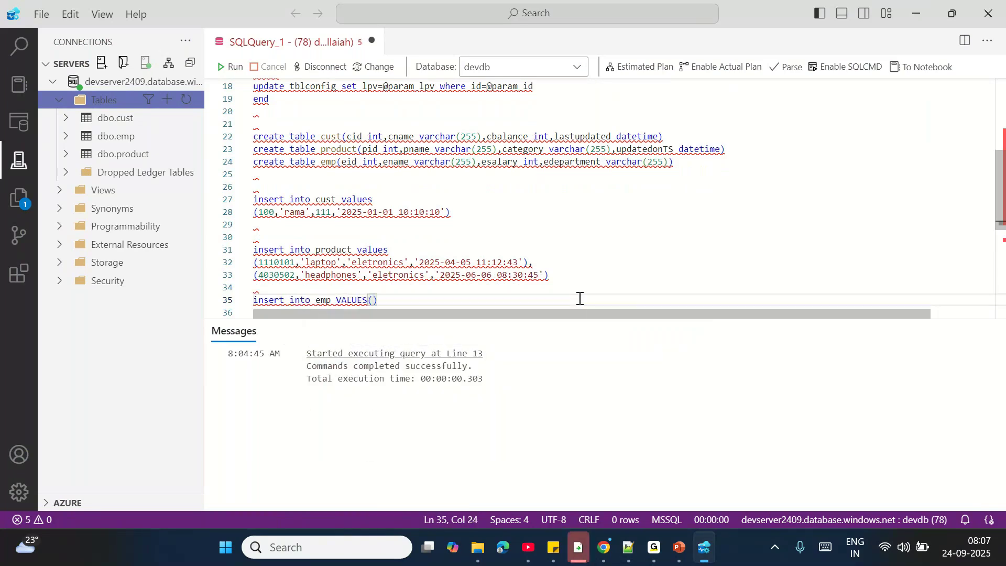
pyautogui.press('BackSpace')
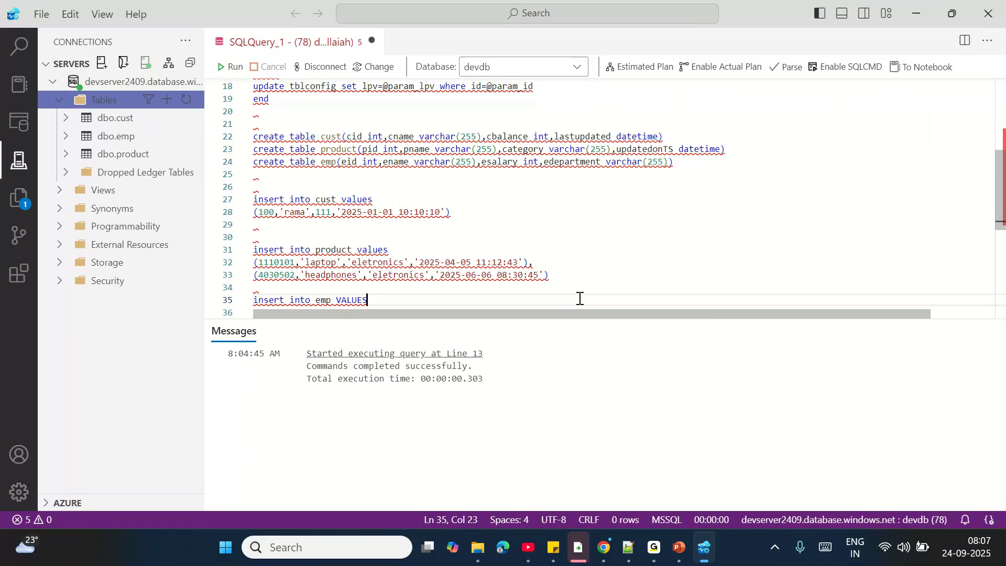
# - Add the first emp row with eid 1, an employee first name, salary 1000 and department 'developer'
pyautogui.press('Return')
pyautogui.write("(1,'")
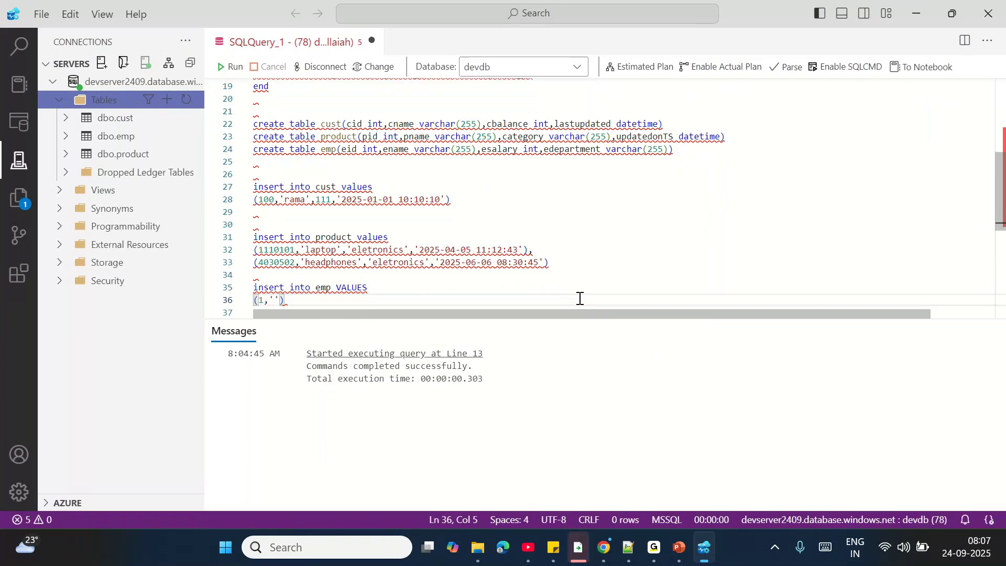
pyautogui.write("siva',1000,")
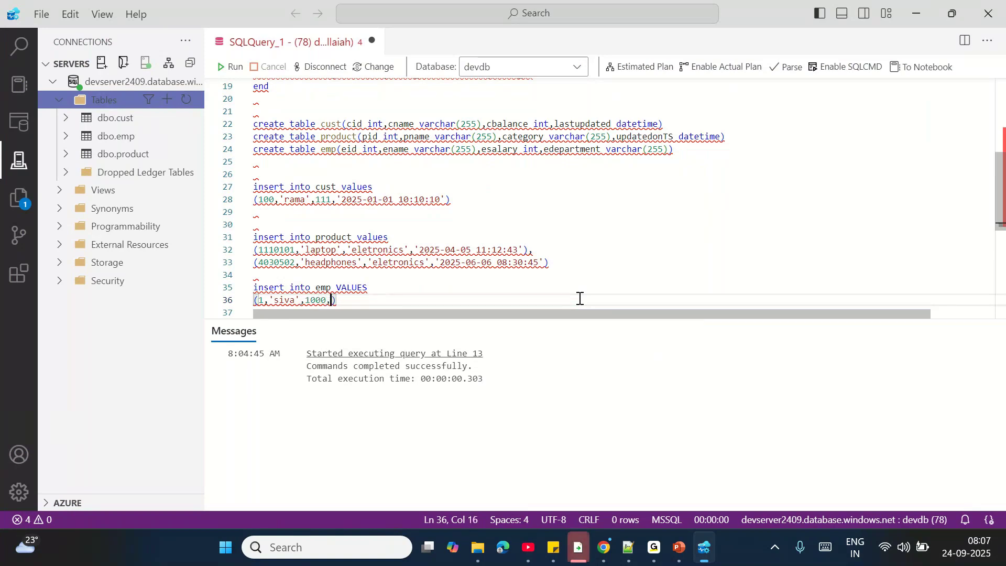
pyautogui.write("'")
pyautogui.write('develop')
pyautogui.write('er')
pyautogui.press('End')
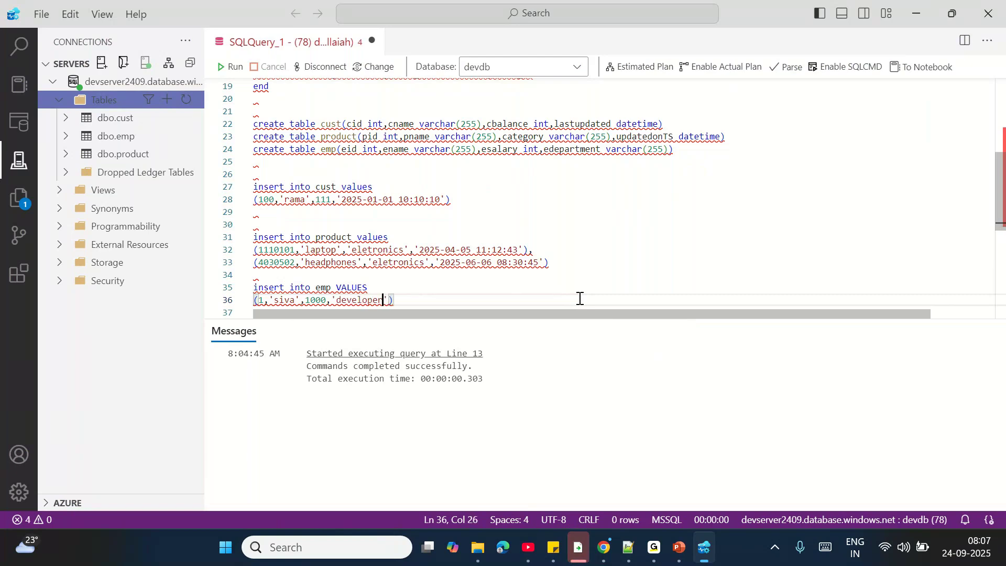
# - Put a comma after the first emp row and duplicate that row twice on the lines below
pyautogui.write(',')
pyautogui.hotkey('shift', 'Home')
pyautogui.hotkey('ctrl', 'c')
pyautogui.click(581, 298)
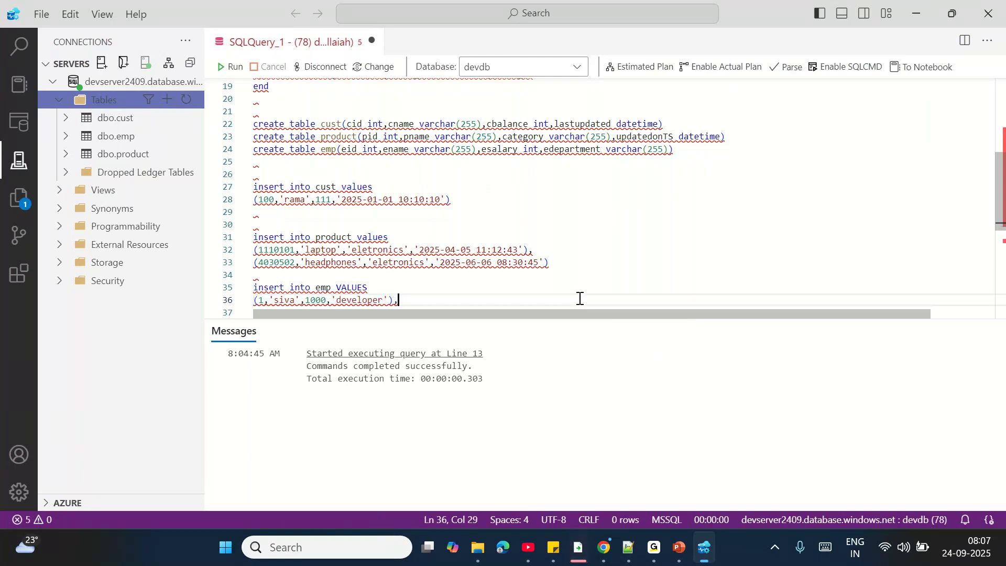
pyautogui.press('Return')
pyautogui.hotkey('ctrl', 'v')
pyautogui.press('Return')
pyautogui.hotkey('ctrl', 'v')
# - Set the eid values of the two duplicated emp rows to 2 and 3
pyautogui.click(265, 287)
pyautogui.press('BackSpace')
pyautogui.write('2')
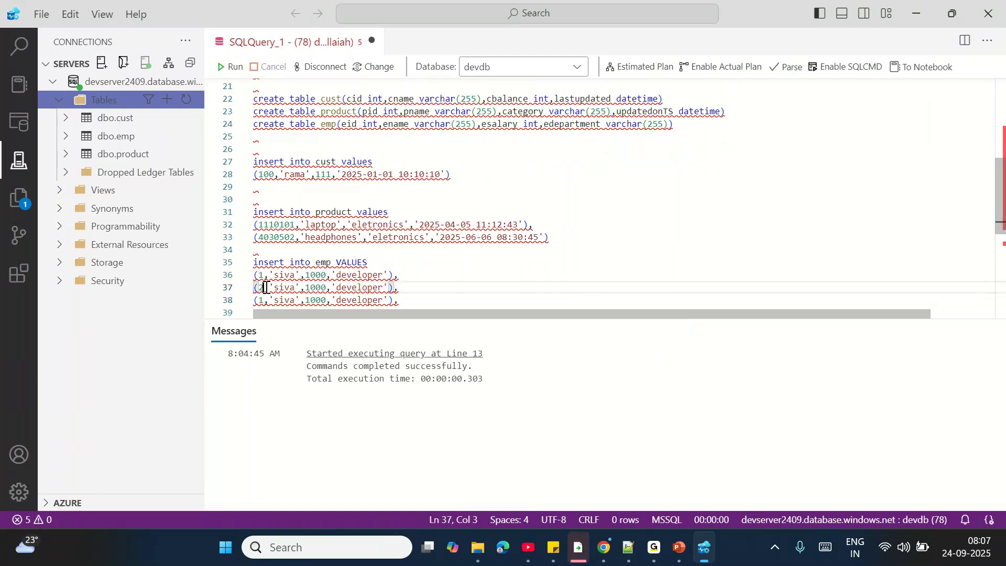
pyautogui.press('Down')
pyautogui.press('BackSpace')
pyautogui.write('3')
# - Replace the employee names in the second and third emp rows with two different first names
pyautogui.doubleClick(291, 287)
pyautogui.write('rudra')
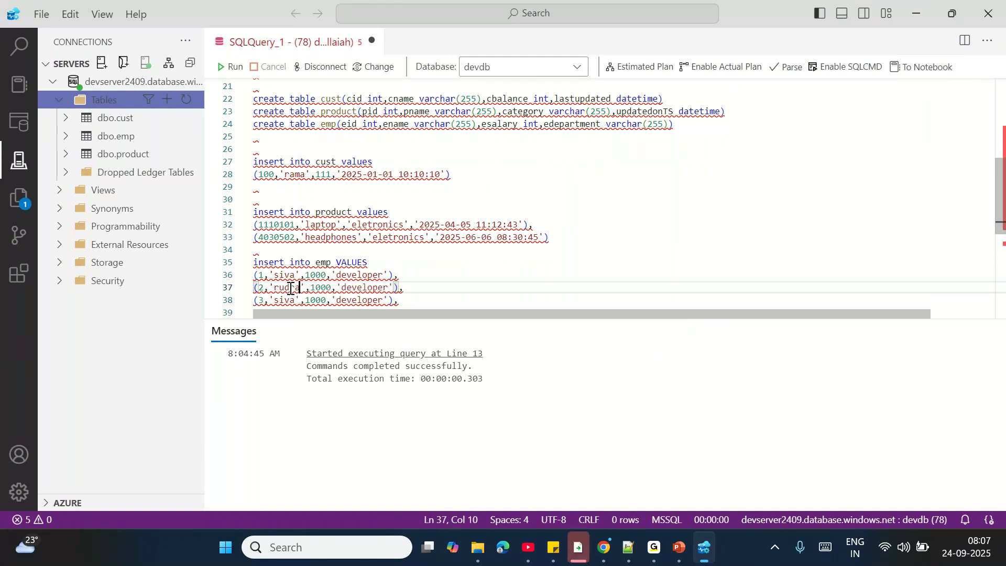
pyautogui.doubleClick(290, 300)
pyautogui.write('karthik')
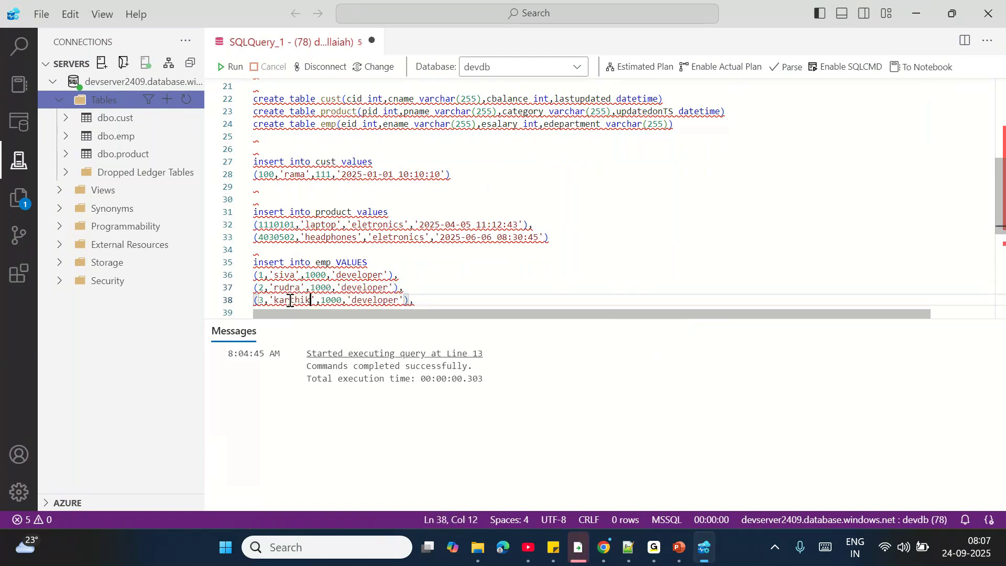
# - Set the salary to 2000 in the second emp row and to 3000 in the third emp row of the insert statement
pyautogui.click(312, 291)
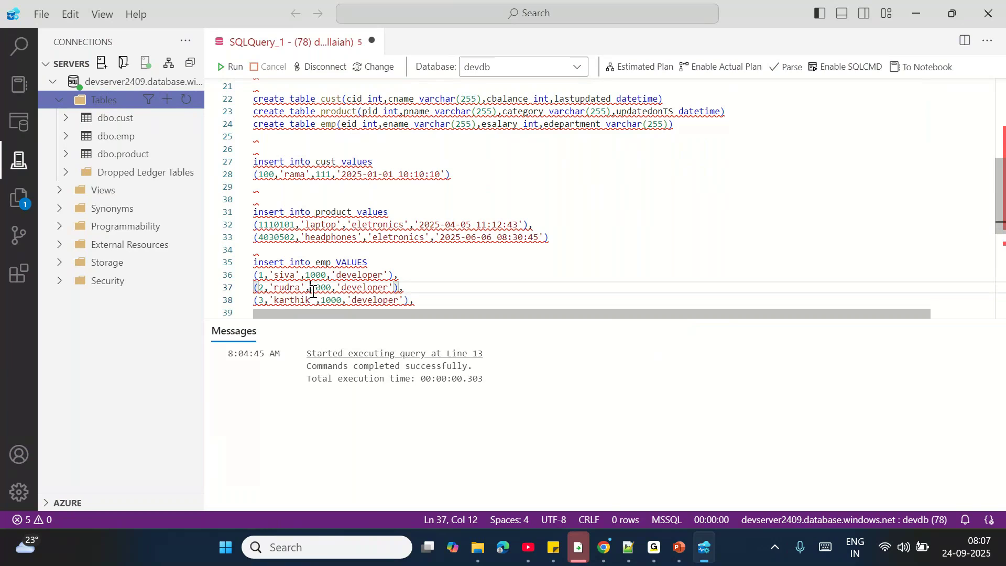
pyautogui.press('Delete')
pyautogui.write('2')
pyautogui.press('Down')
pyautogui.press('Right')
pyautogui.press('Delete')
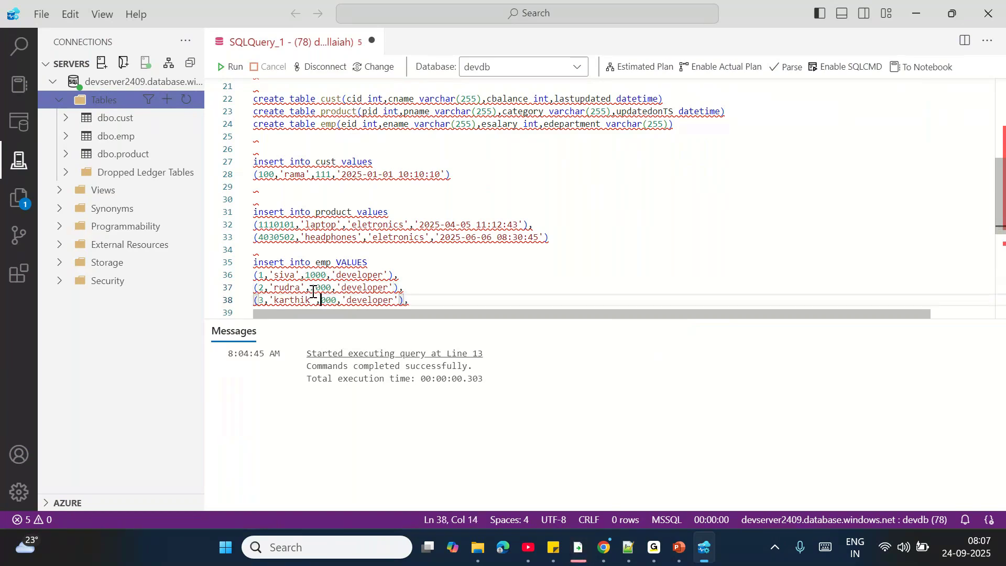
pyautogui.write('3')
# - Replace the department in the second emp row with 'Architect', spelled correctly
pyautogui.doubleClick(358, 287)
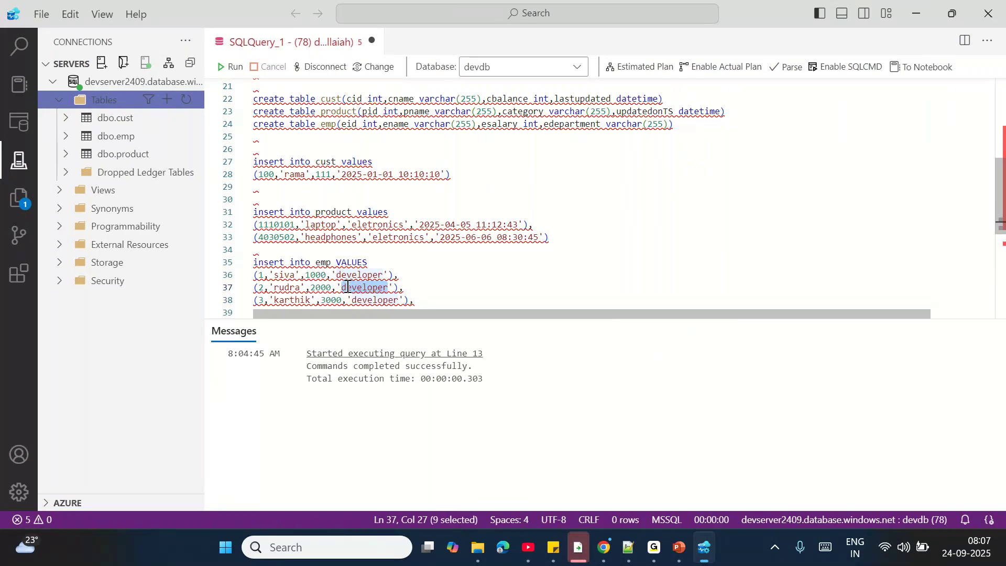
pyautogui.press('Delete')
pyautogui.write('A')
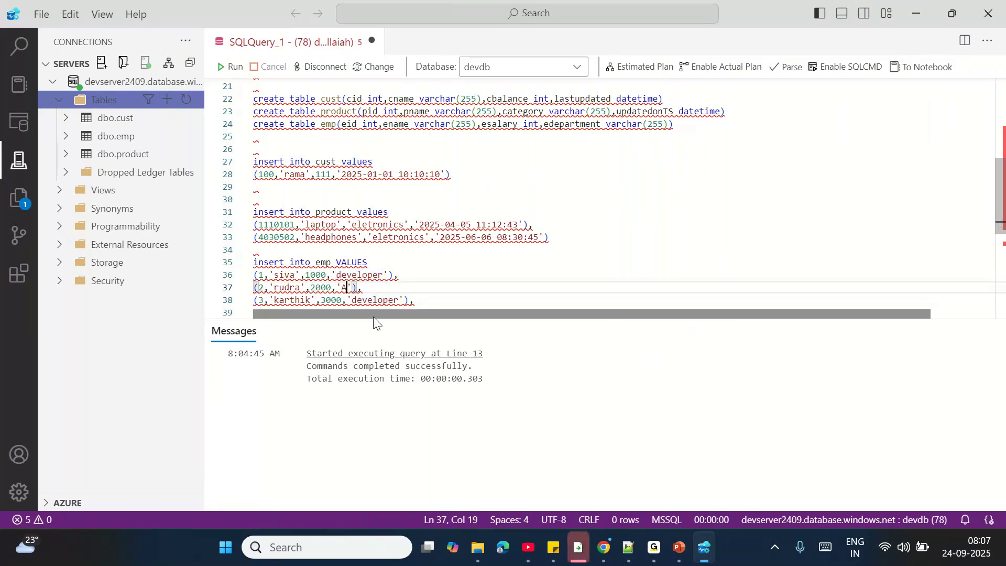
pyautogui.write('rchitect')
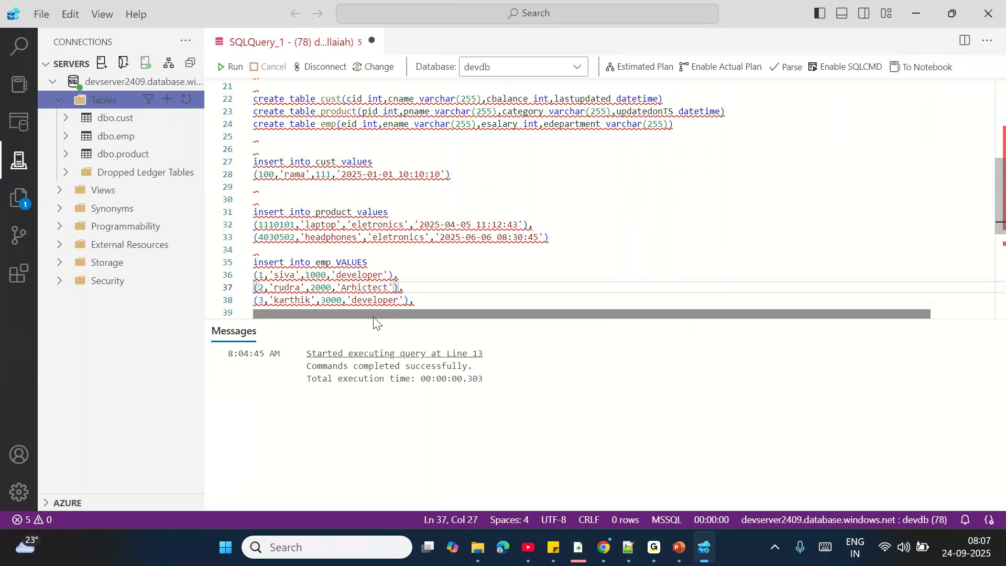
pyautogui.click(354, 289)
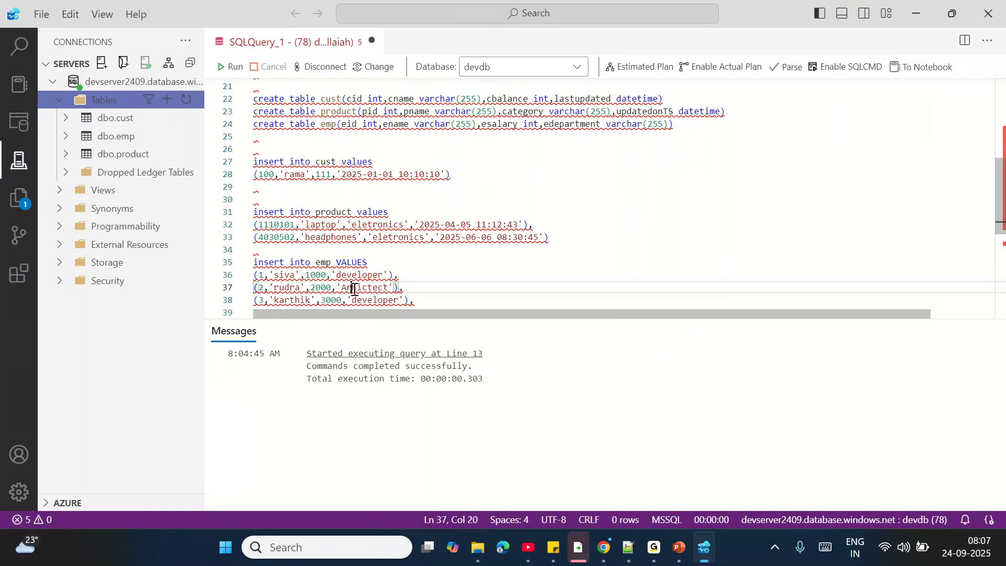
pyautogui.click(367, 288)
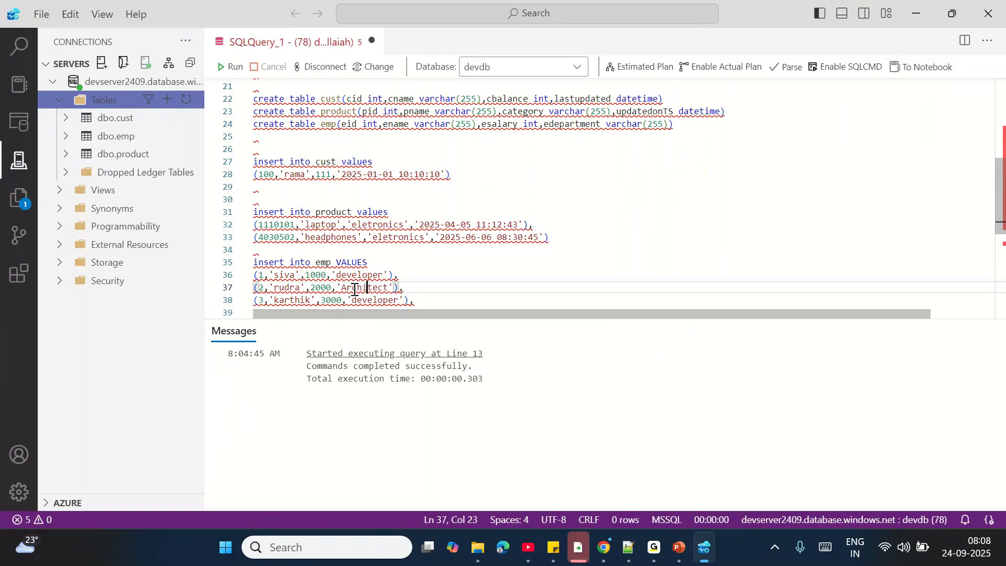
# - Replace the department in the third emp row with 'Tester'
pyautogui.doubleClick(373, 300)
pyautogui.write('T')
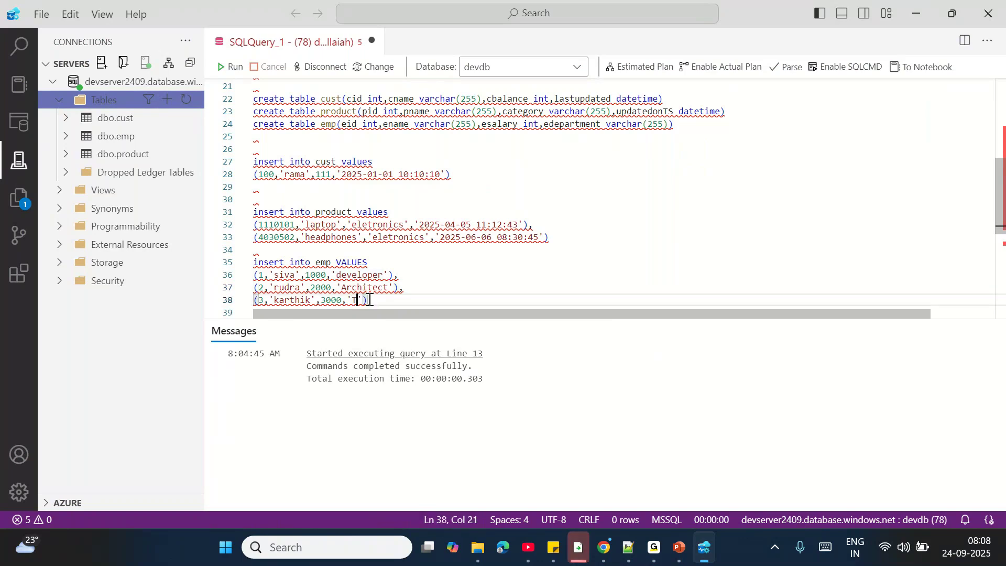
pyautogui.write('es')
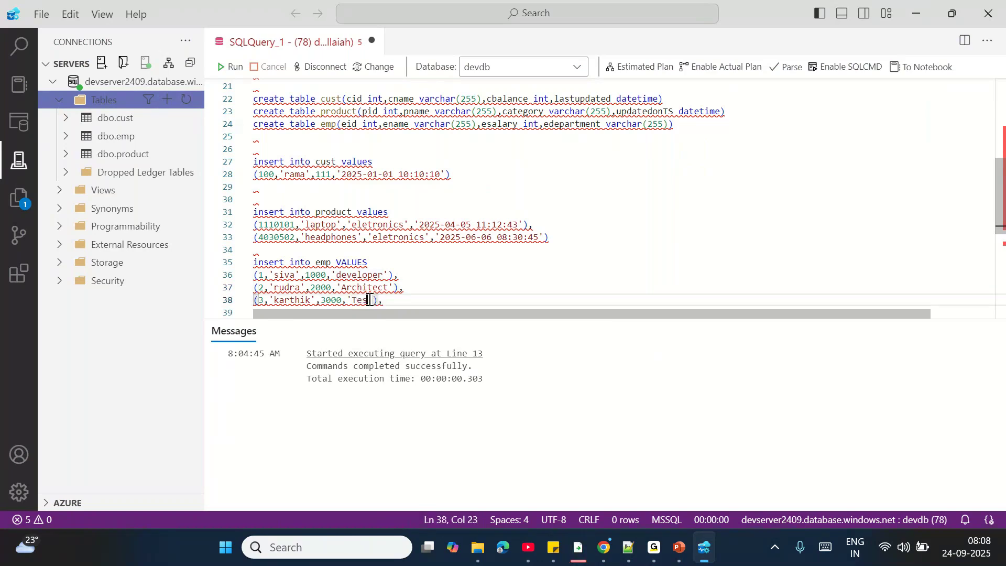
pyautogui.write('ter')
# - Remove the trailing comma after the third emp row and run only the cust, product and emp insert statements
pyautogui.click(398, 300)
pyautogui.press('BackSpace')
pyautogui.moveTo(398, 300); pyautogui.dragTo(248, 158)
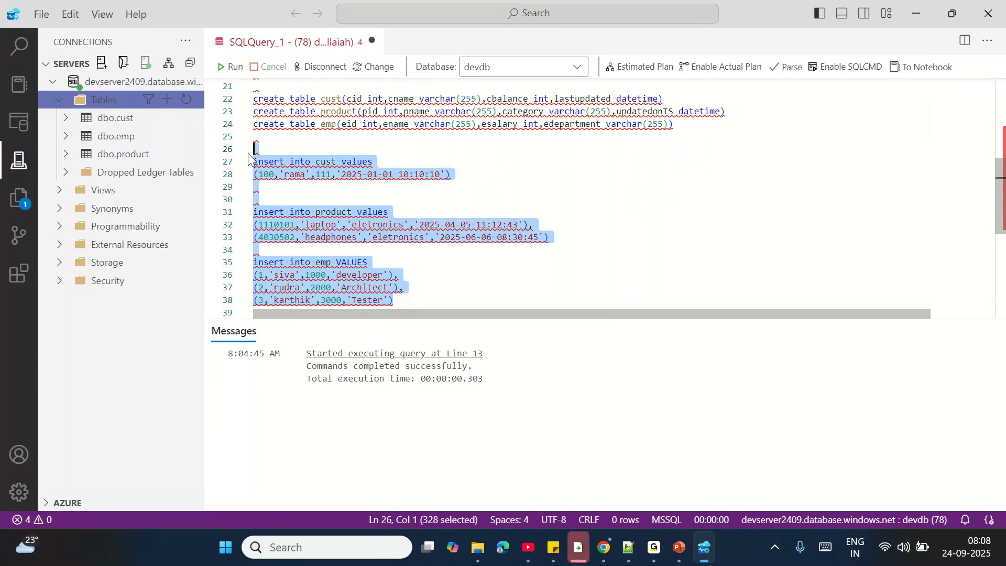
pyautogui.click(234, 67)
# - Add the query "select * from cust;" a few lines below the insert statements
pyautogui.scroll(-2, 417, 231)
pyautogui.click(417, 230)
pyautogui.press('Return')
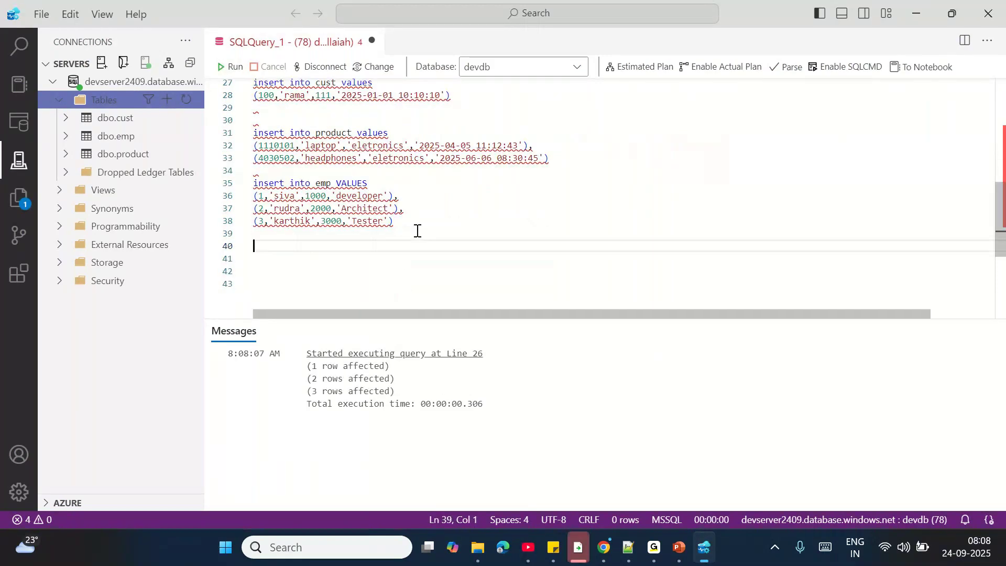
pyautogui.press('Return')
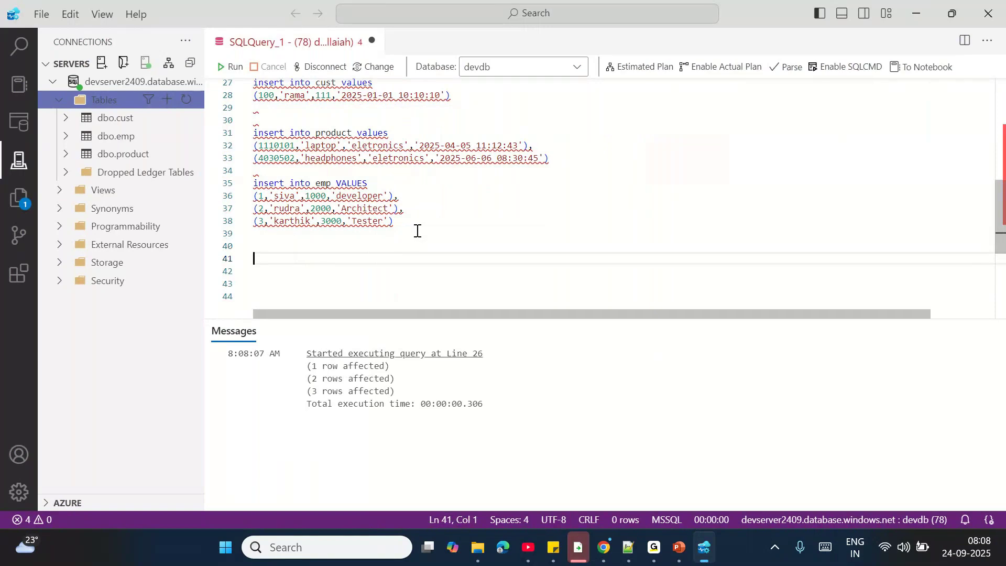
pyautogui.write('select * ')
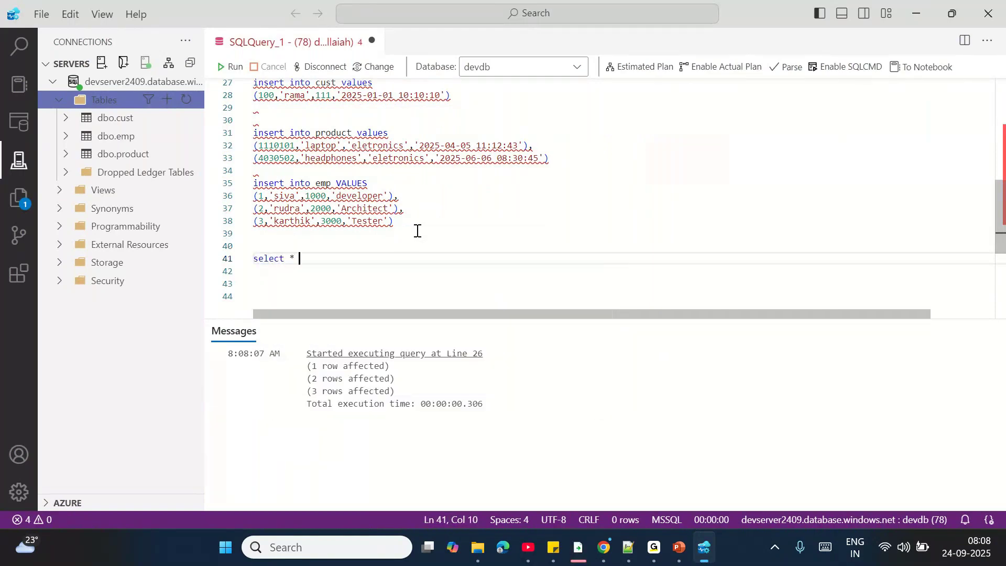
pyautogui.write('from cu')
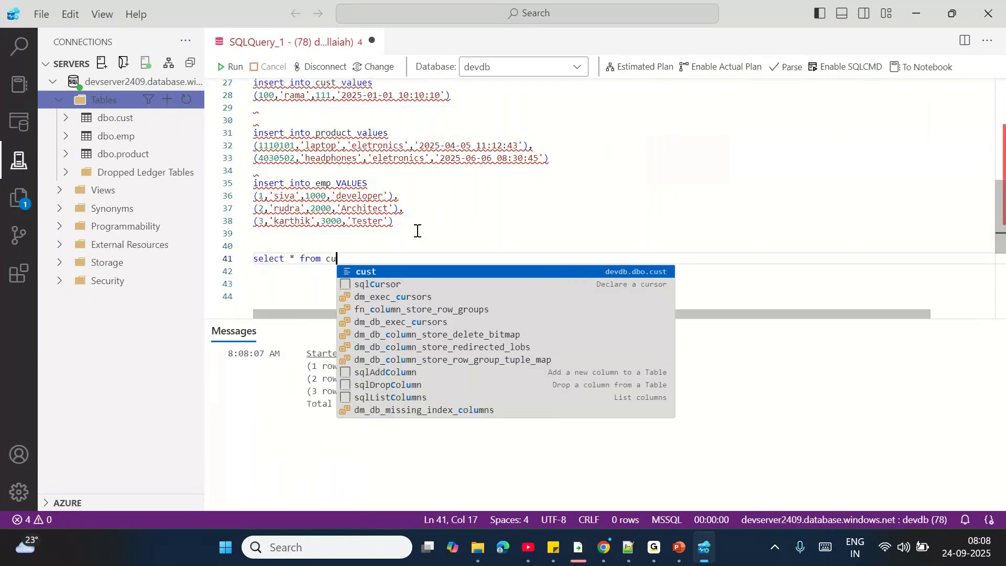
pyautogui.write('st;')
pyautogui.press('Return')
# - Add the queries "select * from product;" and "select * from emp;" on separate lines below the cust query
pyautogui.write('select ')
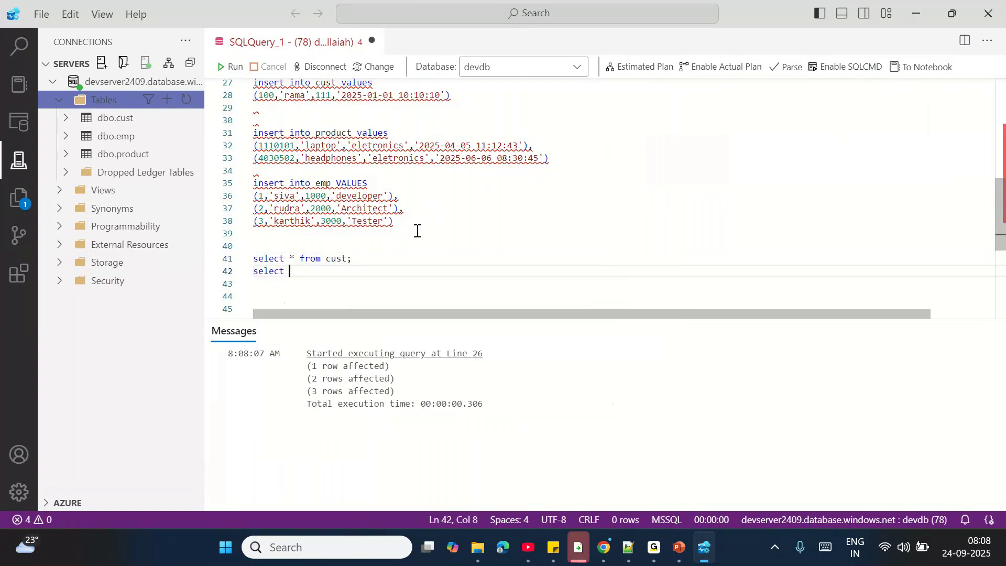
pyautogui.write('* from prod')
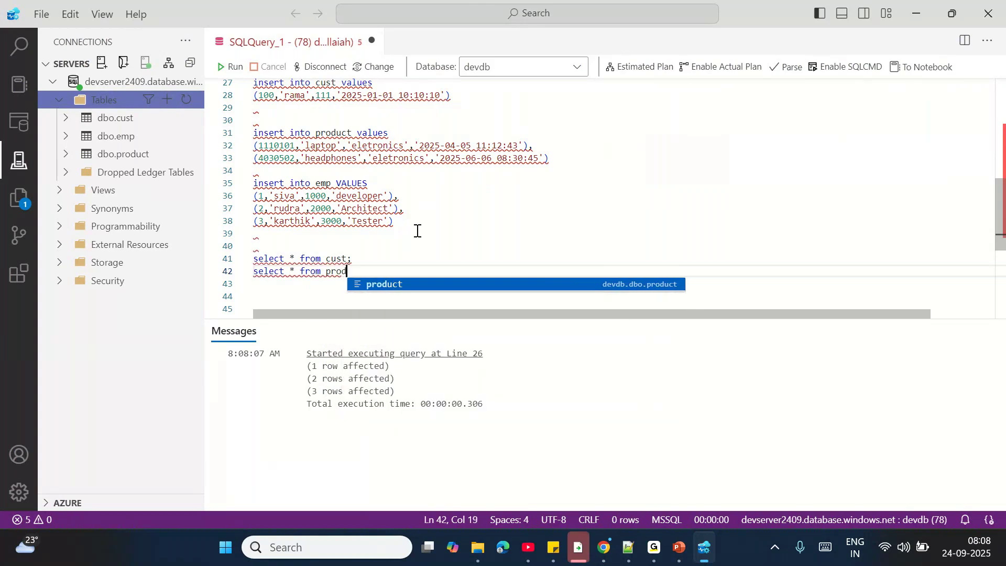
pyautogui.write('uct;')
pyautogui.press('Return')
pyautogui.write('s')
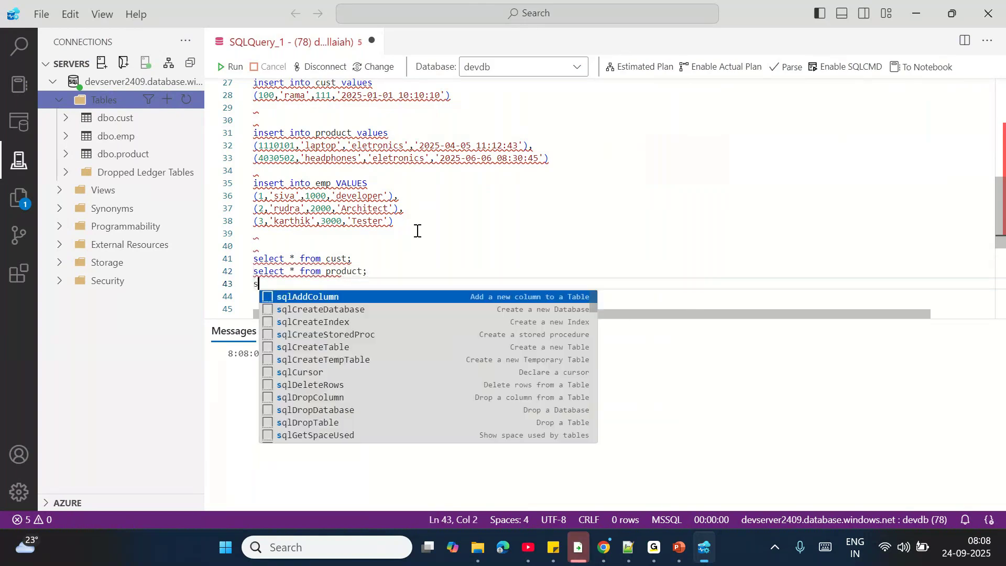
pyautogui.write('elect * from em')
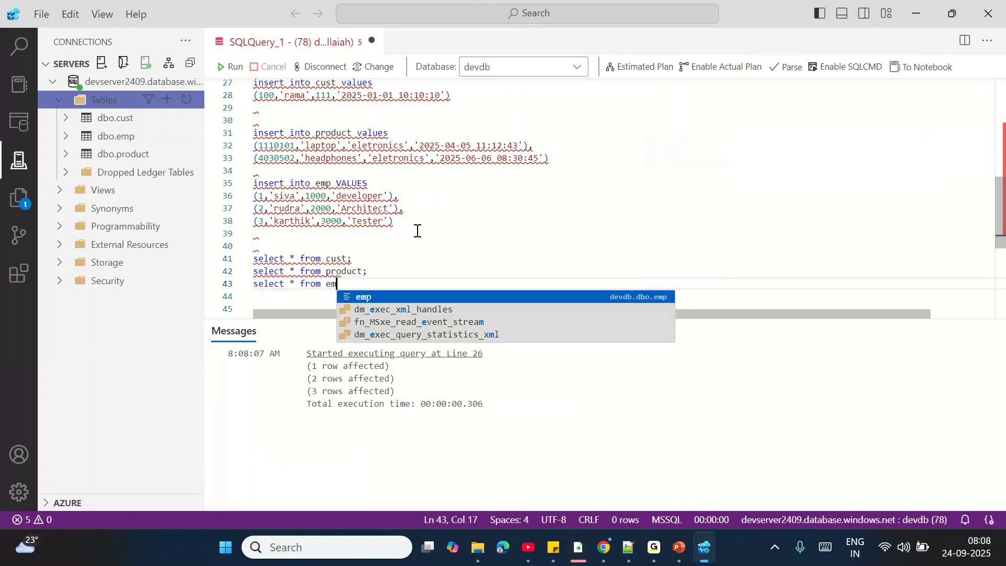
pyautogui.write('p;')
# - Run only the three select queries and adjust the results area's height to view all returned tables
pyautogui.moveTo(366, 283); pyautogui.dragTo(254, 259)
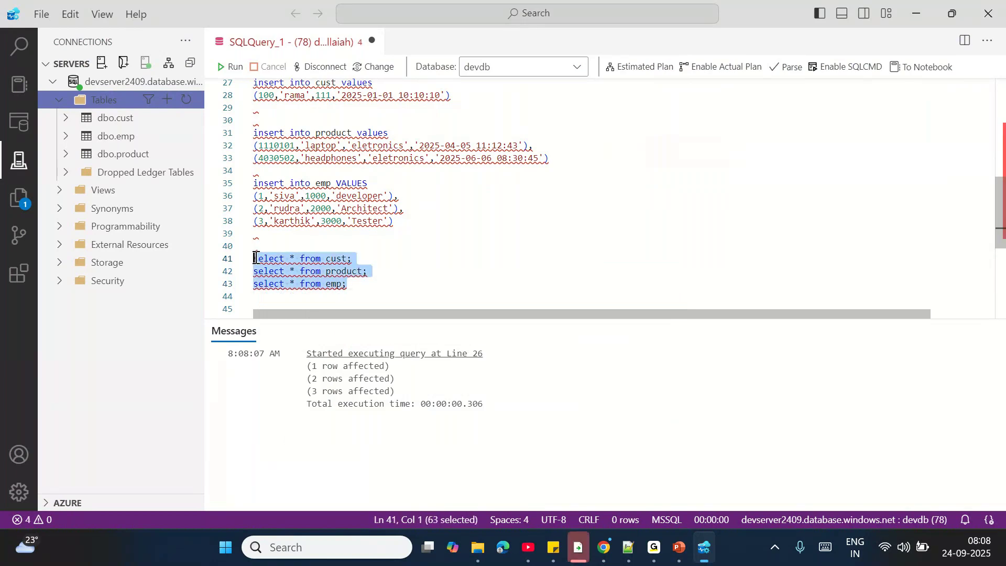
pyautogui.click(231, 67)
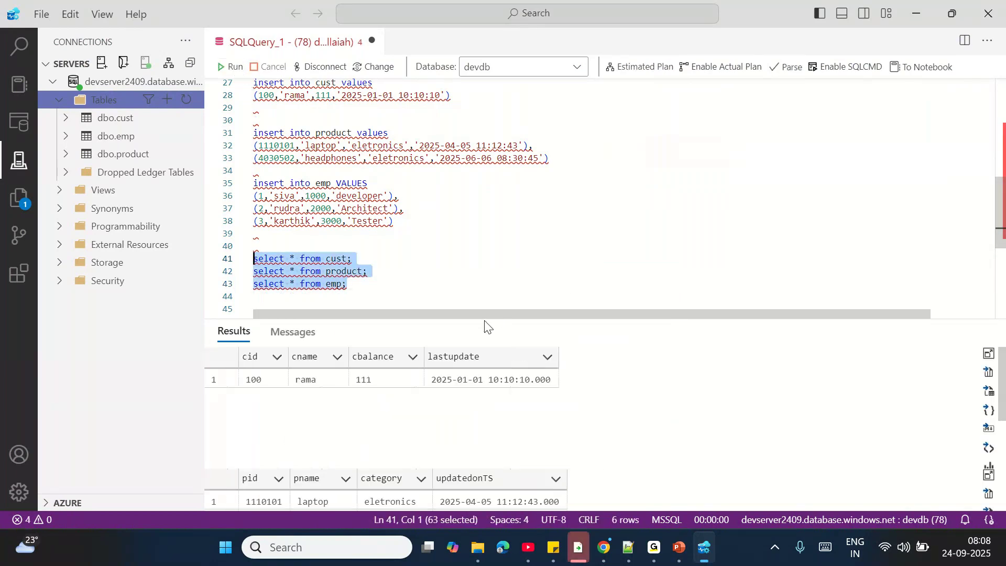
pyautogui.moveTo(481, 317); pyautogui.dragTo(449, 101)
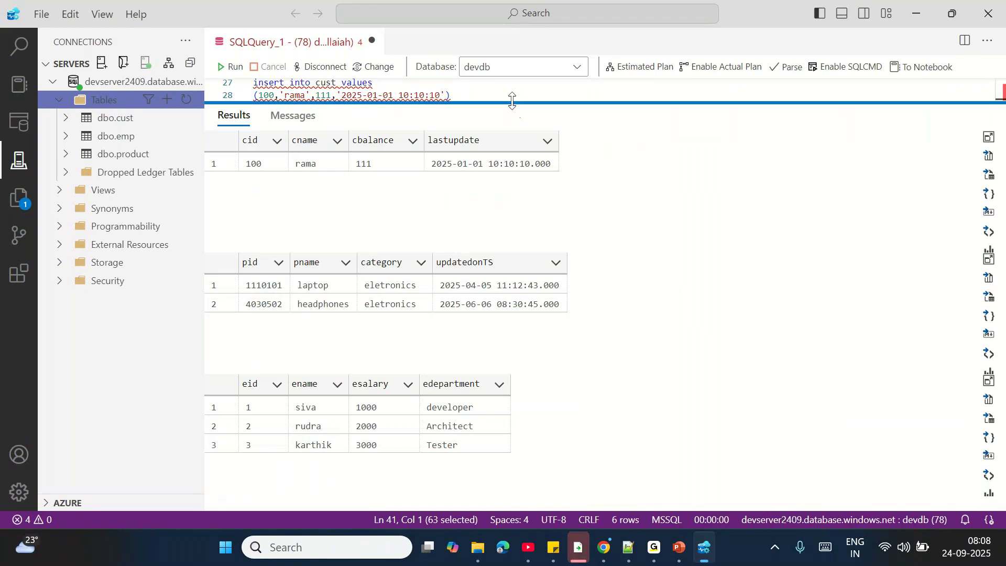
pyautogui.moveTo(512, 111); pyautogui.dragTo(514, 228)
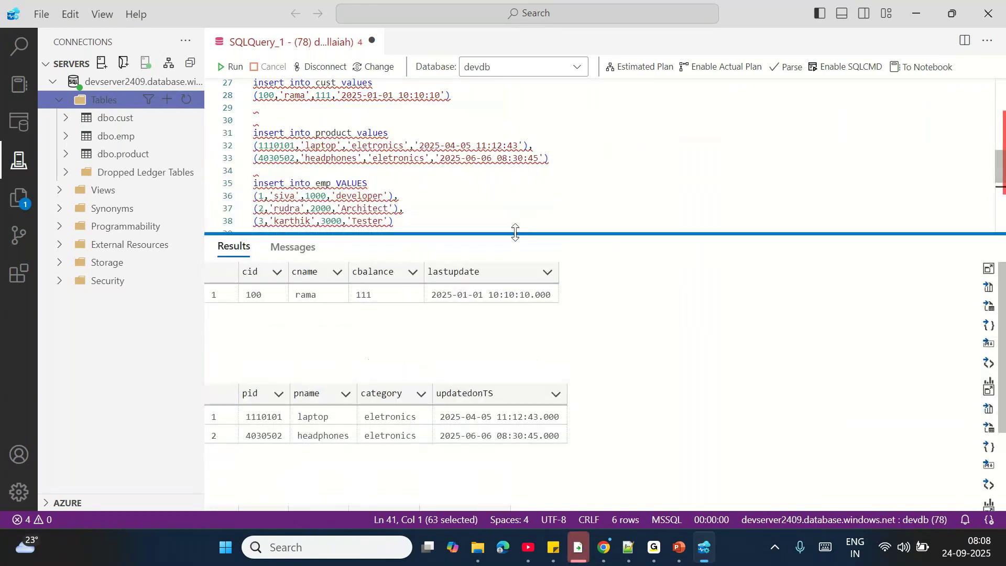
# - Duplicate the emp select query onto a new line and change its table to tblconfig
pyautogui.scroll(8, 507, 207)
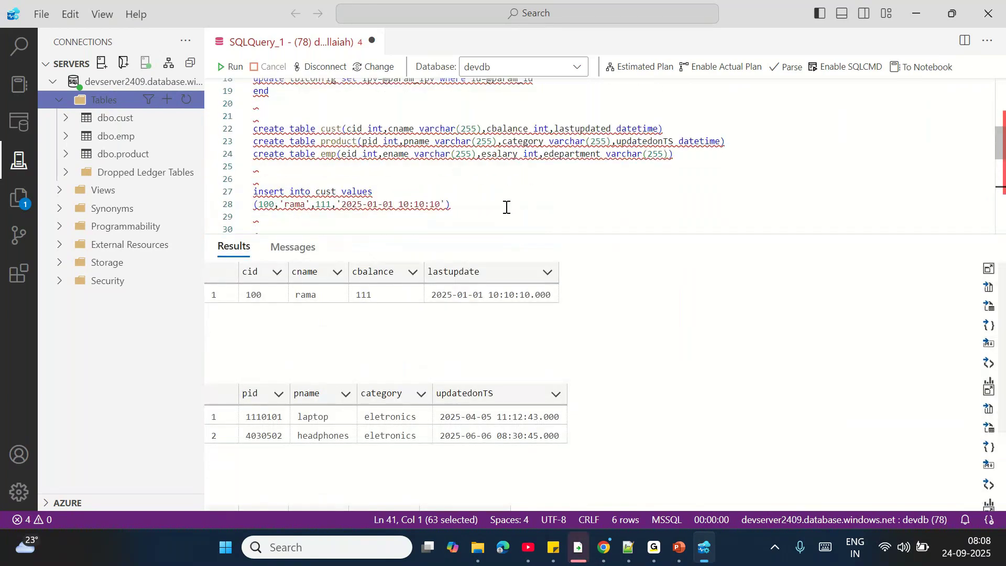
pyautogui.scroll(-6, 506, 207)
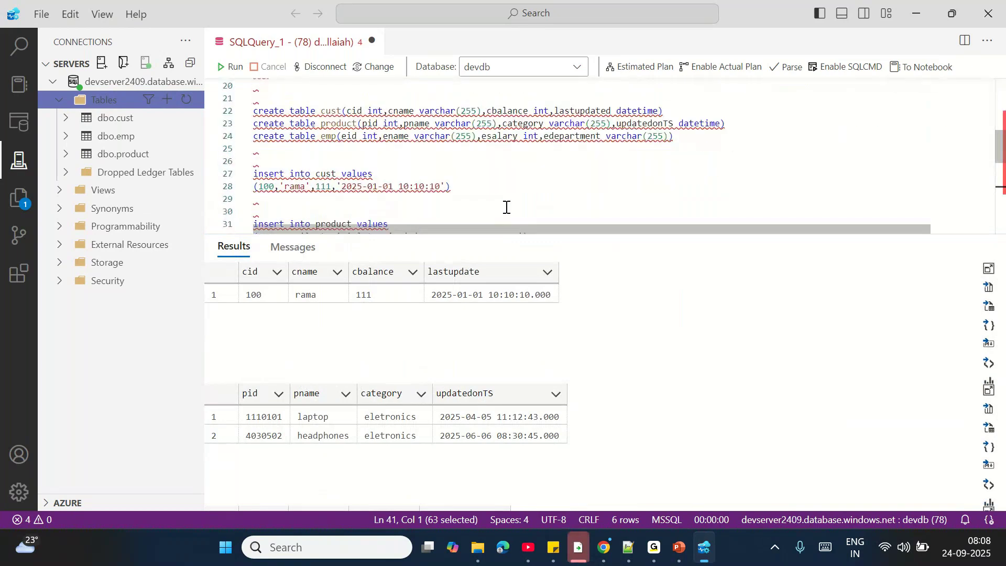
pyautogui.scroll(-7, 507, 207)
pyautogui.click(352, 98)
pyautogui.hotkey('shift', 'Home')
pyautogui.hotkey('ctrl', 'c')
pyautogui.press('End')
pyautogui.press('Return')
pyautogui.hotkey('ctrl', 'v')
pyautogui.doubleClick(333, 111)
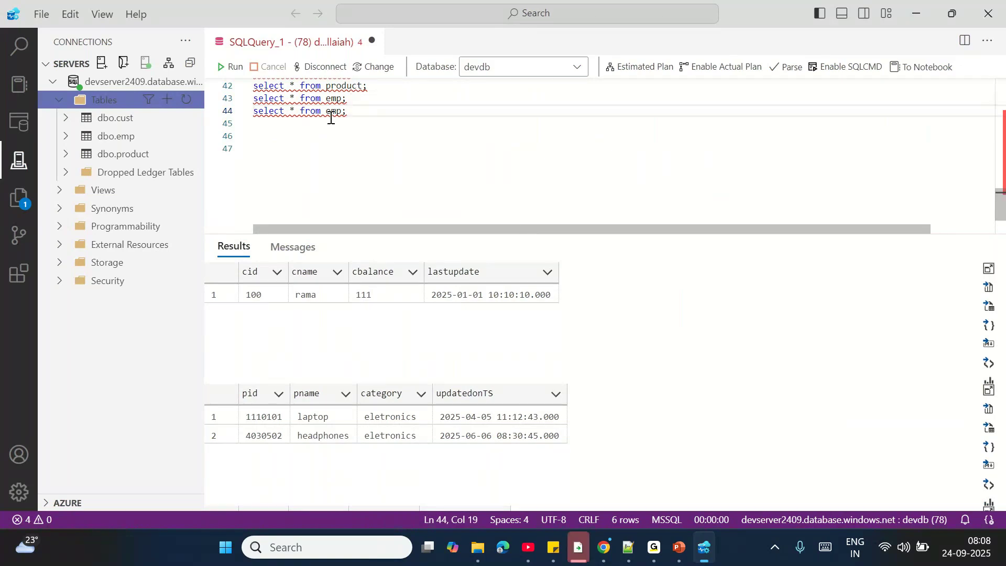
pyautogui.write('tblconfig')
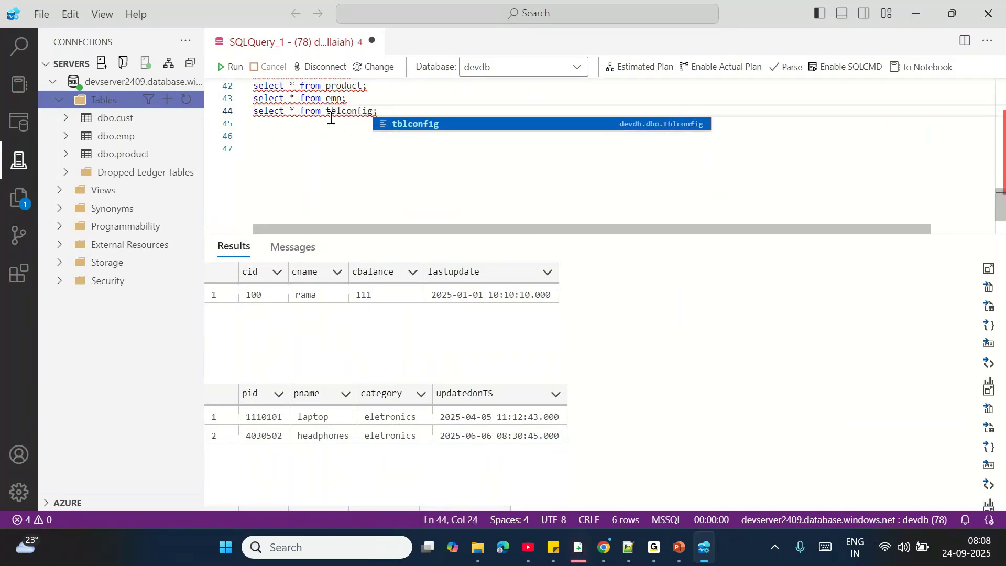
# - Run the four select queries together and enlarge the results area to nearly full height
pyautogui.scroll(1, 330, 119)
pyautogui.moveTo(377, 123); pyautogui.dragTo(251, 89)
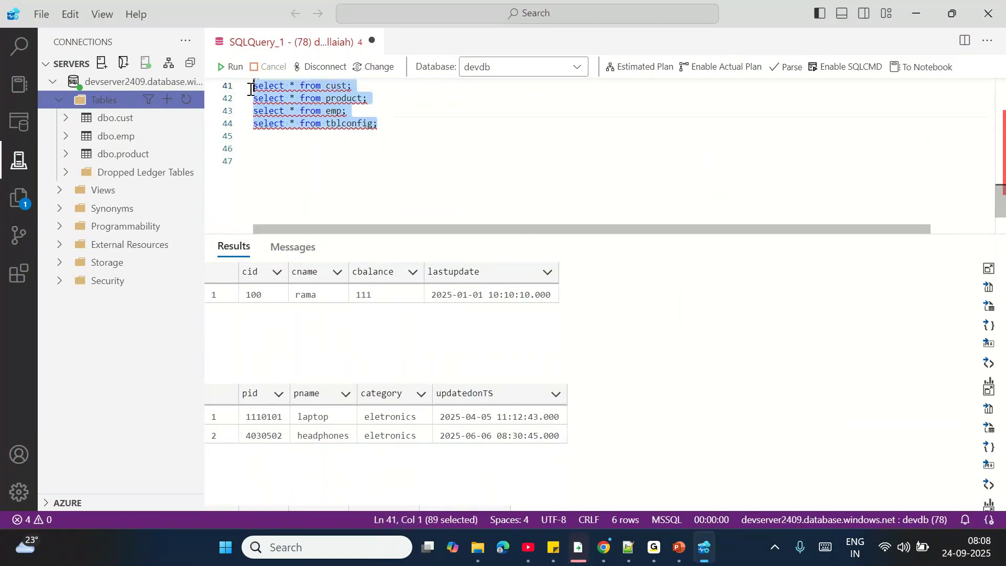
pyautogui.click(231, 66)
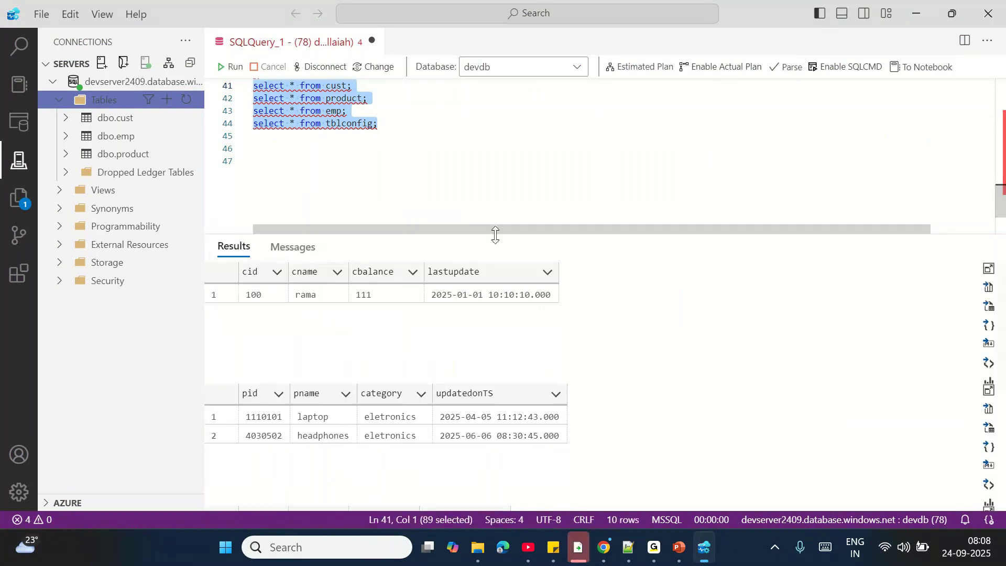
pyautogui.moveTo(493, 232); pyautogui.dragTo(469, 98)
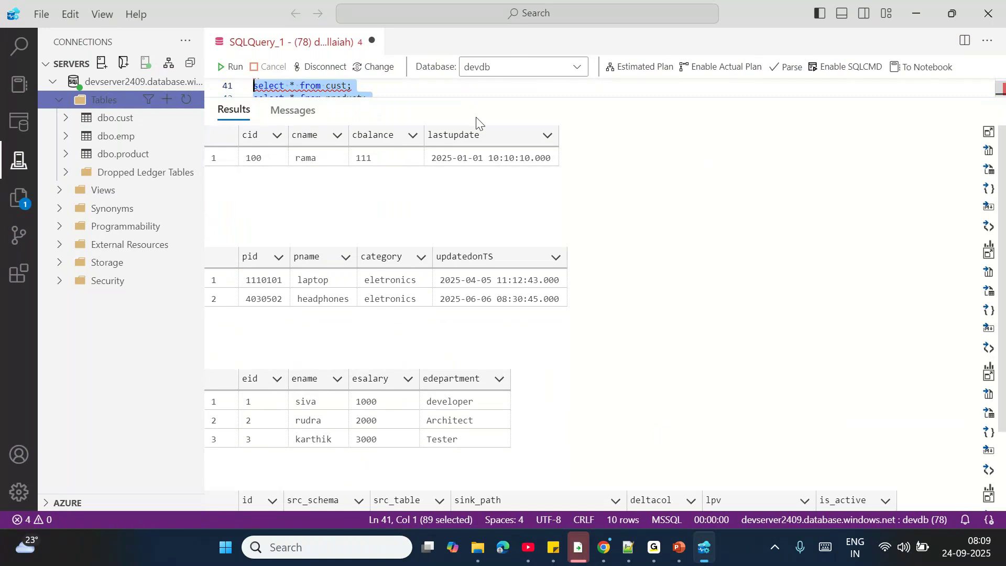
pyautogui.moveTo(472, 97); pyautogui.dragTo(473, 87)
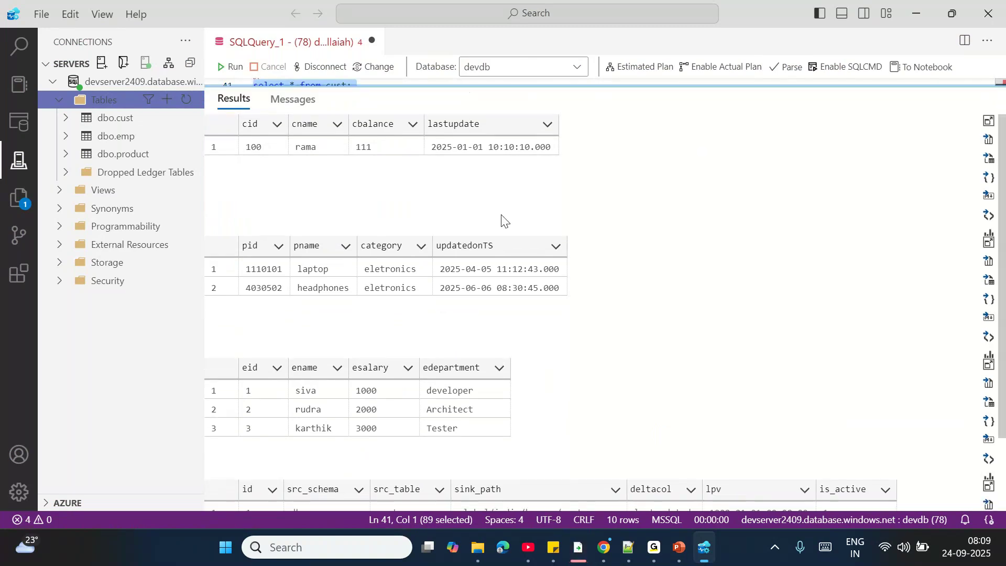
# - Examine the tblconfig results, selecting the lpv values of the product and emp rows
pyautogui.scroll(-3, 568, 430)
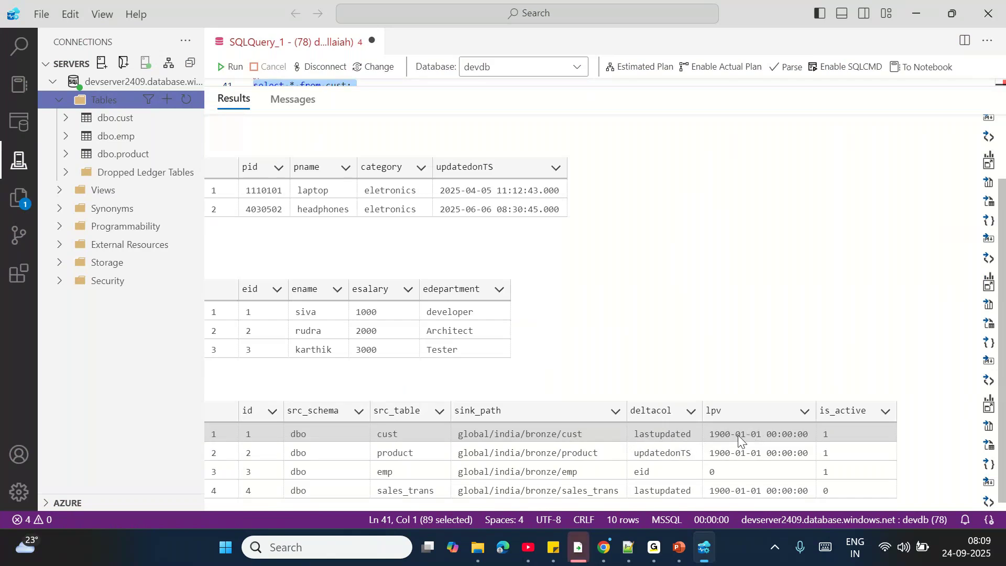
pyautogui.scroll(1, 577, 304)
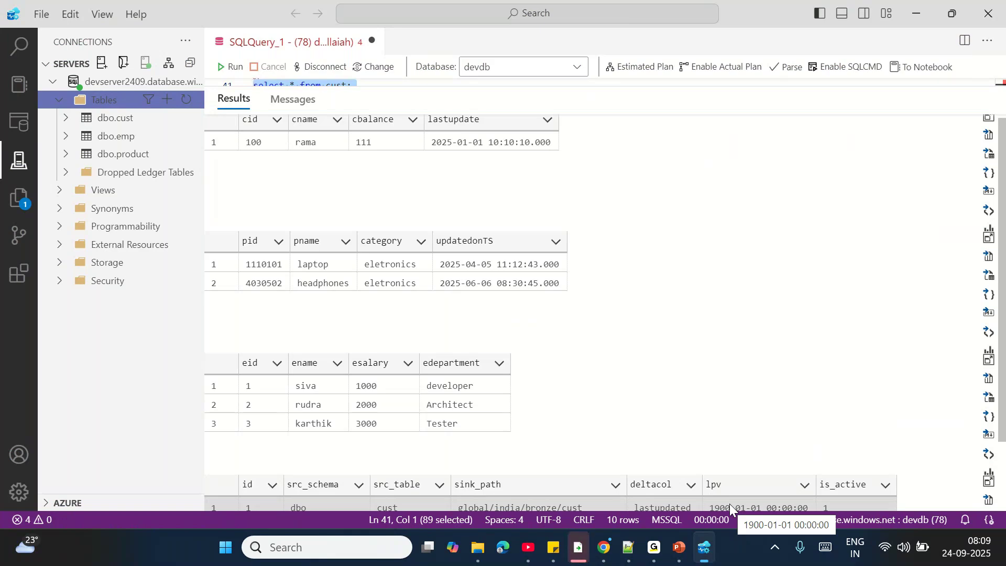
pyautogui.scroll(-1, 730, 504)
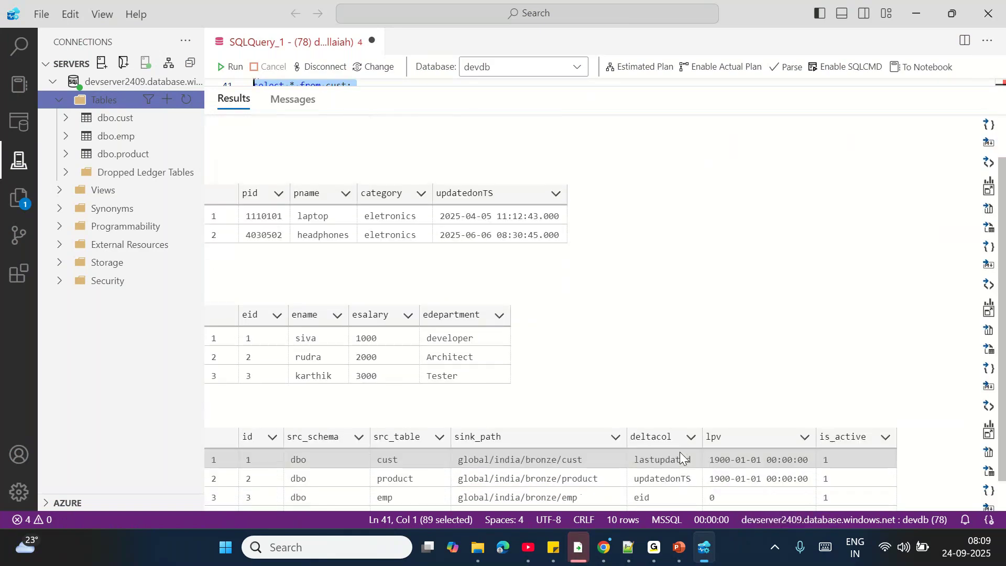
pyautogui.click(718, 479)
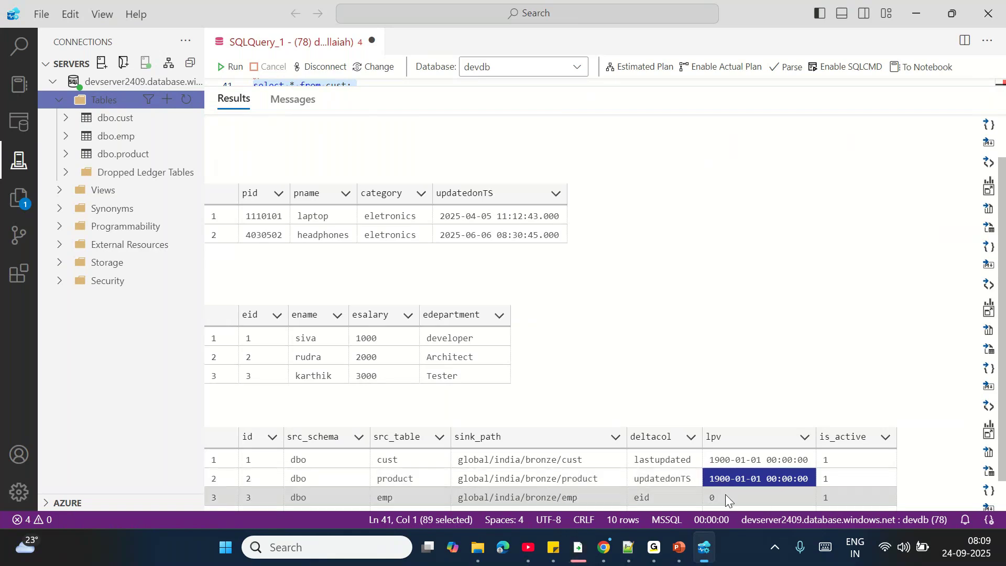
pyautogui.click(724, 496)
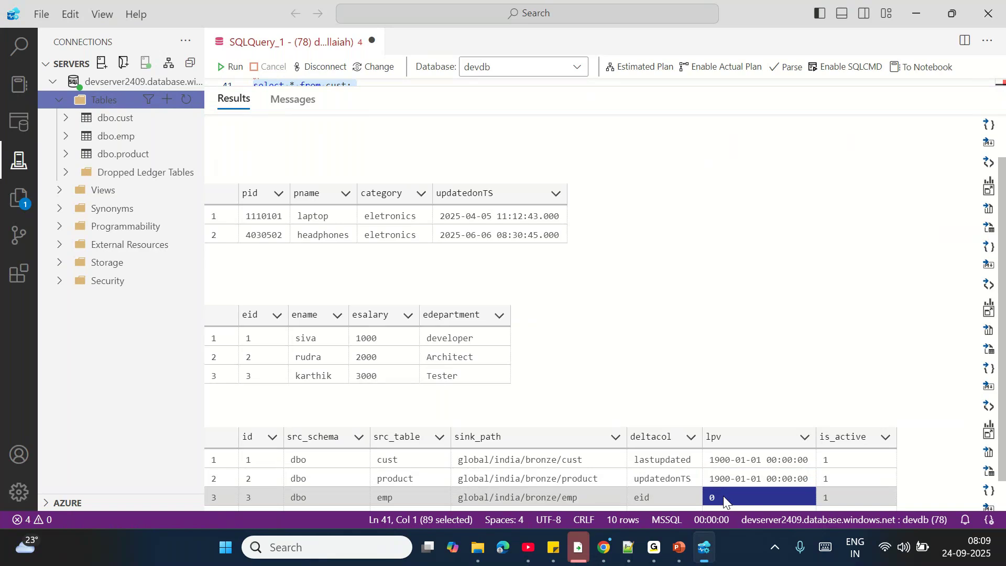
# - Switch to the Azure portal in Chrome and open the cloudpandithdevadls storage account from its completed deployment
pyautogui.click(604, 547)
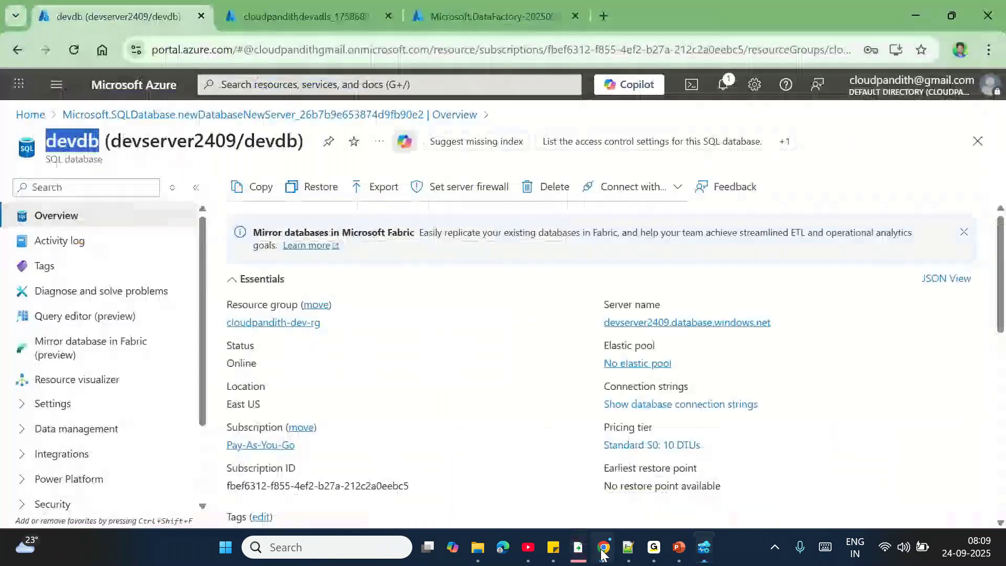
pyautogui.click(278, 3)
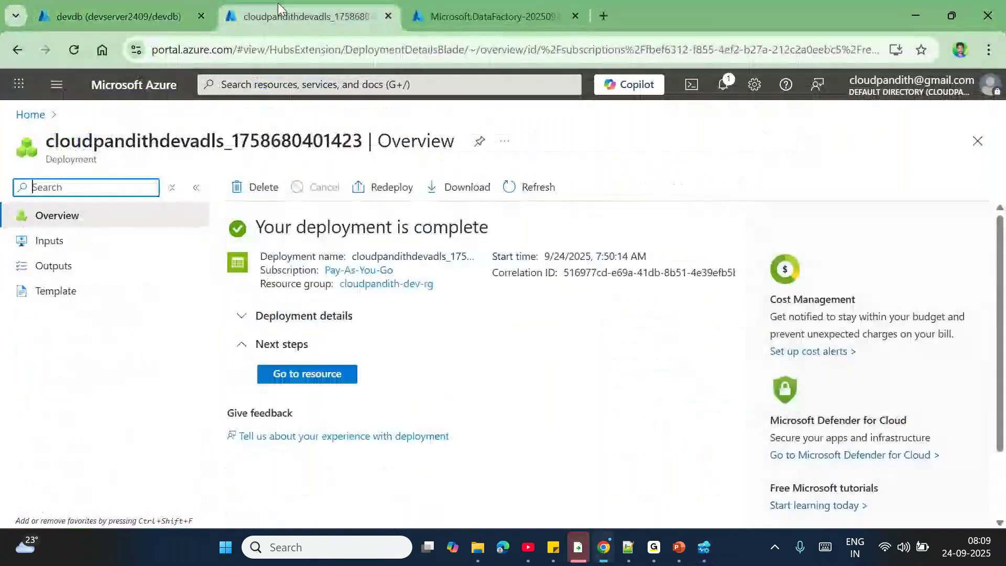
pyautogui.click(312, 375)
pyautogui.click(467, 12)
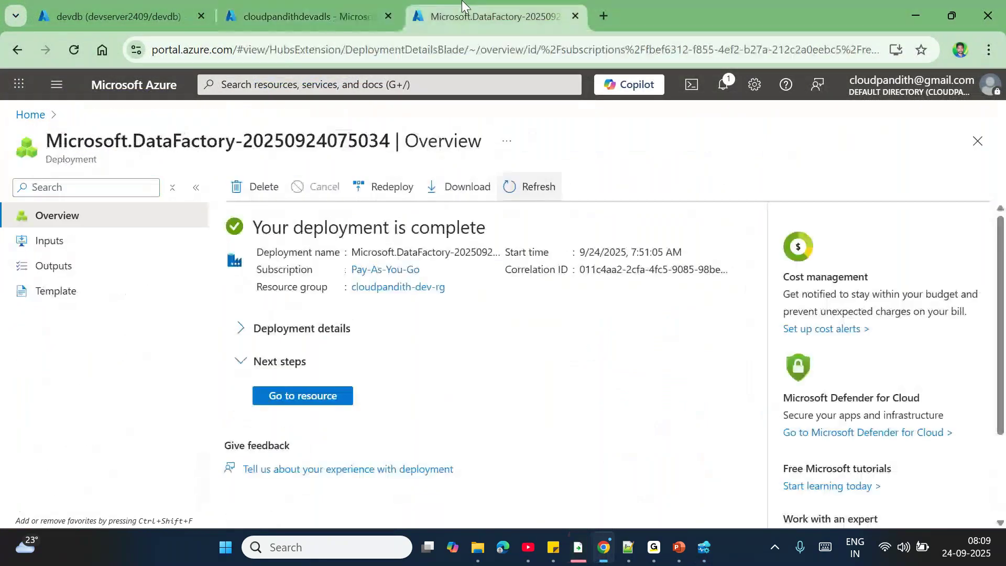
# - Open the cloudpandith-dev-adfws2409 data factory from the cloudpandith-dev-rg resource group and launch Azure Data Factory Studio
pyautogui.click(398, 286)
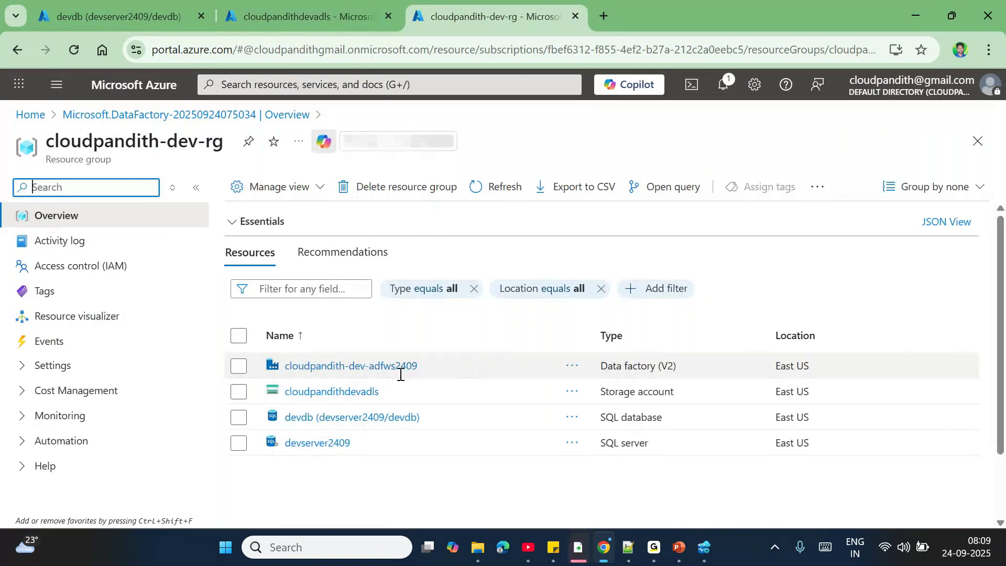
pyautogui.click(401, 371)
pyautogui.scroll(-3, 673, 472)
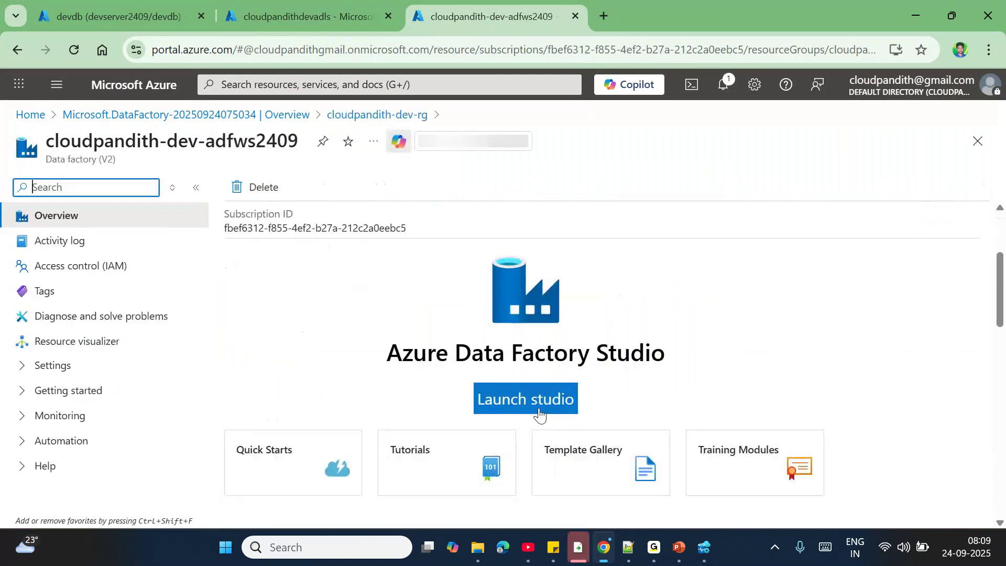
pyautogui.click(540, 414)
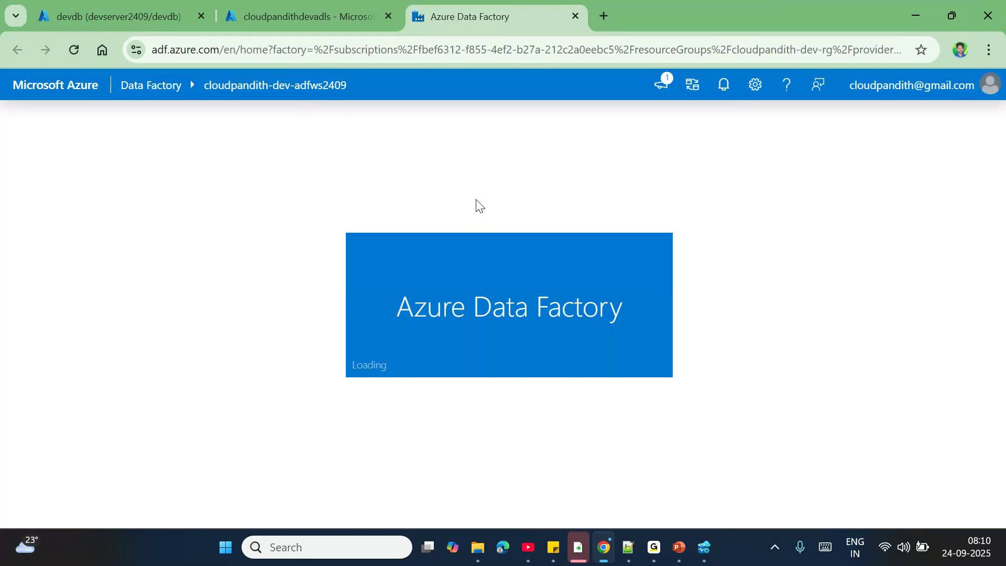
# - Start a new linked service of type Azure SQL Database and name it LS_SQLDB
pyautogui.click(19, 254)
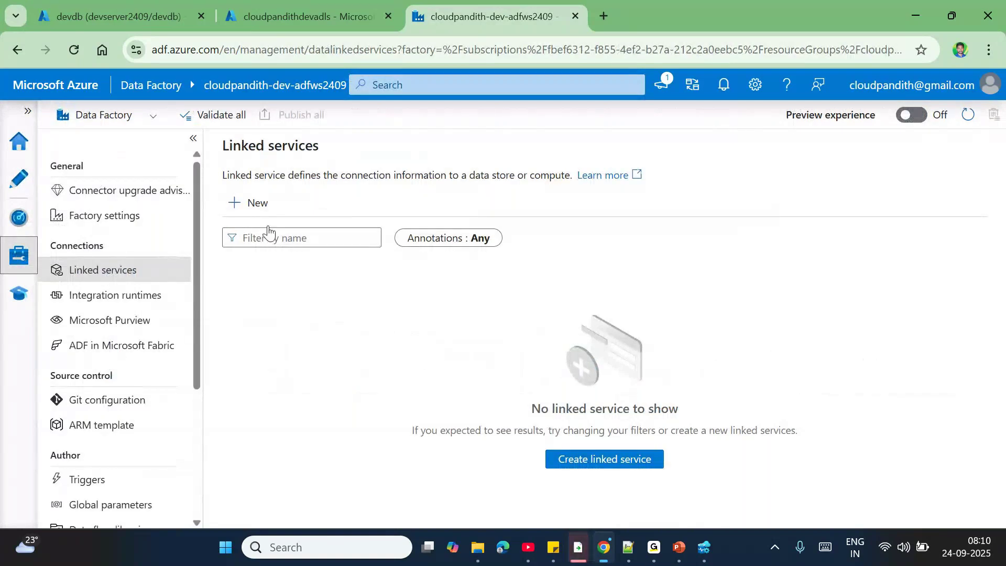
pyautogui.click(258, 203)
pyautogui.write('sql da')
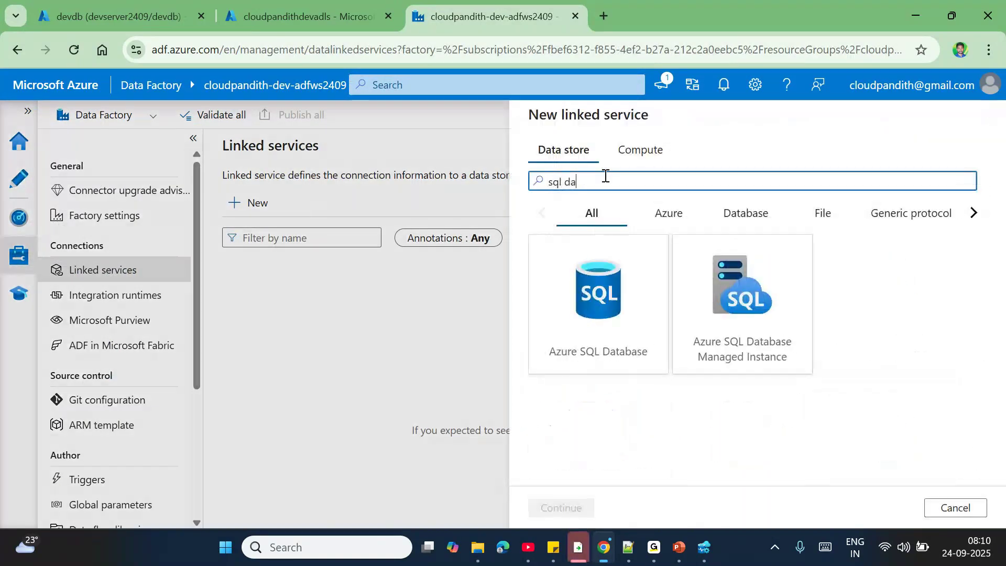
pyautogui.doubleClick(602, 303)
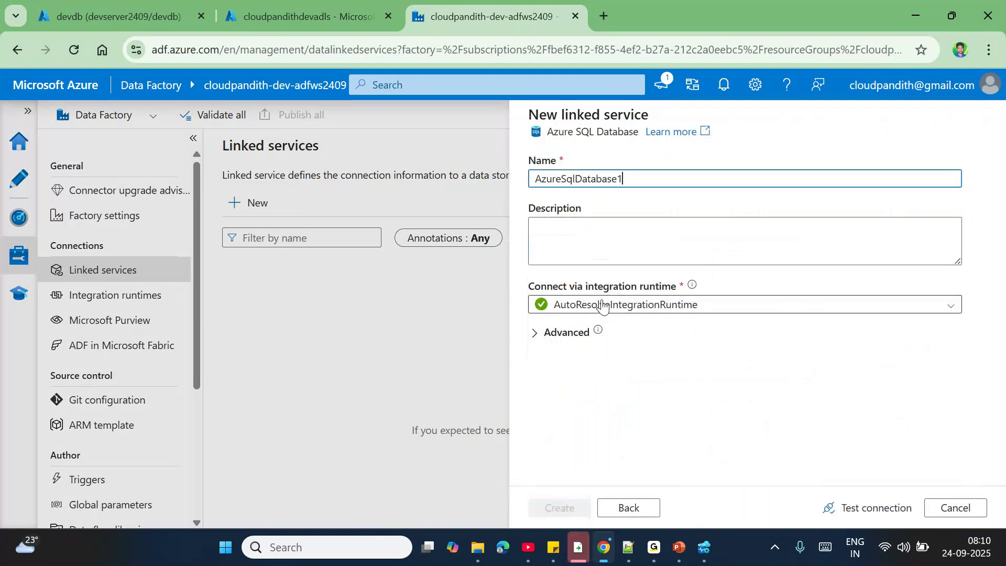
pyautogui.hotkey('ctrl', 'a')
pyautogui.write('LS_SQL')
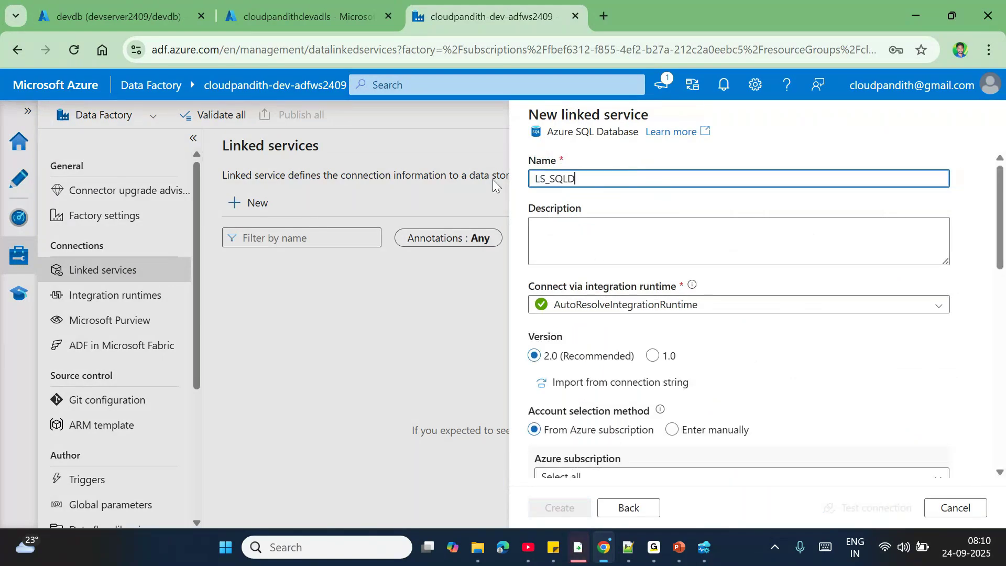
pyautogui.write('DB')
# - Point the linked service to server devserver2409 in the Pay-As-You-Go subscription and select the devdb database
pyautogui.scroll(-3, 718, 359)
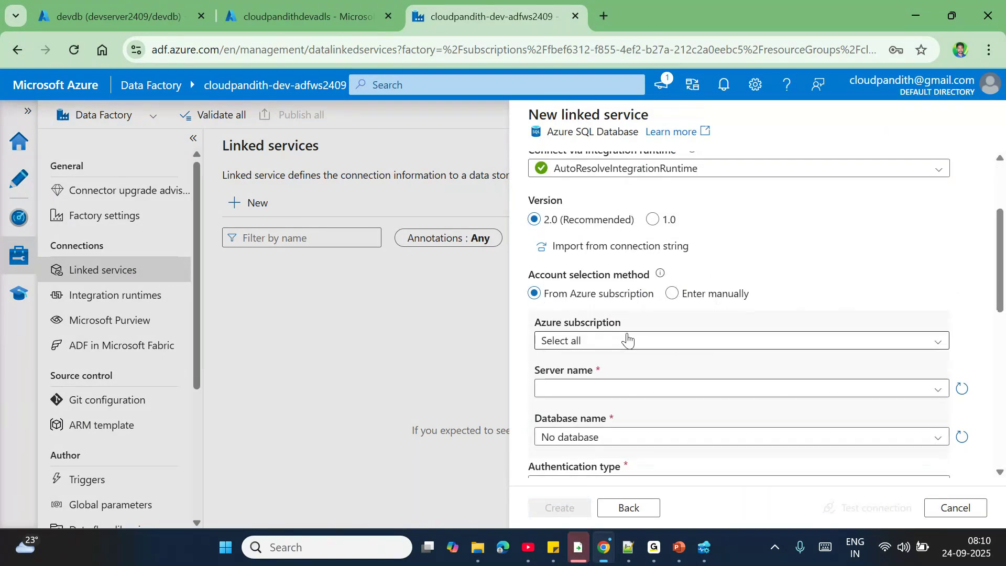
pyautogui.scroll(-3, 594, 411)
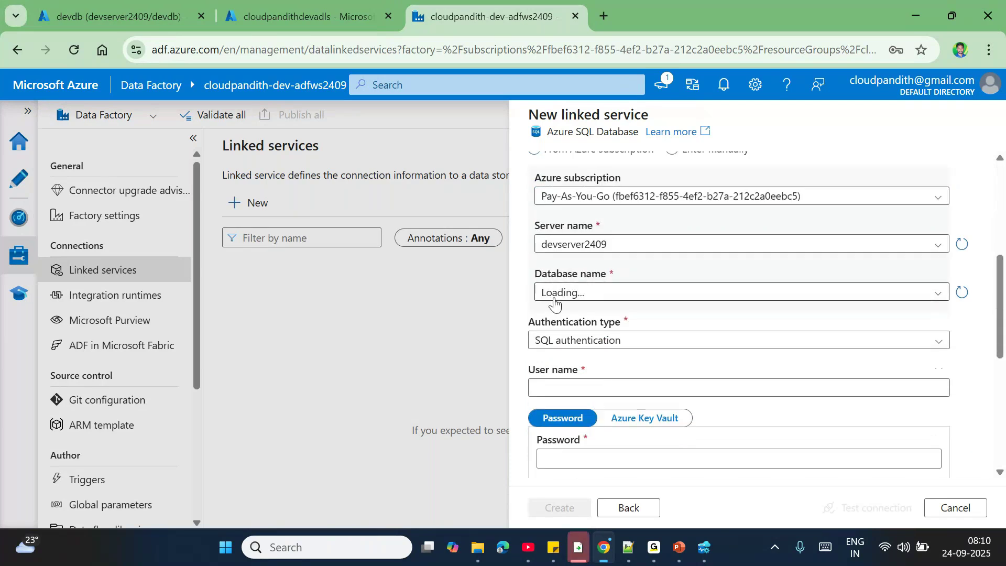
pyautogui.click(554, 299)
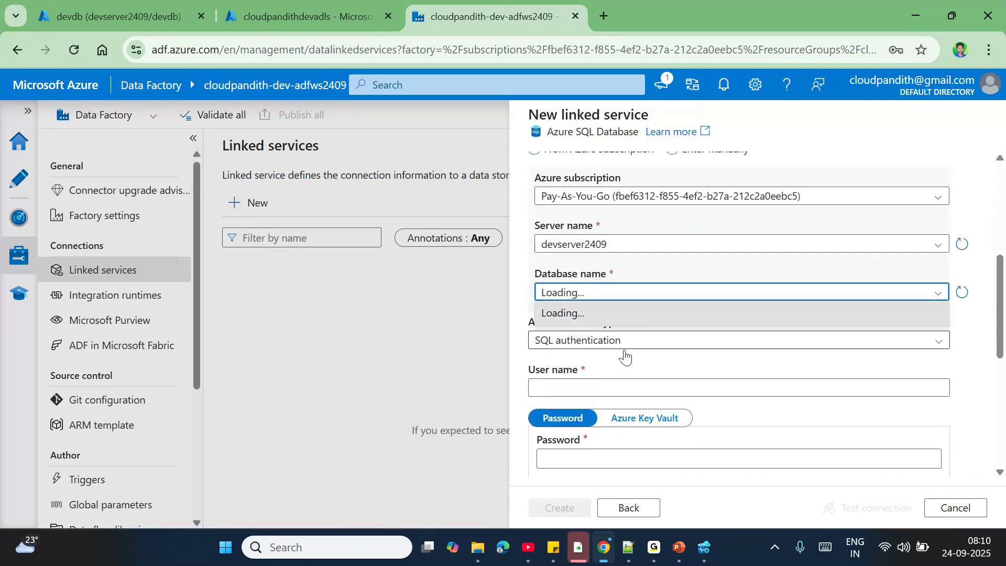
pyautogui.click(577, 292)
pyautogui.click(575, 290)
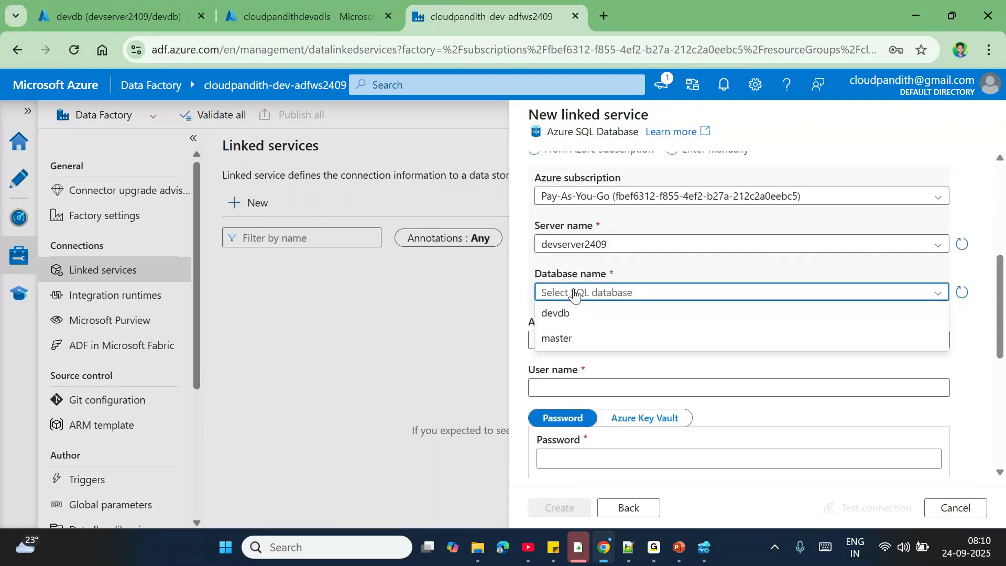
pyautogui.click(570, 319)
# - Enter the SQL authentication user name and the account password for the linked service
pyautogui.click(558, 390)
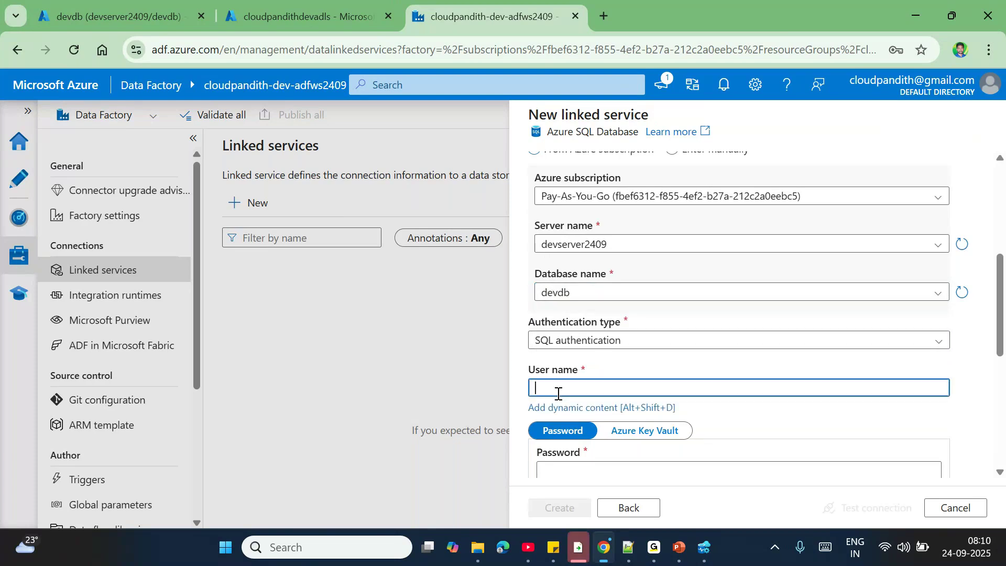
pyautogui.write('mallaiah')
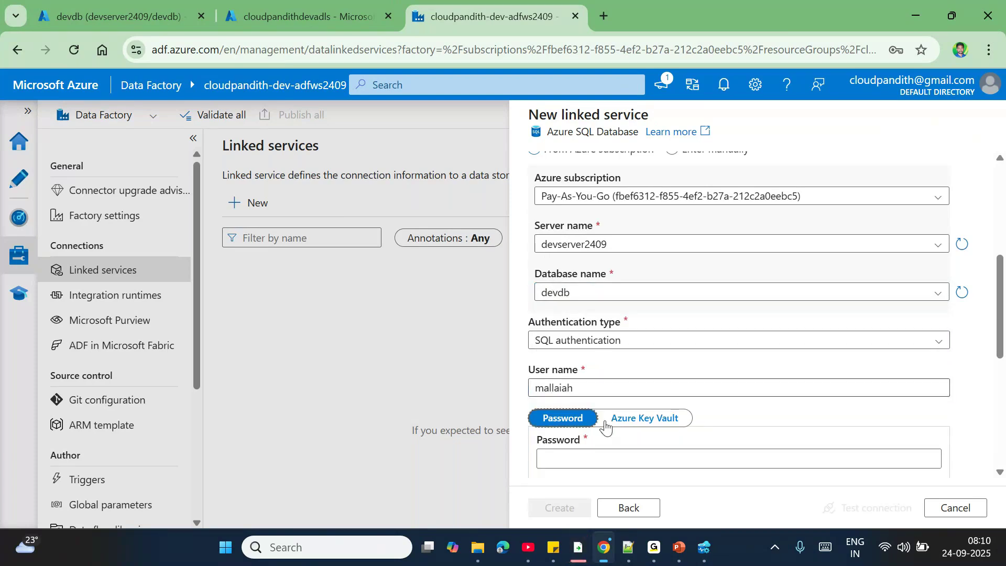
pyautogui.click(553, 455)
pyautogui.write('••••')
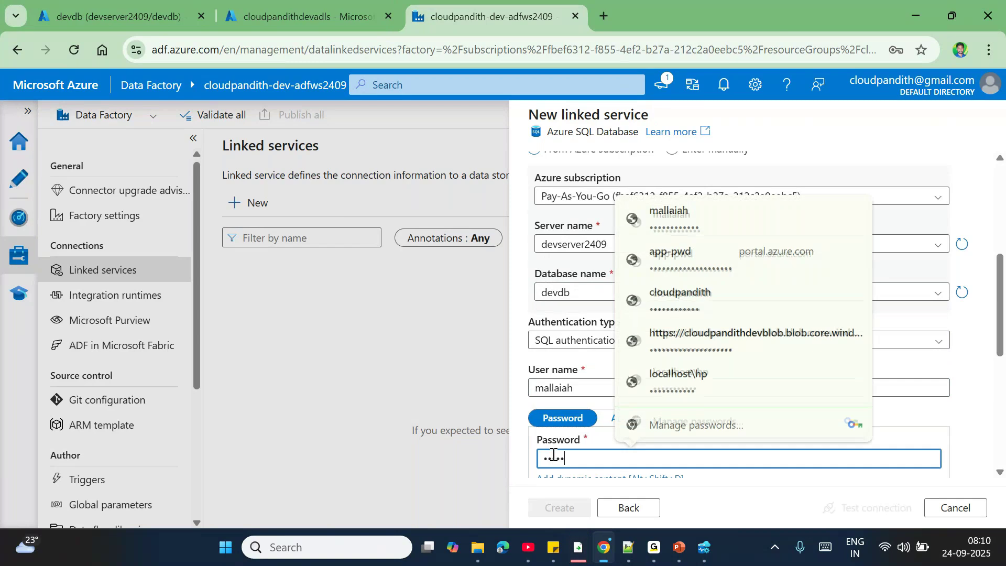
pyautogui.write('••••••••')
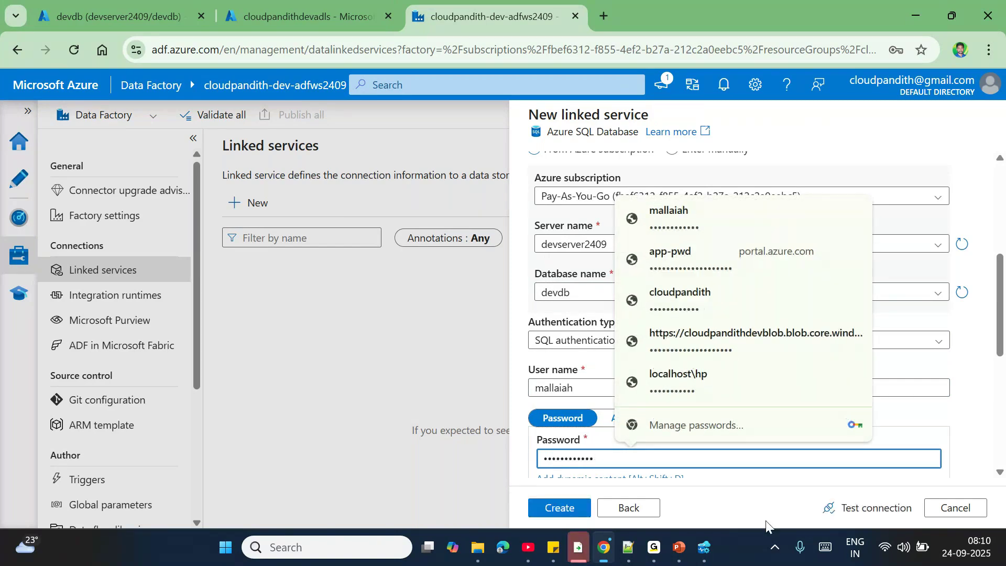
# - Test the SQL database connection and create the linked service
pyautogui.click(869, 517)
pyautogui.scroll(-3, 781, 377)
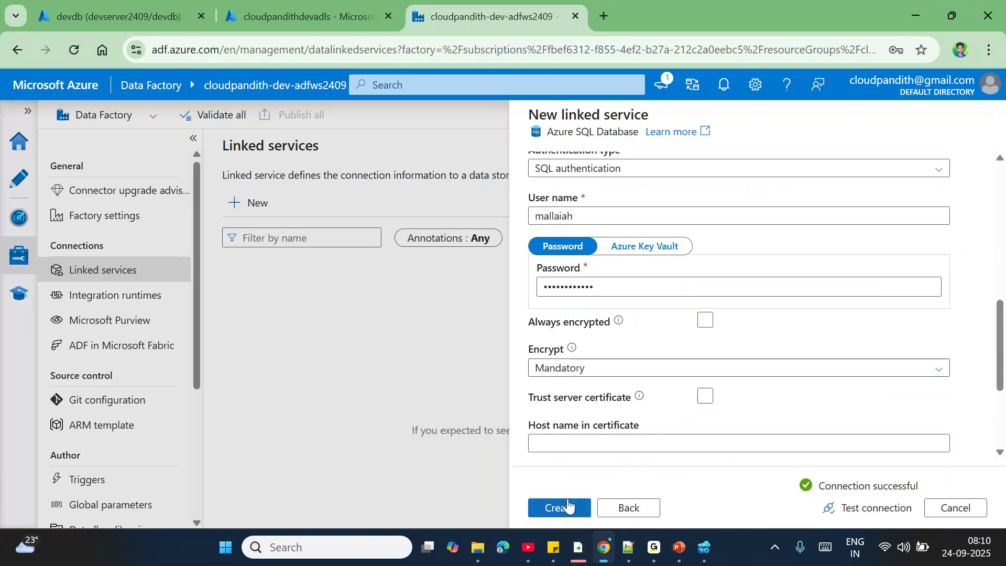
pyautogui.click(568, 506)
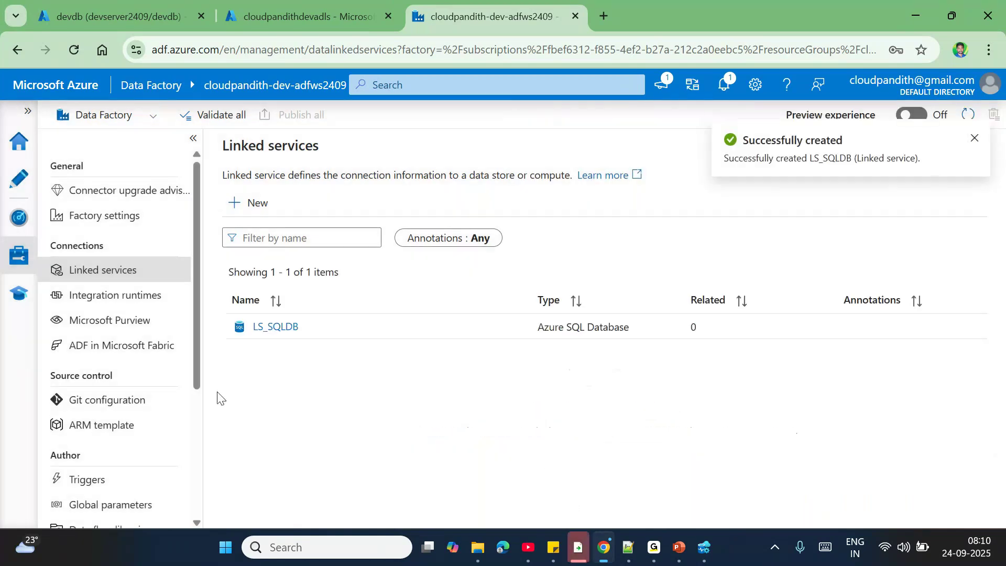
# - Start another linked service of type Azure Data Lake Storage Gen2 and name it LS_ADLSGen2
pyautogui.click(260, 206)
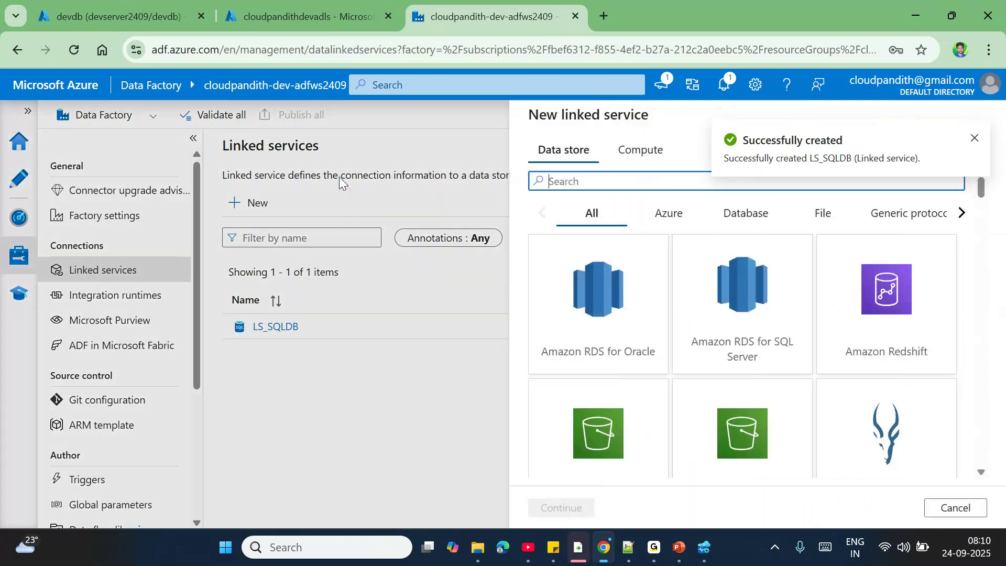
pyautogui.write('2')
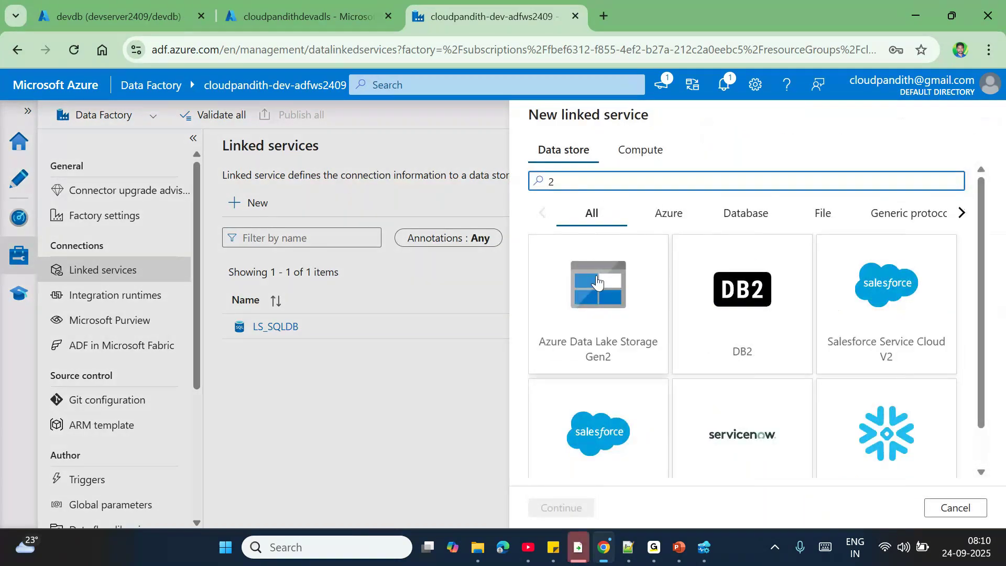
pyautogui.doubleClick(597, 282)
pyautogui.doubleClick(619, 178)
pyautogui.write('LS')
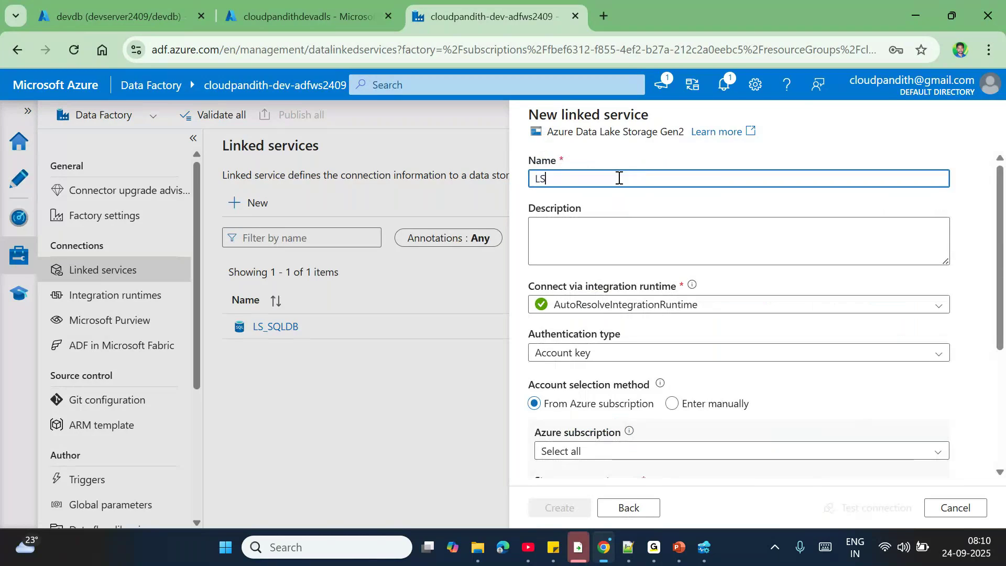
pyautogui.write('_ADLSGen2')
# - Assign the cloudpandithdevadls storage account from the Pay-As-You-Go subscription, and create the linked service after testing its connection
pyautogui.scroll(-3, 623, 216)
pyautogui.click(566, 270)
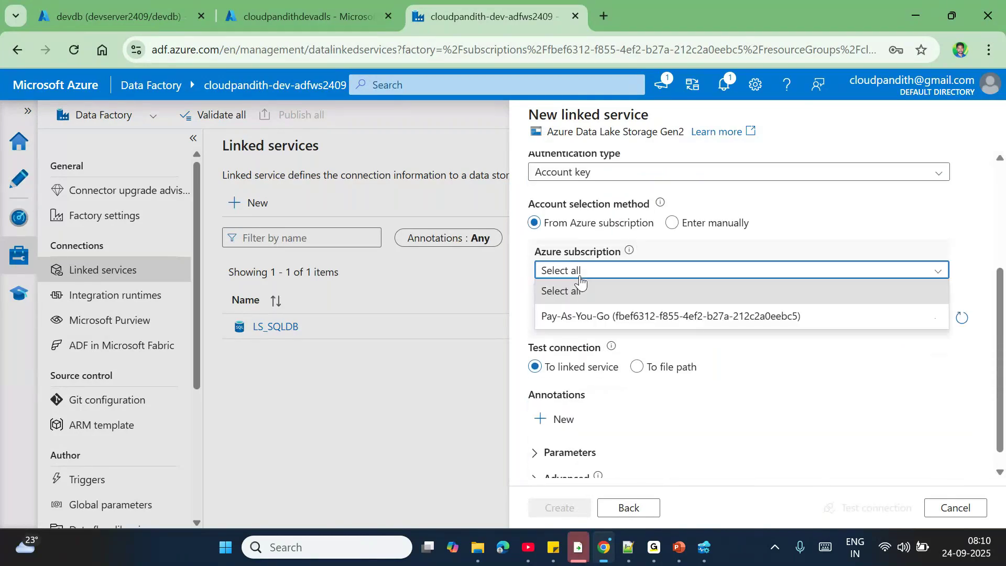
pyautogui.click(566, 320)
pyautogui.click(553, 319)
pyautogui.click(597, 340)
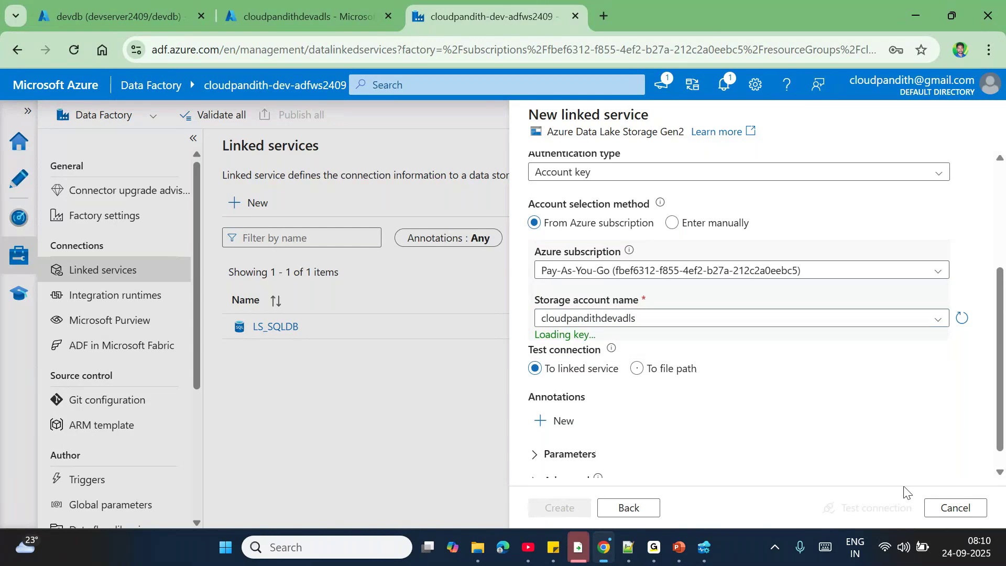
pyautogui.click(865, 508)
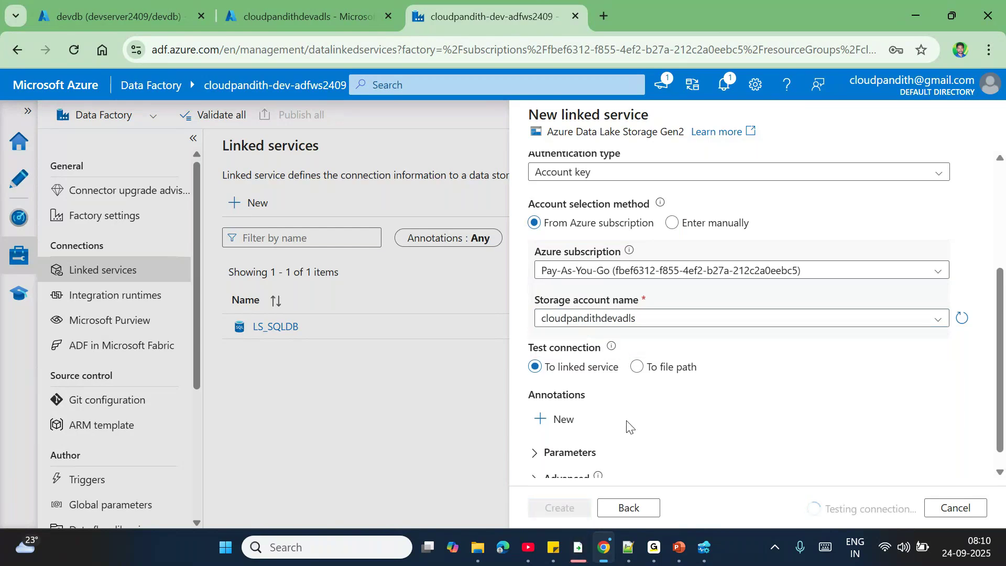
pyautogui.click(555, 508)
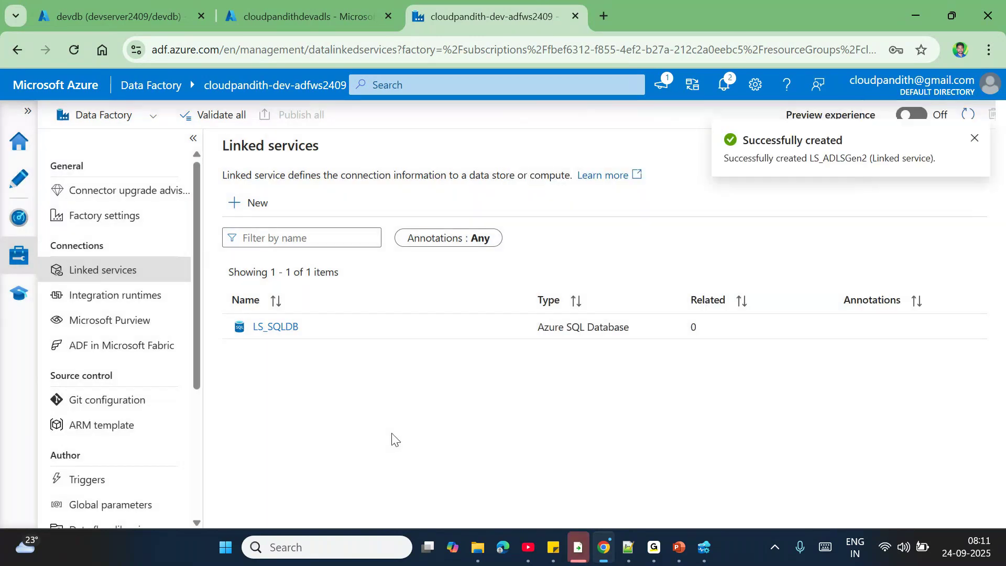
# - Start a new dataset in the authoring area with Azure SQL Database as its data store
pyautogui.click(14, 177)
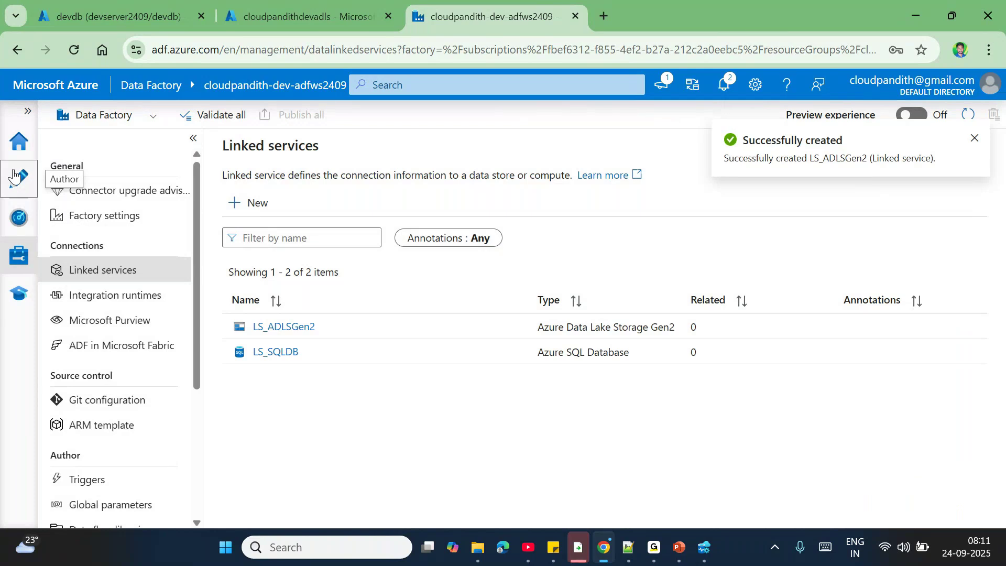
pyautogui.click(242, 254)
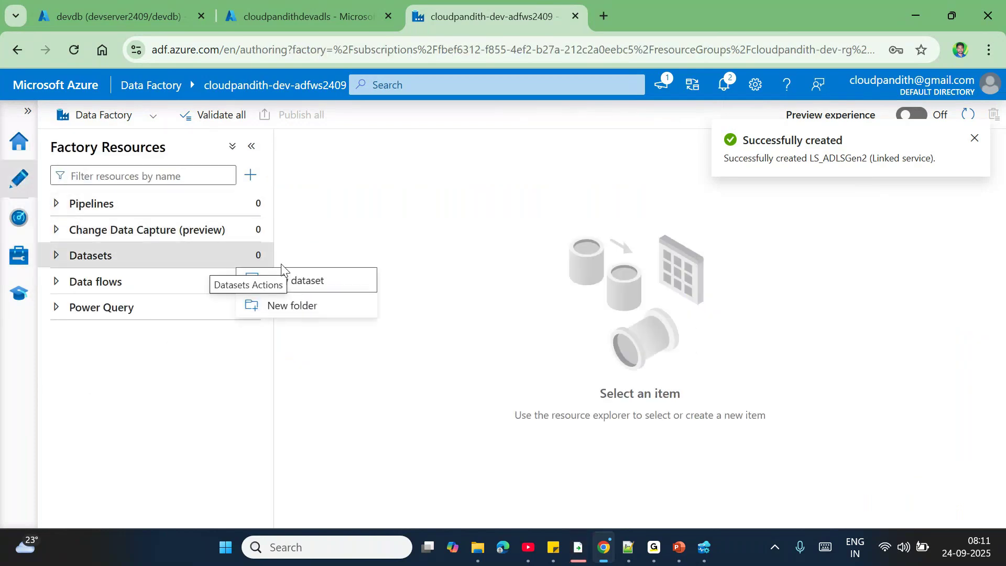
pyautogui.click(308, 281)
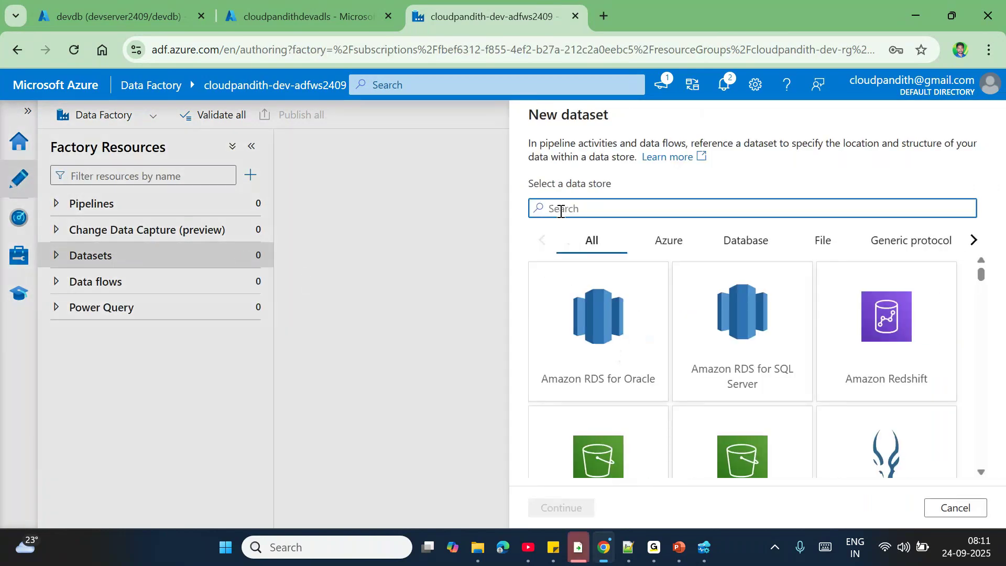
pyautogui.write('sql da')
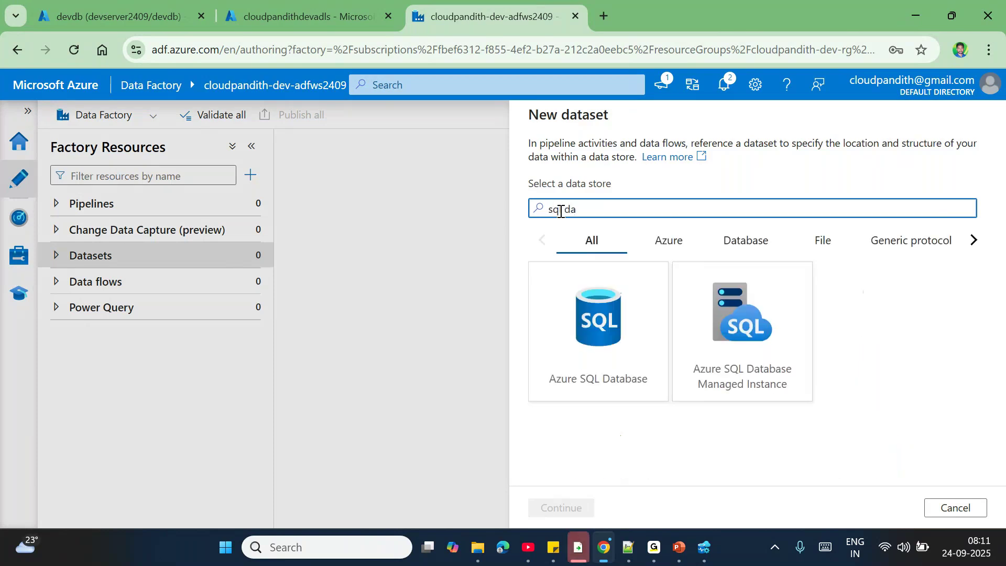
pyautogui.doubleClick(591, 340)
# - Name the dataset DS_SQLDB and select LS_SQLDB as its linked service
pyautogui.moveTo(640, 158); pyautogui.dragTo(460, 162)
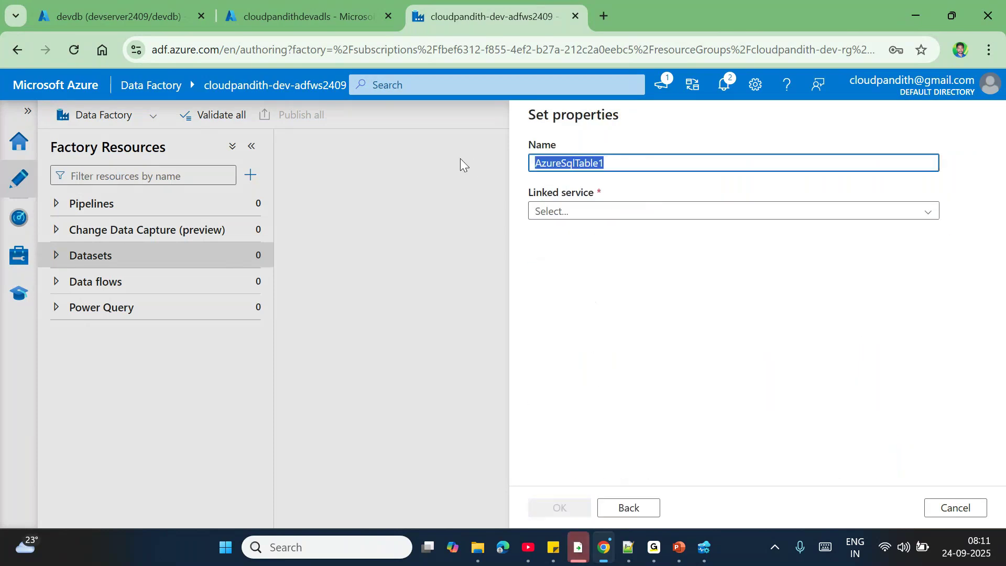
pyautogui.write('LS_SQLDB')
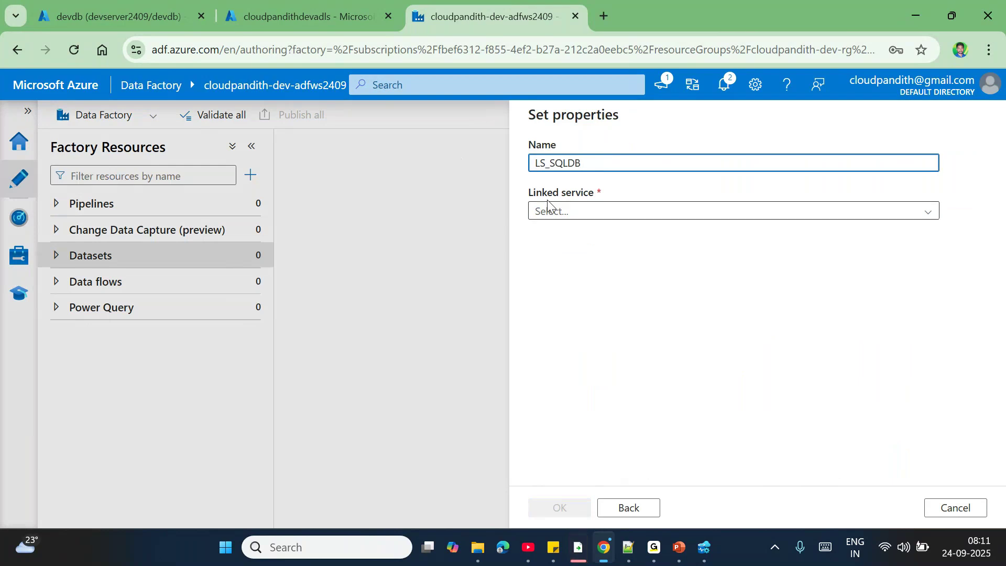
pyautogui.click(569, 211)
pyautogui.click(546, 163)
pyautogui.hotkey('shift', 'Home')
pyautogui.write('DS')
pyautogui.click(586, 211)
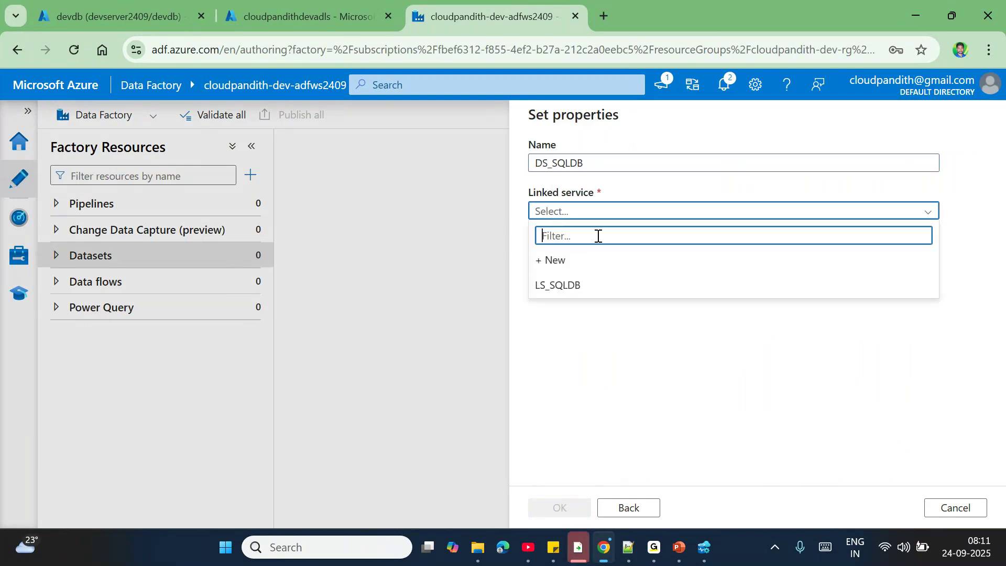
pyautogui.click(560, 286)
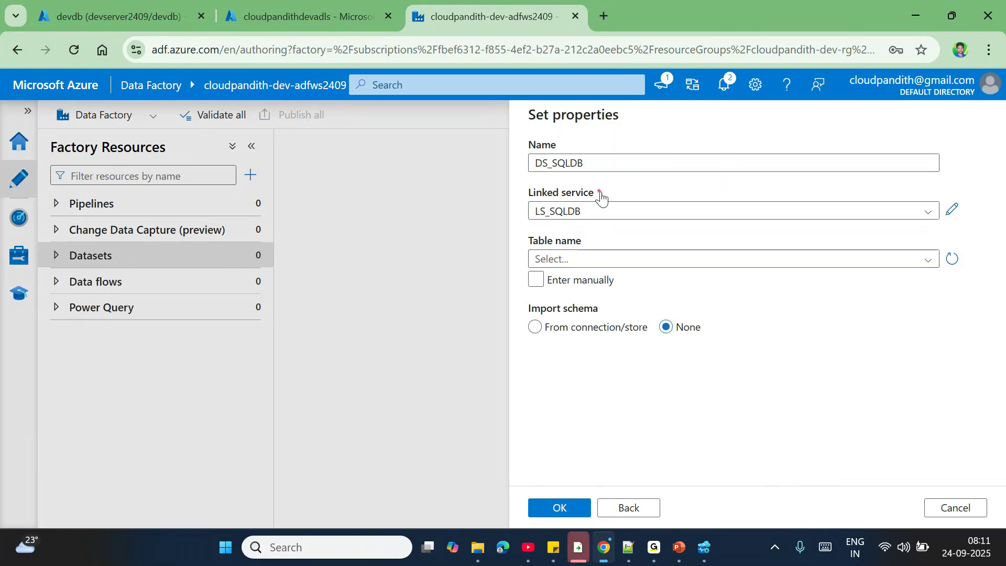
# - Create the SQL dataset without a table, and start a delimited-text dataset on Azure Data Lake Storage Gen2
pyautogui.click(559, 507)
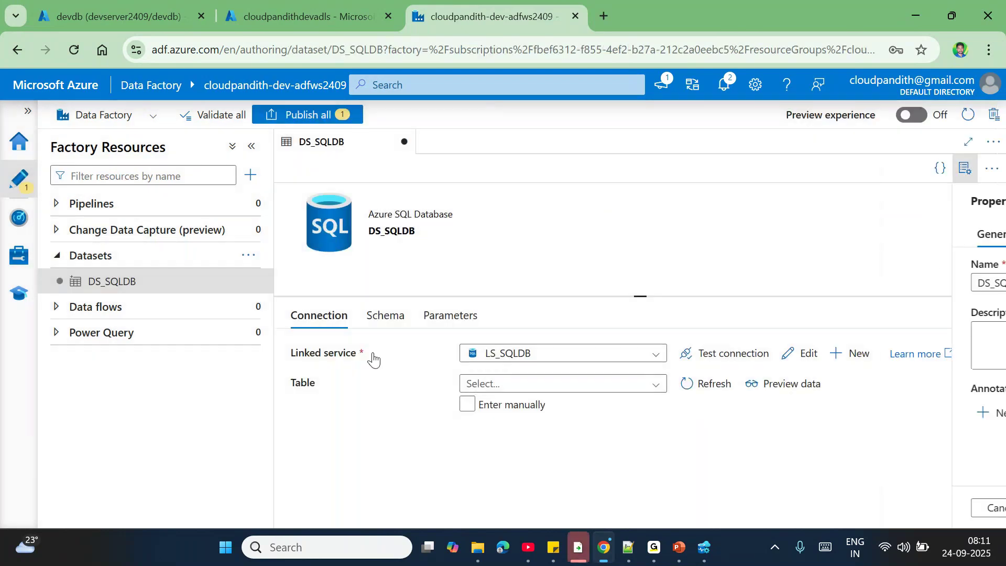
pyautogui.click(249, 256)
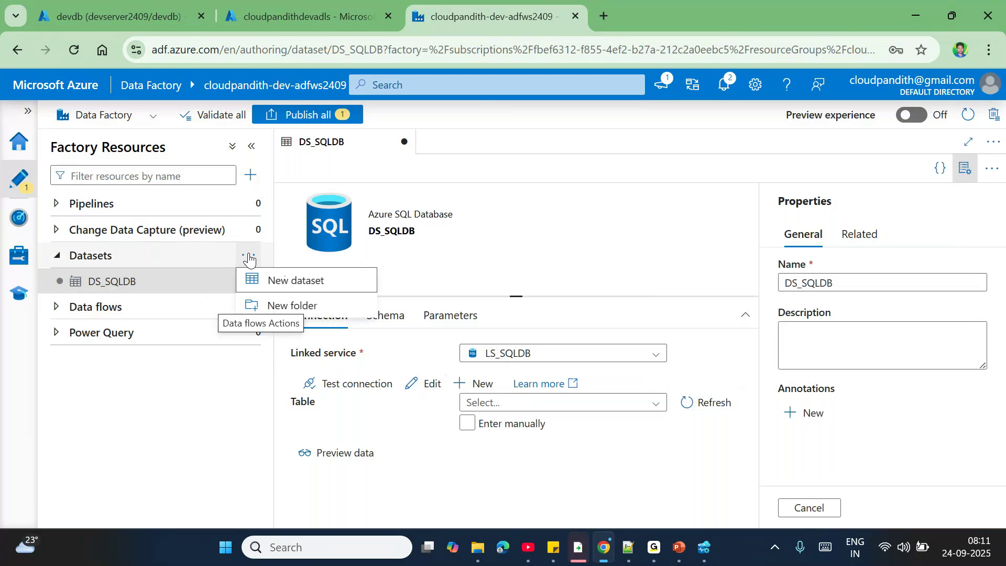
pyautogui.click(287, 282)
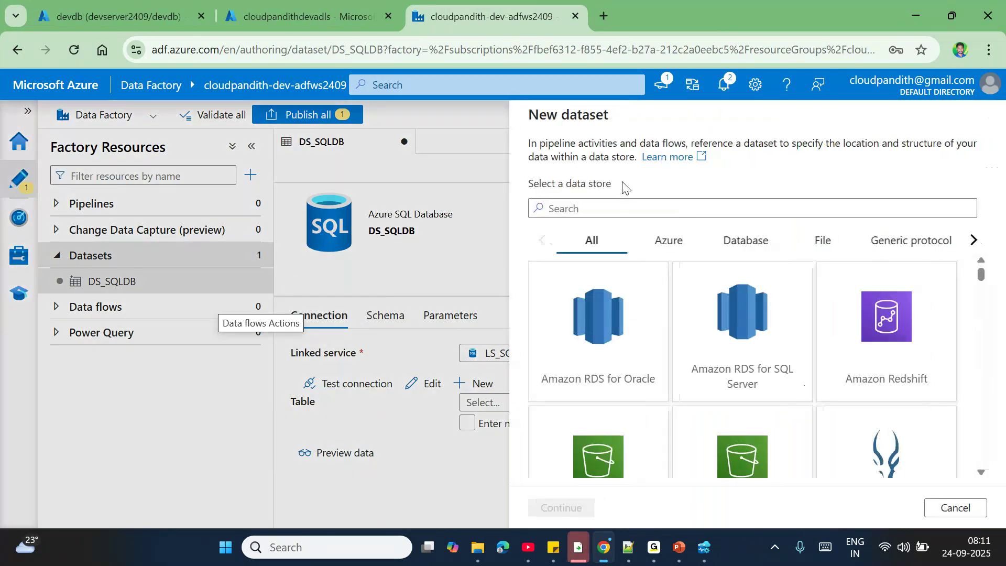
pyautogui.click(605, 204)
pyautogui.write('2')
pyautogui.doubleClick(602, 336)
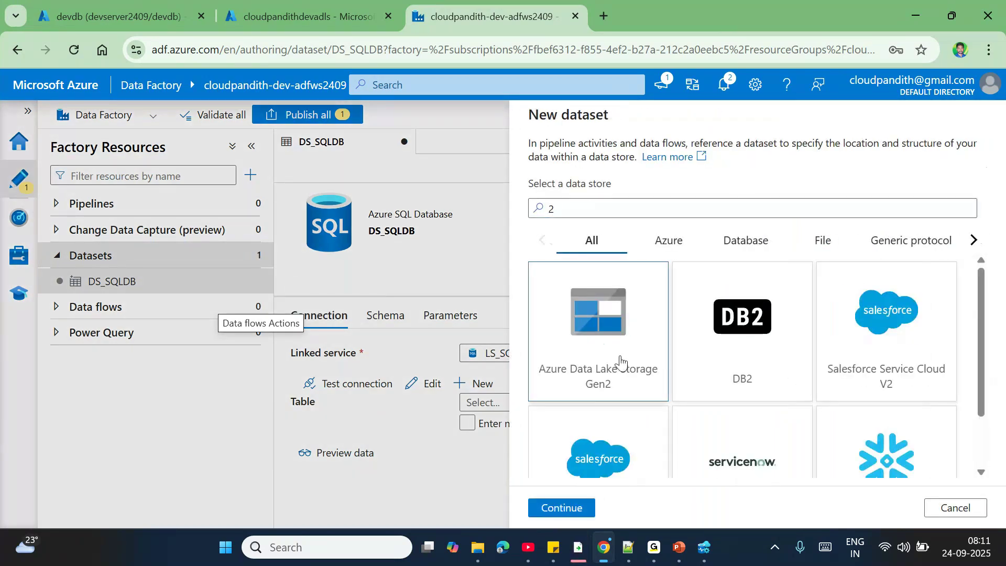
pyautogui.doubleClick(887, 196)
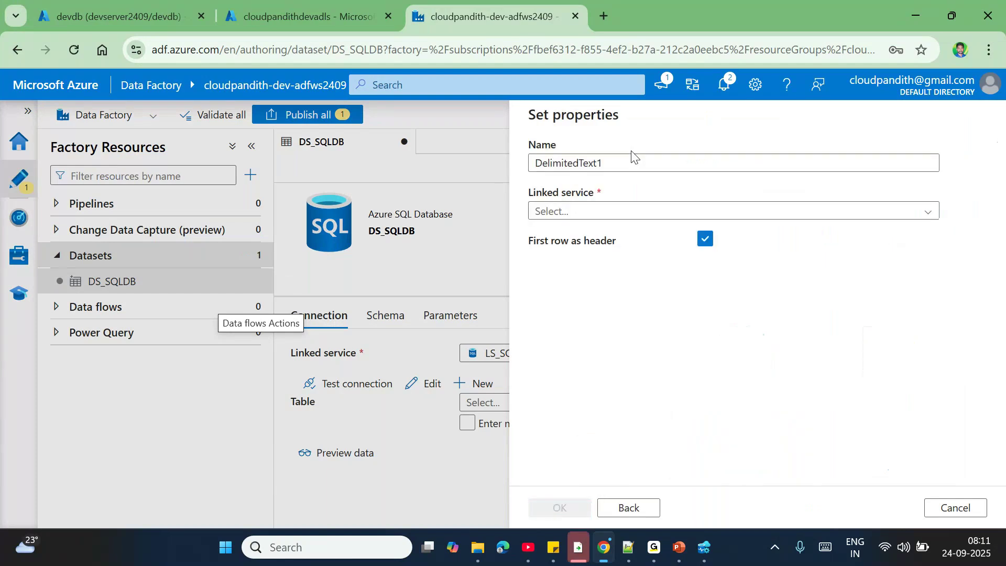
# - Name the dataset DS_ADLSGen2, assign the LS_ADLSGen2 linked service, and create it with an empty file path
pyautogui.moveTo(613, 164); pyautogui.dragTo(467, 170)
pyautogui.write('DS_ADLSGen2')
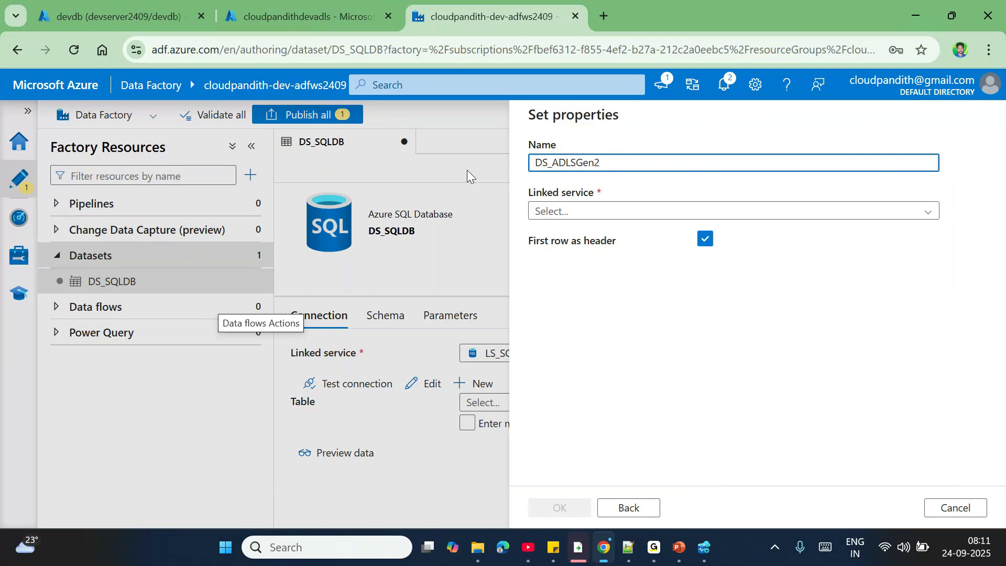
pyautogui.click(564, 213)
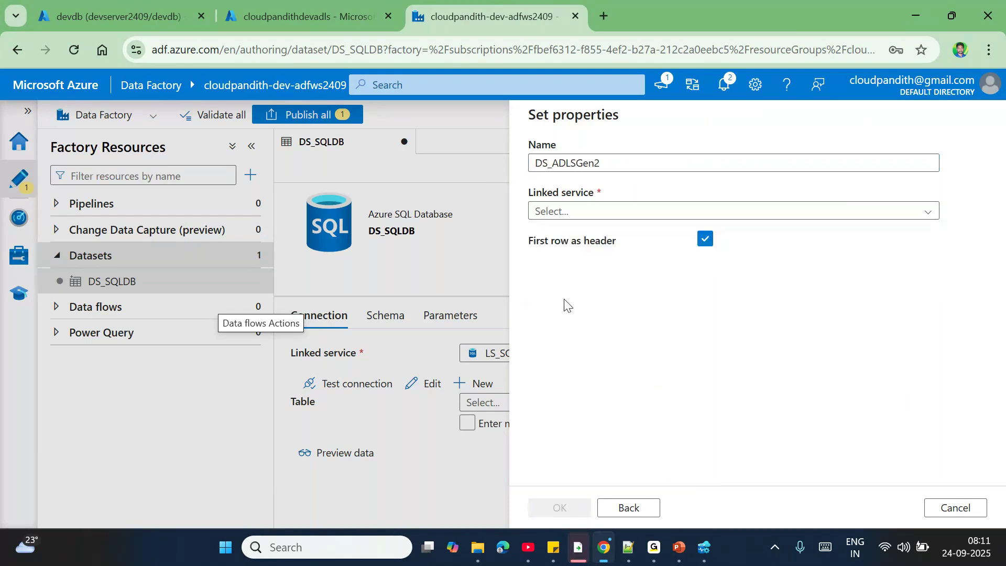
pyautogui.click(576, 285)
pyautogui.click(571, 257)
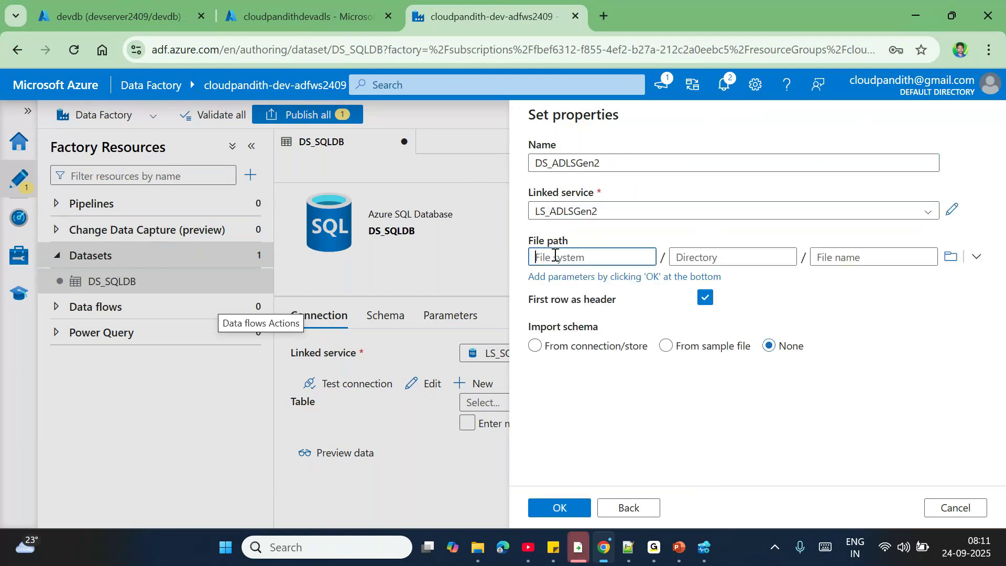
pyautogui.click(555, 508)
# - Add a String parameter named ds_param_sinkpath to the DS_ADLSGen2 dataset
pyautogui.click(452, 315)
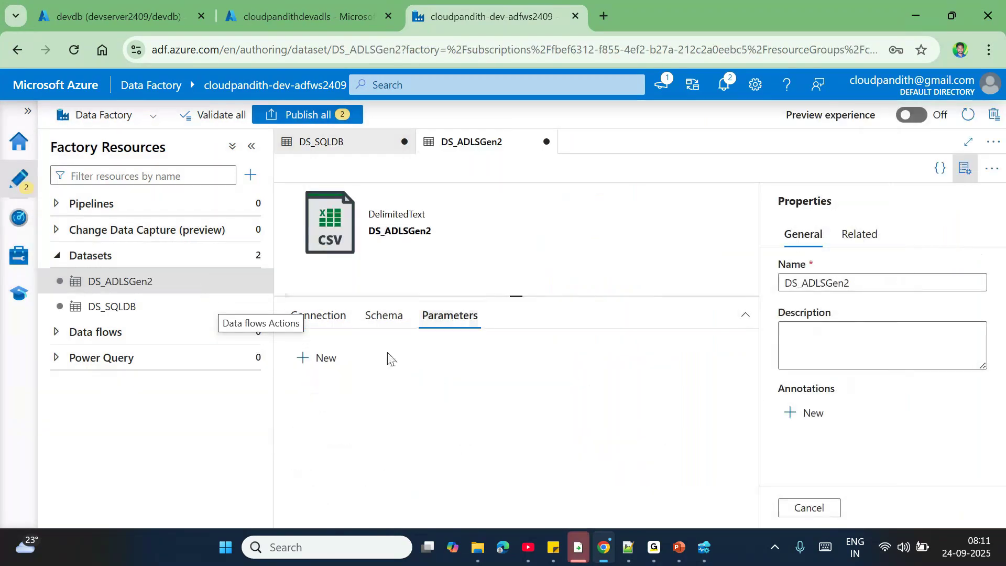
pyautogui.click(319, 357)
pyautogui.click(356, 414)
pyautogui.write('ds')
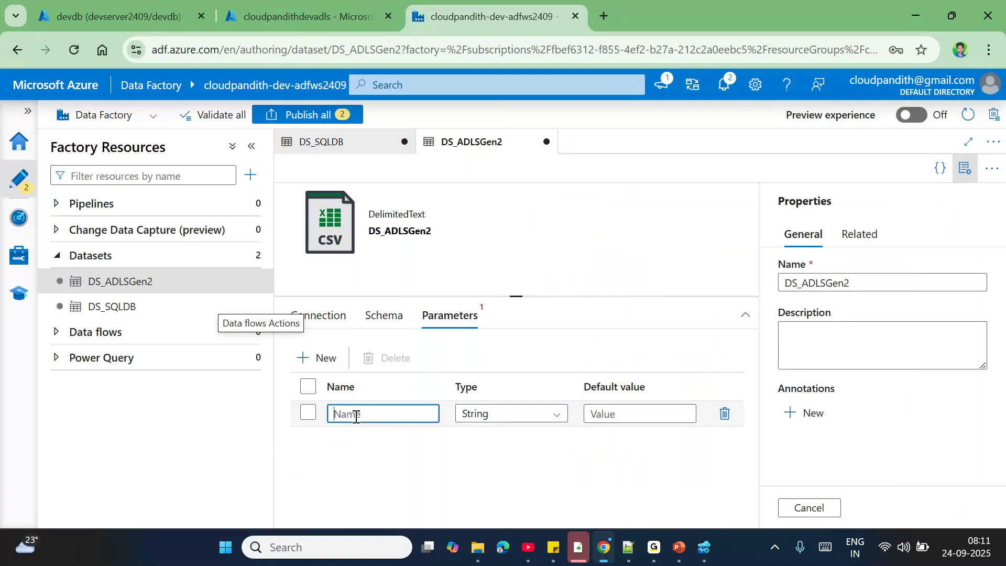
pyautogui.write('_param_sinkpa')
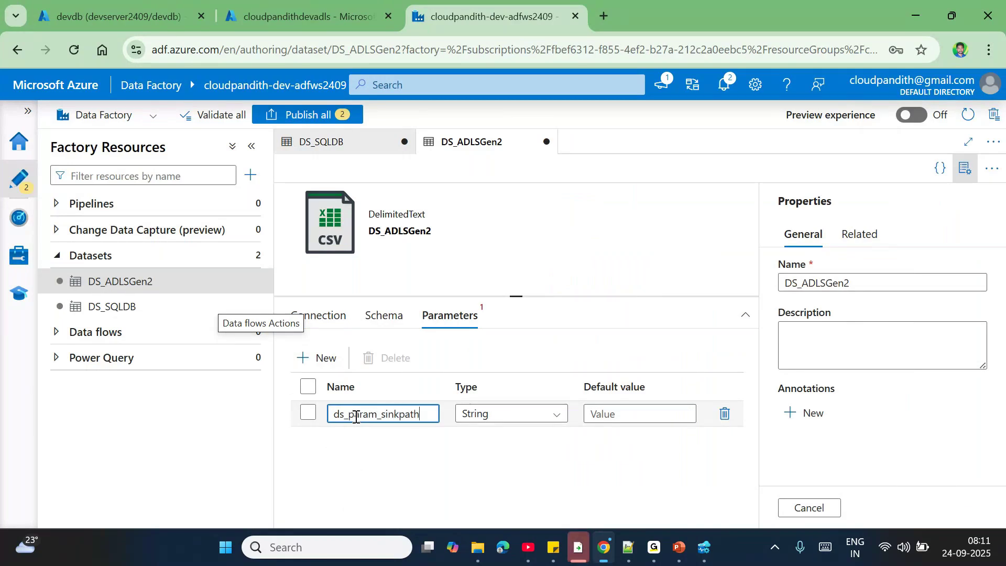
pyautogui.write('th')
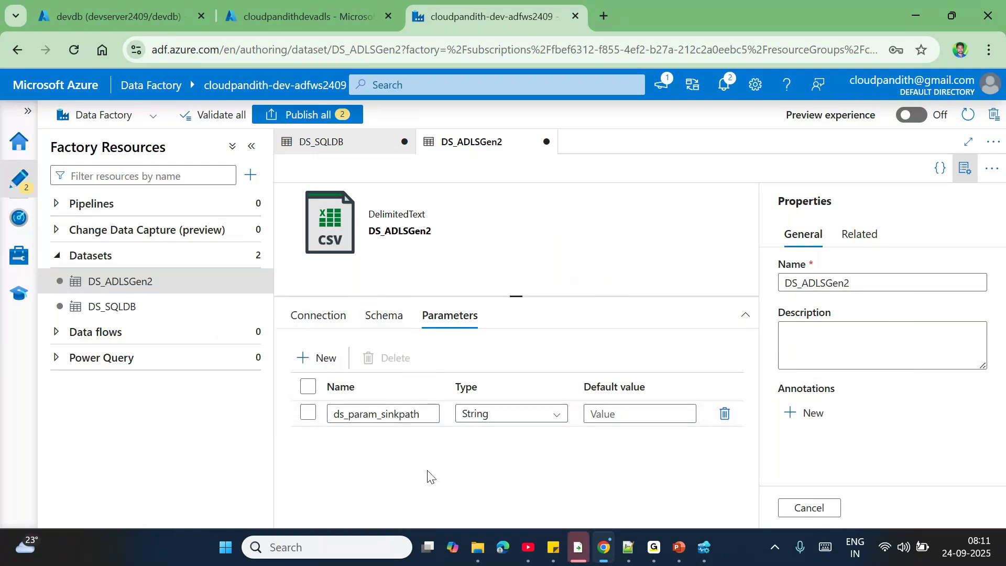
pyautogui.doubleClick(361, 409)
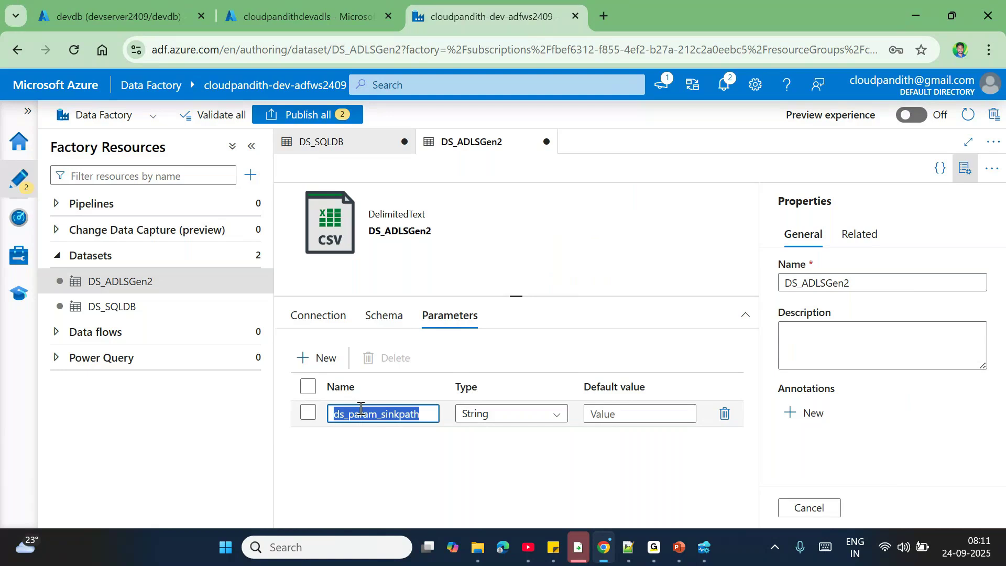
pyautogui.click(313, 330)
pyautogui.click(478, 402)
pyautogui.click(485, 422)
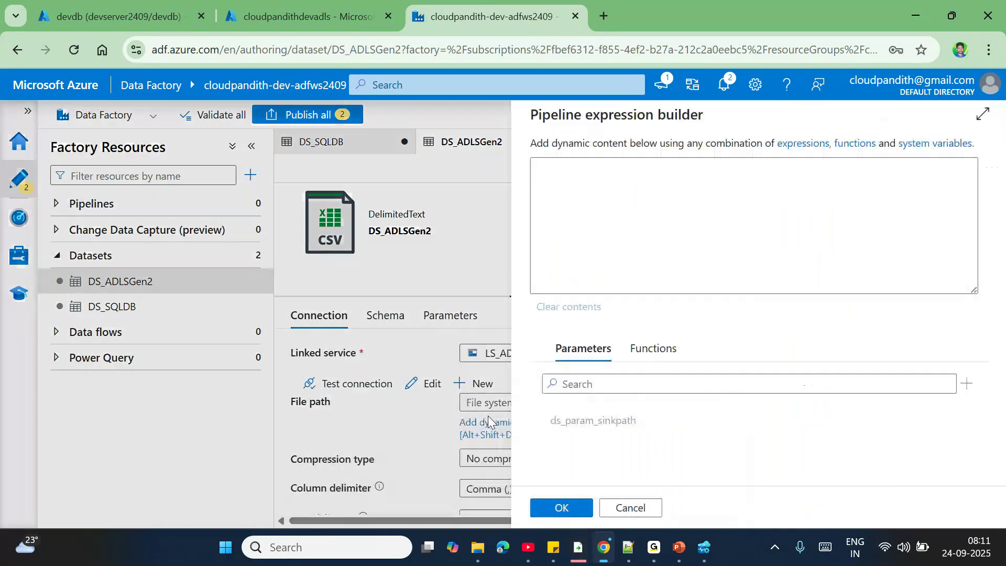
pyautogui.click(591, 421)
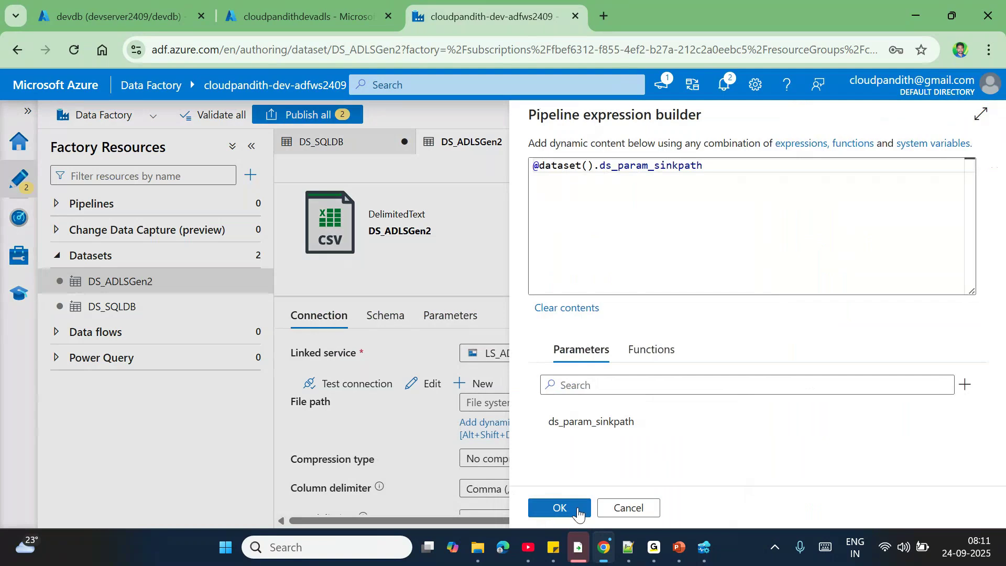
pyautogui.click(579, 513)
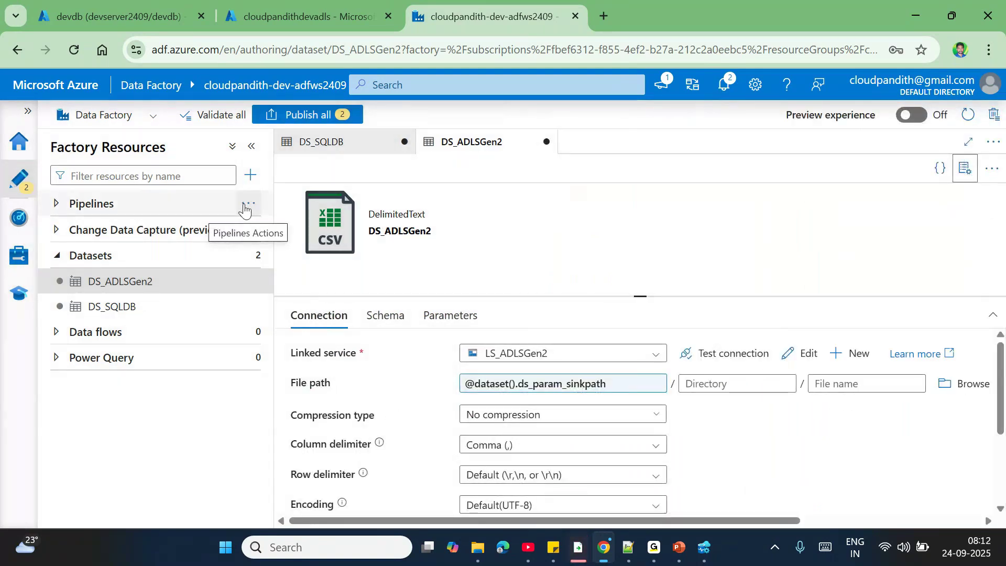
# - Create a new blank pipeline and collapse the factory resources and pipeline properties panes
pyautogui.click(244, 209)
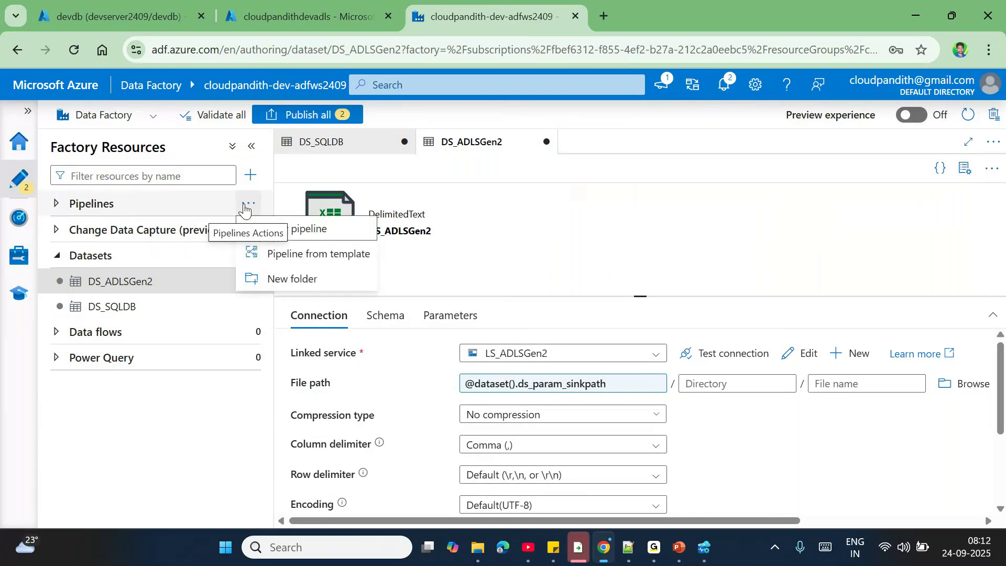
pyautogui.click(305, 228)
pyautogui.click(251, 146)
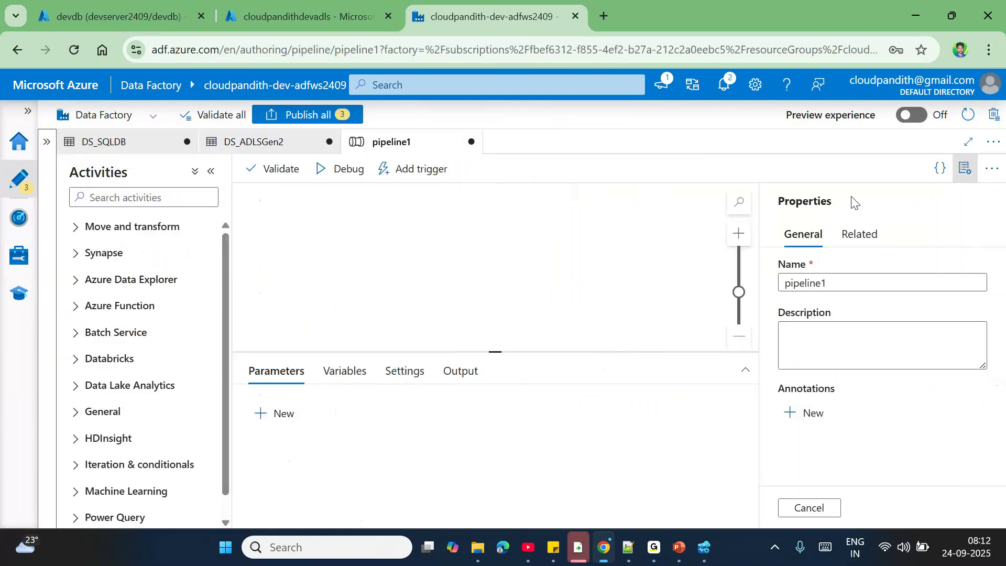
pyautogui.click(966, 169)
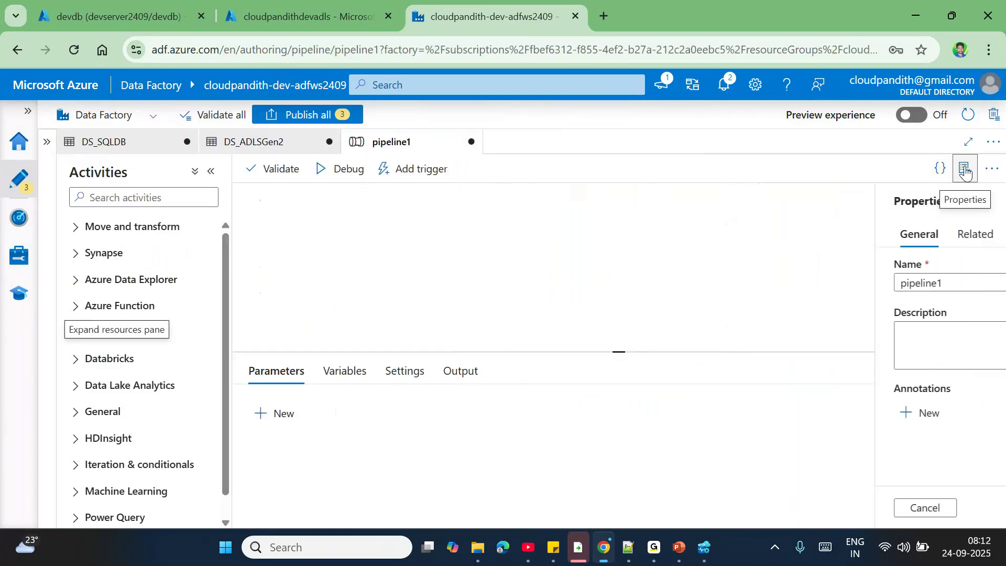
# - Find the Script activity and place it on the pipeline canvas
pyautogui.click(87, 227)
pyautogui.click(106, 194)
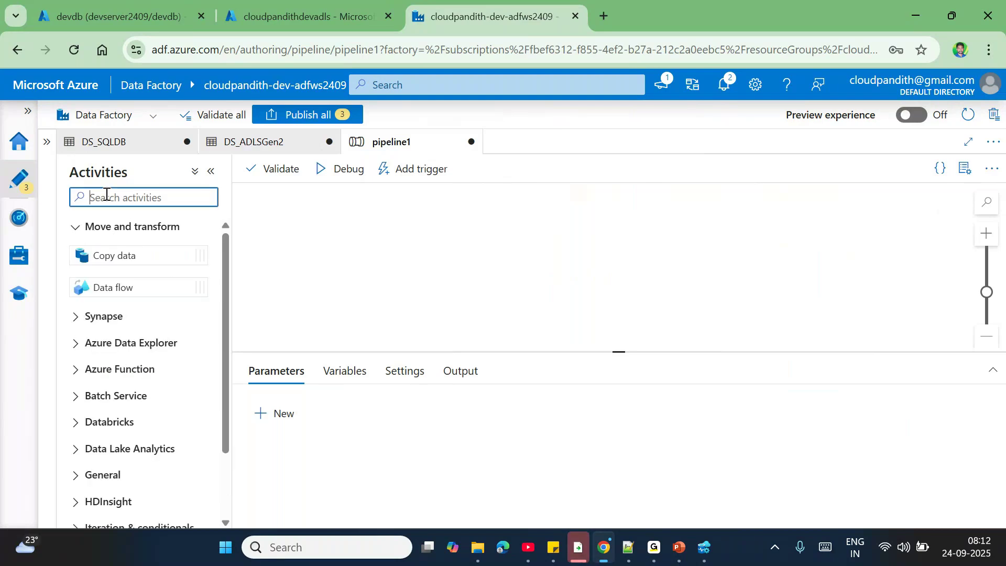
pyautogui.write('look')
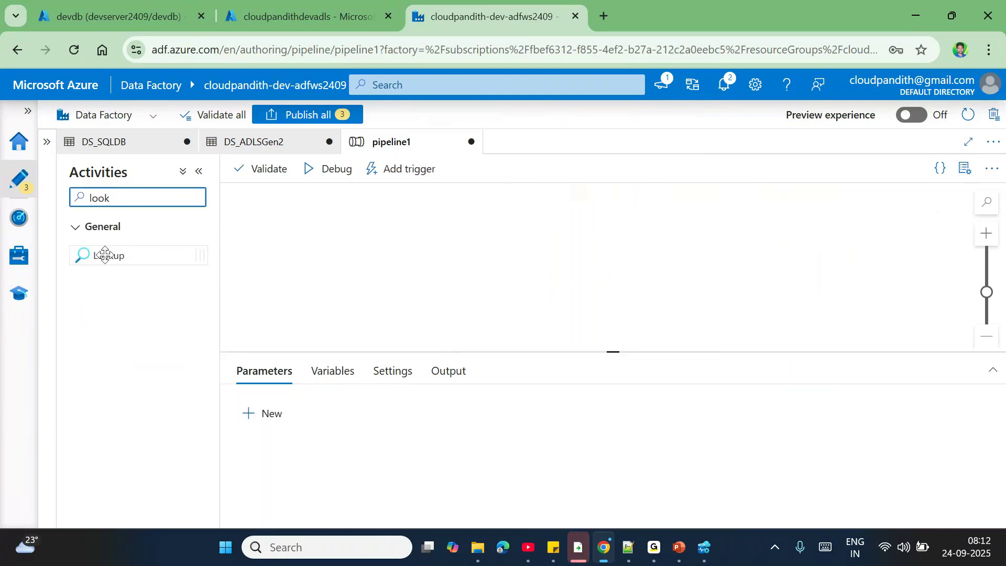
pyautogui.moveTo(130, 203); pyautogui.dragTo(66, 209)
pyautogui.write('script')
pyautogui.moveTo(135, 253); pyautogui.dragTo(369, 256)
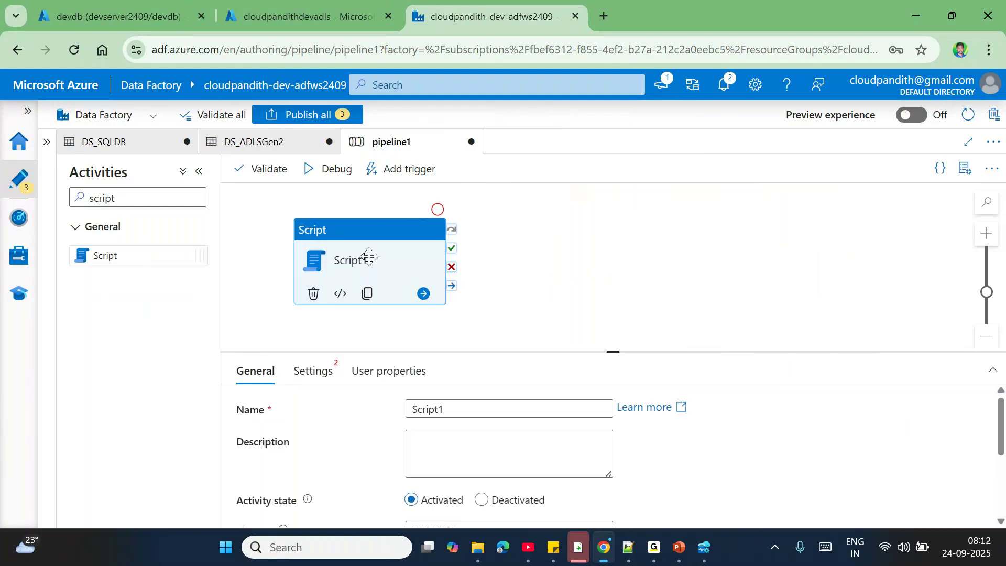
pyautogui.rightClick(370, 257)
# - Select LS_SQLDB as the linked service of the Script activity
pyautogui.click(309, 373)
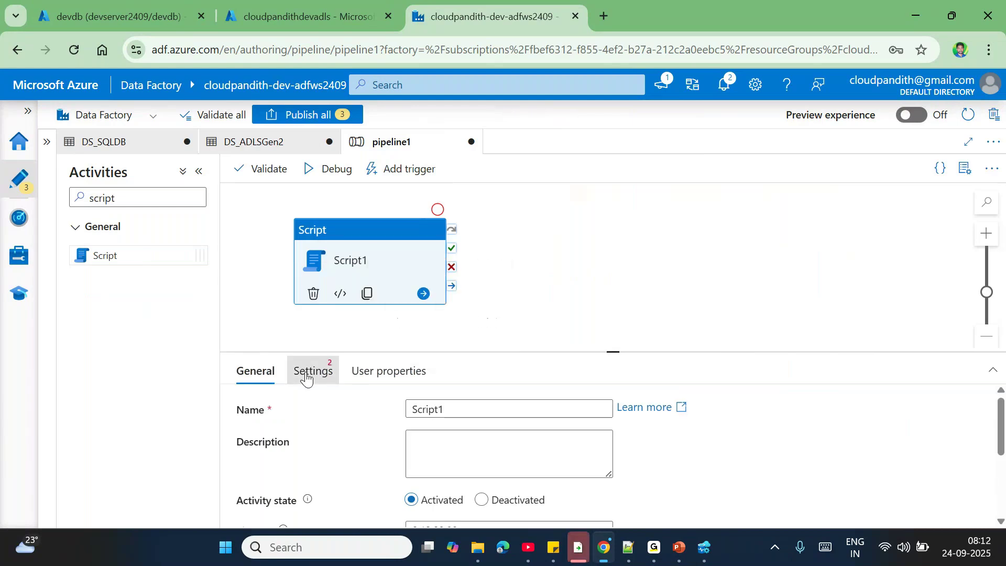
pyautogui.click(313, 371)
pyautogui.click(482, 414)
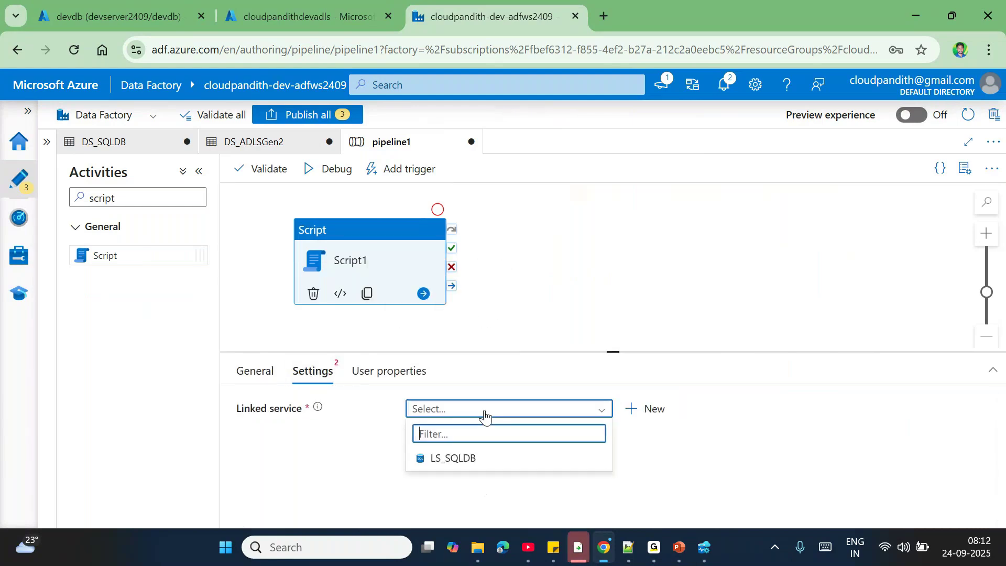
pyautogui.click(456, 461)
pyautogui.click(487, 456)
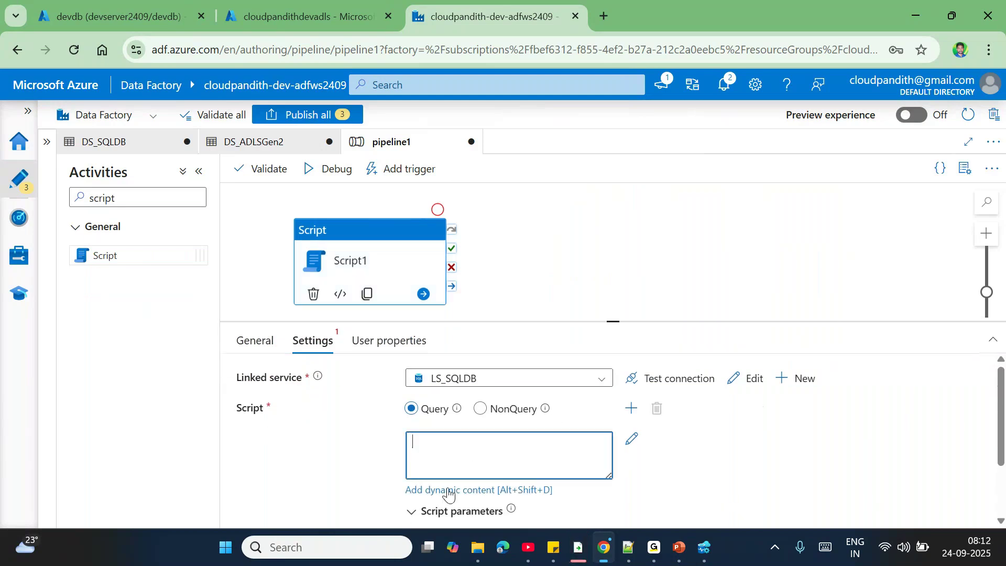
pyautogui.click(428, 491)
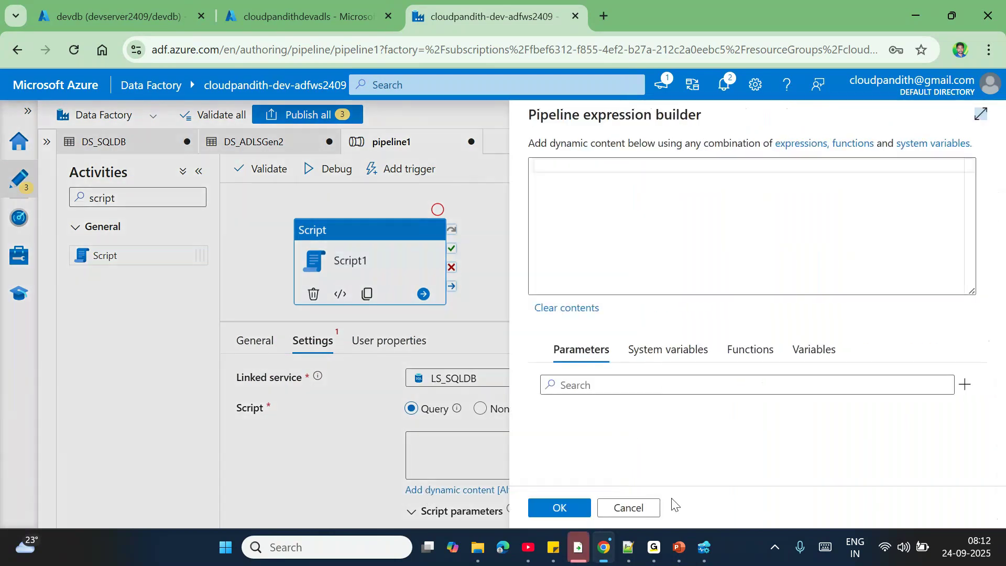
pyautogui.click(644, 508)
# - Enter the script query "select * from tblconfig where is_active=1" and compare it with the config rows in the SQL query editor
pyautogui.click(460, 448)
pyautogui.write('select * from')
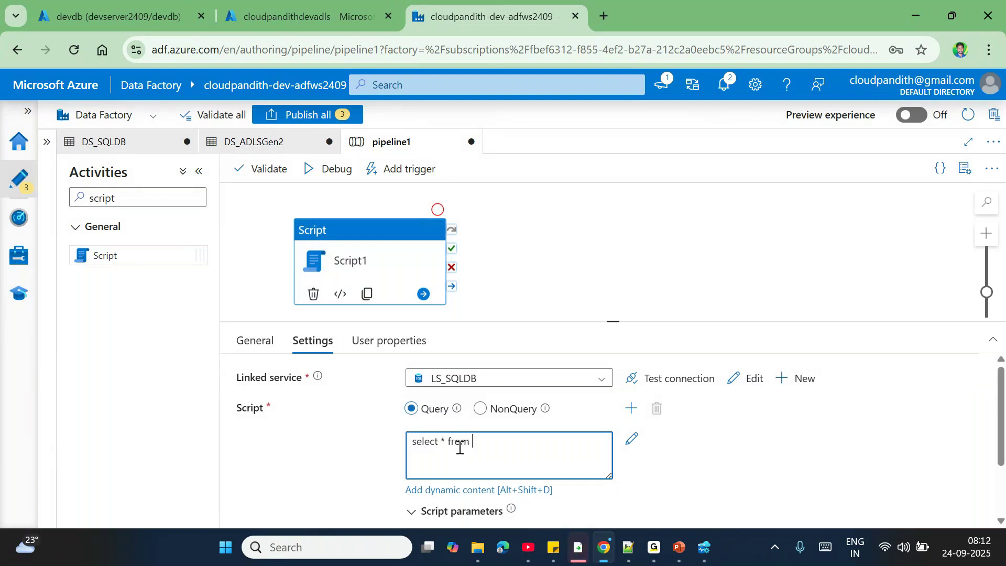
pyautogui.write(' tblconfig where is_active=1')
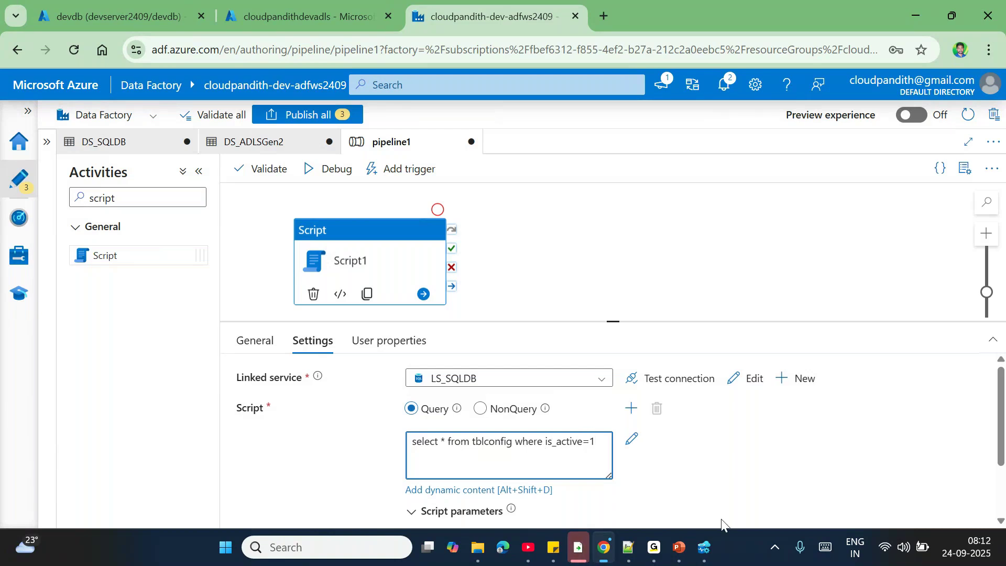
pyautogui.click(704, 547)
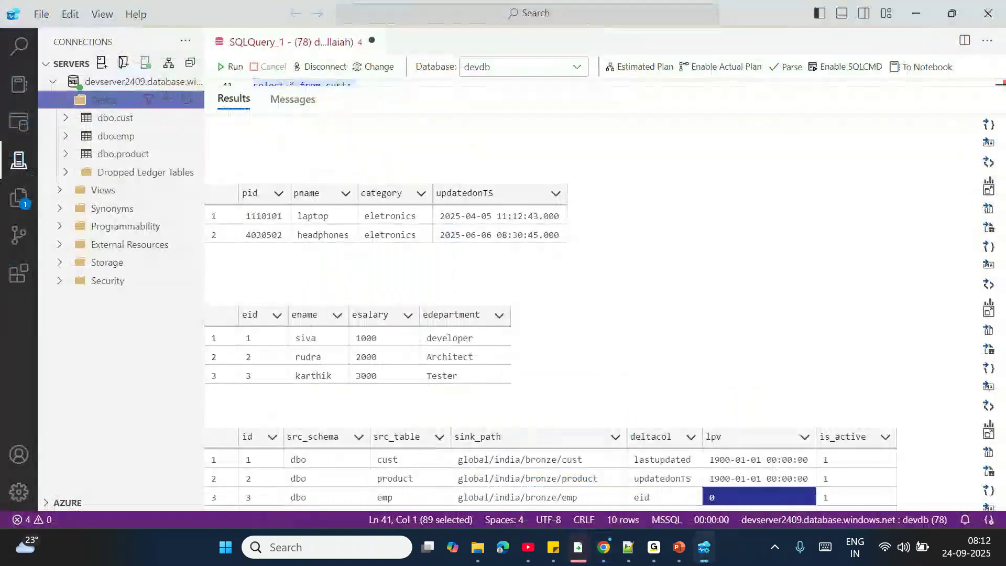
pyautogui.hotkey('alt', 'Tab')
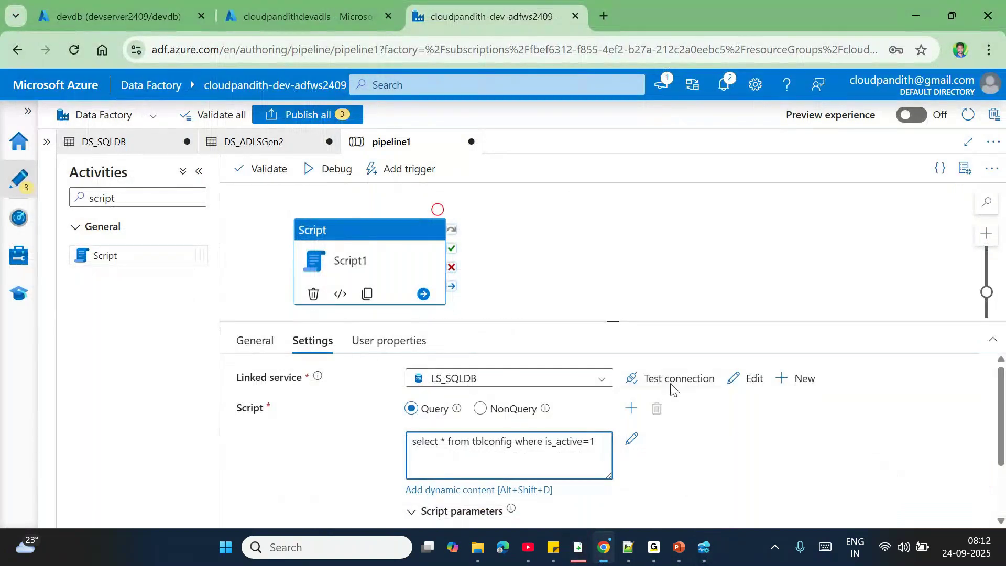
# - Run the pipeline in debug mode, refresh the run status, and open the Script activity's output
pyautogui.scroll(-2, 690, 456)
pyautogui.scroll(2, 690, 455)
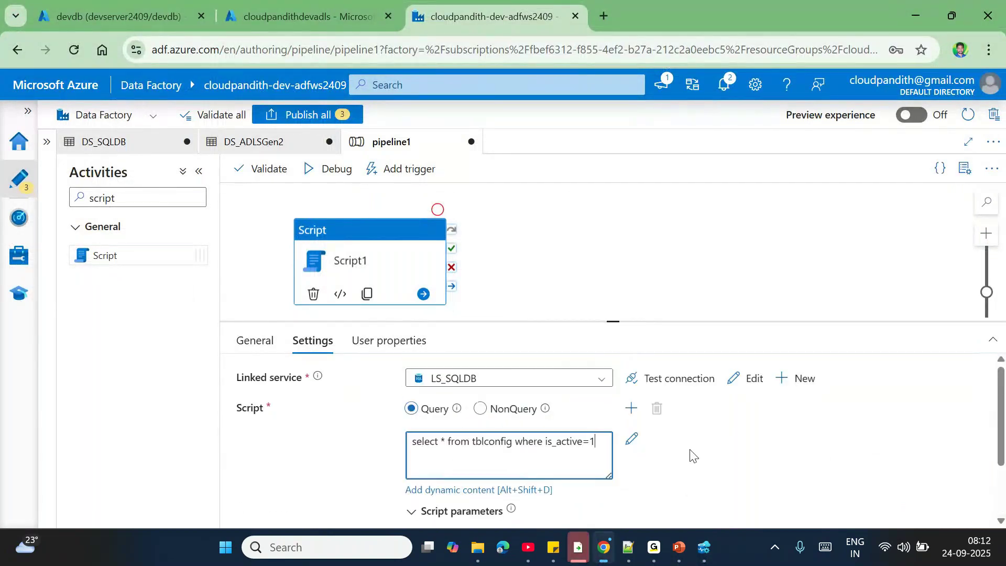
pyautogui.scroll(-2, 691, 470)
pyautogui.scroll(2, 690, 470)
pyautogui.click(333, 169)
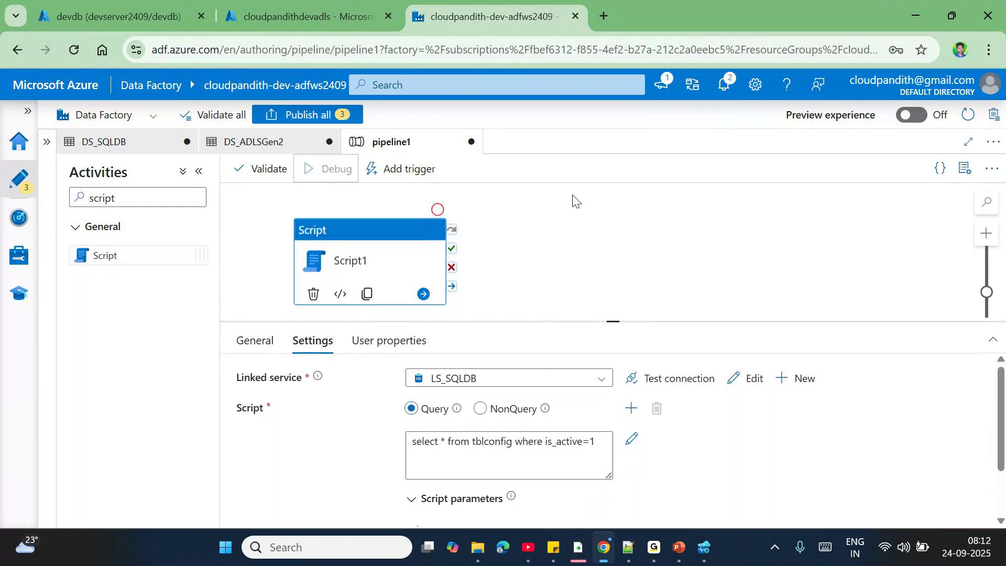
pyautogui.click(584, 302)
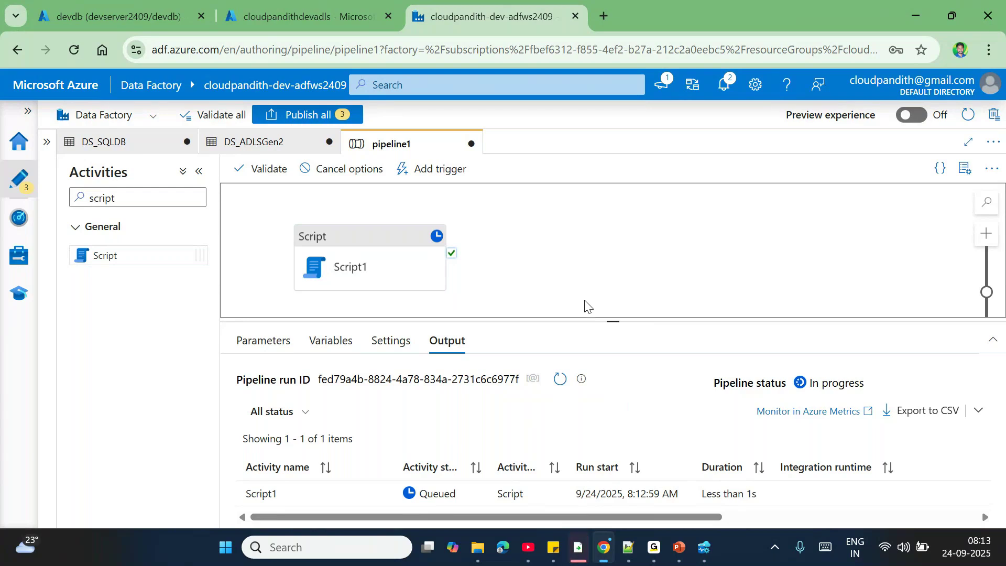
pyautogui.click(561, 392)
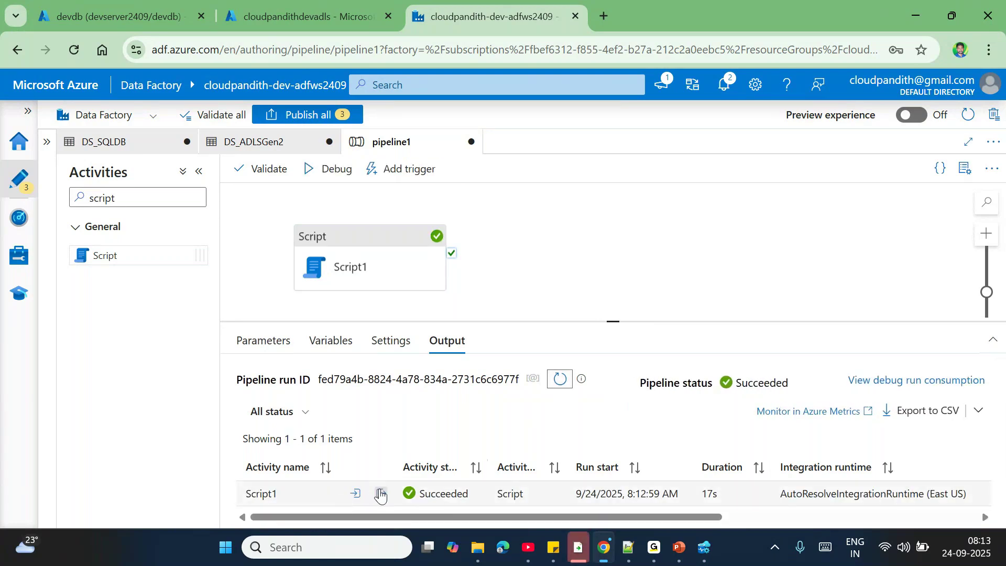
pyautogui.click(381, 493)
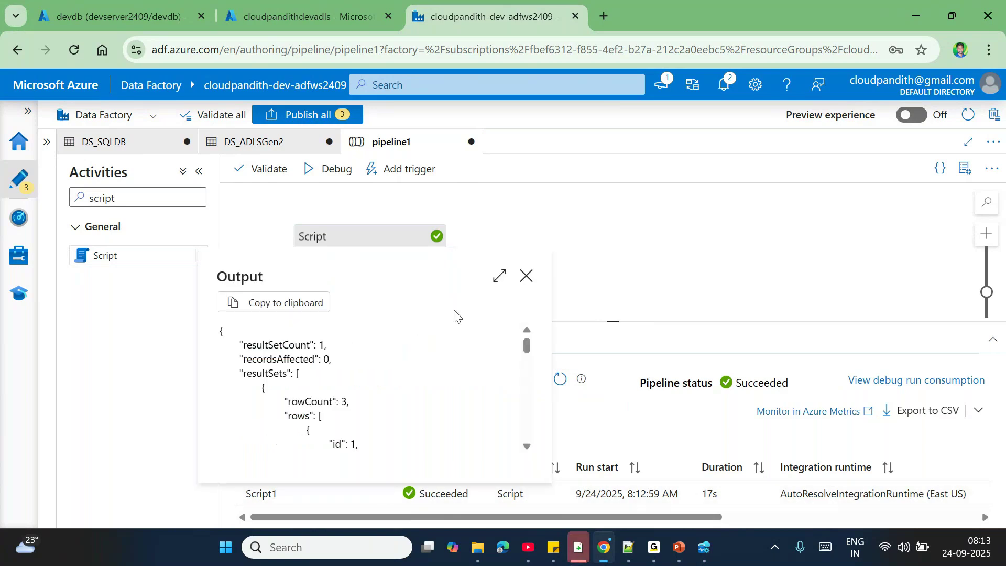
# - Expand the Script activity's output and examine how the resultSets array and its rows are nested
pyautogui.click(500, 276)
pyautogui.doubleClick(82, 99)
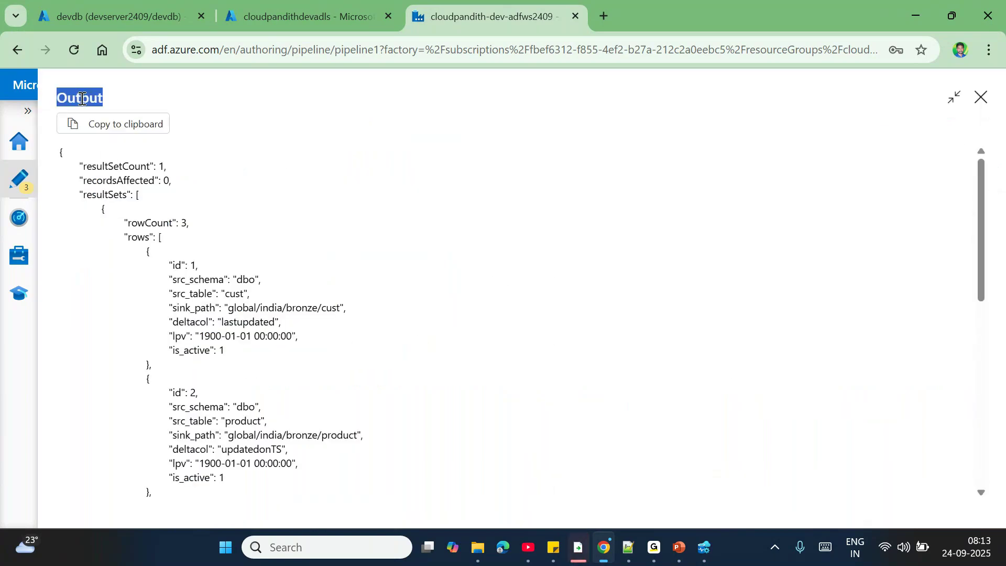
pyautogui.moveTo(77, 159); pyautogui.dragTo(57, 158)
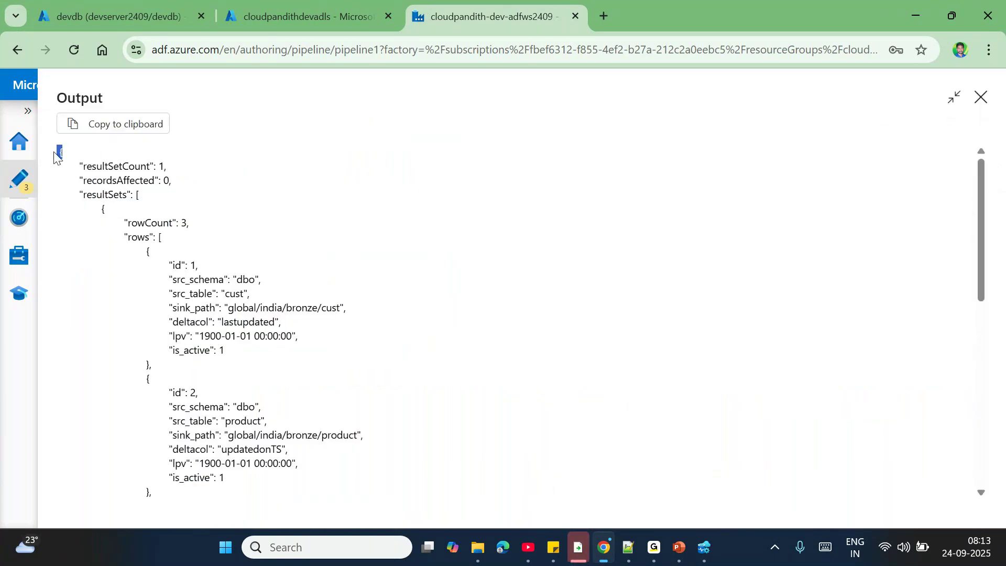
pyautogui.doubleClick(102, 197)
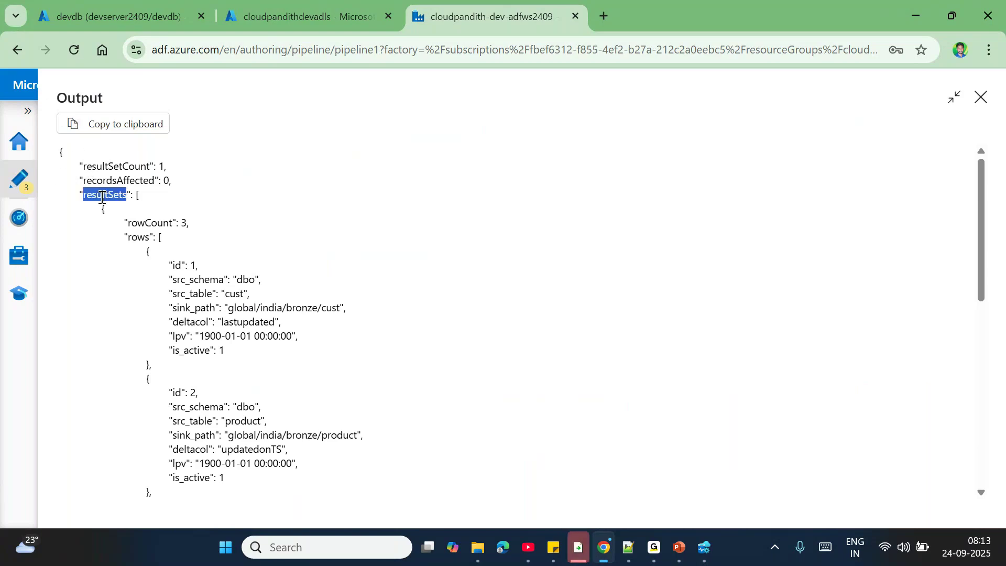
pyautogui.moveTo(132, 197); pyautogui.dragTo(134, 377)
pyautogui.click(134, 377)
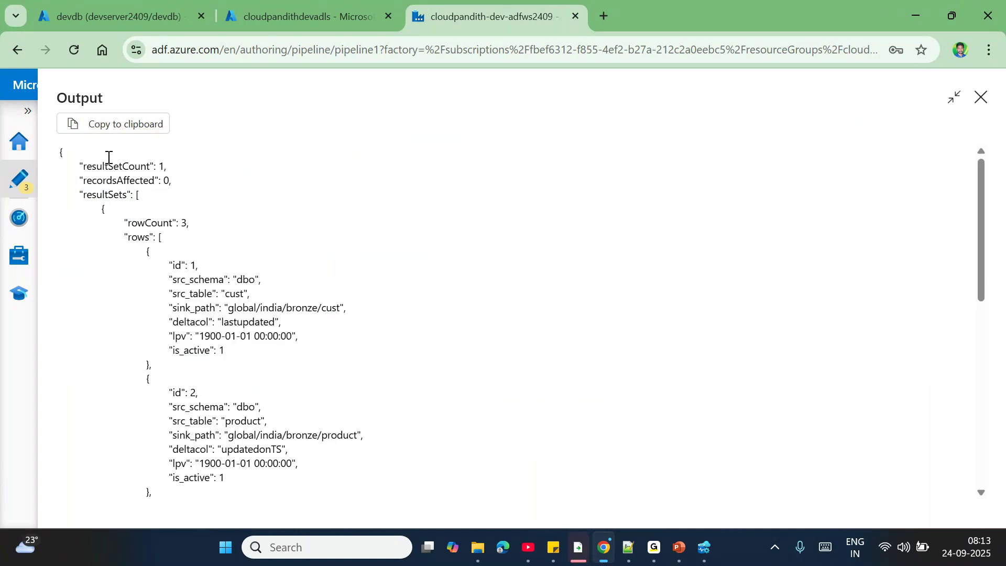
pyautogui.doubleClick(76, 98)
pyautogui.click(71, 156)
pyautogui.doubleClick(103, 197)
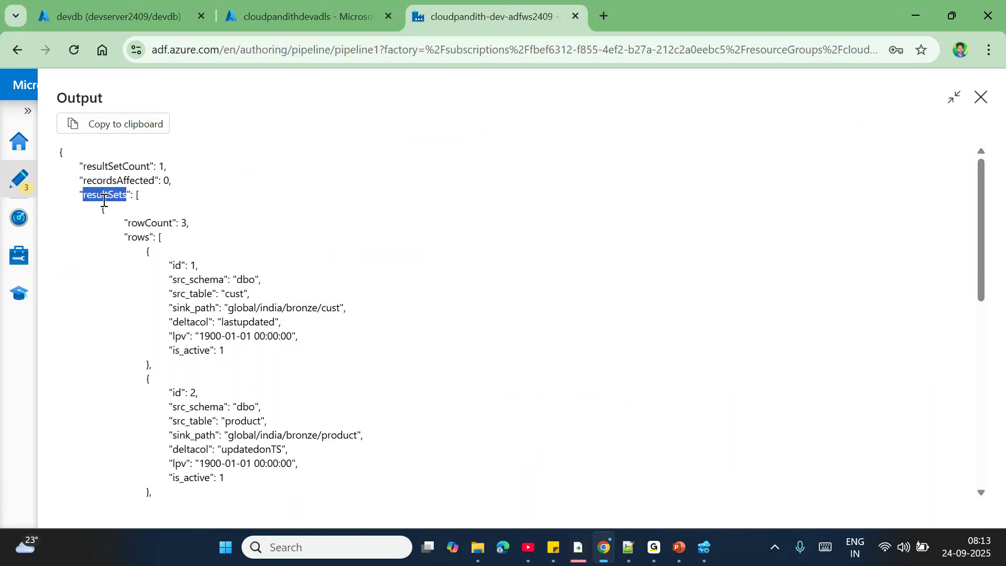
pyautogui.doubleClick(136, 196)
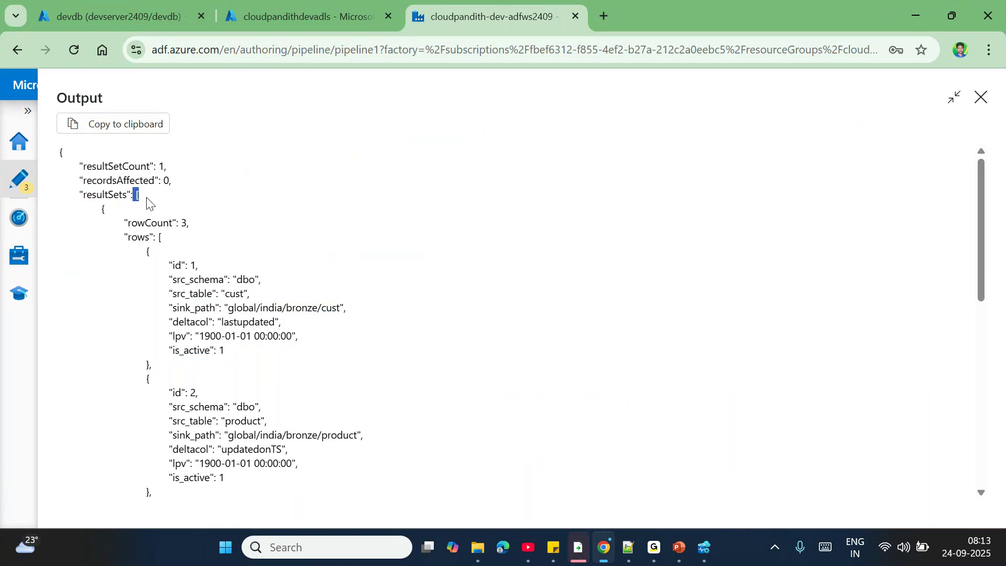
pyautogui.doubleClick(103, 210)
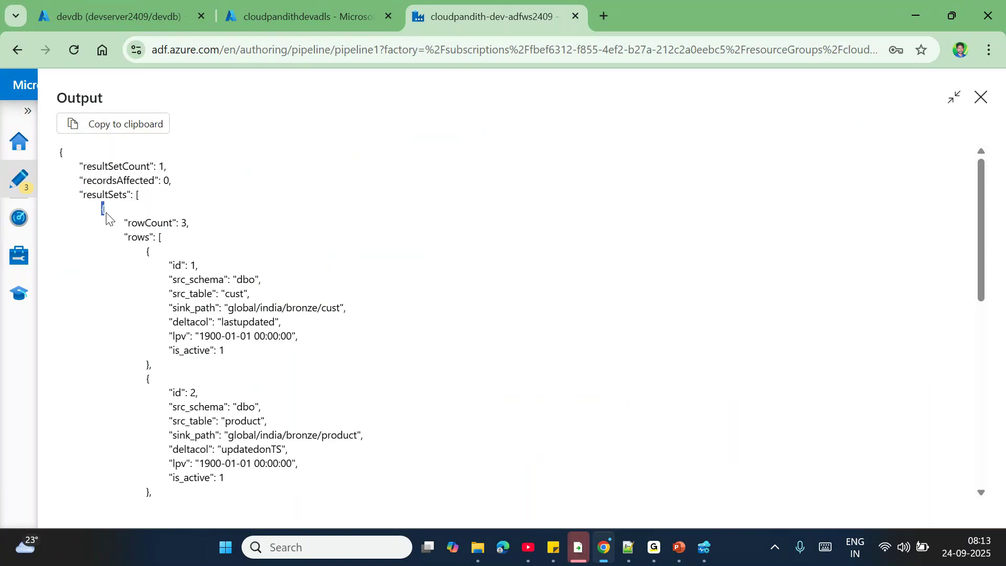
pyautogui.doubleClick(134, 238)
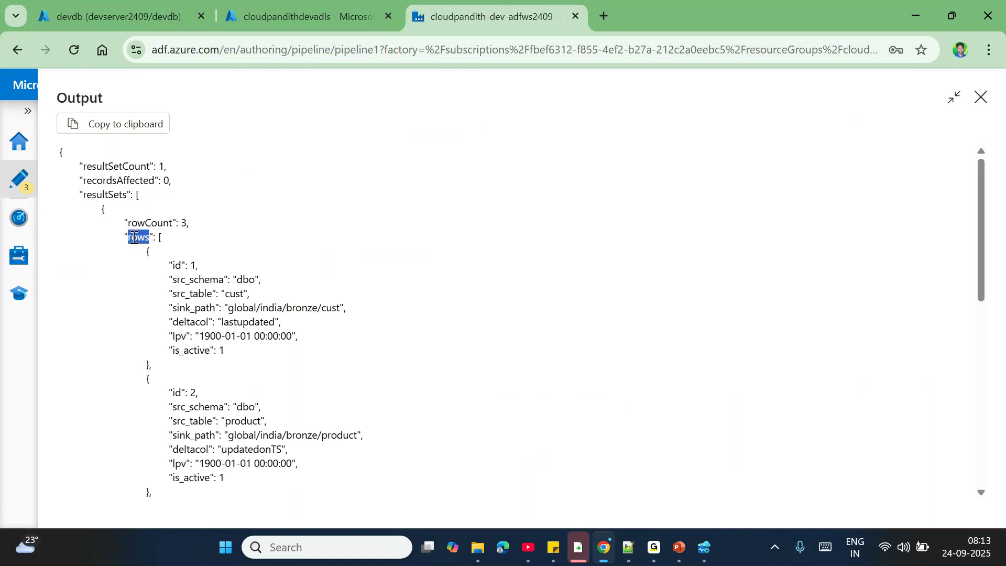
pyautogui.click(135, 238)
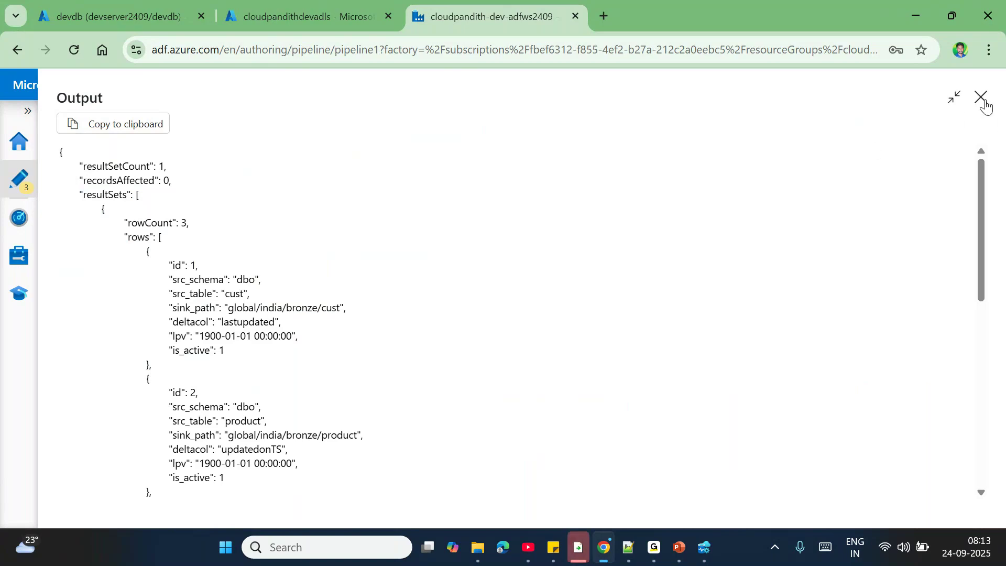
# - Copy the Script output into a new Notepad++ document and delete everything from the closing bracket of the resultSets array onward
pyautogui.click(148, 127)
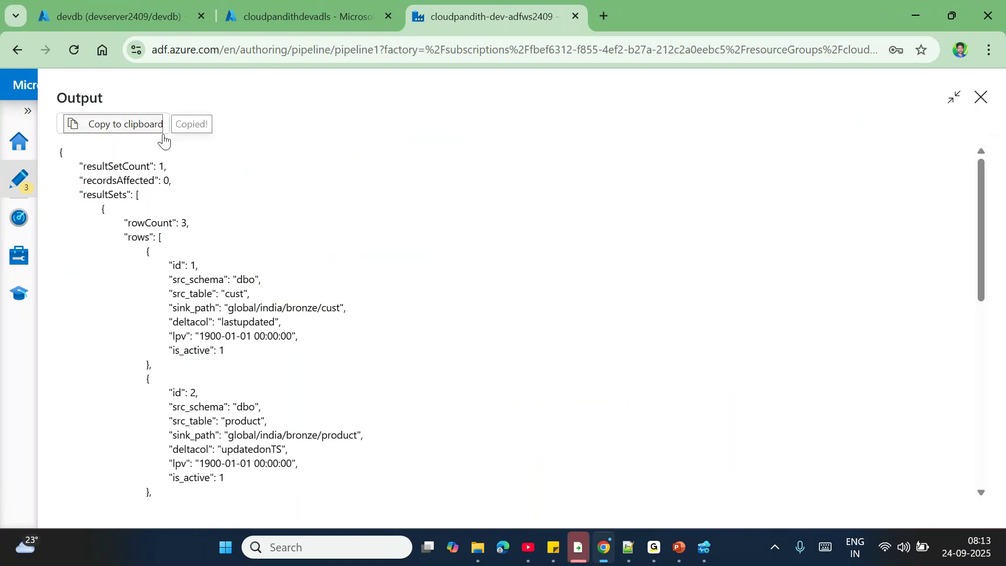
pyautogui.click(631, 545)
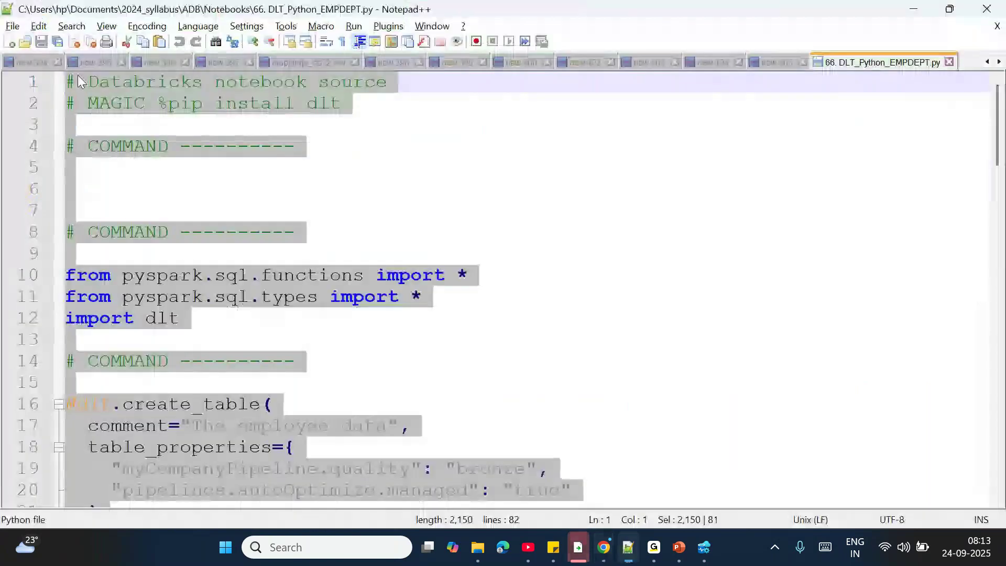
pyautogui.hotkey('ctrl', 'n')
pyautogui.hotkey('ctrl', 'v')
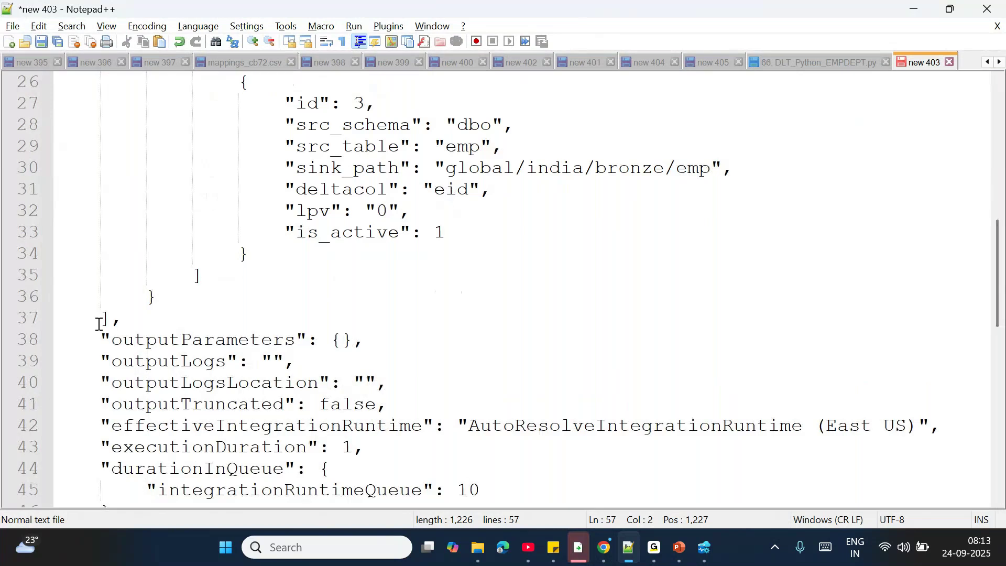
pyautogui.moveTo(95, 312); pyautogui.dragTo(61, 488)
pyautogui.press('Delete')
# - Review the resultSets and rows structure in the pasted JSON, return to Data Factory in the browser and close the output view
pyautogui.scroll(1, 415, 315)
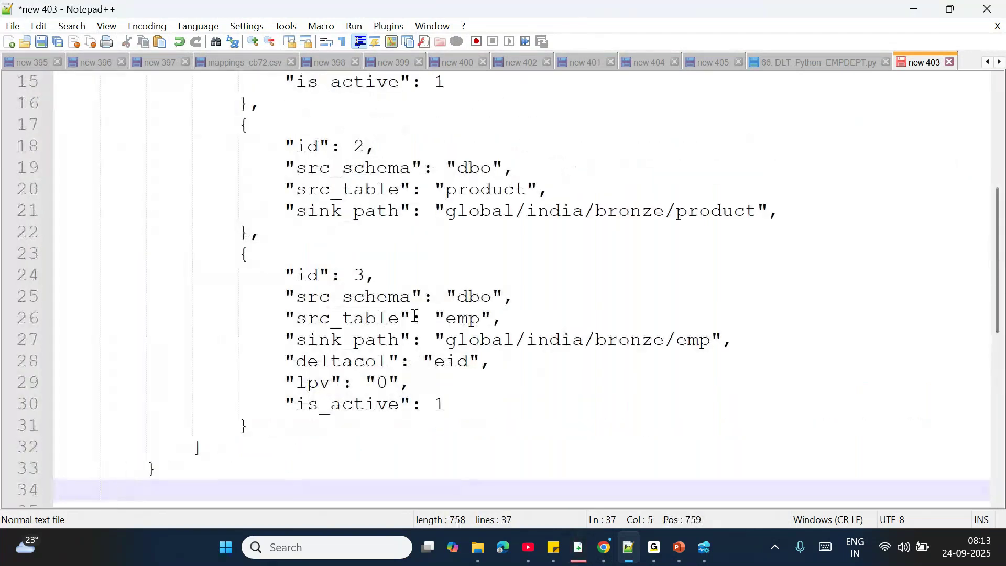
pyautogui.scroll(5, 414, 315)
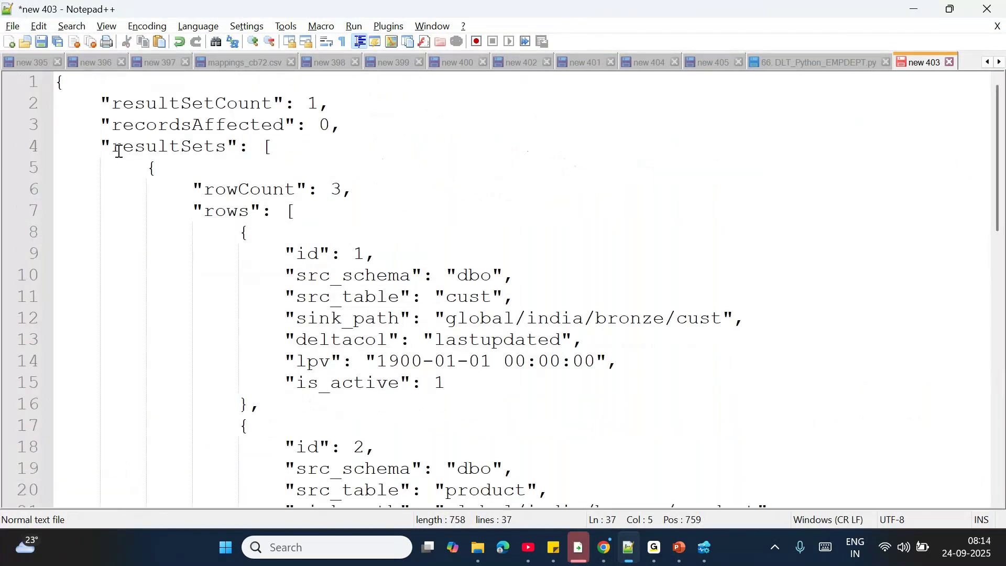
pyautogui.moveTo(355, 189); pyautogui.dragTo(111, 147)
pyautogui.click(367, 210)
pyautogui.scroll(-3, 505, 404)
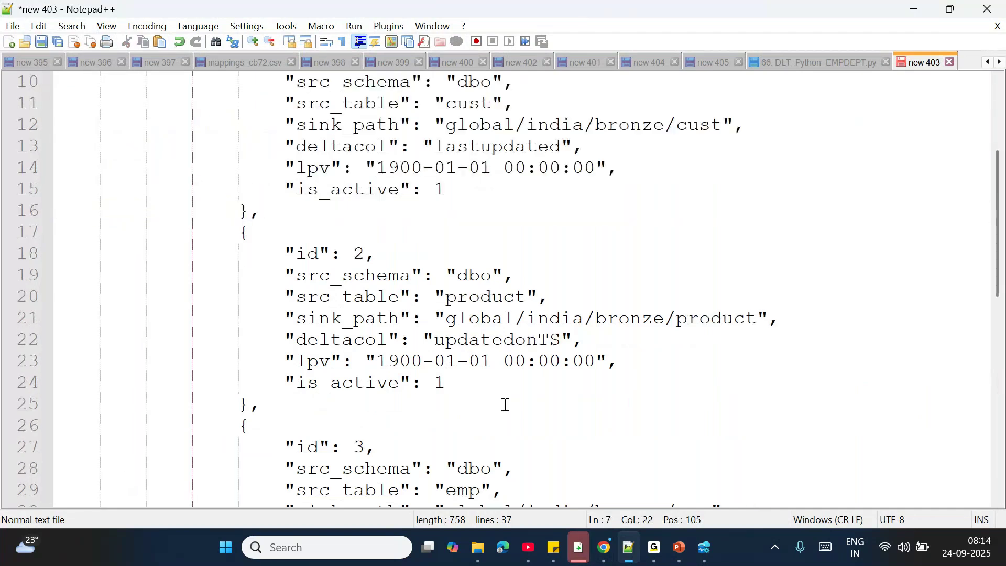
pyautogui.scroll(-5, 520, 449)
pyautogui.click(610, 545)
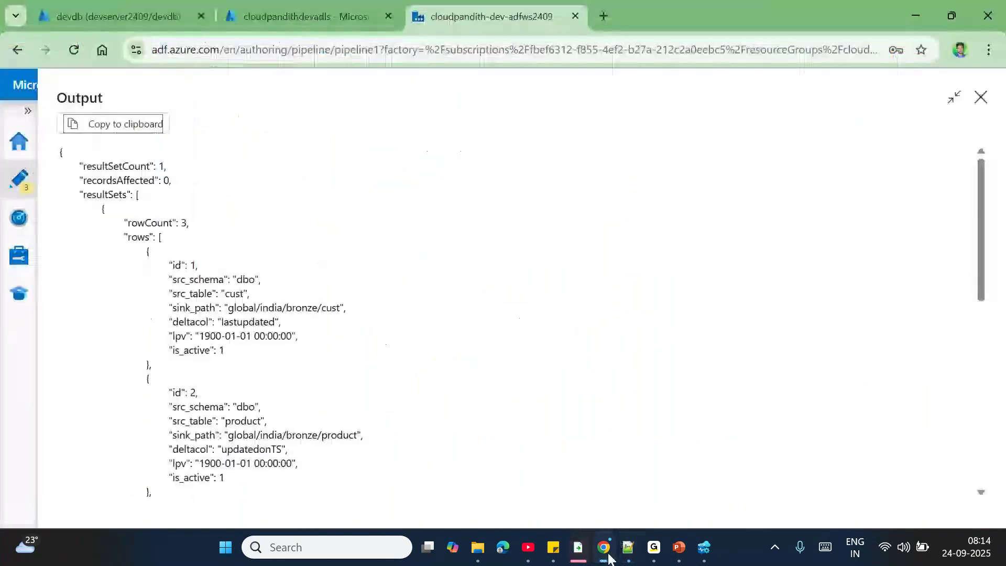
pyautogui.click(980, 98)
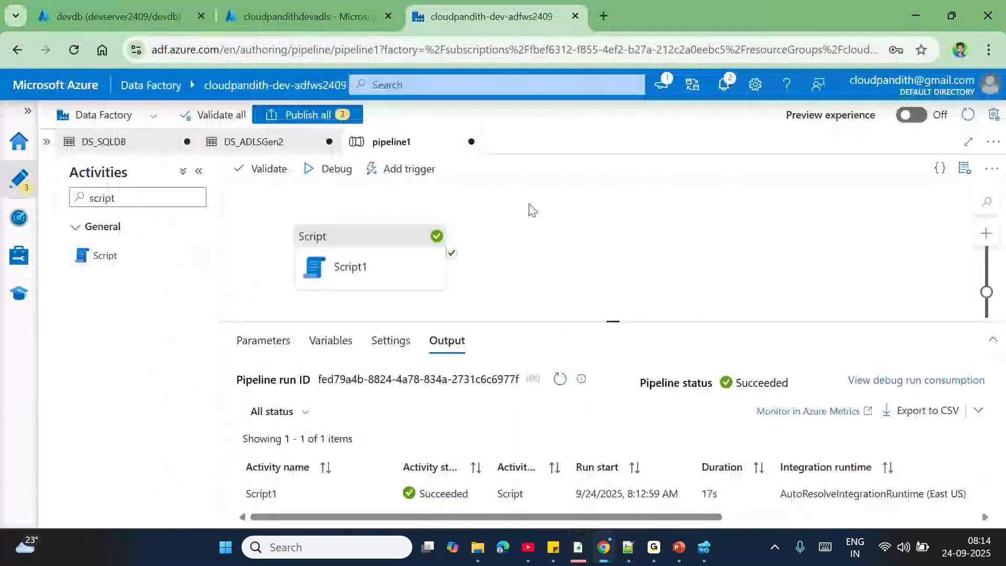
# - Add a ForEach activity to the pipeline canvas and connect Script1's success output to it
pyautogui.doubleClick(162, 195)
pyautogui.press('BackSpace')
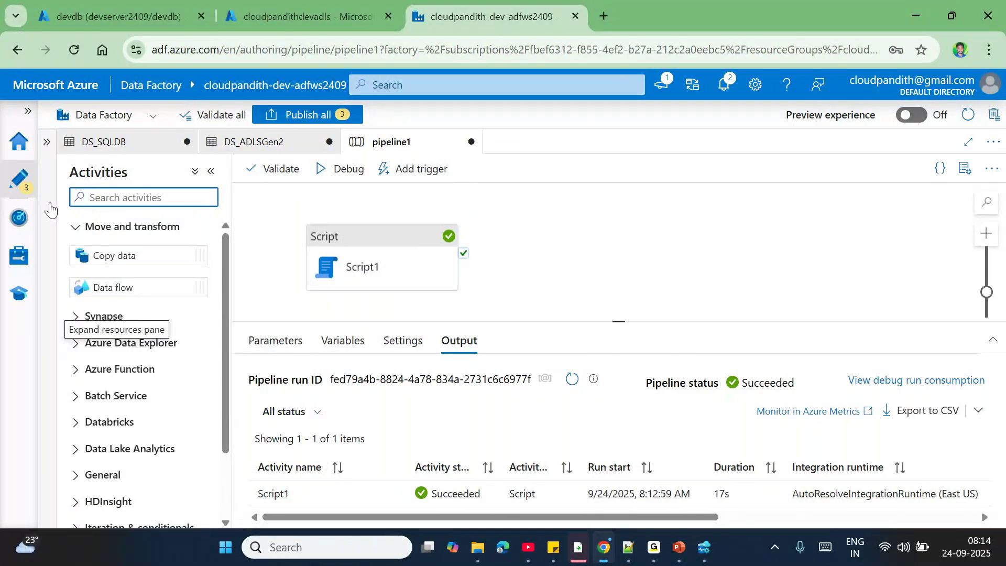
pyautogui.write('forea')
pyautogui.moveTo(110, 255); pyautogui.dragTo(579, 255)
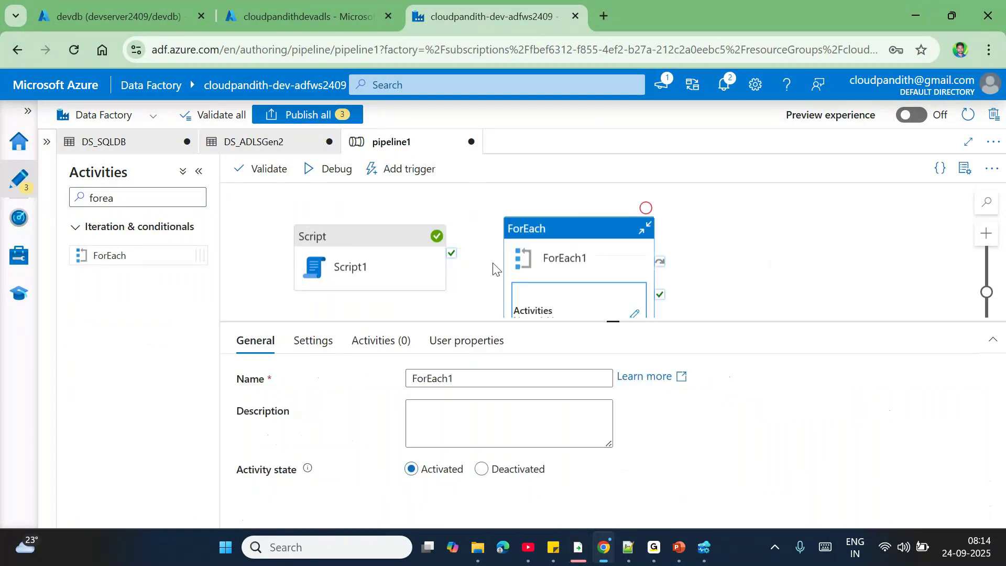
pyautogui.moveTo(451, 254); pyautogui.dragTo(582, 252)
pyautogui.click(292, 348)
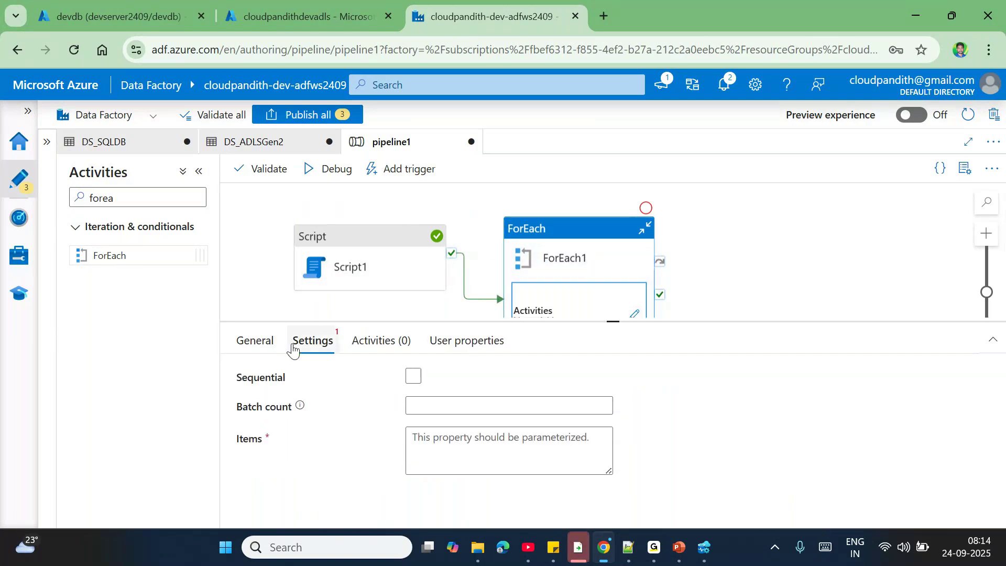
pyautogui.click(413, 377)
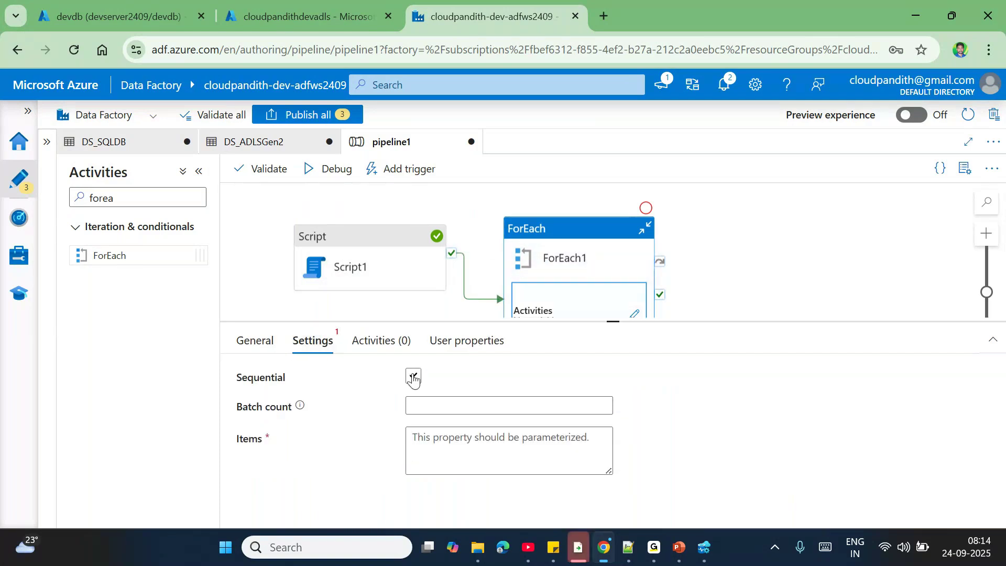
pyautogui.click(413, 376)
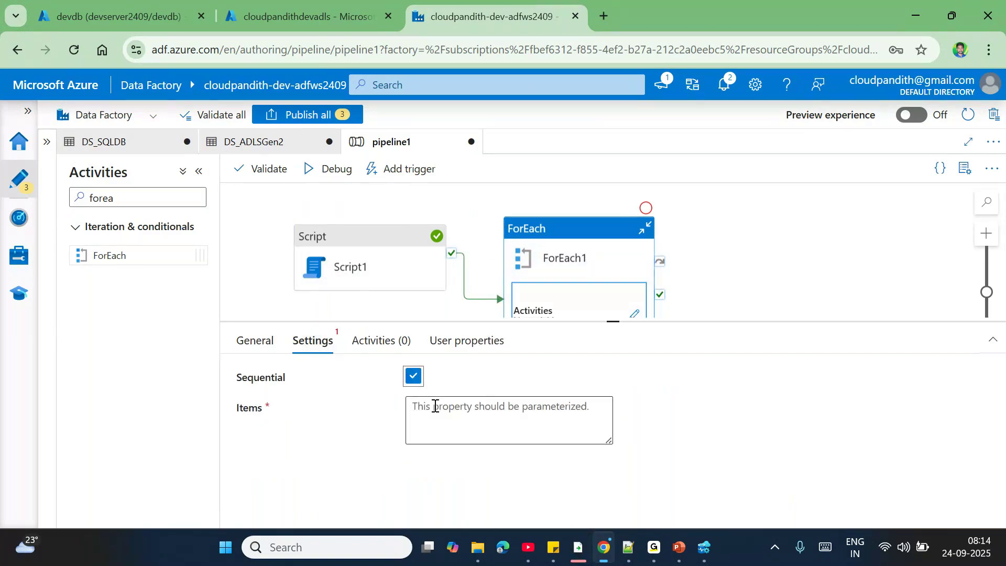
pyautogui.click(419, 414)
pyautogui.click(631, 426)
pyautogui.write('.resultsets[0')
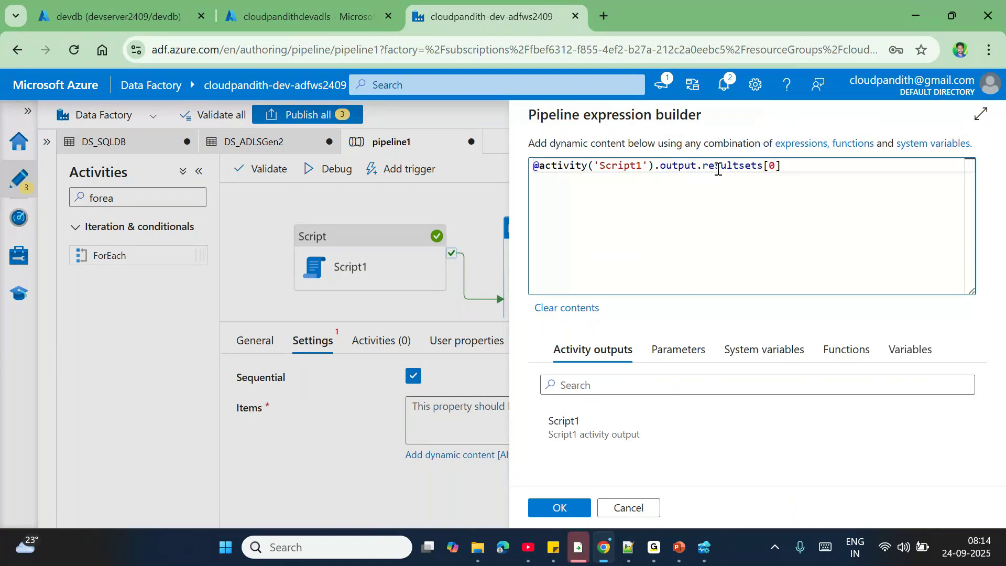
pyautogui.write('.rows')
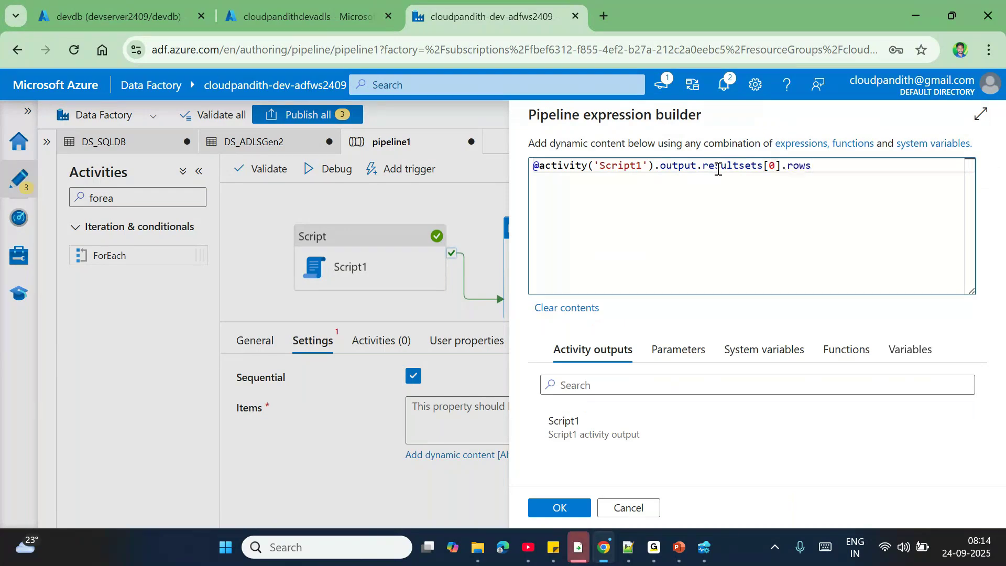
pyautogui.click(560, 508)
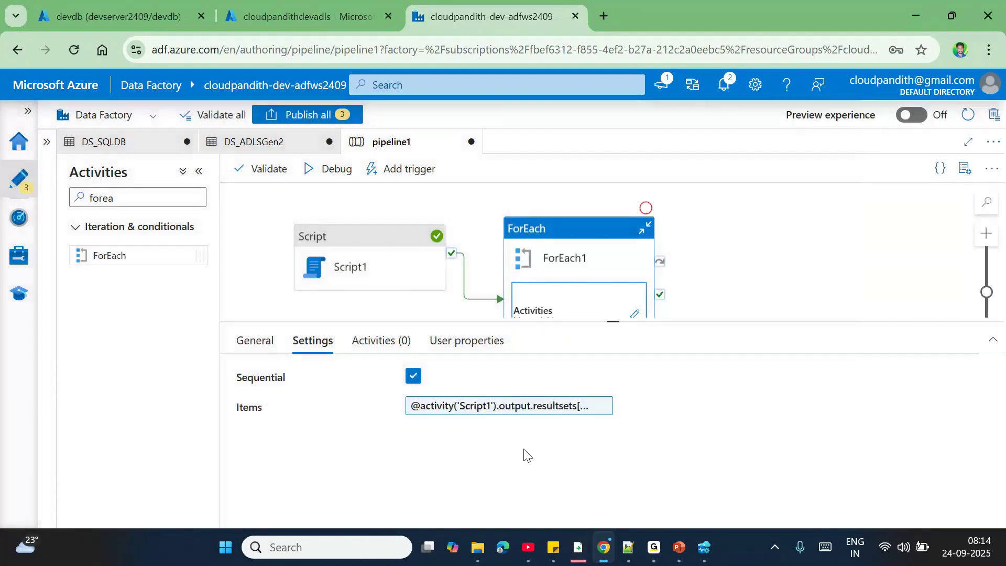
# - Open ForEach1's inner activities and add a Script activity to its canvas
pyautogui.click(636, 312)
pyautogui.moveTo(126, 199); pyautogui.dragTo(79, 198)
pyautogui.press('BackSpace')
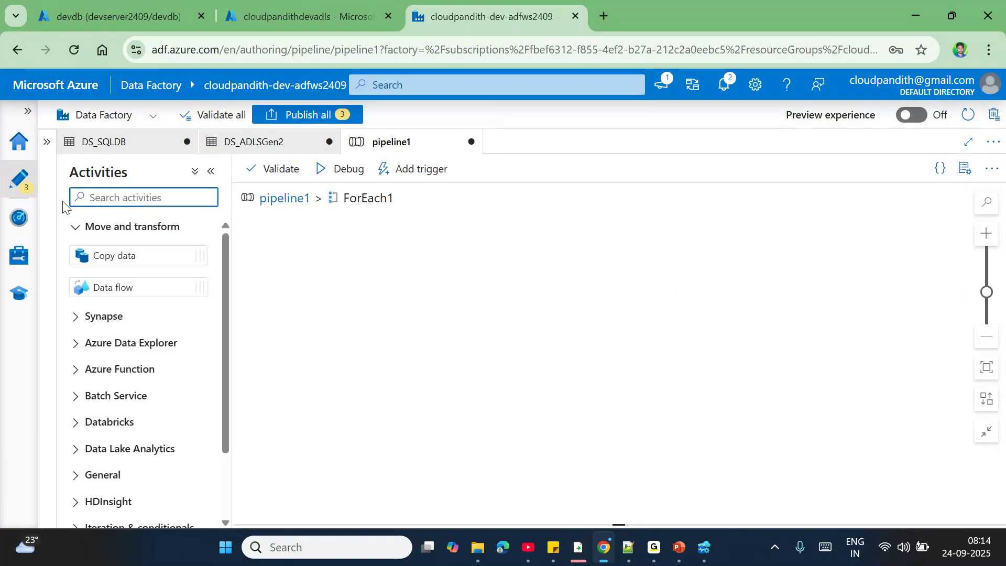
pyautogui.write('script')
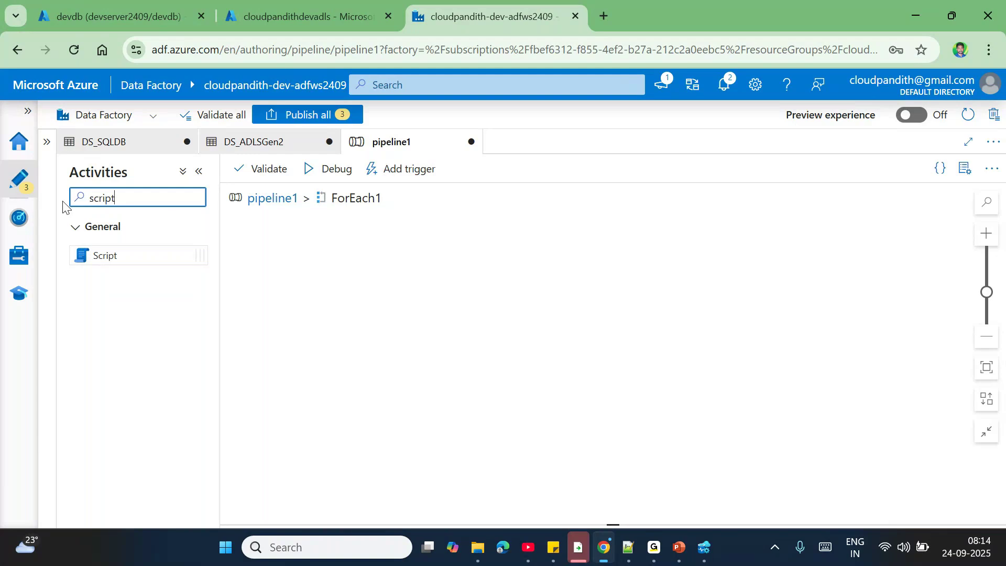
pyautogui.moveTo(96, 250); pyautogui.dragTo(332, 284)
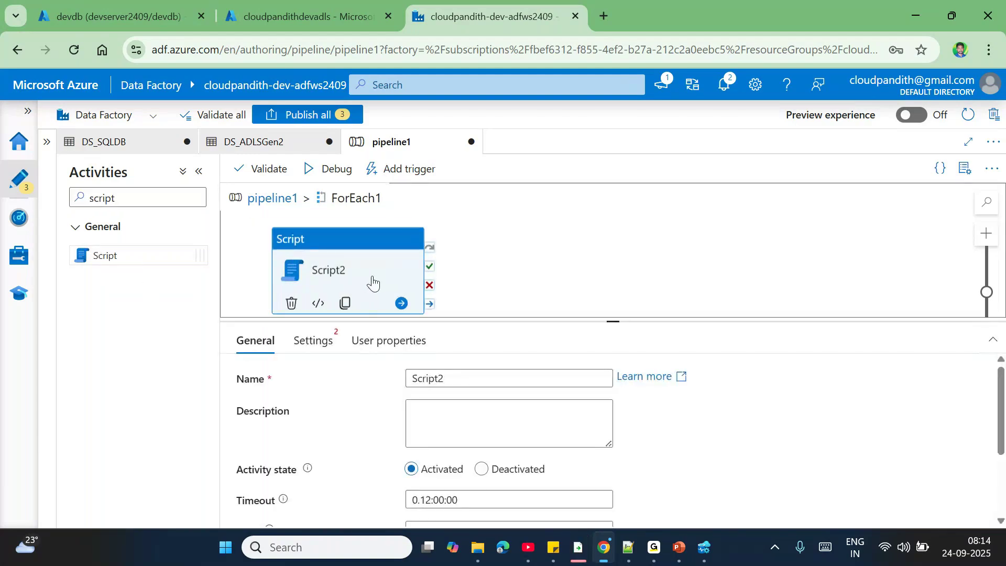
# - Select LS_SQLDB as the linked service of the Script2 activity inside ForEach1
pyautogui.click(313, 341)
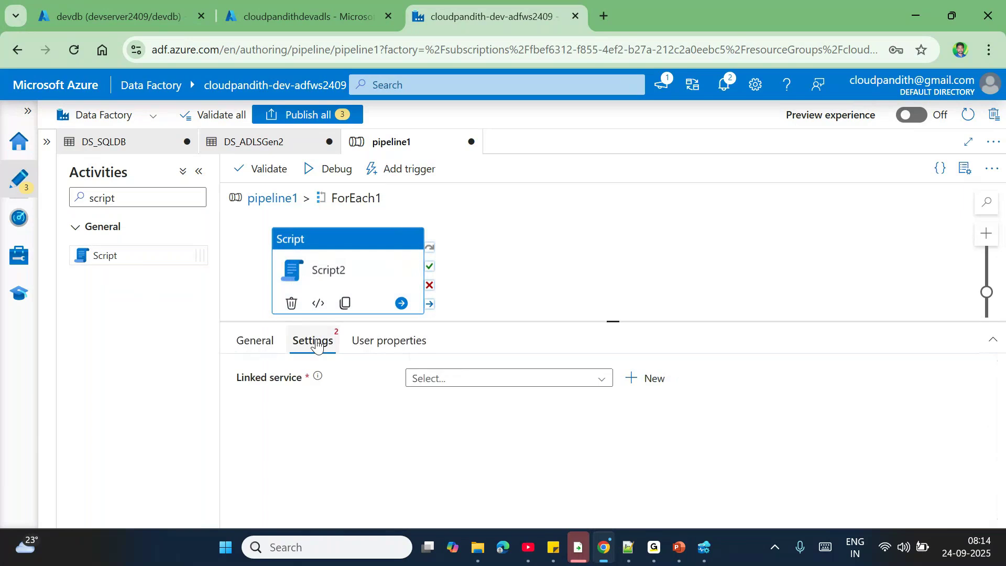
pyautogui.click(460, 392)
pyautogui.click(453, 427)
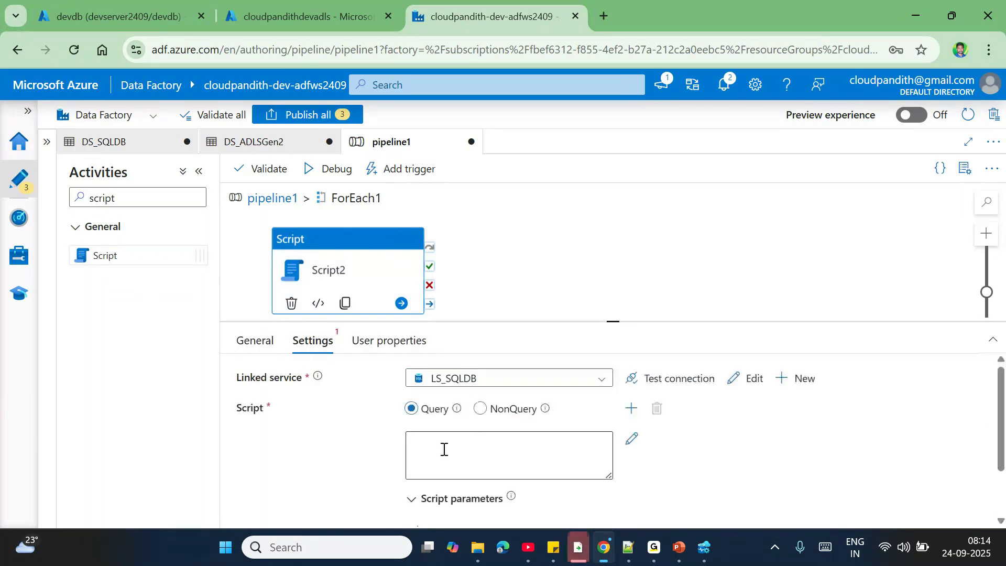
# - Draft Script2's query in the expression builder as "select max(deltacolumn) as maxvalue from schemaname.tablename"
pyautogui.click(443, 449)
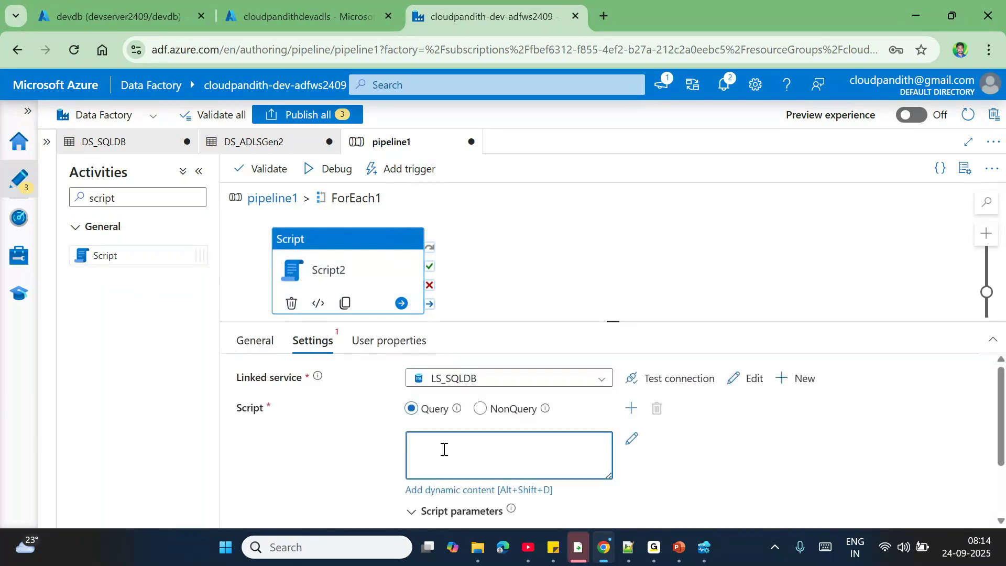
pyautogui.click(447, 496)
pyautogui.write('selec')
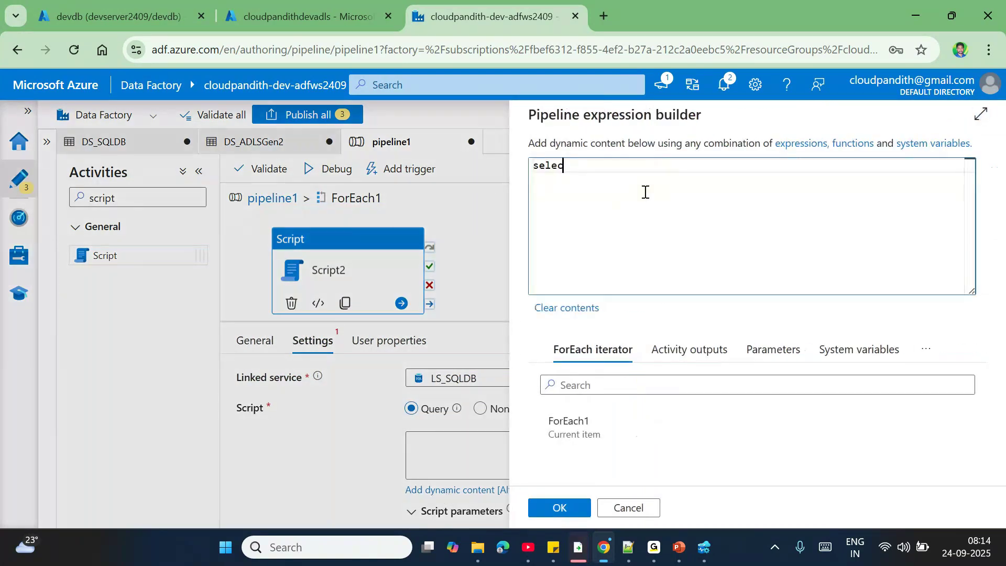
pyautogui.write('t max(deltac')
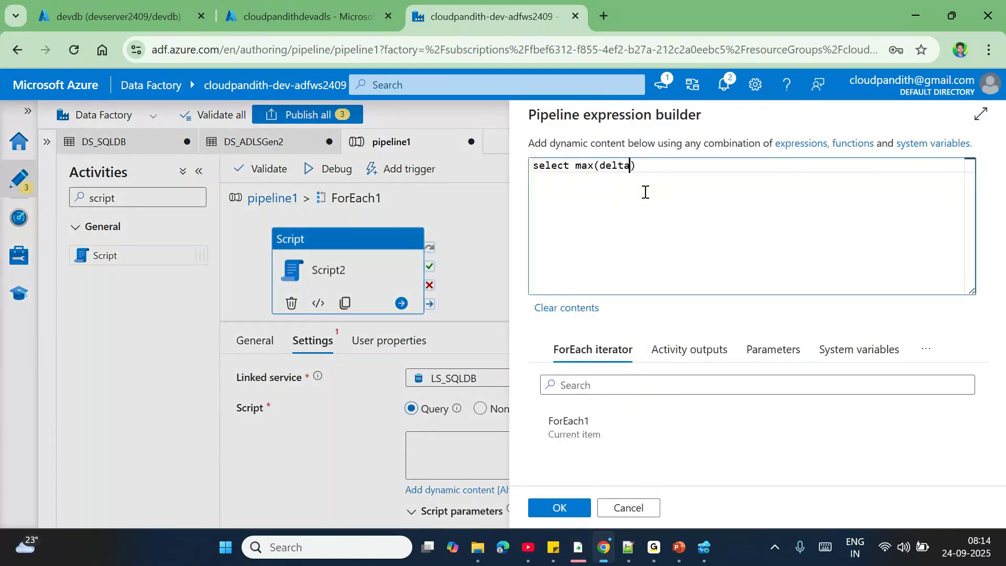
pyautogui.write('olumn) as de')
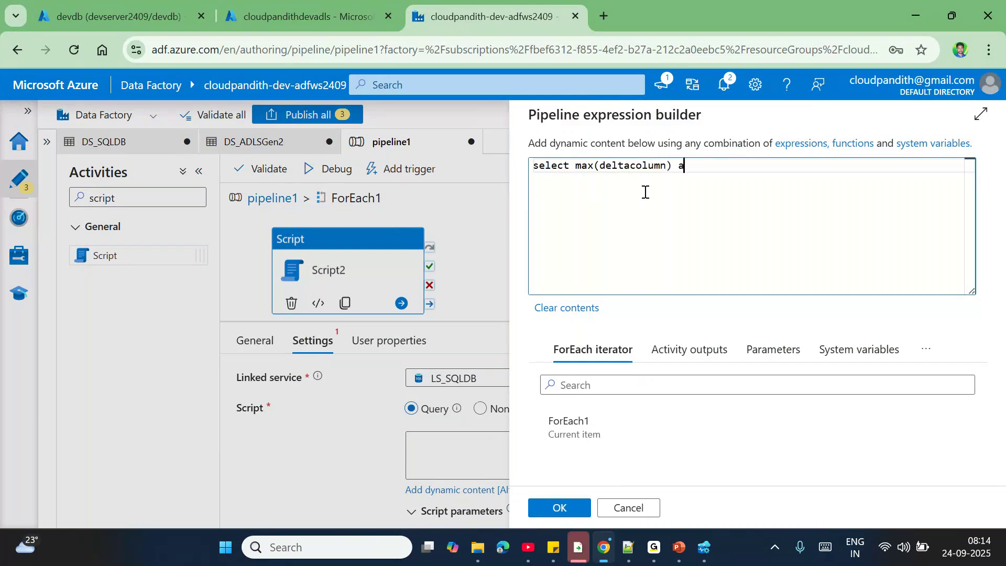
pyautogui.press('BackSpace')
pyautogui.press('BackSpace')
pyautogui.write('maxvalue from schema')
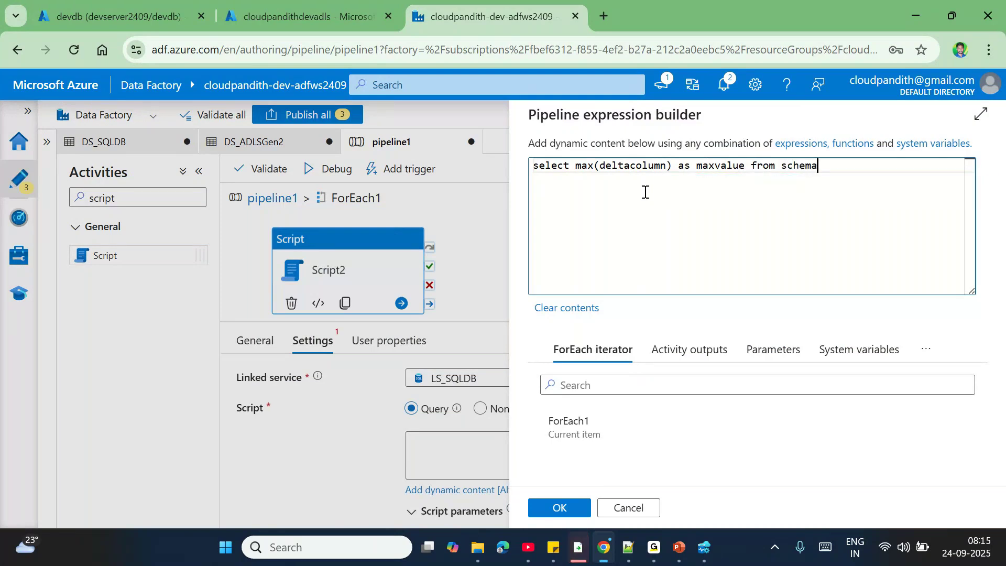
pyautogui.write('name.tablename')
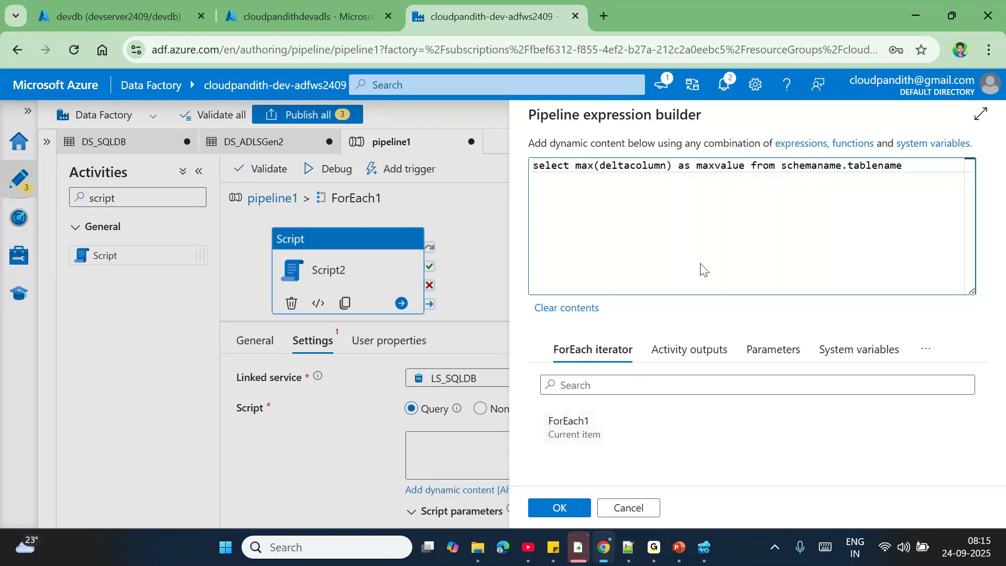
# - Switch to Notepad++ and write "select max(lastupdated) as maxvalue from dbo.cust" on a new line below the cust record
pyautogui.click(633, 553)
pyautogui.scroll(3, 337, 231)
pyautogui.scroll(5, 339, 239)
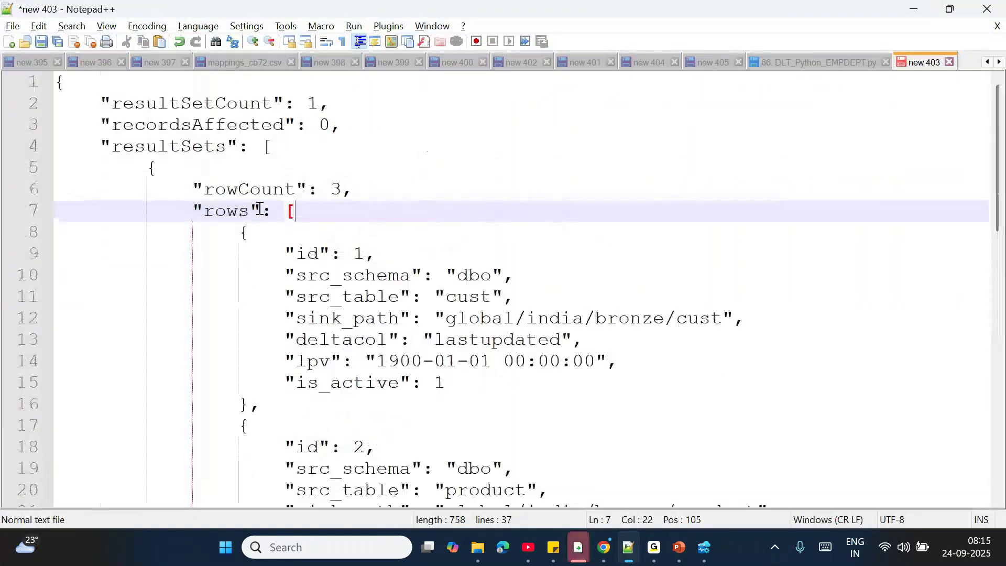
pyautogui.moveTo(240, 230); pyautogui.dragTo(271, 394)
pyautogui.click(272, 400)
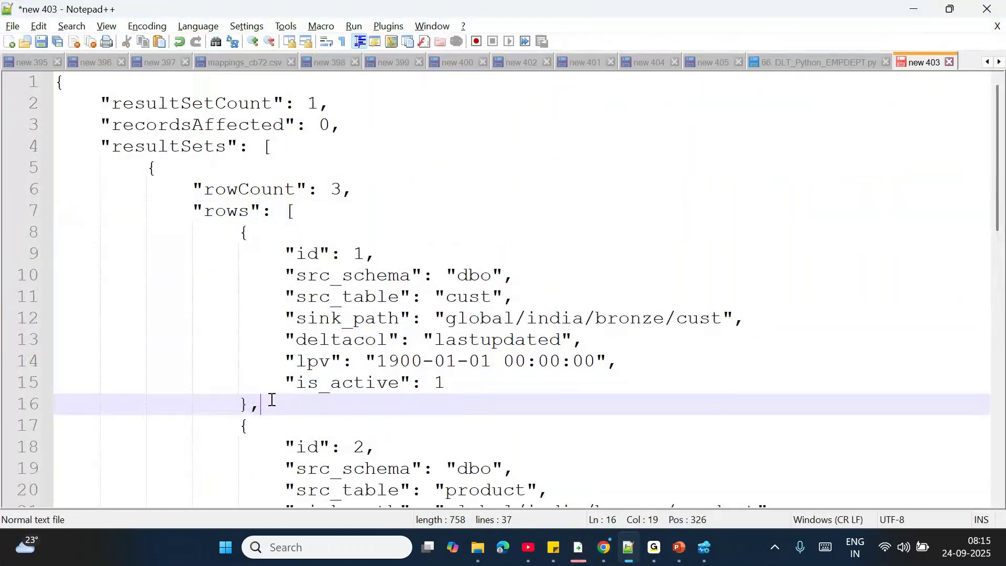
pyautogui.press('Return')
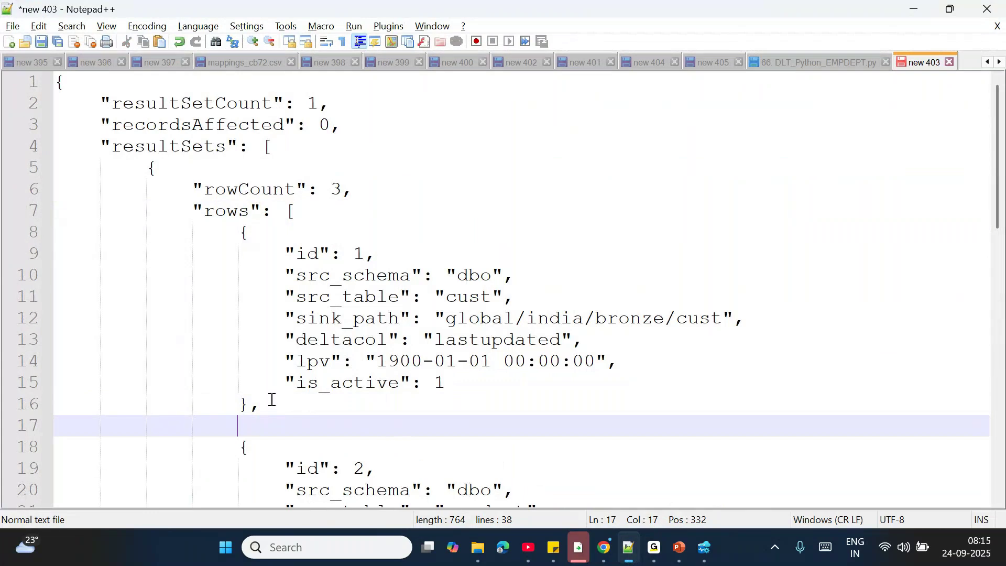
pyautogui.press('BackSpace')
pyautogui.press('BackSpace')
pyautogui.press('BackSpace')
pyautogui.press('BackSpace')
pyautogui.write('select max(')
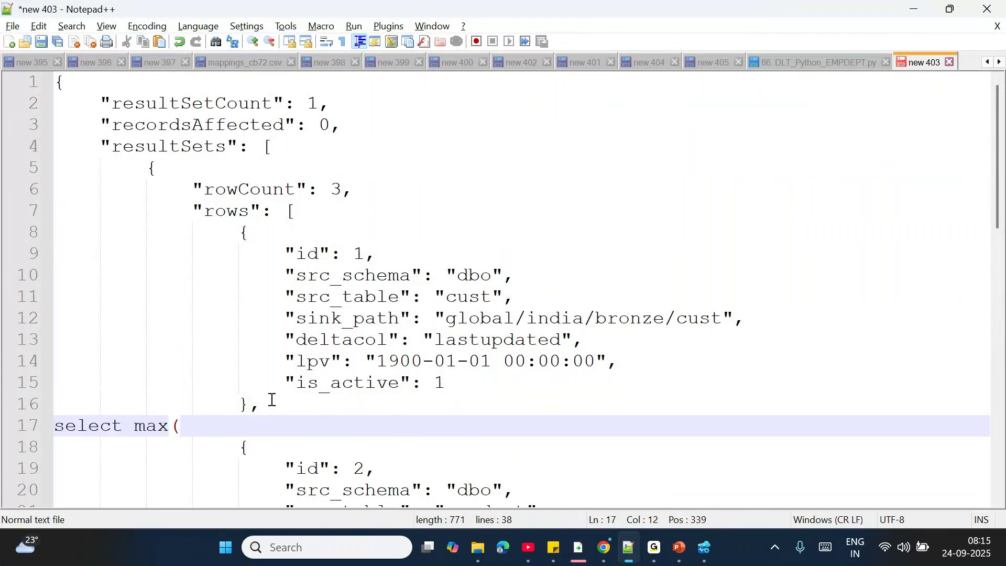
pyautogui.write('lastupdated) as m')
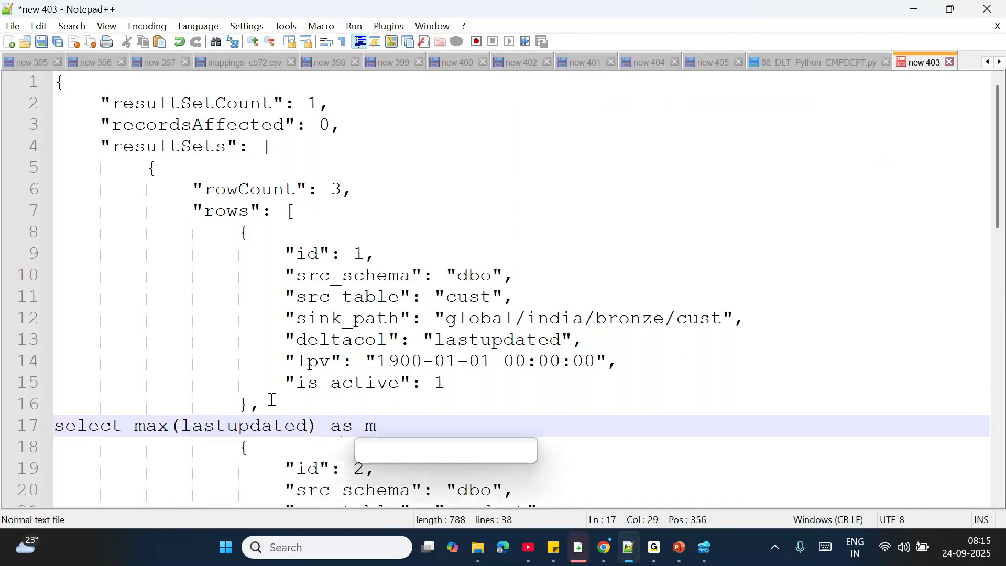
pyautogui.write('axvalue from dbo.cust')
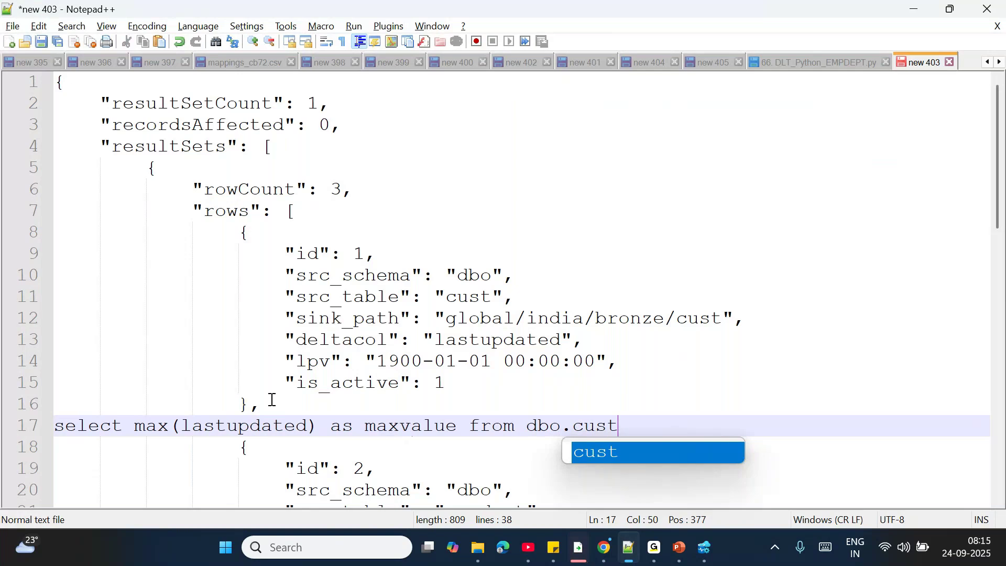
# - Copy the cust query onto a new line below the product record
pyautogui.hotkey('shift', 'Home')
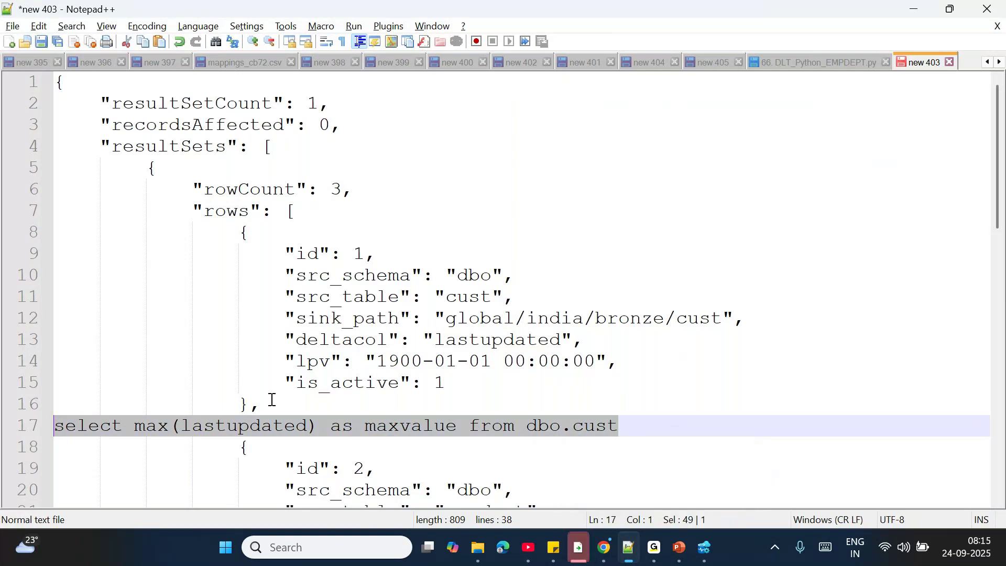
pyautogui.scroll(-3, 272, 400)
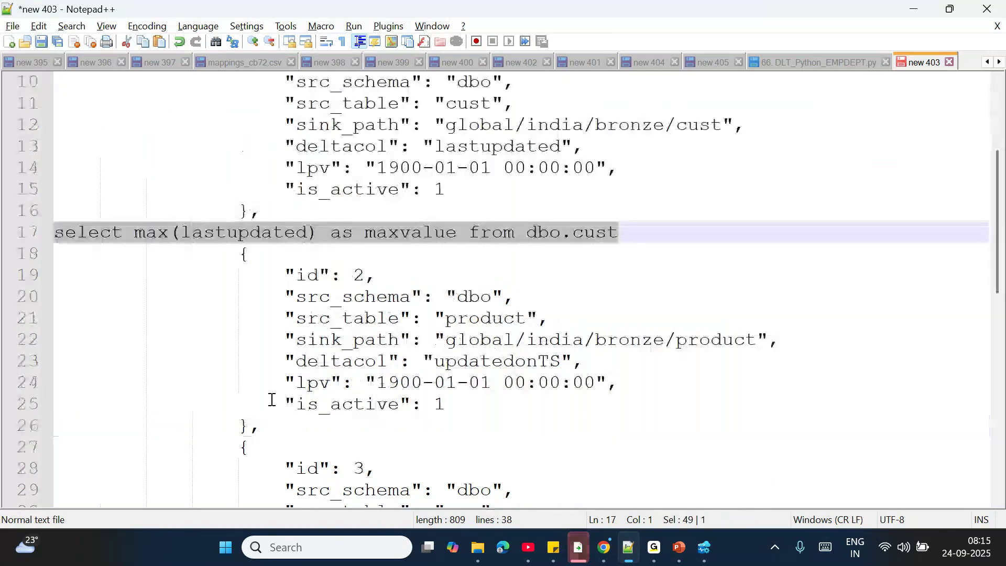
pyautogui.hotkey('ctrl', 'c')
pyautogui.click(267, 431)
pyautogui.press('Return')
pyautogui.hotkey('shift', 'Home')
pyautogui.hotkey('ctrl', 'v')
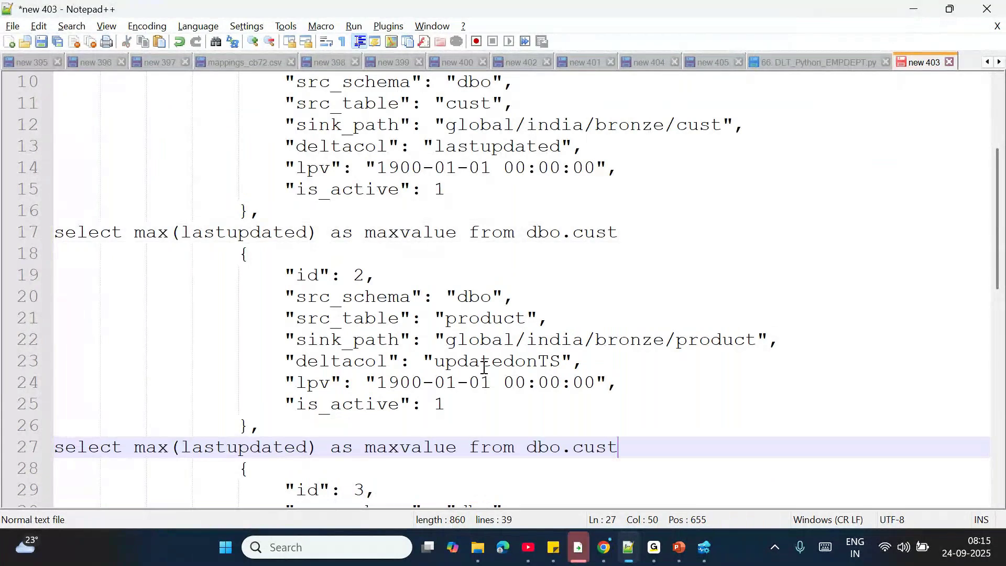
# - Change the query below the product record to use column updatedonTS and table product
pyautogui.doubleClick(265, 447)
pyautogui.hotkey('ctrl', 'v')
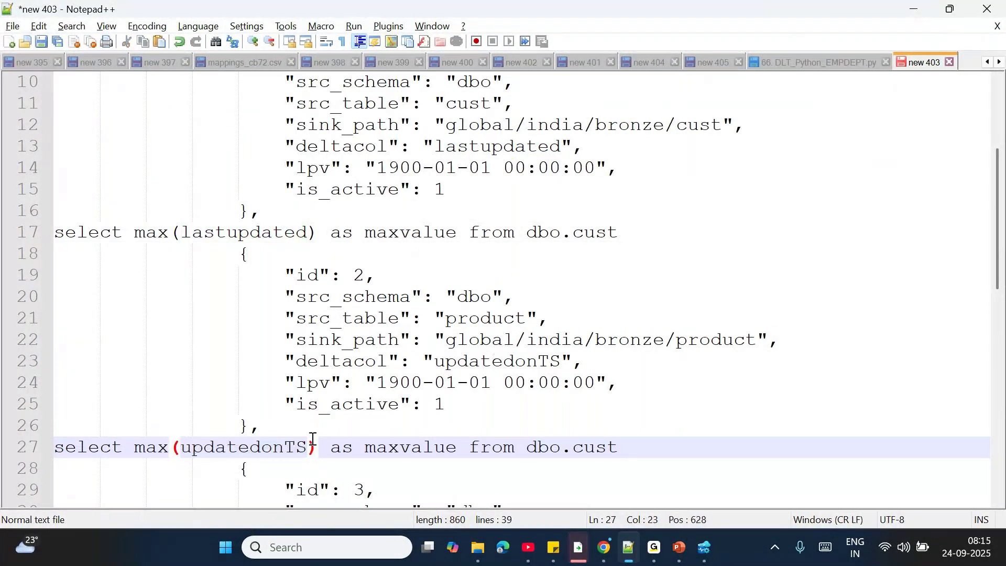
pyautogui.doubleClick(483, 320)
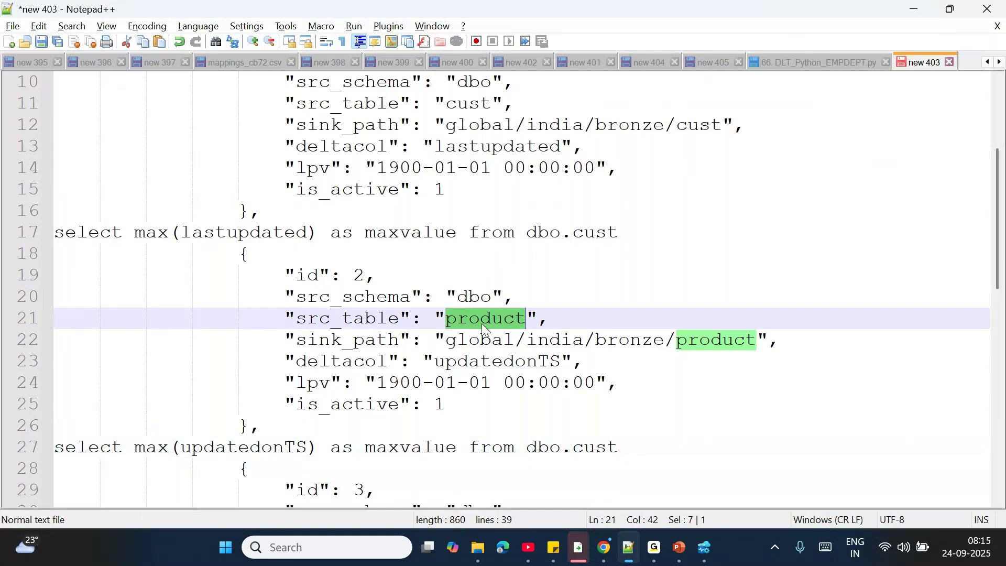
pyautogui.hotkey('ctrl', 'c')
pyautogui.click(602, 447)
pyautogui.doubleClick(601, 447)
pyautogui.hotkey('ctrl', 'v')
# - Copy the product query onto a new line below the emp record, leaving a blank line between them
pyautogui.hotkey('shift', 'Home')
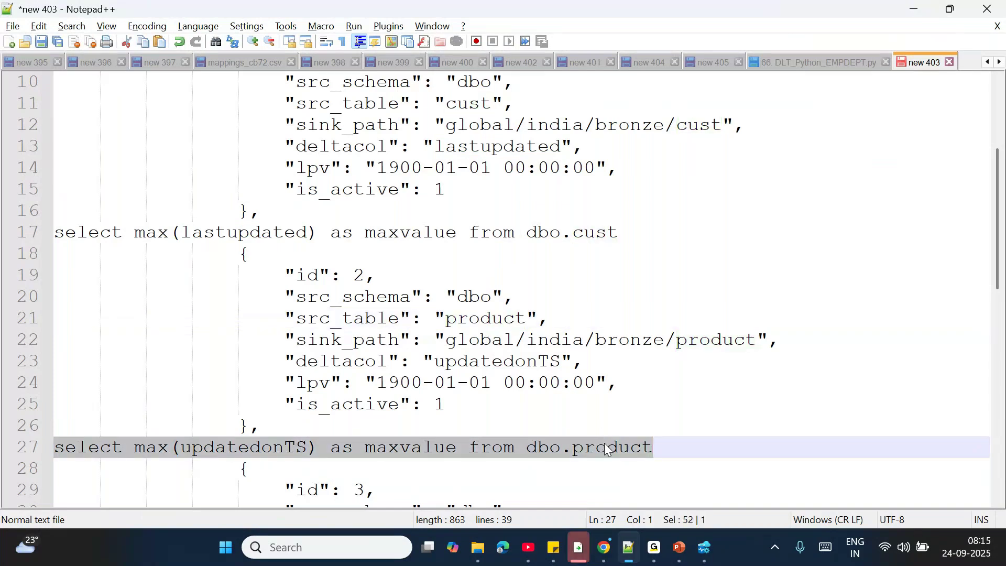
pyautogui.scroll(-6, 605, 448)
pyautogui.click(209, 276)
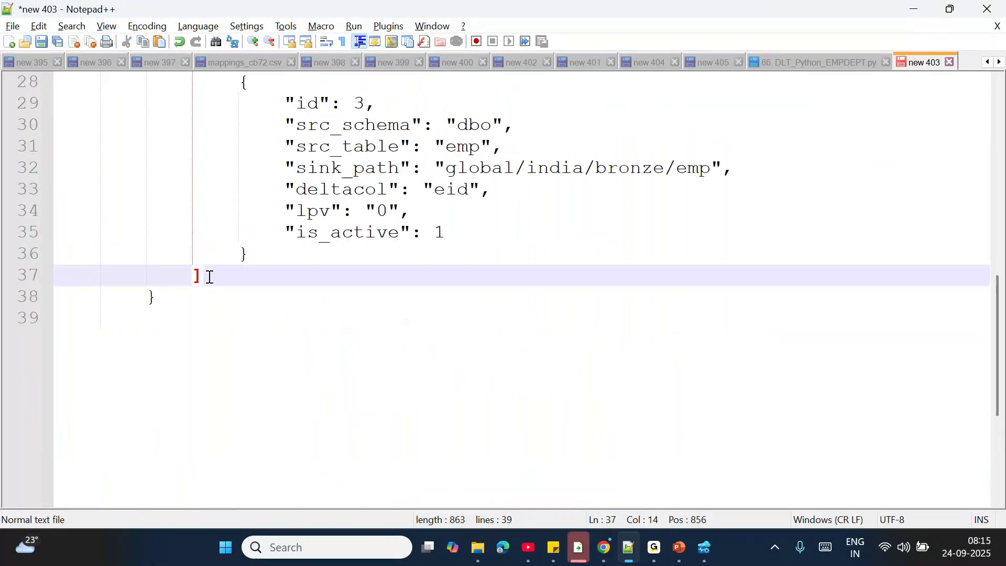
pyautogui.click(264, 258)
pyautogui.press('Return')
pyautogui.press('Return')
pyautogui.press('Home')
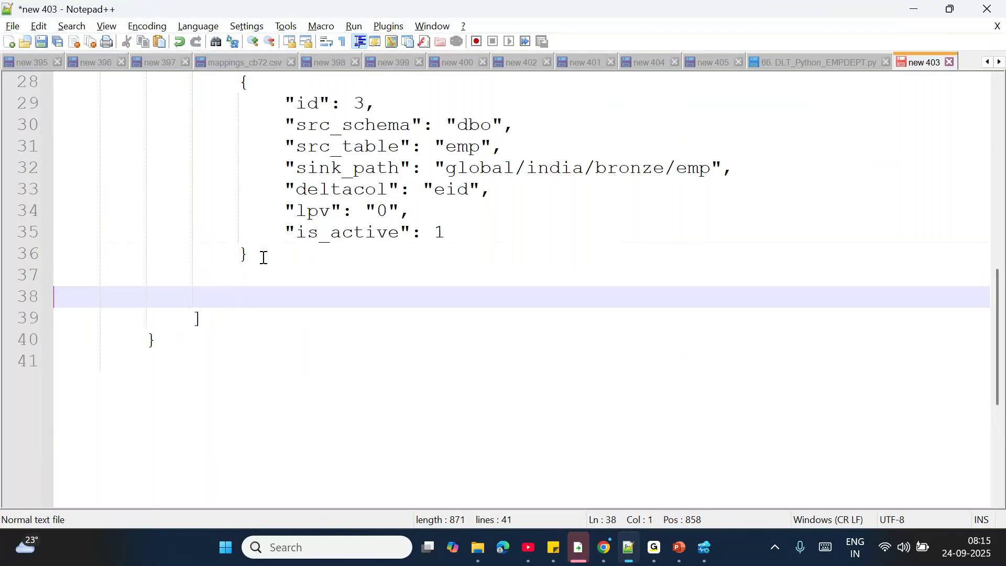
pyautogui.hotkey('ctrl', 'v')
# - Change the query below the emp record to use column eid and table emp
pyautogui.doubleClick(454, 193)
pyautogui.hotkey('ctrl', 'c')
pyautogui.doubleClick(234, 296)
pyautogui.hotkey('ctrl', 'v')
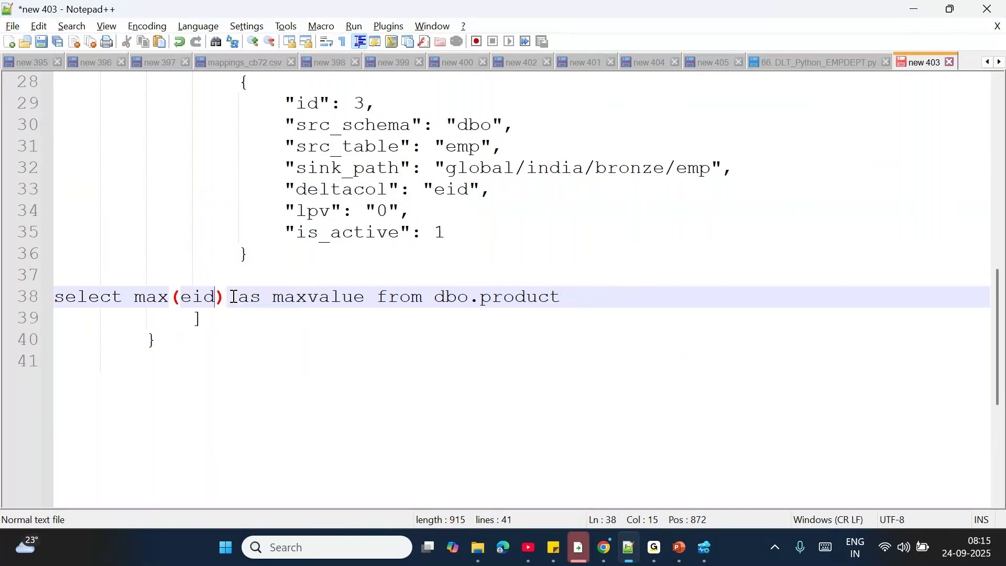
pyautogui.doubleClick(324, 297)
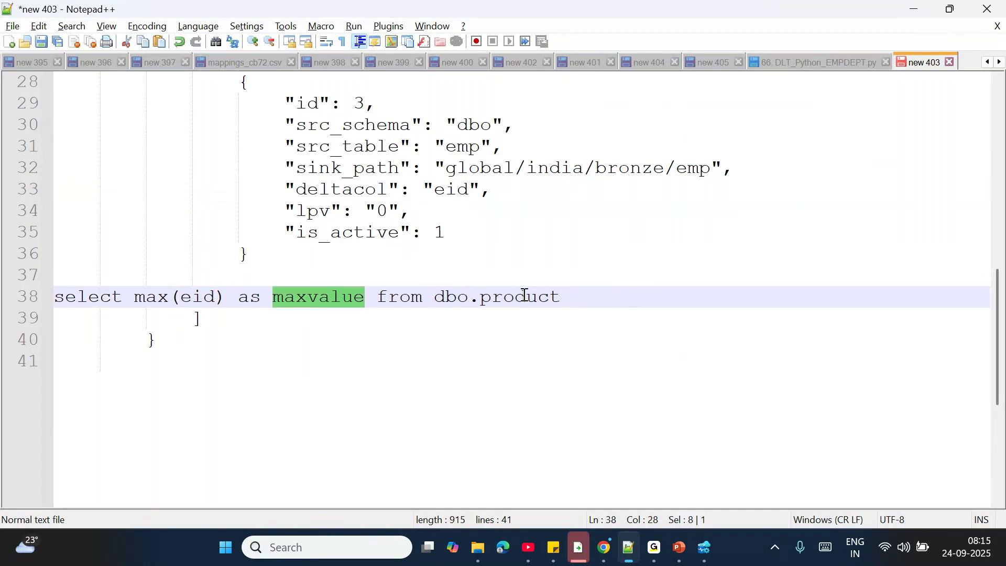
pyautogui.doubleClick(526, 296)
pyautogui.write('emp')
pyautogui.click(398, 319)
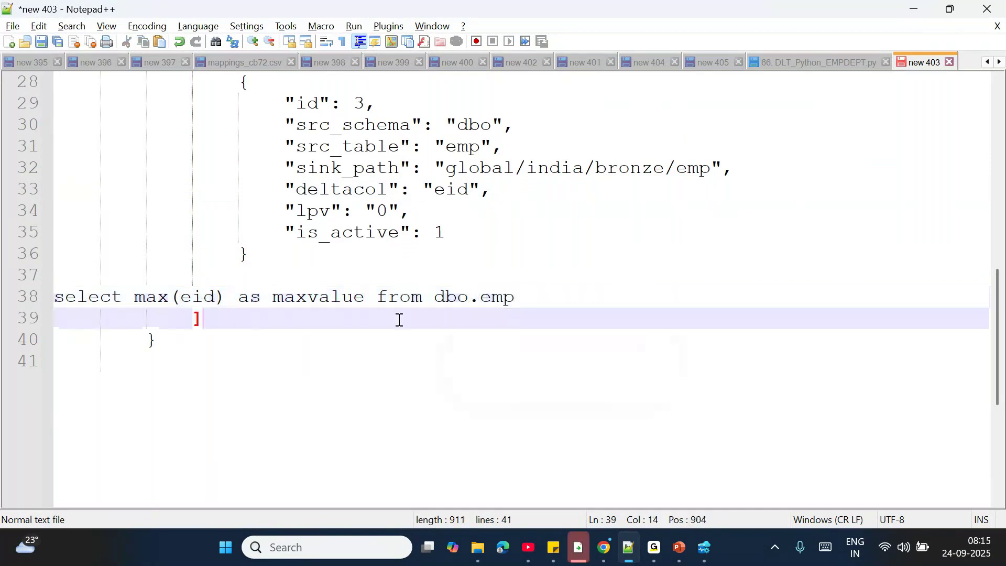
# - Compare the three max-value queries written below the cust, product and emp records
pyautogui.scroll(5, 399, 320)
pyautogui.scroll(1, 398, 319)
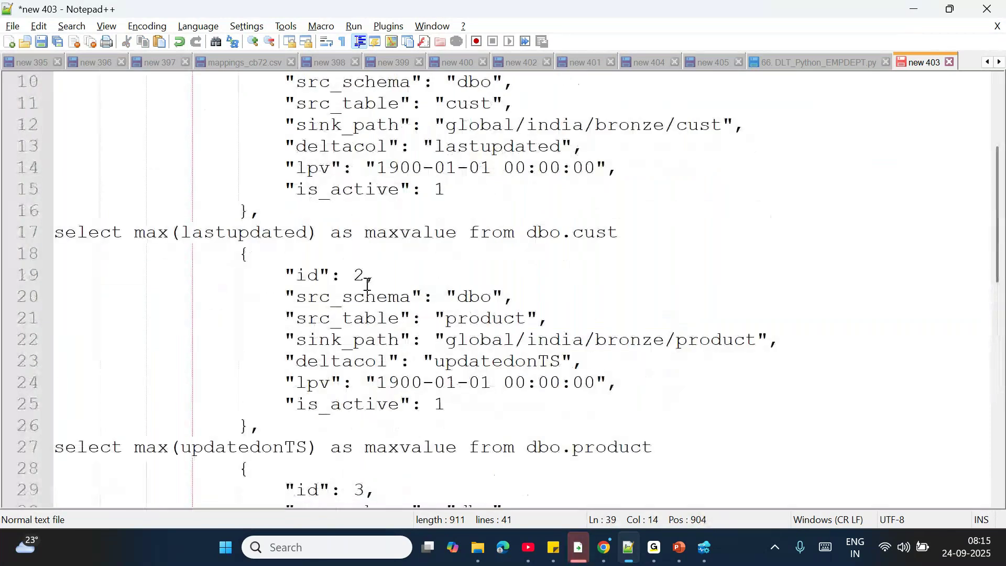
pyautogui.scroll(1, 368, 284)
pyautogui.moveTo(620, 296); pyautogui.dragTo(64, 297)
pyautogui.scroll(-3, 337, 341)
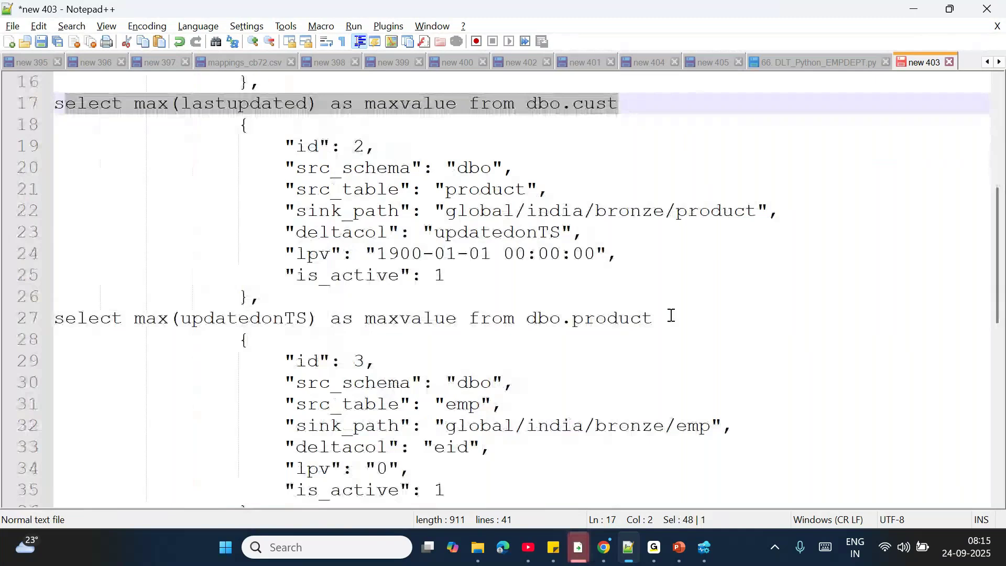
pyautogui.moveTo(671, 316); pyautogui.dragTo(100, 318)
pyautogui.scroll(-4, 384, 357)
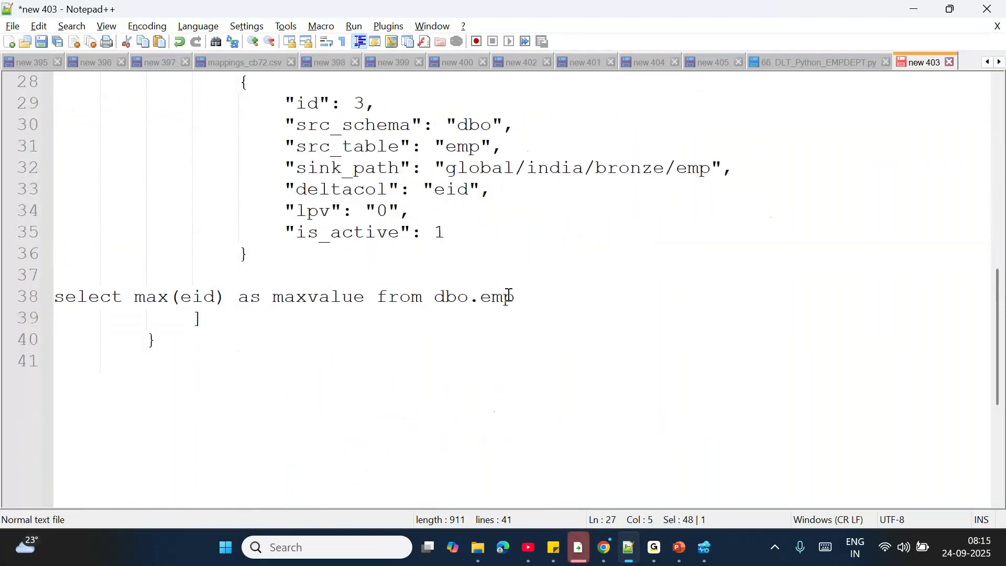
pyautogui.click(523, 288)
pyautogui.moveTo(523, 287); pyautogui.dragTo(55, 295)
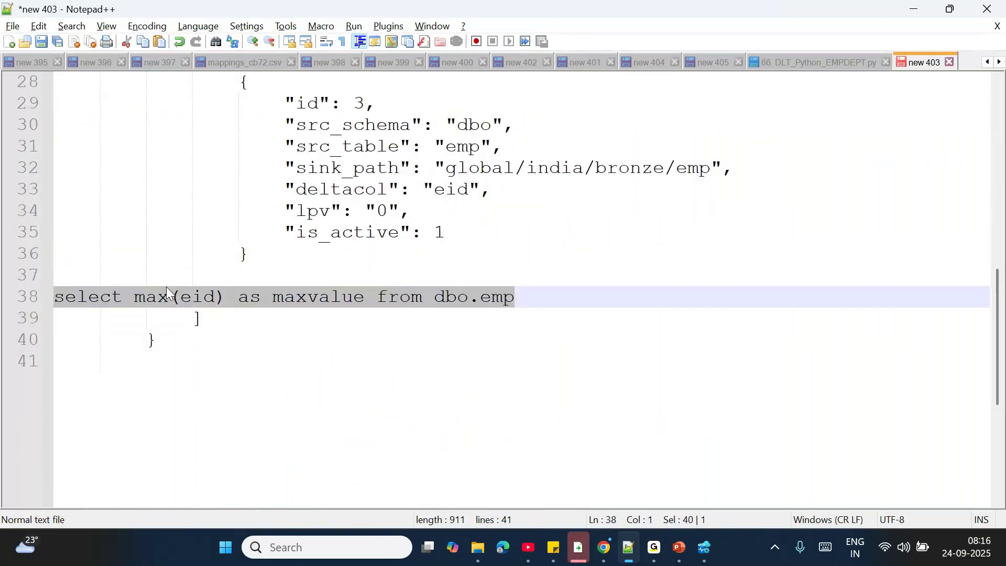
# - On a new line below the cust query, start a dynamic query reading select max(@{item().deltacol}) as maxvalue from
pyautogui.scroll(7, 588, 283)
pyautogui.click(634, 293)
pyautogui.press('Return')
pyautogui.write('sel')
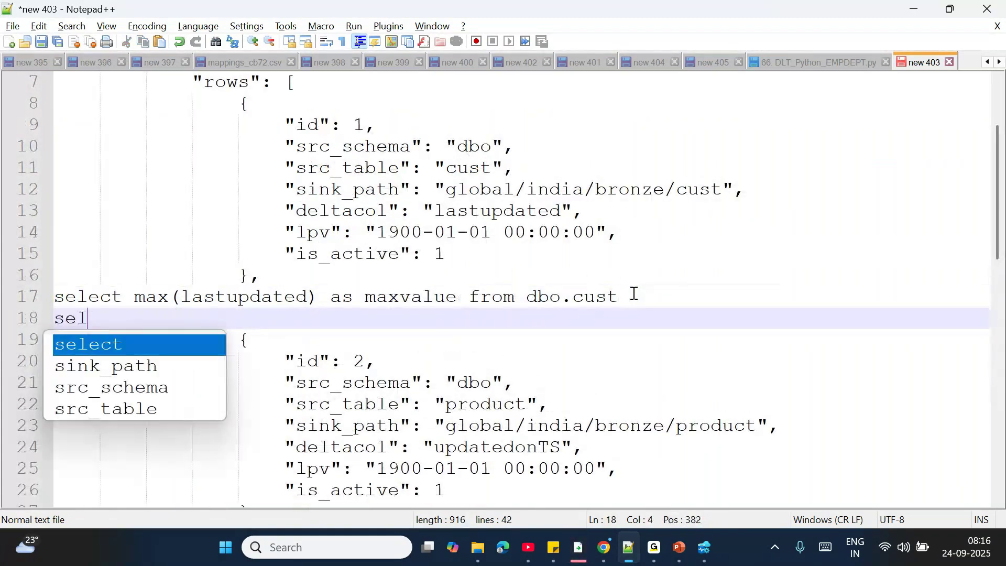
pyautogui.write('ect max(')
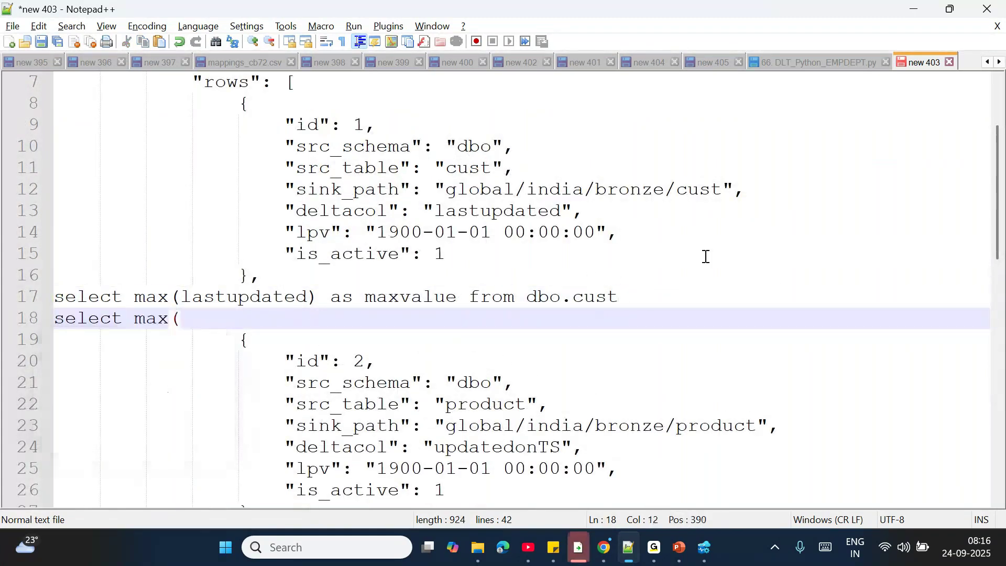
pyautogui.doubleClick(519, 210)
pyautogui.doubleClick(363, 212)
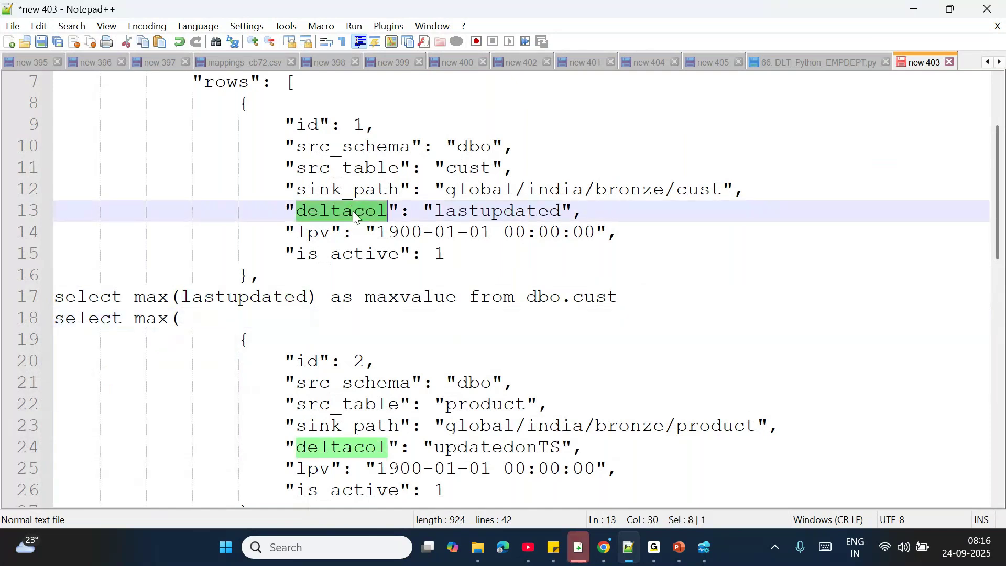
pyautogui.click(202, 316)
pyautogui.write('@')
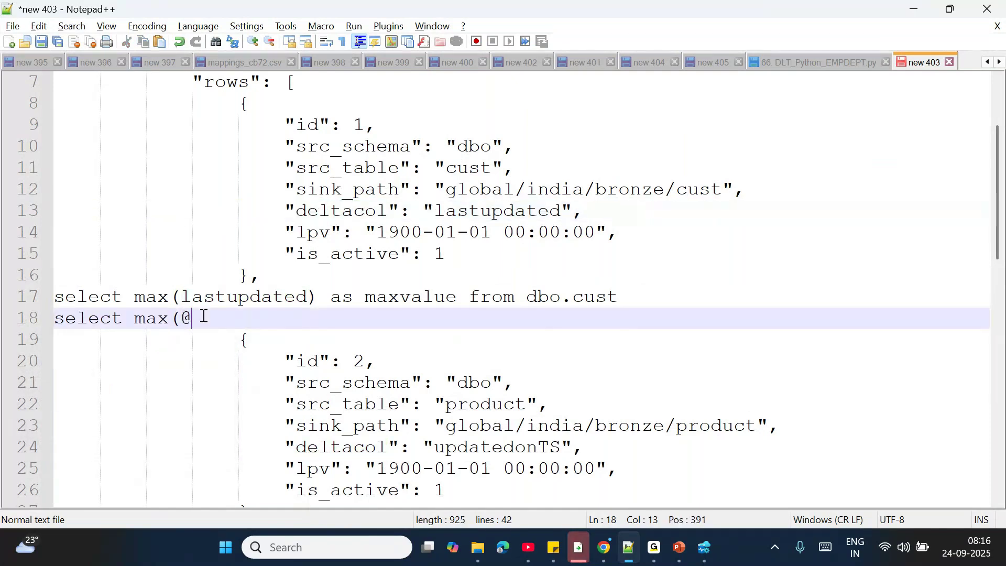
pyautogui.write('{item().deltacol')
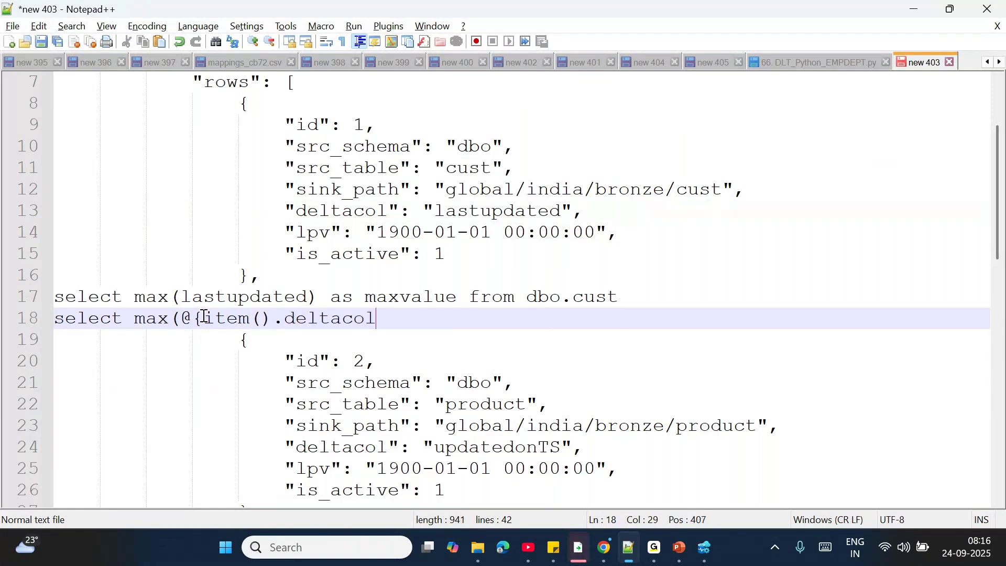
pyautogui.write('}) as ')
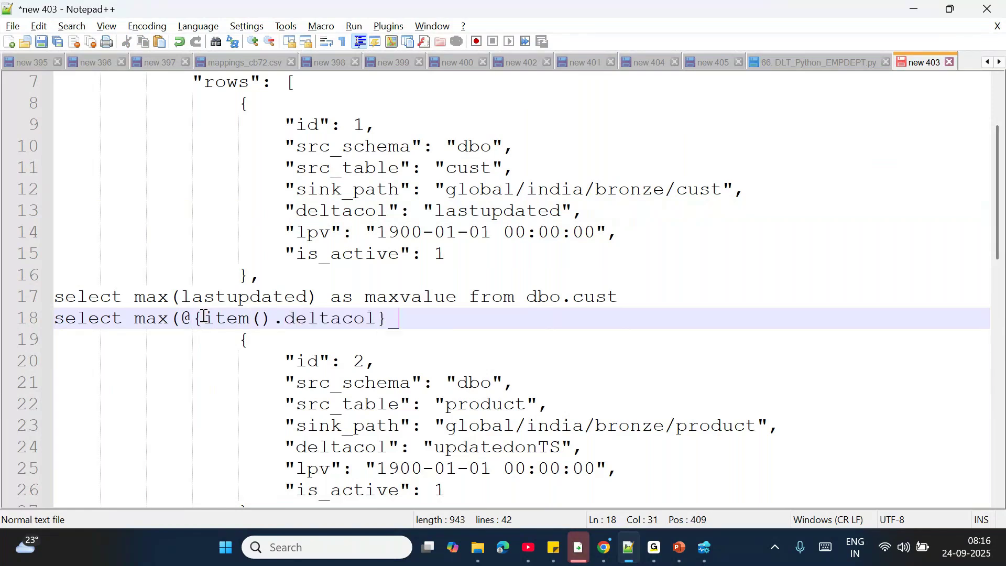
pyautogui.write('maxv')
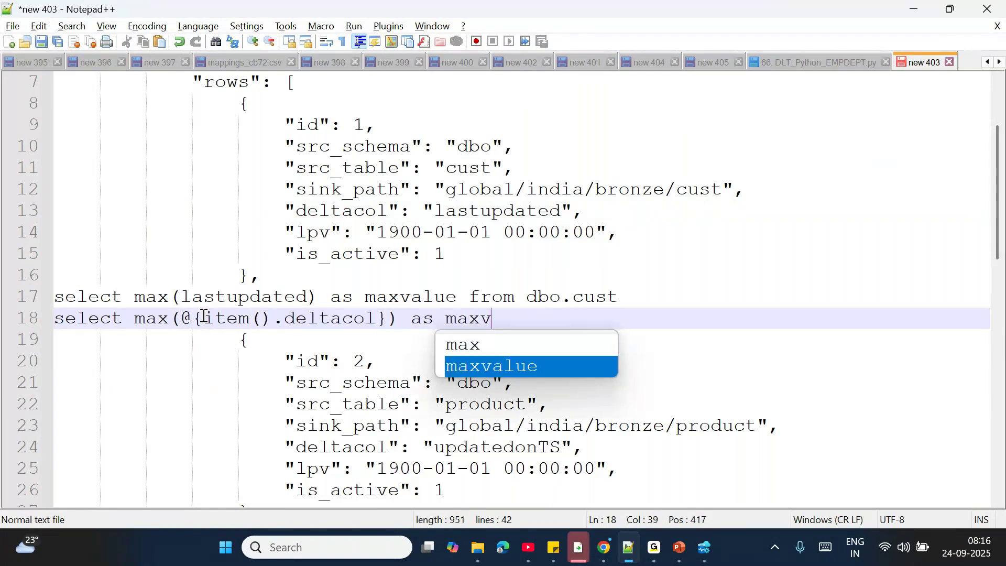
pyautogui.write('alue from')
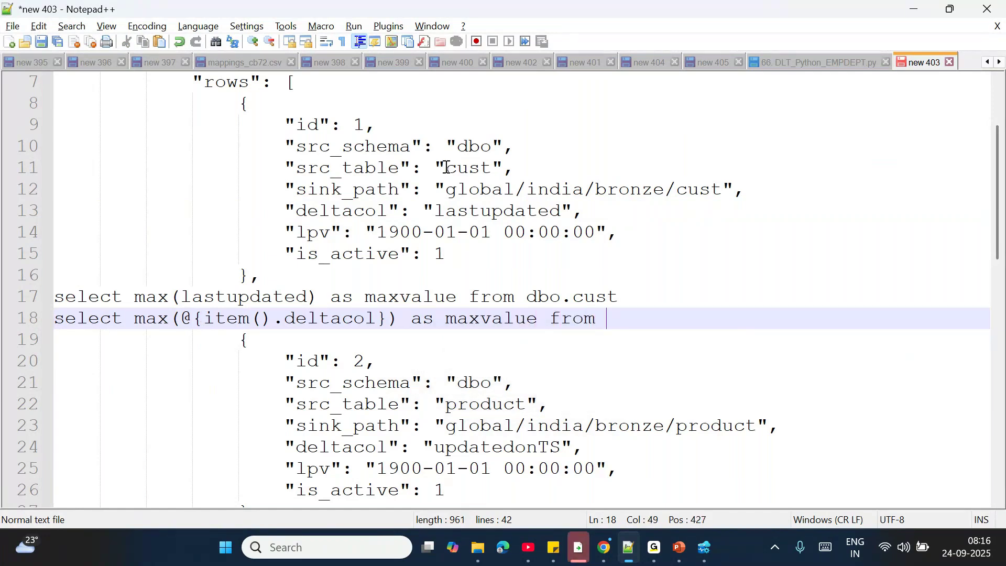
# - Add the dynamic schema reference @{item().src_schema} followed by a dot after from in the dynamic query
pyautogui.doubleClick(469, 151)
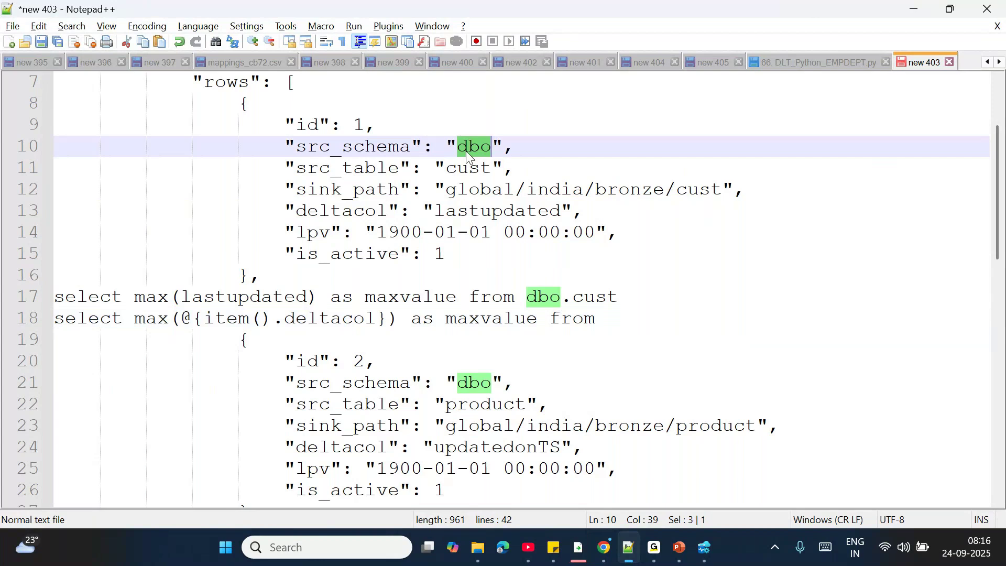
pyautogui.click(613, 318)
pyautogui.write('@{item')
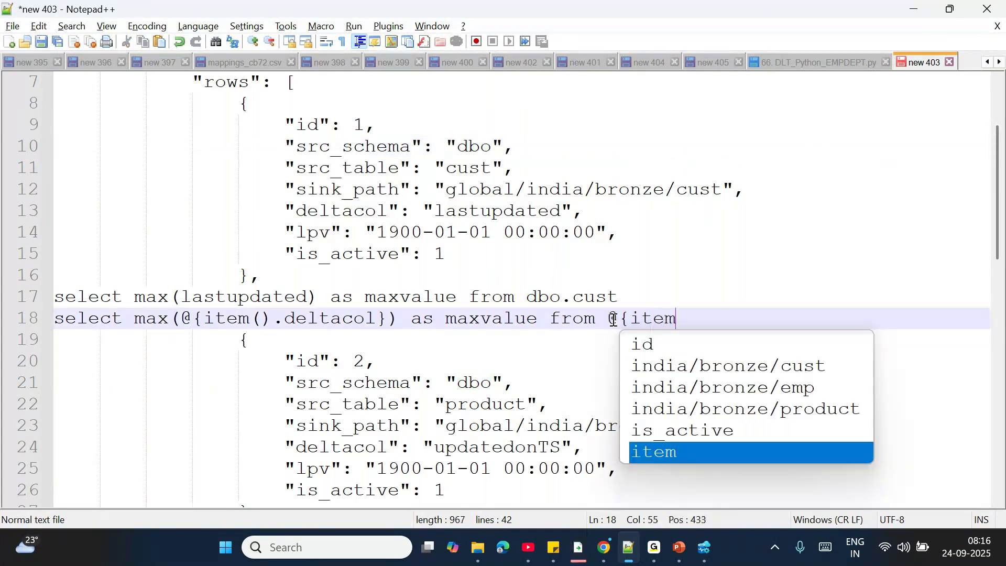
pyautogui.write('().src_schema}')
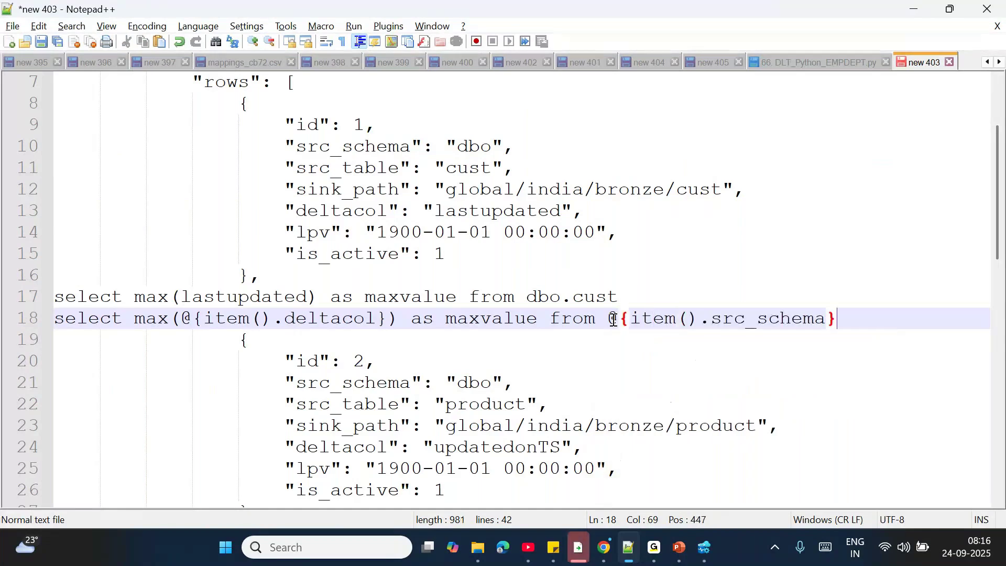
pyautogui.write('.')
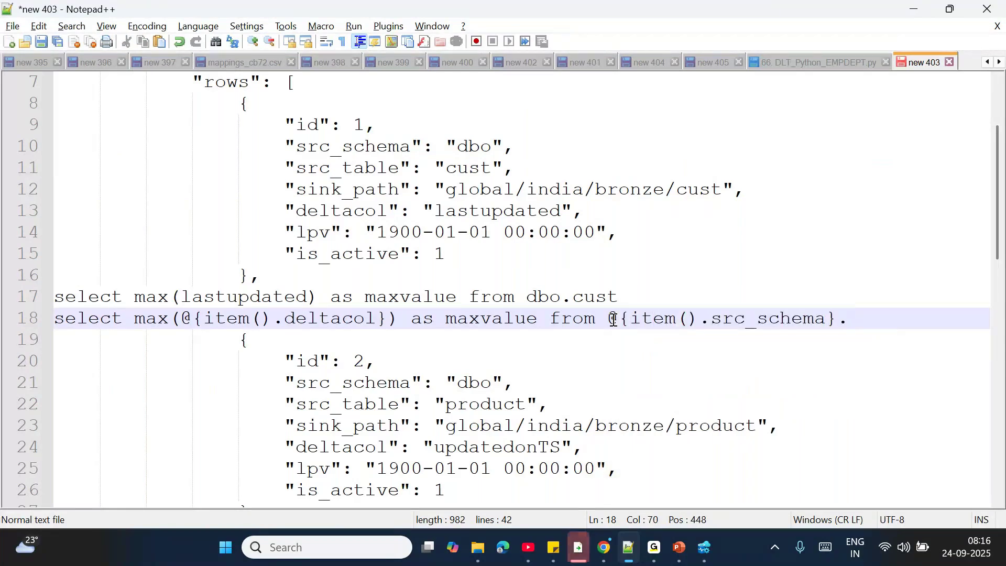
# - Complete the dynamic query with the table reference @{item().src_table}, copying the src_table key name from the cust record
pyautogui.write('@{')
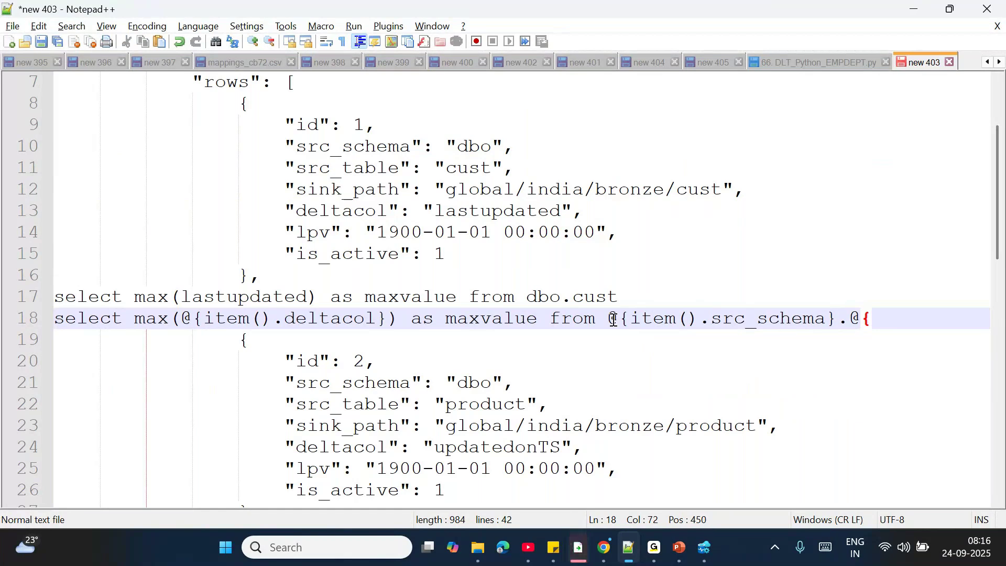
pyautogui.write('item(')
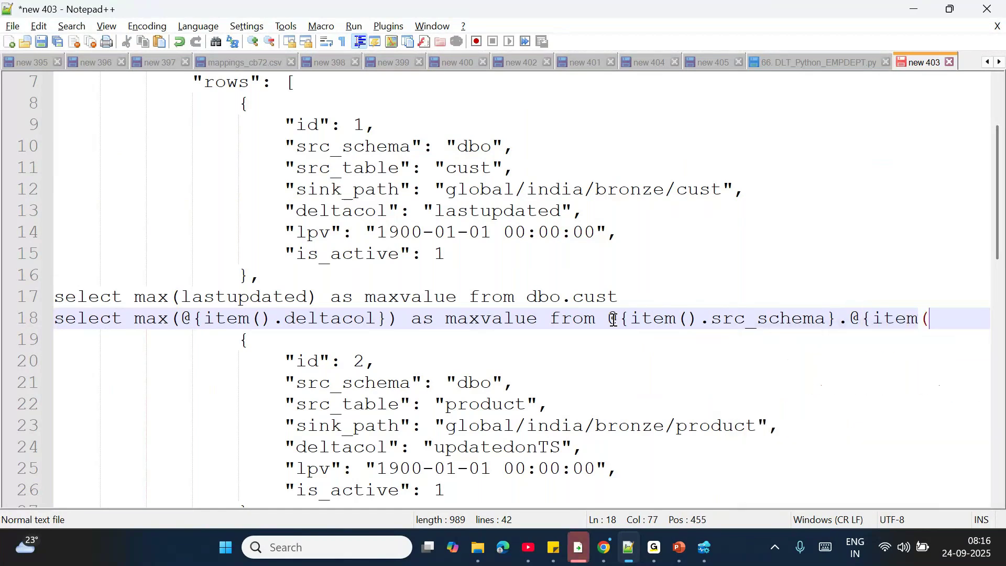
pyautogui.write(').')
pyautogui.doubleClick(350, 168)
pyautogui.hotkey('ctrl', 'c')
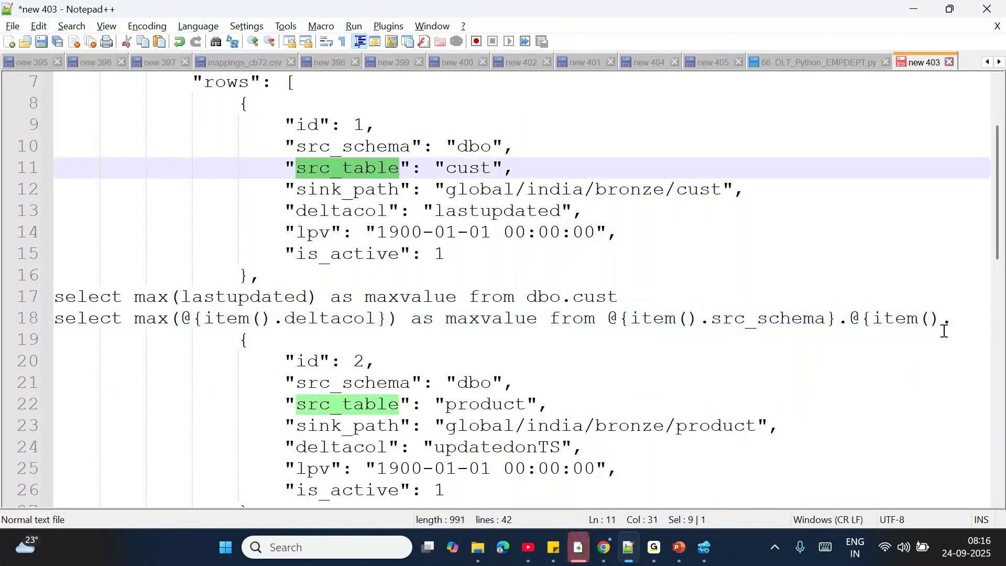
pyautogui.click(959, 320)
pyautogui.hotkey('ctrl', 'v')
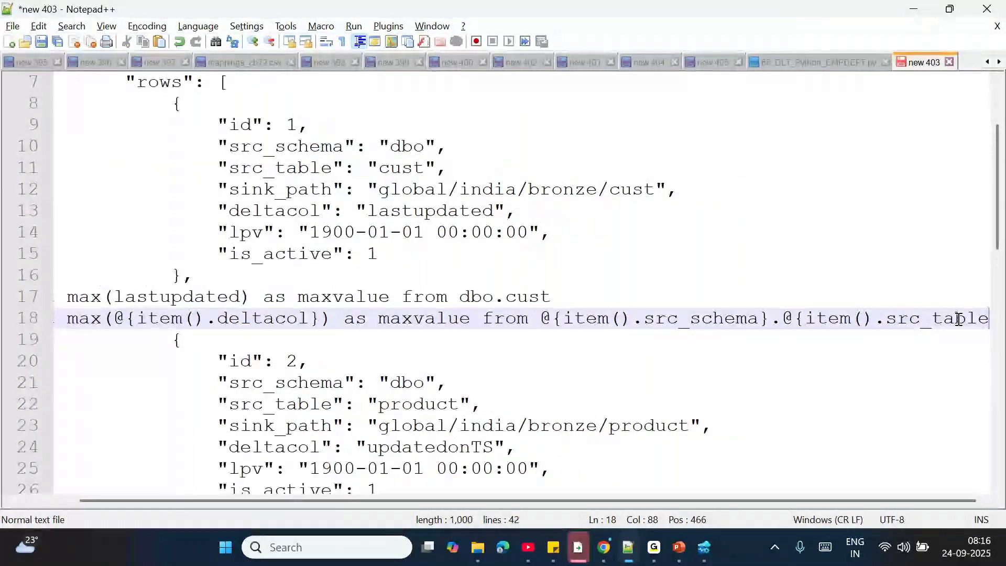
pyautogui.write('}')
# - Move the dynamic query to its own line directly below the cust record, above the hard-coded cust query
pyautogui.press('Home')
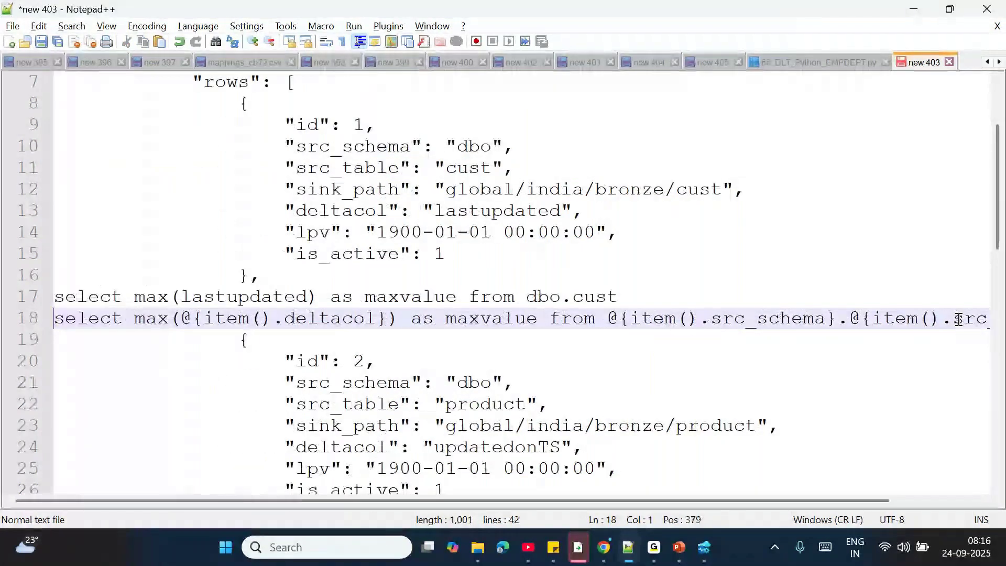
pyautogui.click(960, 320)
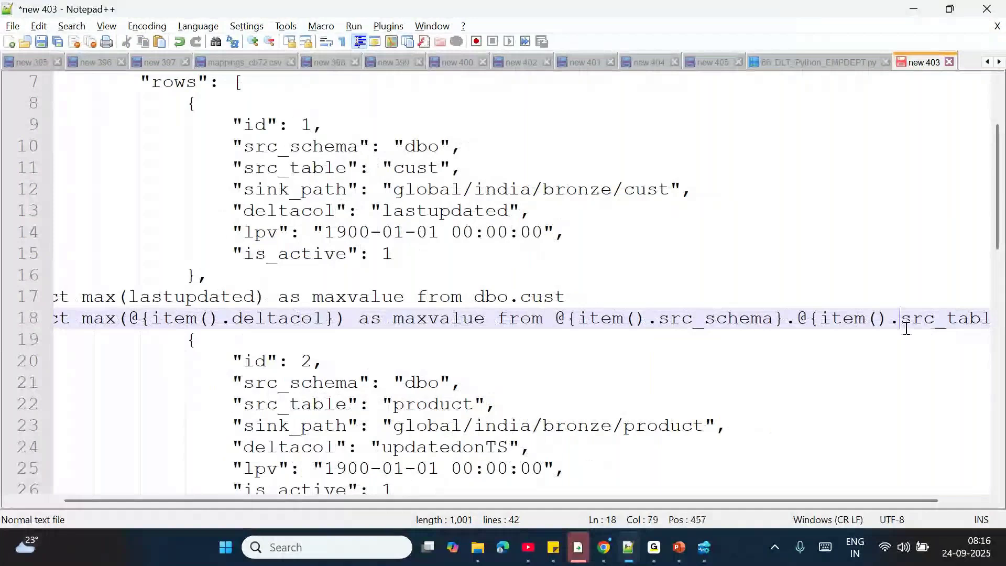
pyautogui.press('End')
pyautogui.hotkey('shift', 'Home')
pyautogui.hotkey('ctrl', 'c')
pyautogui.press('Delete')
pyautogui.click(470, 277)
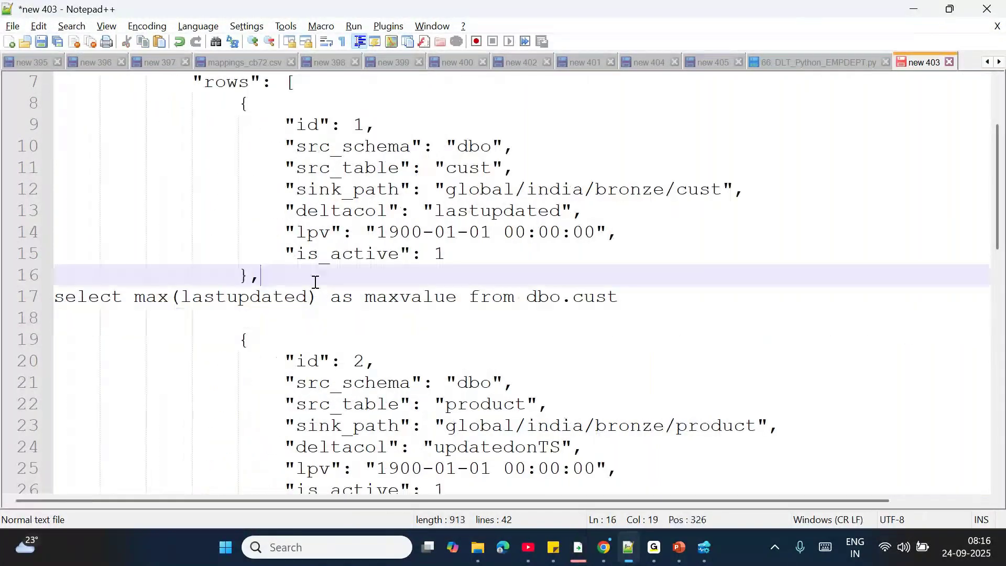
pyautogui.press('Return')
pyautogui.hotkey('ctrl', 'v')
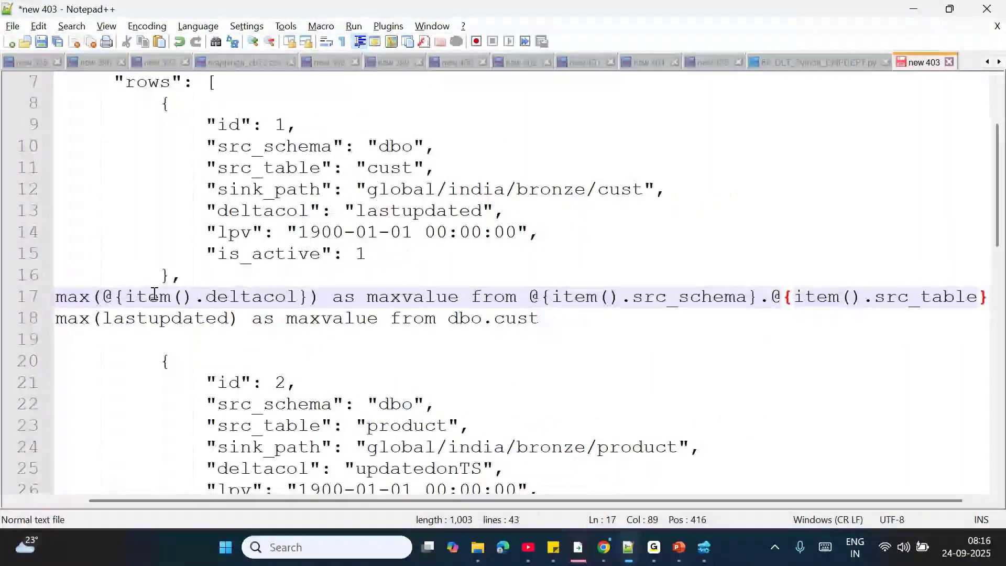
# - Compare the dynamic query's deltacol, src_schema and src_table expressions with the cust record's values and the hard-coded cust query
pyautogui.moveTo(99, 296); pyautogui.dragTo(653, 296)
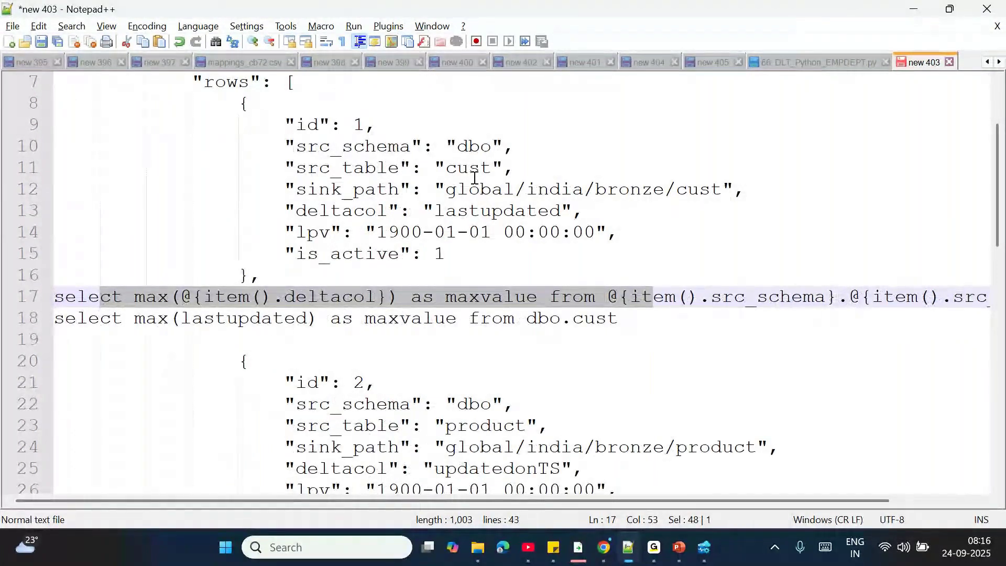
pyautogui.click(579, 313)
pyautogui.moveTo(250, 104); pyautogui.dragTo(289, 265)
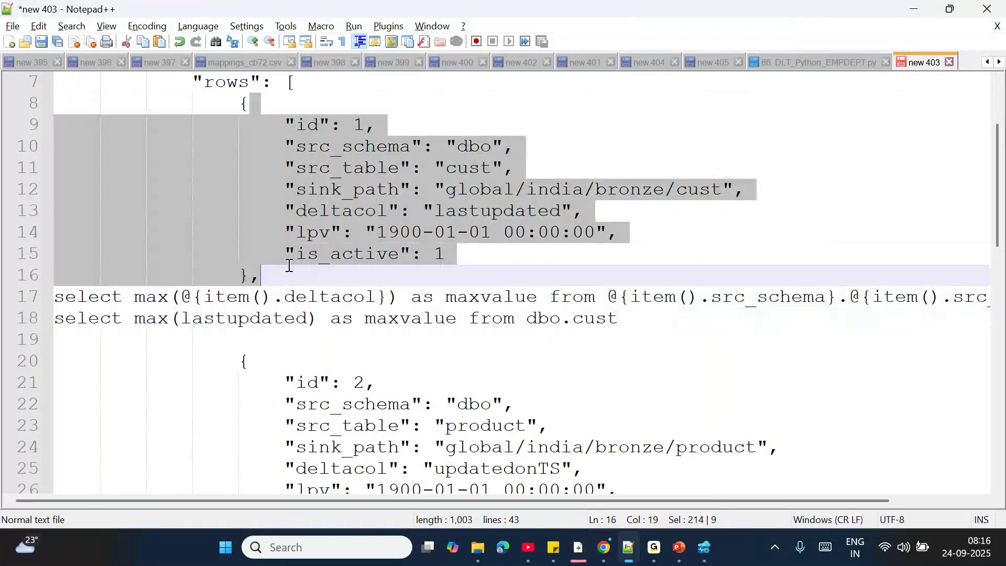
pyautogui.tripleClick(307, 296)
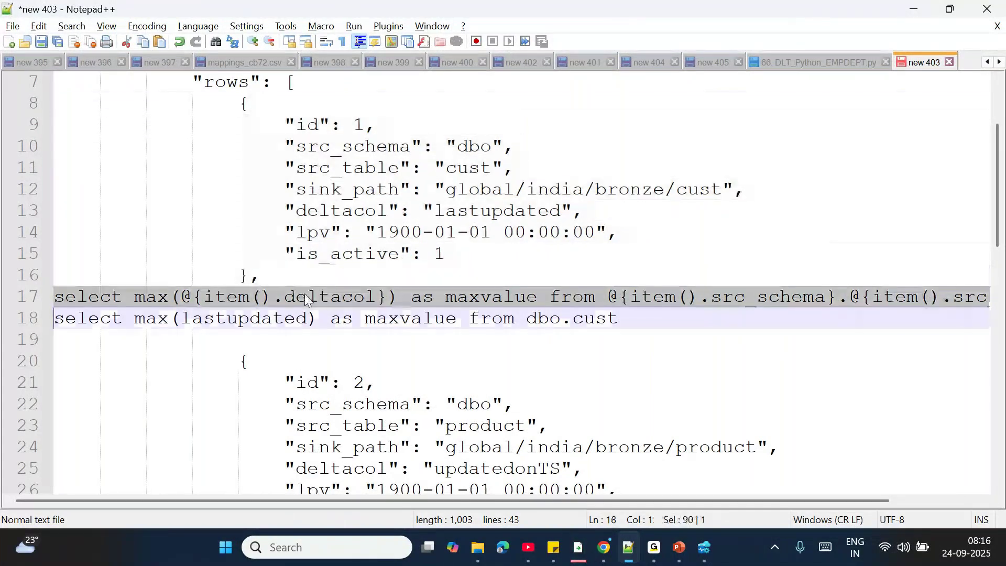
pyautogui.click(307, 297)
pyautogui.click(632, 322)
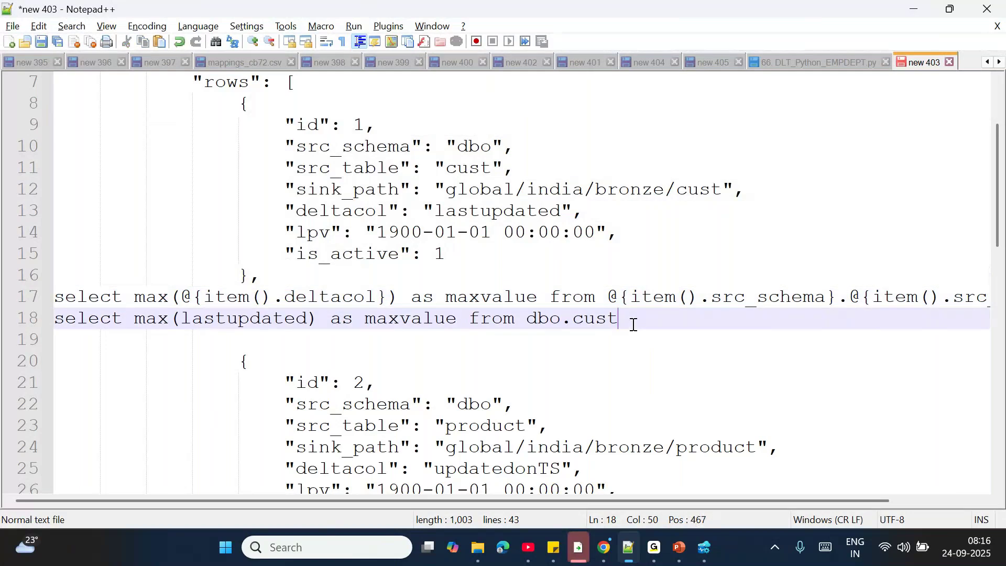
pyautogui.hotkey('shift', 'Home')
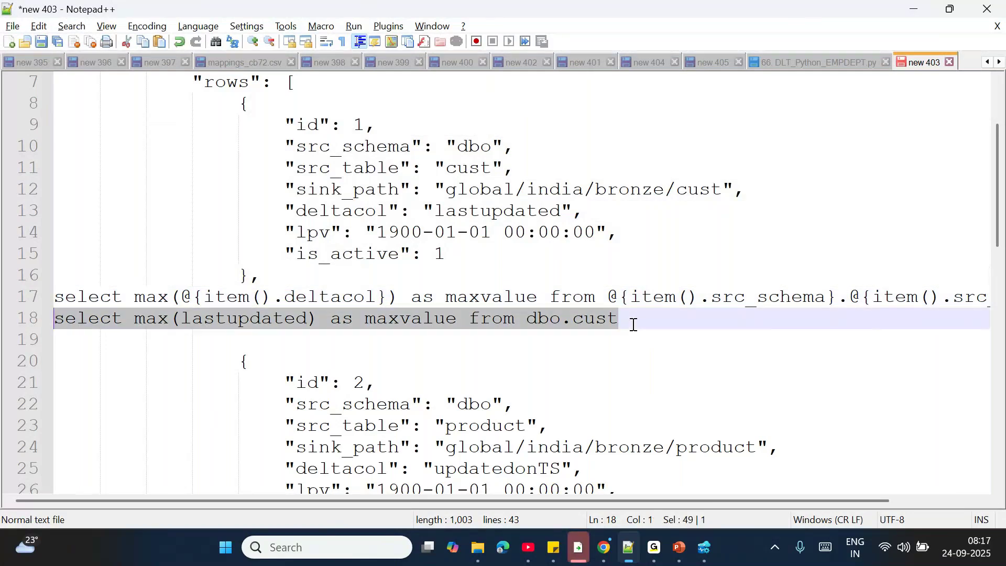
pyautogui.click(573, 297)
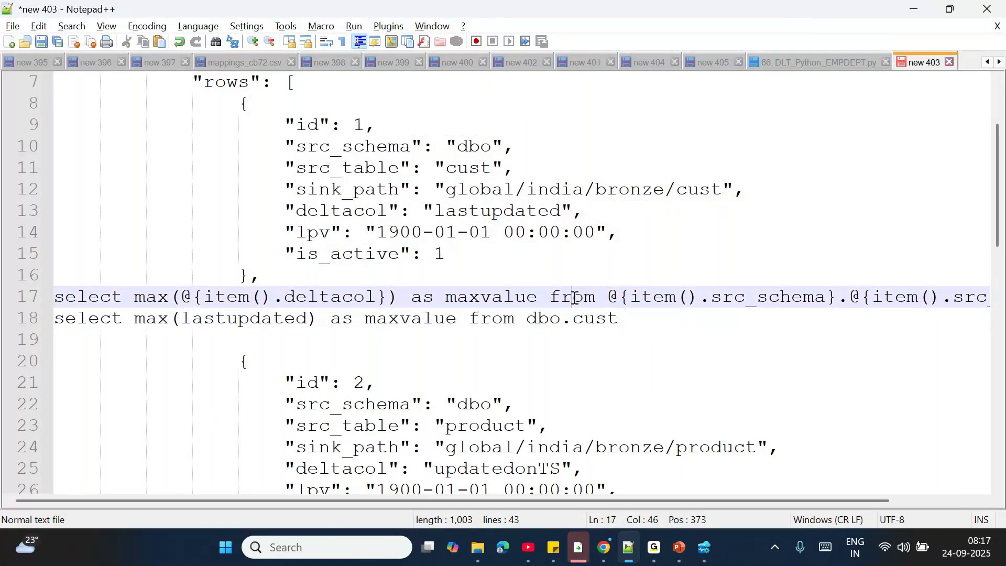
pyautogui.press('End')
pyautogui.hotkey('shift', 'Home')
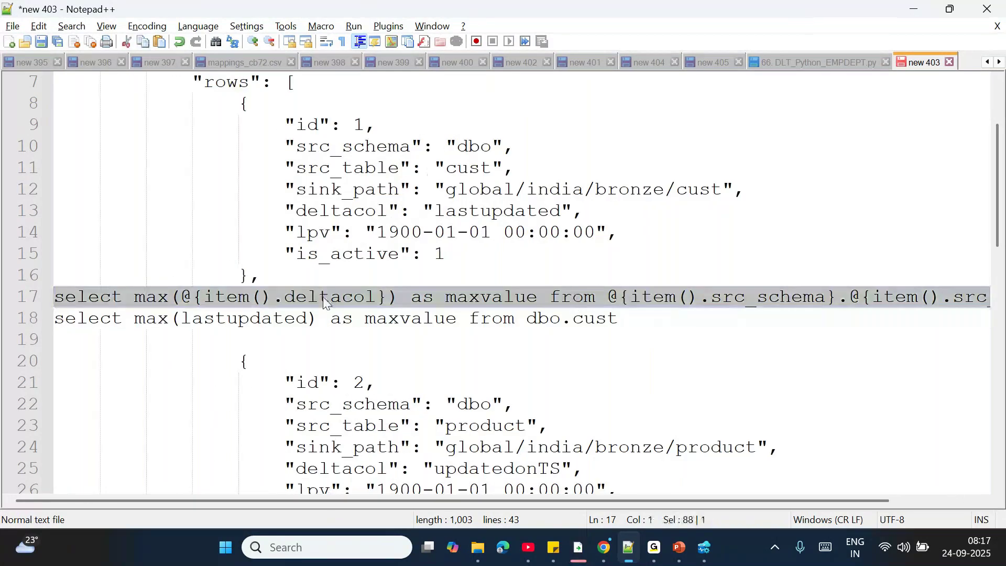
pyautogui.doubleClick(226, 297)
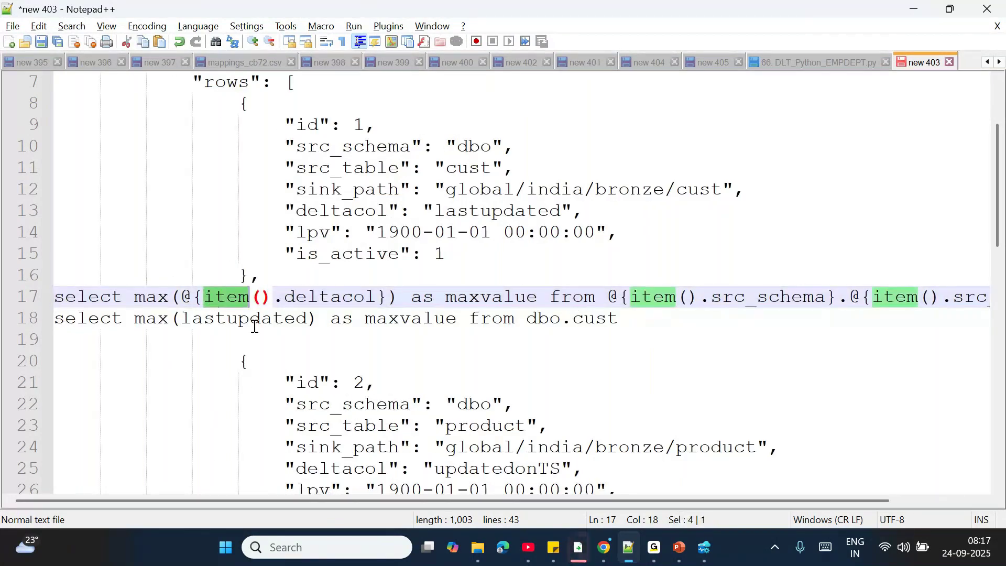
pyautogui.doubleClick(223, 321)
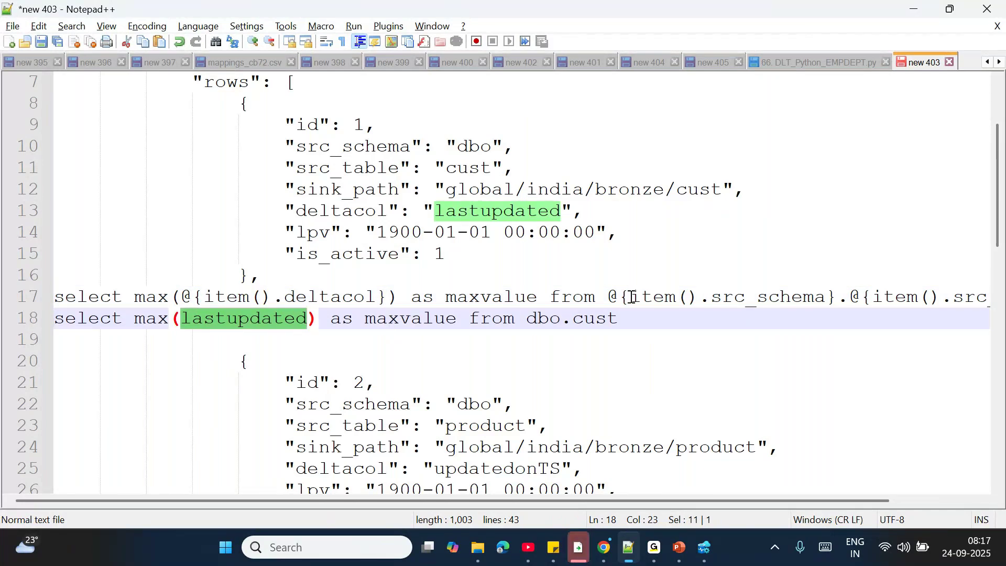
pyautogui.moveTo(632, 297); pyautogui.dragTo(723, 301)
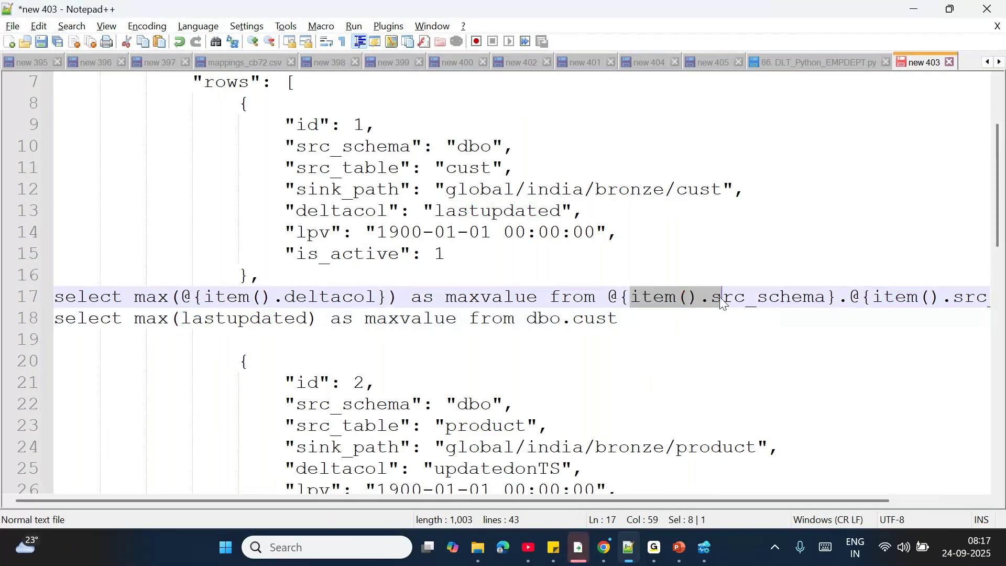
pyautogui.doubleClick(462, 146)
pyautogui.doubleClick(468, 168)
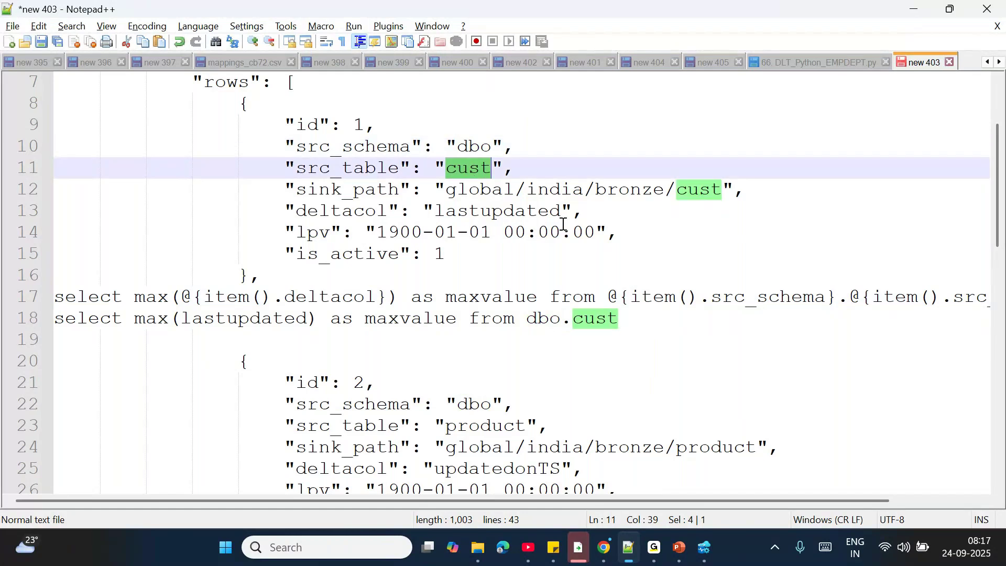
# - Copy the dynamic max-value query and insert an empty line between the product record and its hard-coded query
pyautogui.tripleClick(584, 295)
pyautogui.hotkey('ctrl', 'c')
pyautogui.scroll(-3, 290, 352)
pyautogui.click(289, 351)
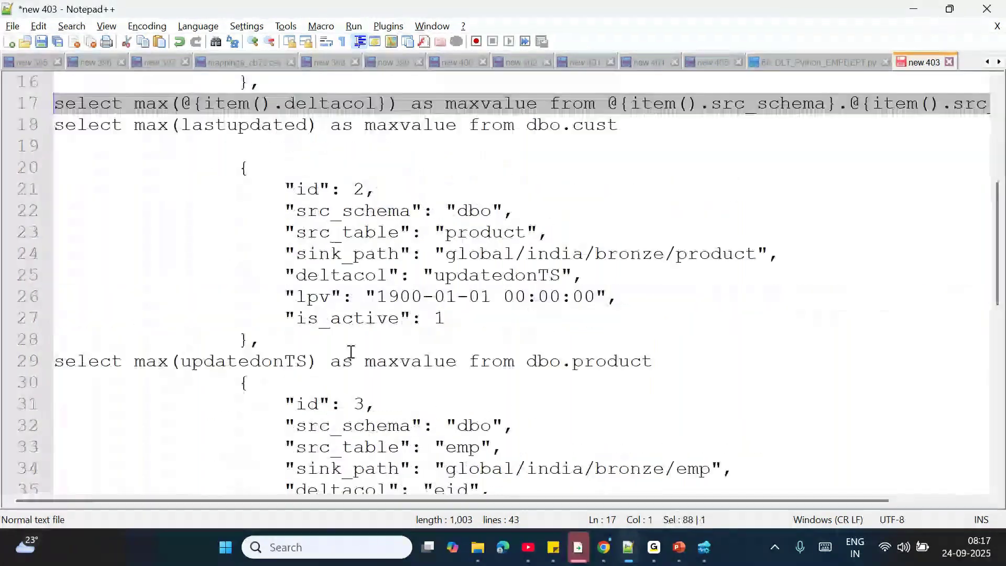
pyautogui.scroll(-6, 289, 351)
pyautogui.click(290, 351)
pyautogui.press('Return')
pyautogui.scroll(5, 283, 340)
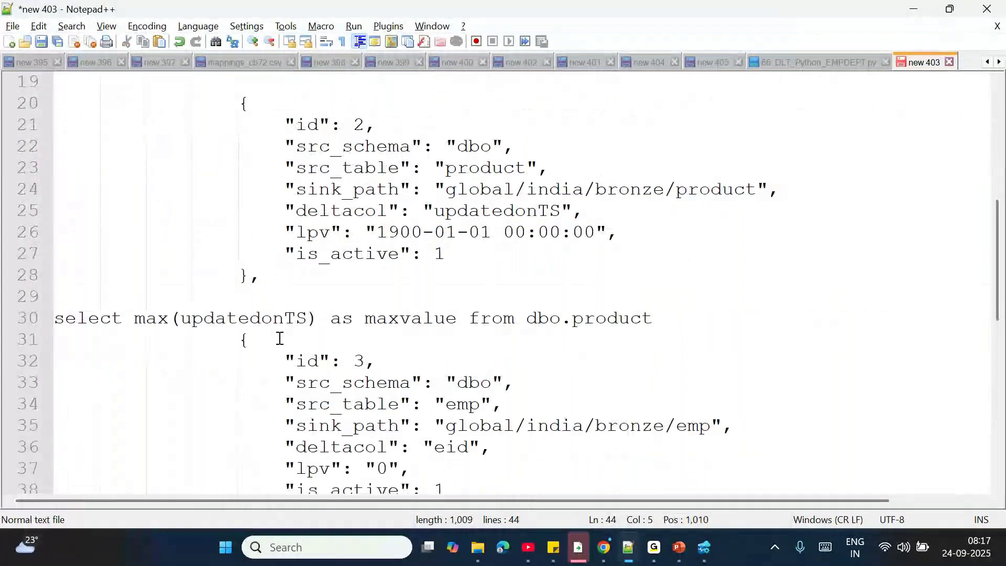
# - Clear the indentation on the empty line below the product record and paste the dynamic query there
pyautogui.scroll(3, 280, 336)
pyautogui.scroll(-4, 288, 309)
pyautogui.click(149, 232)
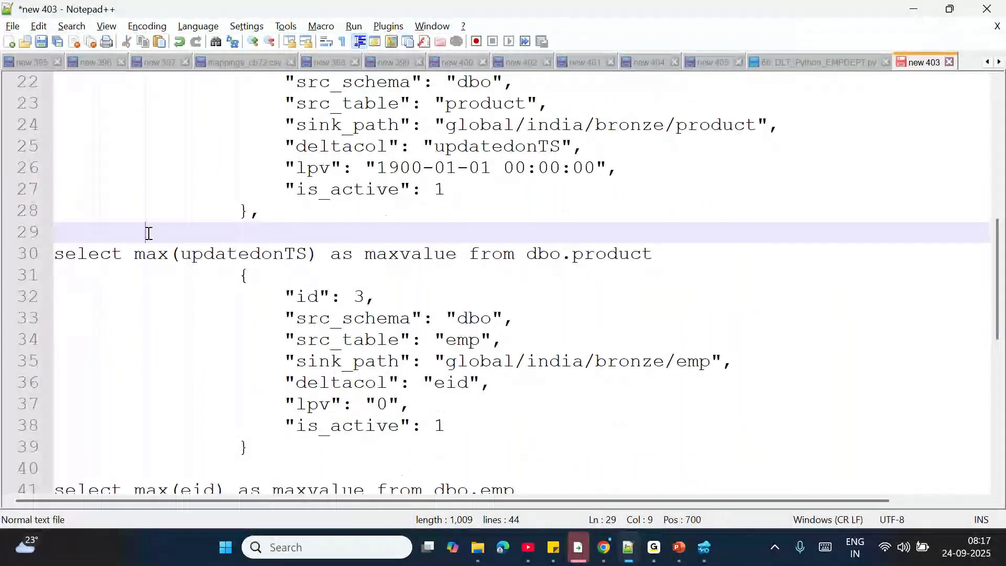
pyautogui.hotkey('shift', 'End')
pyautogui.press('Delete')
pyautogui.press('BackSpace')
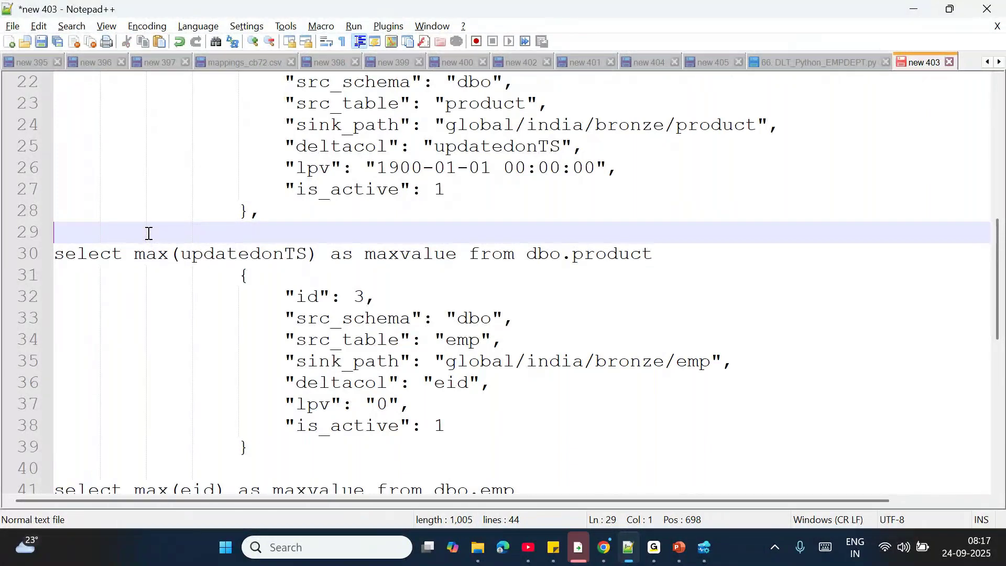
pyautogui.press('BackSpace')
pyautogui.hotkey('ctrl', 'v')
pyautogui.scroll(2, 359, 381)
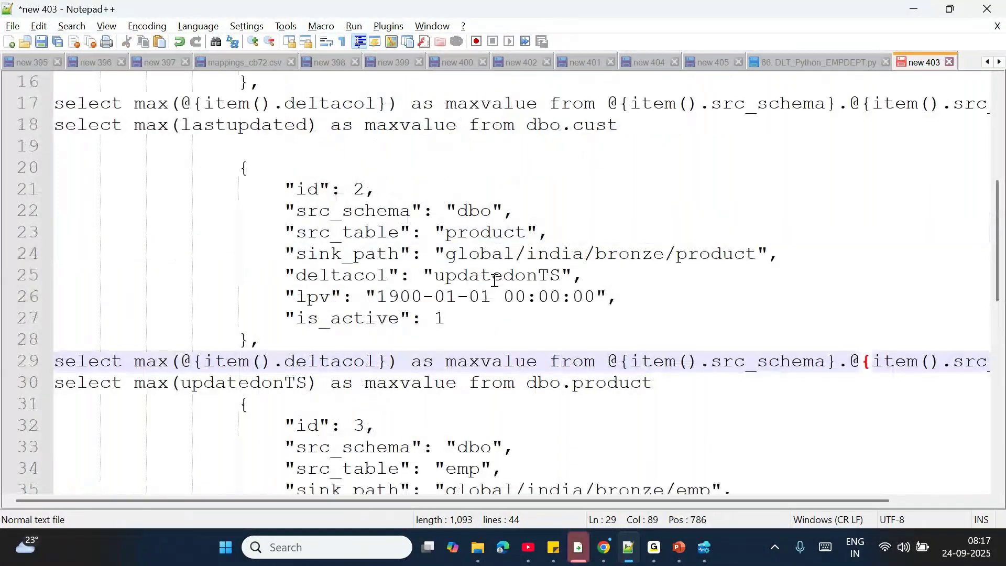
# - Compare the product record's deltacol, src_schema and src_table values with the hard-coded product query
pyautogui.doubleClick(494, 283)
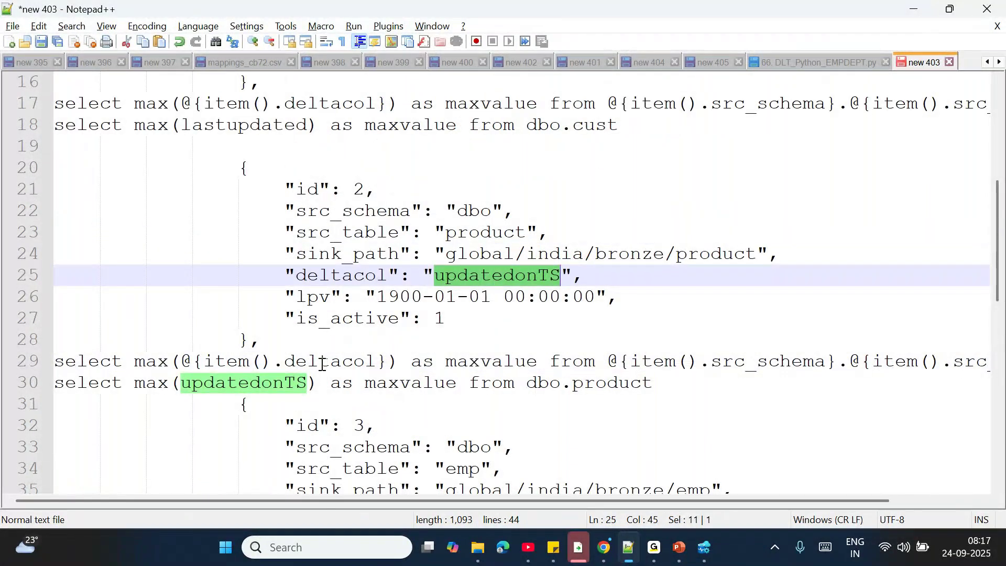
pyautogui.click(543, 384)
pyautogui.doubleClick(544, 385)
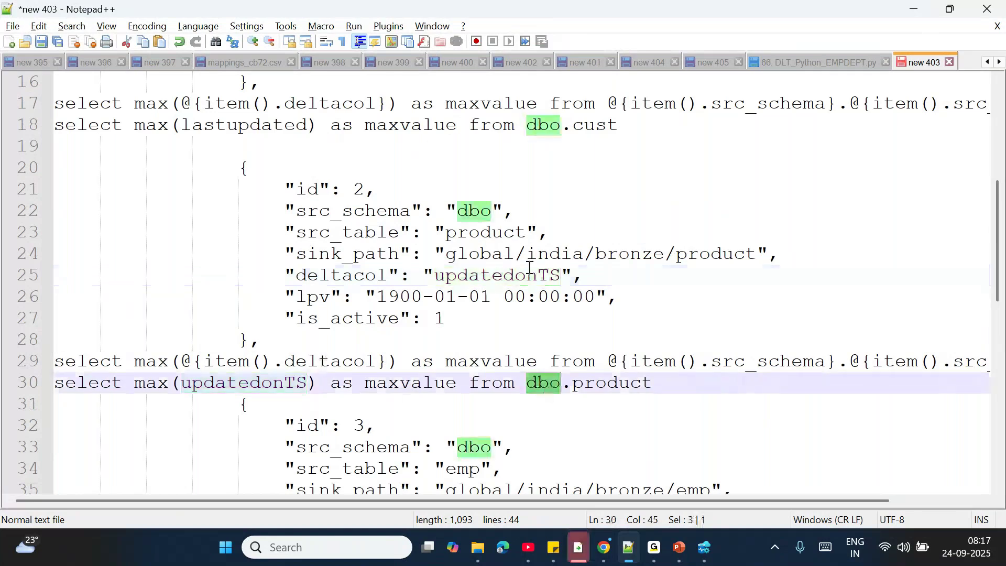
pyautogui.click(616, 383)
pyautogui.moveTo(354, 232); pyautogui.dragTo(410, 232)
# - Copy the dynamic query onto the empty line between the emp record and the hard-coded emp query
pyautogui.click(504, 362)
pyautogui.press('End')
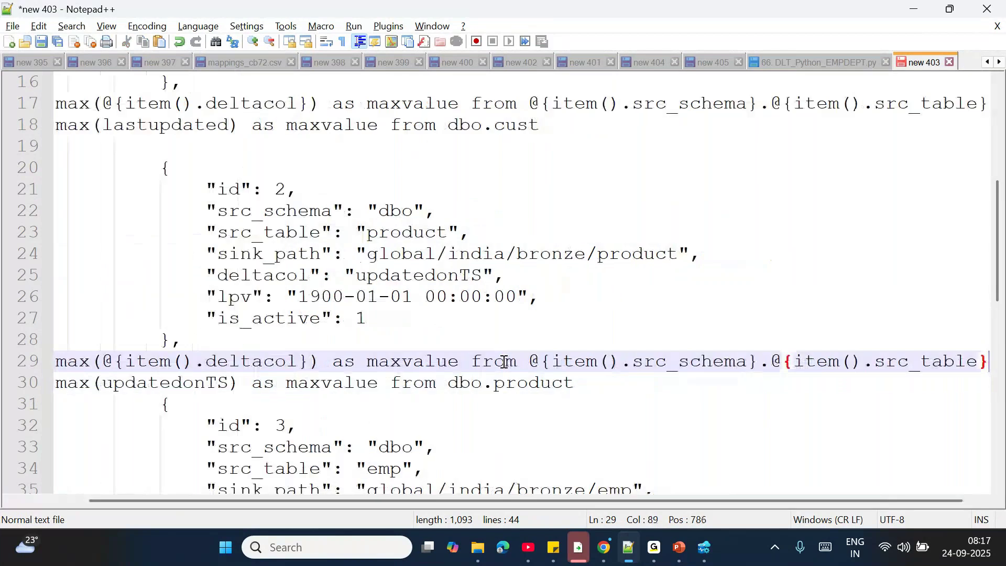
pyautogui.hotkey('shift', 'Home')
pyautogui.hotkey('ctrl', 'c')
pyautogui.scroll(-4, 398, 341)
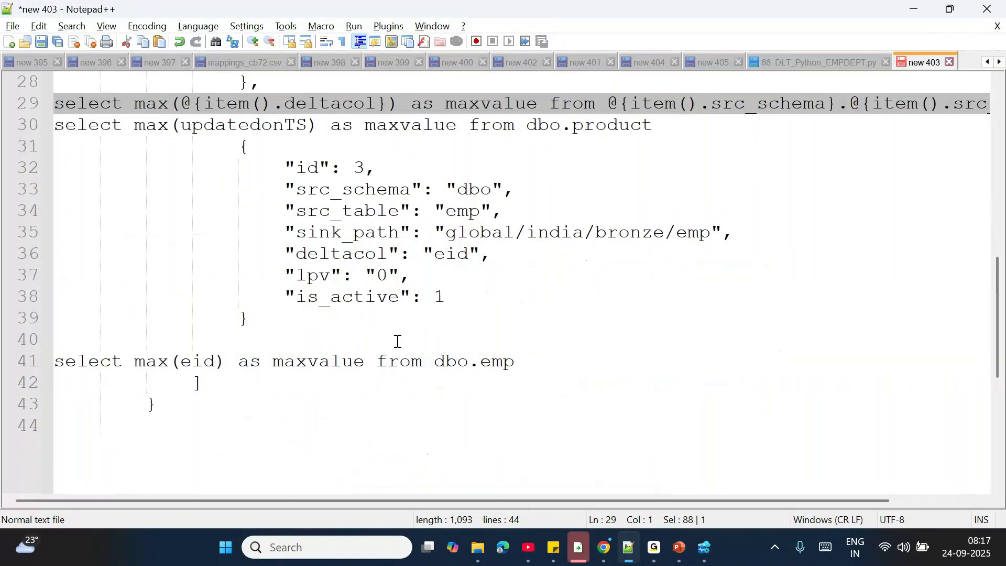
pyautogui.click(238, 343)
pyautogui.hotkey('ctrl', 'v')
# - Compare the dynamic query's deltacol and src_table expressions with the emp record's values and the hard-coded emp query
pyautogui.moveTo(204, 340); pyautogui.dragTo(369, 340)
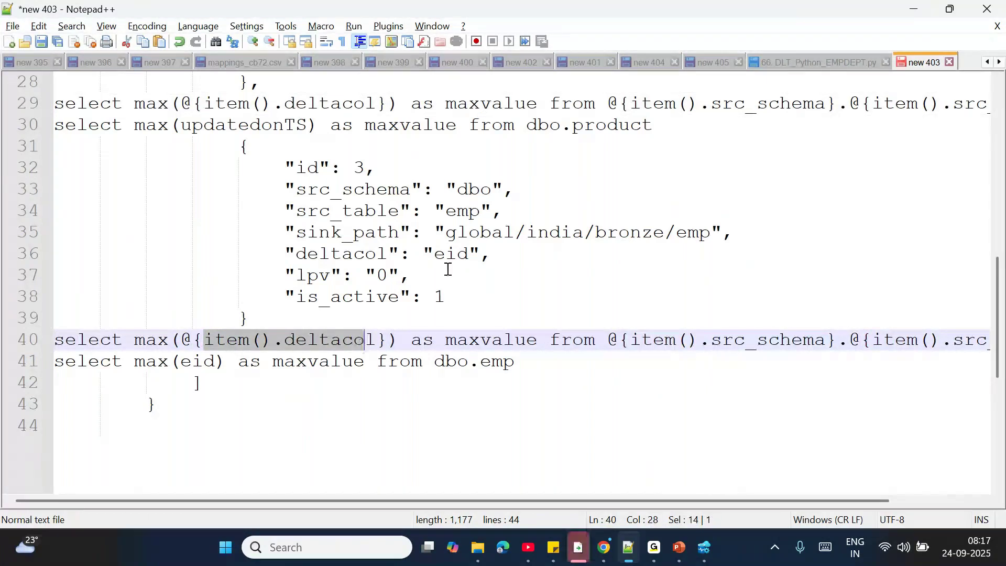
pyautogui.doubleClick(451, 253)
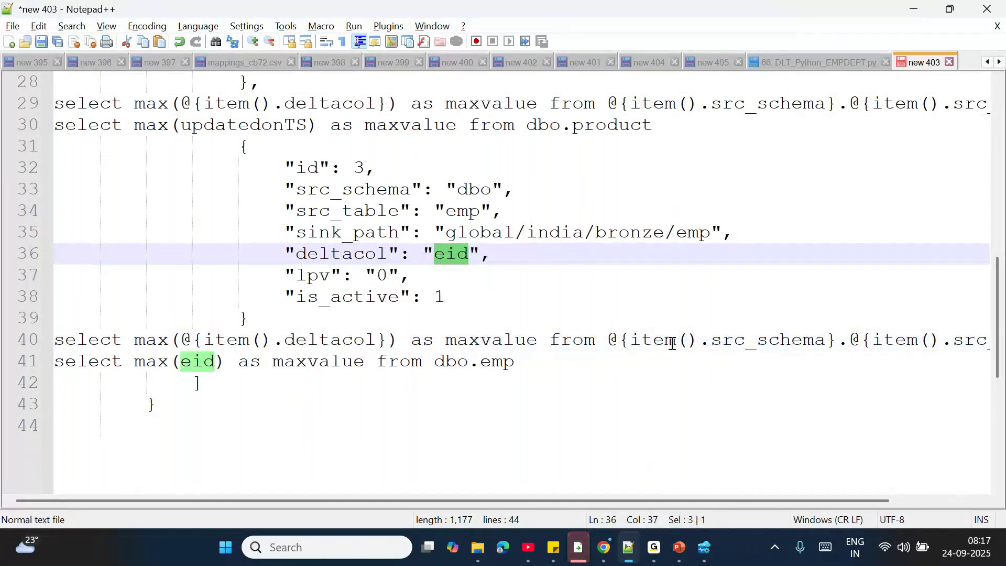
pyautogui.hscroll(3, 629, 337)
pyautogui.click(295, 178)
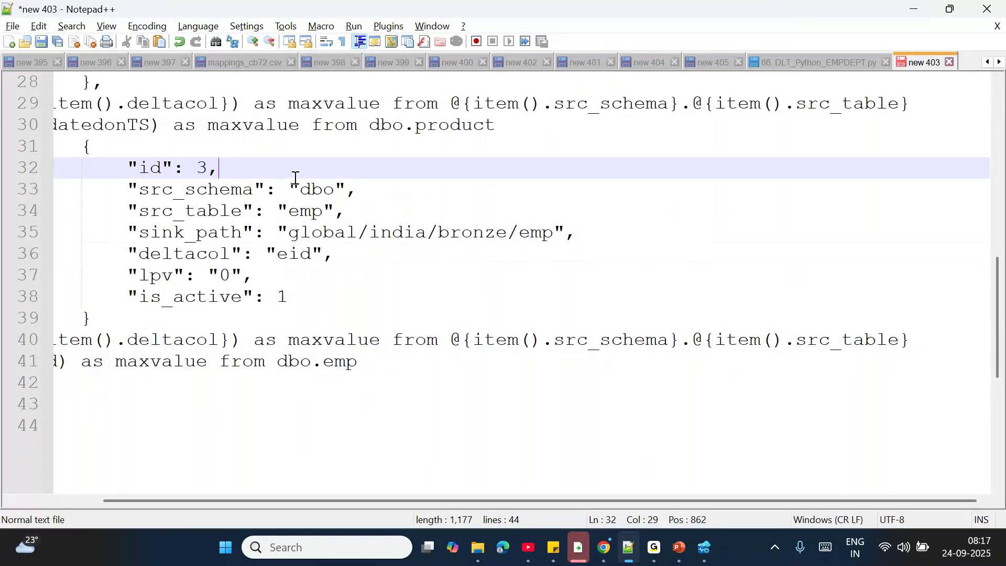
pyautogui.doubleClick(848, 339)
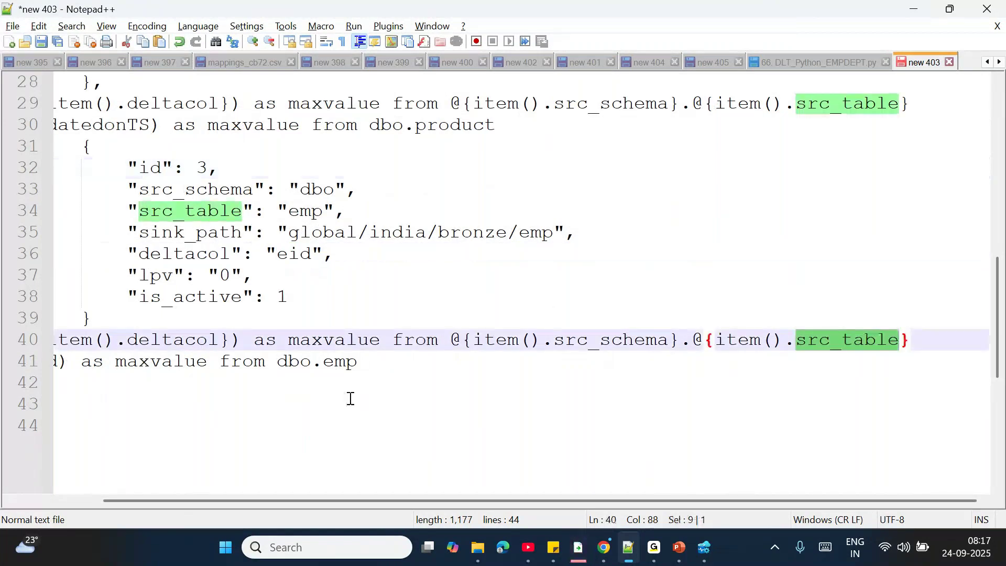
pyautogui.click(366, 361)
pyautogui.hotkey('shift', 'Home')
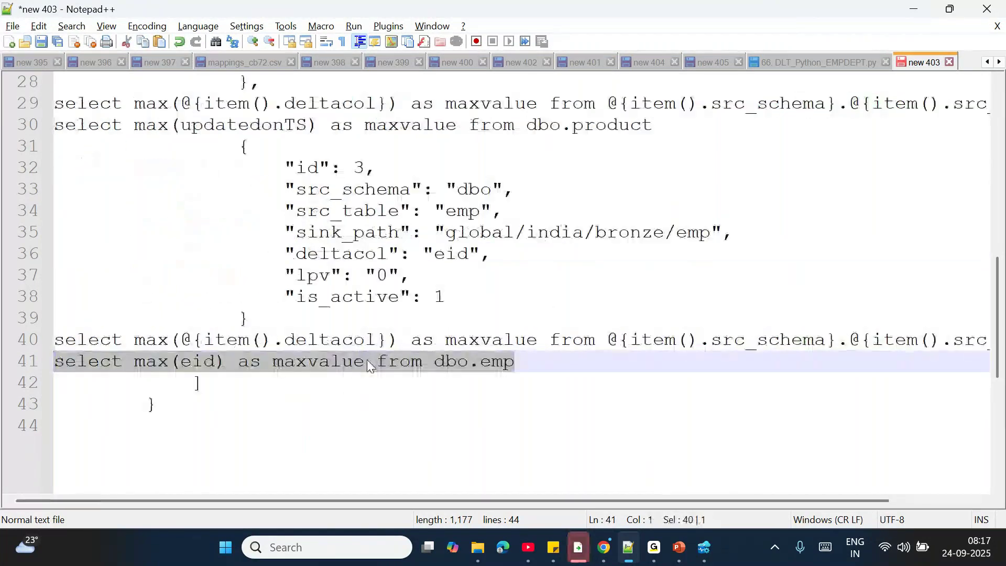
# - Copy the dynamic query into Script2's script expression in Data Factory: select max(@{item().deltacol}) as maxvalue from @{item().src_schema}.@{item().src_table}
pyautogui.click(370, 362)
pyautogui.press('Up')
pyautogui.press('Home')
pyautogui.hotkey('shift', 'End')
pyautogui.hotkey('ctrl', 'c')
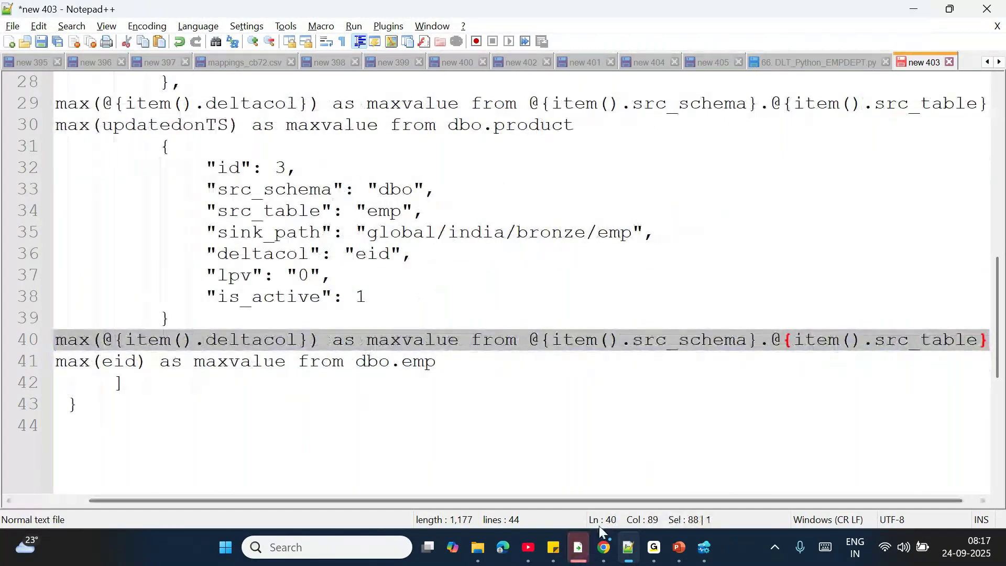
pyautogui.click(606, 558)
pyautogui.hotkey('ctrl', 'a')
pyautogui.press('BackSpace')
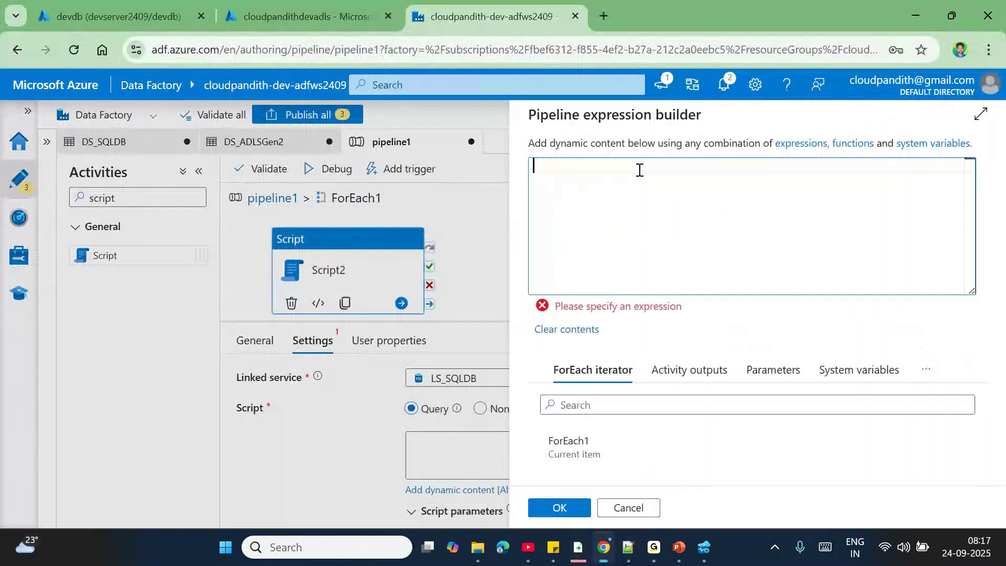
pyautogui.hotkey('ctrl', 'v')
pyautogui.click(550, 508)
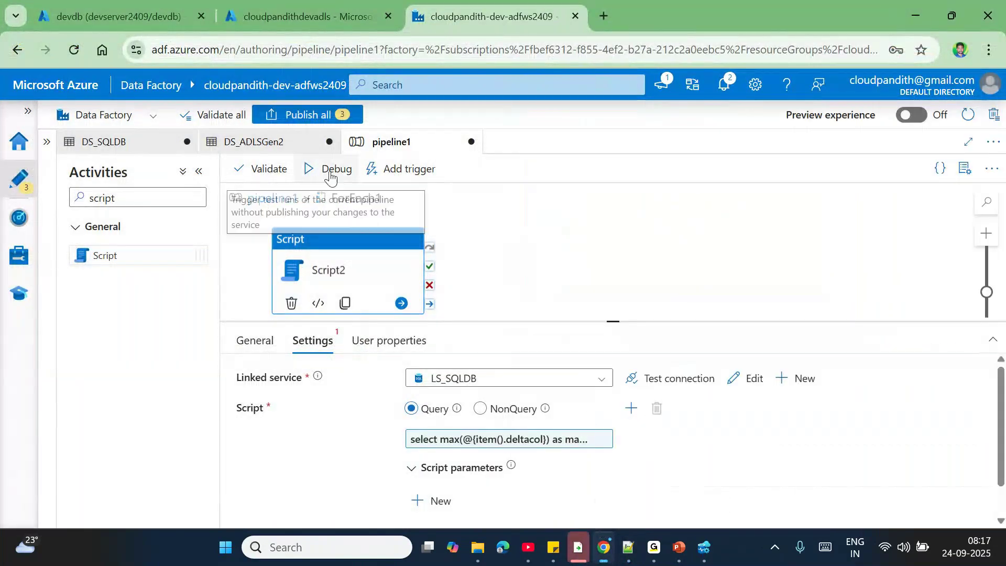
# - Return to the pipeline1 canvas, run the pipeline in debug mode and refresh its run status
pyautogui.click(283, 200)
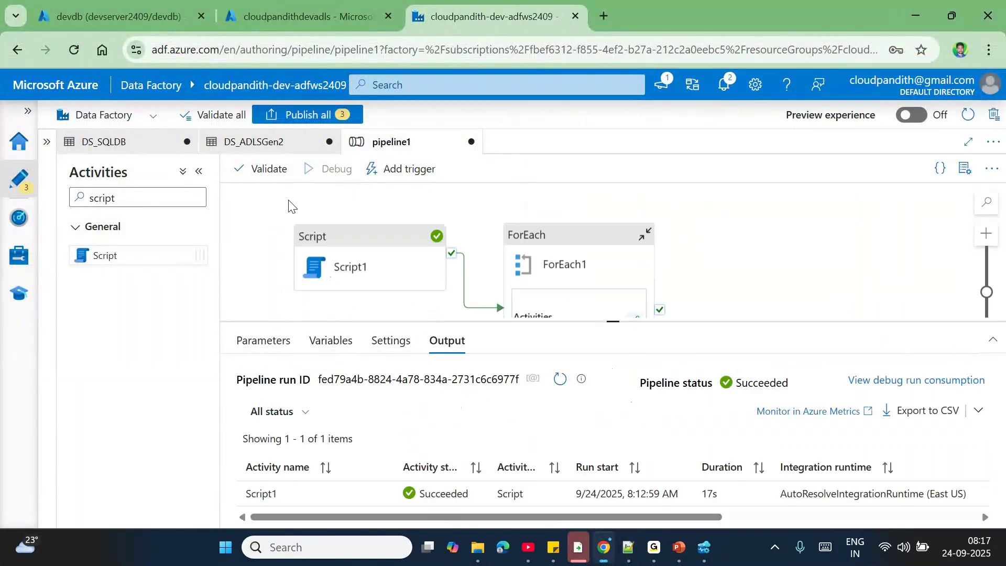
pyautogui.click(560, 385)
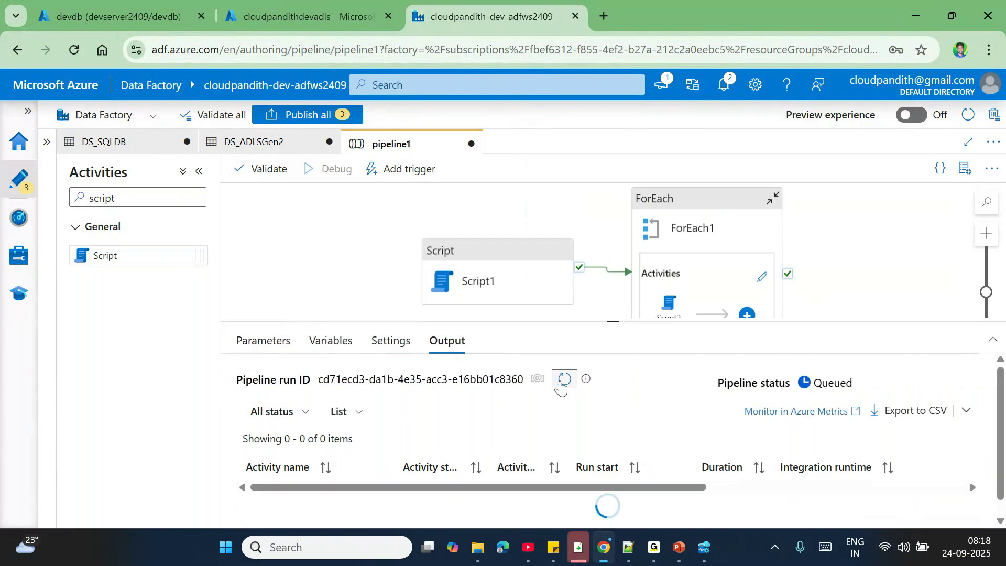
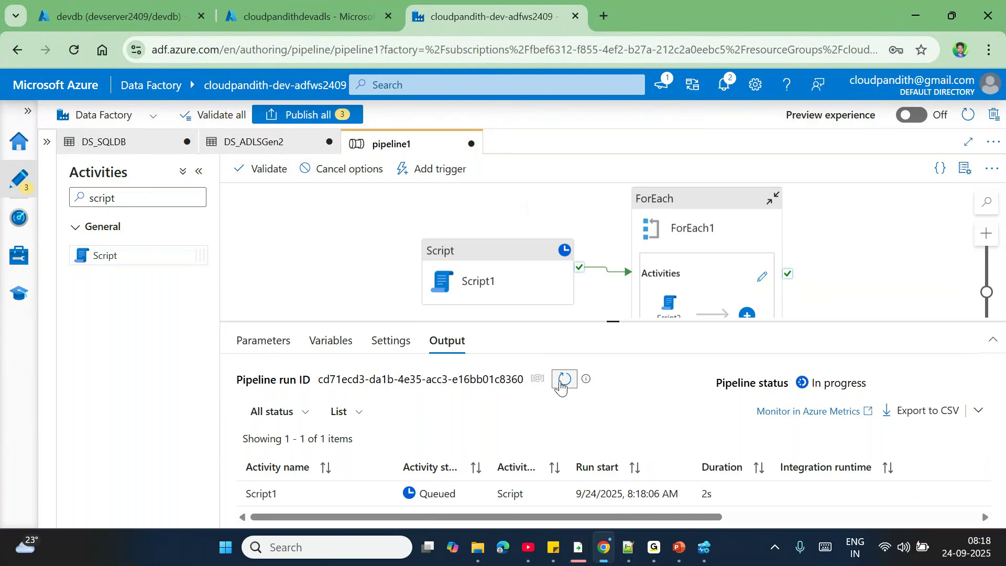
pyautogui.click(565, 380)
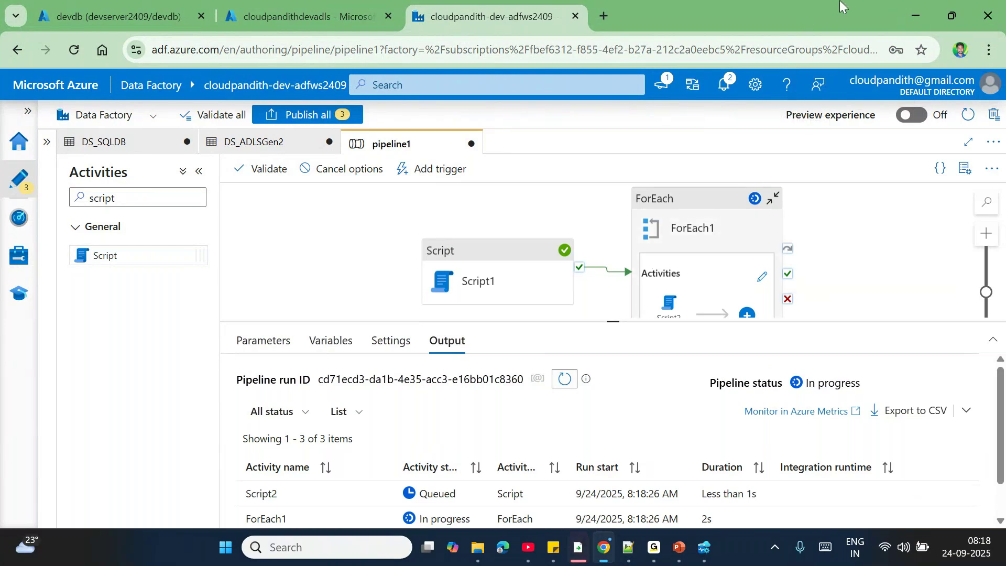
pyautogui.click(820, 41)
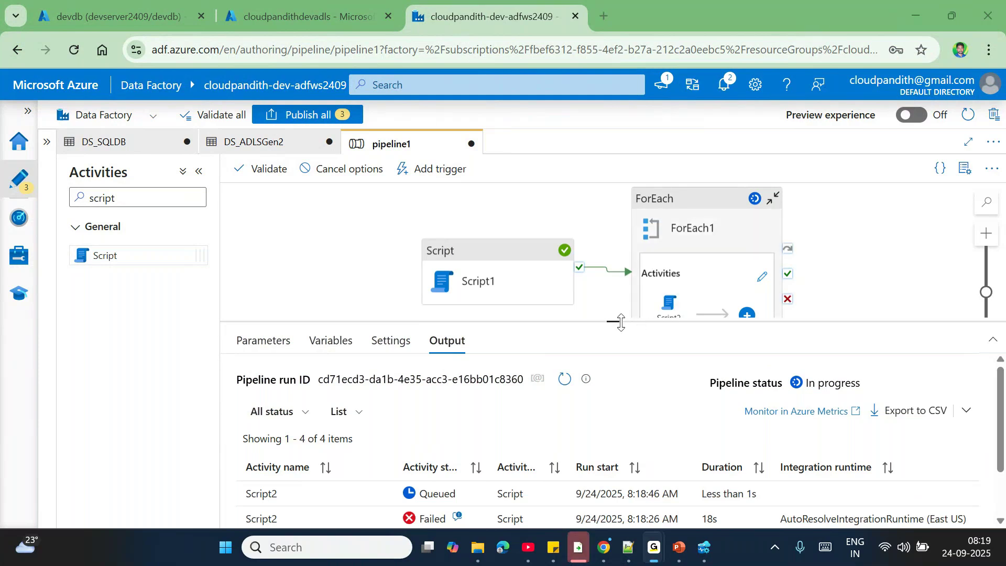
# - Enlarge the run output and inspect the failed Script2 activity's error details and input query text
pyautogui.moveTo(620, 323); pyautogui.dragTo(613, 208)
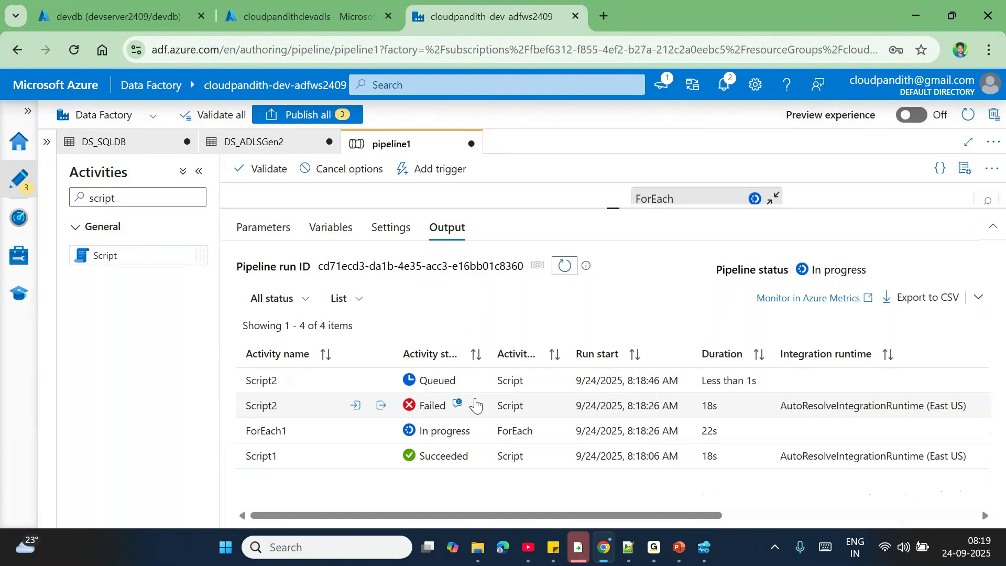
pyautogui.click(457, 404)
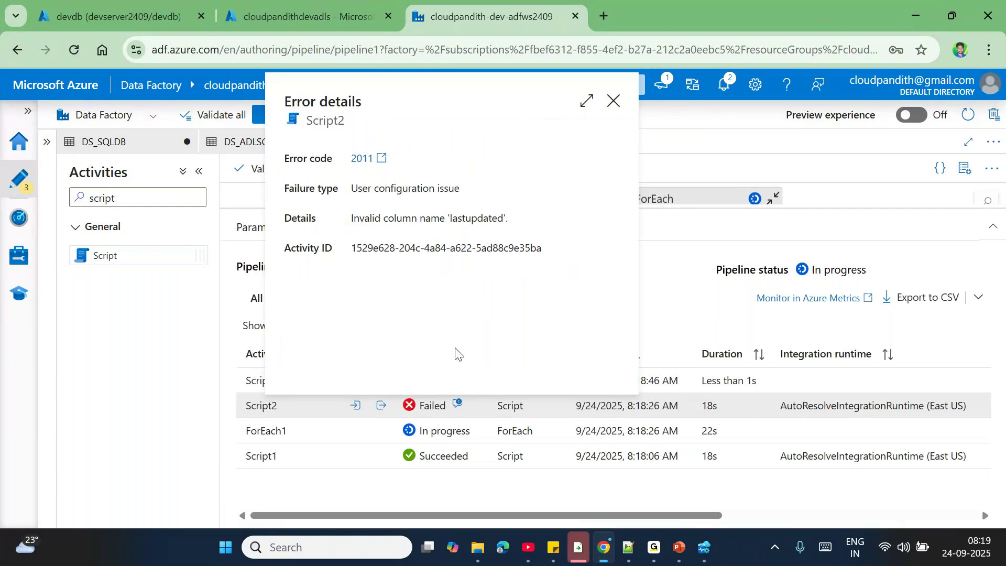
pyautogui.click(704, 547)
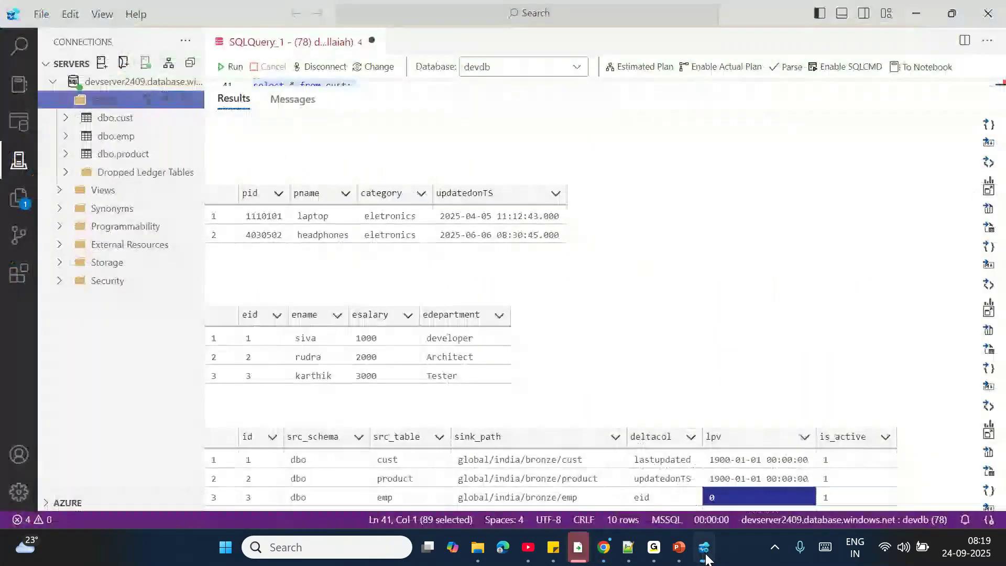
pyautogui.click(706, 554)
pyautogui.click(355, 405)
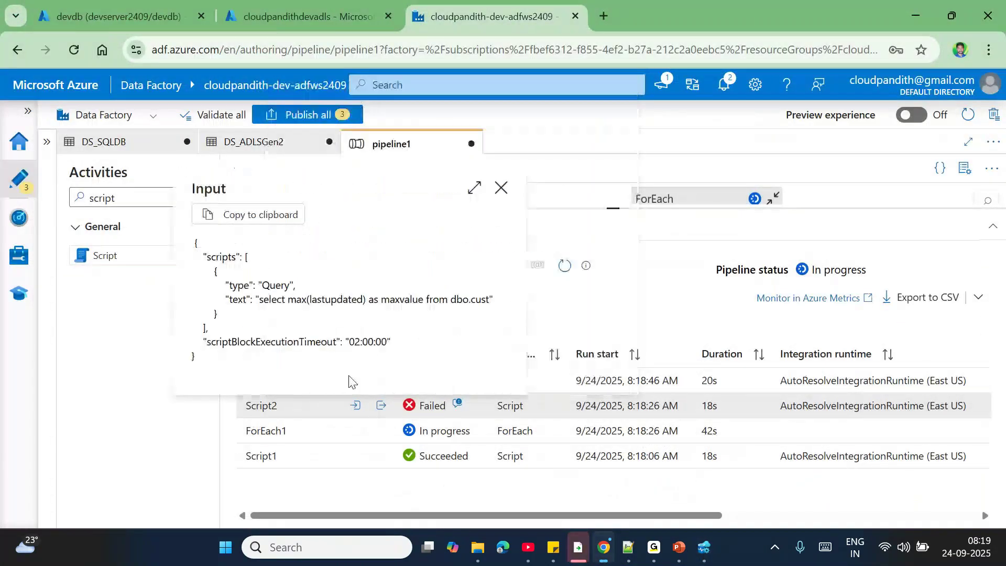
pyautogui.moveTo(259, 300); pyautogui.dragTo(489, 300)
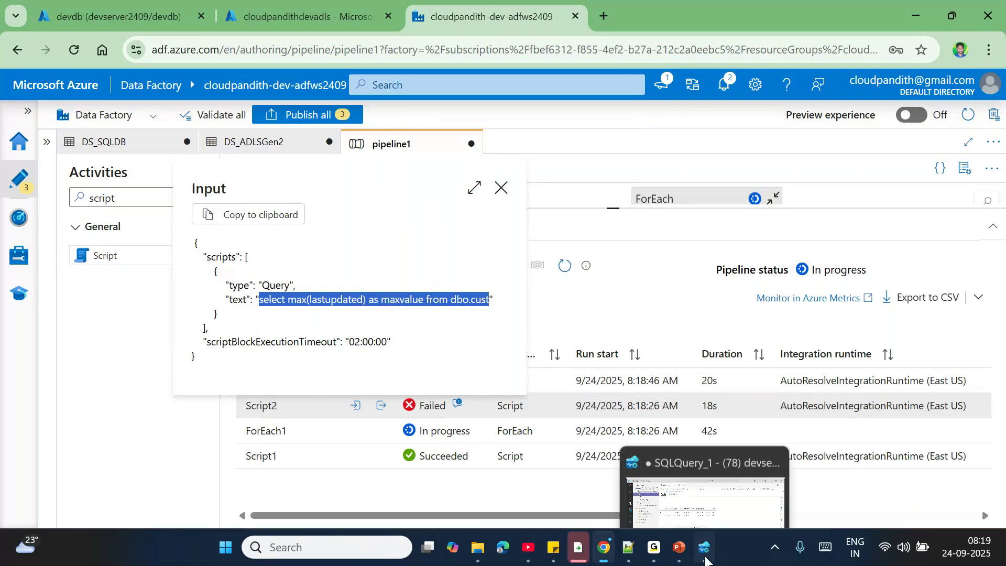
# - Switch to Azure Data Studio and check the cust table's date column name in the results against the create and config statements
pyautogui.click(703, 547)
pyautogui.click(655, 464)
pyautogui.scroll(2, 591, 314)
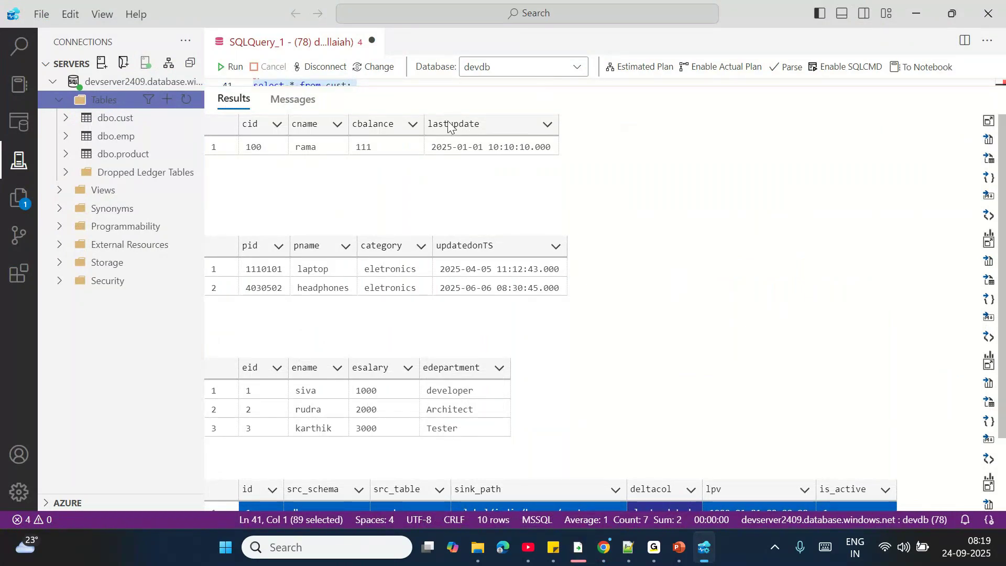
pyautogui.doubleClick(565, 84)
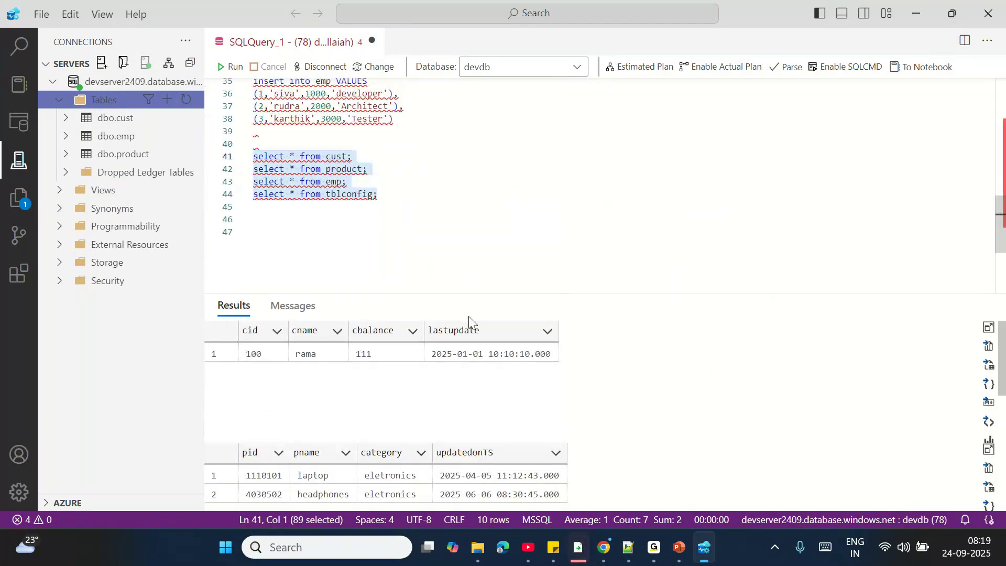
pyautogui.scroll(2, 500, 174)
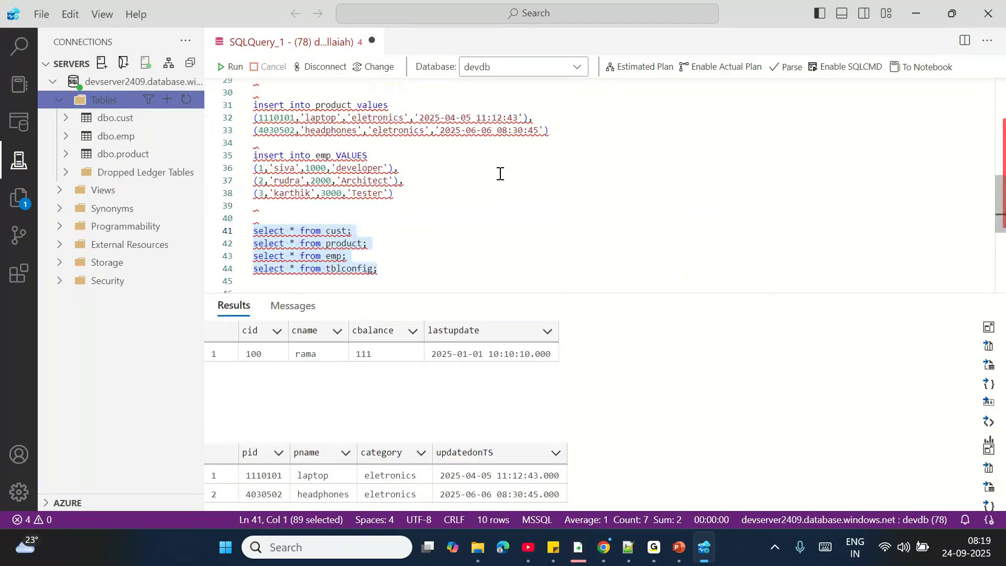
pyautogui.scroll(2, 500, 174)
pyautogui.scroll(6, 501, 174)
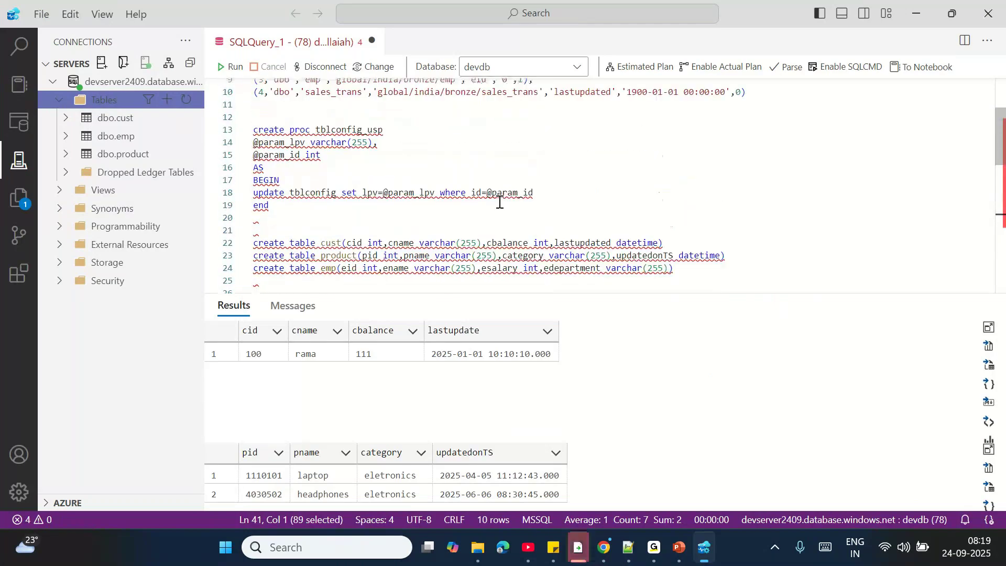
pyautogui.scroll(3, 500, 202)
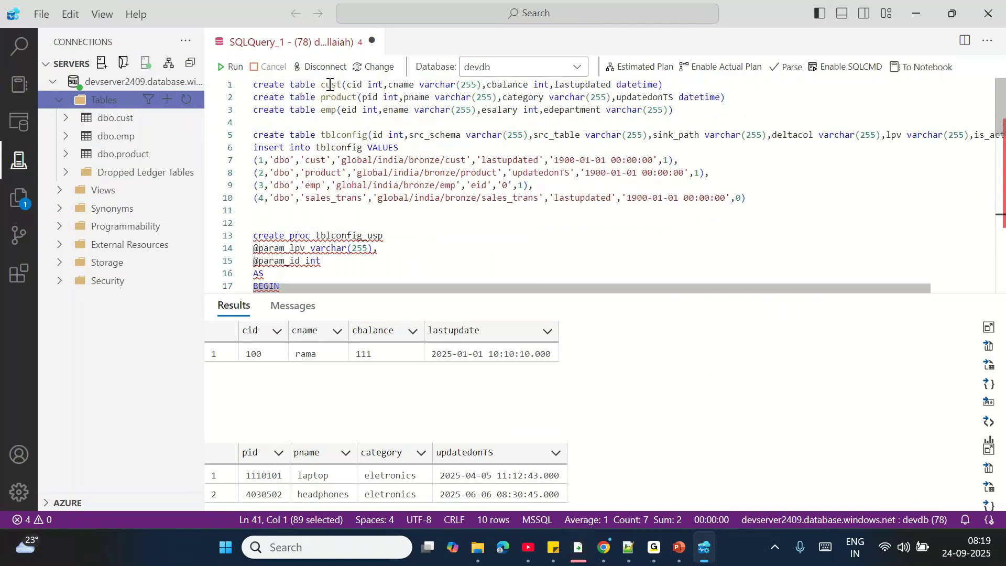
# - Drop the existing cust table by running drop table cust on a new first line, and remove the statement from the script
pyautogui.hotkey('ctrl', 'Home')
pyautogui.press('Return')
pyautogui.press('Up')
pyautogui.write('drop')
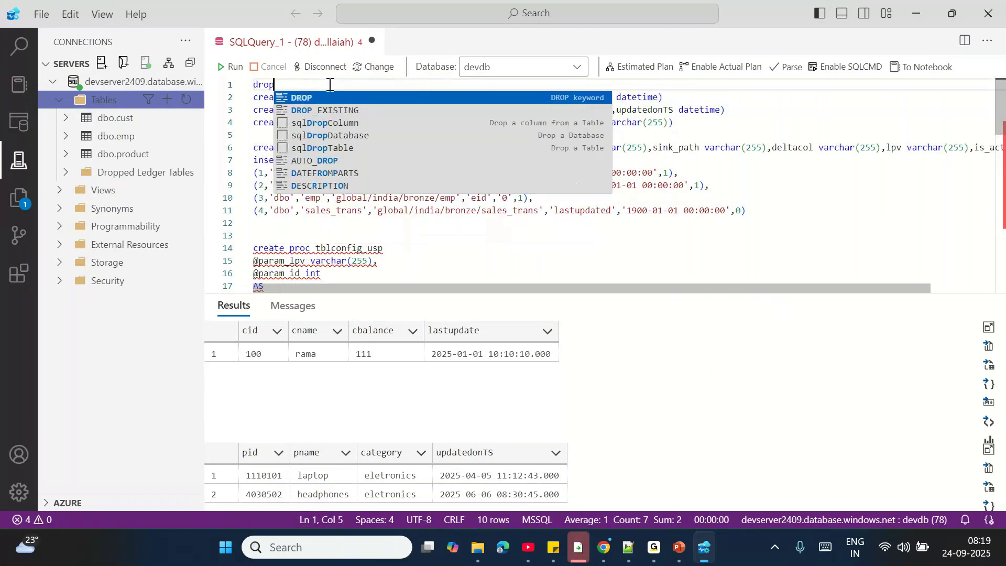
pyautogui.write(' t')
pyautogui.write('able cust')
pyautogui.moveTo(331, 84); pyautogui.dragTo(253, 85)
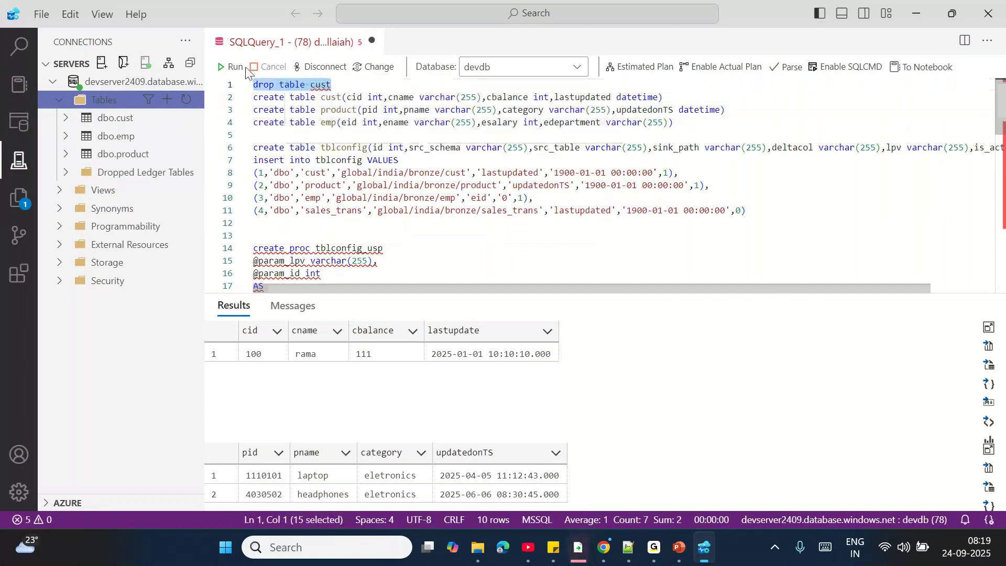
pyautogui.click(234, 67)
pyautogui.press('BackSpace')
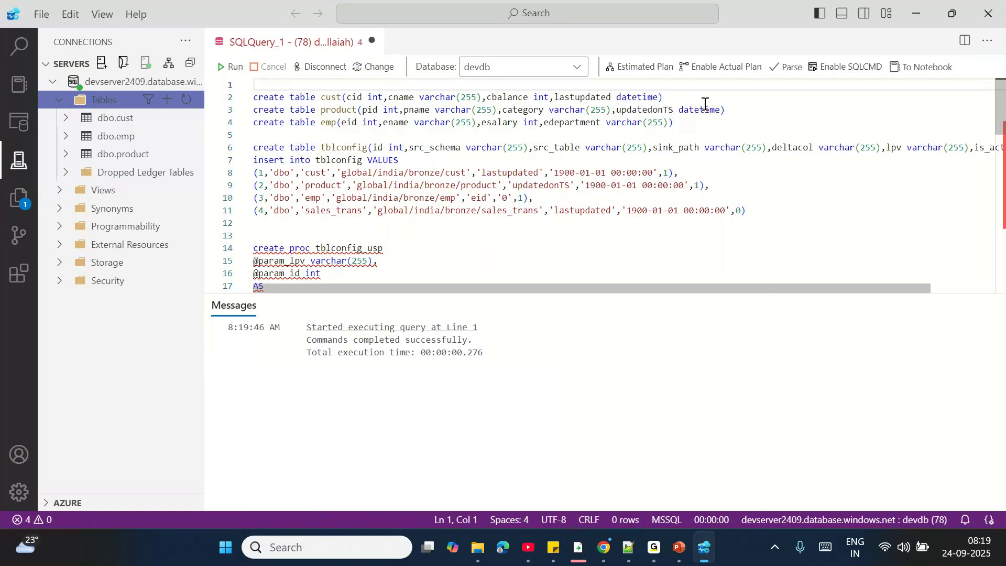
# - Recreate the cust table with the lastupdated datetime column and insert its sample row by running the matching script statements
pyautogui.moveTo(676, 98); pyautogui.dragTo(254, 97)
pyautogui.click(234, 67)
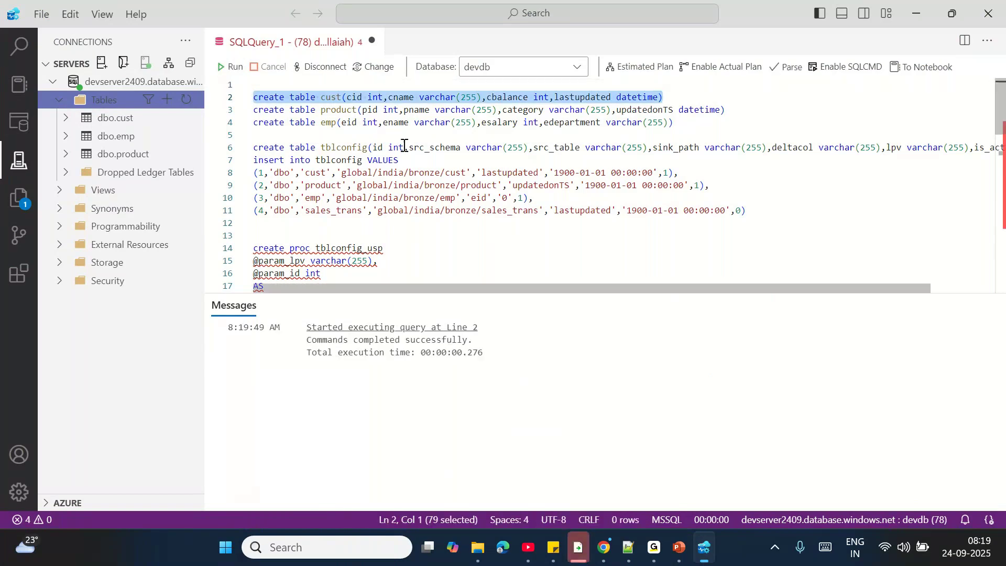
pyautogui.scroll(-10, 404, 145)
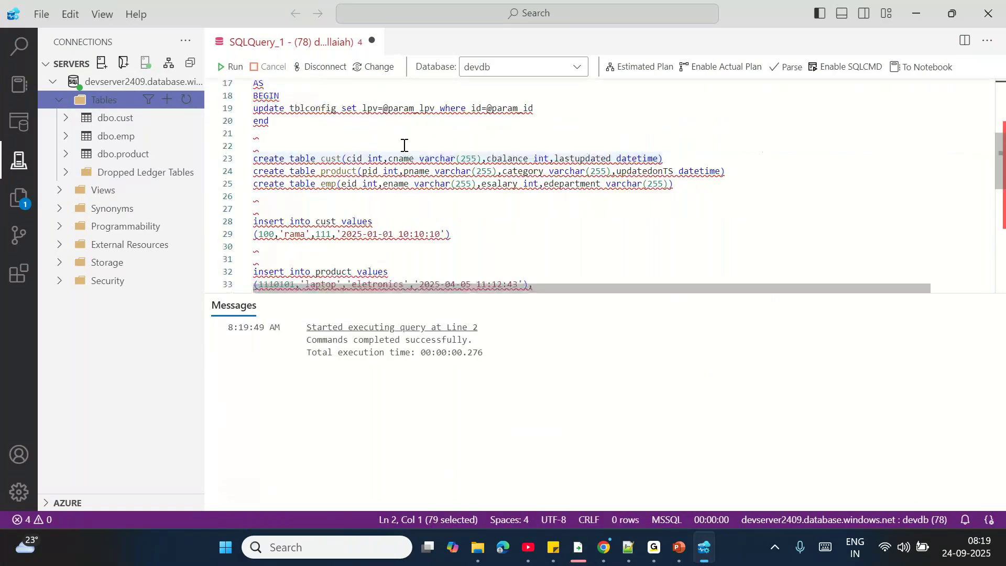
pyautogui.scroll(-1, 404, 145)
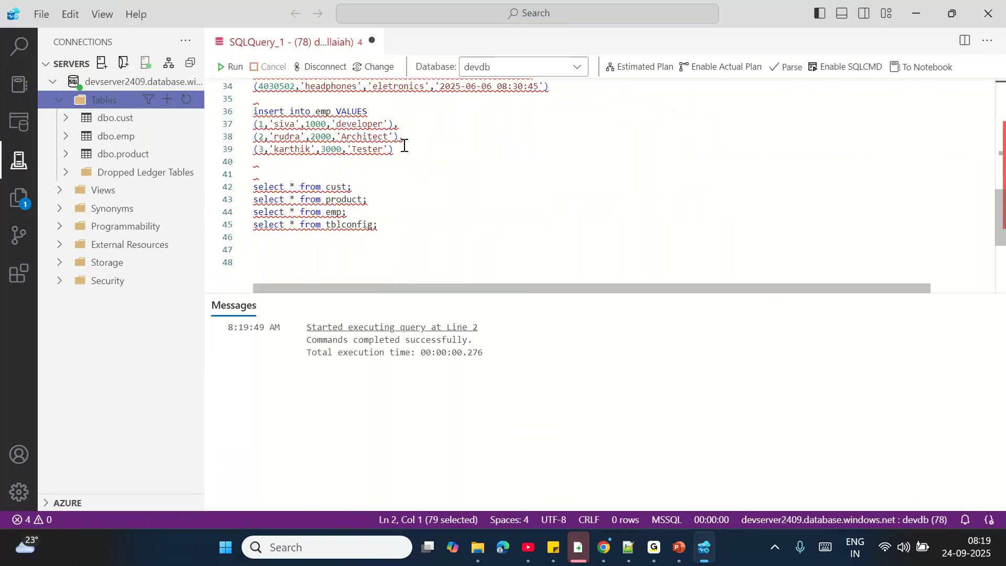
pyautogui.scroll(3, 404, 145)
pyautogui.moveTo(451, 122); pyautogui.dragTo(247, 112)
pyautogui.click(232, 66)
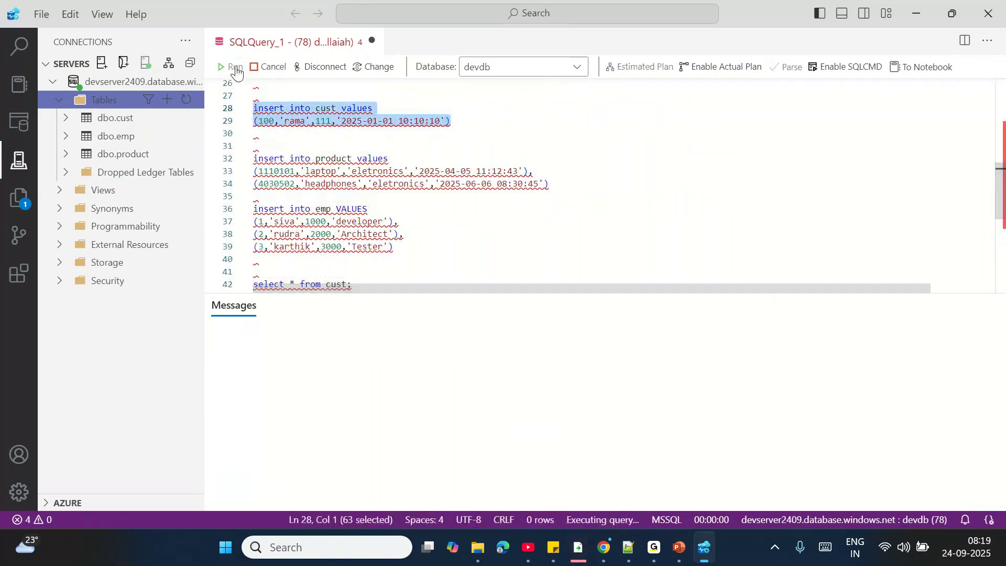
# - Query all rows from cust, product, emp and tblconfig, and enlarge the results area to review them
pyautogui.scroll(-5, 454, 184)
pyautogui.scroll(1, 456, 185)
pyautogui.moveTo(386, 153); pyautogui.dragTo(252, 114)
pyautogui.click(236, 71)
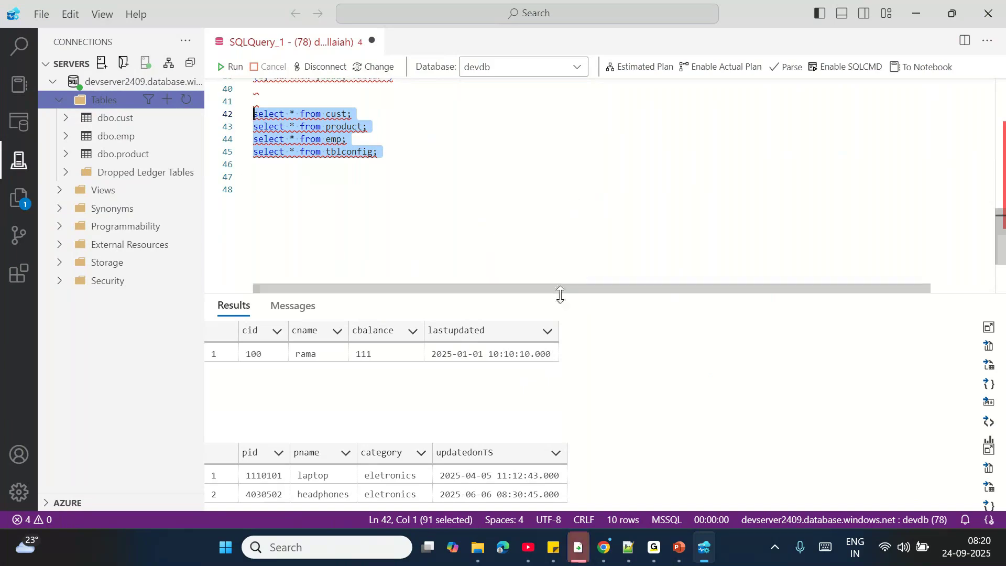
pyautogui.moveTo(583, 292); pyautogui.dragTo(558, 79)
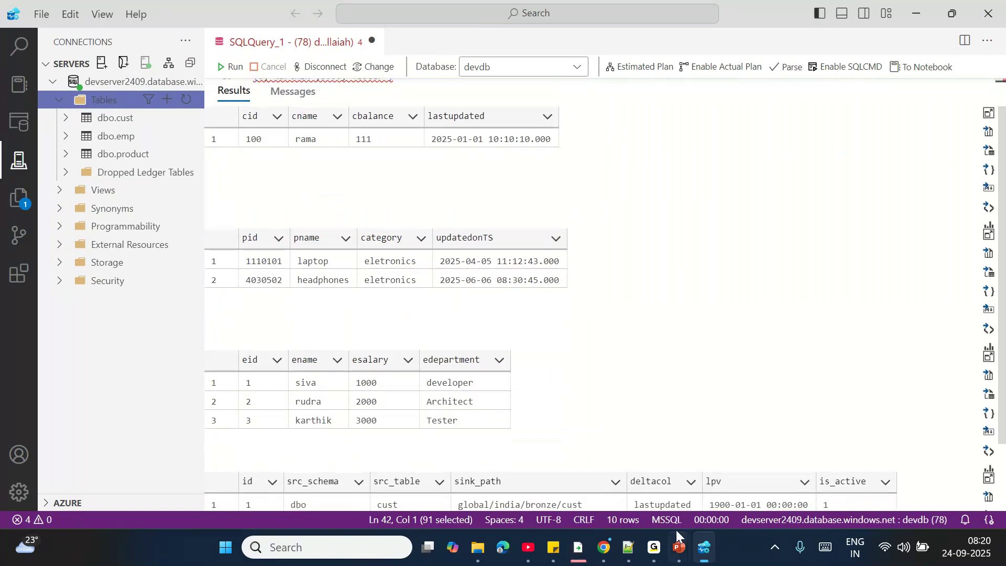
# - Switch to Azure Data Factory in Chrome, close the old input details, debug pipeline1 and refresh the run status
pyautogui.click(604, 549)
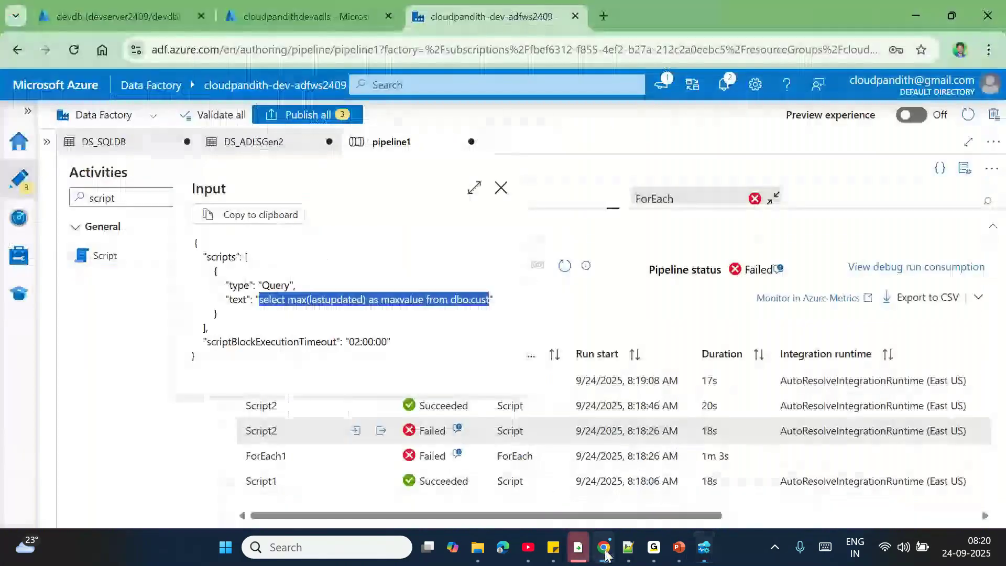
pyautogui.click(560, 277)
pyautogui.click(349, 171)
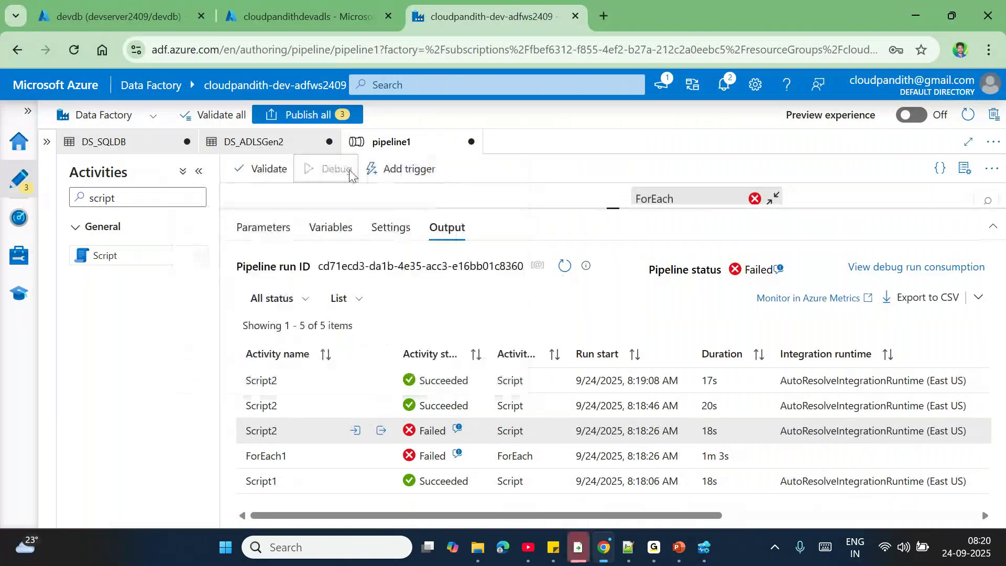
pyautogui.click(564, 268)
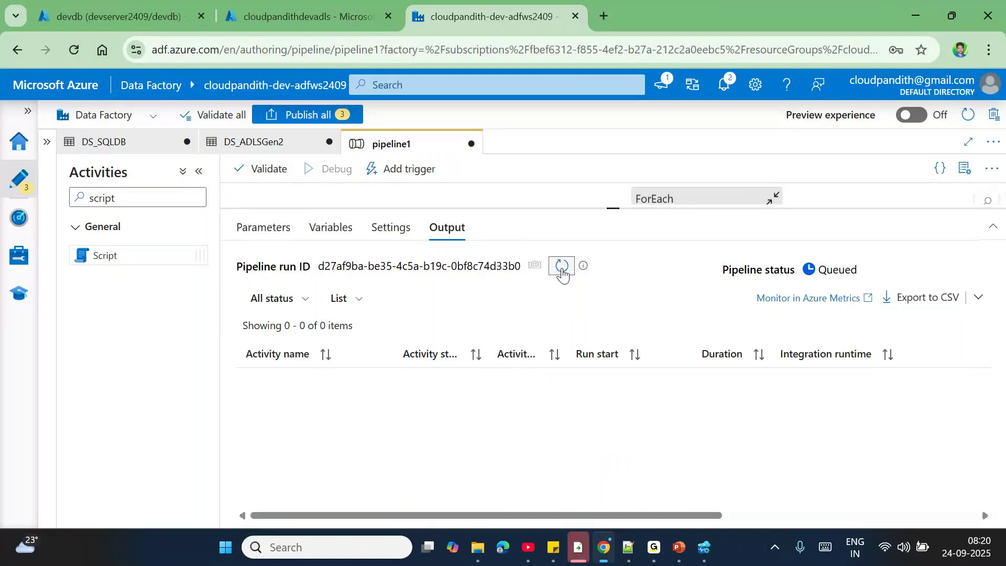
pyautogui.click(563, 272)
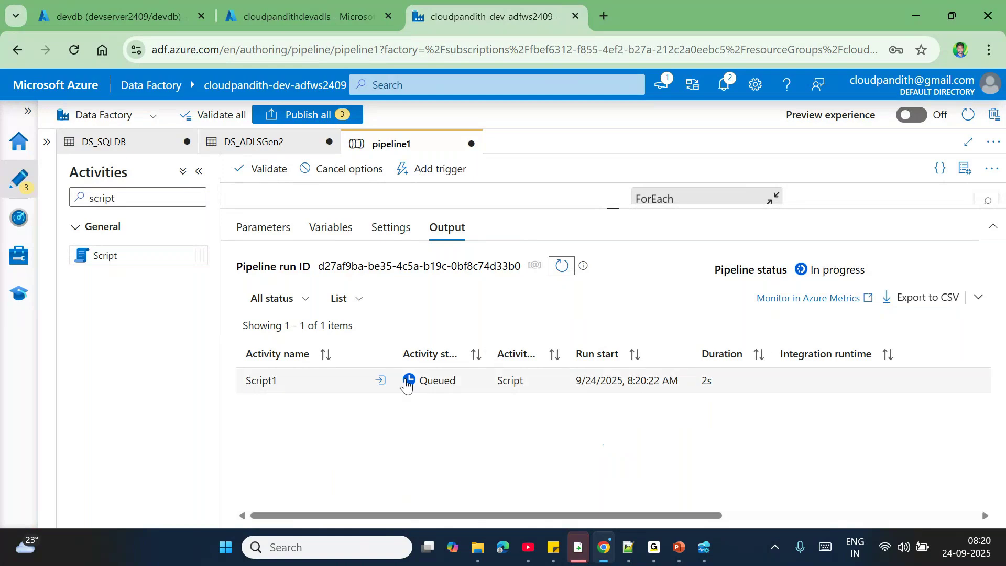
# - Inspect the Script1 activity's input query and its is_active filter, and close the details
pyautogui.click(381, 386)
pyautogui.moveTo(326, 274); pyautogui.dragTo(462, 277)
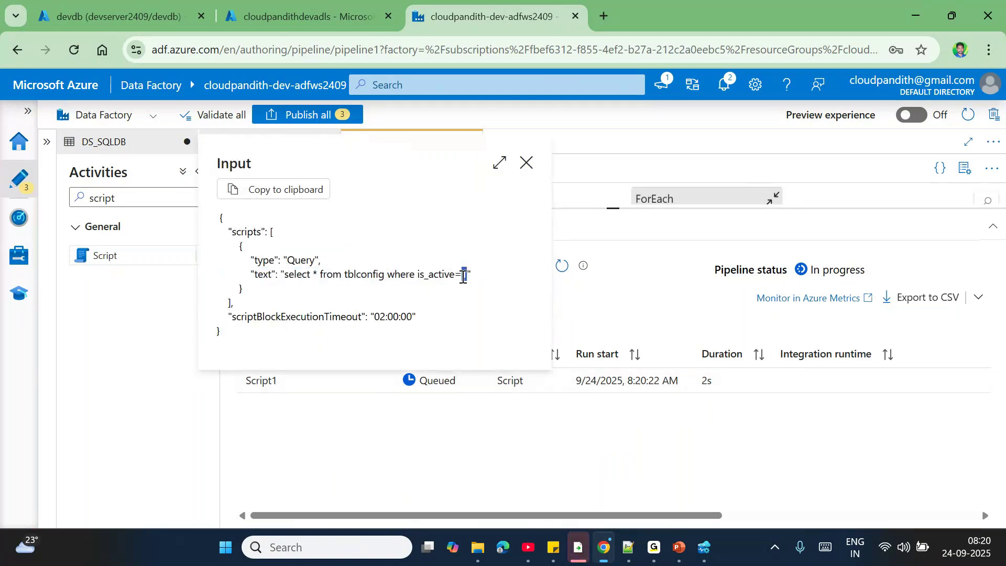
pyautogui.tripleClick(462, 277)
pyautogui.click(464, 276)
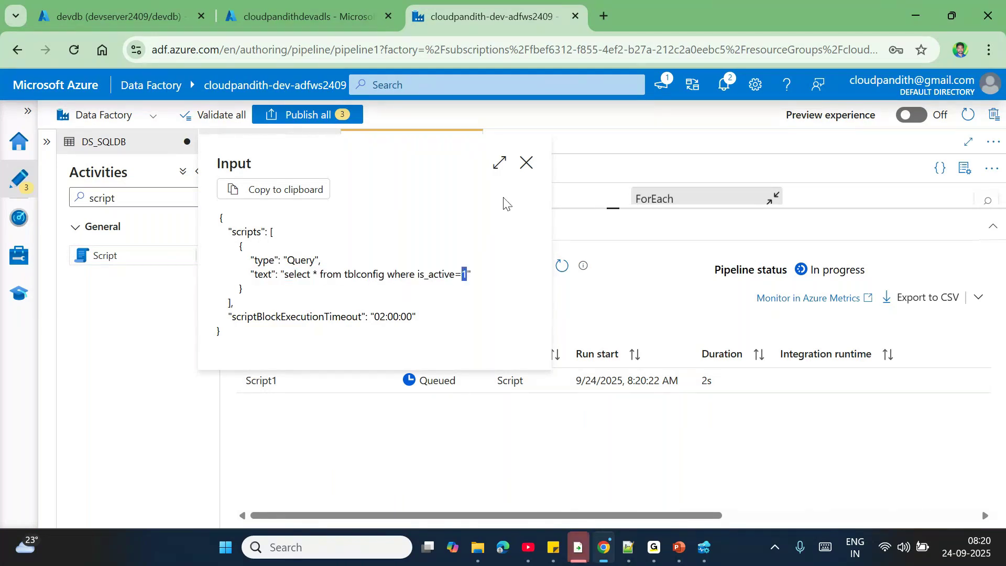
pyautogui.click(527, 163)
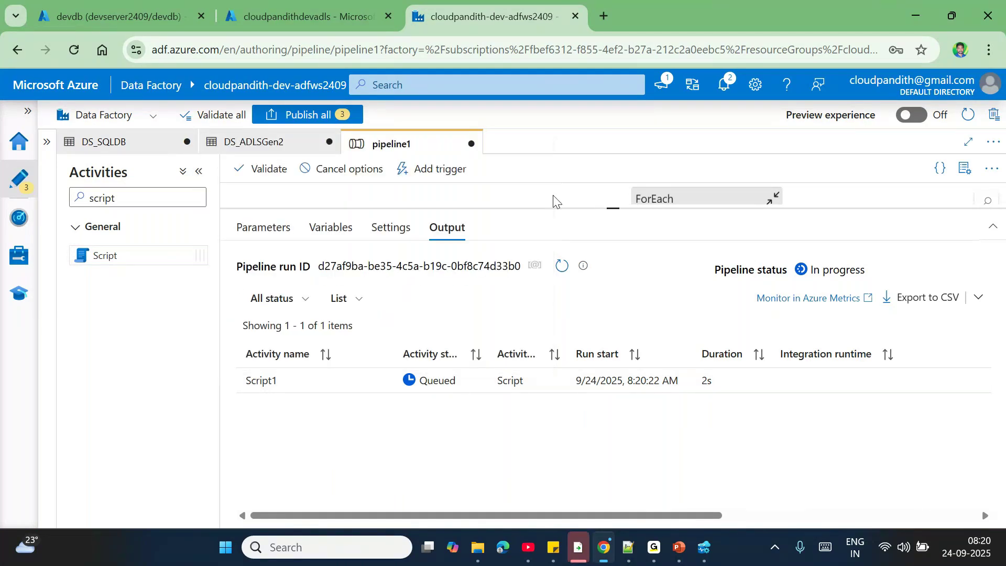
# - Refresh the debug run until Script1 finishes and examine the result set count and config rows in its output
pyautogui.click(562, 266)
pyautogui.click(563, 266)
pyautogui.click(562, 266)
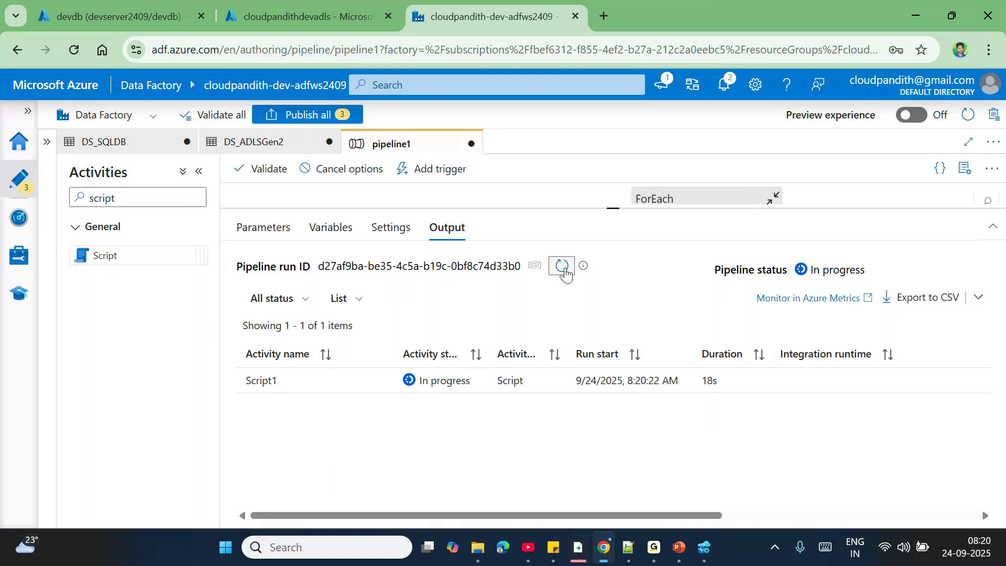
pyautogui.click(563, 269)
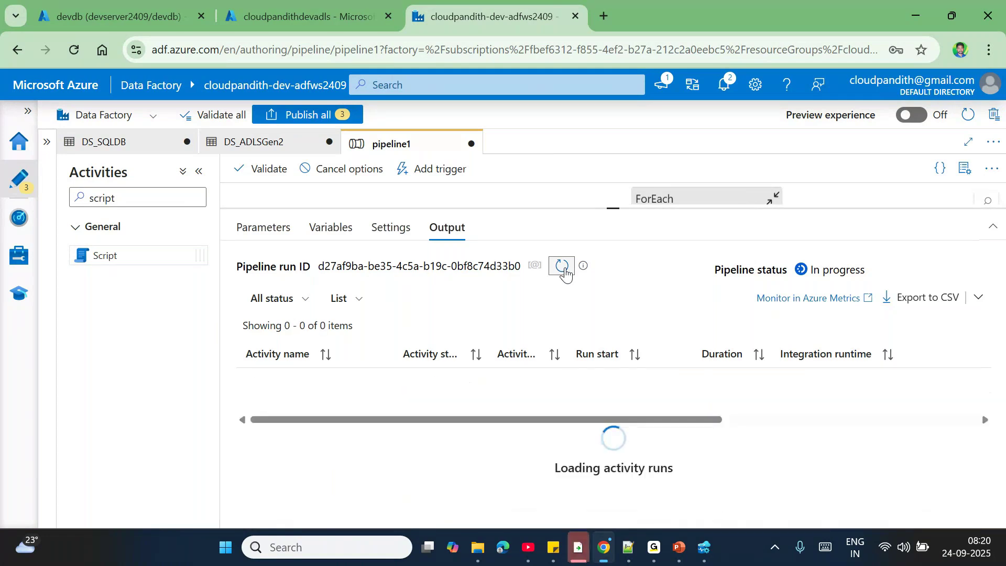
pyautogui.moveTo(354, 383)
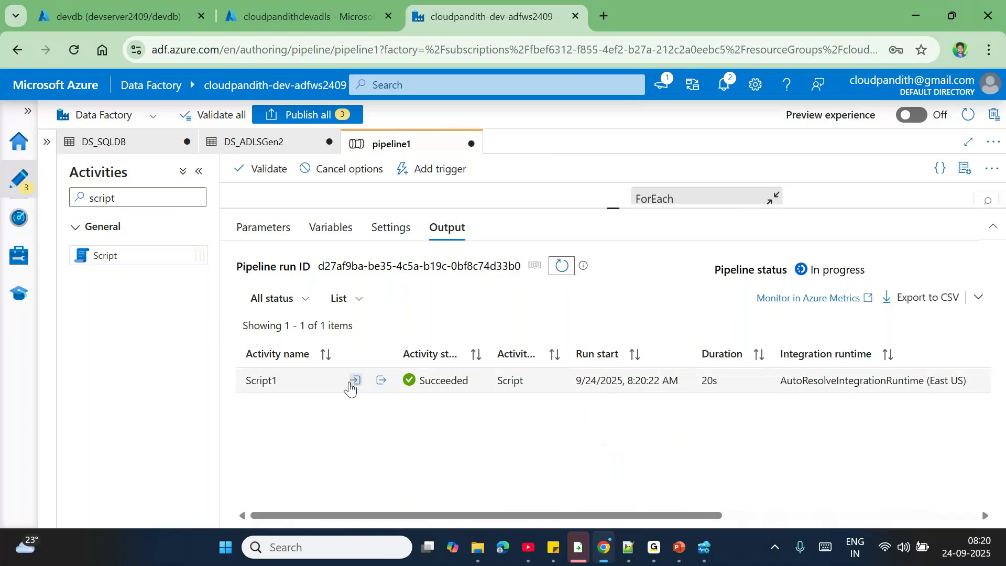
pyautogui.click(379, 381)
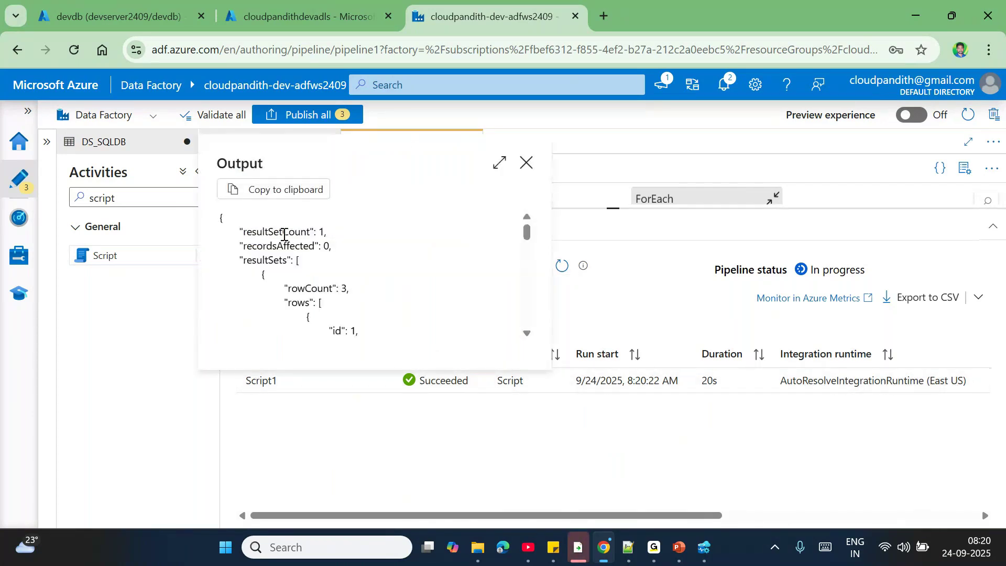
pyautogui.doubleClick(283, 235)
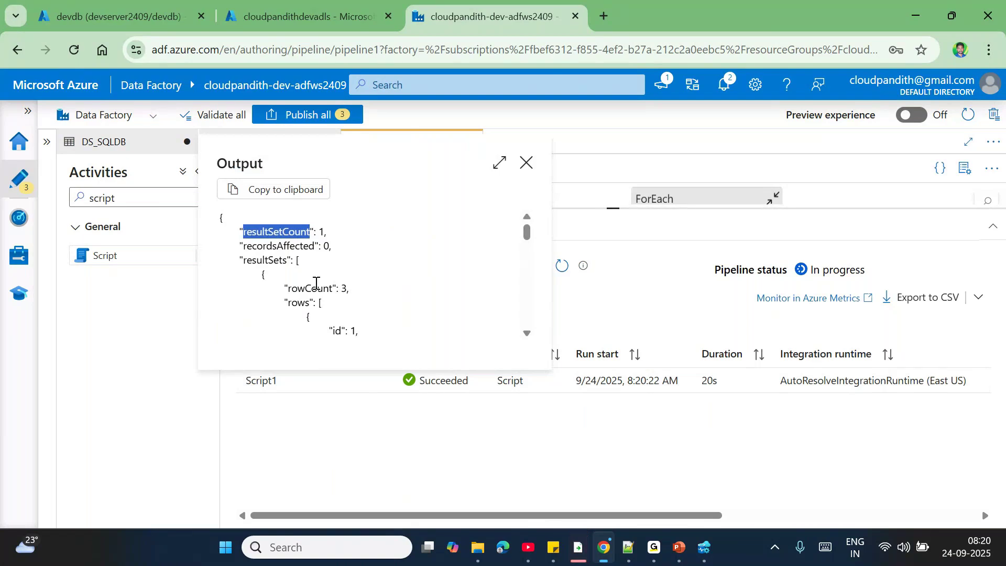
pyautogui.scroll(-5, 317, 291)
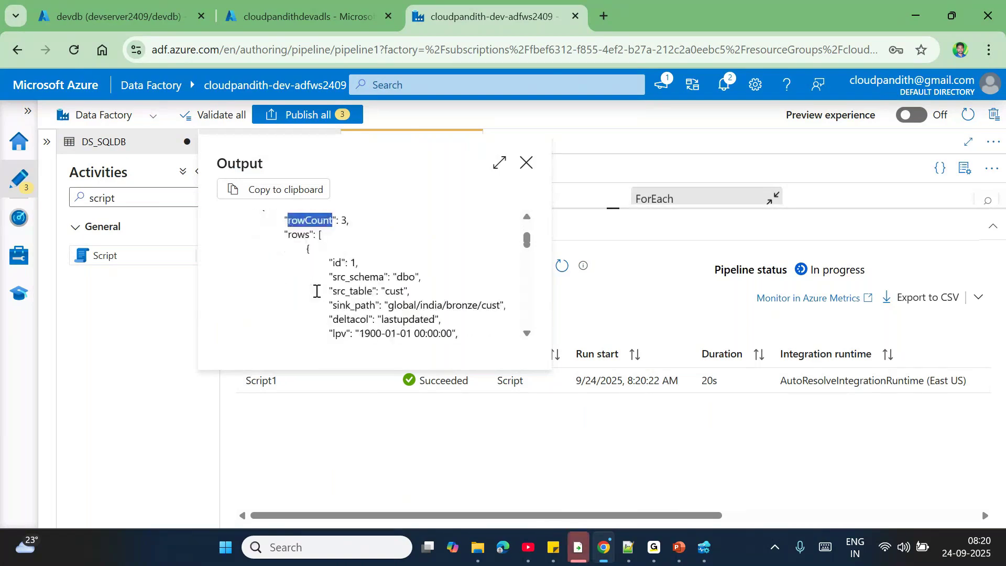
pyautogui.scroll(-2, 317, 291)
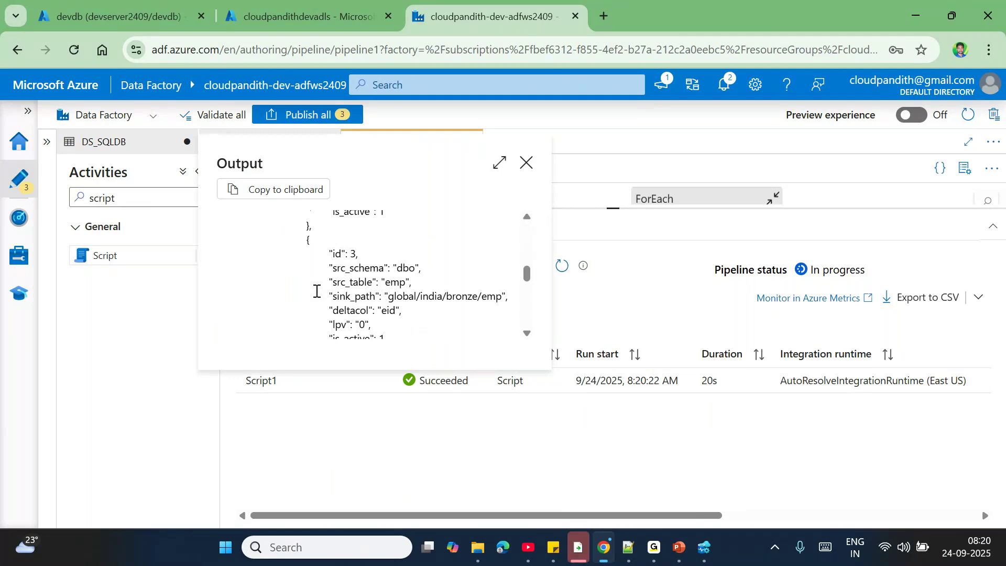
pyautogui.scroll(-2, 317, 292)
pyautogui.click(404, 491)
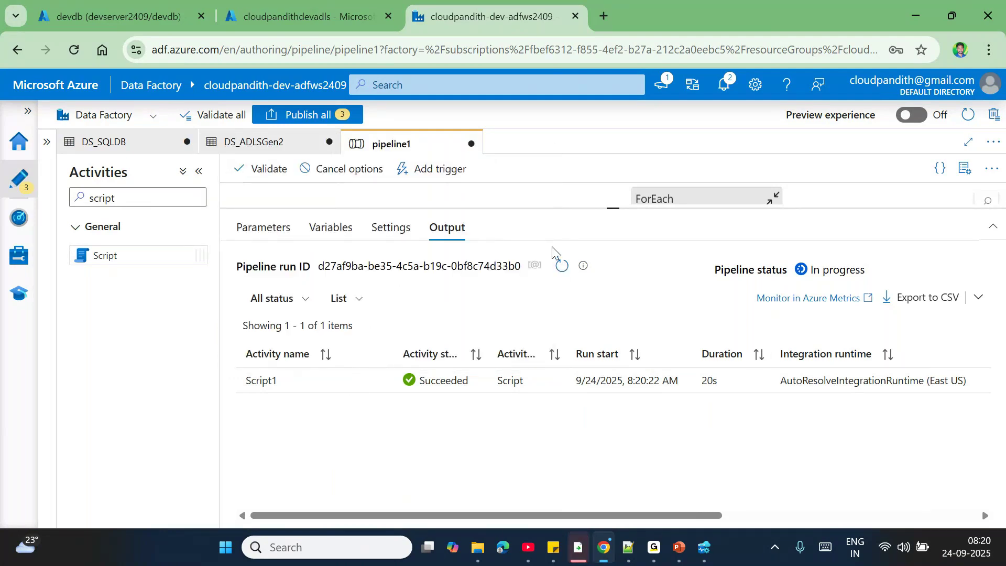
# - Refresh the run status and check the generated query text in the input of the completed Script2 activity
pyautogui.click(561, 267)
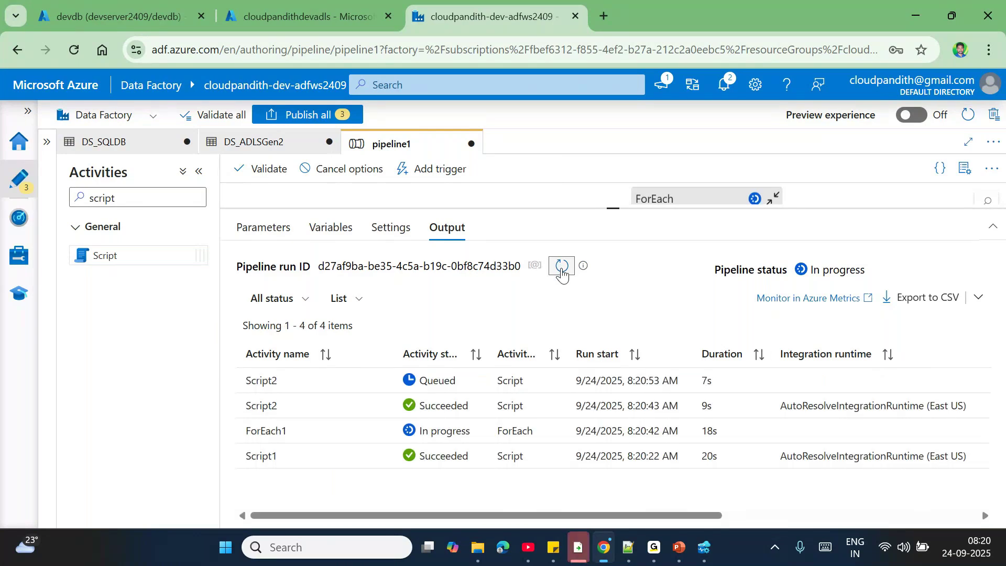
pyautogui.moveTo(342, 413)
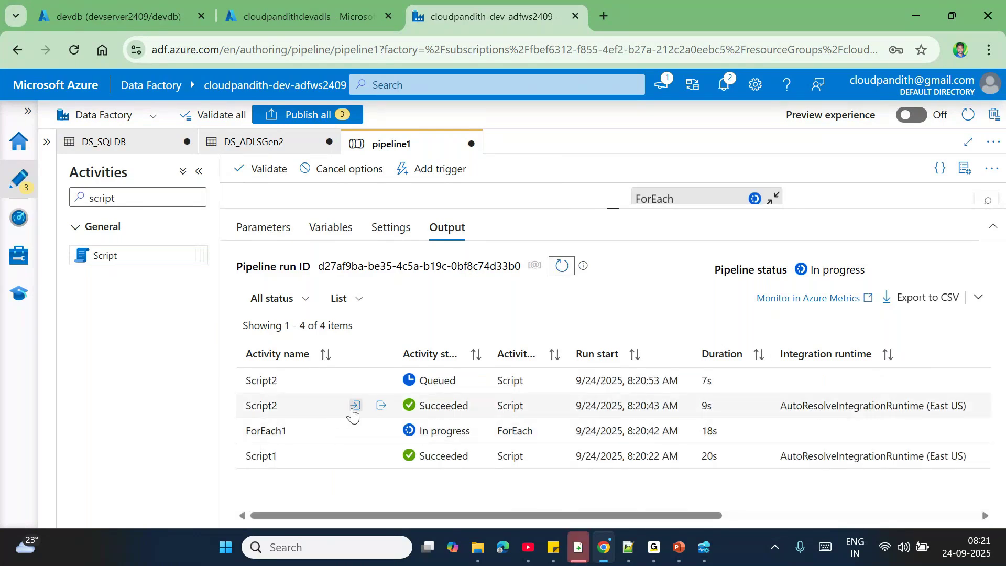
pyautogui.click(356, 405)
pyautogui.moveTo(272, 299); pyautogui.dragTo(480, 295)
pyautogui.click(405, 442)
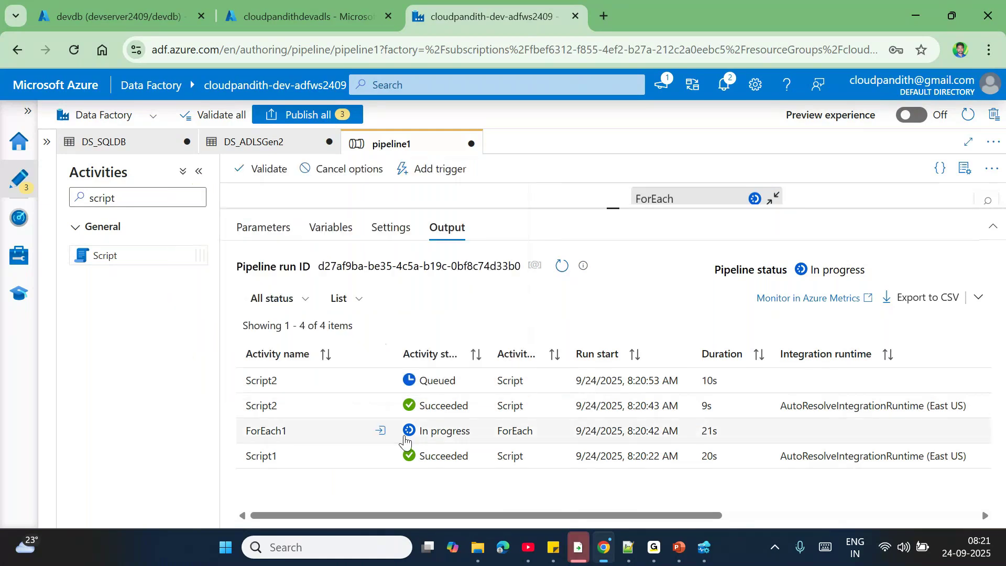
# - Examine the completed Script2 activity's output, tracing resultSets, rows and maxvalue, and copy the output JSON
pyautogui.click(379, 406)
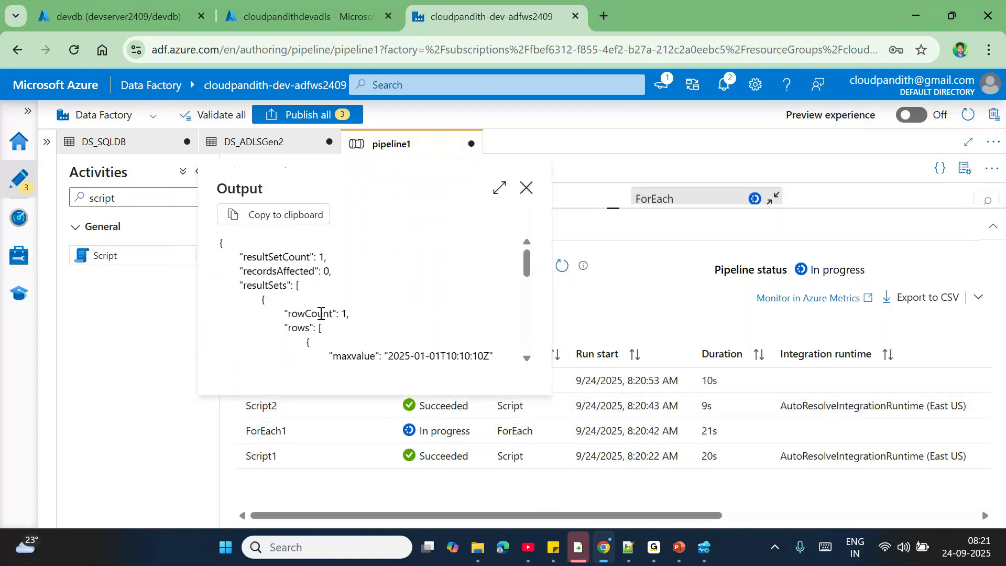
pyautogui.scroll(-1, 320, 314)
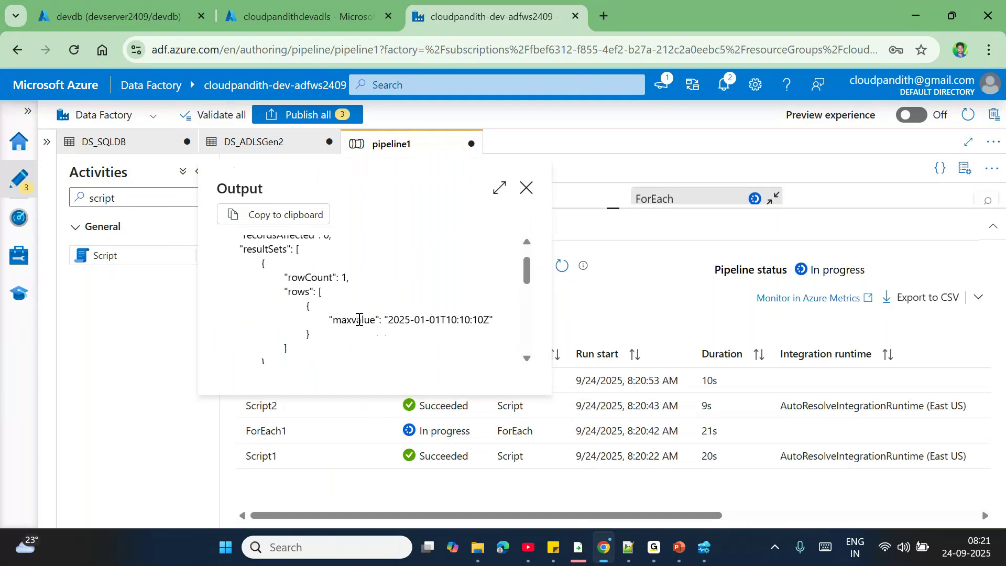
pyautogui.doubleClick(359, 319)
pyautogui.scroll(1, 359, 336)
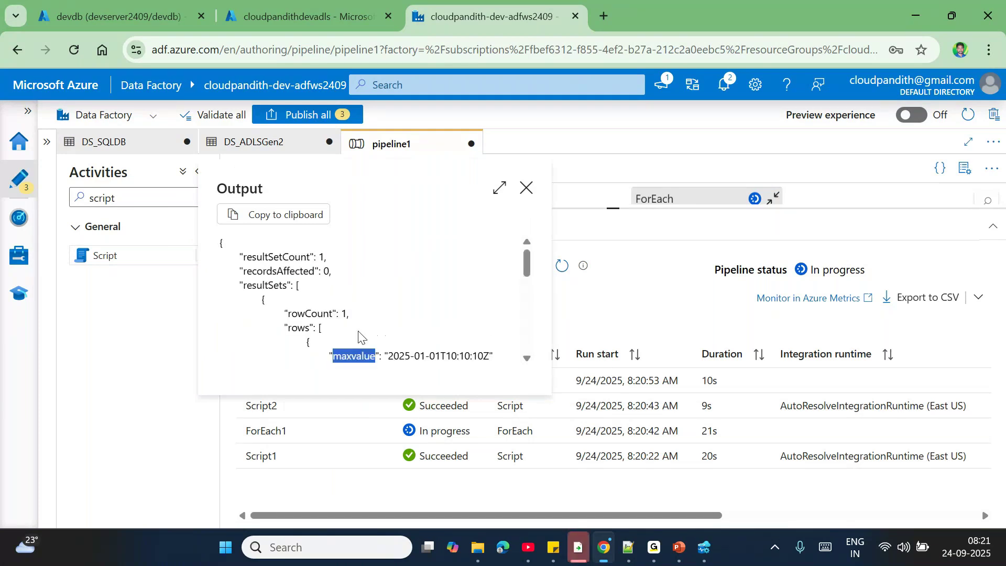
pyautogui.doubleClick(237, 191)
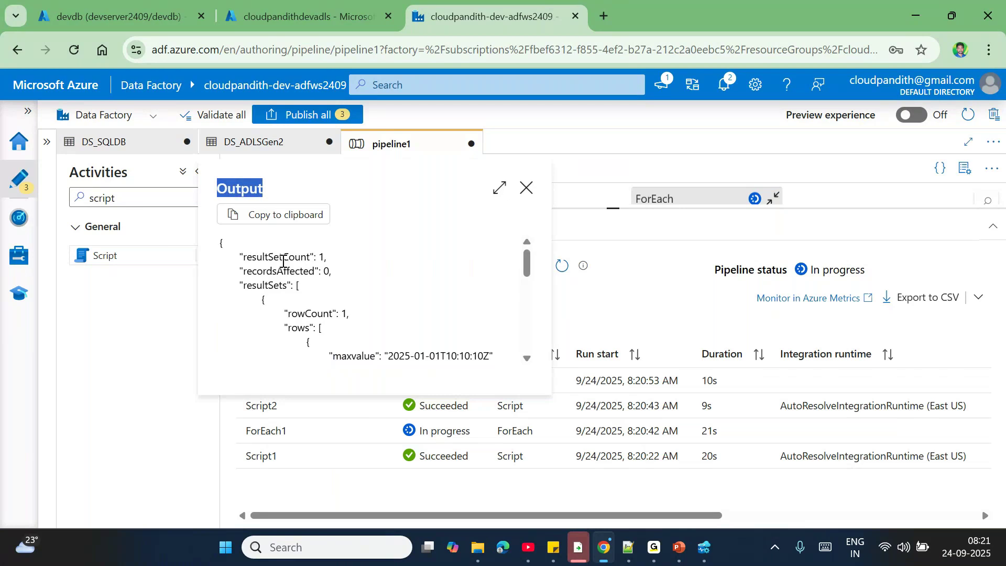
pyautogui.doubleClick(257, 286)
pyautogui.scroll(-1, 257, 284)
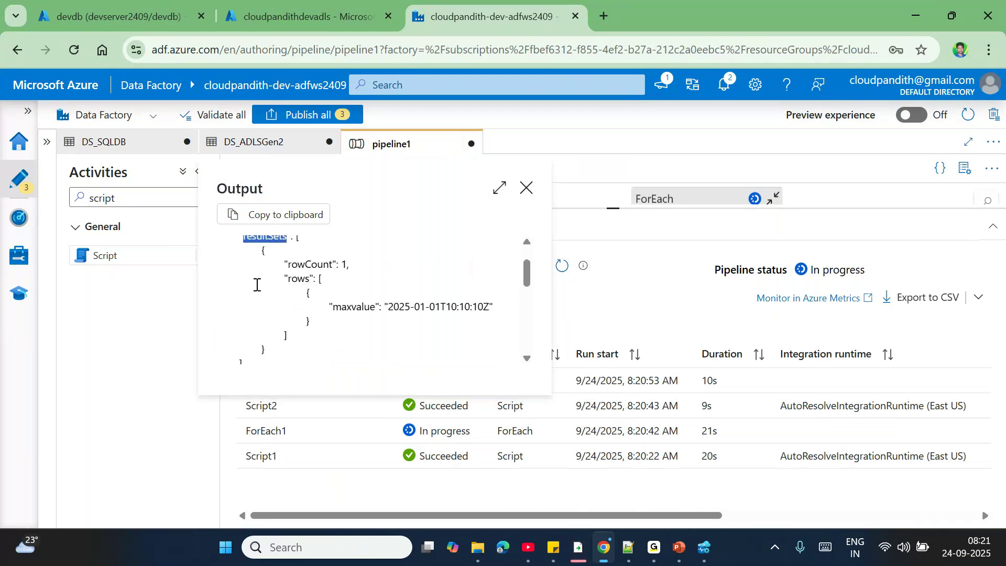
pyautogui.doubleClick(299, 279)
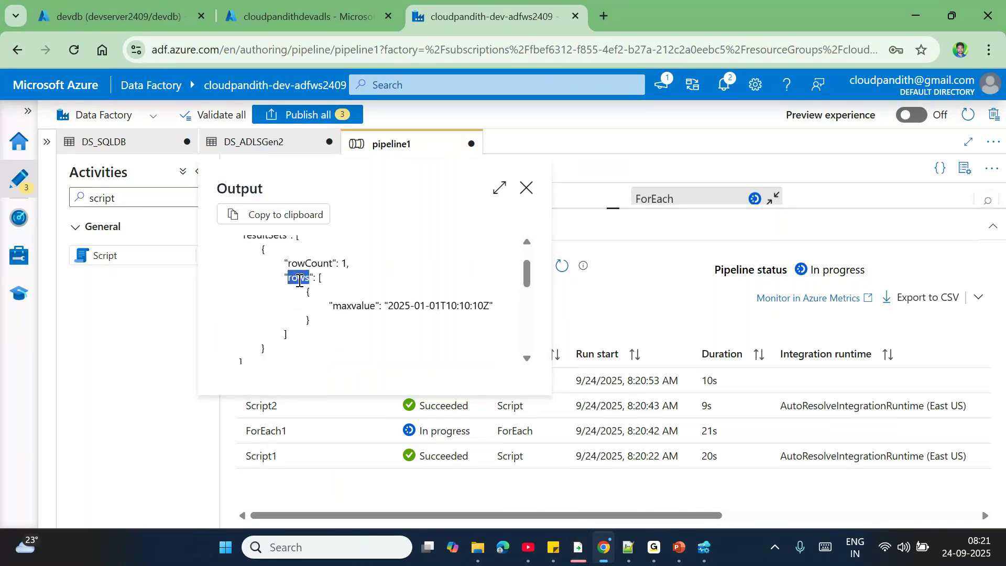
pyautogui.doubleClick(354, 304)
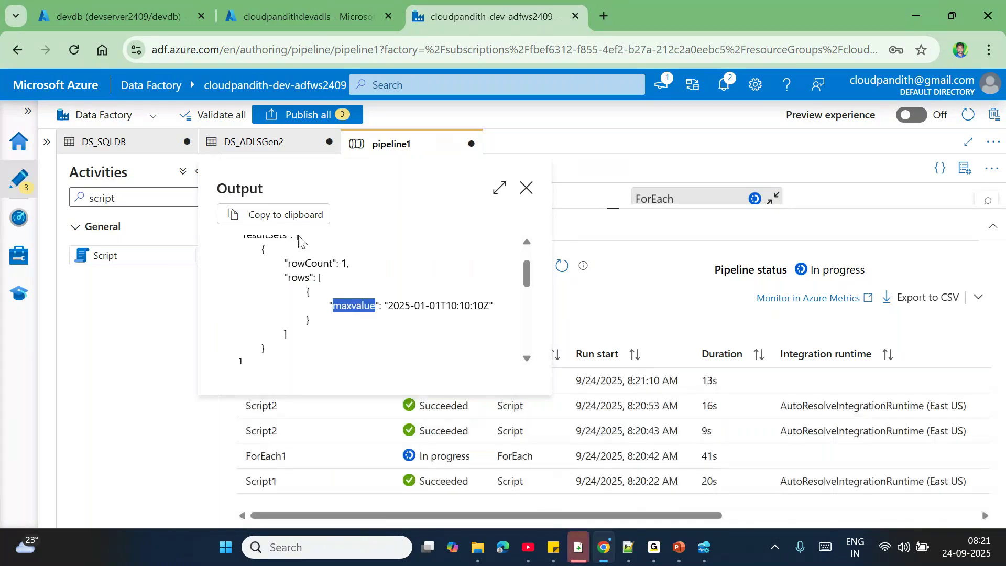
# - Switch to Notepad++, paste the Script2 output at the end of new 403, and delete everything after its resultSets array
pyautogui.click(628, 547)
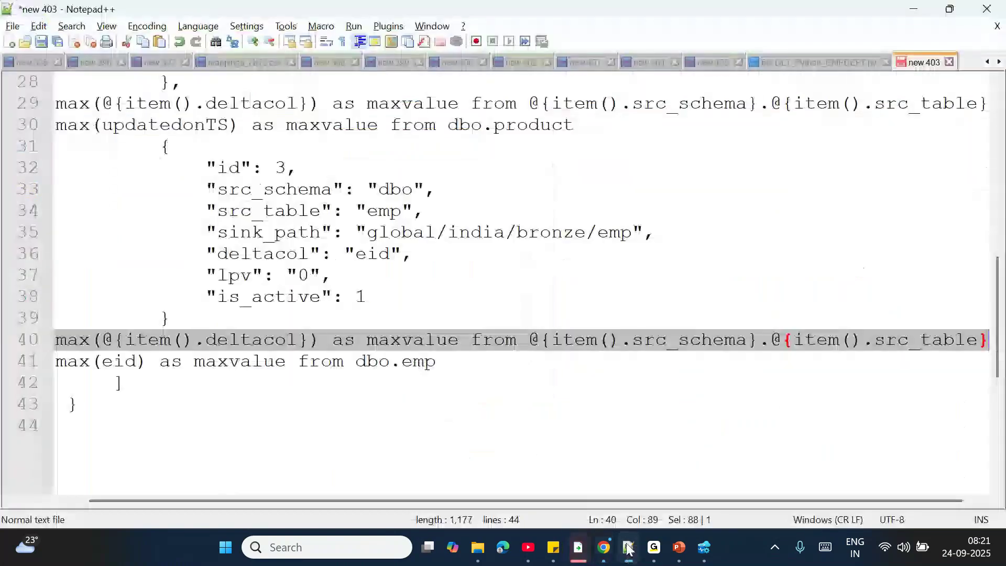
pyautogui.click(105, 419)
pyautogui.press('Return')
pyautogui.hotkey('ctrl', 'v')
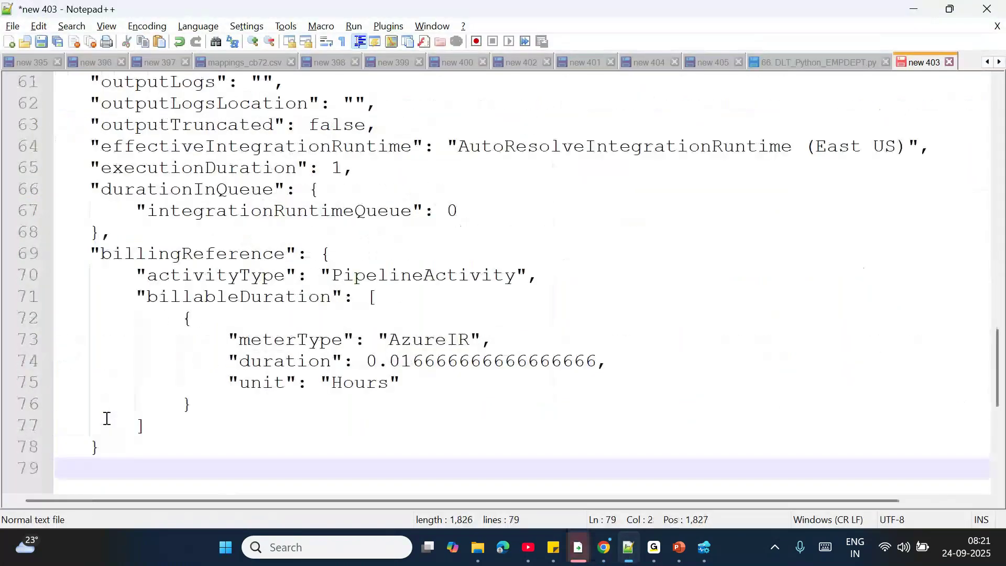
pyautogui.scroll(3, 270, 353)
pyautogui.scroll(1, 269, 354)
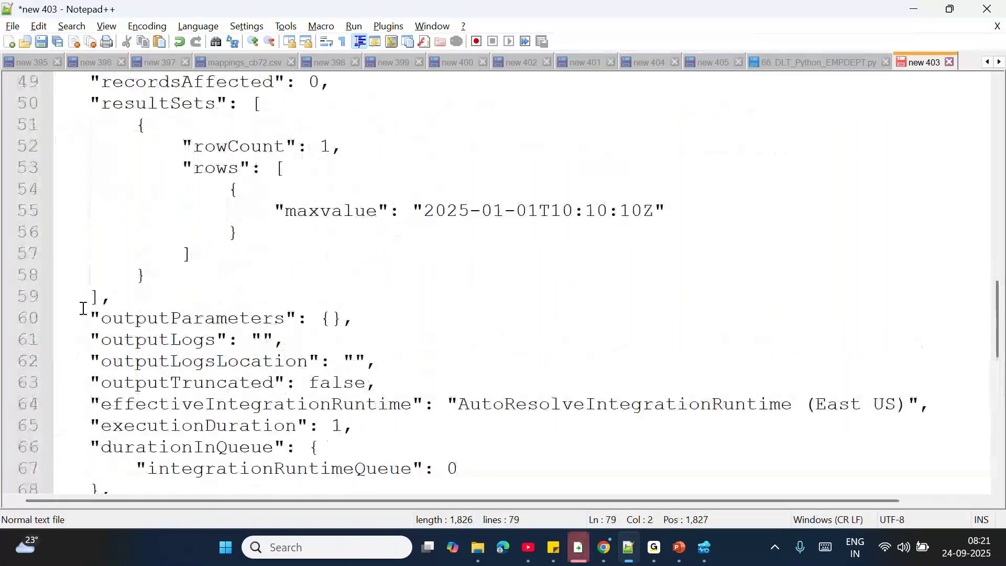
pyautogui.click(104, 299)
pyautogui.hotkey('ctrl', 'shift', 'End')
pyautogui.press('Delete')
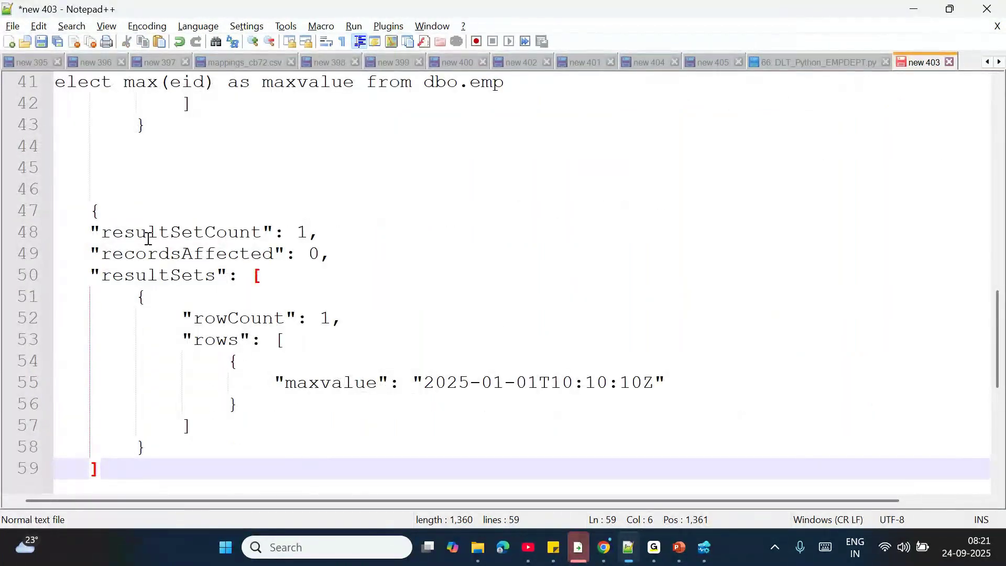
# - Label the pasted Script2 JSON by adding the word output on the empty line above its opening brace
pyautogui.click(67, 197)
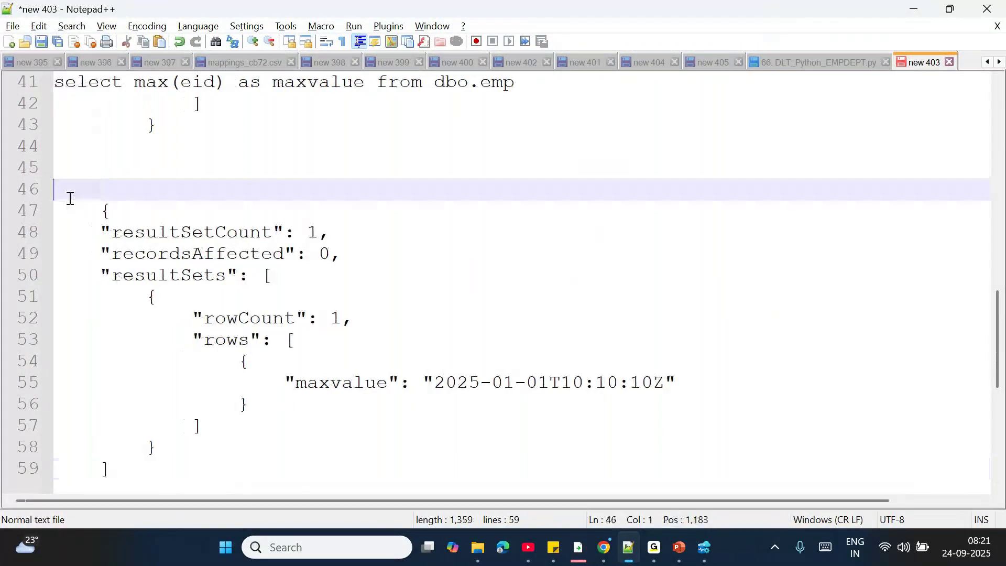
pyautogui.write('output')
pyautogui.doubleClick(70, 199)
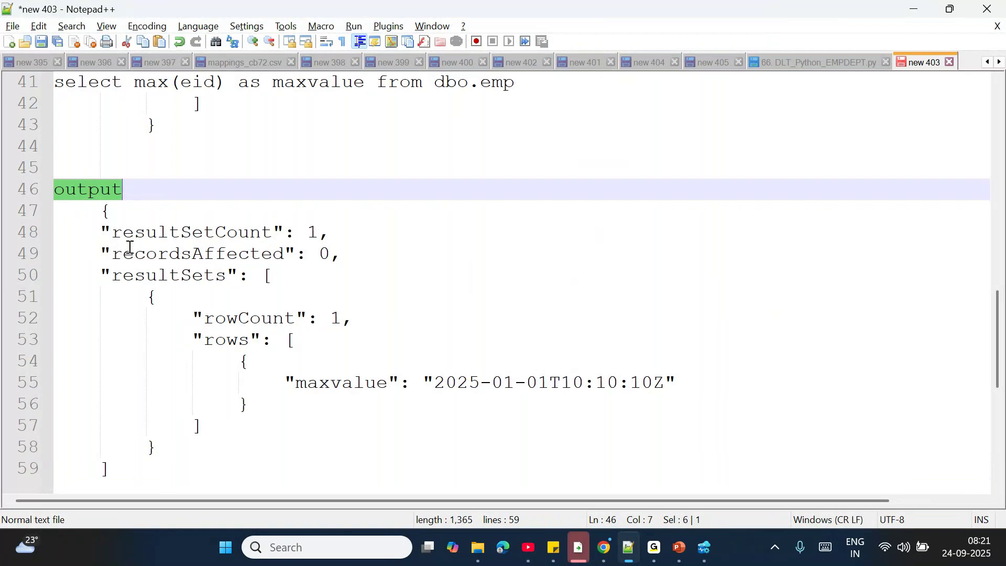
# - Trace the path to the maximum value in the pasted JSON, from resultSets through the first object and rows to maxvalue
pyautogui.doubleClick(158, 275)
pyautogui.moveTo(263, 274); pyautogui.dragTo(275, 274)
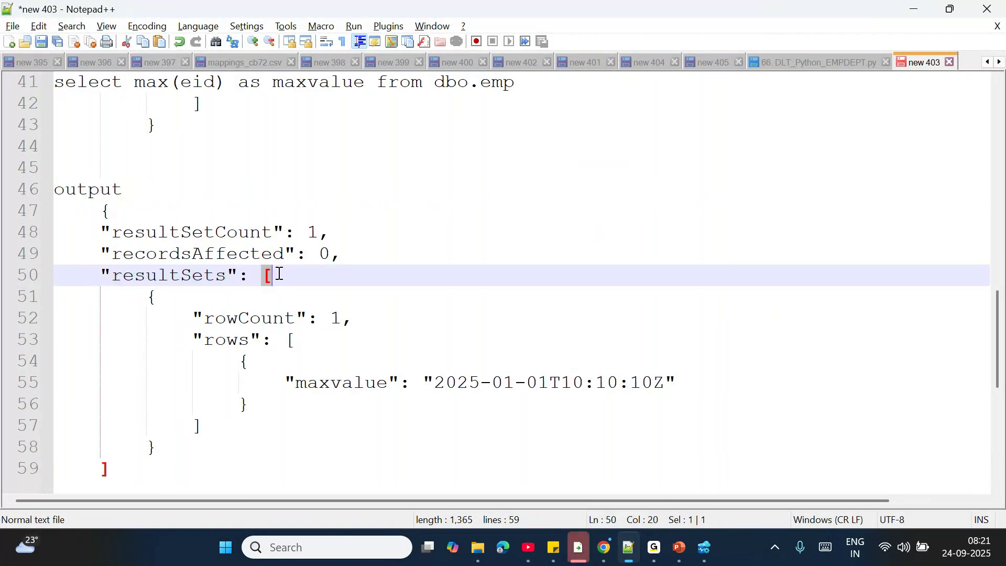
pyautogui.moveTo(148, 297); pyautogui.dragTo(156, 297)
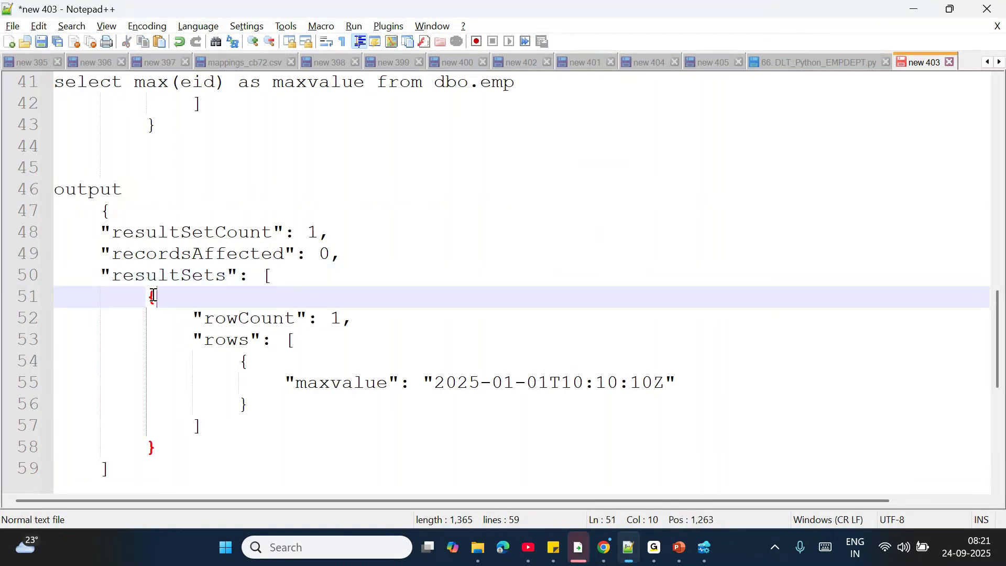
pyautogui.doubleClick(231, 341)
pyautogui.click(288, 342)
pyautogui.moveTo(287, 341); pyautogui.dragTo(297, 342)
pyautogui.moveTo(308, 383); pyautogui.dragTo(366, 386)
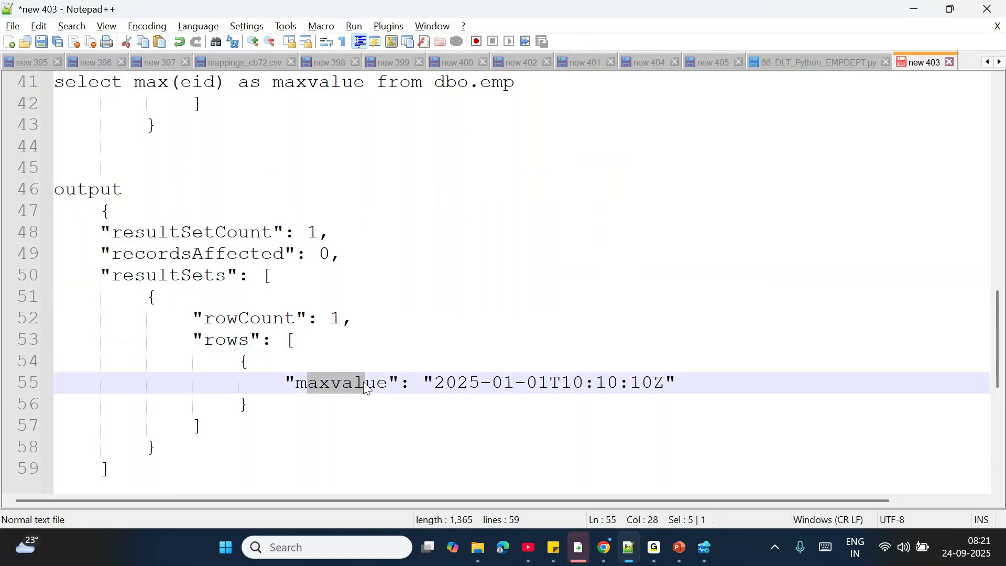
# - Add two blank lines below the pasted JSON, and switch to Data Factory to close the Script2 output
pyautogui.click(312, 417)
pyautogui.click(144, 474)
pyautogui.press('Return')
pyautogui.press('Return')
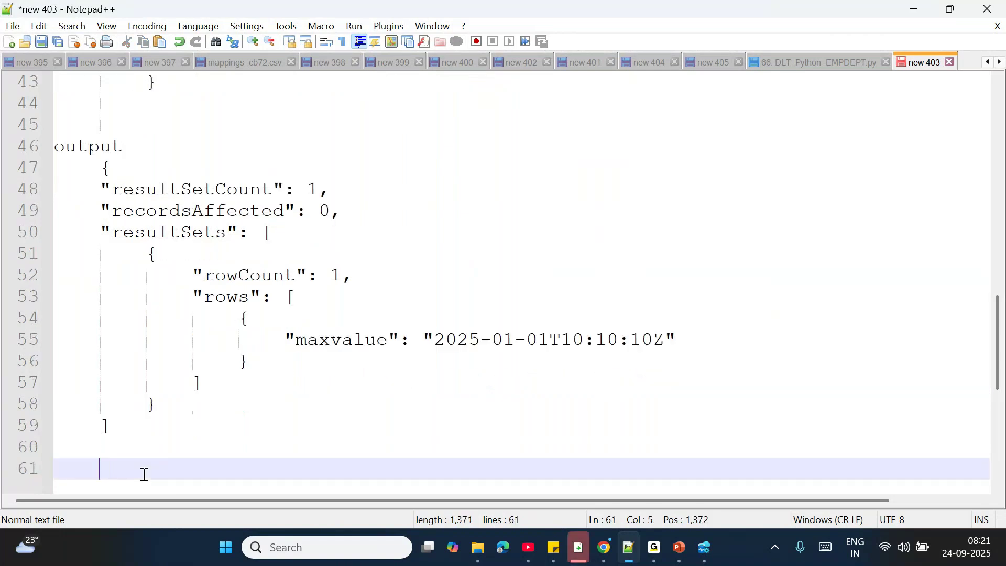
pyautogui.press('BackSpace')
pyautogui.hotkey('alt', 'Tab')
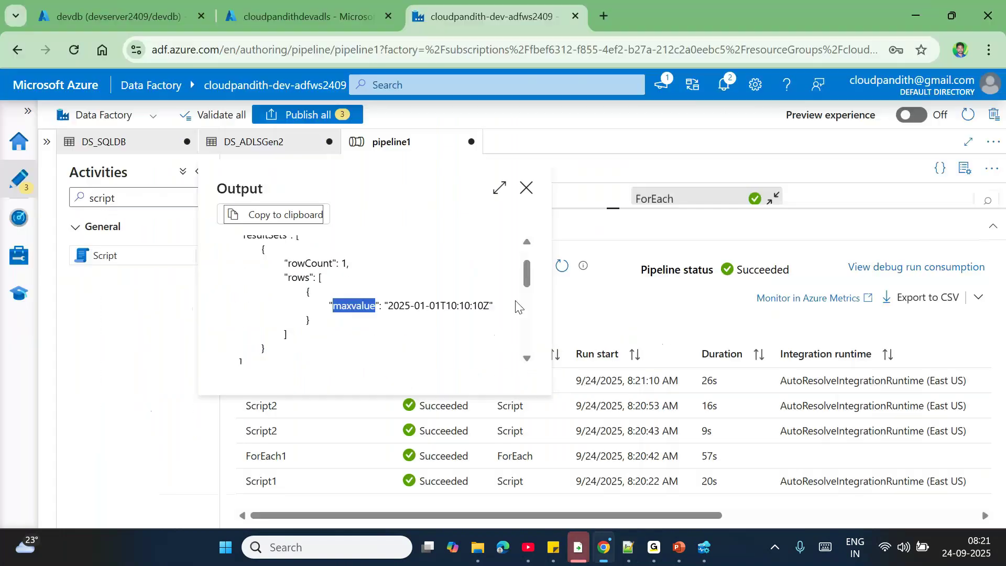
pyautogui.click(525, 188)
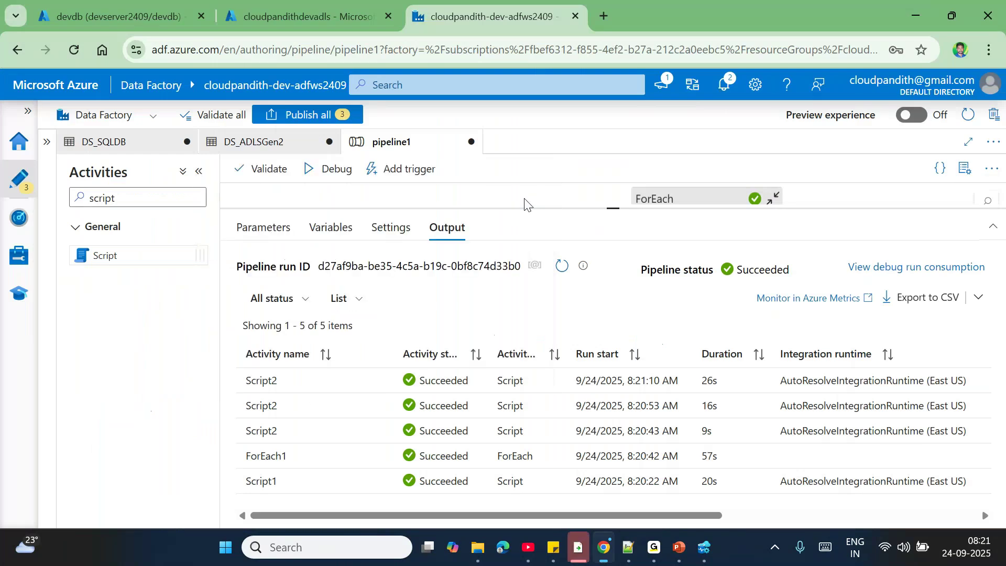
# - Switch back to Notepad++ and examine the rows array and its maxvalue entry, comparing with the pipeline run in Data Factory
pyautogui.hotkey('alt', 'Tab')
pyautogui.moveTo(288, 296); pyautogui.dragTo(210, 384)
pyautogui.moveTo(238, 318); pyautogui.dragTo(363, 342)
pyautogui.click(259, 359)
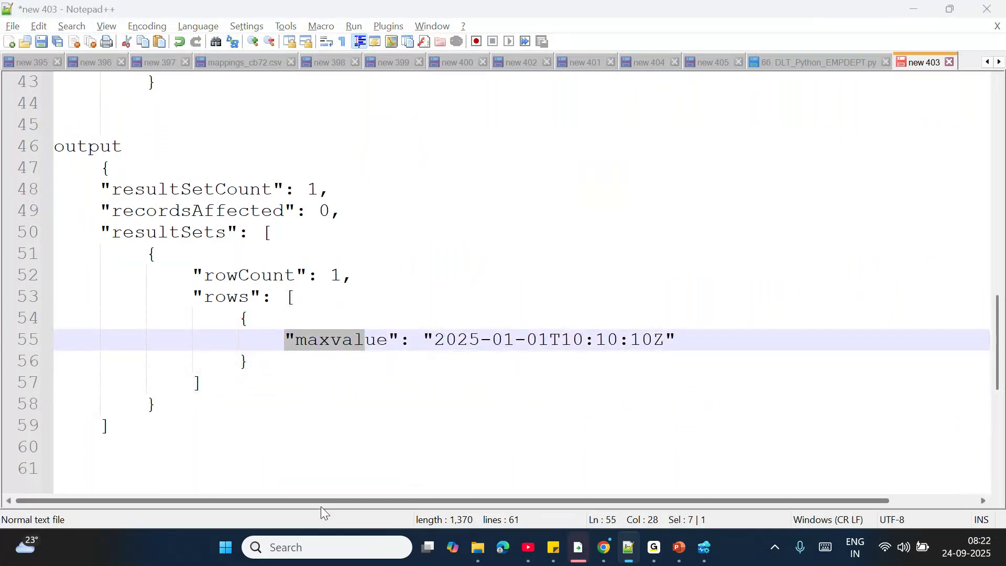
pyautogui.hotkey('alt', 'Tab')
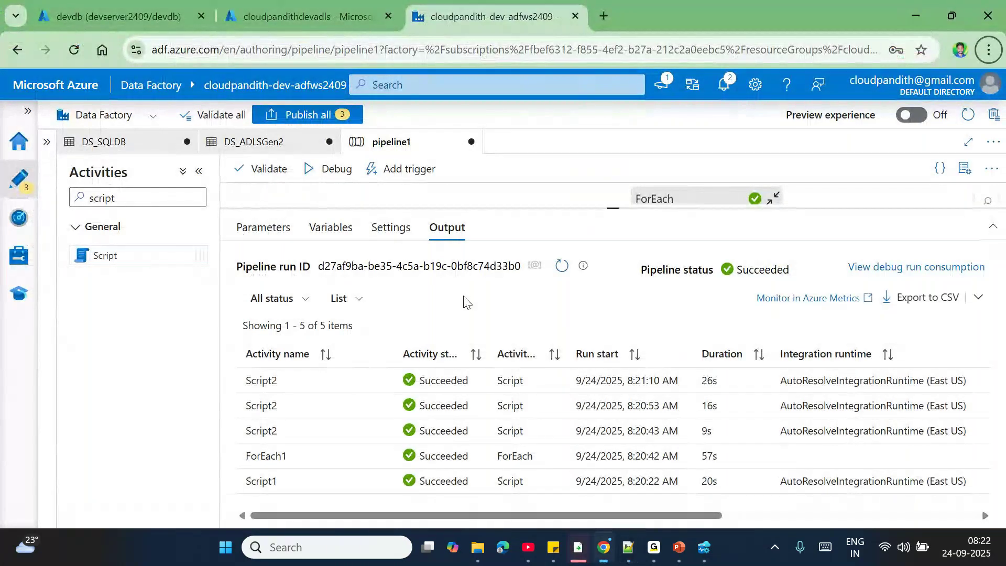
pyautogui.hotkey('alt', 'Tab')
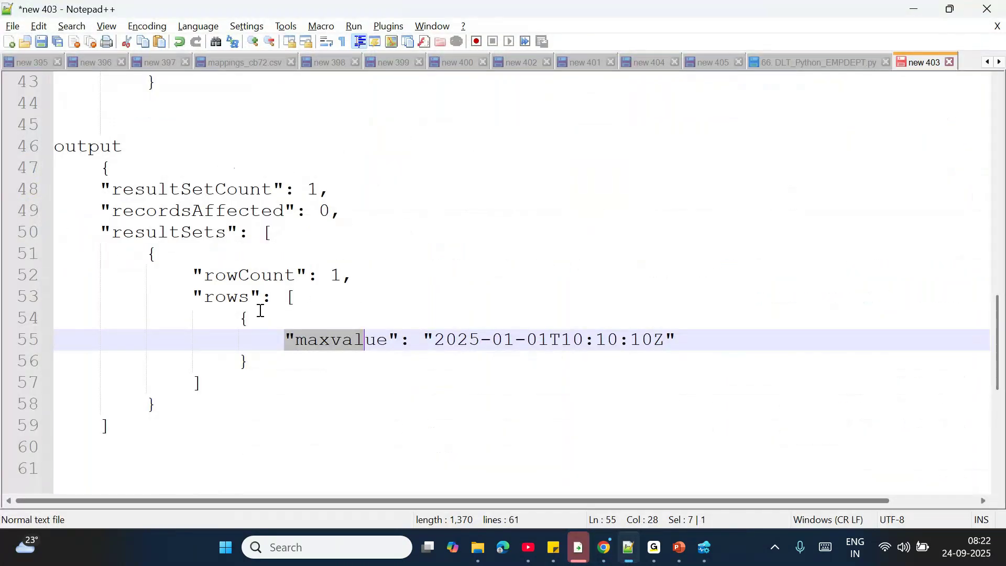
# - Examine the rows array and its maxvalue entry in the sample script output
pyautogui.moveTo(287, 294); pyautogui.dragTo(292, 301)
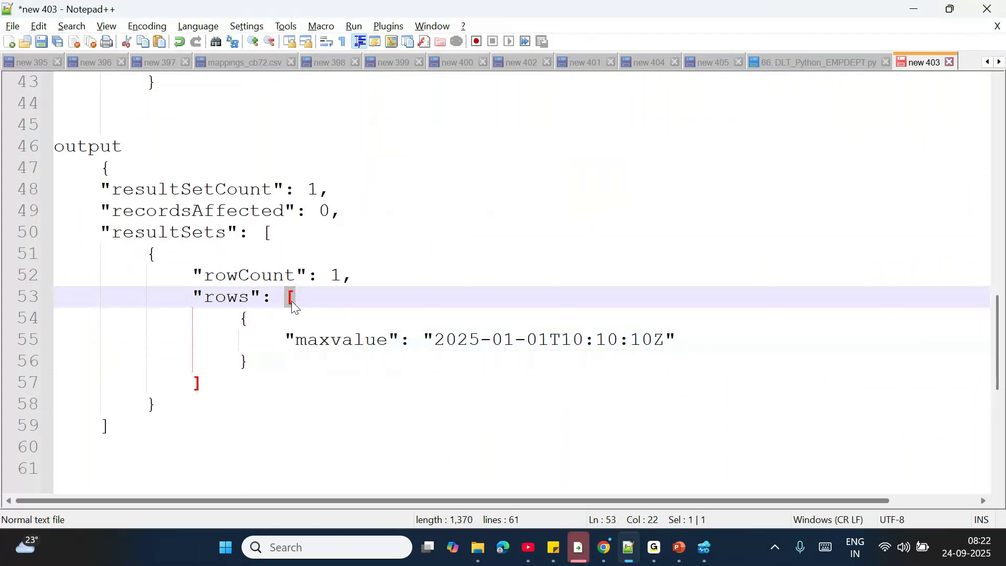
pyautogui.doubleClick(201, 382)
pyautogui.moveTo(240, 319); pyautogui.dragTo(260, 363)
pyautogui.click(260, 362)
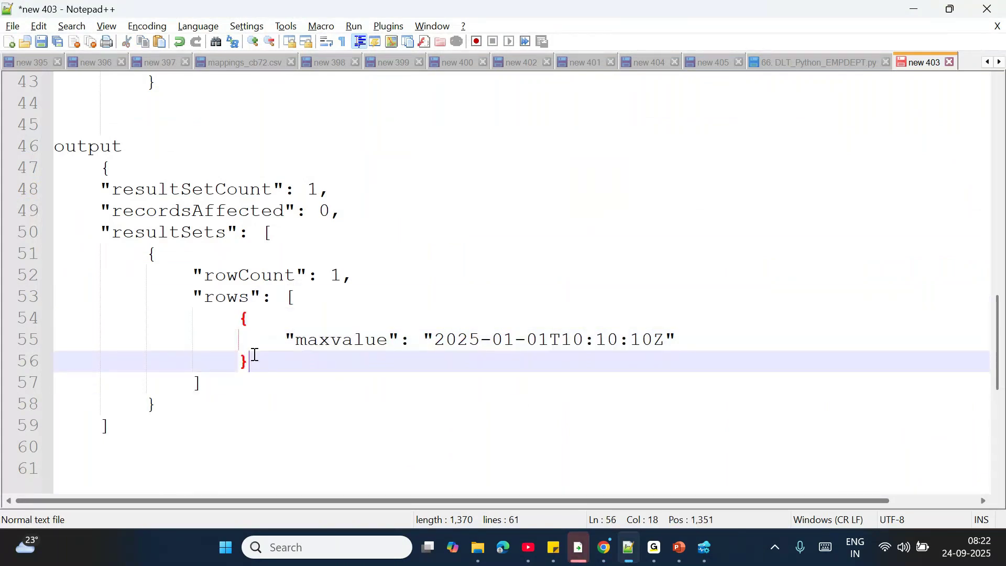
pyautogui.doubleClick(332, 341)
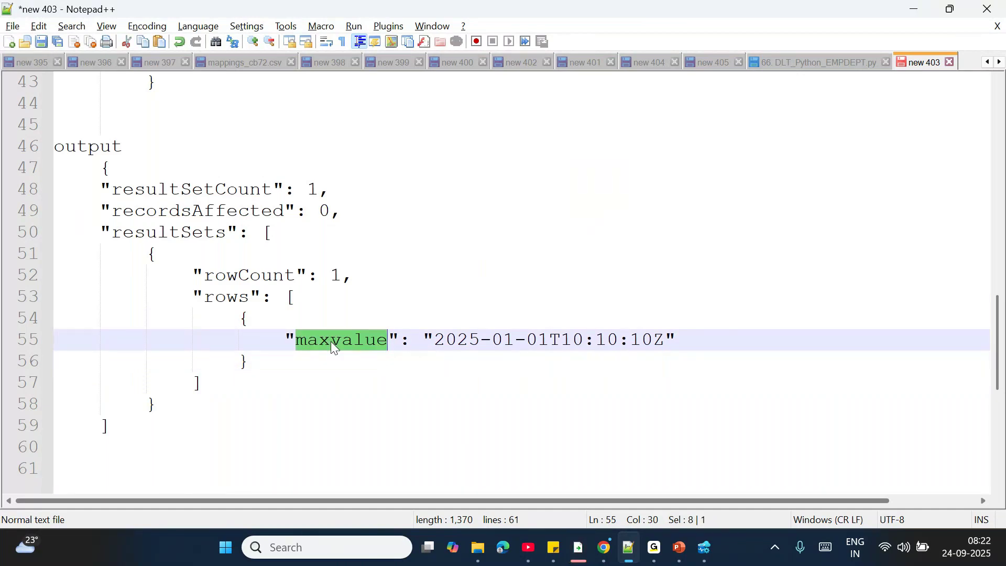
pyautogui.click(283, 293)
pyautogui.click(293, 297)
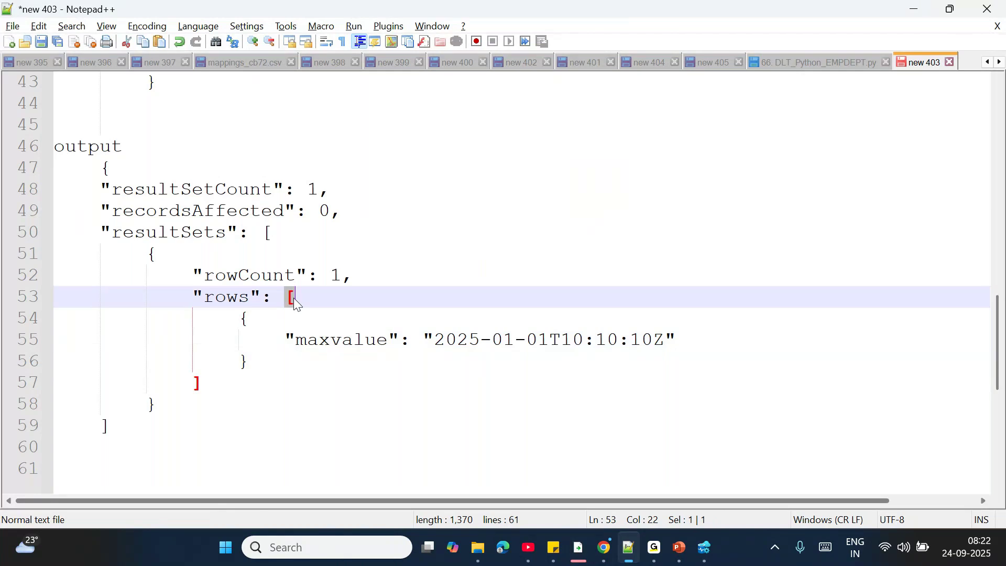
pyautogui.click(196, 383)
pyautogui.click(229, 382)
pyautogui.moveTo(237, 319); pyautogui.dragTo(286, 386)
# - Switch to Azure Data Factory in Chrome and inspect the query inputs of the two most recent Script2 runs
pyautogui.hotkey('alt', 'Tab')
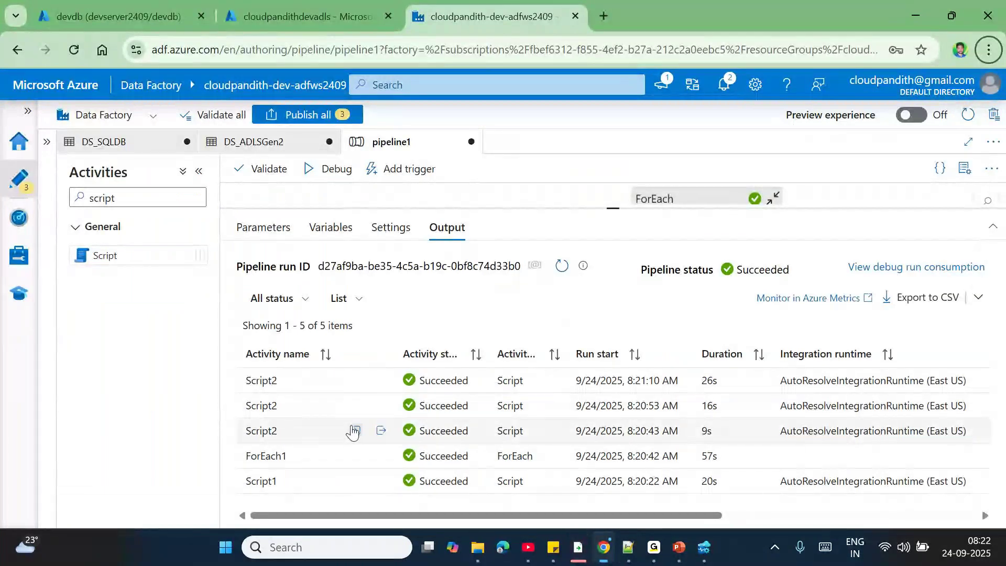
pyautogui.click(355, 408)
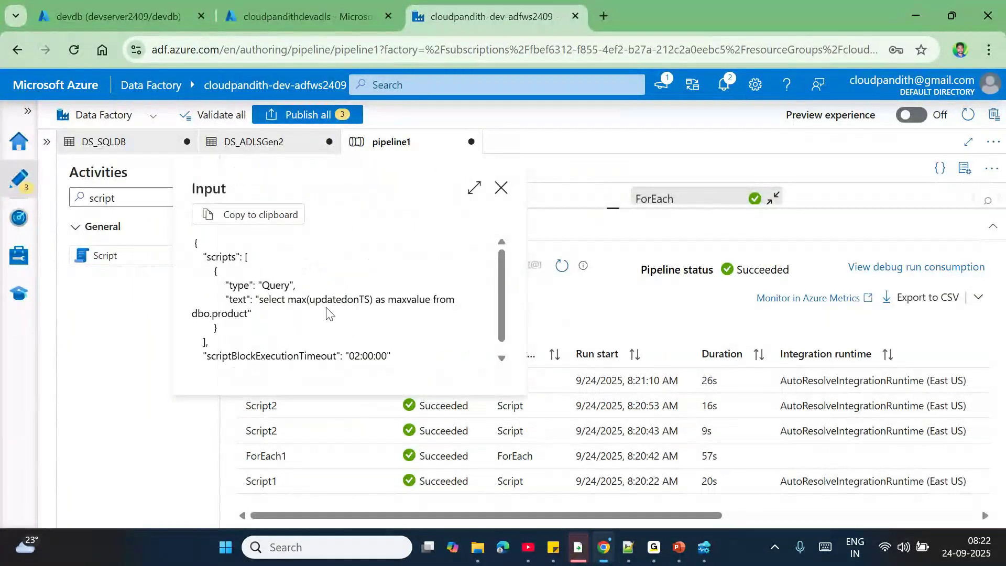
pyautogui.moveTo(306, 300); pyautogui.dragTo(395, 299)
pyautogui.click(348, 416)
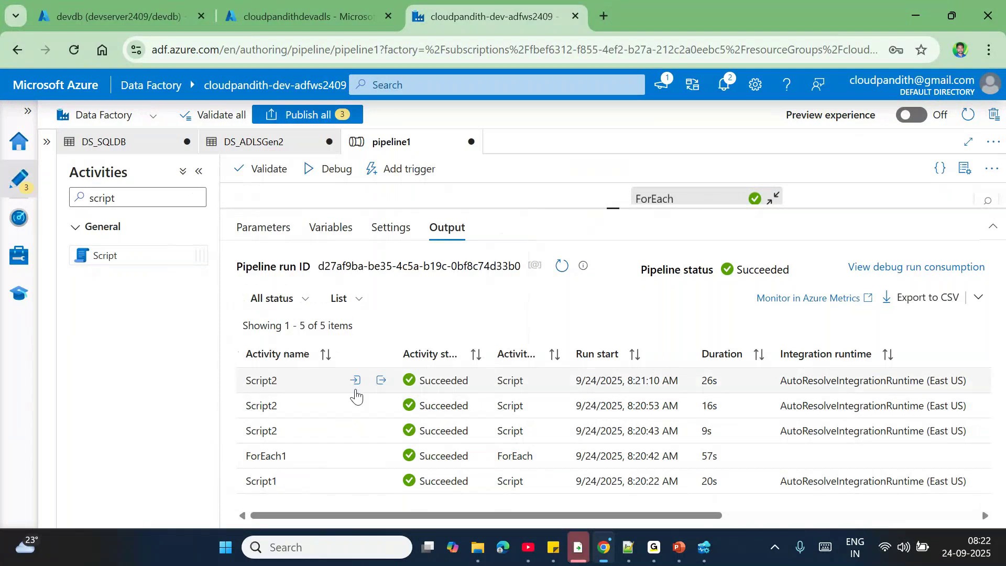
pyautogui.click(357, 383)
pyautogui.moveTo(302, 274); pyautogui.dragTo(435, 275)
# - Inspect the maxvalue returned in the outputs of the Script2 runs
pyautogui.click(376, 381)
pyautogui.scroll(-1, 385, 370)
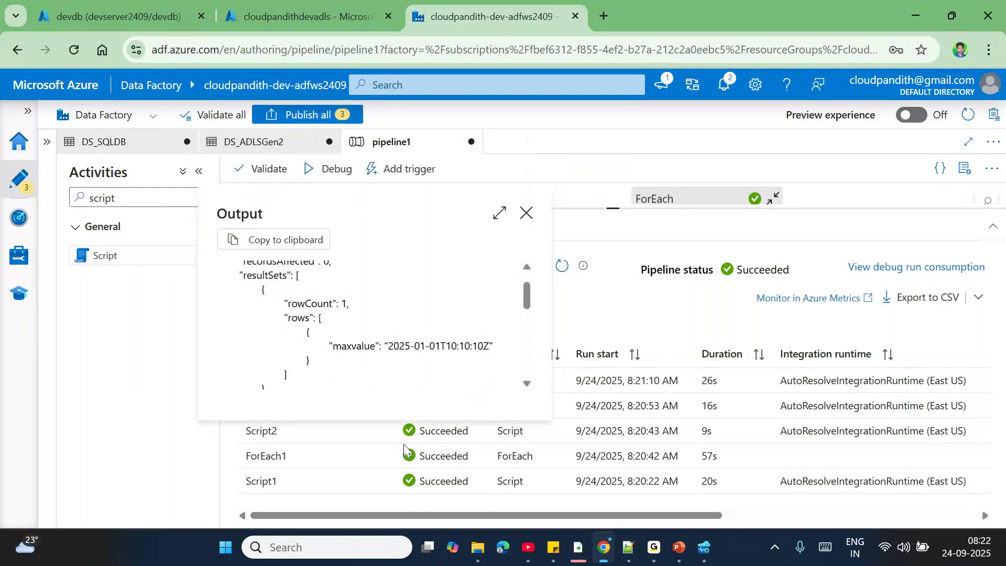
pyautogui.click(404, 450)
pyautogui.click(375, 407)
pyautogui.click(407, 433)
pyautogui.click(381, 380)
pyautogui.moveTo(355, 331); pyautogui.dragTo(394, 331)
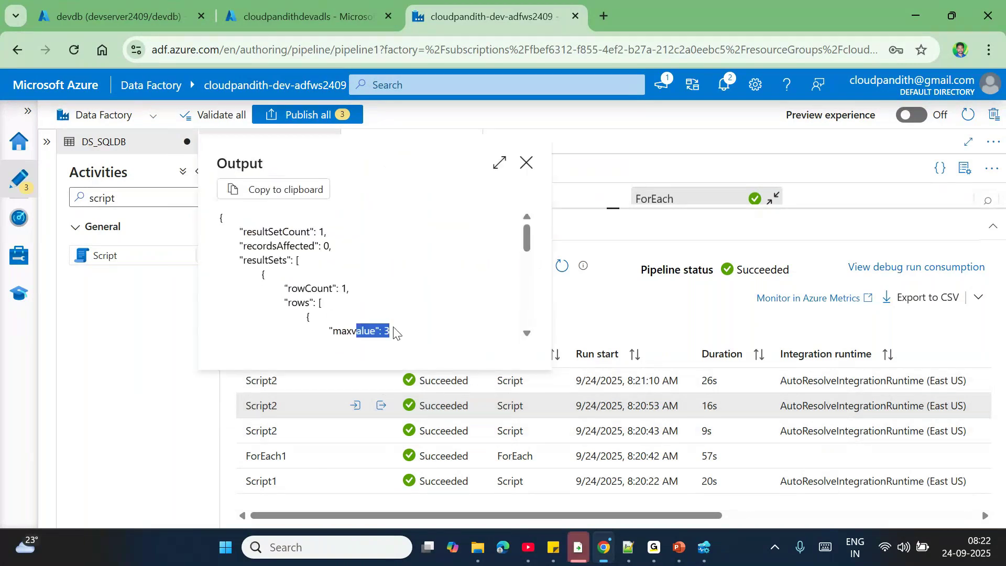
pyautogui.click(529, 166)
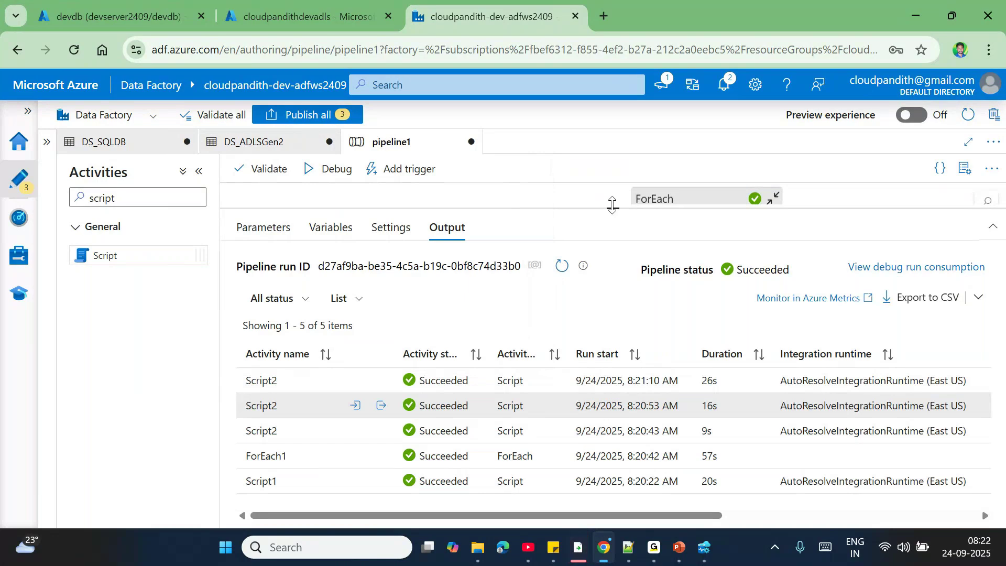
# - Add a Copy data activity inside ForEach1 and connect Script2 to it on success
pyautogui.click(681, 199)
pyautogui.click(369, 291)
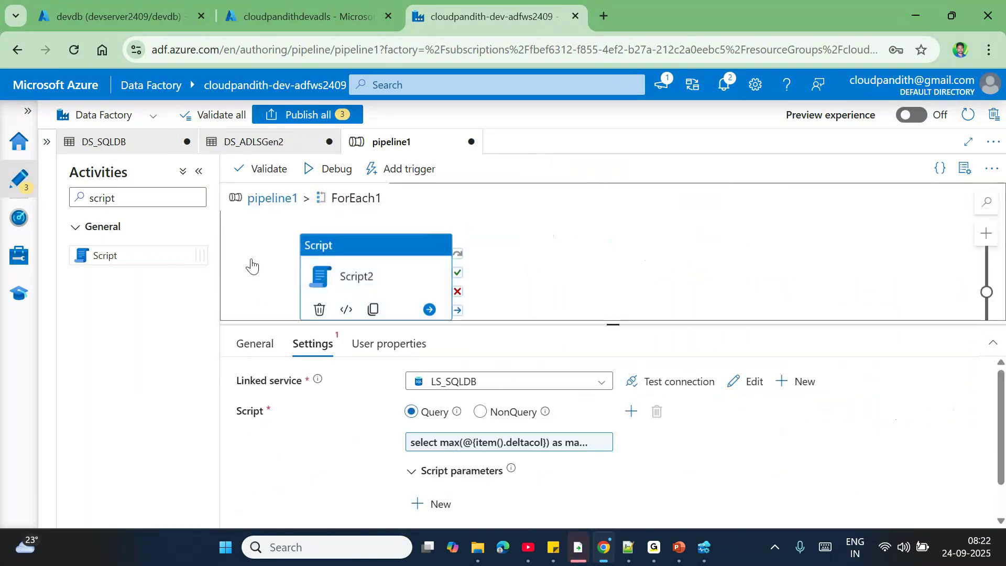
pyautogui.doubleClick(121, 198)
pyautogui.write('cop')
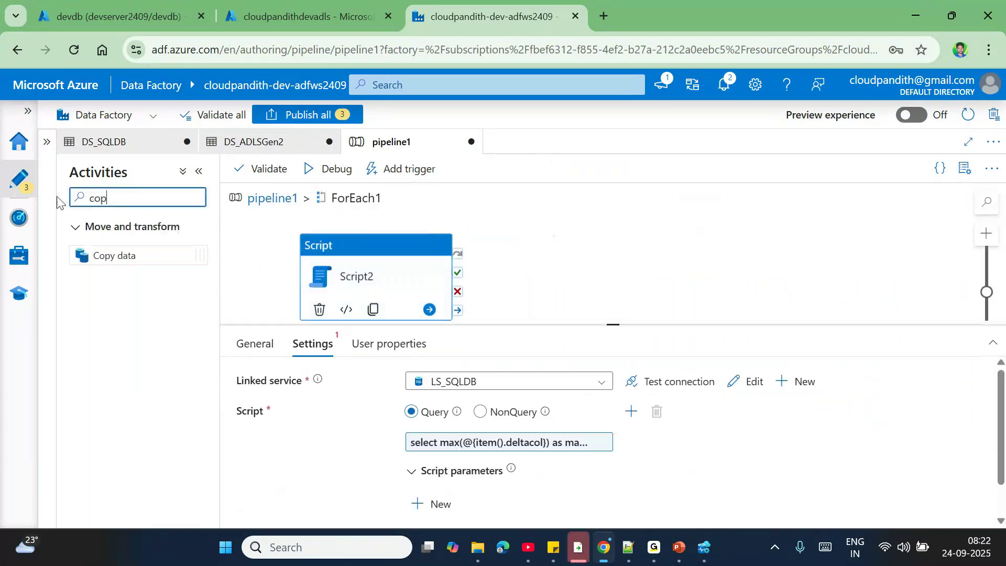
pyautogui.moveTo(131, 256); pyautogui.dragTo(603, 278)
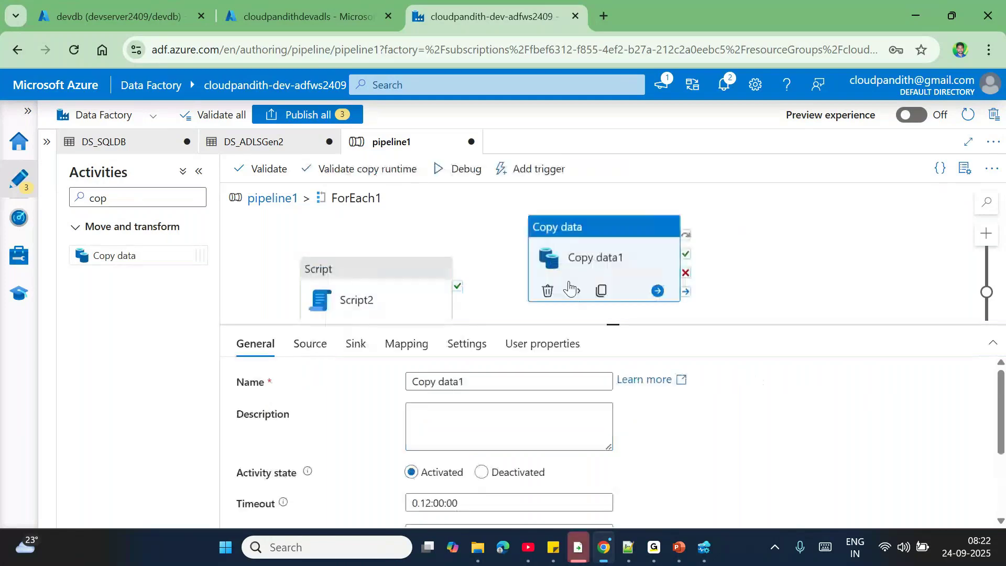
pyautogui.moveTo(476, 282); pyautogui.dragTo(587, 262)
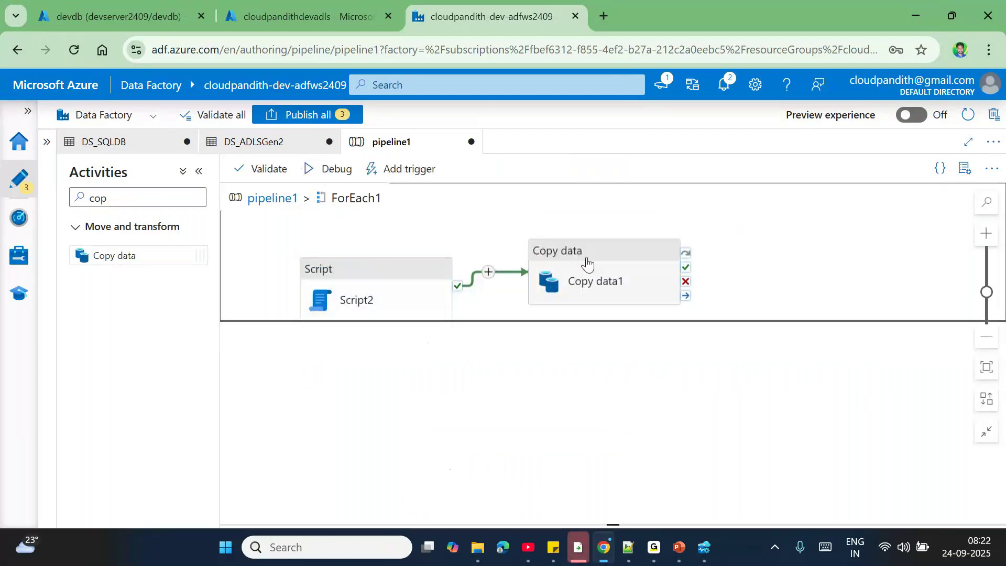
pyautogui.click(587, 262)
pyautogui.click(628, 547)
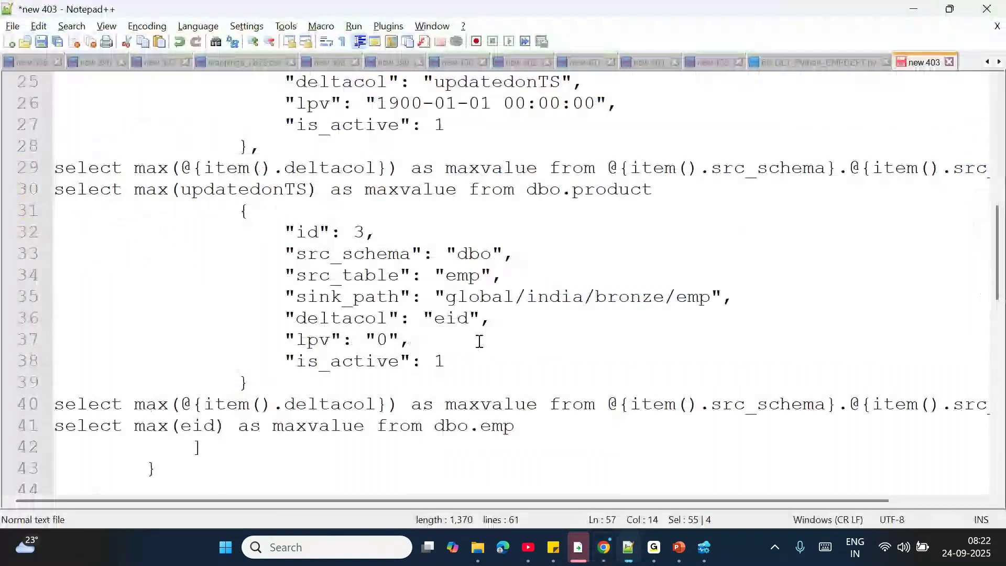
pyautogui.scroll(4, 479, 341)
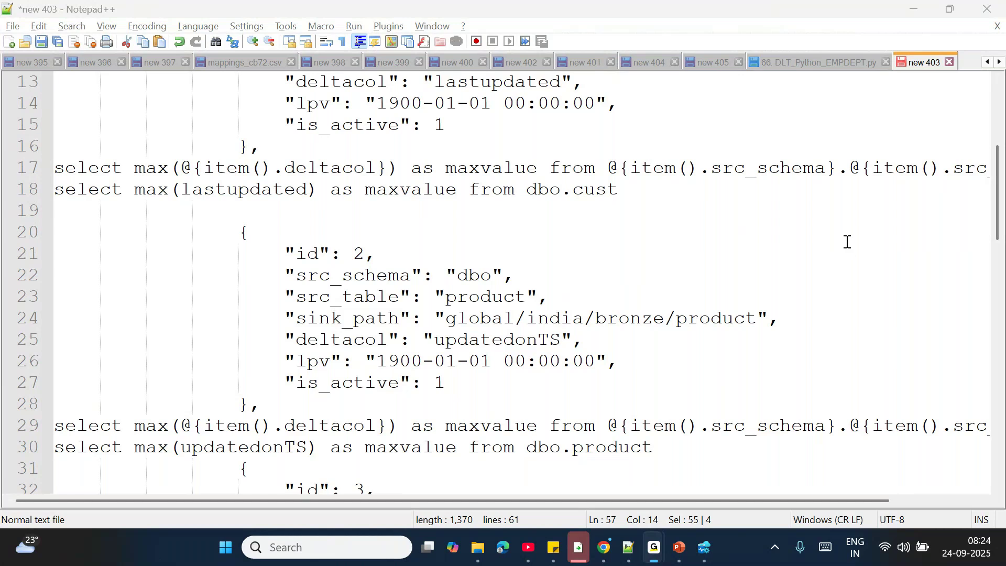
pyautogui.scroll(-9, 662, 234)
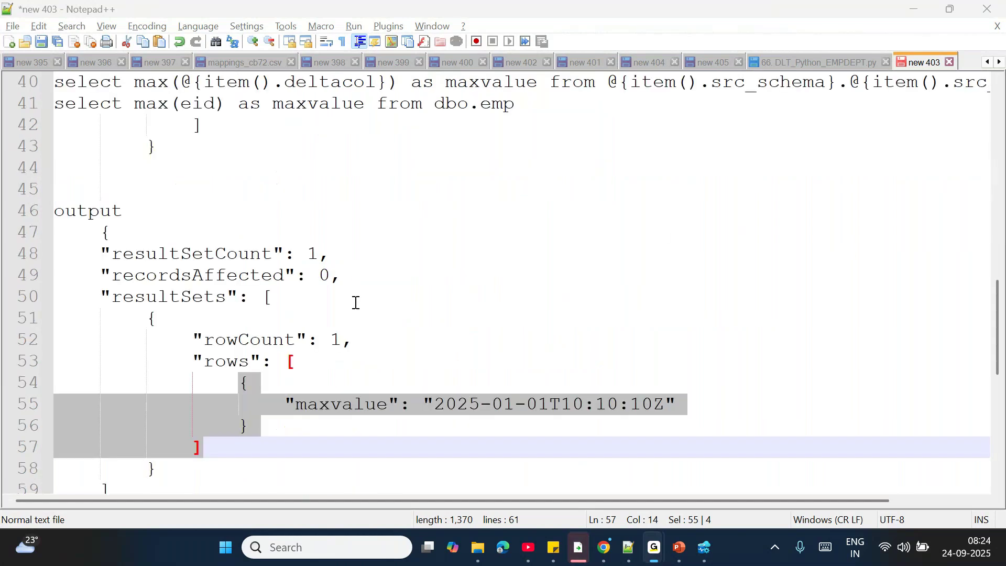
pyautogui.scroll(-7, 168, 281)
pyautogui.click(167, 166)
pyautogui.press('Return')
pyautogui.press('Return')
pyautogui.hotkey('ctrl', 'v')
# - Wrap the schema reference in the pasted query in curly braces as @{item().src_schema}
pyautogui.hscroll(-3, 530, 204)
pyautogui.scroll(2, 531, 206)
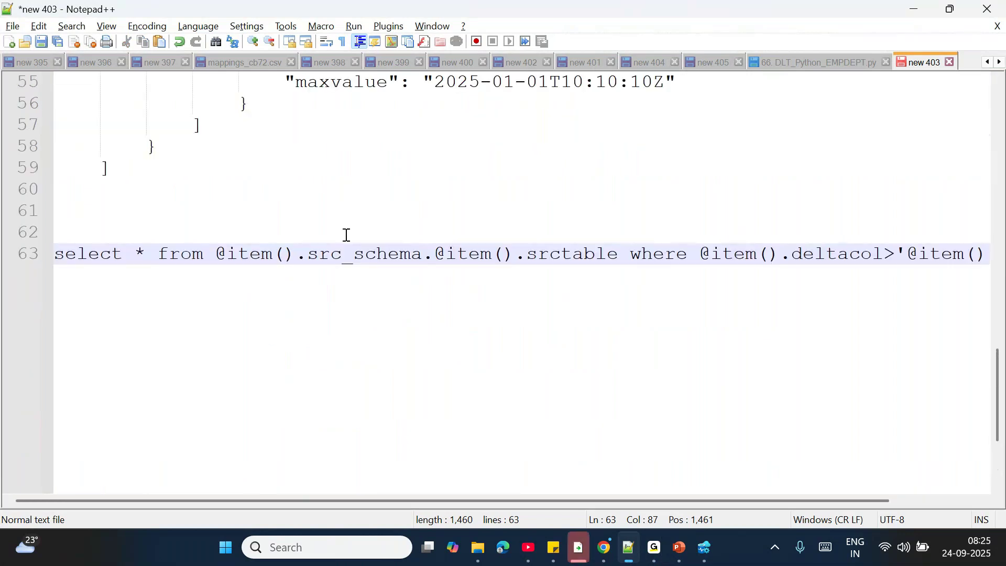
pyautogui.click(225, 255)
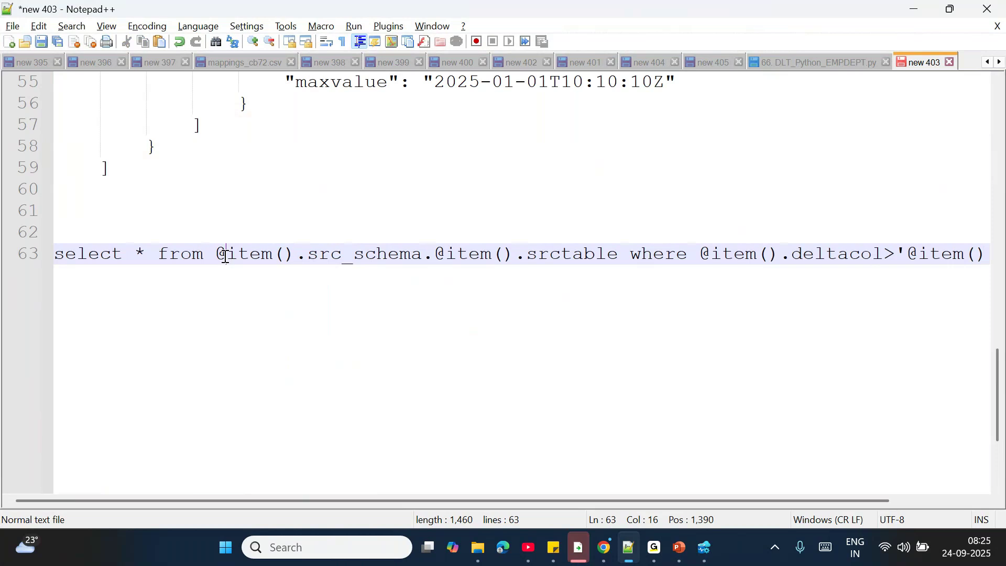
pyautogui.write('{')
pyautogui.click(434, 256)
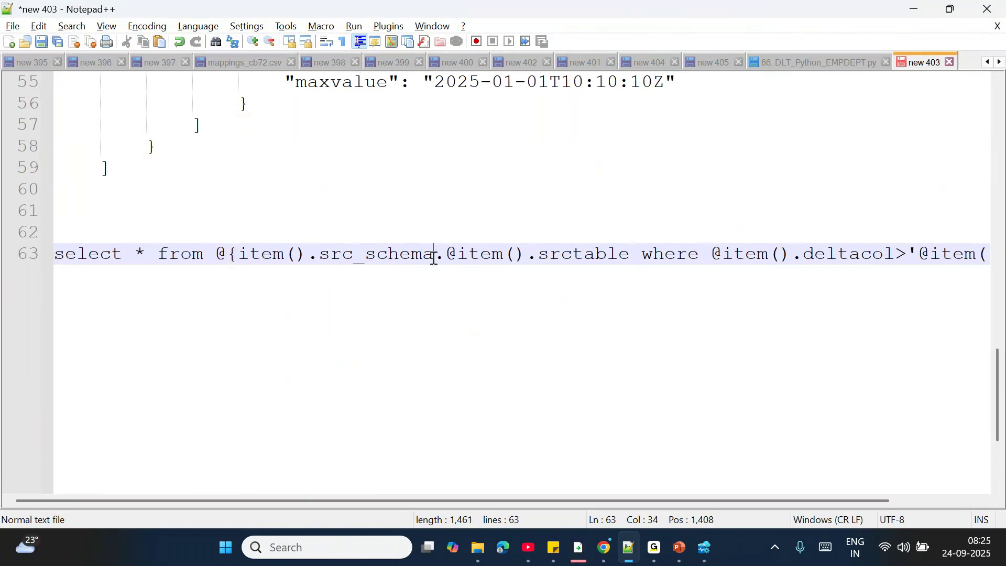
pyautogui.write('}')
# - Rewrite the table reference in the query as @{item().src_table}, adding the curly braces and the missing underscore
pyautogui.press('Right')
pyautogui.press('Right')
pyautogui.write('{')
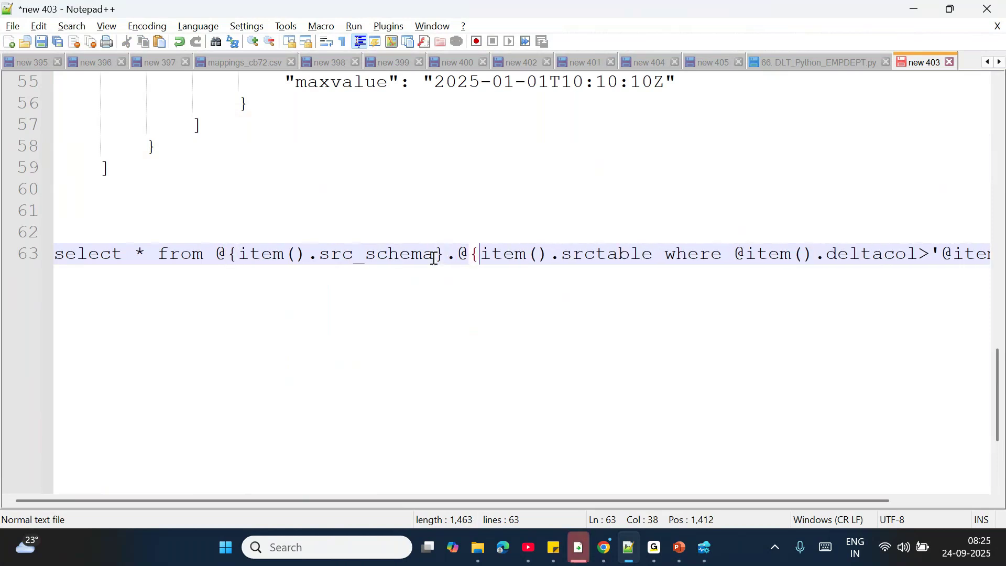
pyautogui.click(597, 254)
pyautogui.write('_')
pyautogui.press('Right')
pyautogui.press('Right')
pyautogui.press('Right')
pyautogui.press('Right')
pyautogui.press('Right')
pyautogui.press('Right')
pyautogui.press('Left')
pyautogui.write('}')
# - Put the where clause on its own indented line and wrap its column reference as @{item().deltacol}
pyautogui.press('Return')
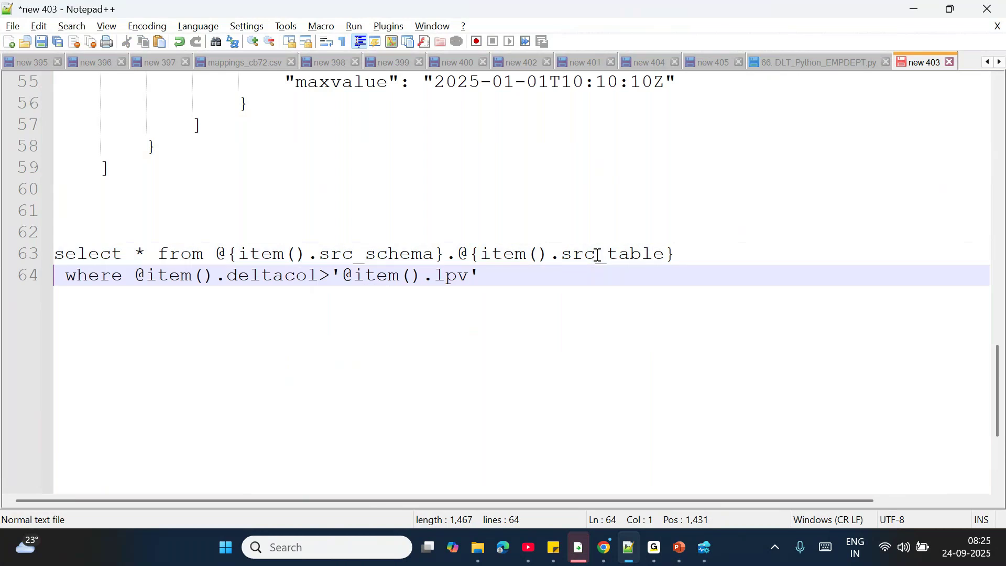
pyautogui.press('Tab')
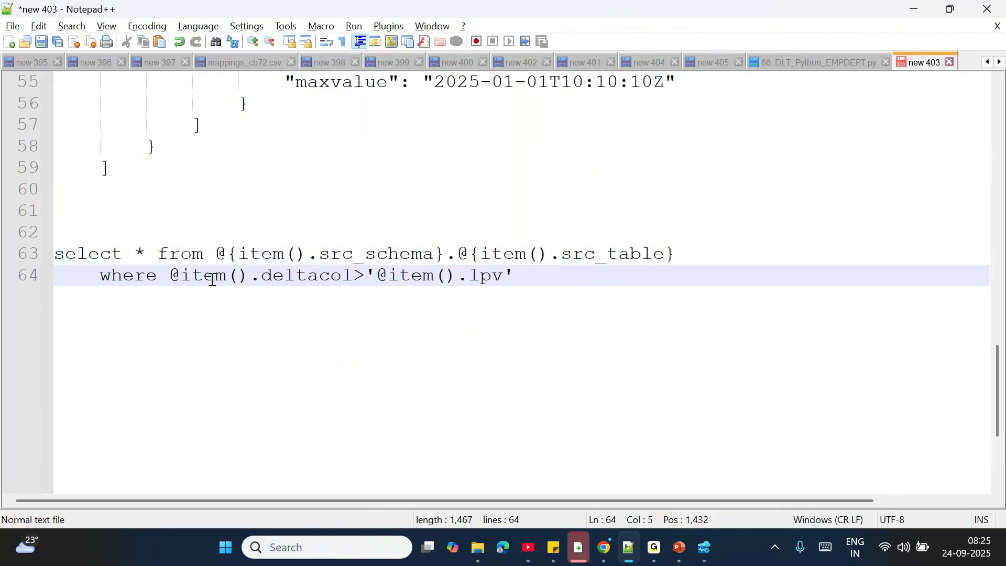
pyautogui.click(185, 276)
pyautogui.write('{')
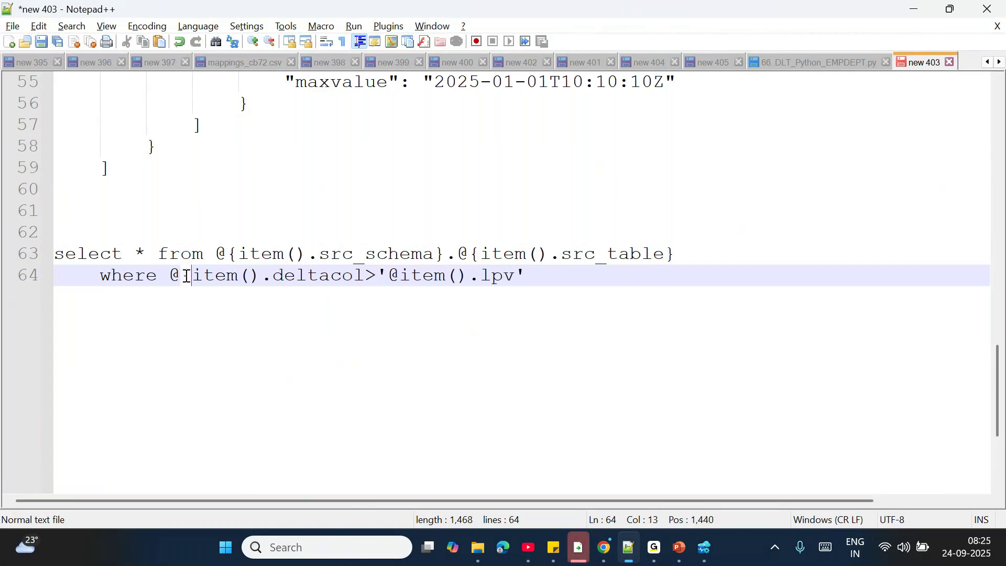
pyautogui.click(364, 277)
pyautogui.write('}')
# - Wrap the quoted comparison value in the where clause in curly braces as '@{item().lpv}'
pyautogui.press('Right')
pyautogui.press('Right')
pyautogui.write('{')
pyautogui.press('Right')
pyautogui.press('Right')
pyautogui.press('Right')
pyautogui.press('Right')
pyautogui.press('Right')
pyautogui.press('Right')
pyautogui.press('Right')
pyautogui.press('Right')
pyautogui.press('Right')
pyautogui.press('Right')
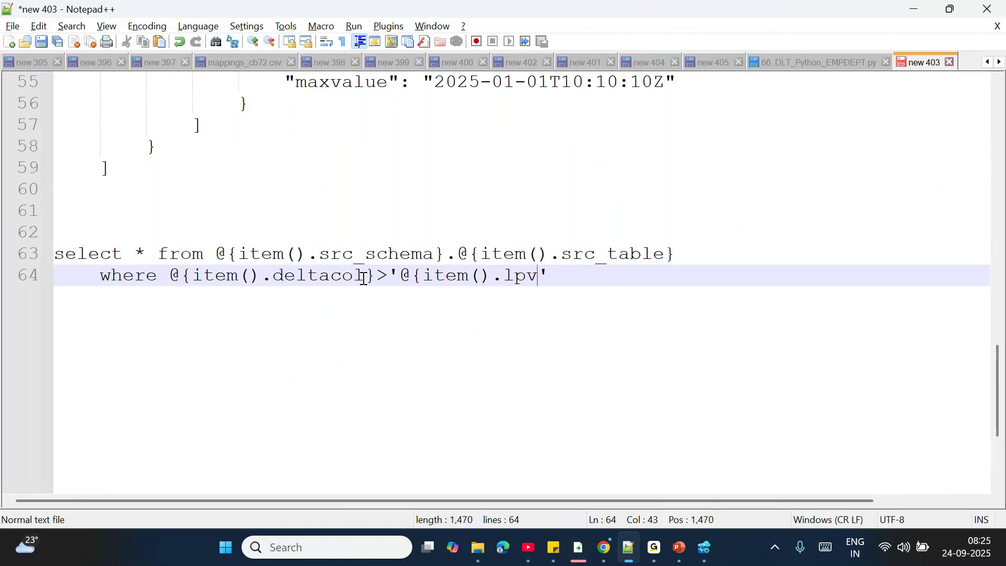
pyautogui.write('}')
pyautogui.press('Right')
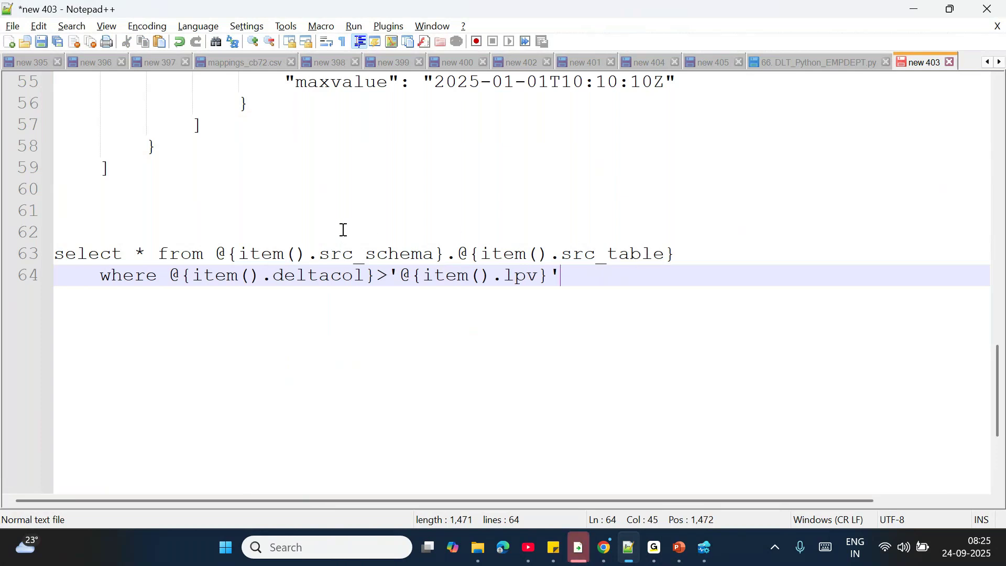
# - Move the two-line select query from the end of the file to directly below the id 1 cust record
pyautogui.doubleClick(323, 276)
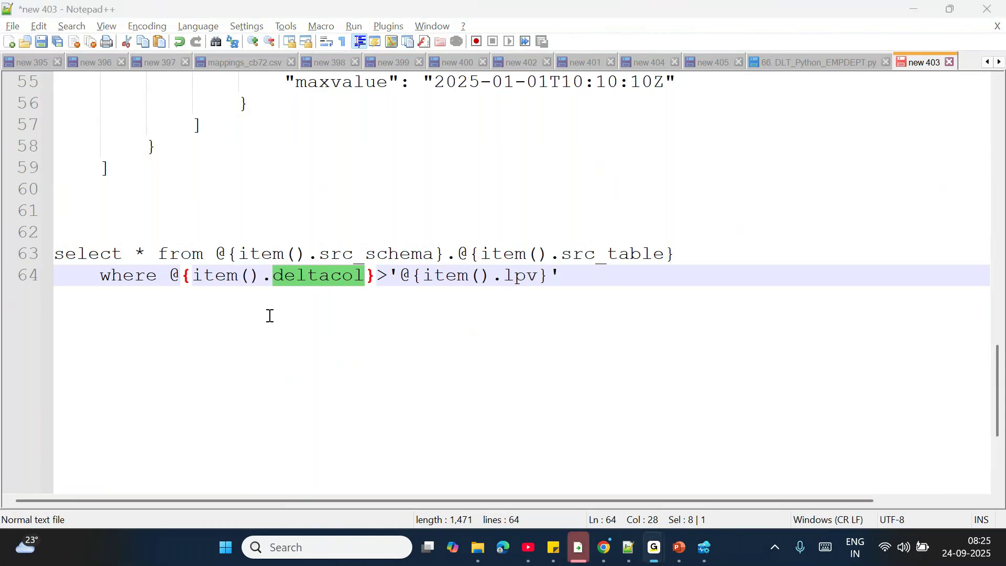
pyautogui.moveTo(571, 274); pyautogui.dragTo(66, 257)
pyautogui.hotkey('ctrl', 'c')
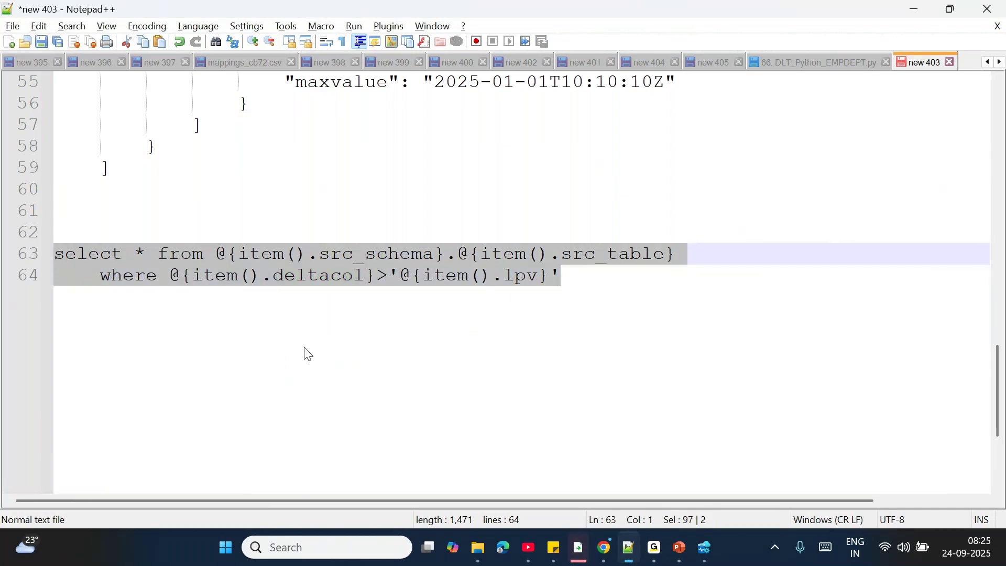
pyautogui.scroll(1, 306, 354)
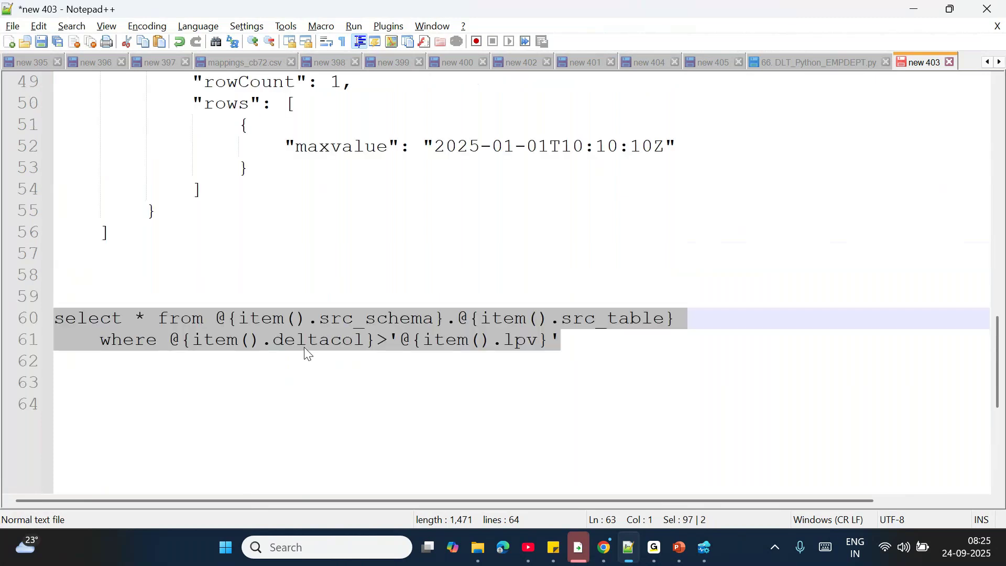
pyautogui.scroll(1, 306, 353)
pyautogui.press('Delete')
pyautogui.scroll(5, 304, 348)
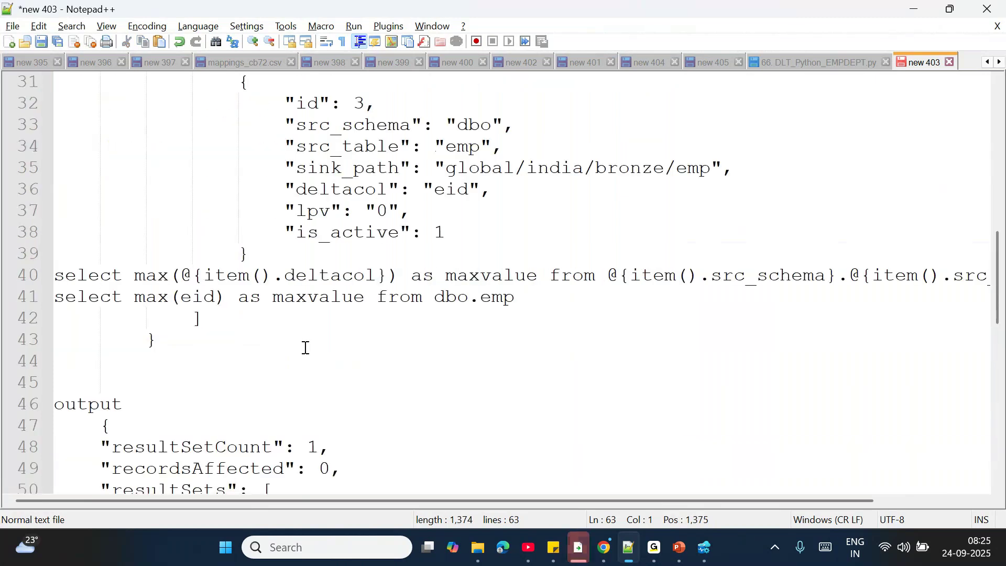
pyautogui.scroll(5, 306, 348)
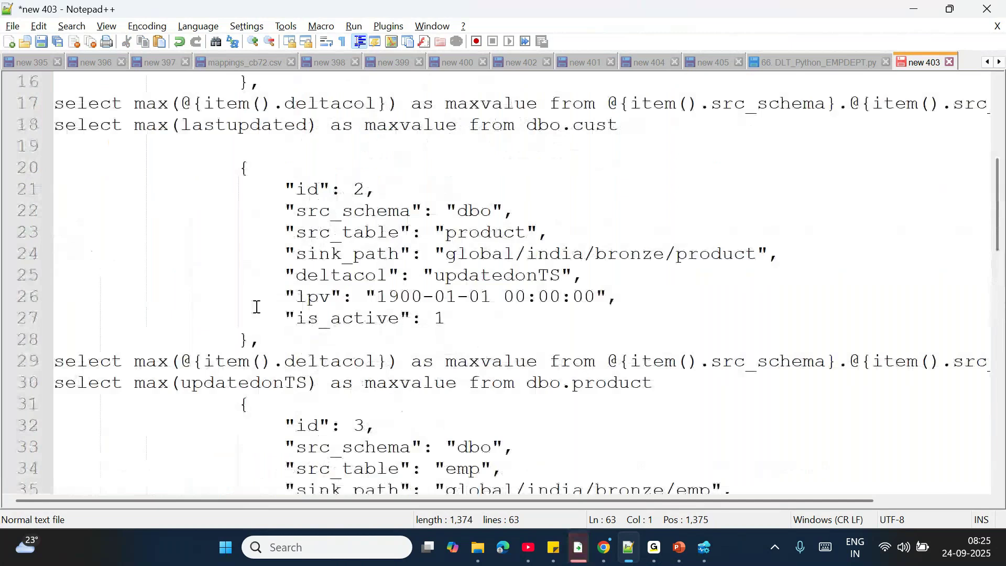
pyautogui.scroll(5, 257, 307)
pyautogui.click(272, 410)
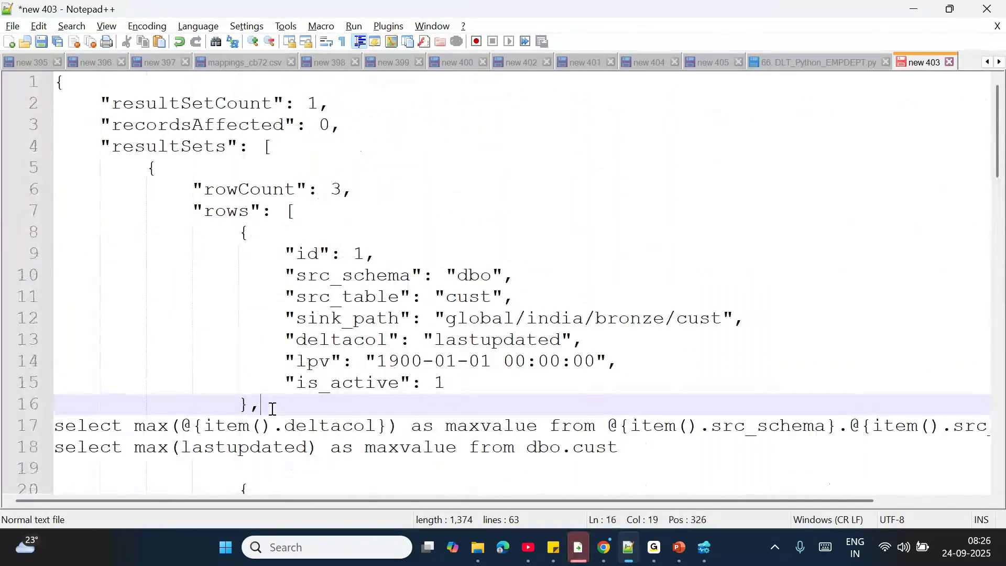
pyautogui.press('Return')
pyautogui.hotkey('shift', 'Home')
pyautogui.hotkey('ctrl', 'v')
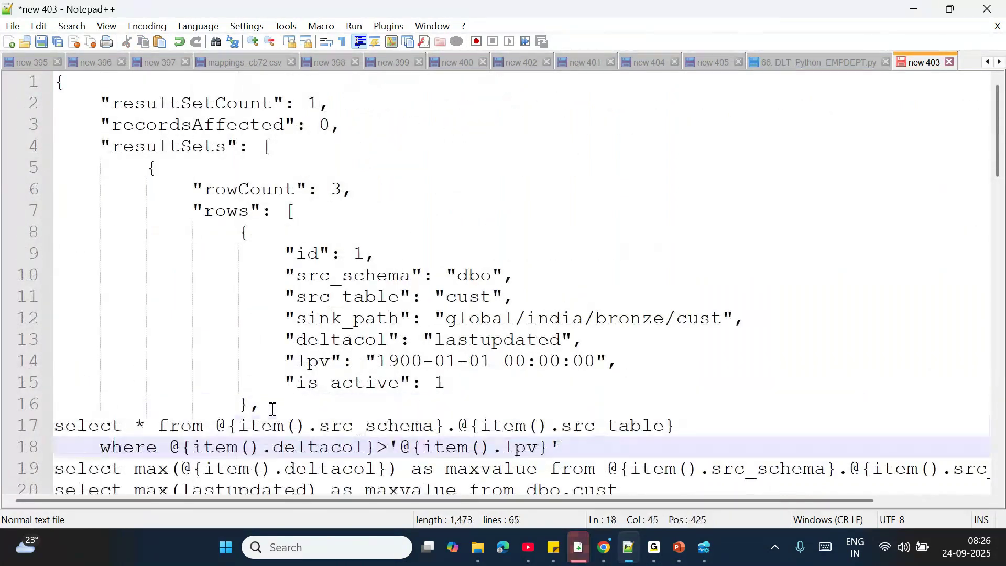
pyautogui.moveTo(567, 447); pyautogui.dragTo(135, 426)
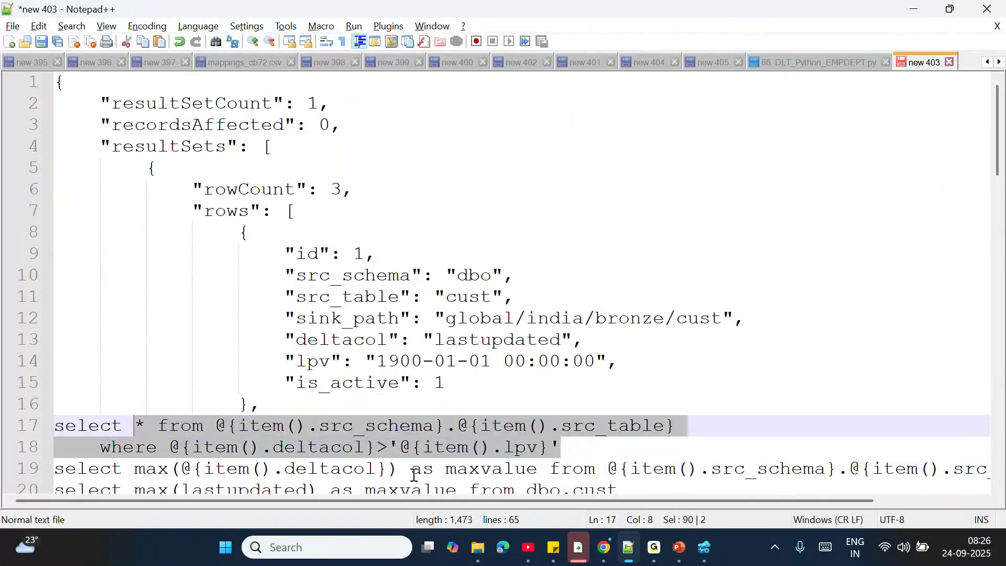
pyautogui.doubleClick(375, 426)
pyautogui.click(605, 441)
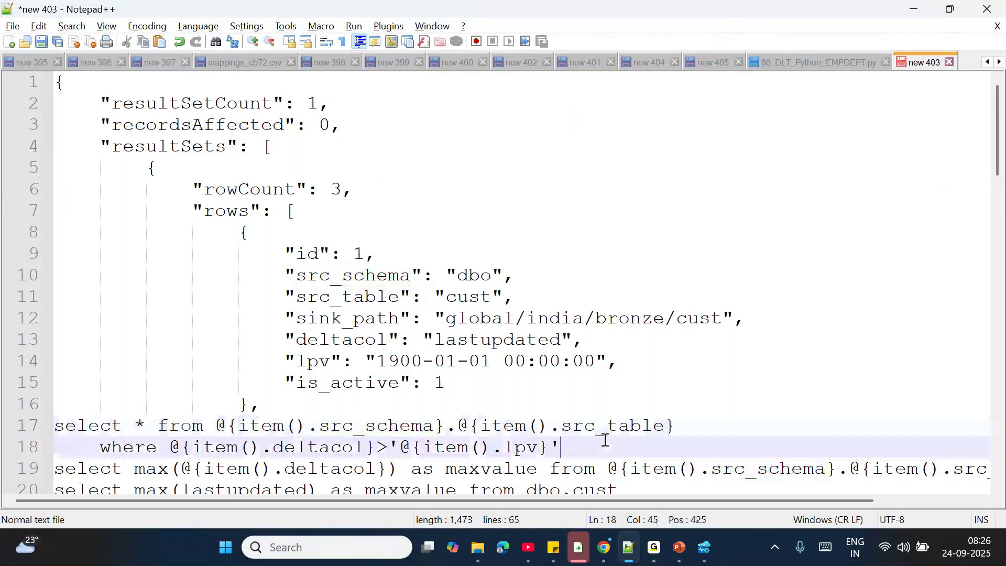
# - Copy the two-line select query with the @{item().deltacol} where clause below the id 1 cust record
pyautogui.doubleClick(595, 425)
pyautogui.doubleClick(329, 448)
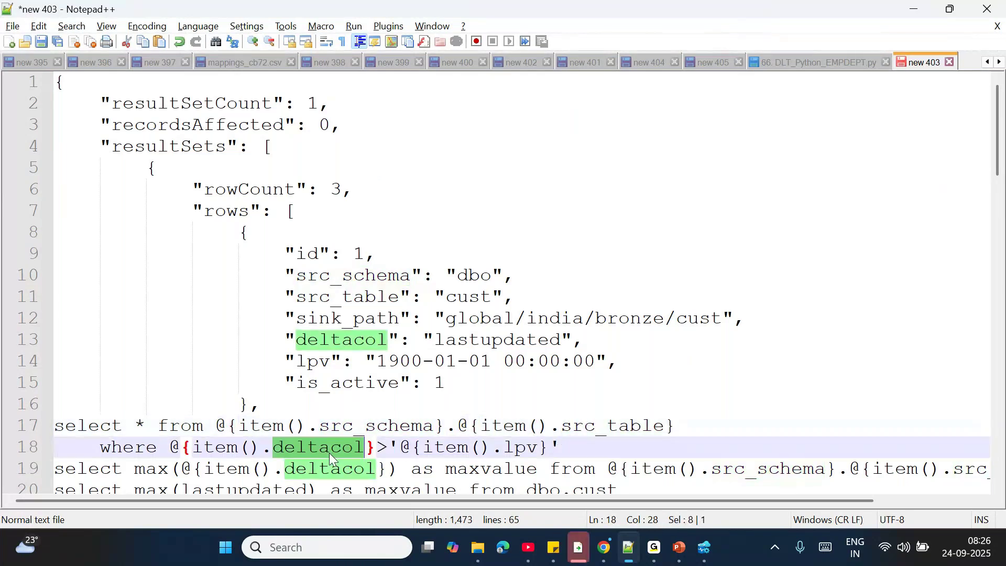
pyautogui.doubleClick(522, 447)
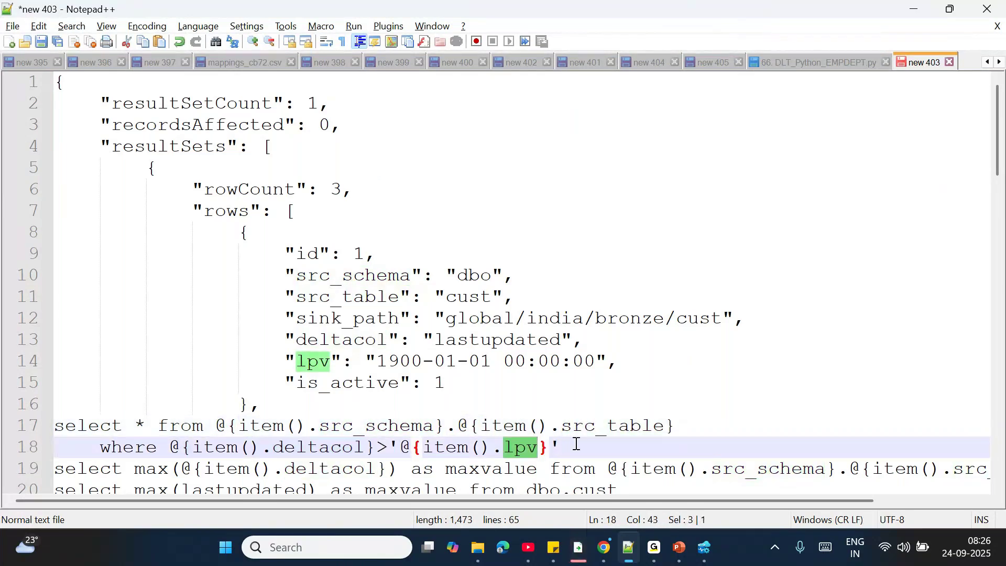
pyautogui.moveTo(560, 447); pyautogui.dragTo(45, 427)
pyautogui.hotkey('ctrl', 'c')
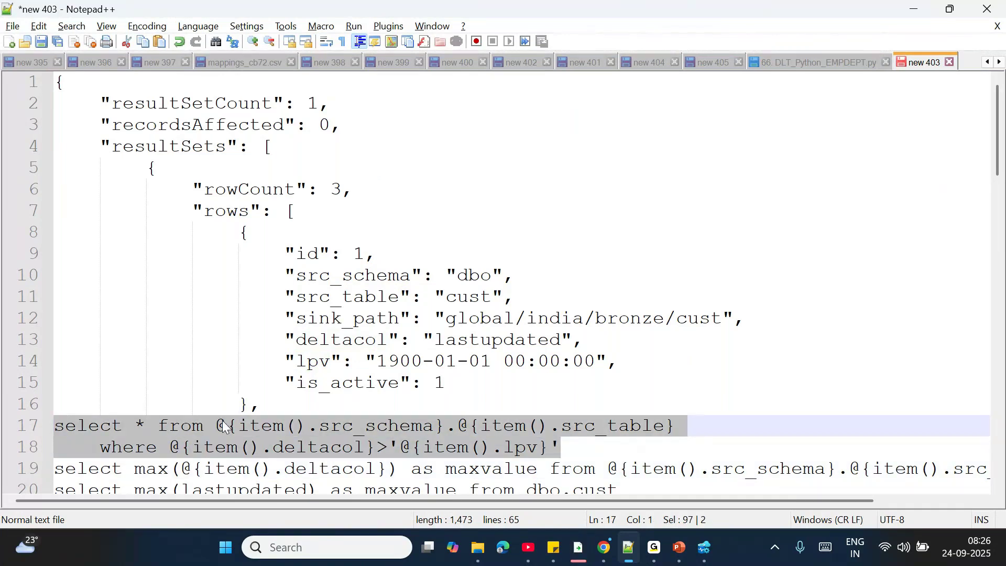
# - Switch to Azure Data Factory, set Copy data1's source dataset to DS_SQLDB, and use the copied select statement as its source query
pyautogui.hotkey('alt', 'Tab')
pyautogui.click(310, 343)
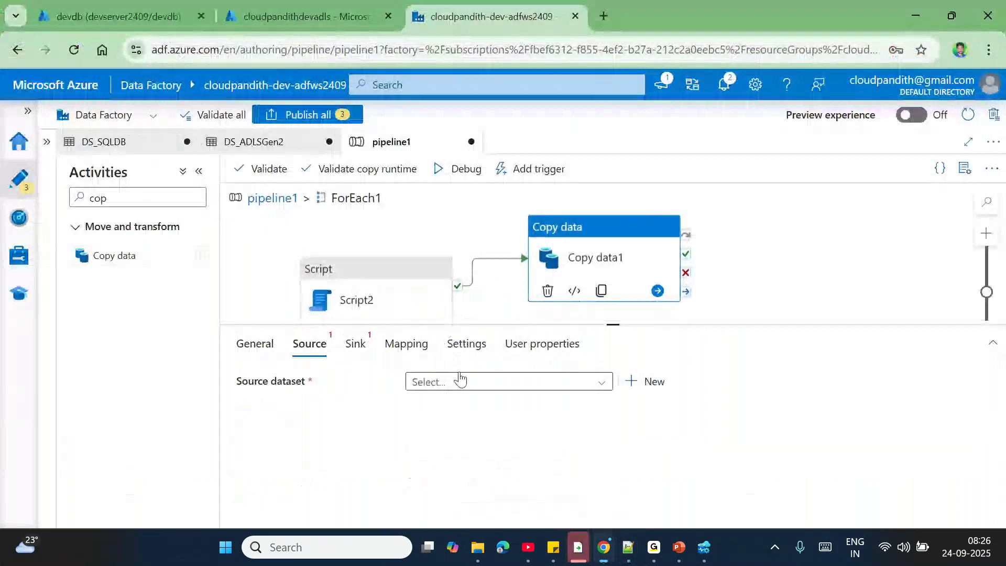
pyautogui.click(460, 382)
pyautogui.click(449, 424)
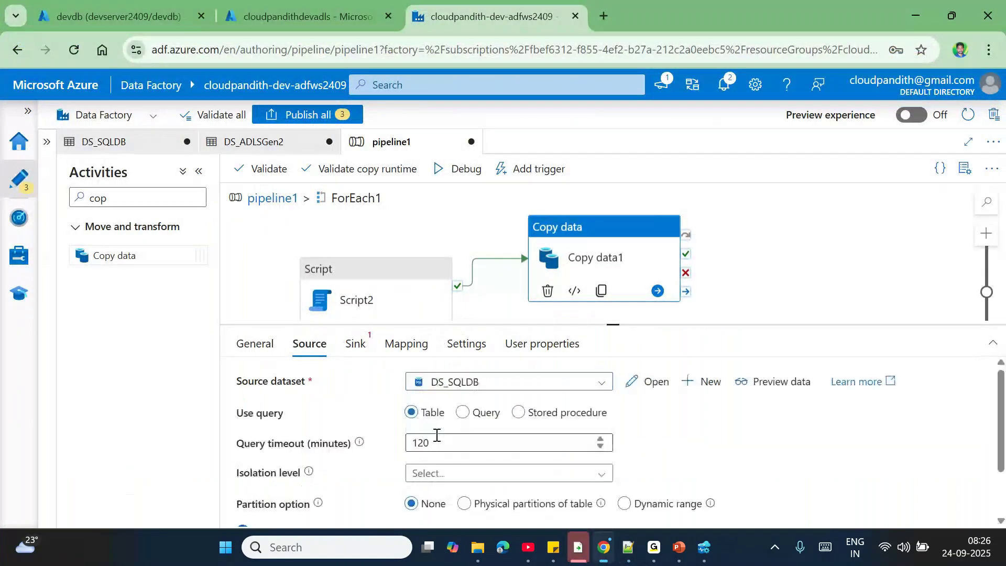
pyautogui.click(463, 412)
pyautogui.click(457, 451)
pyautogui.hotkey('ctrl', 'v')
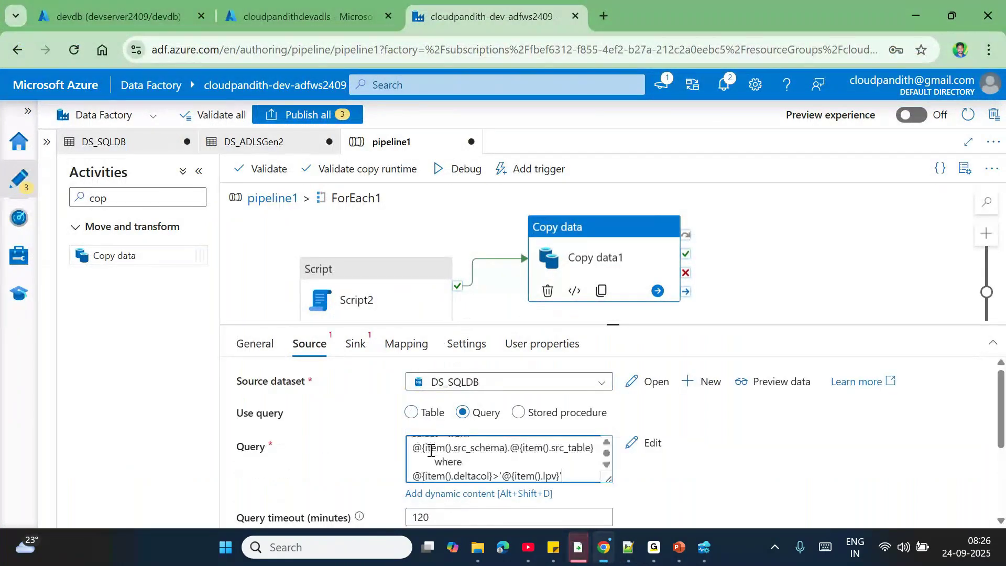
# - Set the sink dataset of Copy data1 to DS_ADLSGen2
pyautogui.click(355, 344)
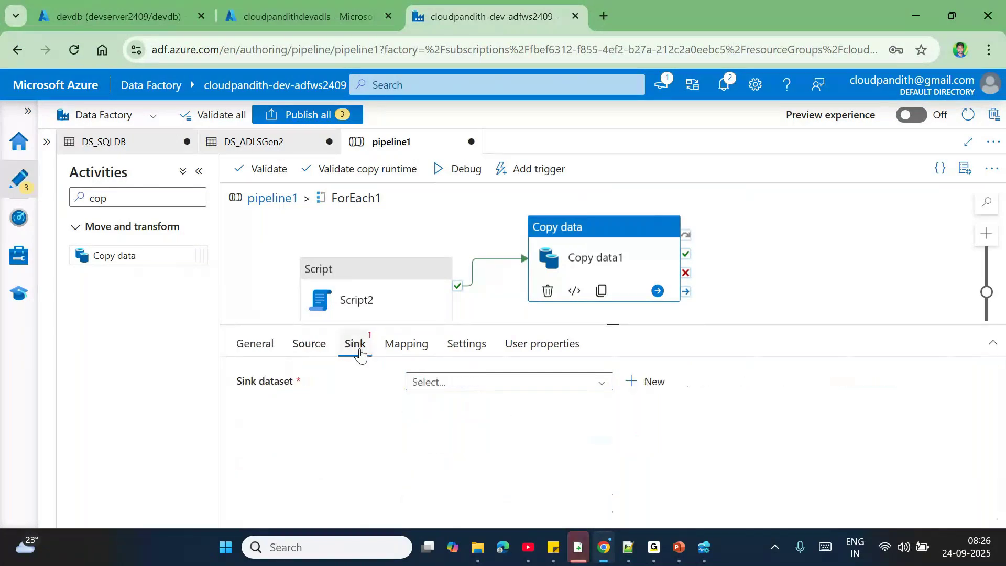
pyautogui.click(464, 386)
pyautogui.click(472, 403)
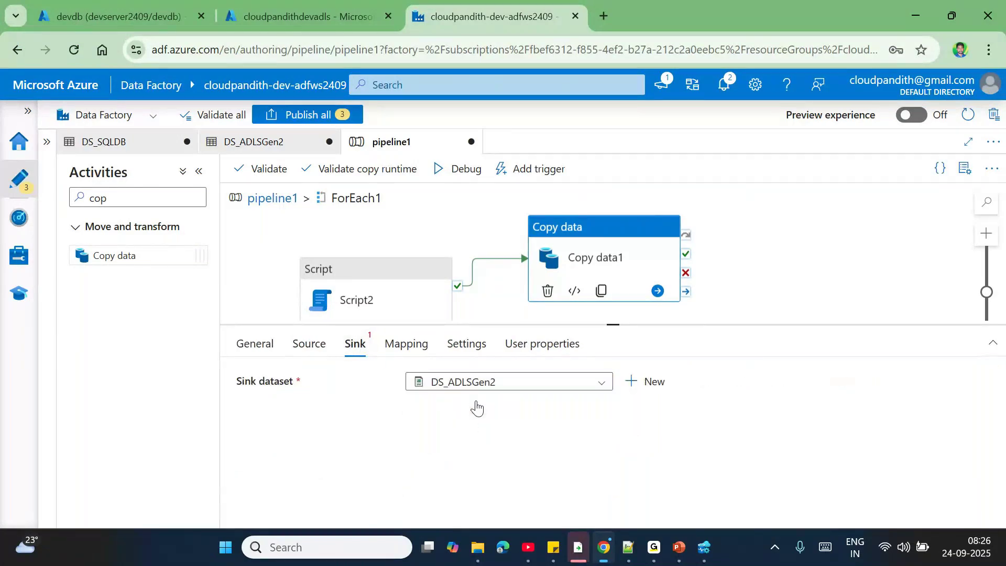
pyautogui.click(570, 459)
pyautogui.write('@item')
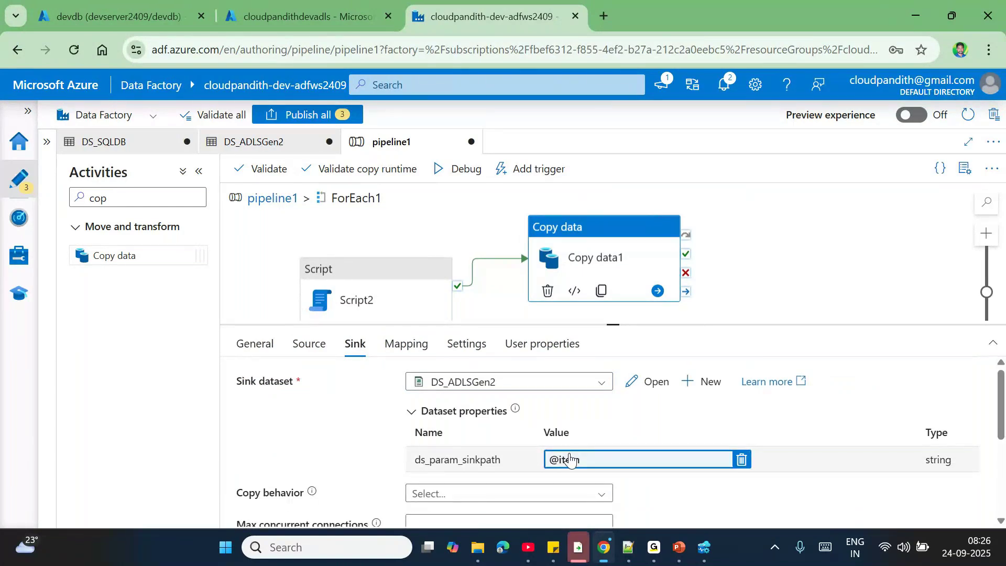
pyautogui.click(573, 454)
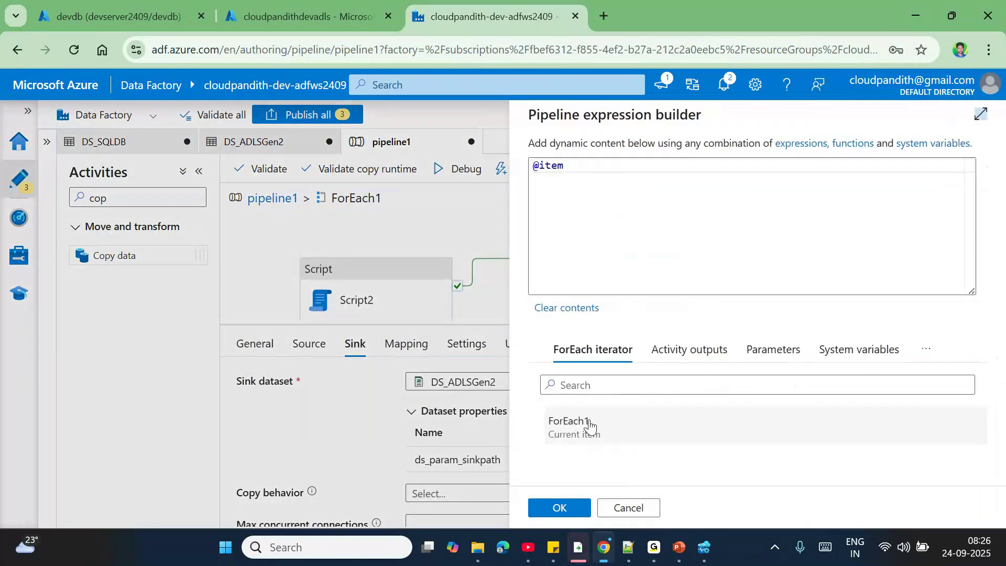
pyautogui.doubleClick(589, 427)
pyautogui.hotkey('ctrl', 'a')
pyautogui.press('BackSpace')
pyautogui.click(599, 435)
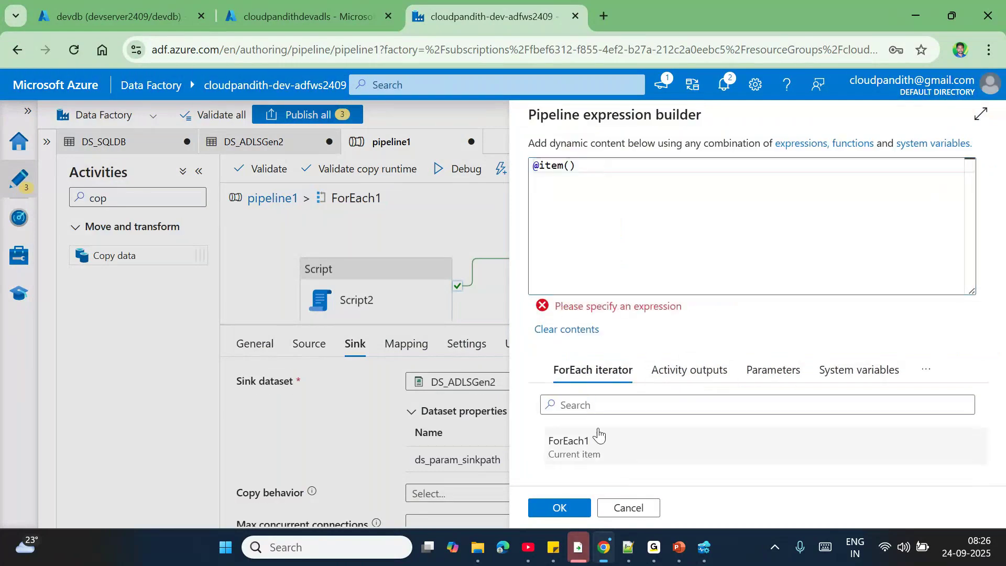
pyautogui.click(598, 164)
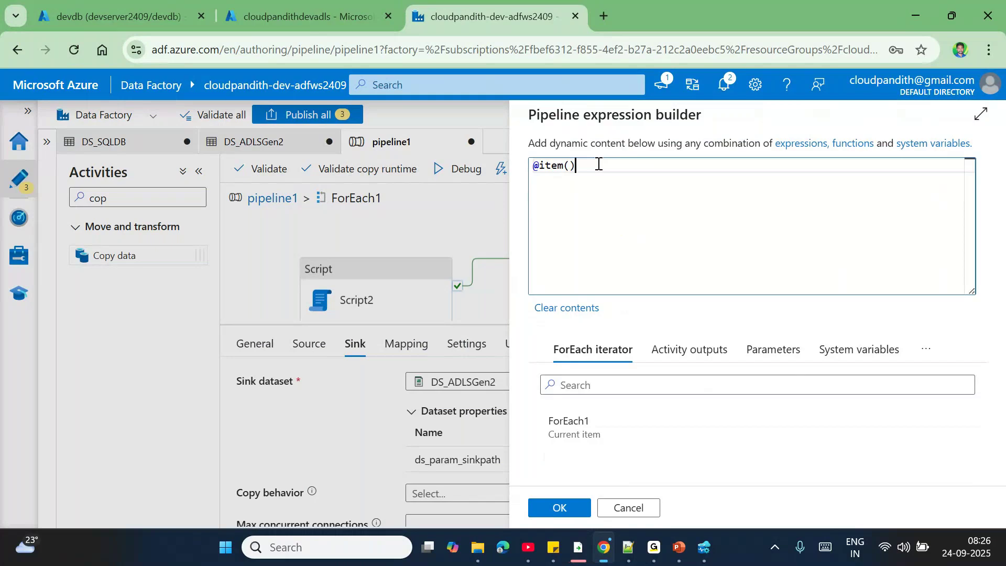
pyautogui.write('.sink_path')
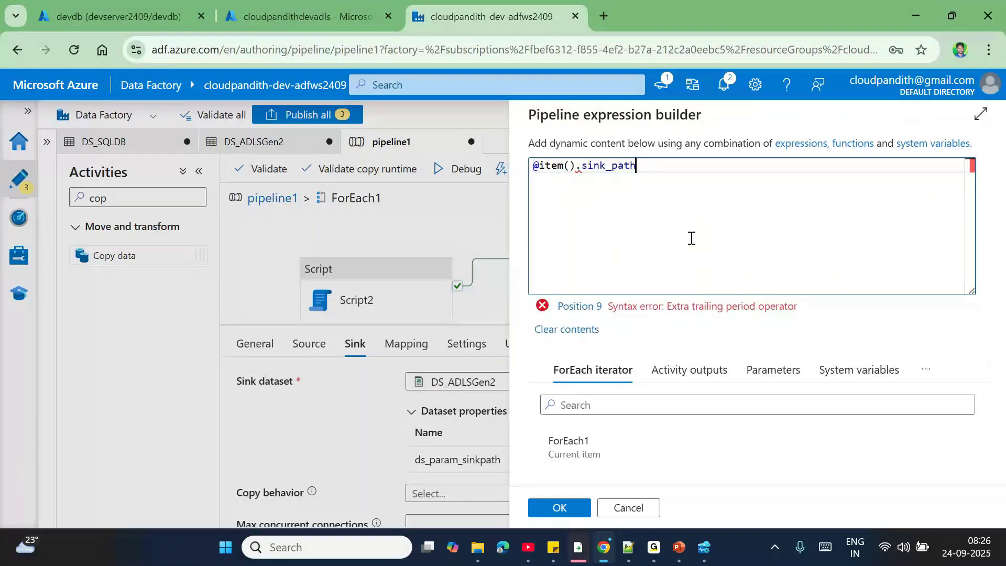
pyautogui.click(559, 508)
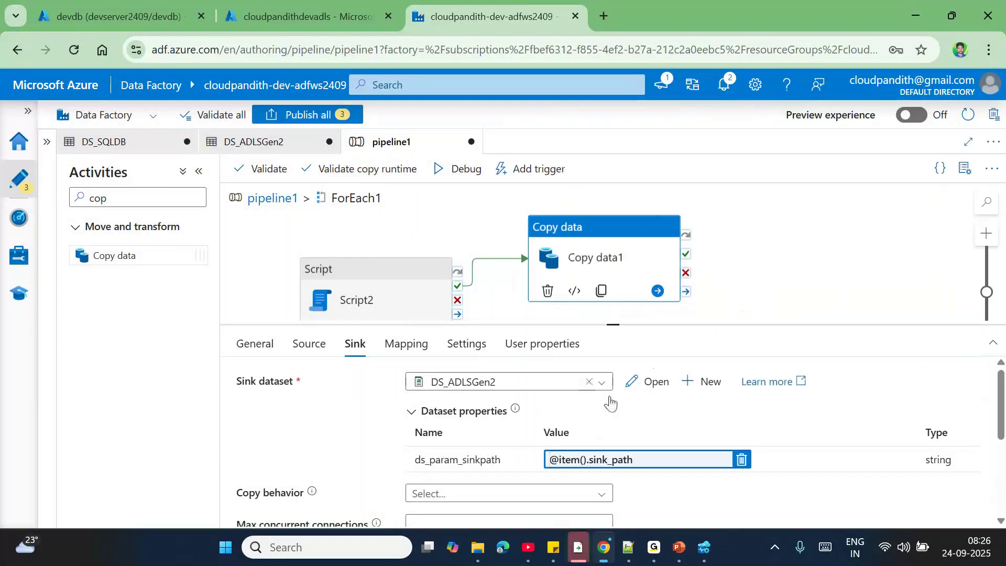
# - Switch to Notepad++ and review the cust record's fields against the item() references in the select query
pyautogui.hotkey('alt', 'Tab')
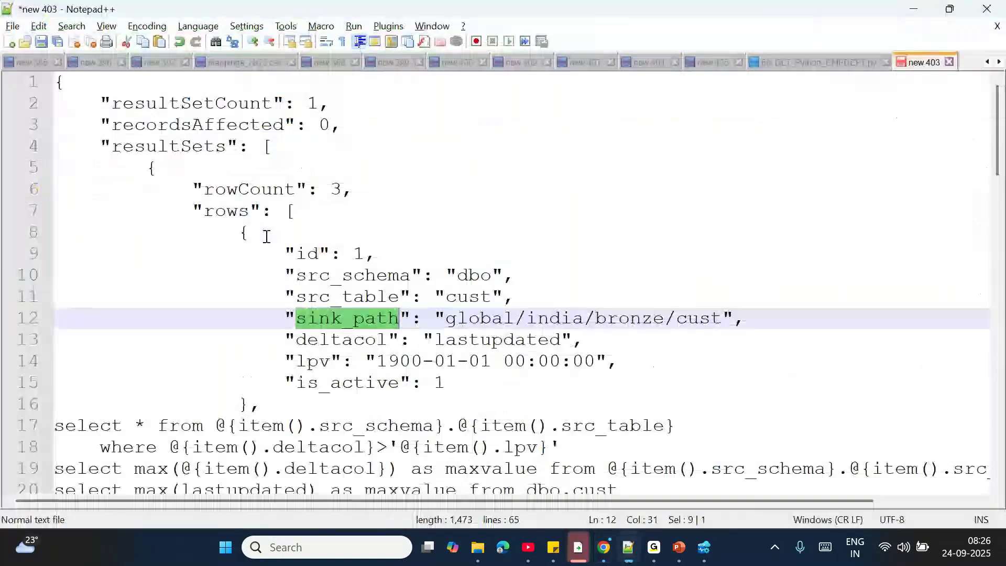
pyautogui.moveTo(238, 232); pyautogui.dragTo(262, 404)
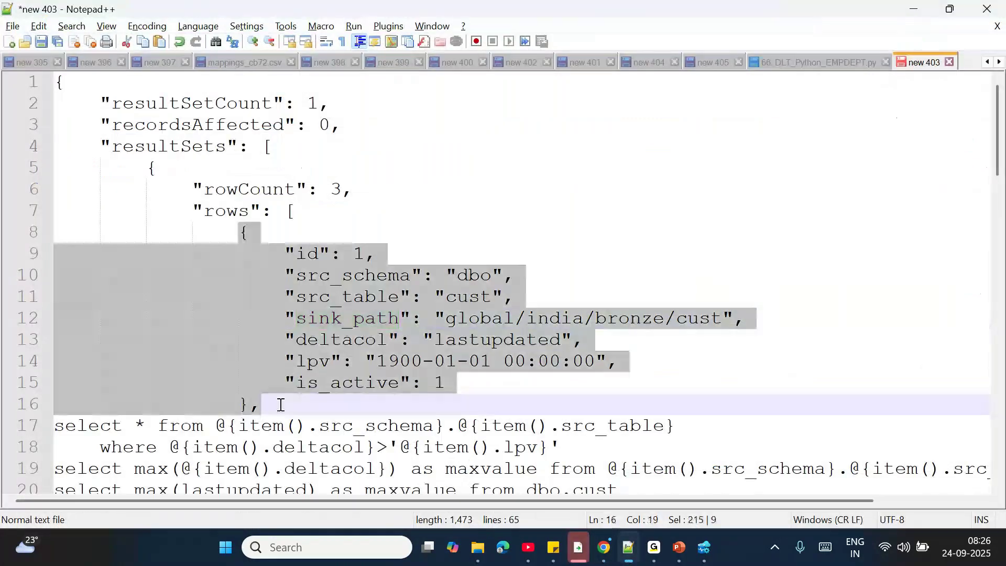
pyautogui.doubleClick(367, 277)
pyautogui.doubleClick(348, 299)
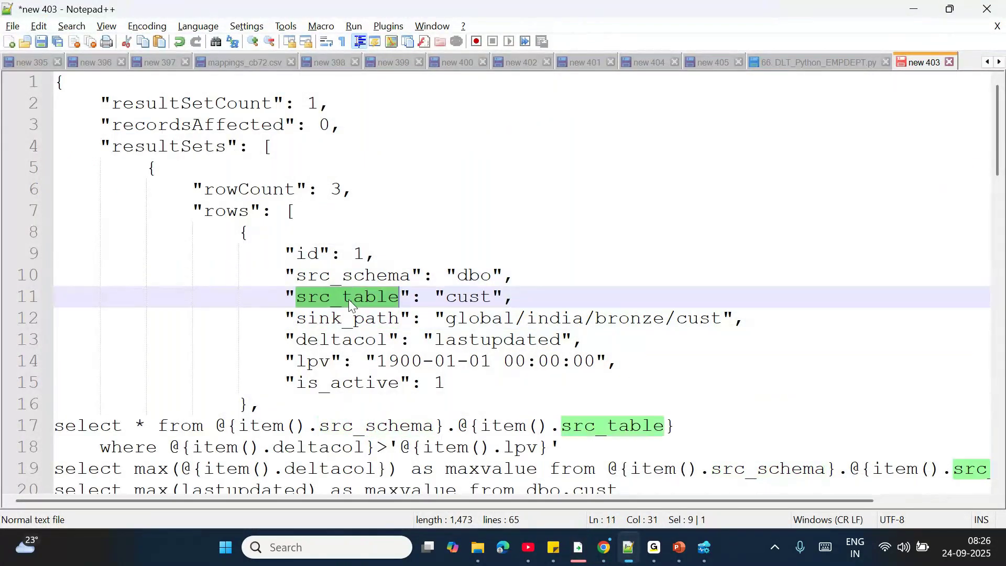
pyautogui.doubleClick(313, 361)
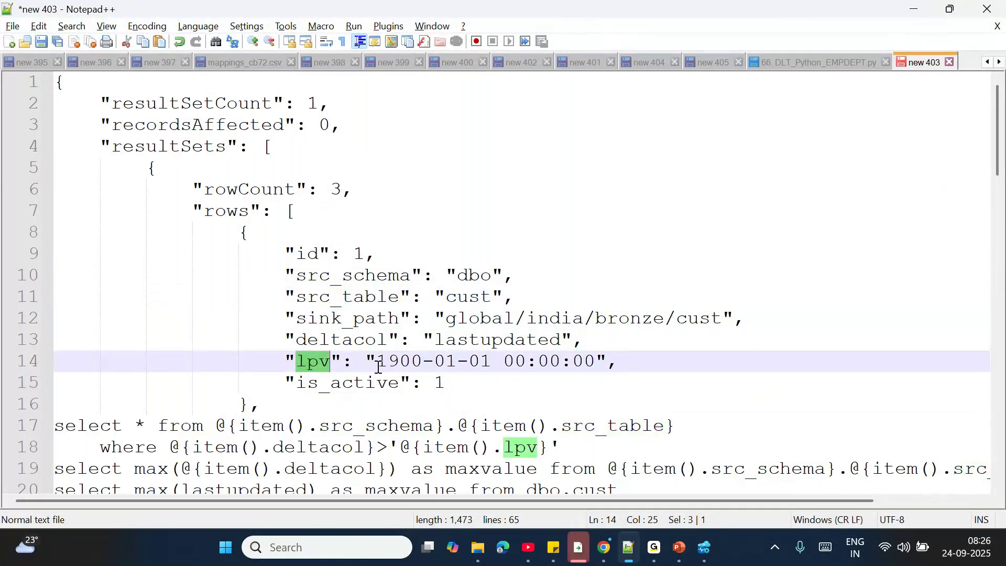
pyautogui.click(642, 378)
pyautogui.moveTo(642, 377); pyautogui.dragTo(274, 278)
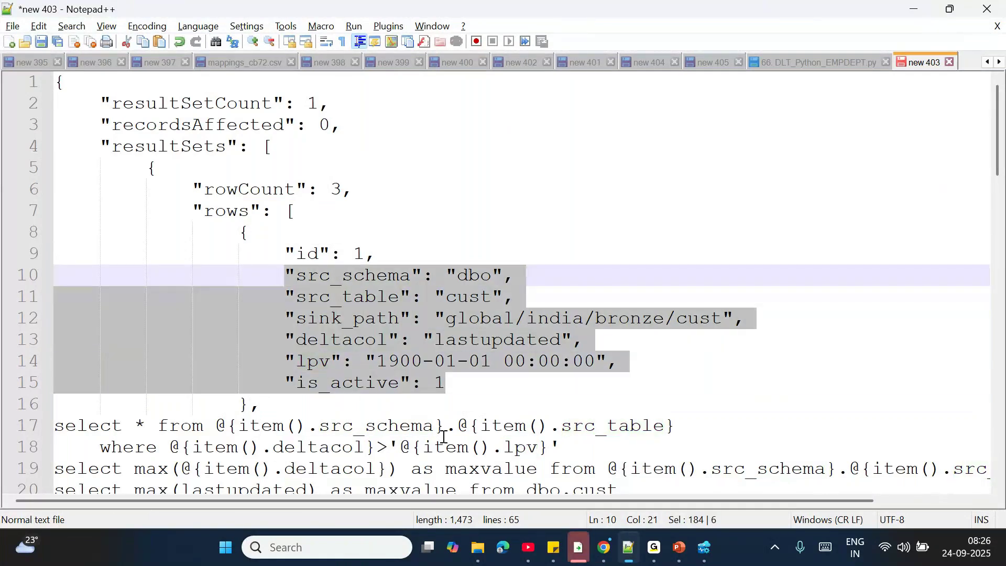
pyautogui.doubleClick(262, 425)
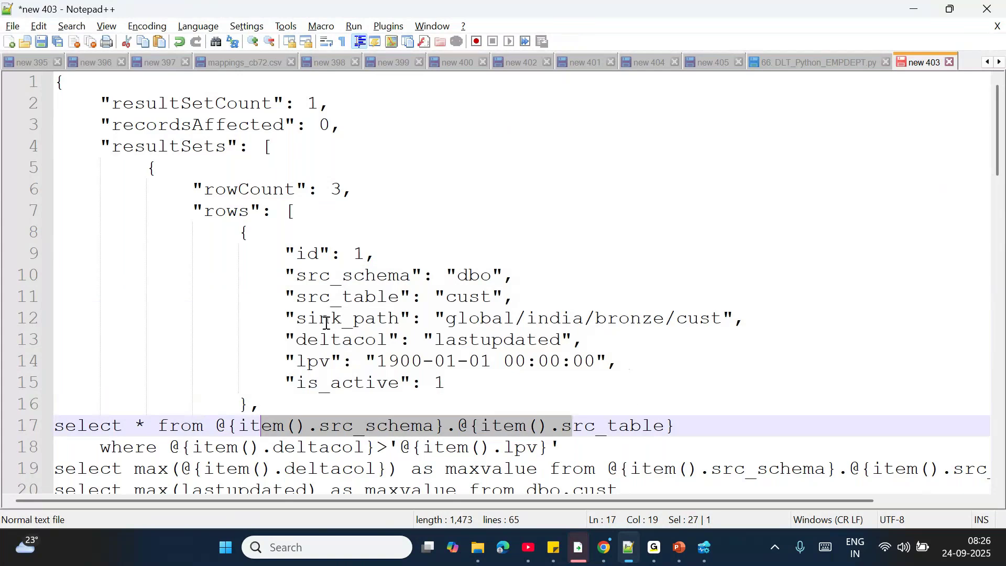
pyautogui.doubleClick(325, 321)
# - Return to Azure Data Factory, add a Stored procedure activity inside ForEach1, and connect it to the success output of Copy data1
pyautogui.hotkey('alt', 'Tab')
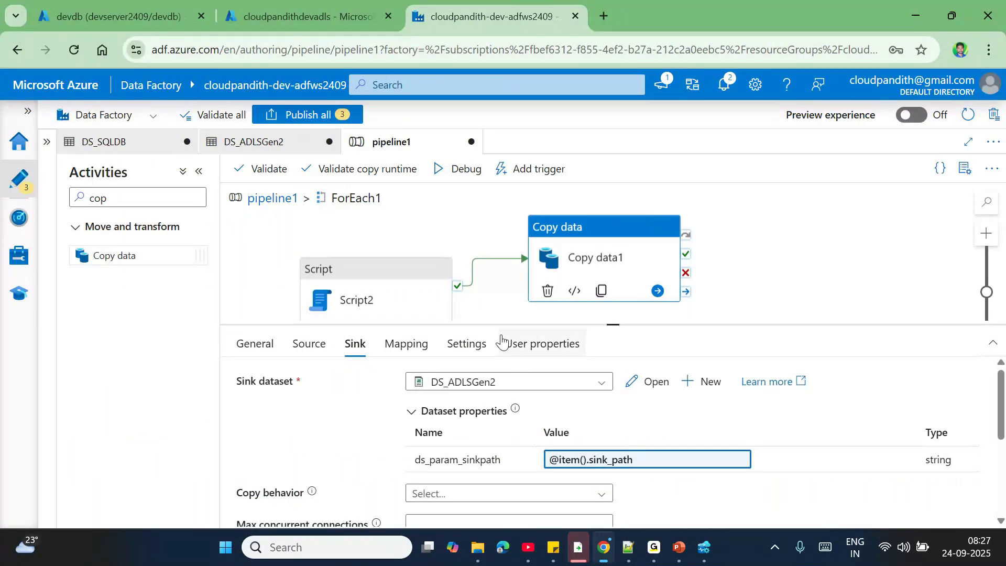
pyautogui.click(72, 200)
pyautogui.hotkey('ctrl', 'a')
pyautogui.press('BackSpace')
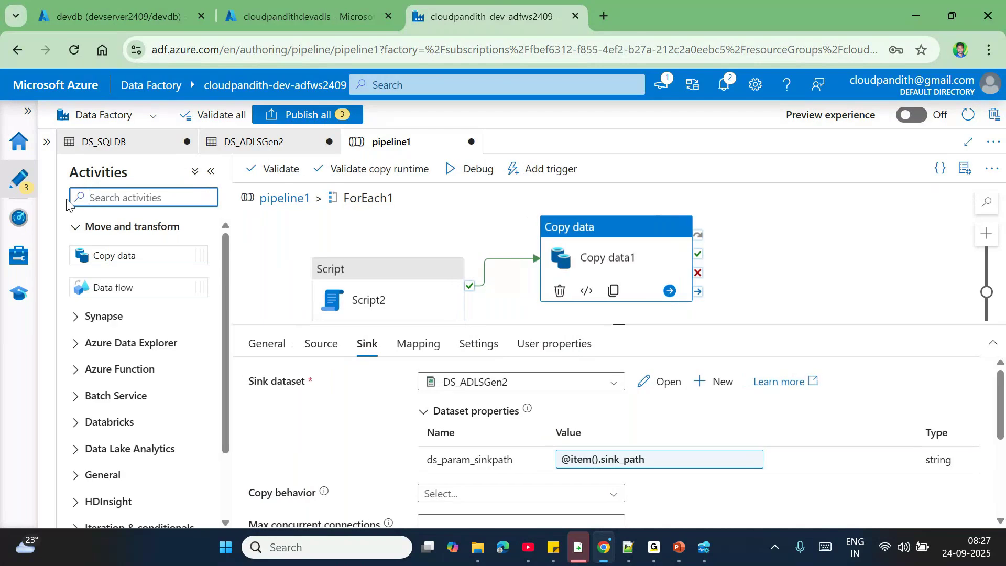
pyautogui.write('store')
pyautogui.moveTo(126, 255); pyautogui.dragTo(833, 253)
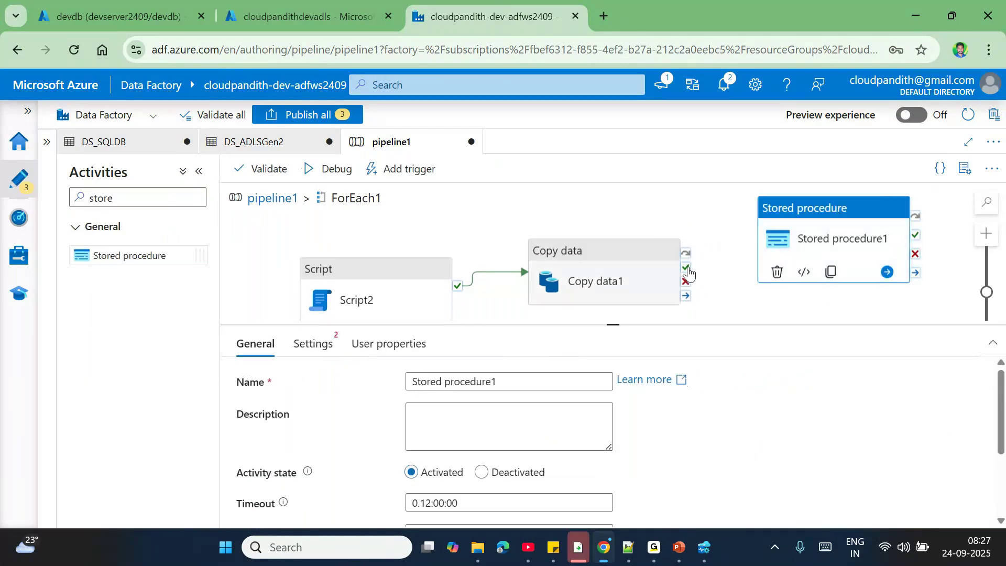
pyautogui.moveTo(686, 266); pyautogui.dragTo(802, 239)
pyautogui.click(801, 242)
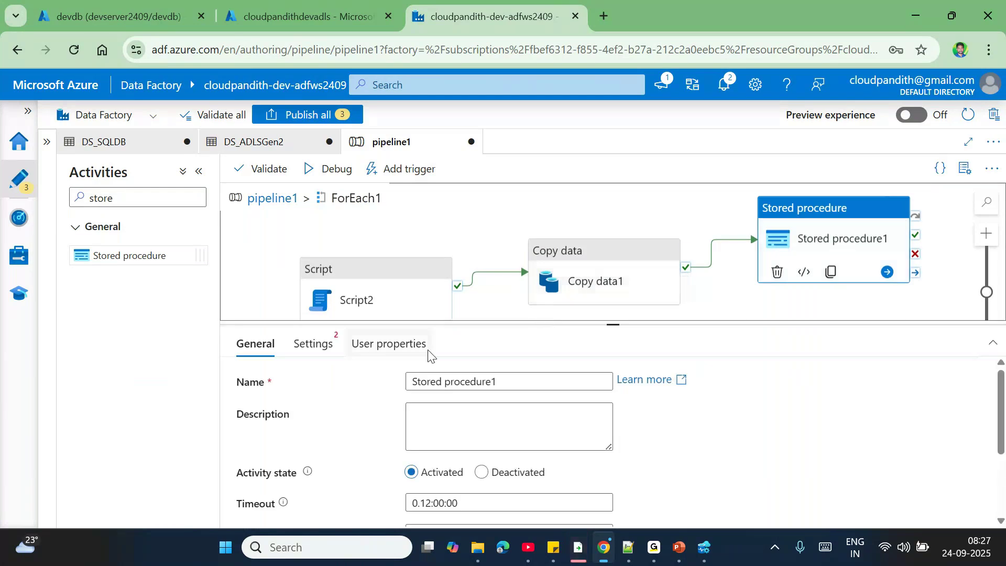
# - Configure Stored procedure1 with linked service LS_SQLDB and procedure [dbo].[tblconfig_usp], and import the procedure's parameters
pyautogui.click(324, 346)
pyautogui.click(461, 382)
pyautogui.click(453, 430)
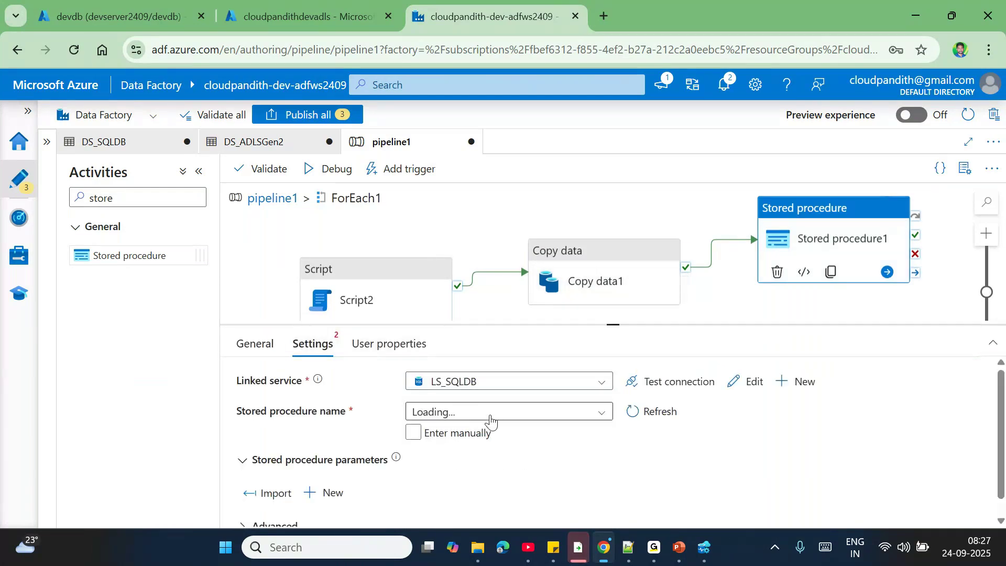
pyautogui.click(537, 414)
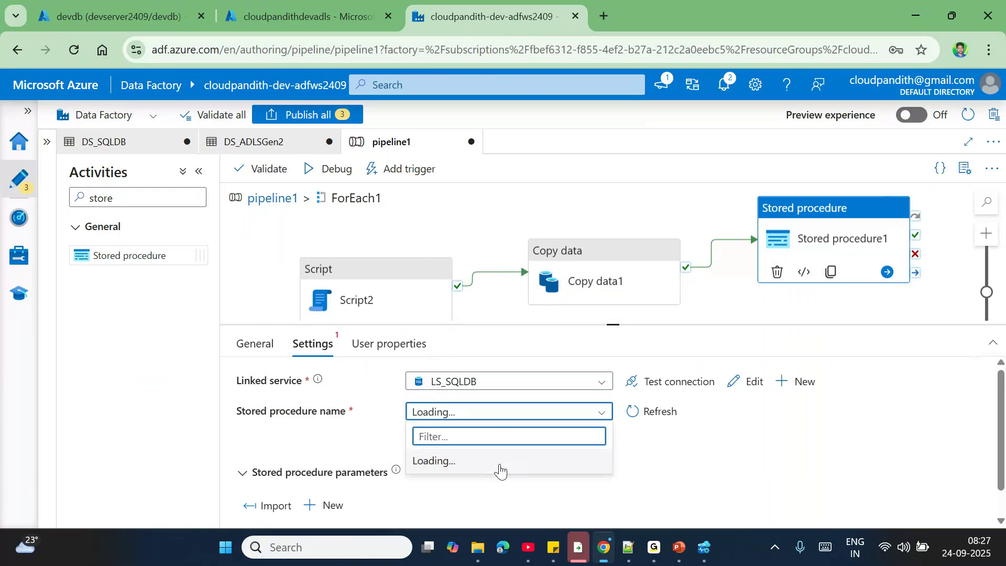
pyautogui.click(511, 464)
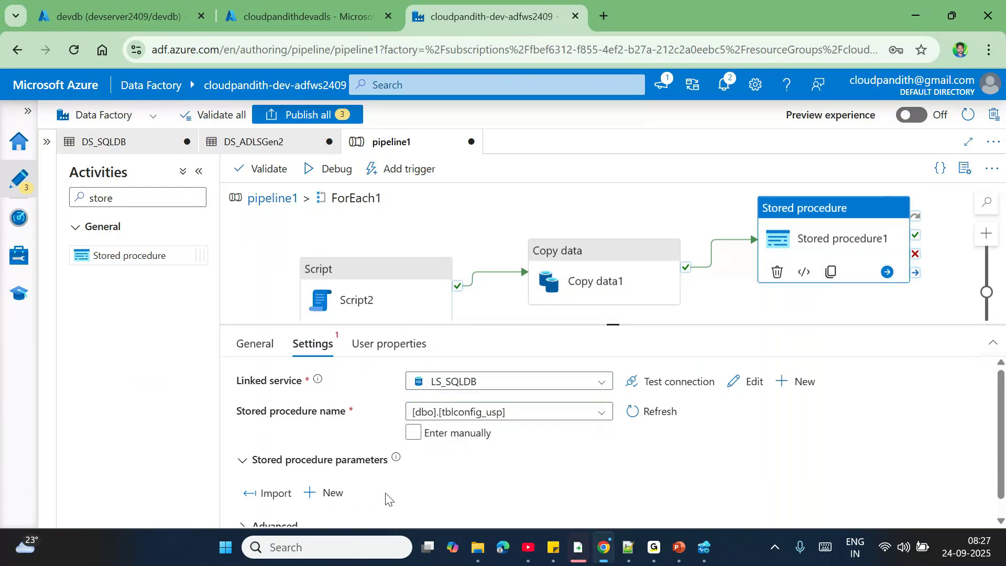
pyautogui.click(279, 499)
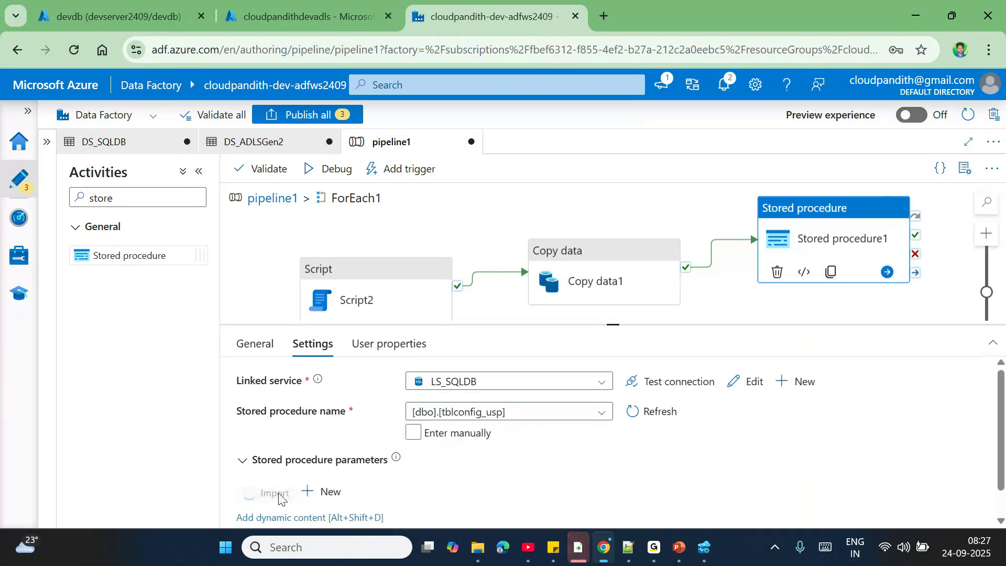
pyautogui.scroll(-1, 472, 461)
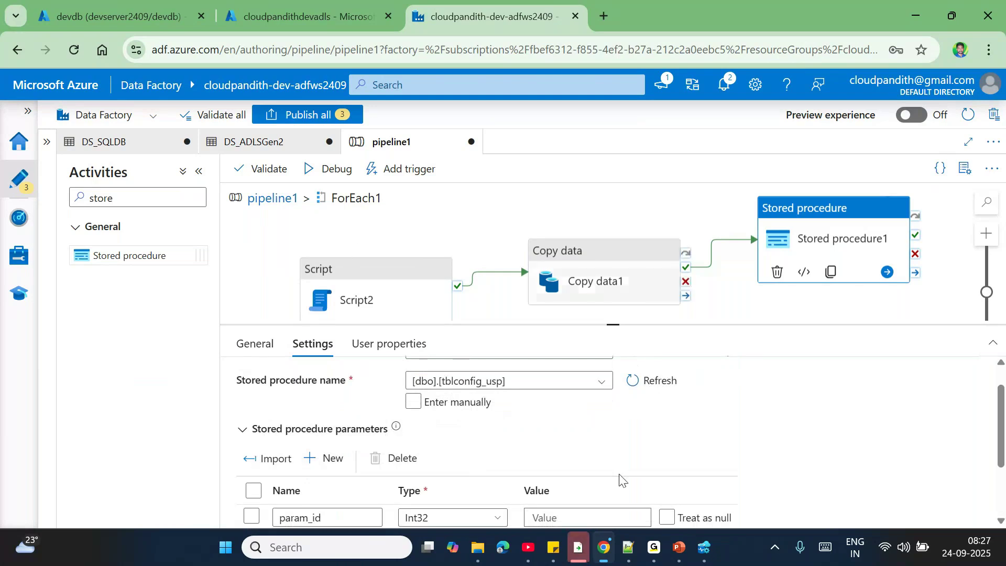
pyautogui.click(628, 551)
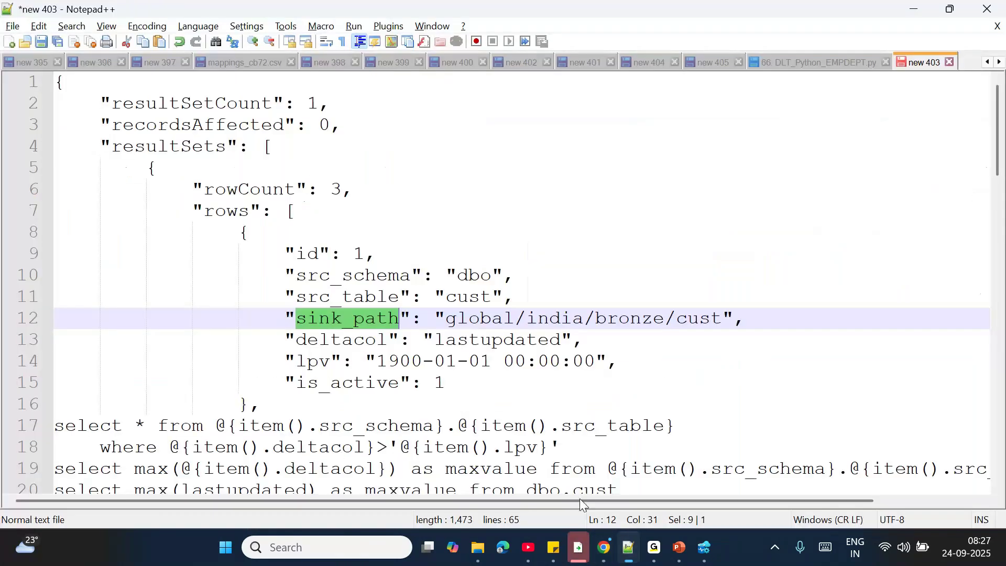
pyautogui.moveTo(239, 233); pyautogui.dragTo(262, 405)
pyautogui.click(308, 253)
pyautogui.doubleClick(302, 254)
pyautogui.hotkey('alt', 'Tab')
pyautogui.scroll(-2, 654, 446)
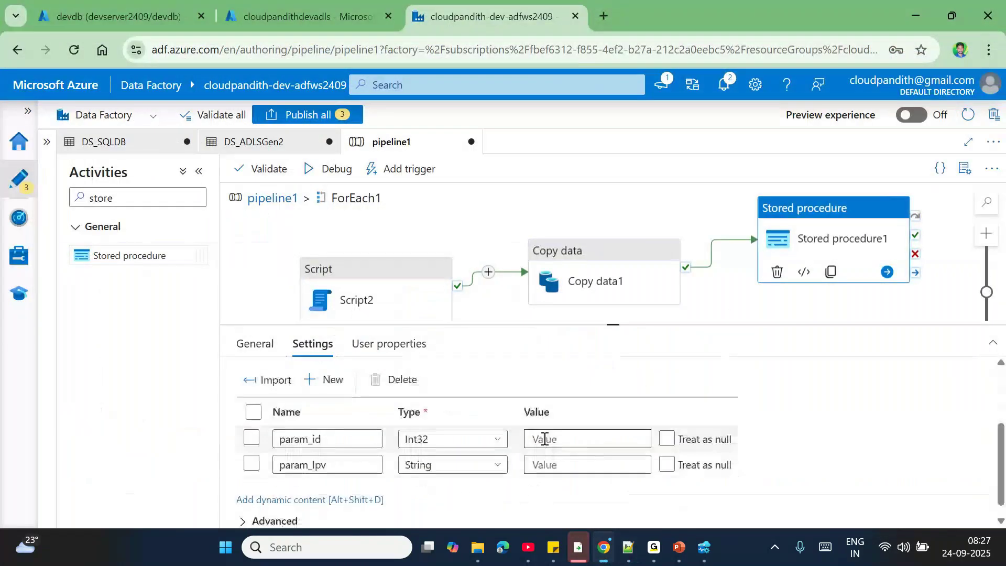
pyautogui.click(545, 439)
pyautogui.click(566, 454)
pyautogui.click(619, 436)
pyautogui.click(616, 170)
pyautogui.write('.i')
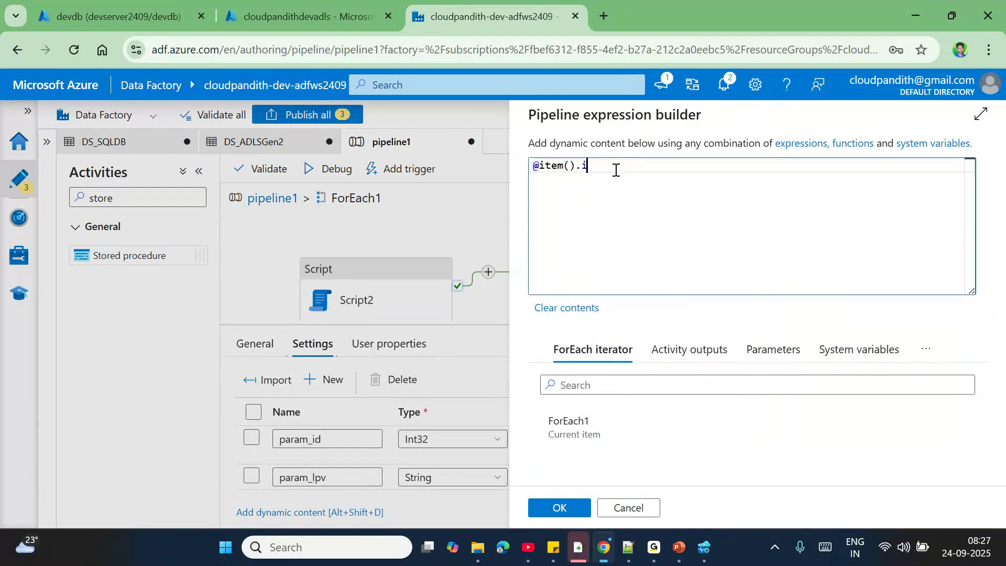
pyautogui.write('d')
pyautogui.click(578, 508)
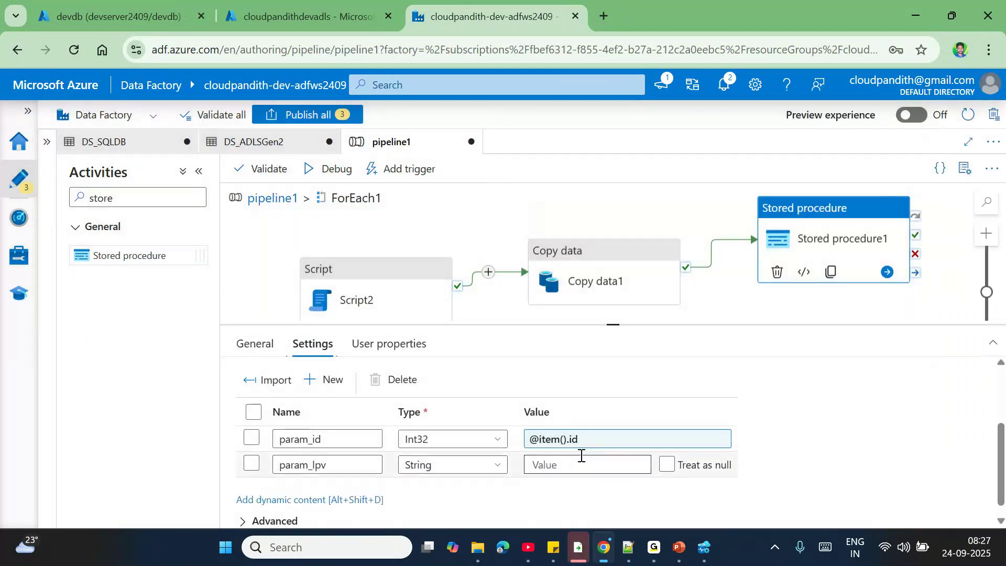
# - Switch to Notepad++ and review the max(deltacol) query and the maxvalue row in its sample output
pyautogui.click(560, 466)
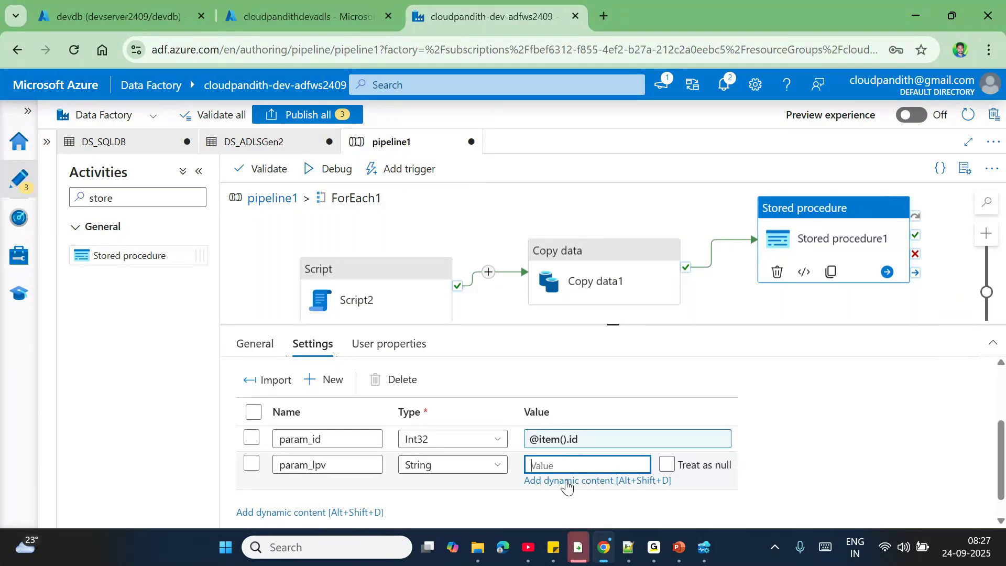
pyautogui.click(629, 549)
pyautogui.click(395, 247)
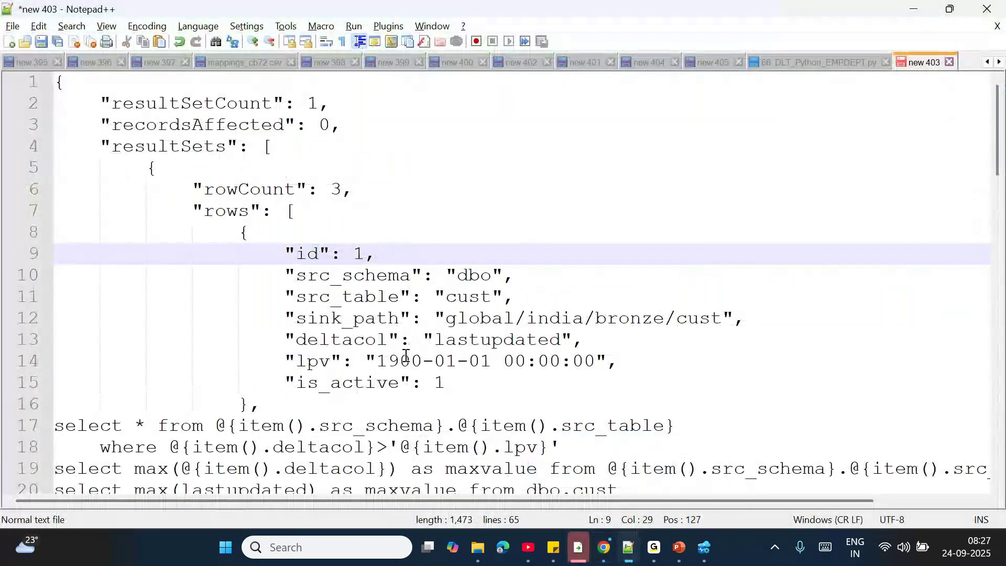
pyautogui.scroll(-1, 406, 357)
pyautogui.moveTo(123, 404); pyautogui.dragTo(349, 399)
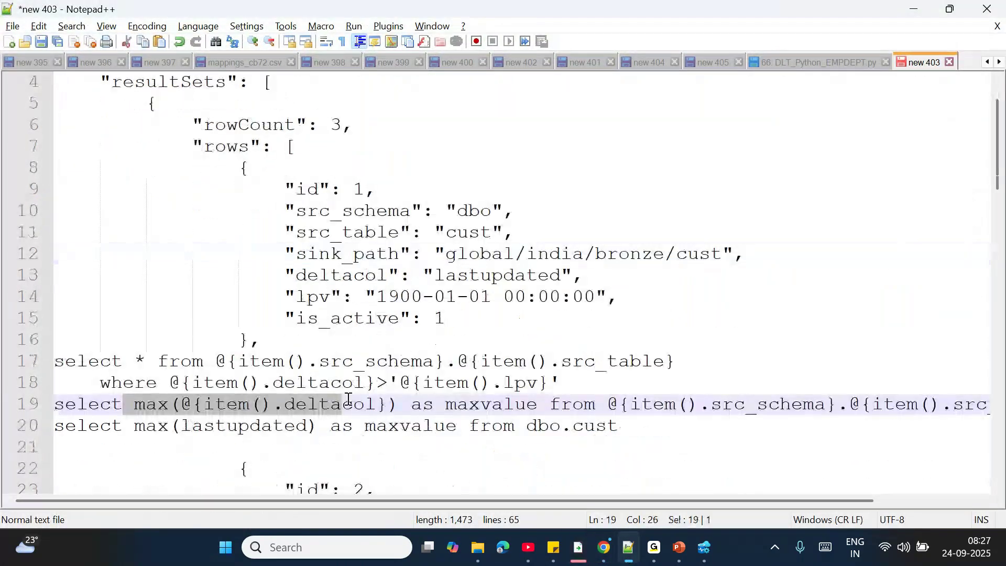
pyautogui.scroll(-13, 349, 399)
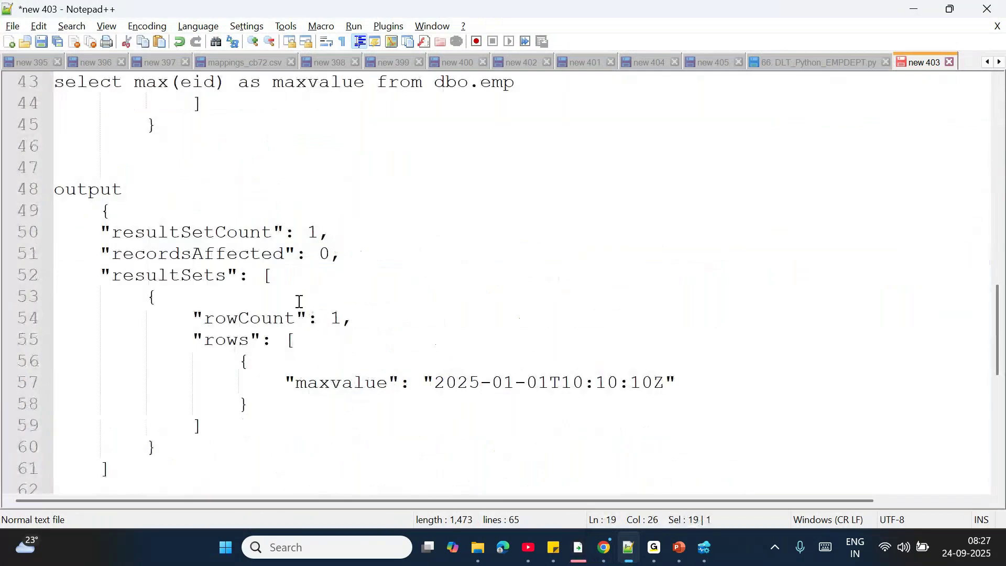
pyautogui.moveTo(239, 361); pyautogui.dragTo(280, 424)
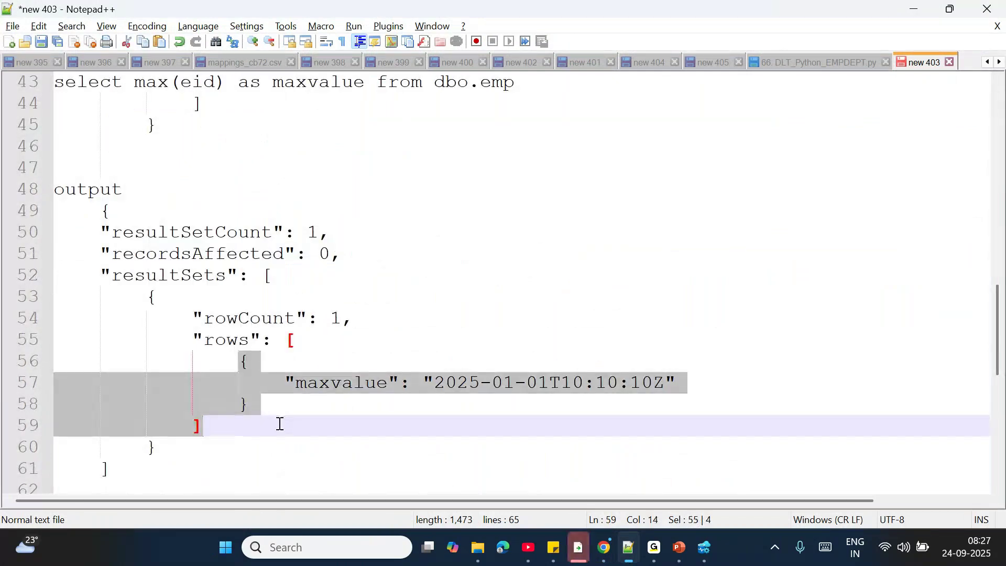
pyautogui.tripleClick(280, 424)
pyautogui.hotkey('alt', 'Tab')
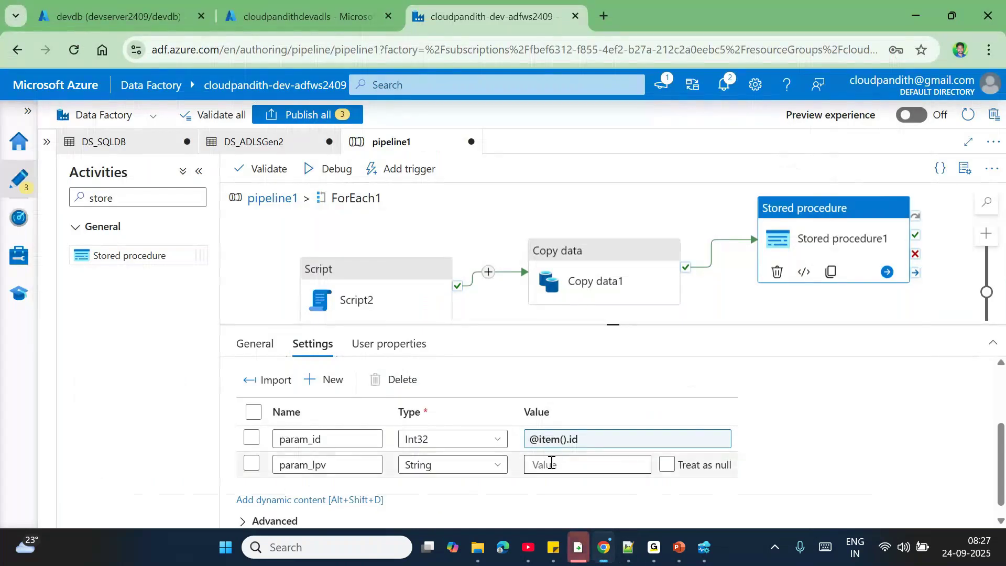
pyautogui.click(551, 463)
pyautogui.click(576, 474)
pyautogui.click(608, 451)
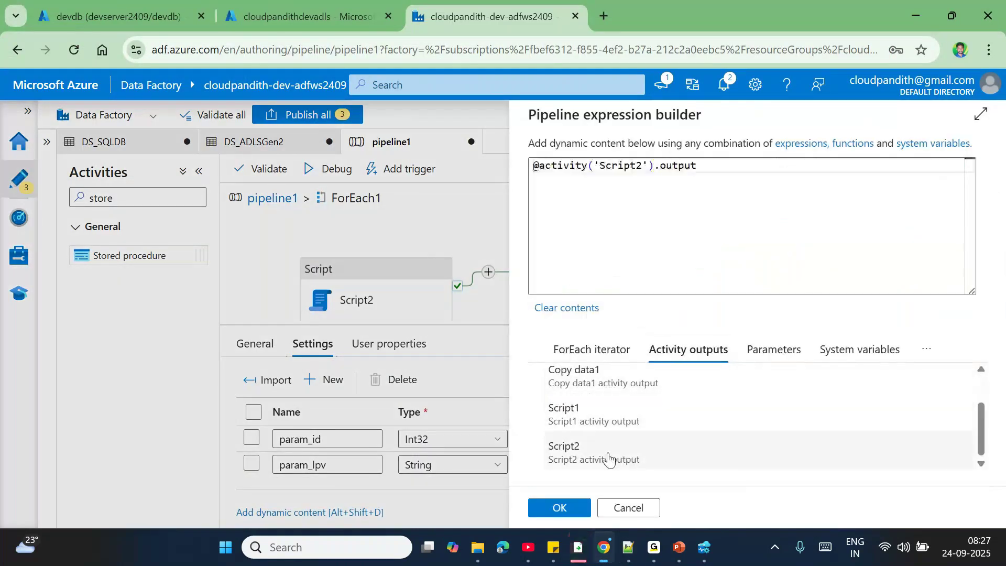
pyautogui.click(706, 166)
# - Switch to Notepad++ and start a path line reading resultSets[0] directly below the sample output
pyautogui.hotkey('alt', 'Tab')
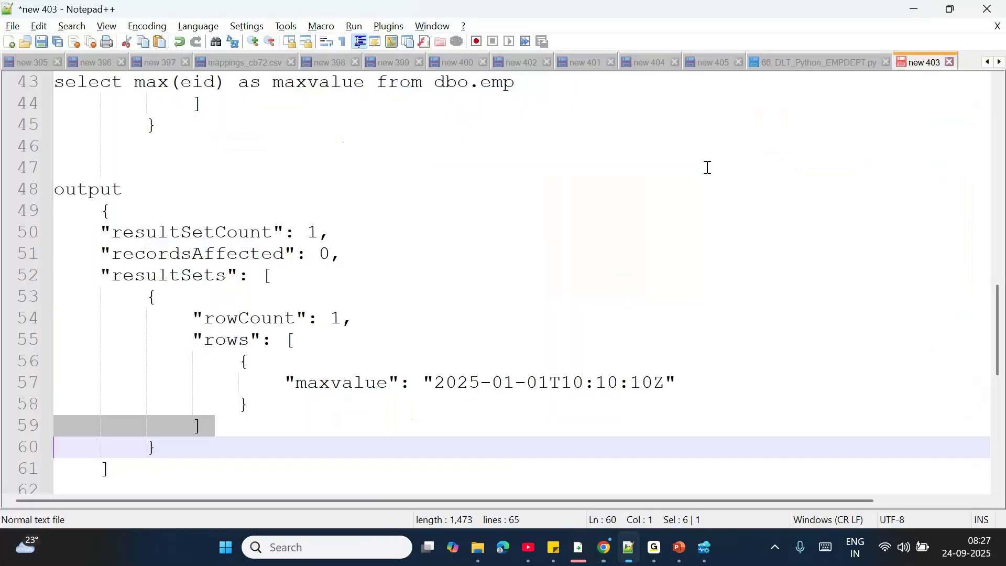
pyautogui.doubleClick(151, 279)
pyautogui.hotkey('ctrl', 'c')
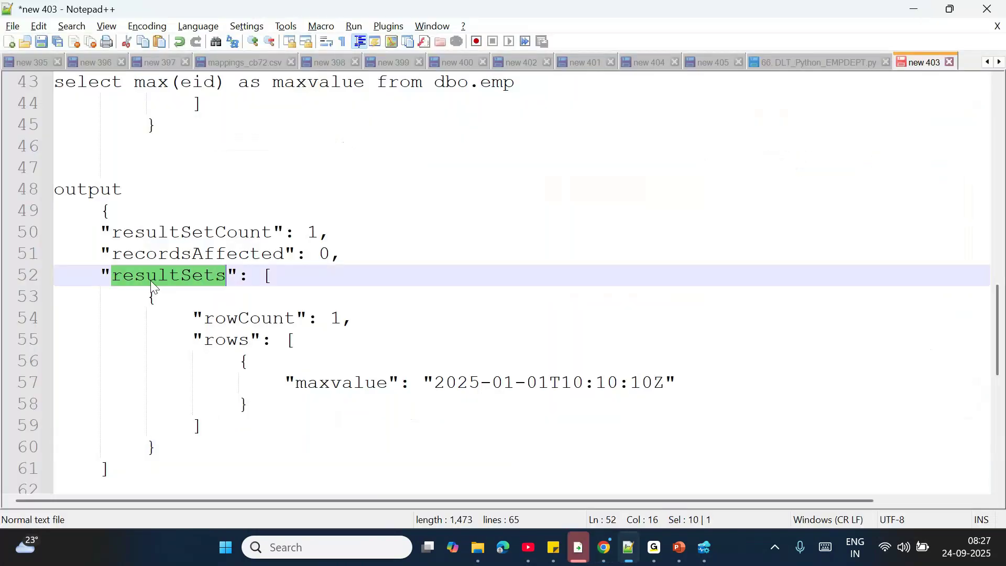
pyautogui.click(117, 471)
pyautogui.press('Return')
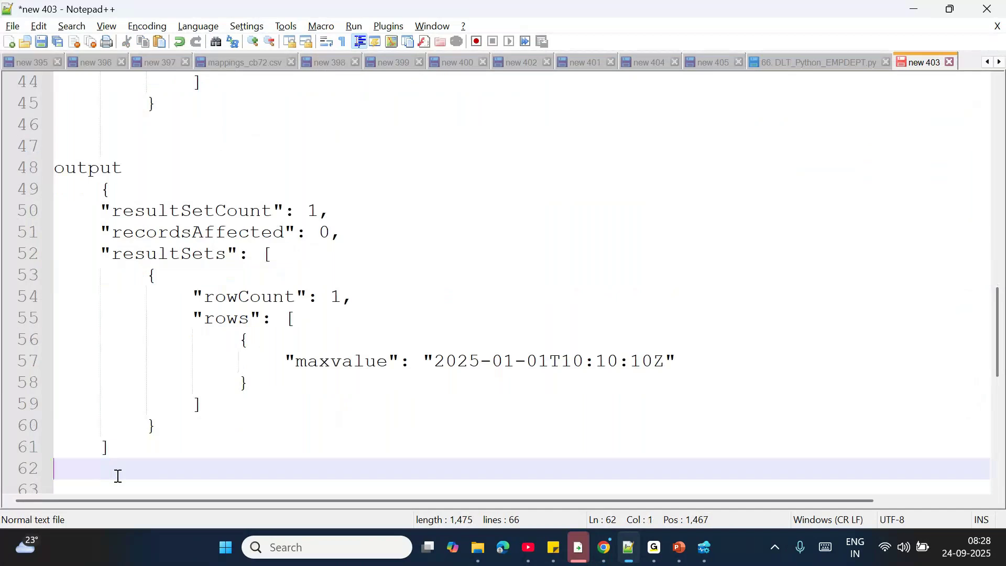
pyautogui.hotkey('ctrl', 'v')
pyautogui.write('[')
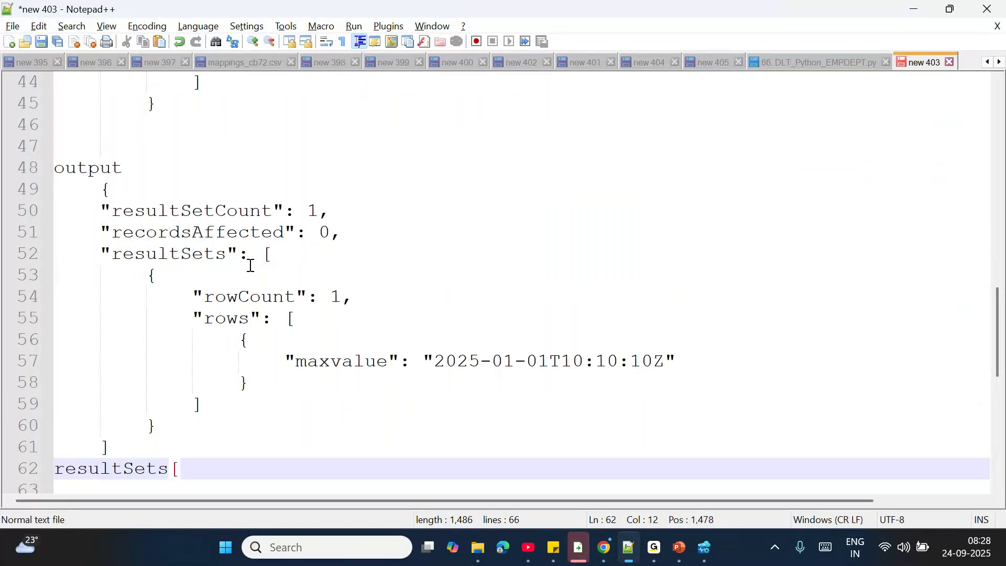
pyautogui.write('0]')
# - Check the rows array in the sample output and extend the path line with .rows[0]
pyautogui.moveTo(148, 276); pyautogui.dragTo(174, 424)
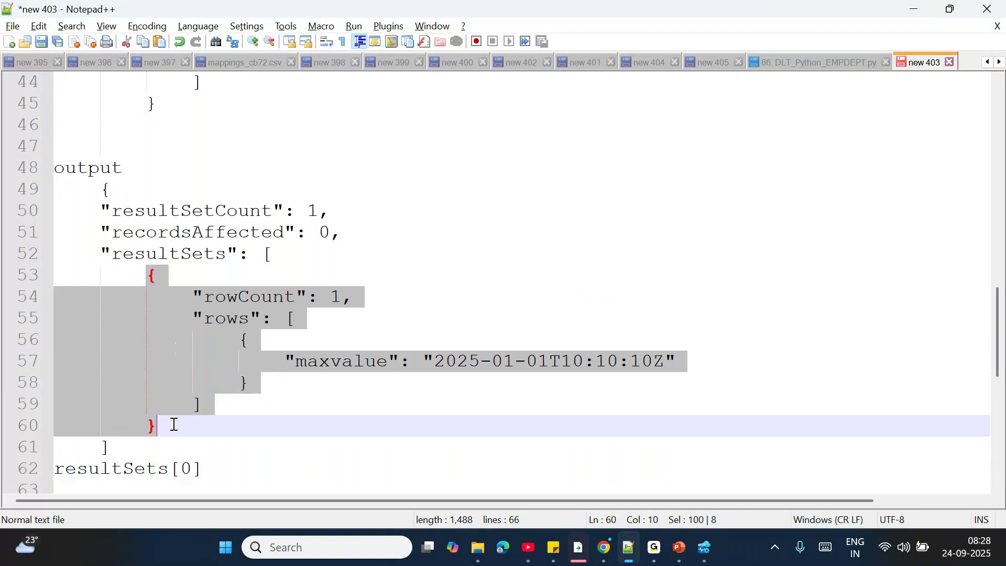
pyautogui.doubleClick(225, 320)
pyautogui.click(213, 475)
pyautogui.write('.rows')
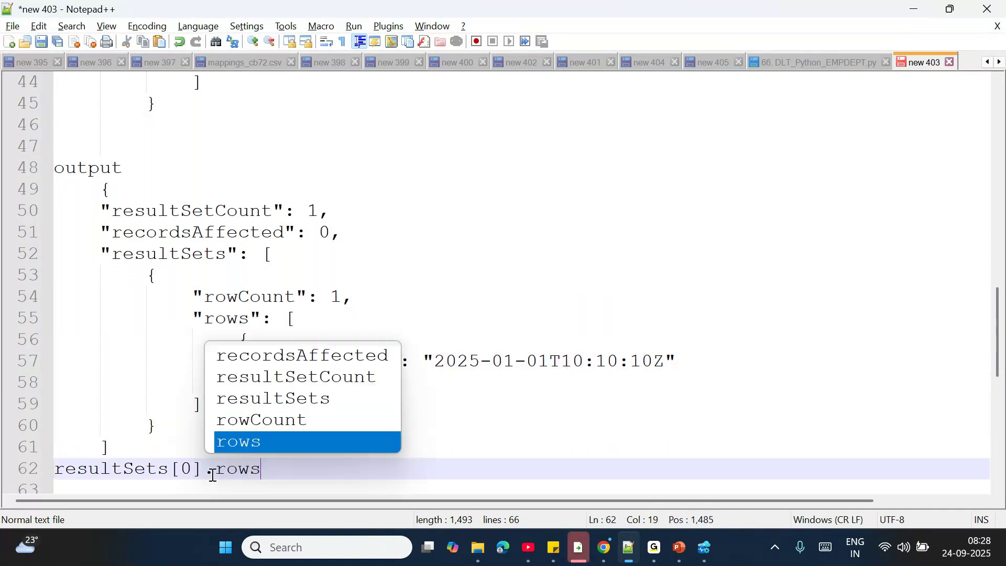
pyautogui.click(414, 485)
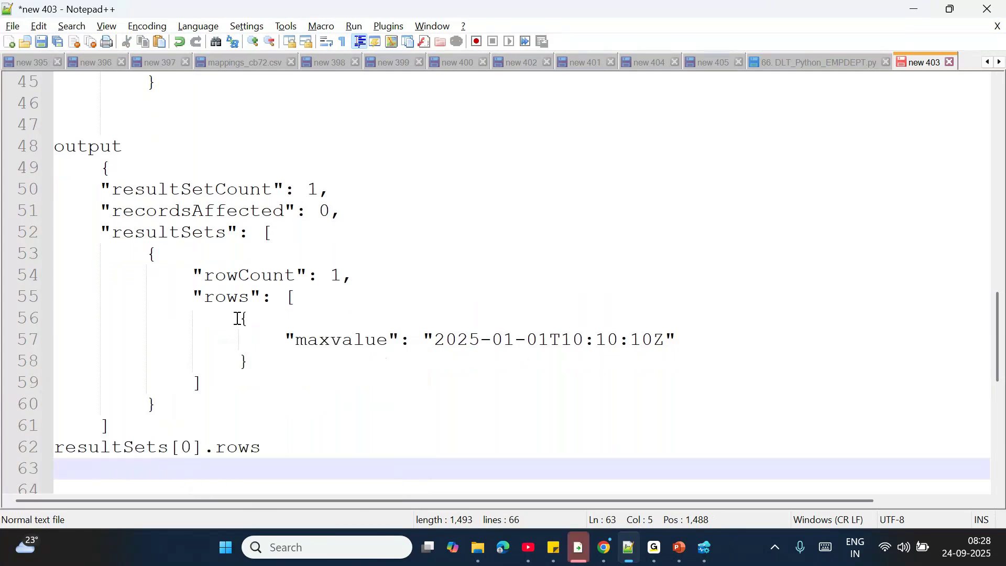
pyautogui.moveTo(236, 314); pyautogui.dragTo(224, 384)
pyautogui.click(283, 446)
pyautogui.write('[0]')
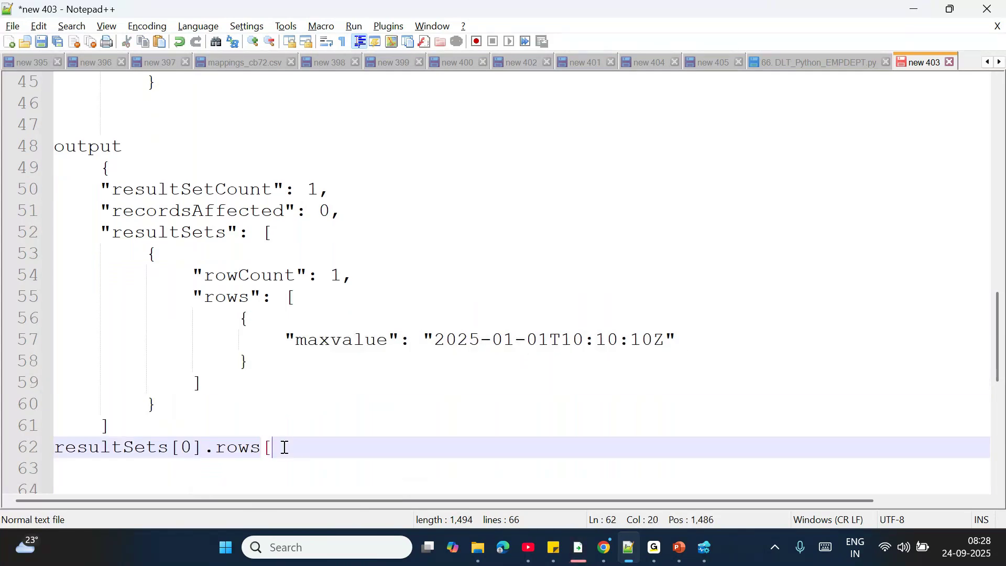
pyautogui.write('.')
# - Complete the path as resultSets[0].rows[0].maxvalue, copy it, and clear it from the notes
pyautogui.moveTo(240, 322); pyautogui.dragTo(276, 353)
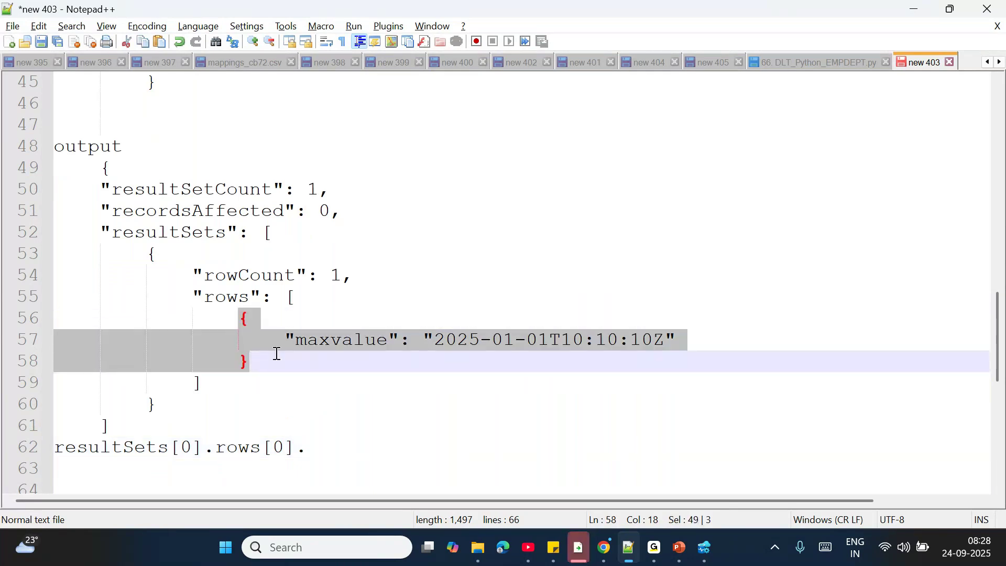
pyautogui.click(339, 345)
pyautogui.doubleClick(339, 345)
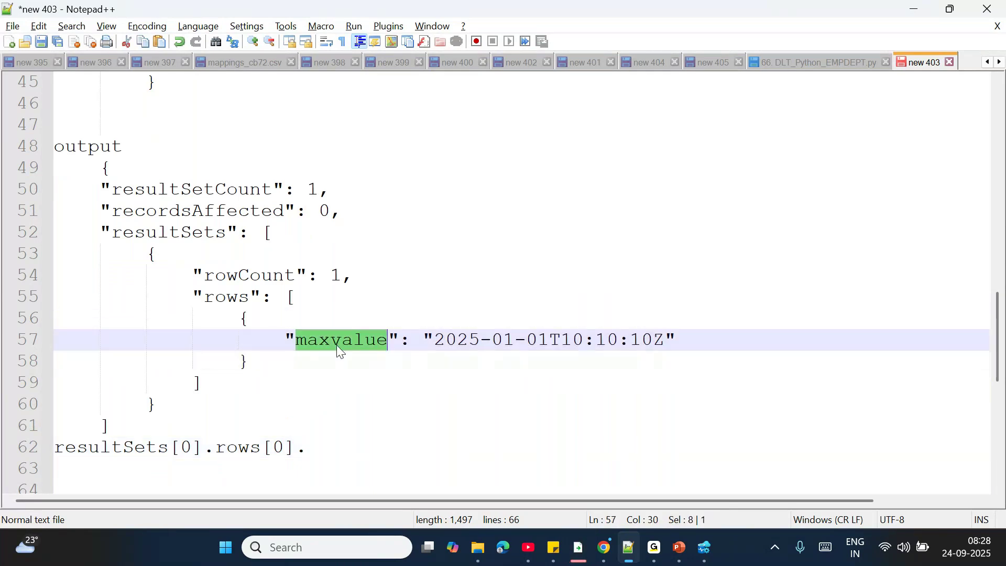
pyautogui.click(313, 449)
pyautogui.write('maxvalue')
pyautogui.hotkey('shift', 'Home')
pyautogui.hotkey('ctrl', 'c')
pyautogui.press('BackSpace')
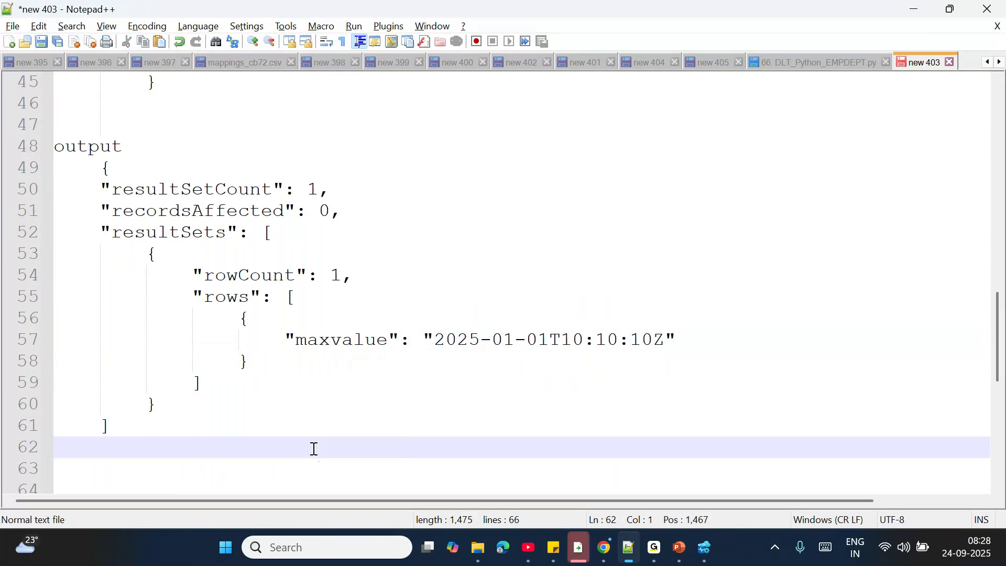
pyautogui.hotkey('alt', 'Tab')
pyautogui.hotkey('ctrl', 'v')
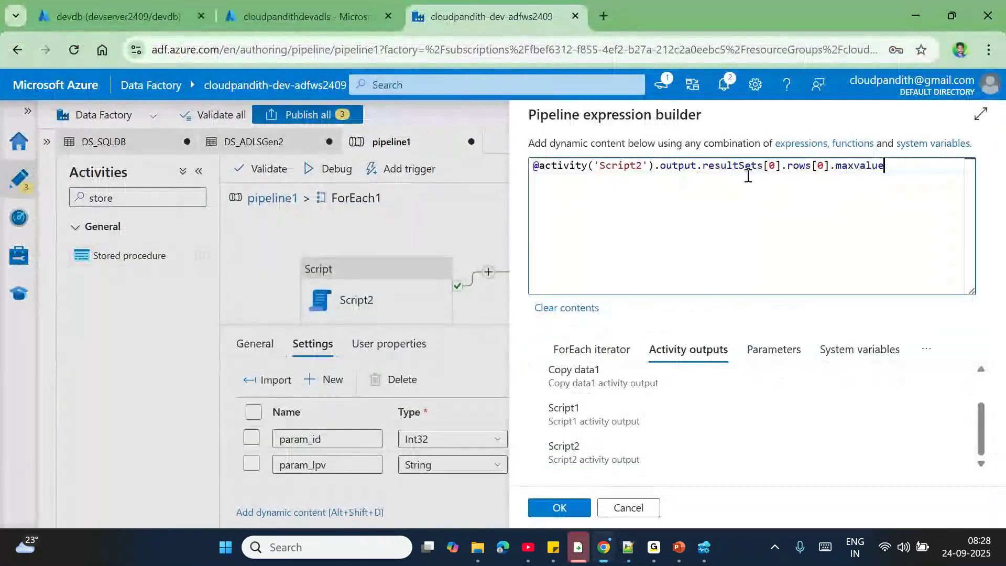
pyautogui.click(565, 512)
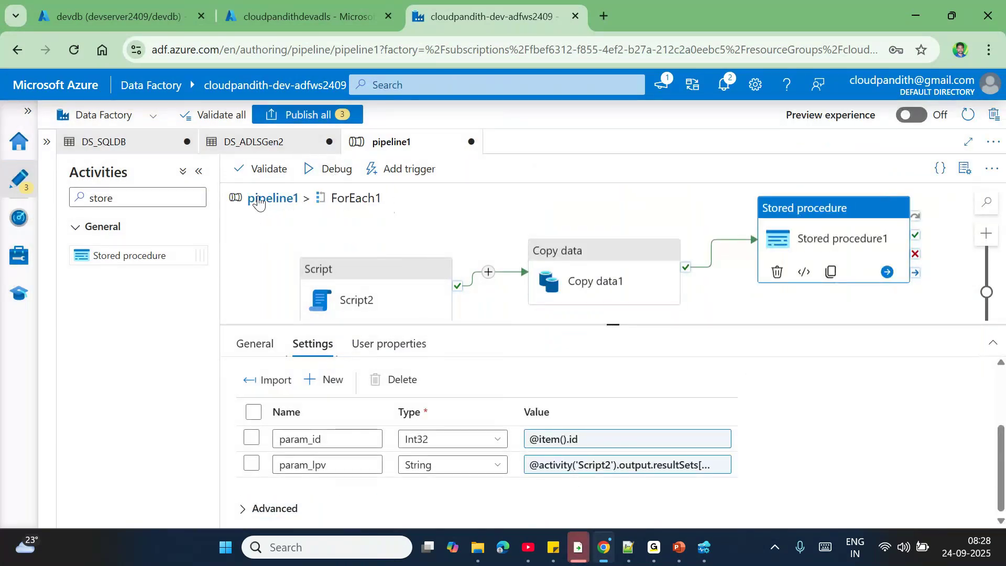
# - Reopen ForEach1 from pipeline1 and review the settings of Script2, Copy data1 and Stored procedure1
pyautogui.click(259, 203)
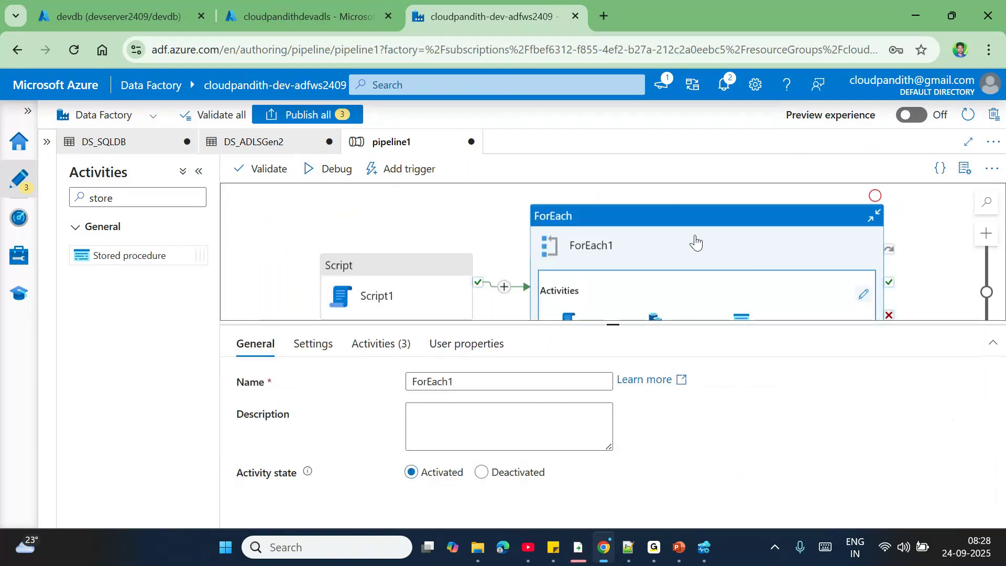
pyautogui.click(863, 294)
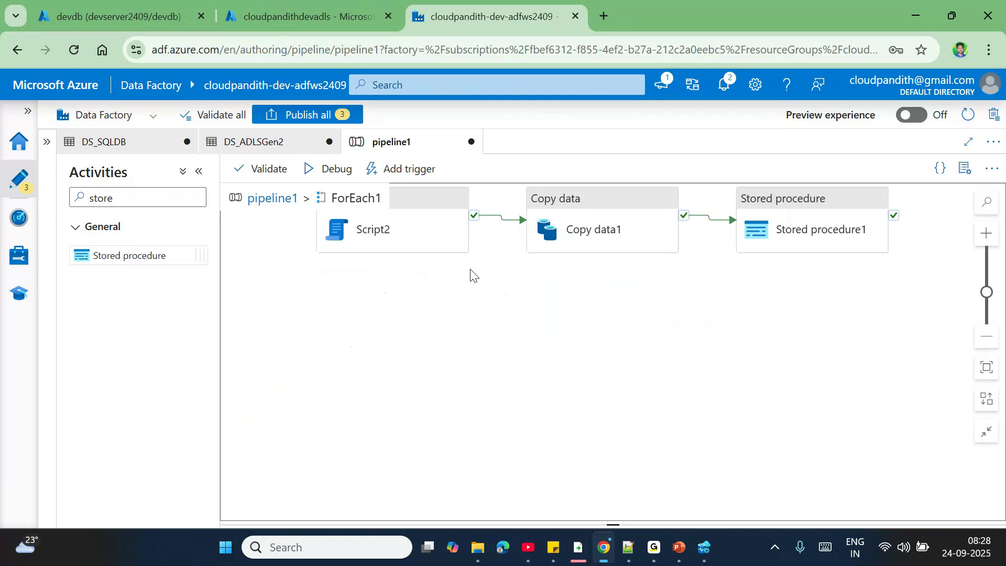
pyautogui.click(372, 241)
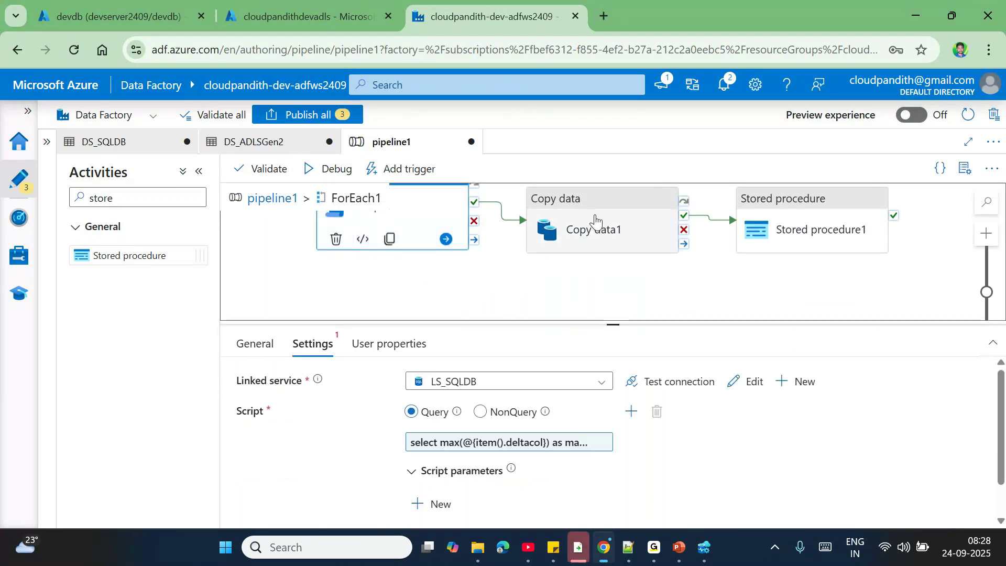
pyautogui.click(595, 222)
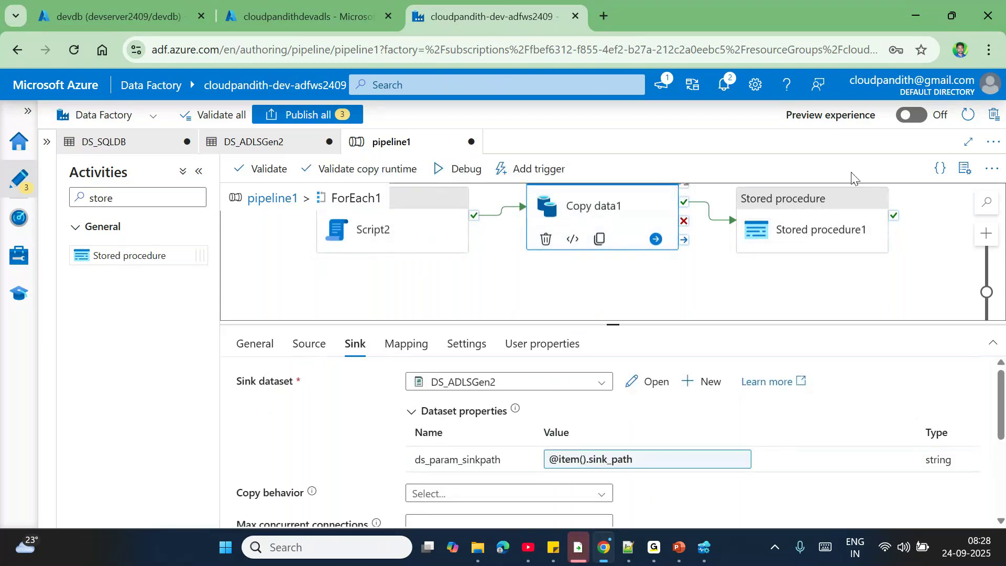
pyautogui.click(784, 231)
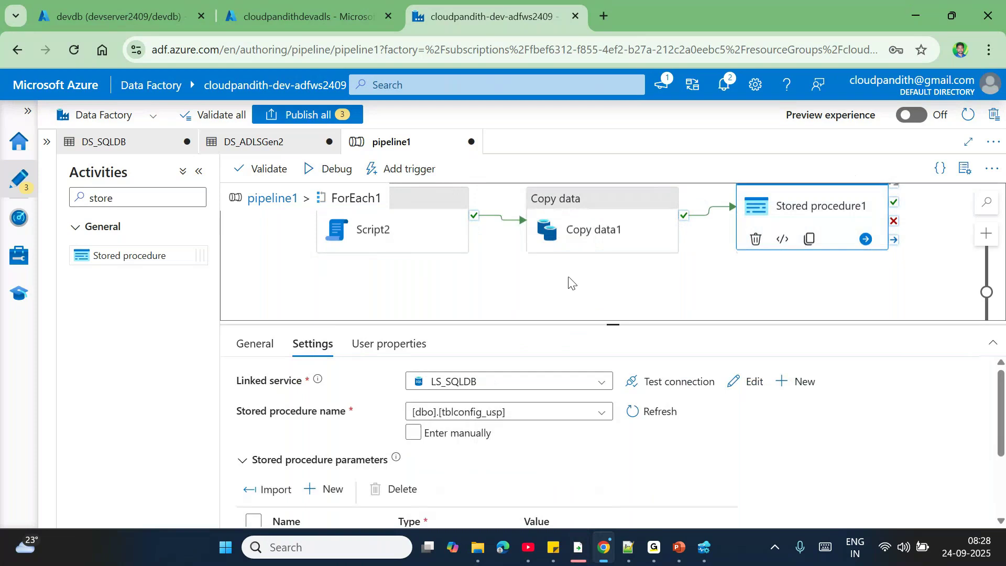
# - Start a debug run of the pipeline, return to the pipeline1 level and enlarge the run output area
pyautogui.click(321, 179)
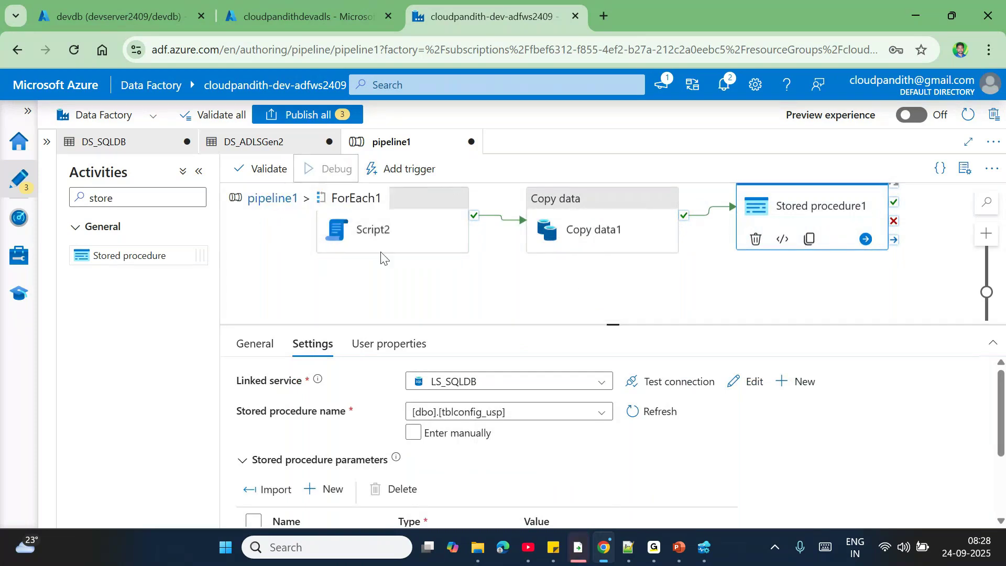
pyautogui.click(274, 201)
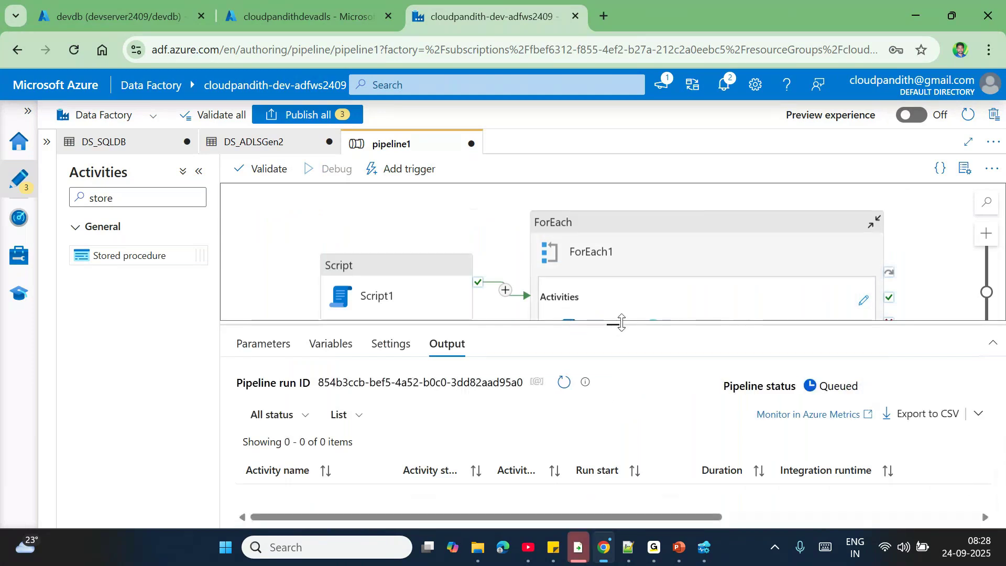
pyautogui.moveTo(621, 322); pyautogui.dragTo(603, 252)
pyautogui.rightClick(603, 253)
# - Refresh the debug run's activity list repeatedly to follow the progress of Script1, ForEach1 and Script2
pyautogui.click(563, 320)
pyautogui.click(564, 312)
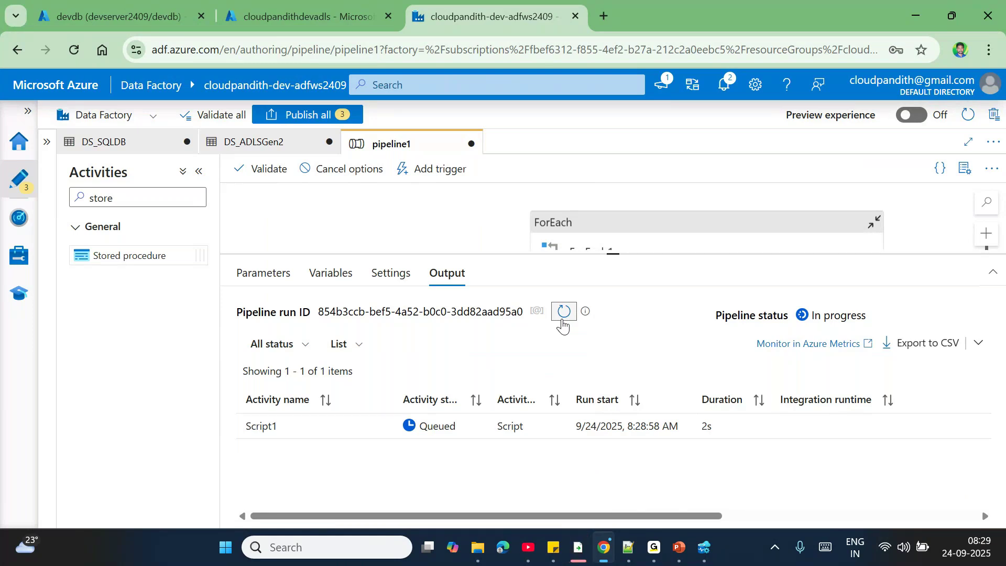
pyautogui.click(563, 312)
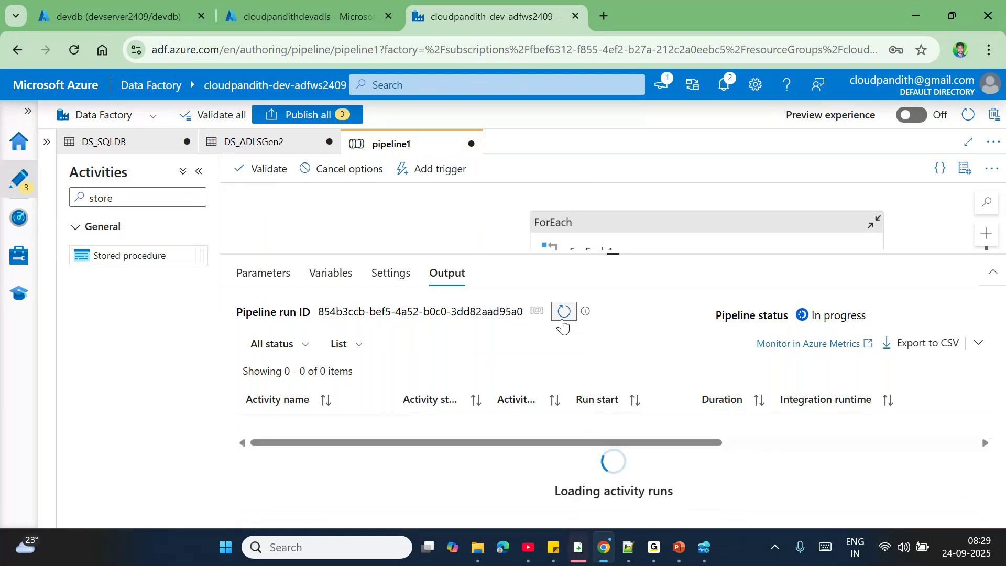
pyautogui.click(563, 312)
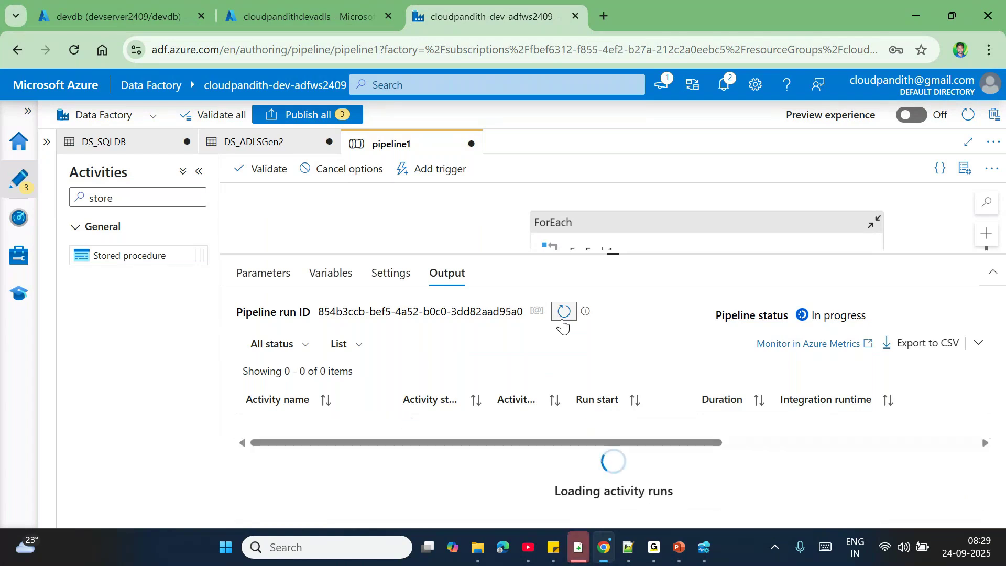
pyautogui.click(563, 312)
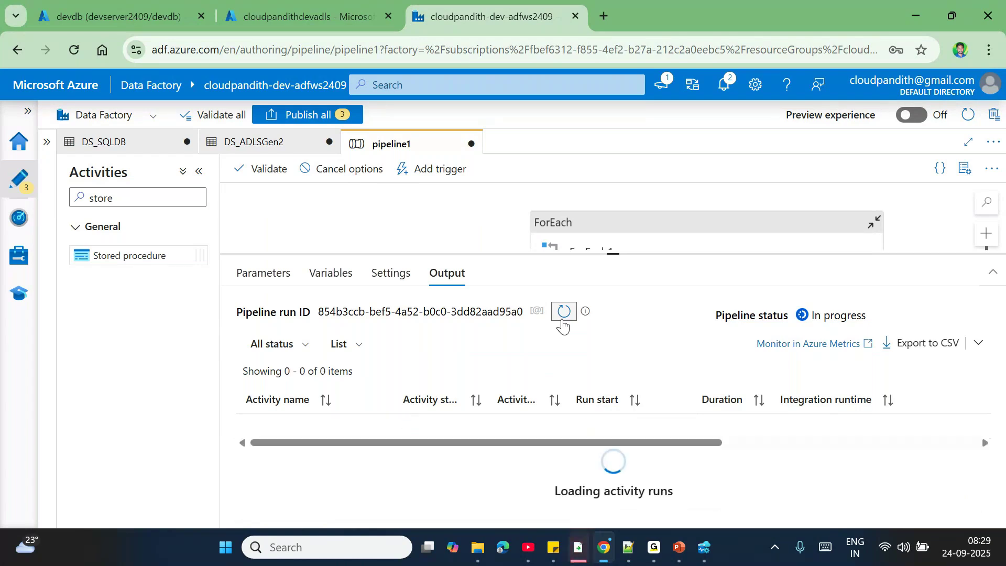
pyautogui.click(562, 320)
pyautogui.click(563, 313)
pyautogui.click(563, 321)
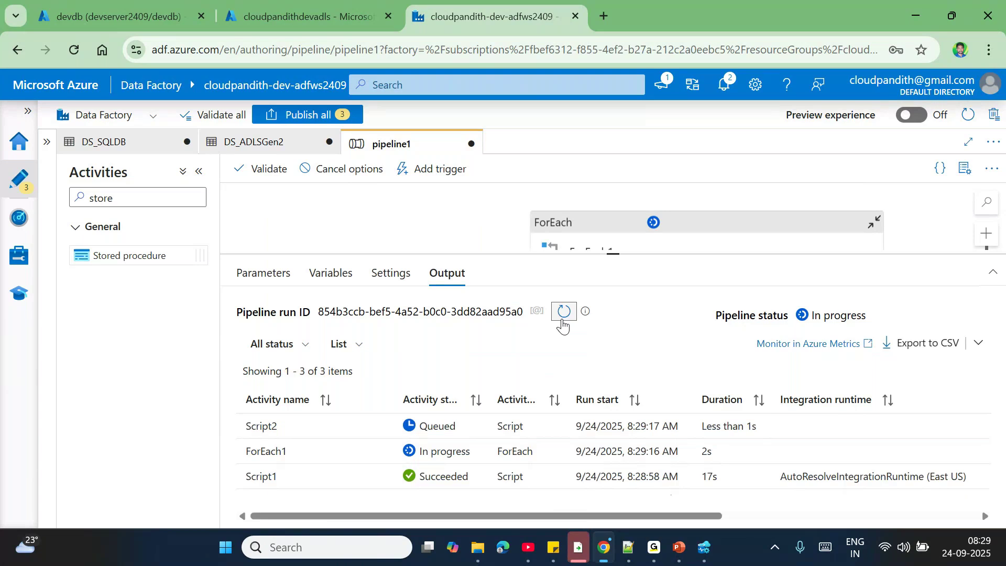
pyautogui.click(562, 322)
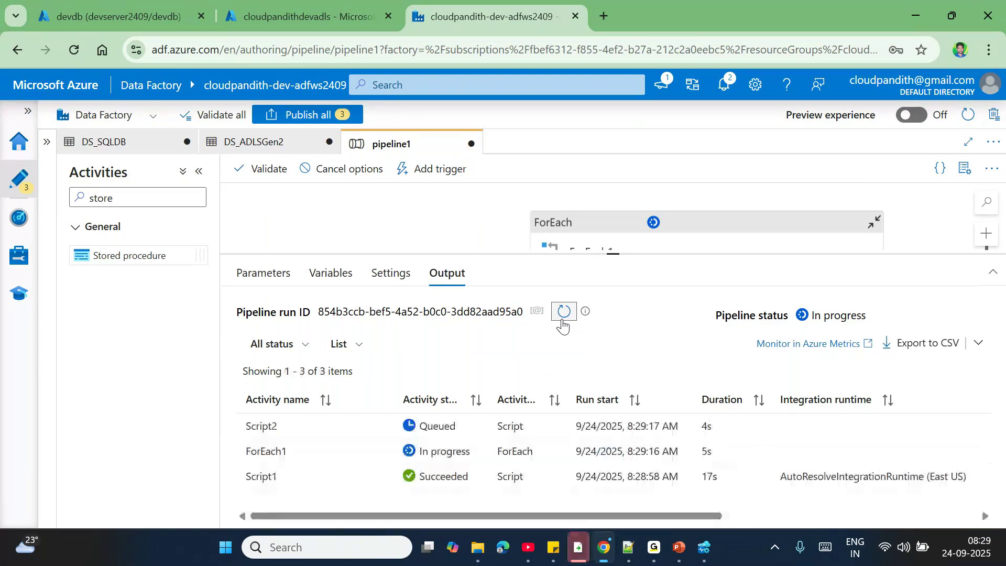
pyautogui.click(562, 321)
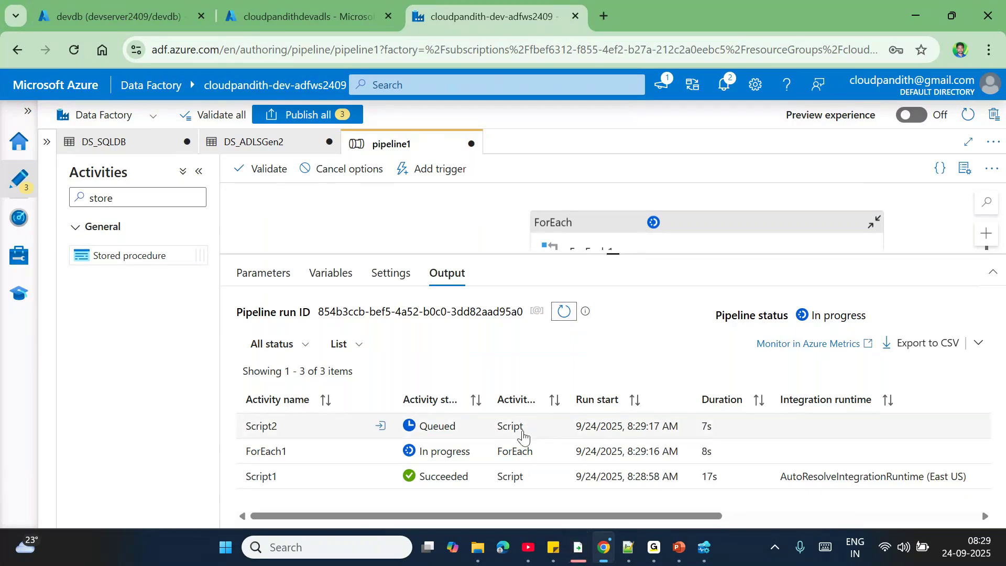
pyautogui.click(558, 313)
pyautogui.click(558, 313)
pyautogui.click(559, 312)
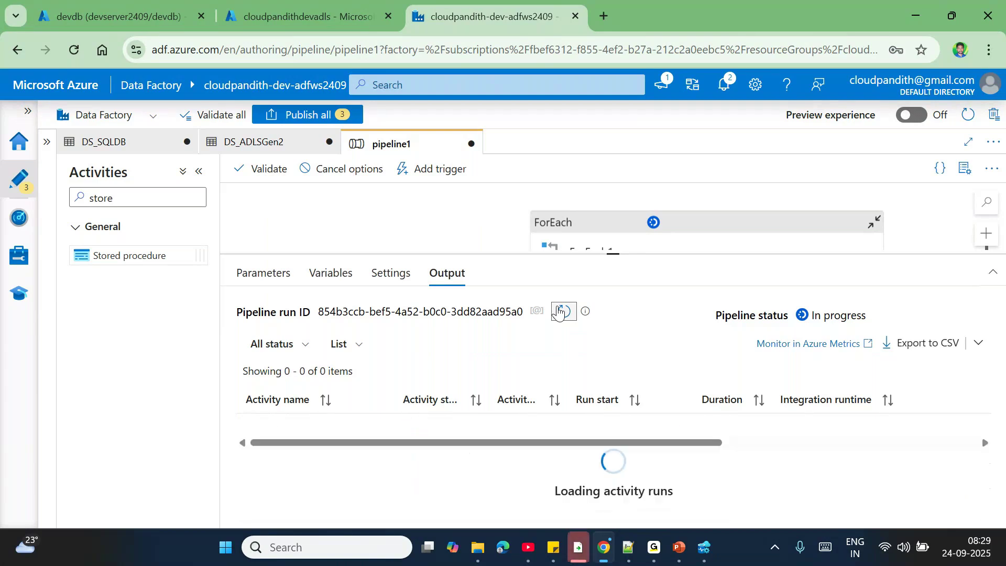
pyautogui.click(559, 312)
pyautogui.click(559, 312)
pyautogui.click(559, 312)
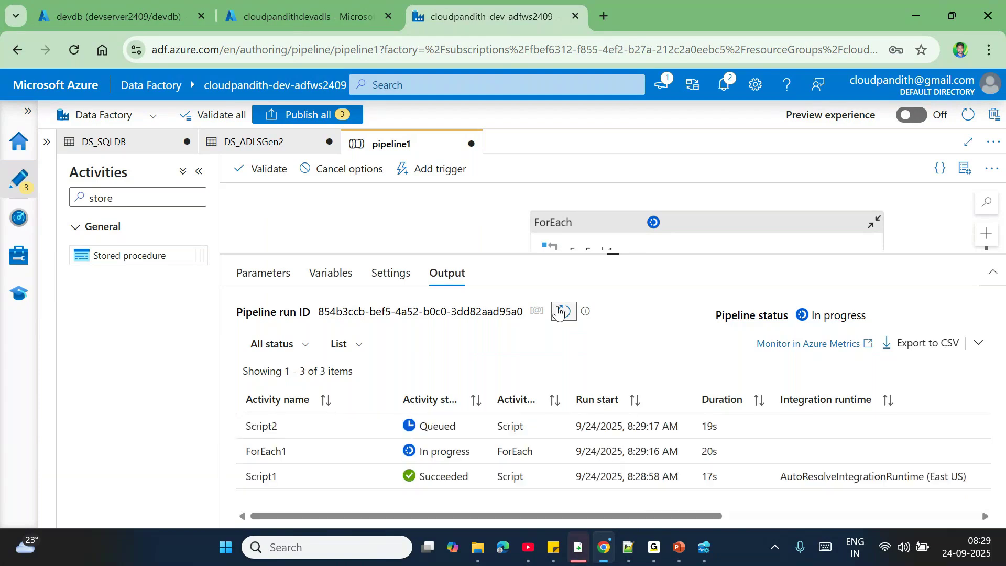
pyautogui.click(559, 312)
pyautogui.click(559, 312)
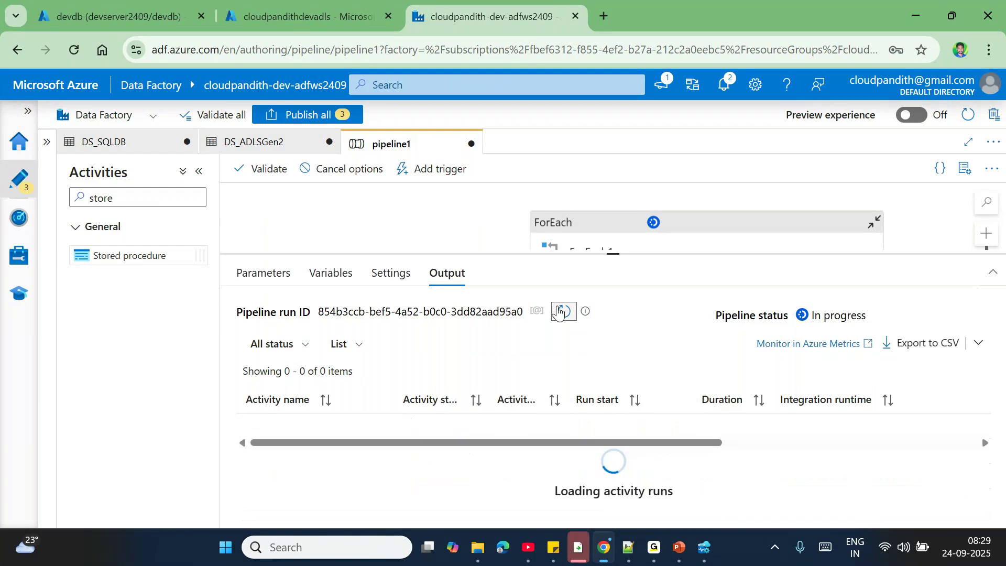
# - Inspect the input of the Script2 run to check the query it sends, and close it
pyautogui.moveTo(372, 437)
pyautogui.click(381, 428)
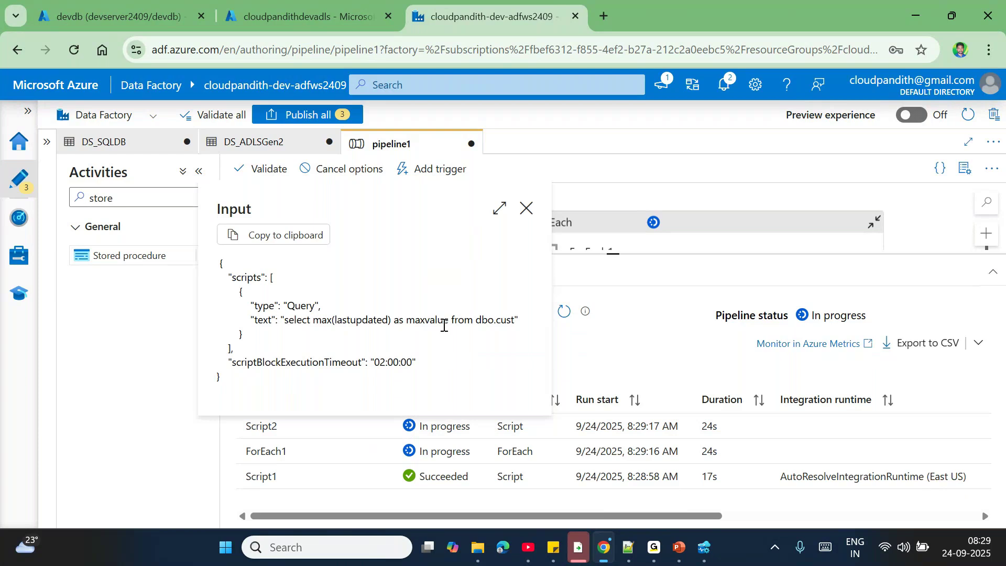
pyautogui.click(423, 451)
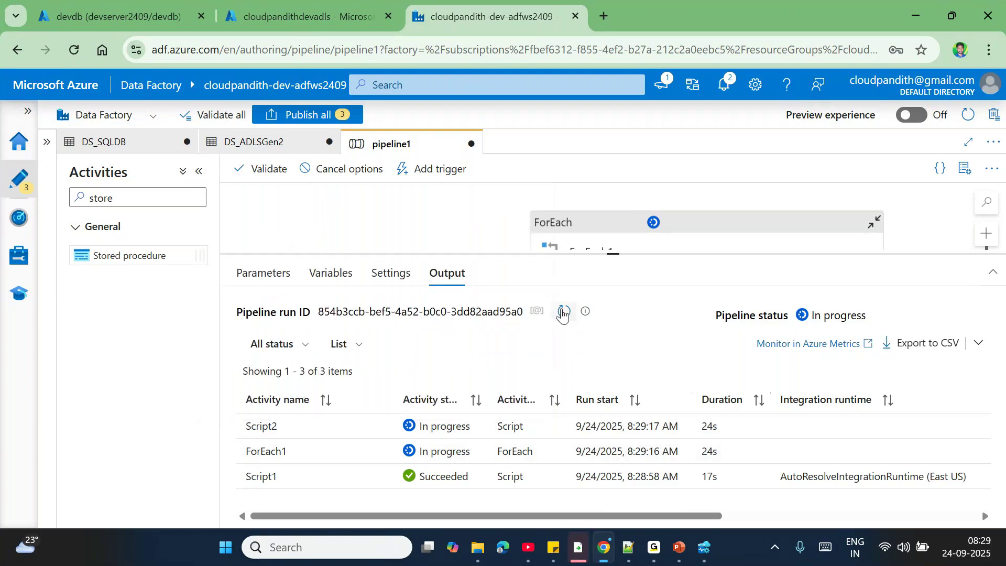
# - Refresh the run until Script2 finishes and examine the maxvalue in its output
pyautogui.click(561, 313)
pyautogui.click(561, 314)
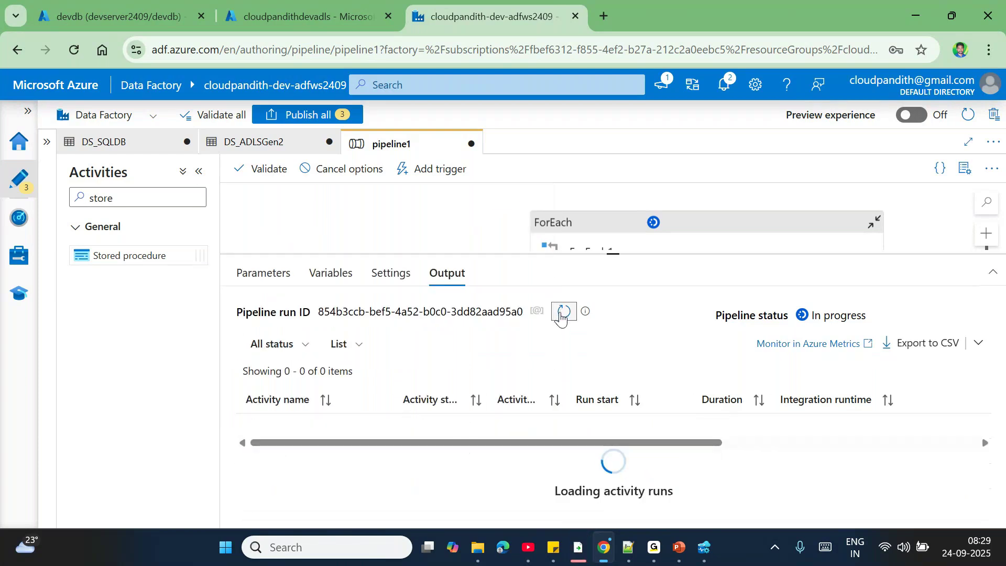
pyautogui.click(560, 315)
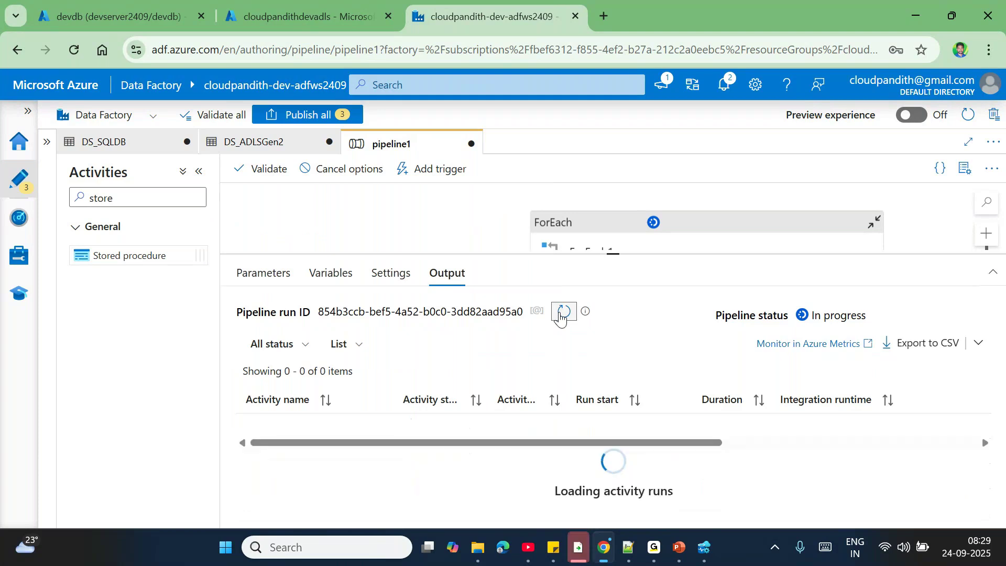
pyautogui.click(561, 315)
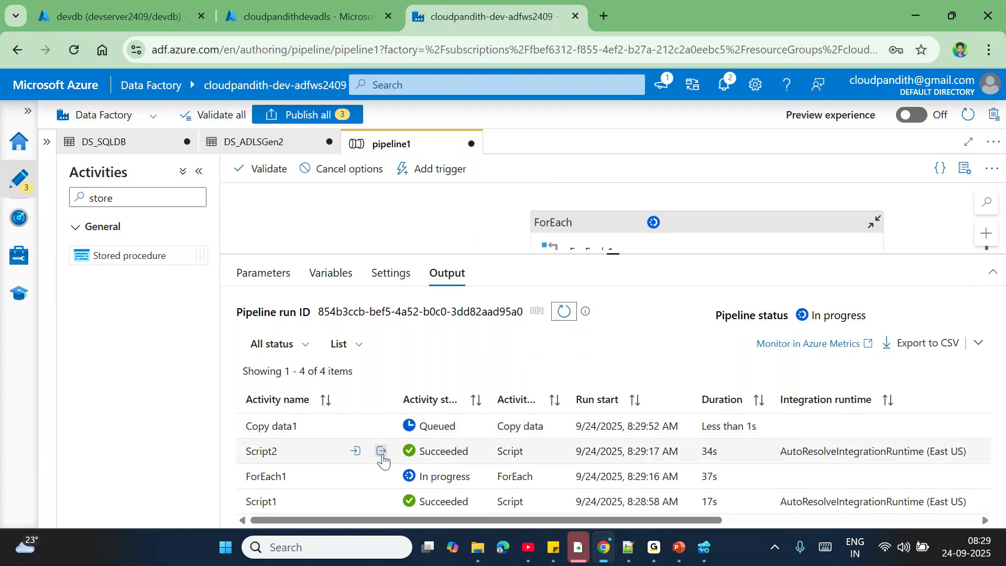
pyautogui.click(382, 454)
pyautogui.scroll(-1, 326, 354)
pyautogui.doubleClick(404, 383)
pyautogui.tripleClick(406, 379)
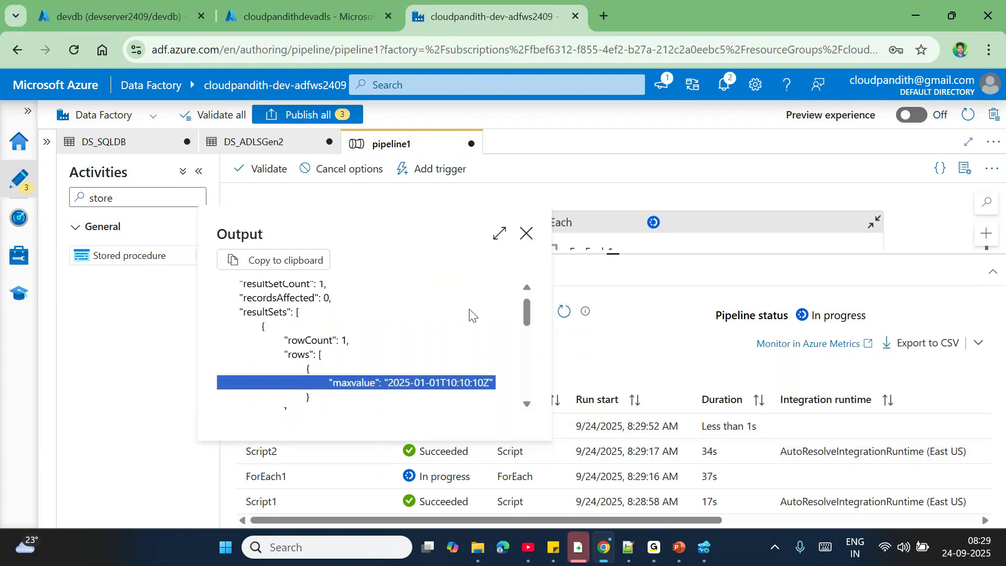
pyautogui.click(526, 234)
# - Switch to Azure Data Studio, keep the query open, run select * from tblconfig and check the lpv value of the cust row
pyautogui.click(704, 547)
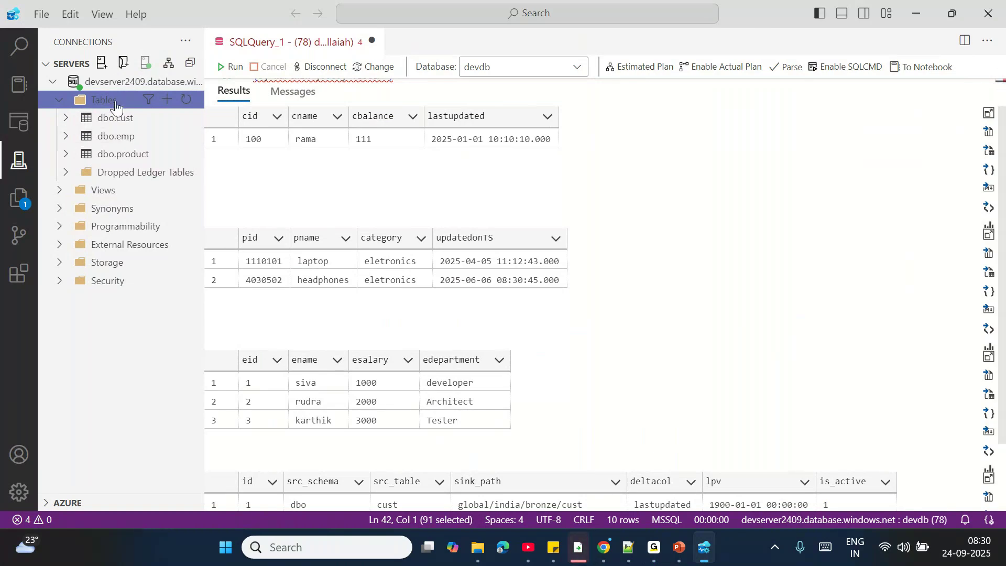
pyautogui.click(372, 42)
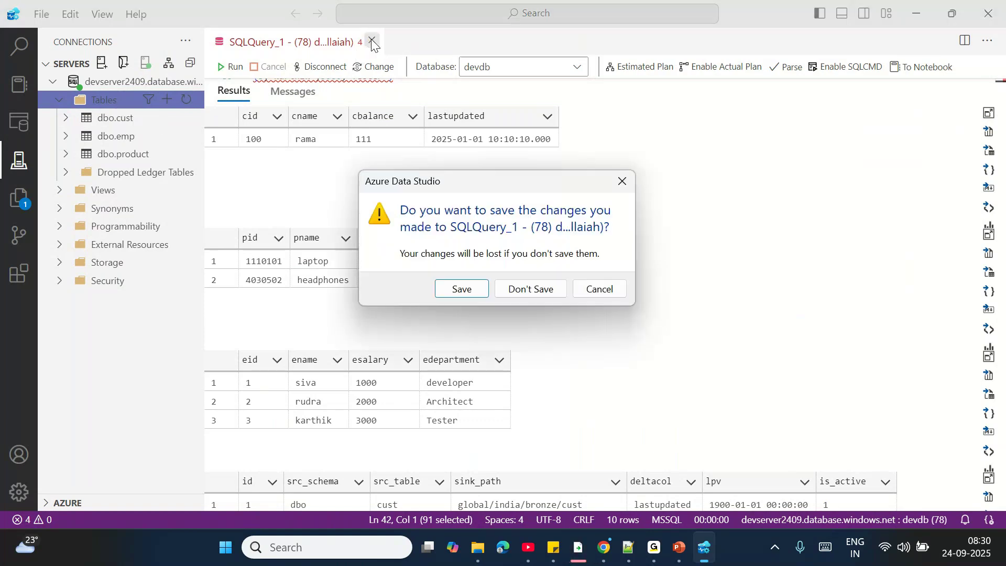
pyautogui.click(575, 290)
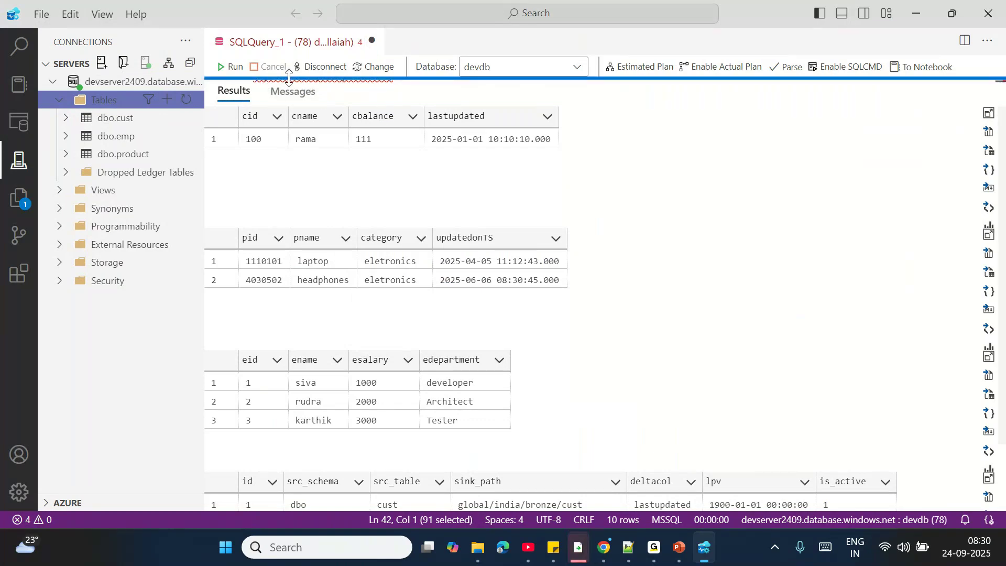
pyautogui.moveTo(289, 77); pyautogui.dragTo(289, 283)
pyautogui.moveTo(378, 152); pyautogui.dragTo(254, 153)
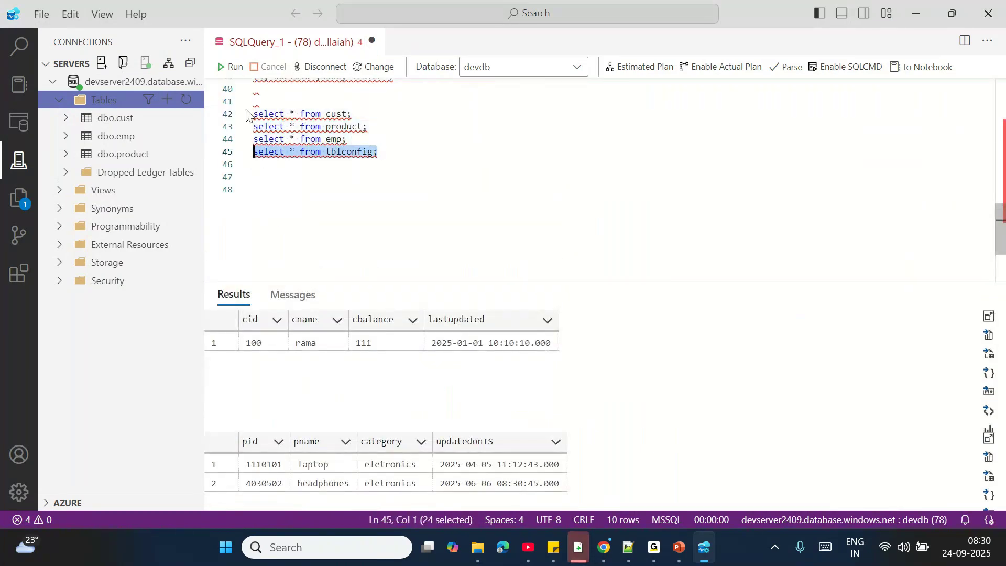
pyautogui.click(230, 66)
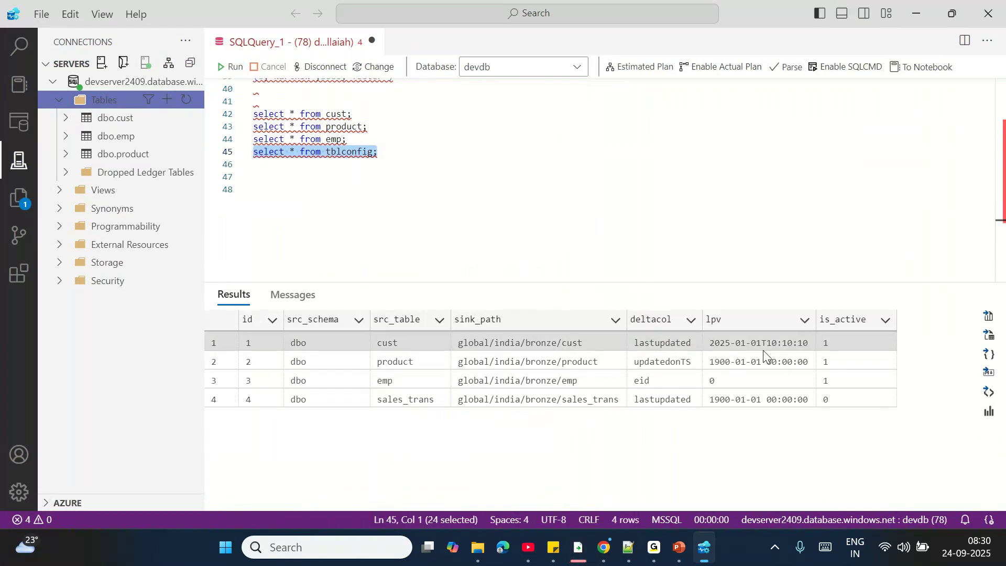
pyautogui.click(764, 348)
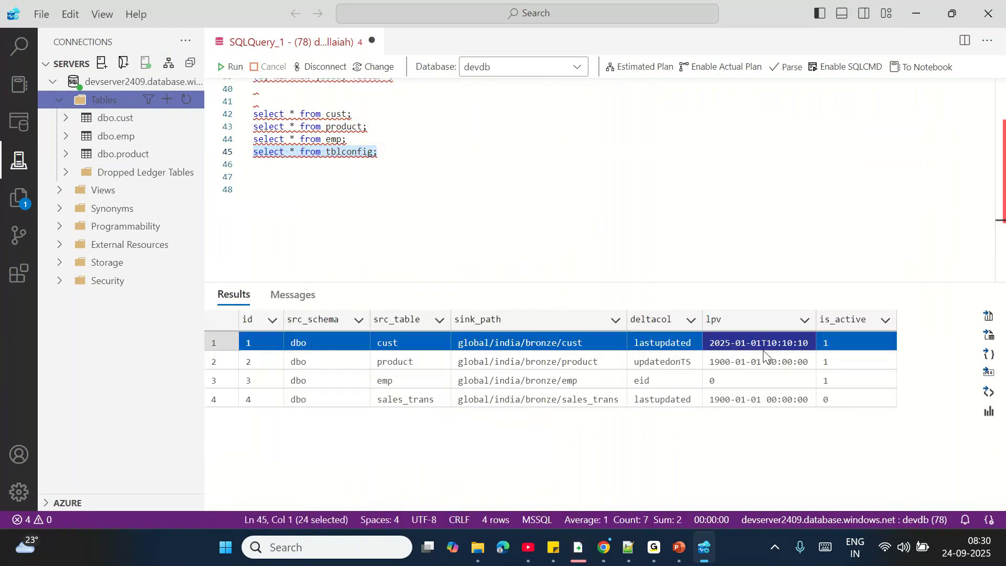
pyautogui.click(764, 349)
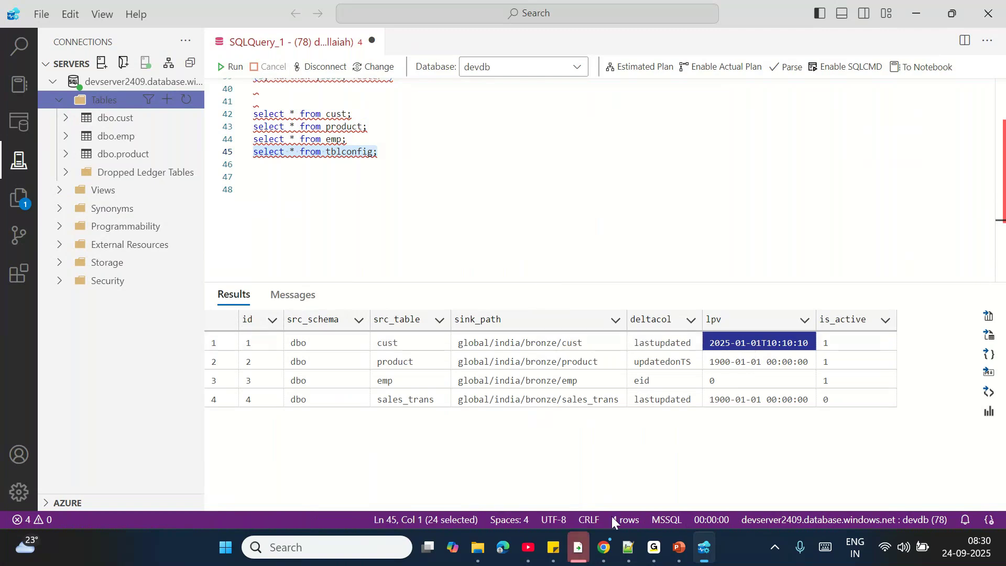
# - Return to Azure Data Factory and review the copy details of the finished Copy data1 run
pyautogui.click(604, 547)
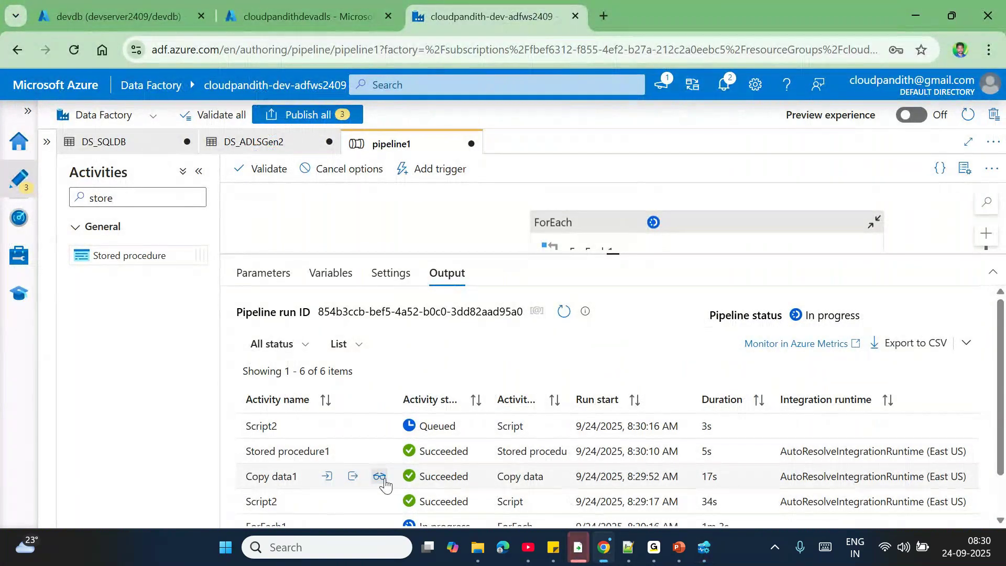
pyautogui.click(381, 478)
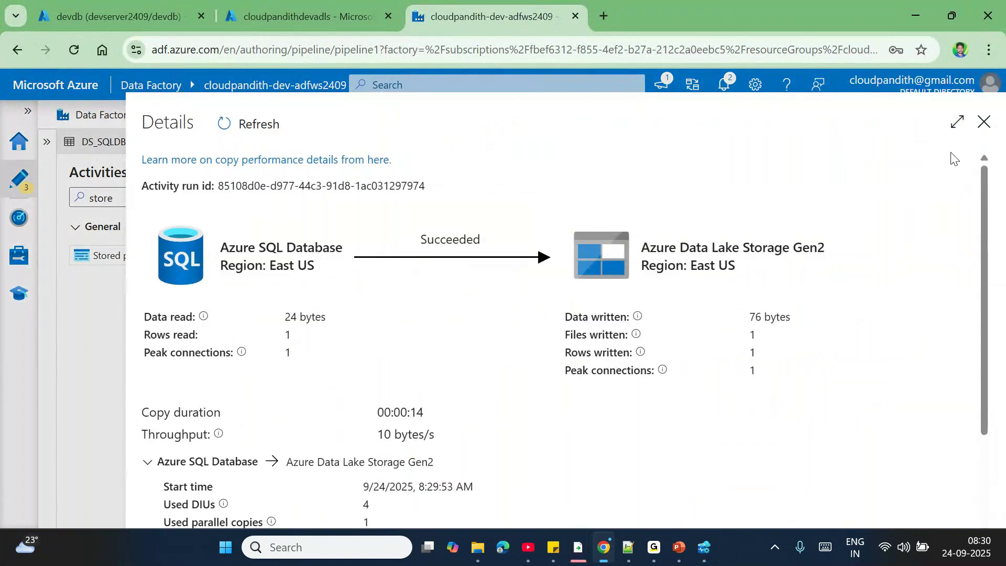
pyautogui.click(984, 121)
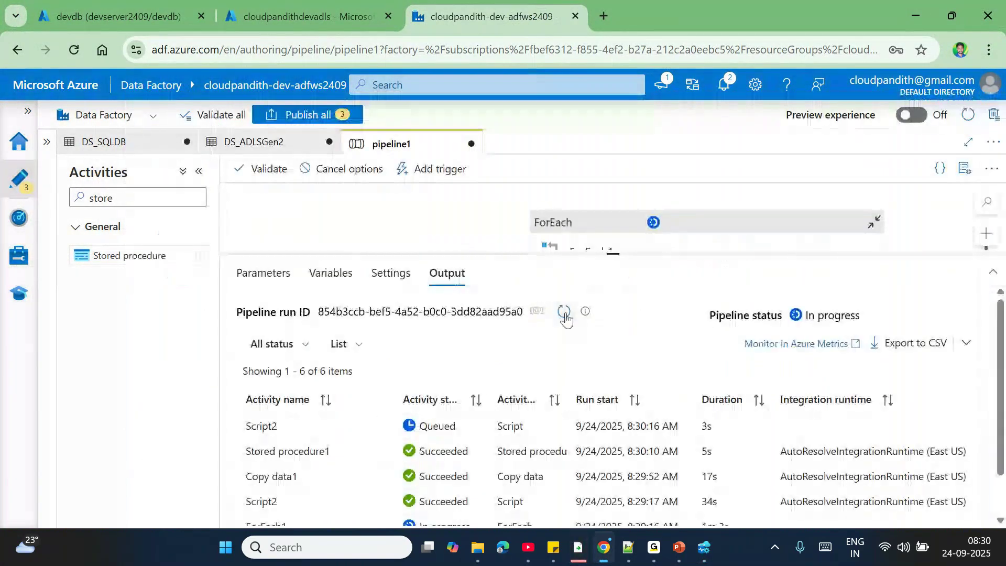
# - Refresh the run and examine the input query and output maxvalue of the latest Script2 run
pyautogui.click(565, 313)
pyautogui.click(565, 313)
pyautogui.click(566, 317)
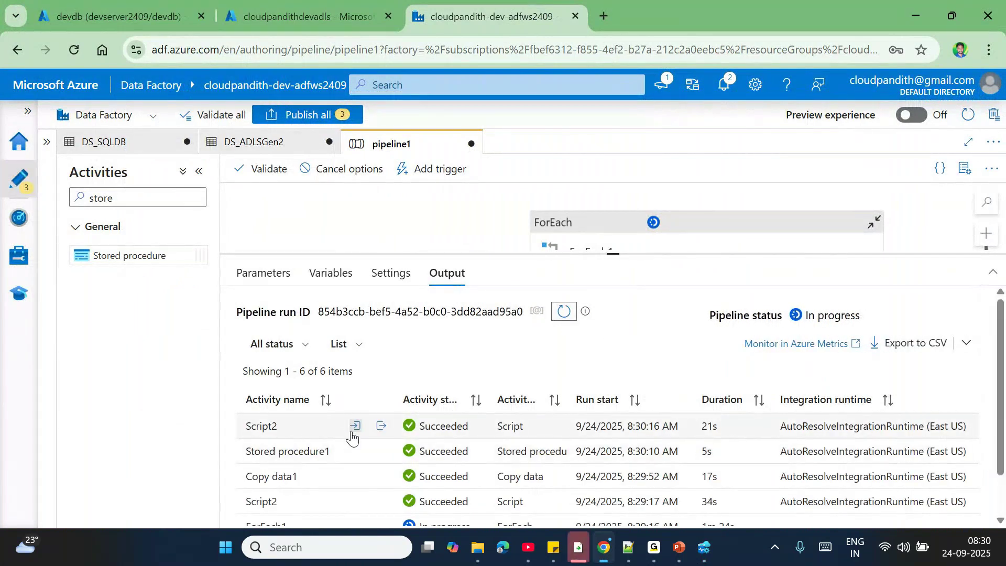
pyautogui.click(355, 426)
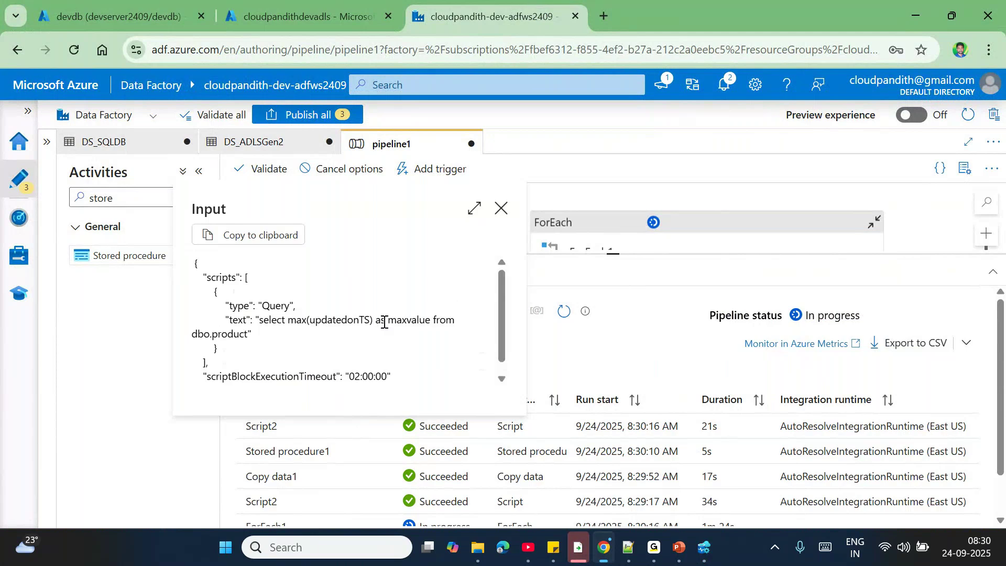
pyautogui.doubleClick(222, 330)
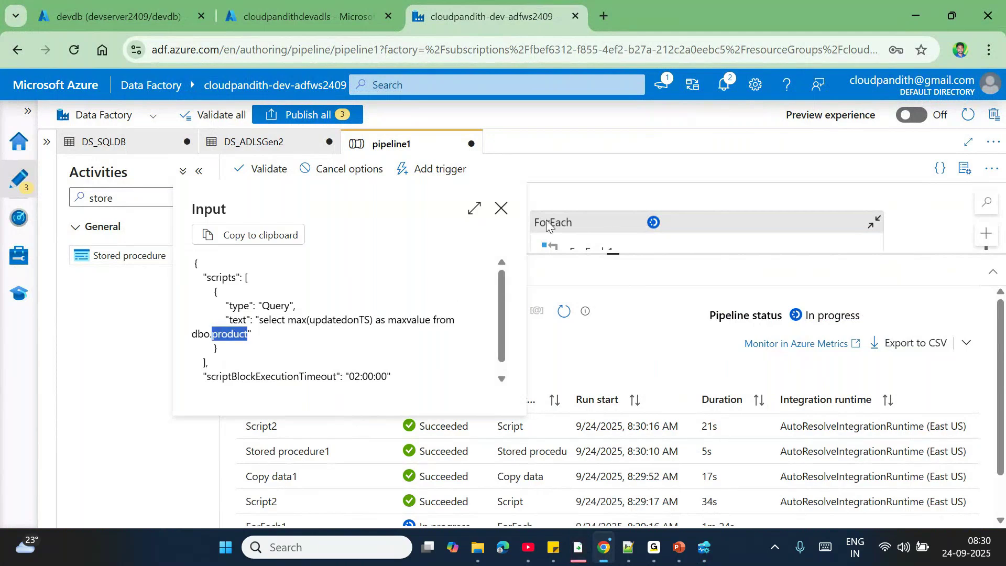
pyautogui.click(501, 208)
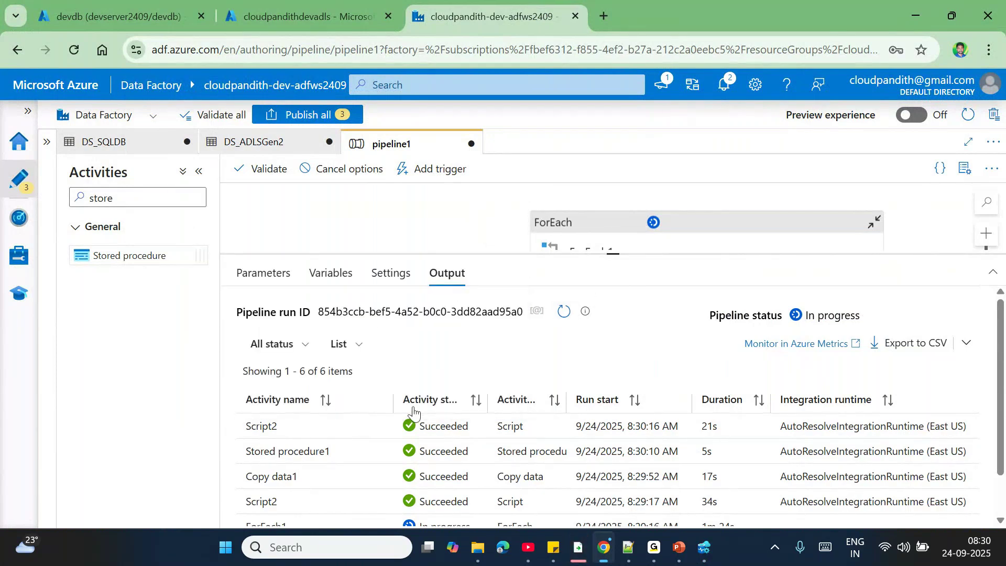
pyautogui.click(381, 426)
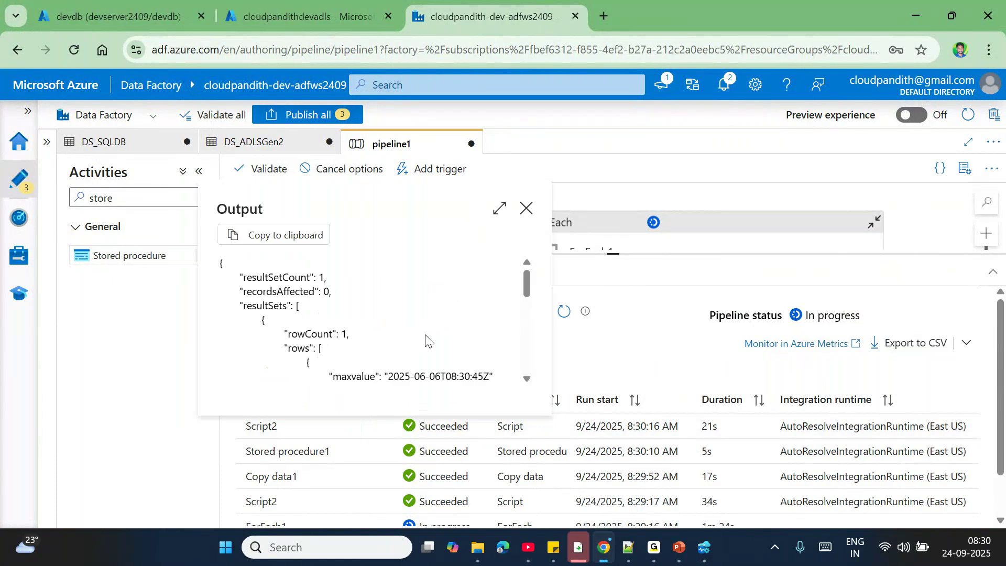
pyautogui.scroll(-1, 425, 335)
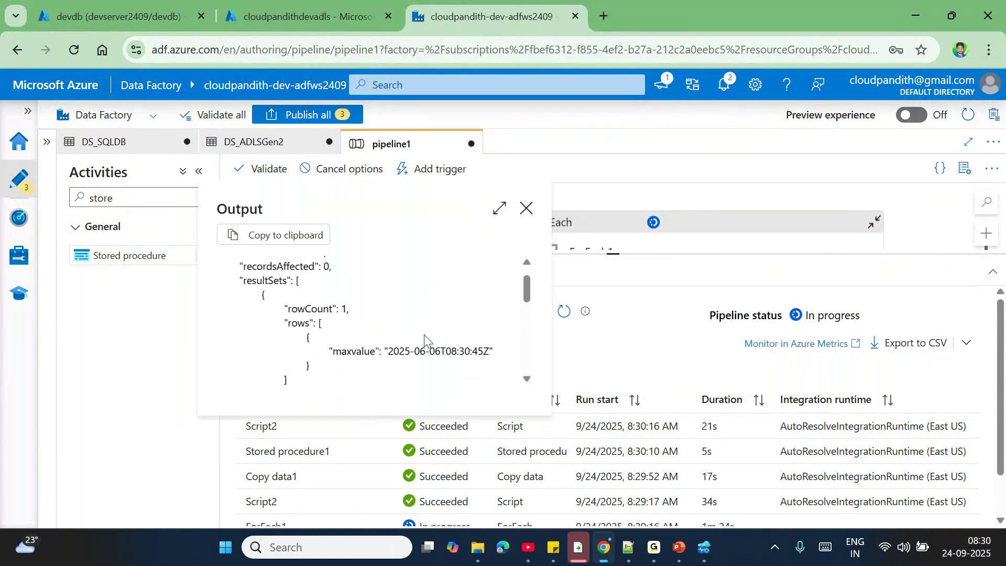
pyautogui.click(526, 208)
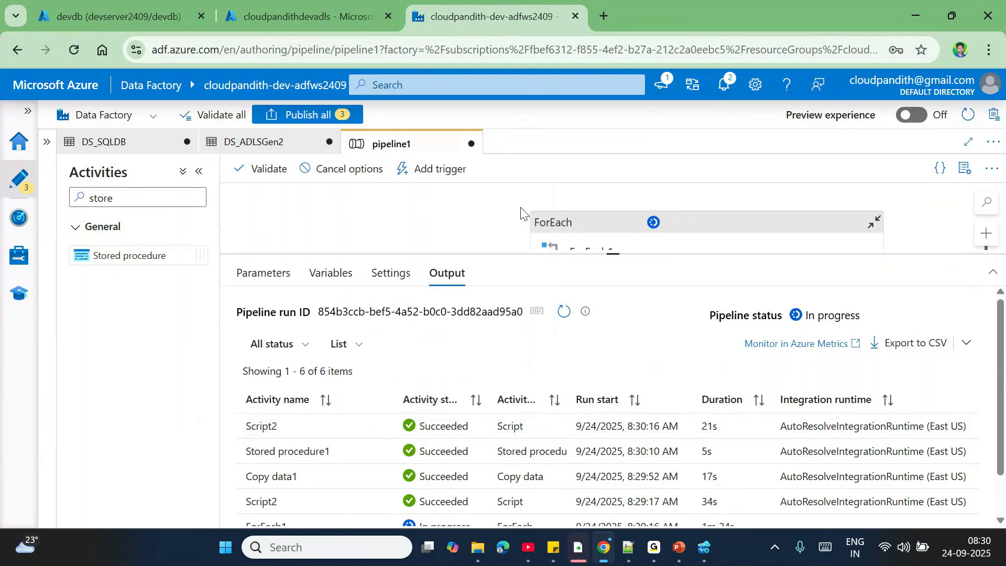
# - Refresh the run and review the rows read and rows written in the copy details of the second Copy data1 run
pyautogui.click(563, 317)
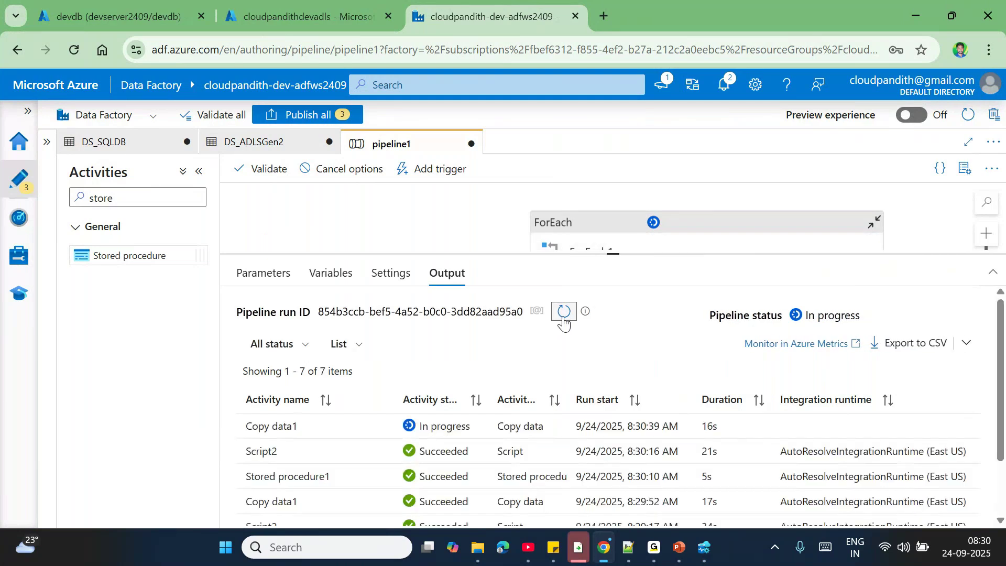
pyautogui.click(563, 315)
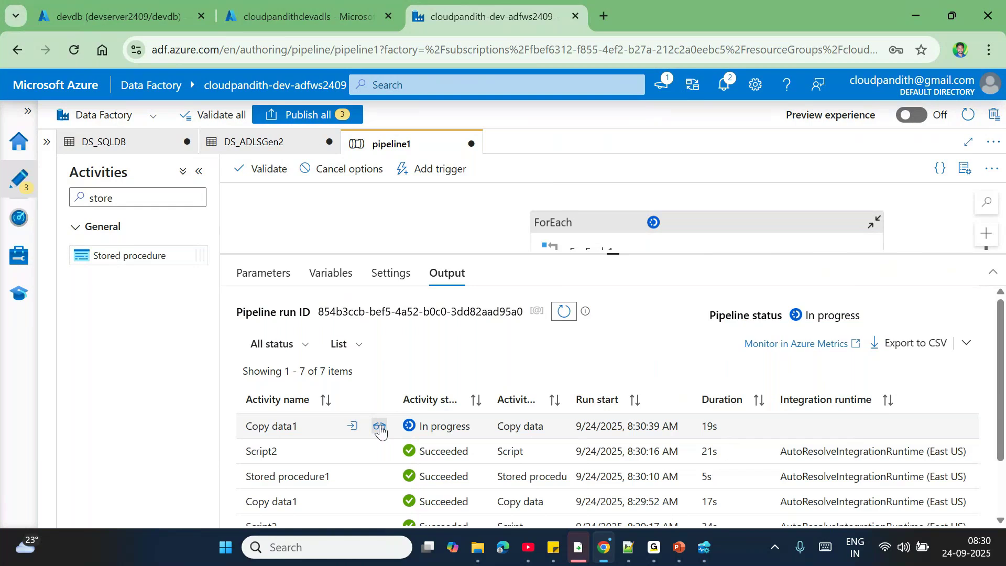
pyautogui.click(380, 428)
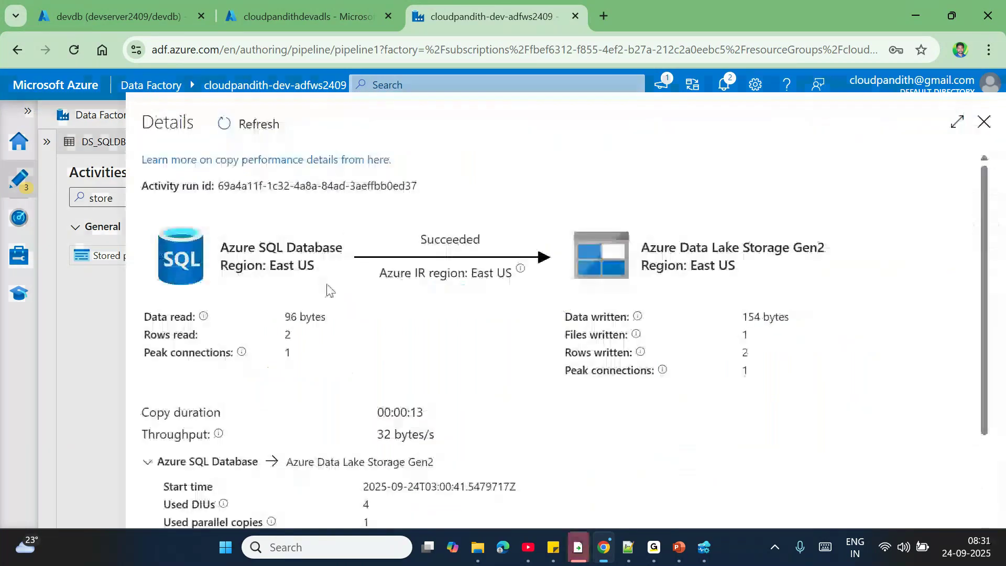
pyautogui.doubleClick(287, 336)
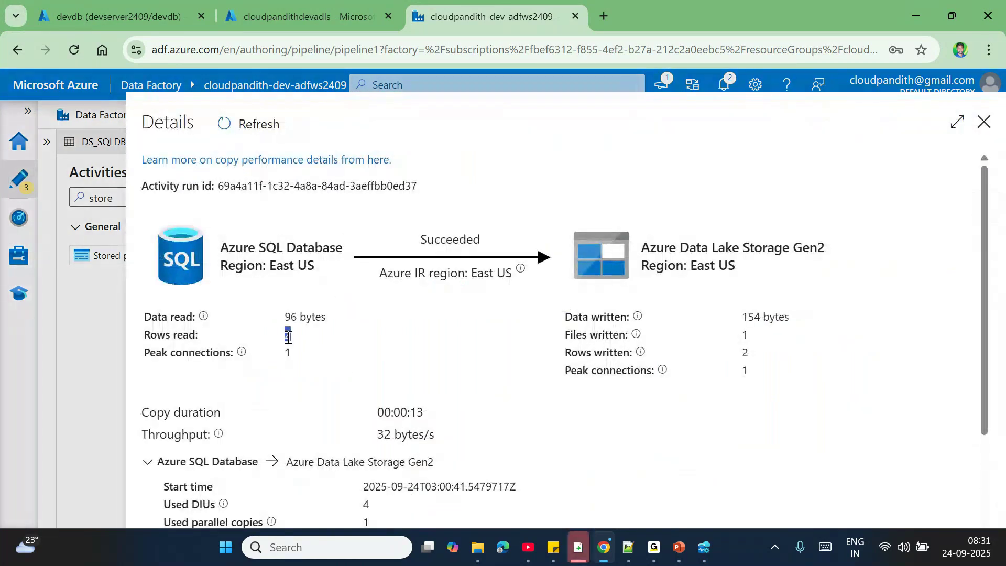
pyautogui.doubleClick(745, 353)
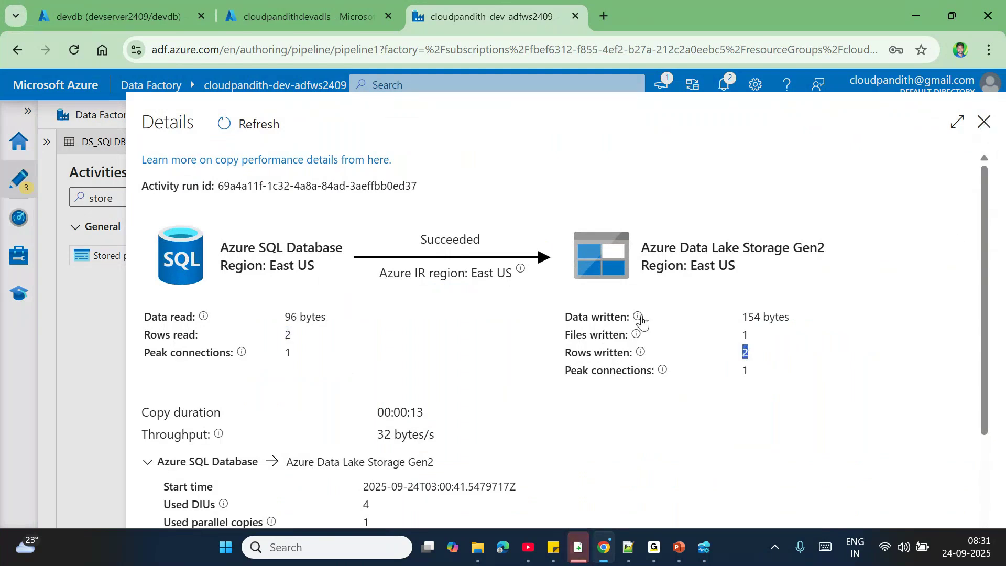
pyautogui.click(984, 121)
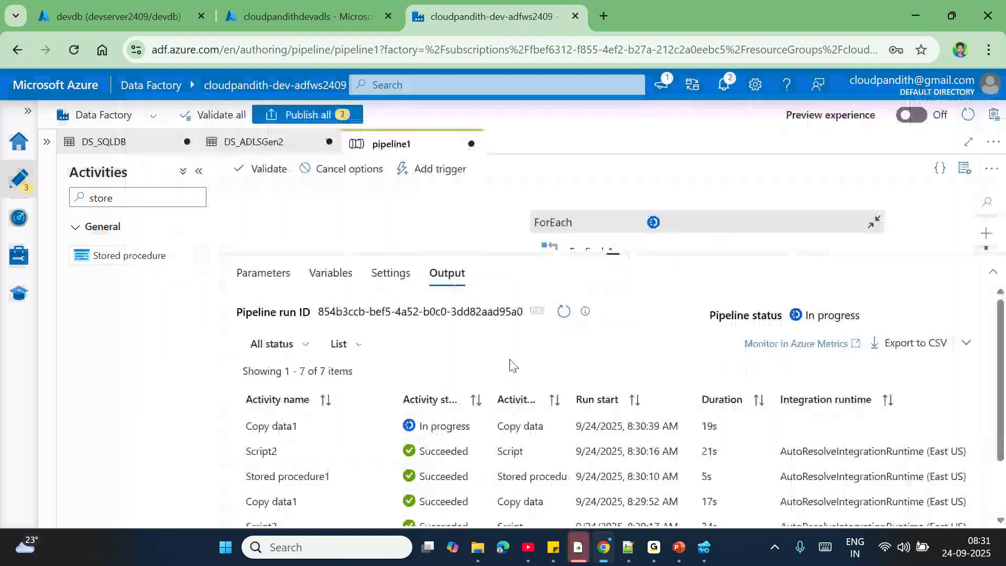
# - Refresh the run until the second Copy data1 and Stored procedure1 runs finish and review the list of activity runs
pyautogui.click(568, 315)
pyautogui.click(566, 317)
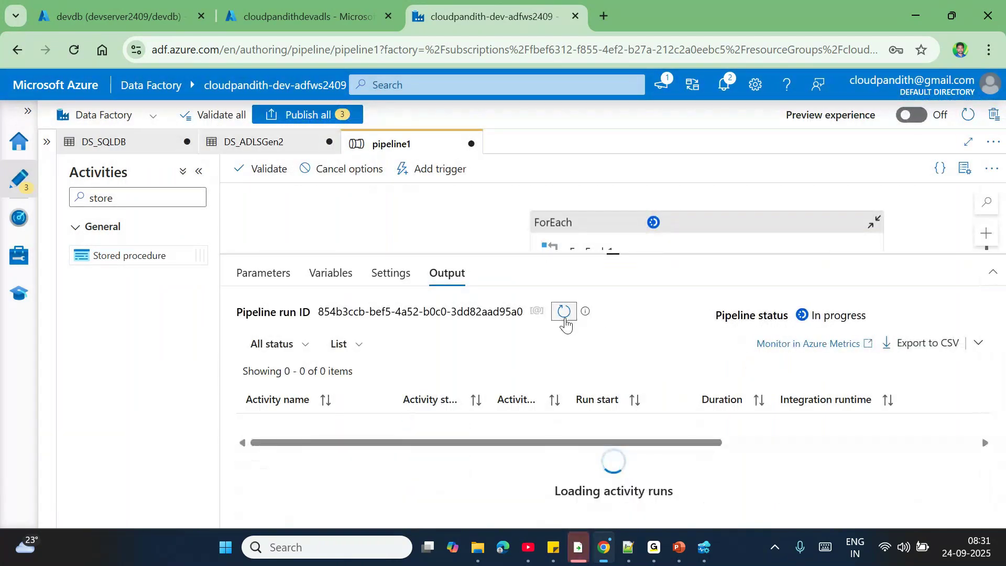
pyautogui.scroll(-1, 428, 473)
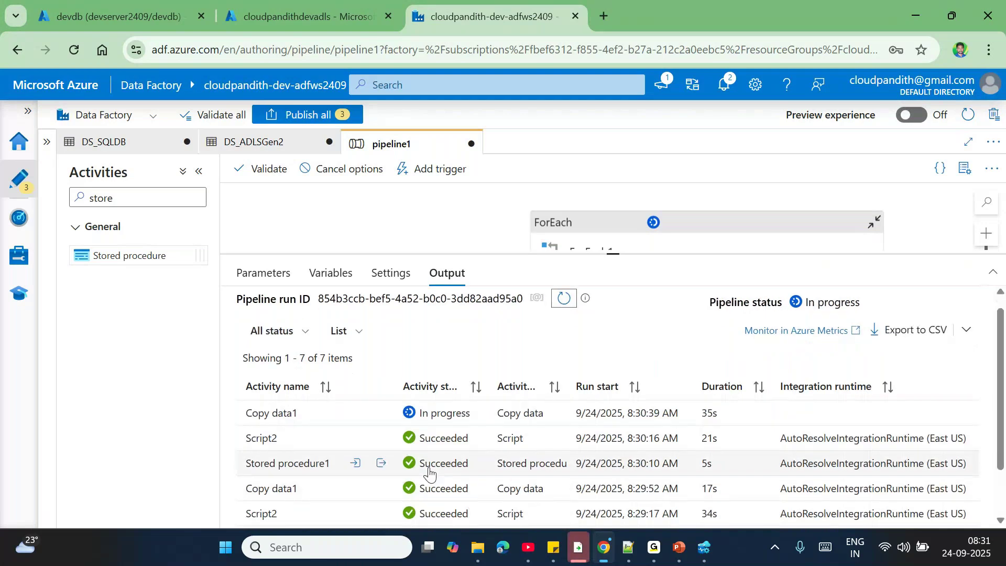
pyautogui.scroll(-1, 428, 473)
pyautogui.scroll(1, 428, 474)
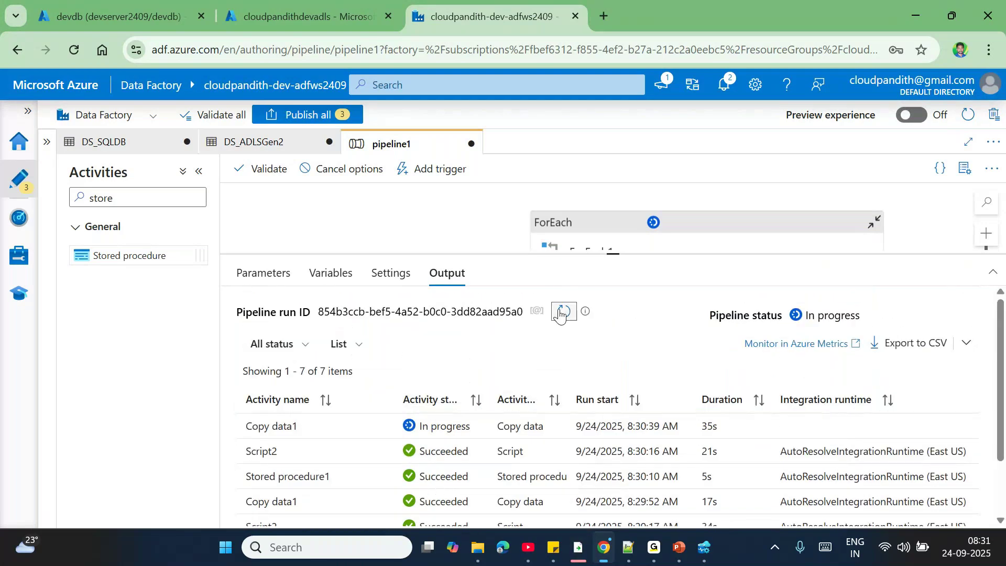
pyautogui.click(560, 313)
pyautogui.click(560, 314)
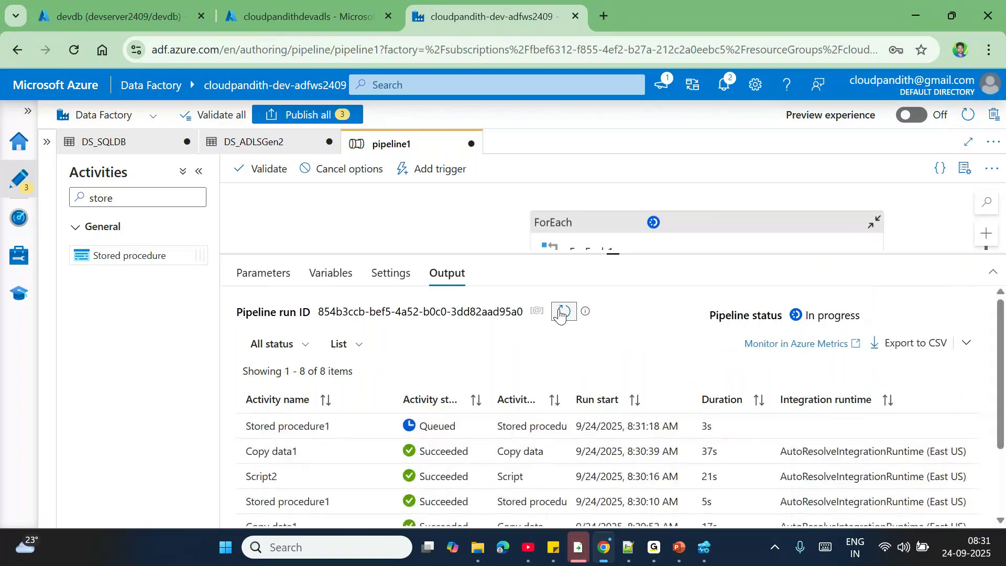
pyautogui.click(560, 313)
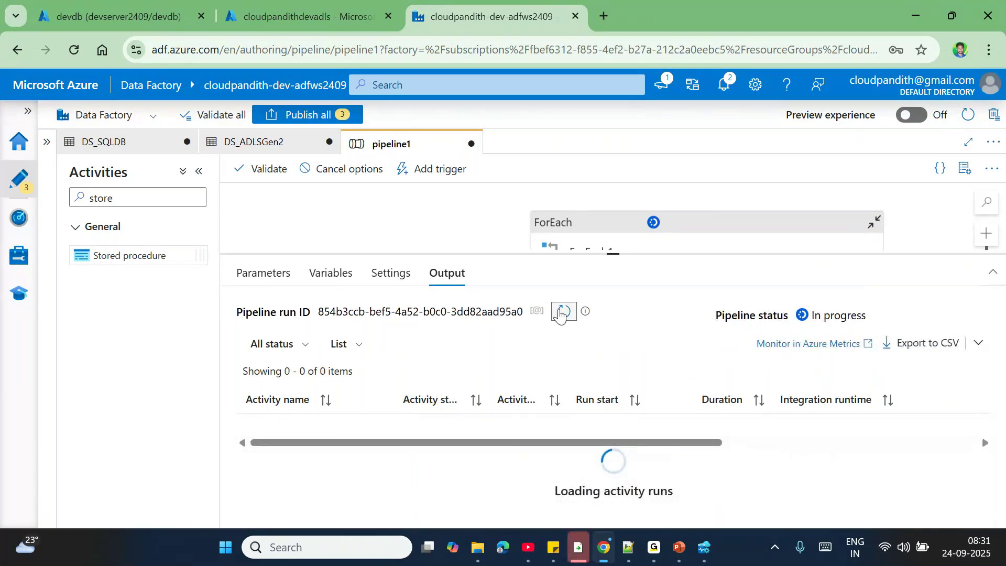
pyautogui.click(560, 313)
pyautogui.click(560, 313)
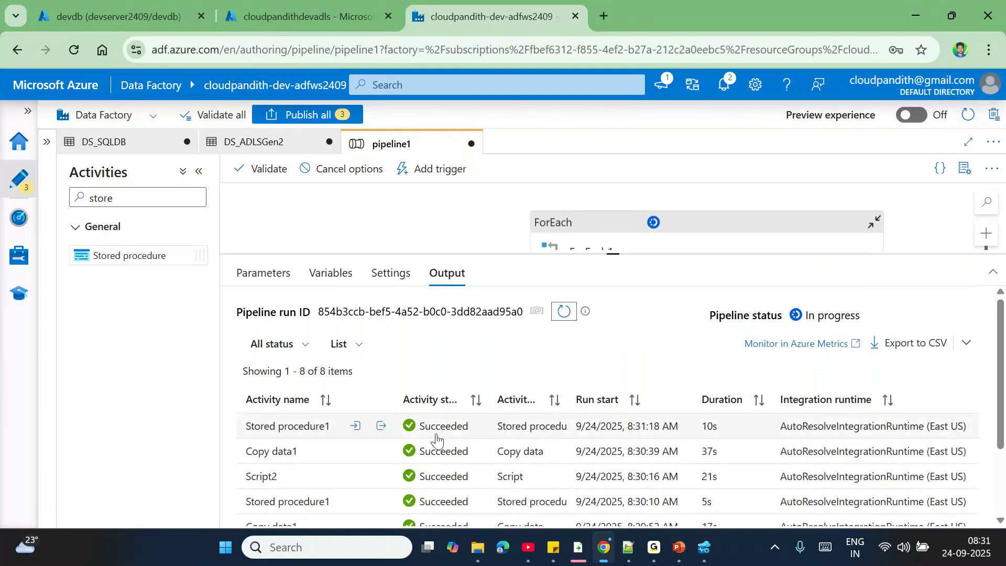
pyautogui.scroll(-2, 437, 440)
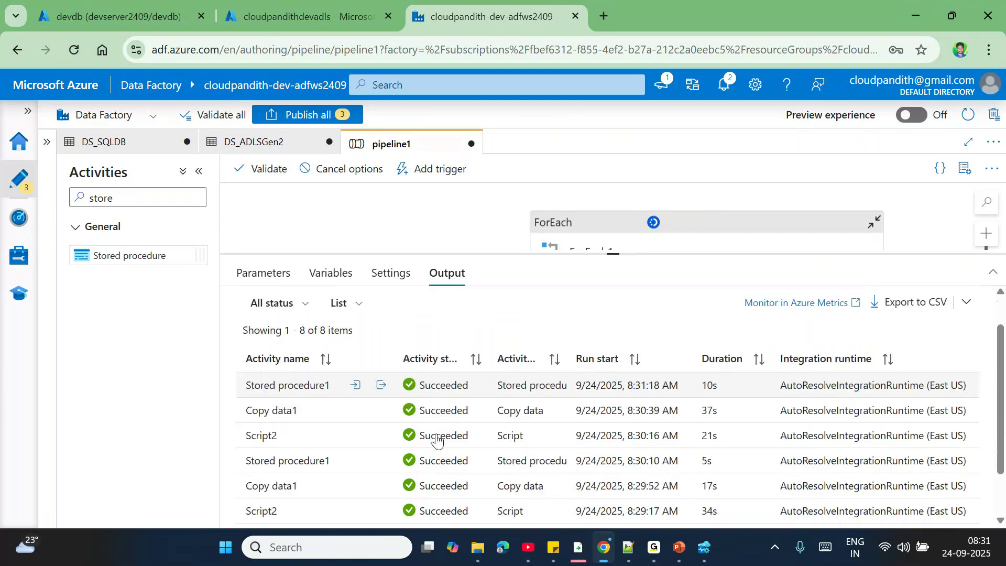
pyautogui.scroll(1, 331, 436)
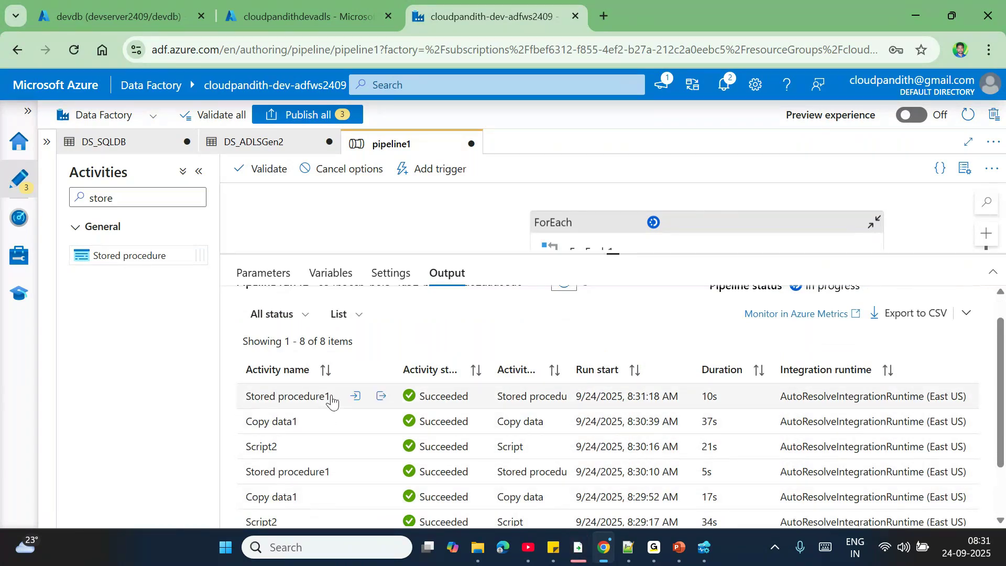
pyautogui.scroll(1, 332, 399)
# - Refresh the run until the third Script2 run finishes
pyautogui.click(562, 312)
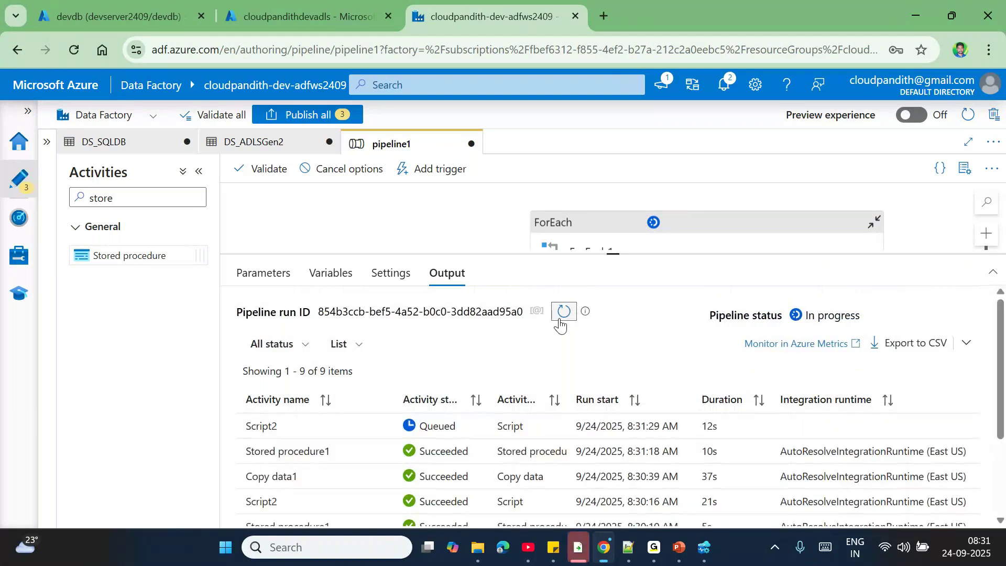
pyautogui.click(558, 317)
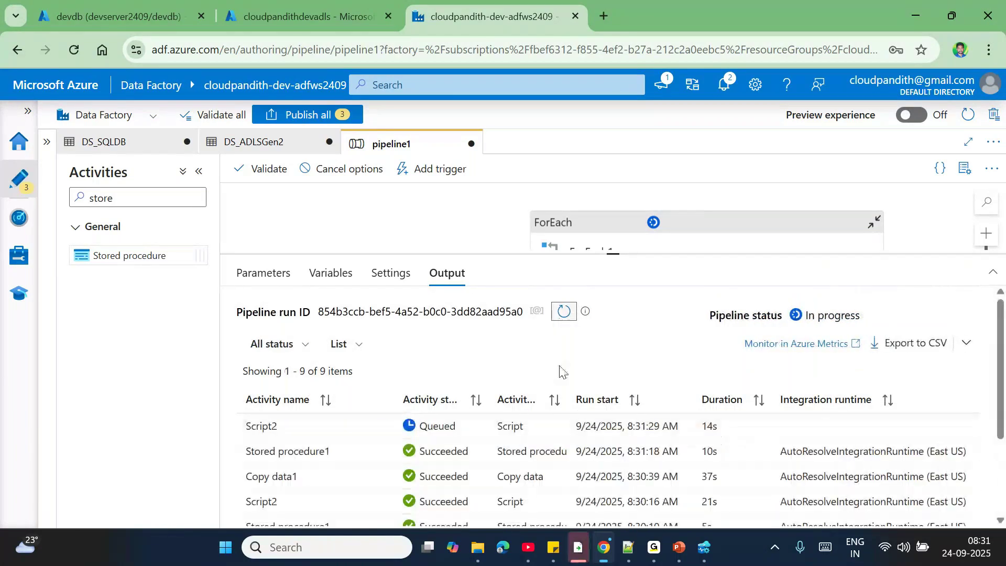
pyautogui.click(557, 316)
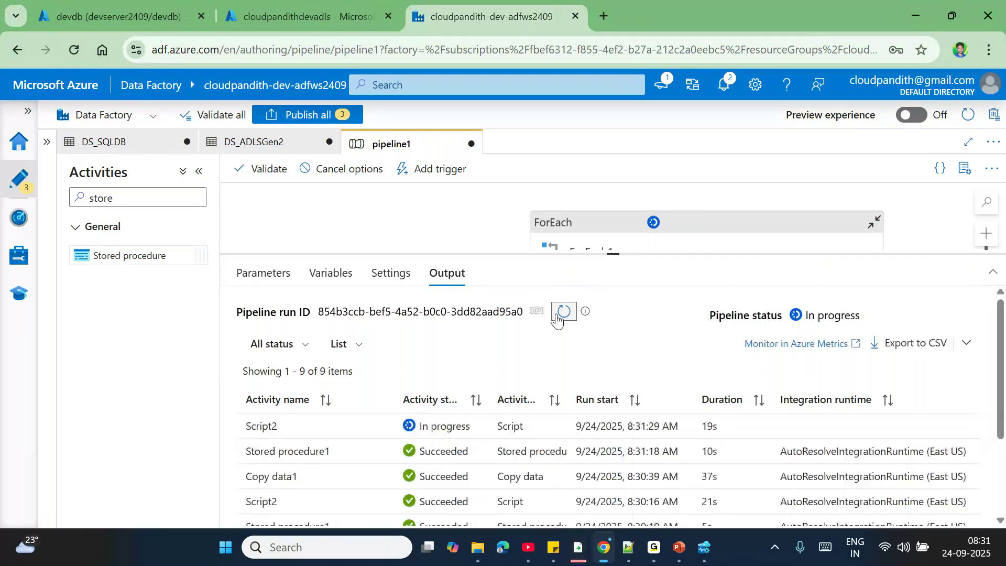
pyautogui.click(557, 316)
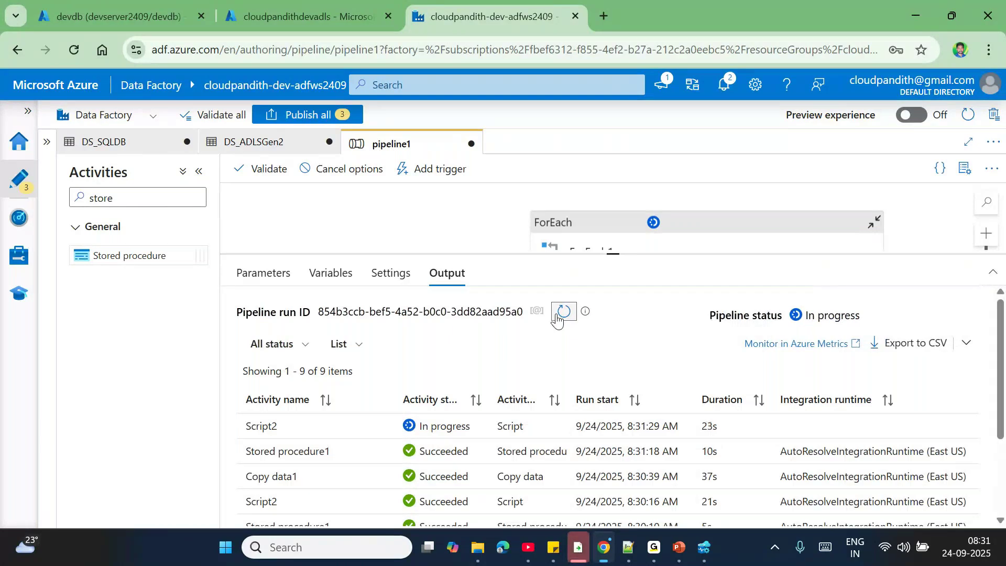
pyautogui.click(557, 317)
pyautogui.click(557, 317)
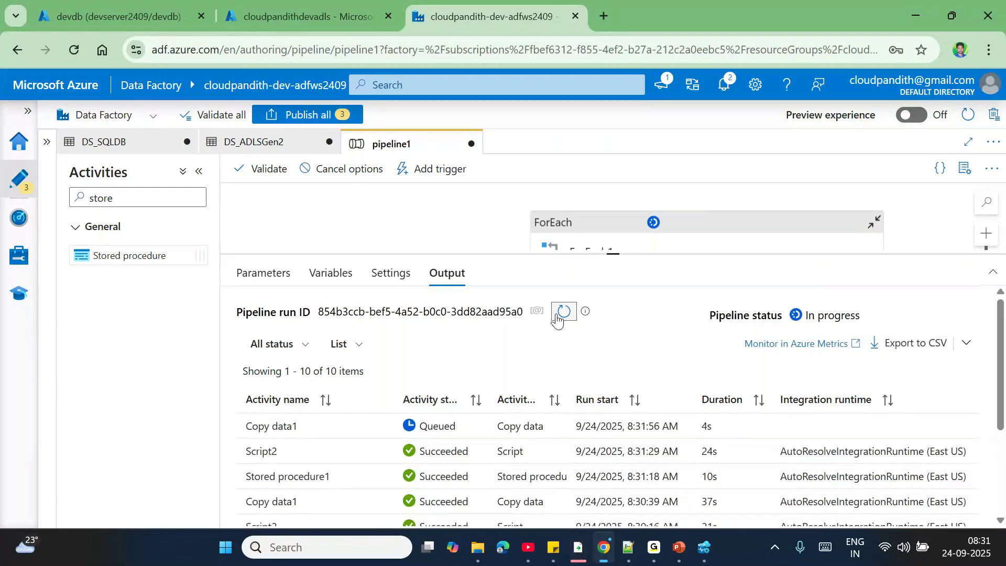
# - Examine the input query and the output maxvalue of the third Script2 run
pyautogui.click(354, 453)
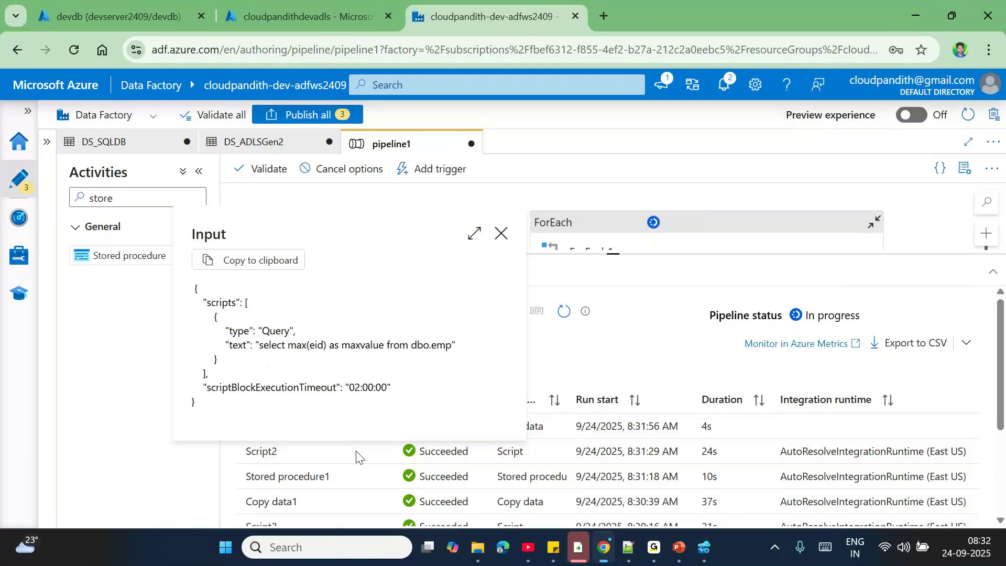
pyautogui.click(356, 453)
pyautogui.click(355, 452)
pyautogui.click(357, 452)
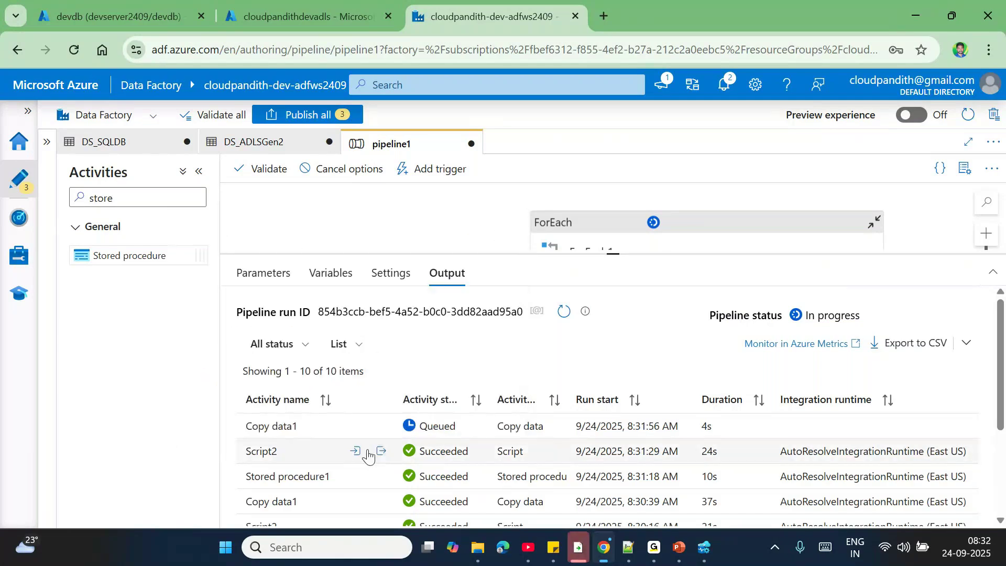
pyautogui.click(381, 452)
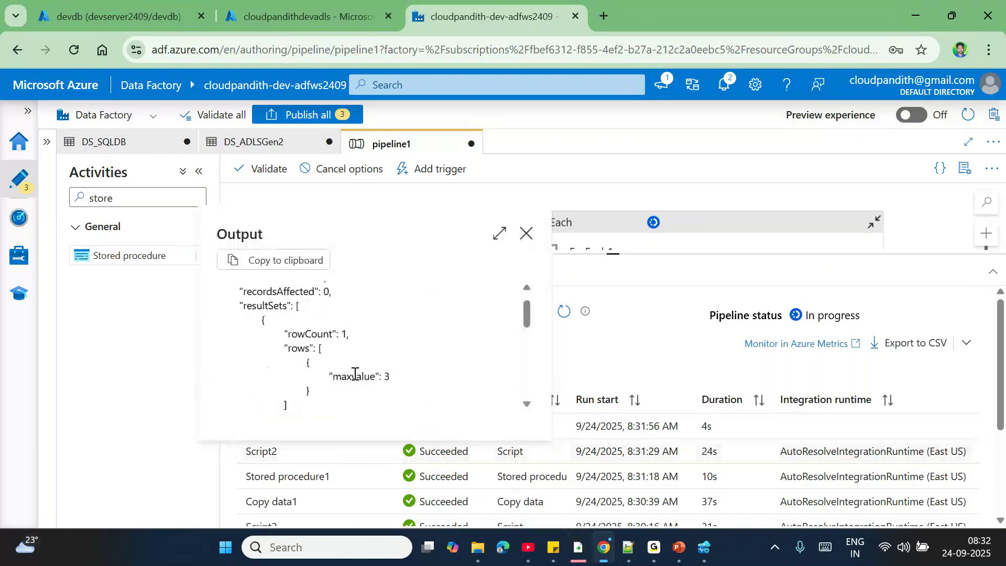
pyautogui.tripleClick(353, 376)
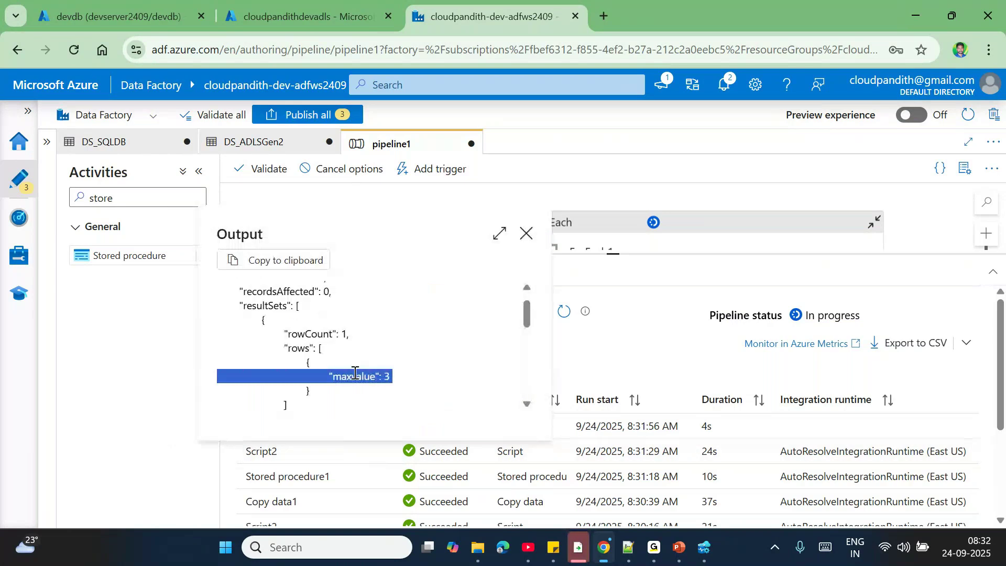
pyautogui.click(529, 234)
# - Check the source query in the latest Copy data1 input, refresh the run until the copy finishes and review its copy details
pyautogui.click(564, 311)
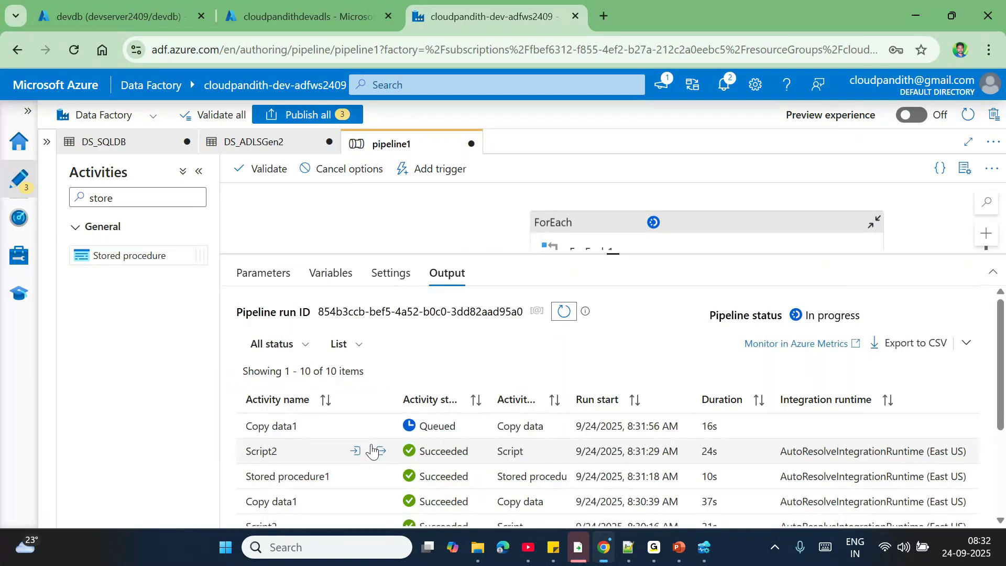
pyautogui.click(381, 425)
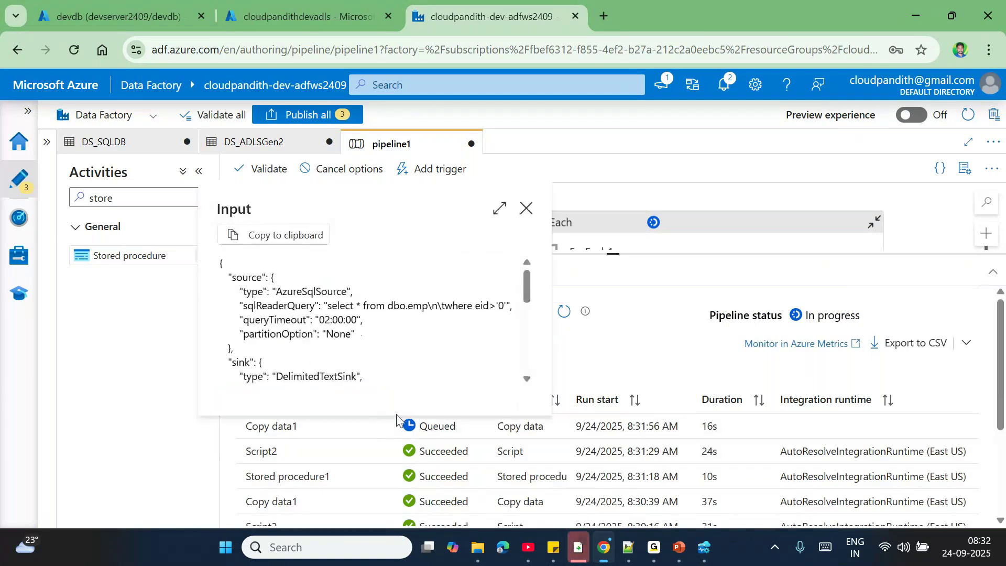
pyautogui.click(592, 332)
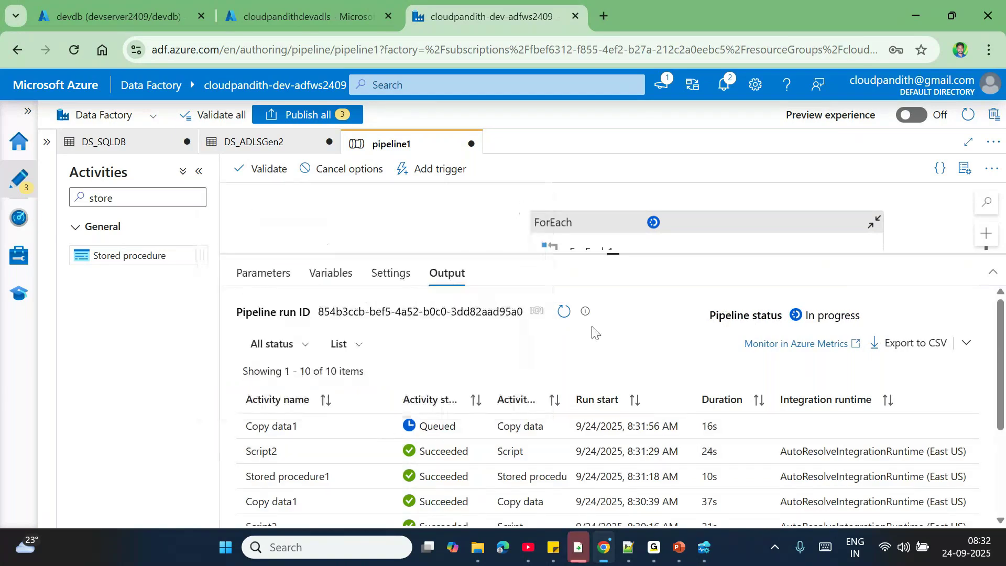
pyautogui.click(566, 314)
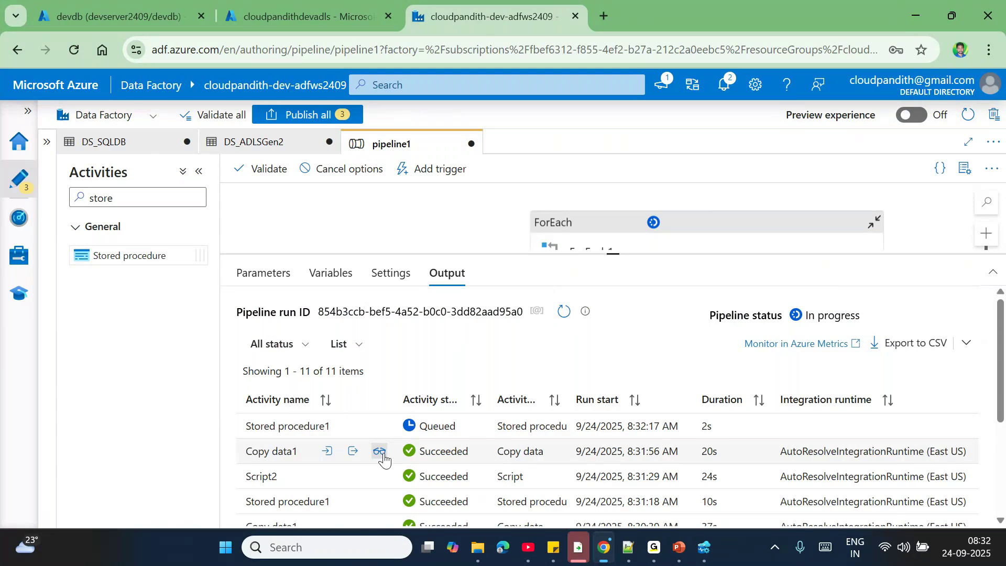
pyautogui.click(380, 452)
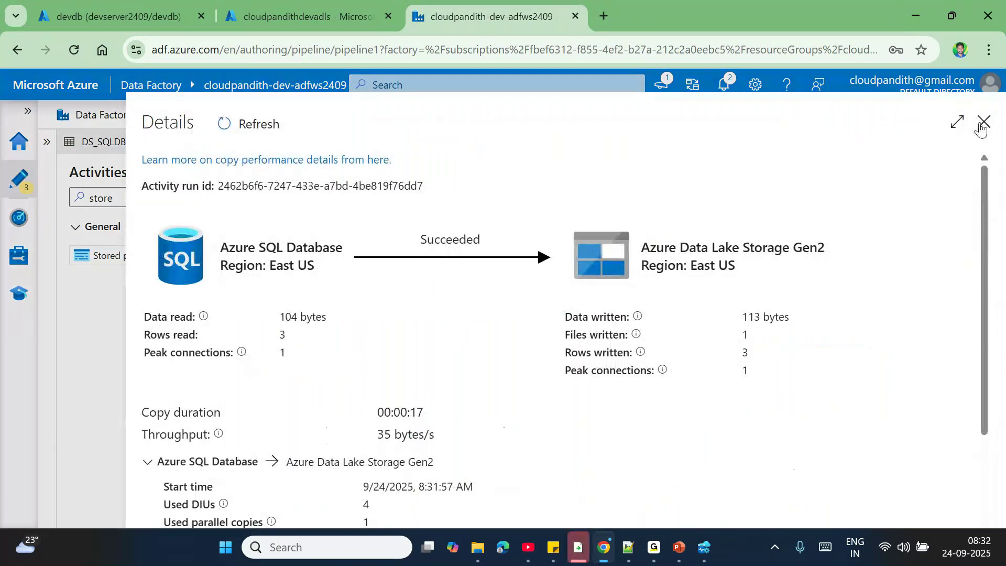
pyautogui.click(982, 126)
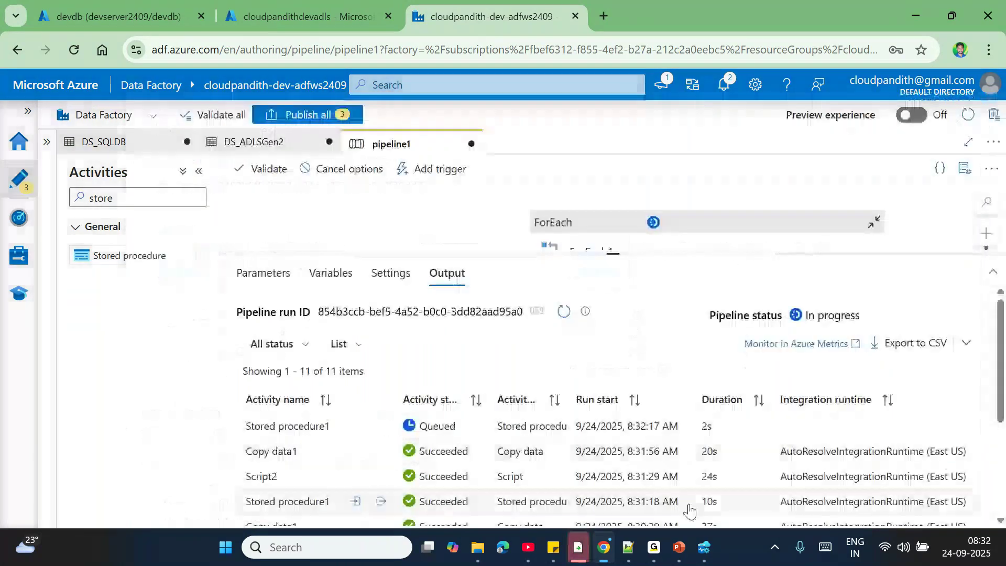
# - Switch to Azure Data Studio, run select * from tblconfig and check the lpv values of the emp, product, cust and sales_trans rows
pyautogui.click(704, 547)
pyautogui.click(230, 67)
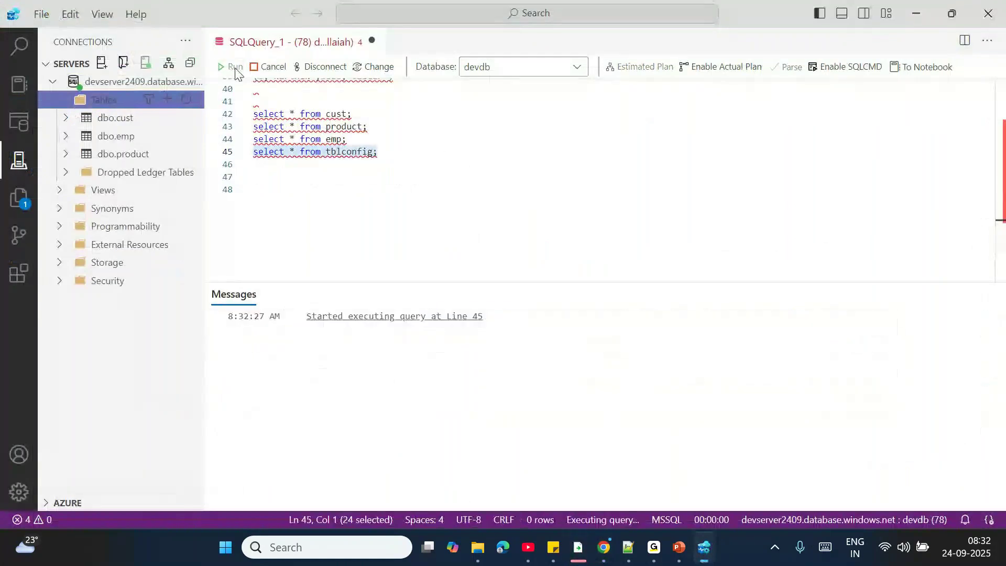
pyautogui.click(745, 379)
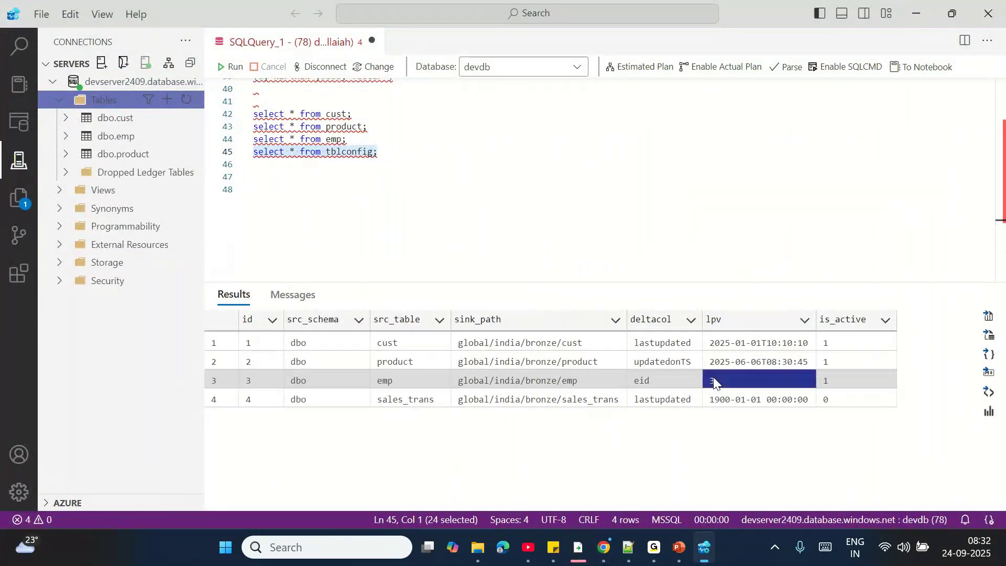
pyautogui.click(740, 361)
pyautogui.click(731, 348)
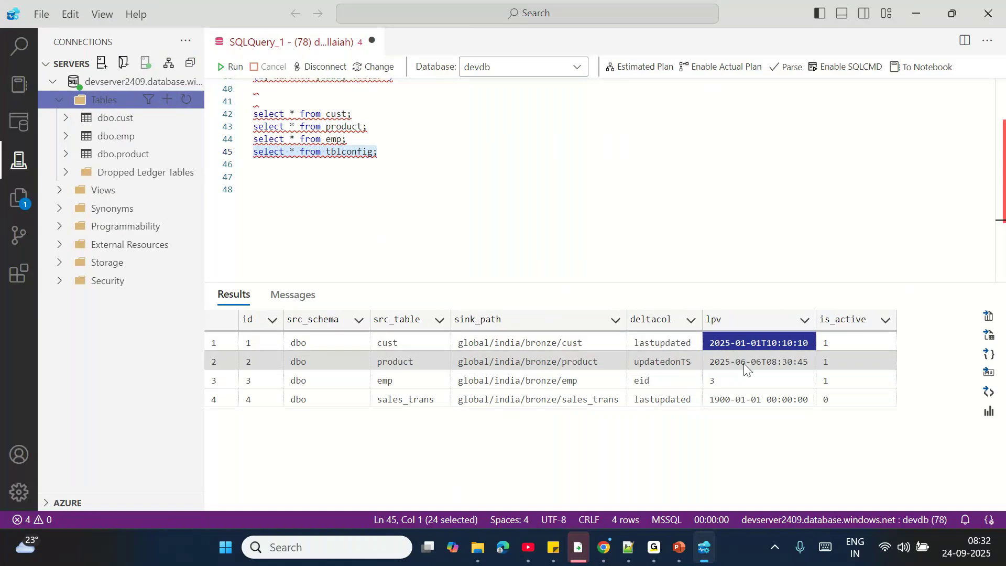
pyautogui.click(737, 404)
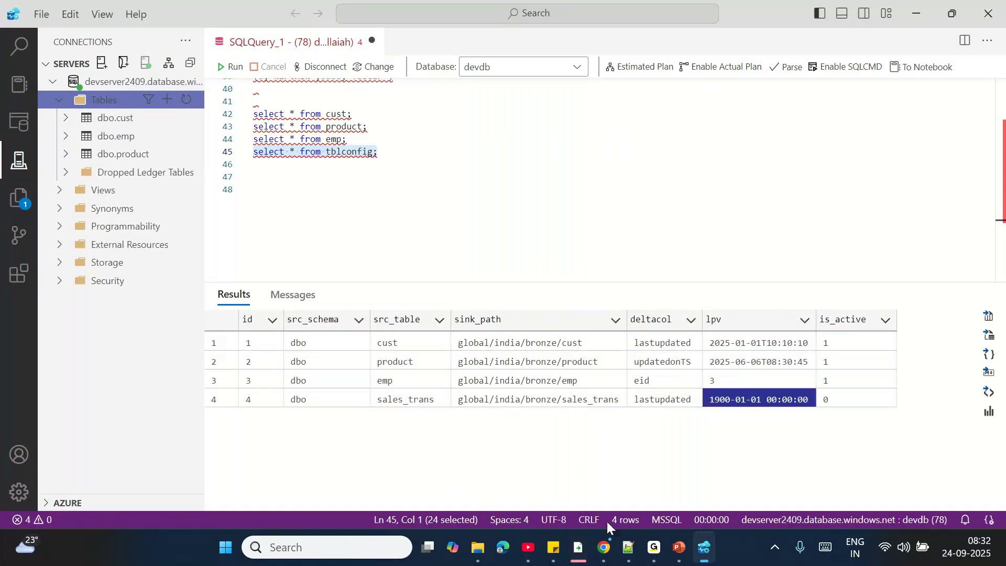
# - Switch to Azure Data Factory, turn off Sequential for the ForEach1 activity and start a debug run of pipeline1
pyautogui.click(607, 559)
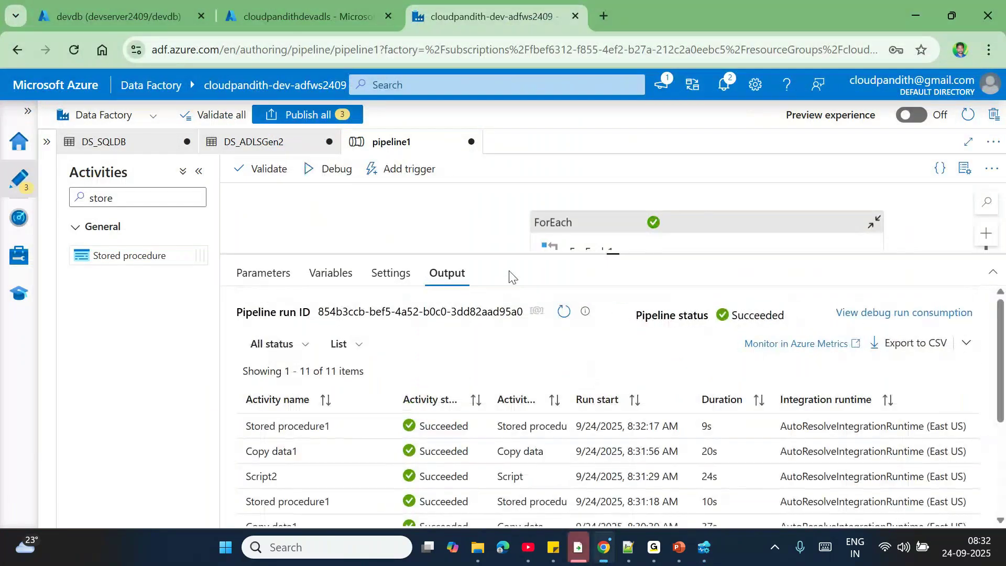
pyautogui.click(605, 227)
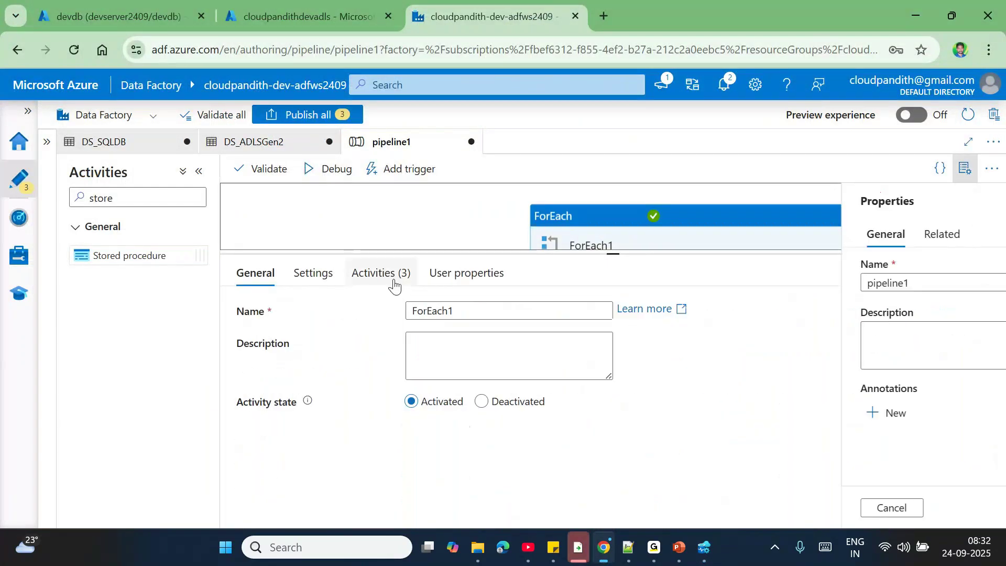
pyautogui.click(315, 275)
pyautogui.click(414, 309)
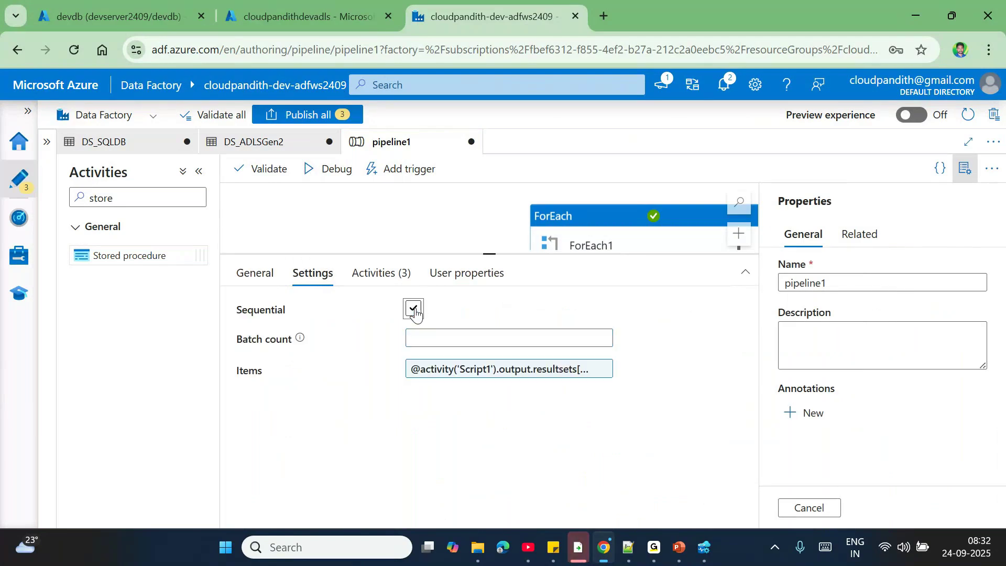
pyautogui.click(416, 312)
pyautogui.click(332, 169)
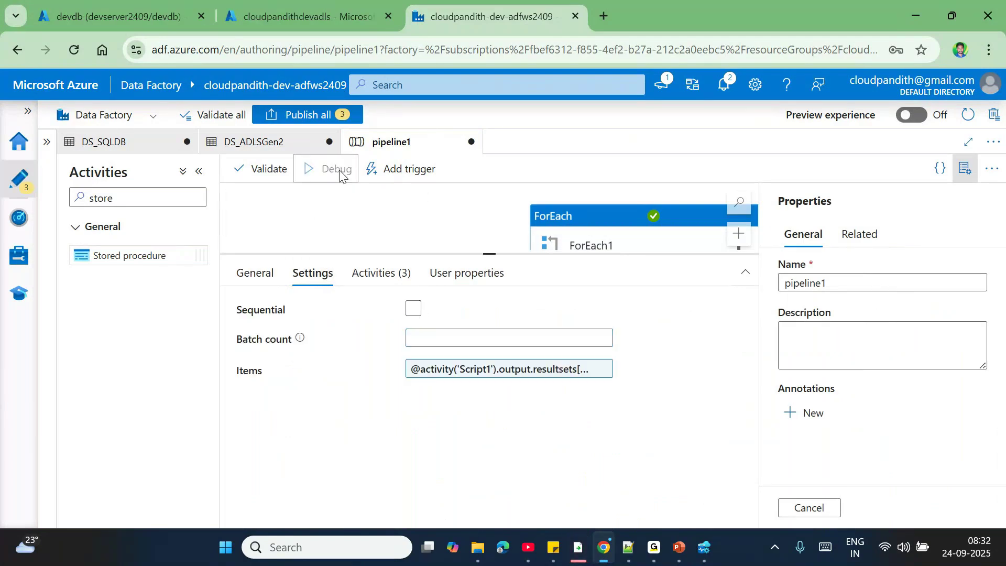
pyautogui.click(972, 178)
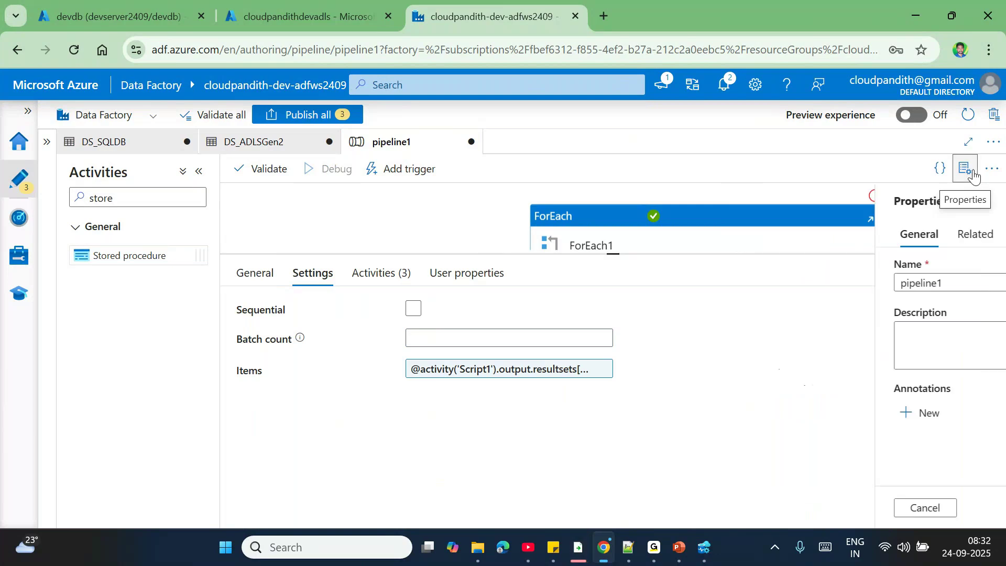
# - Enlarge the debug output area and refresh the run until the Script2 runs inside ForEach1 have been started
pyautogui.click(564, 311)
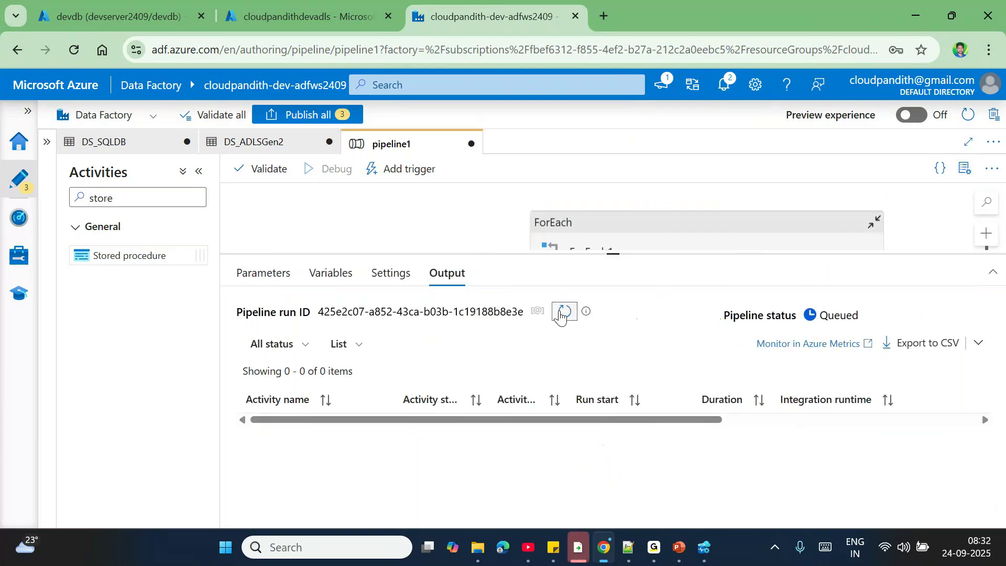
pyautogui.moveTo(612, 254); pyautogui.dragTo(613, 210)
pyautogui.rightClick(596, 225)
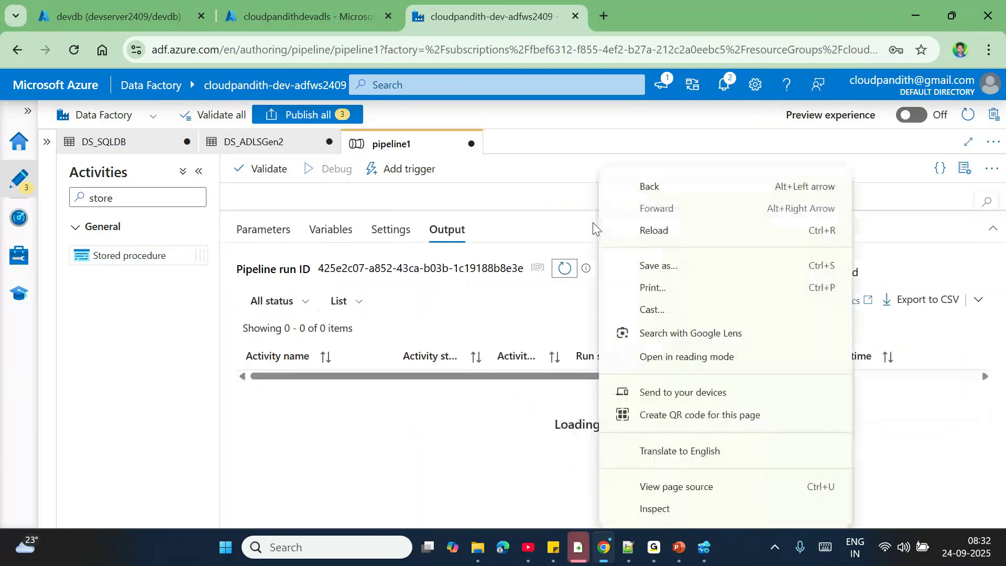
pyautogui.click(573, 267)
pyautogui.click(573, 266)
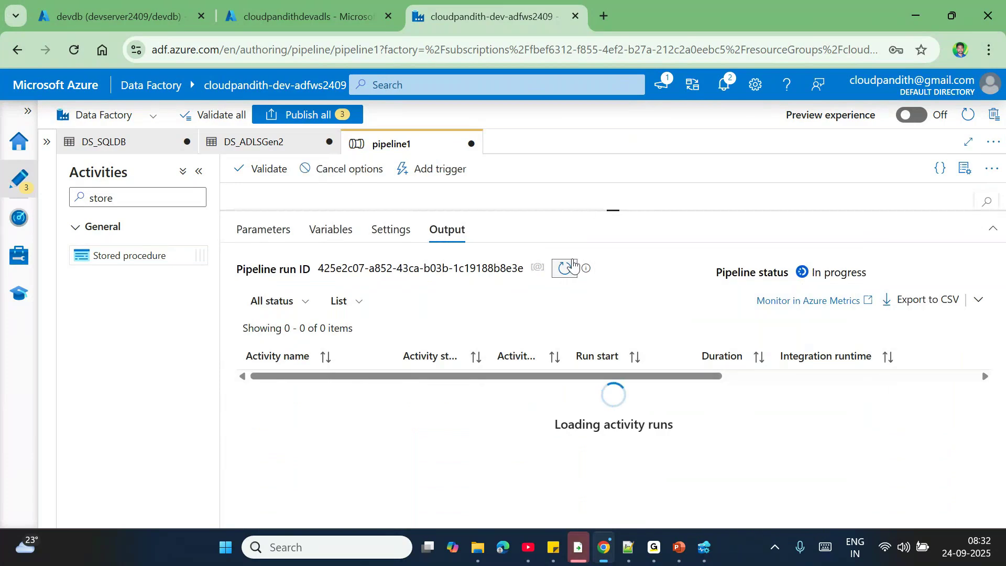
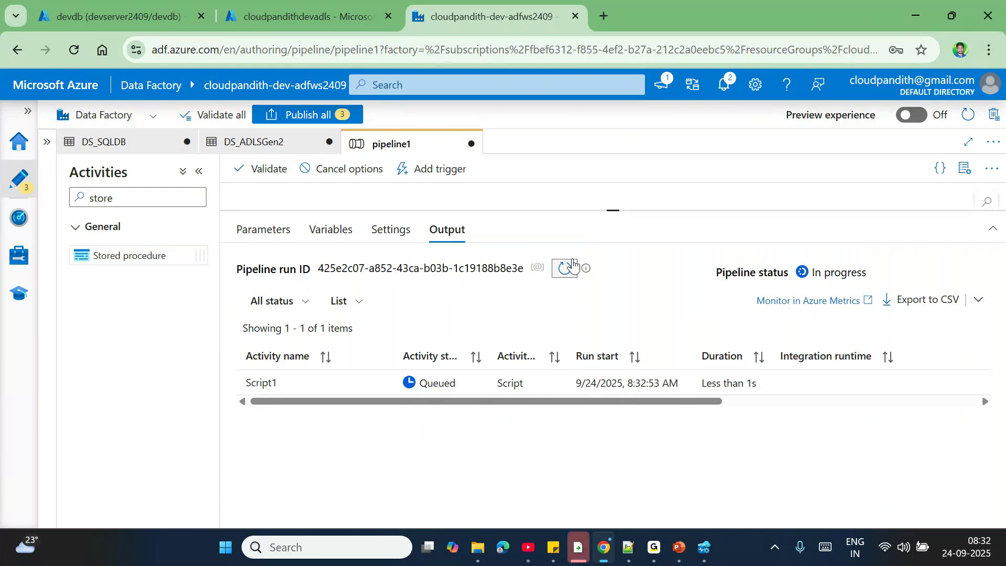
pyautogui.click(572, 267)
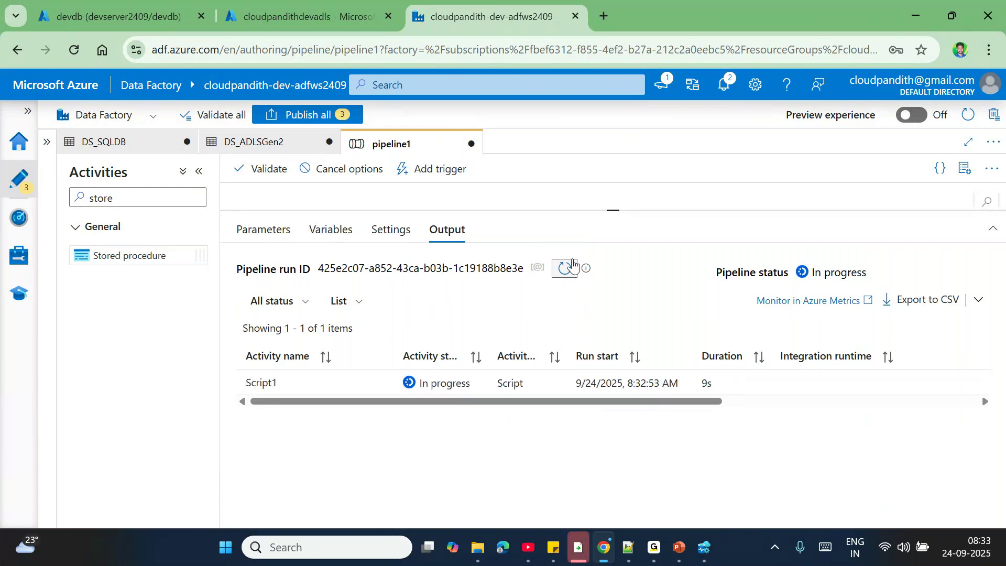
pyautogui.click(572, 266)
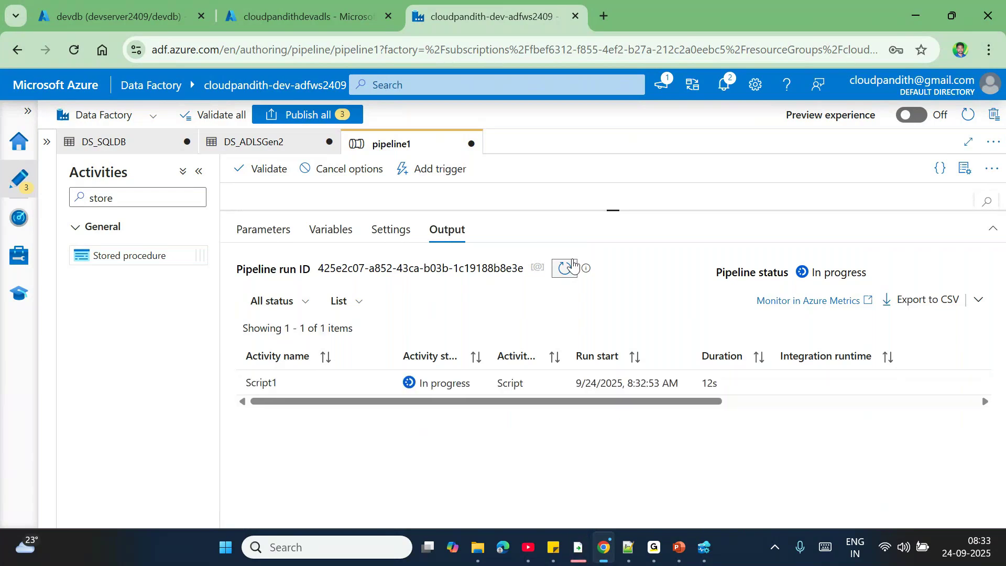
pyautogui.click(573, 266)
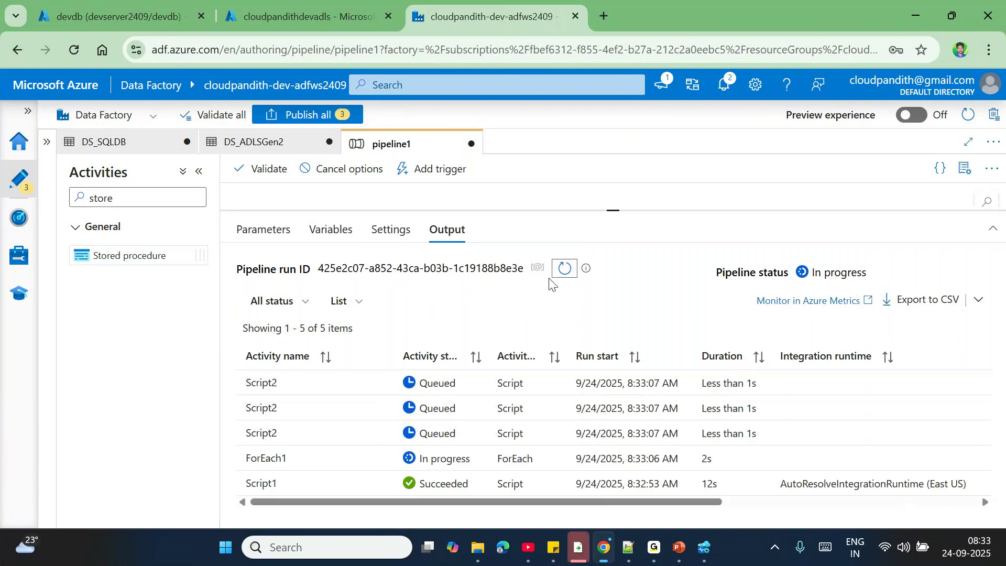
pyautogui.click(565, 272)
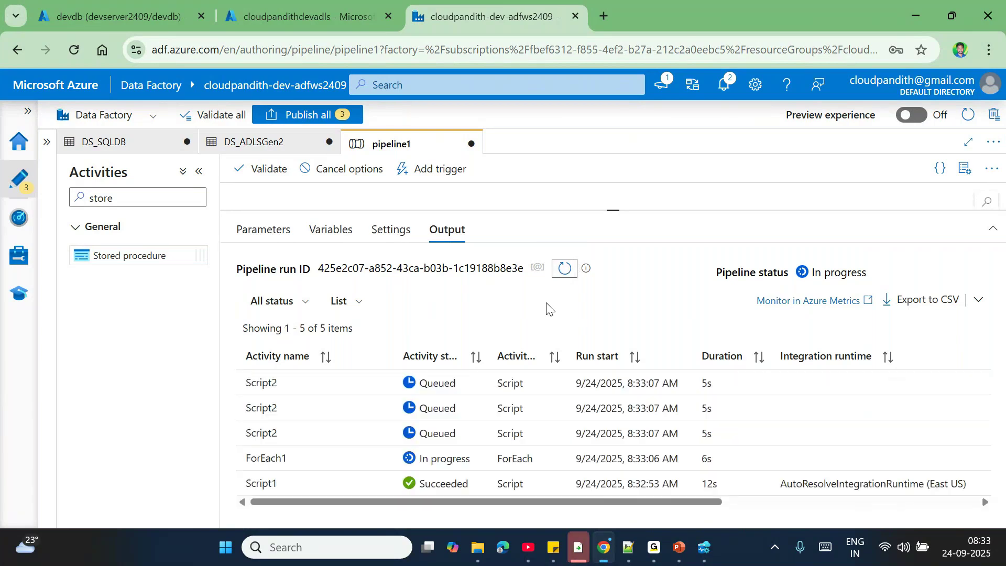
# - Examine the input queries of the parallel Script2 runs for the product, cust and emp tables
pyautogui.click(381, 435)
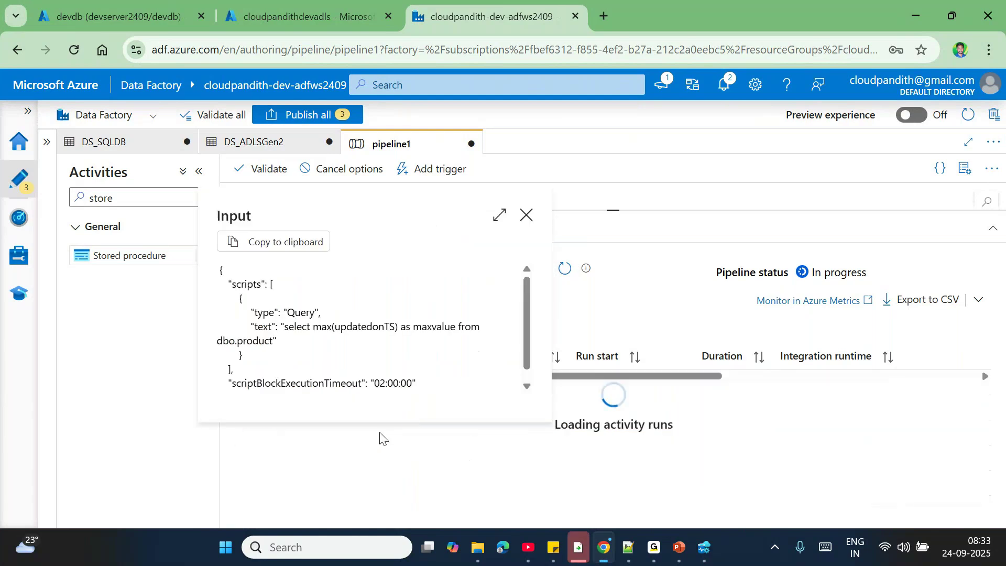
pyautogui.click(381, 435)
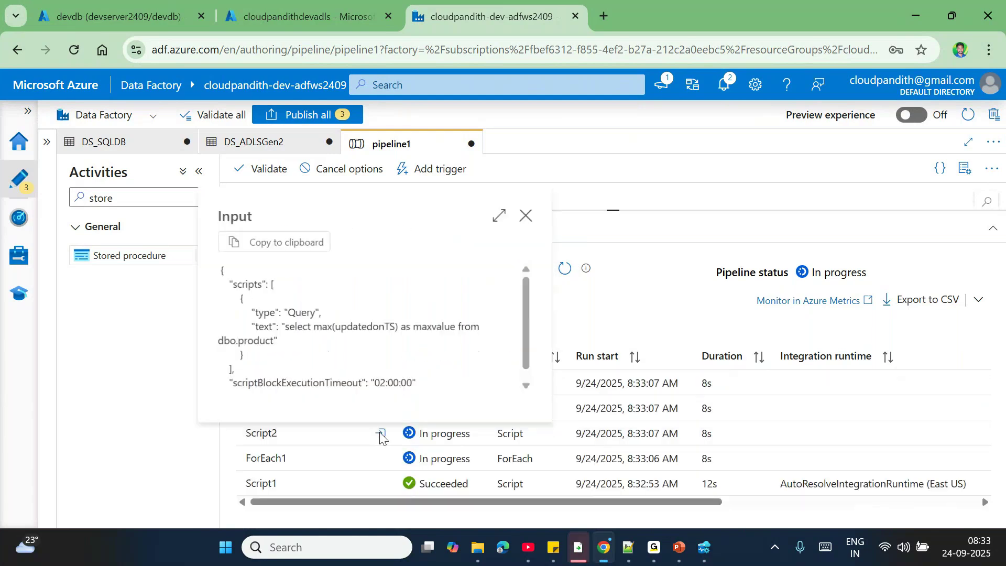
pyautogui.click(381, 410)
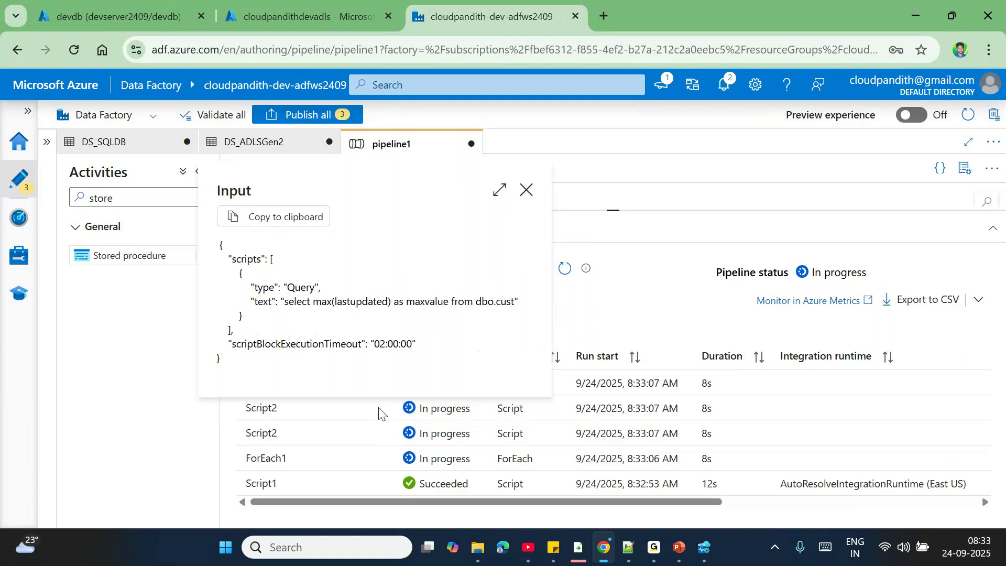
pyautogui.click(381, 385)
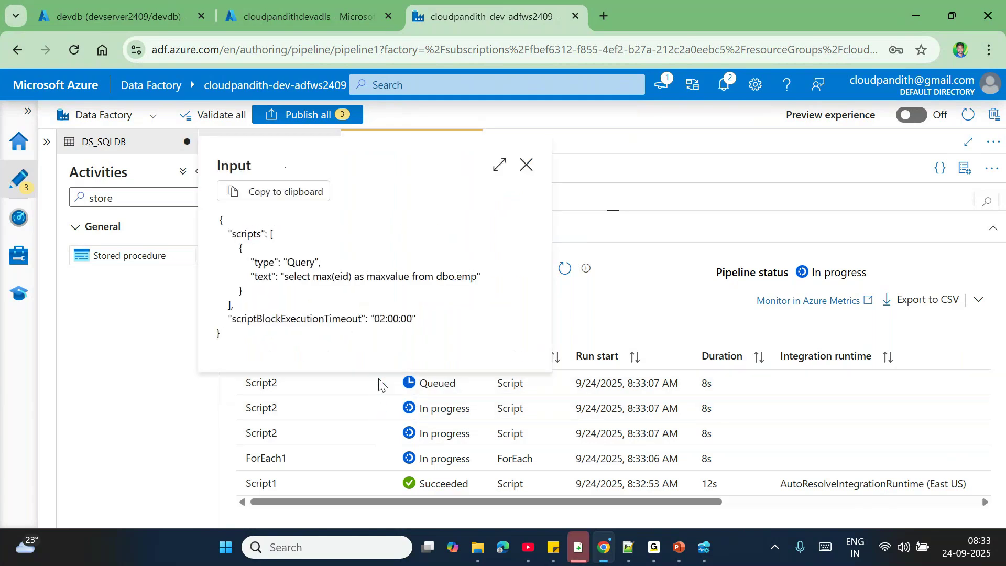
# - Refresh the run until every Script2 run finishes and a Copy data1 run is listed for each table
pyautogui.click(566, 269)
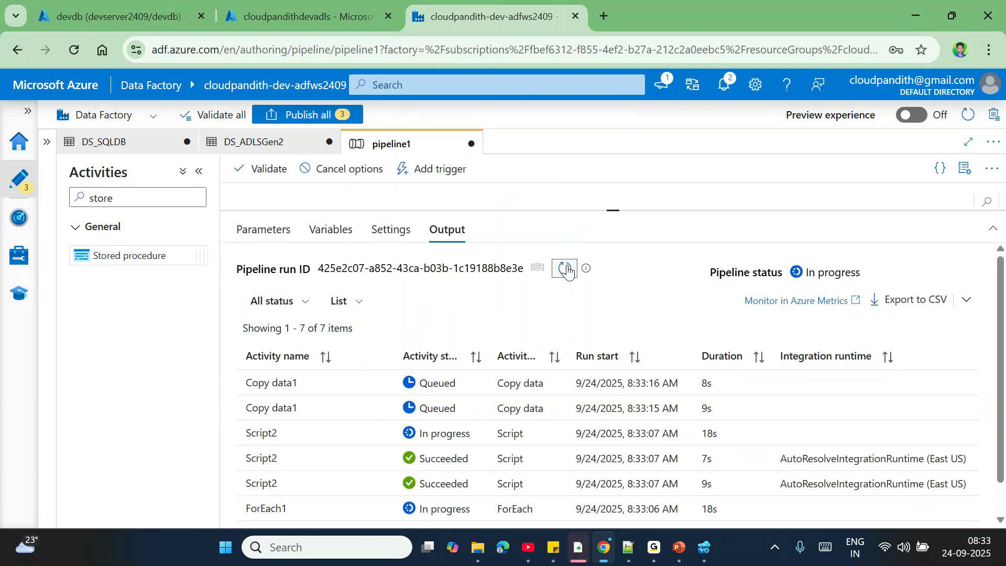
pyautogui.click(566, 270)
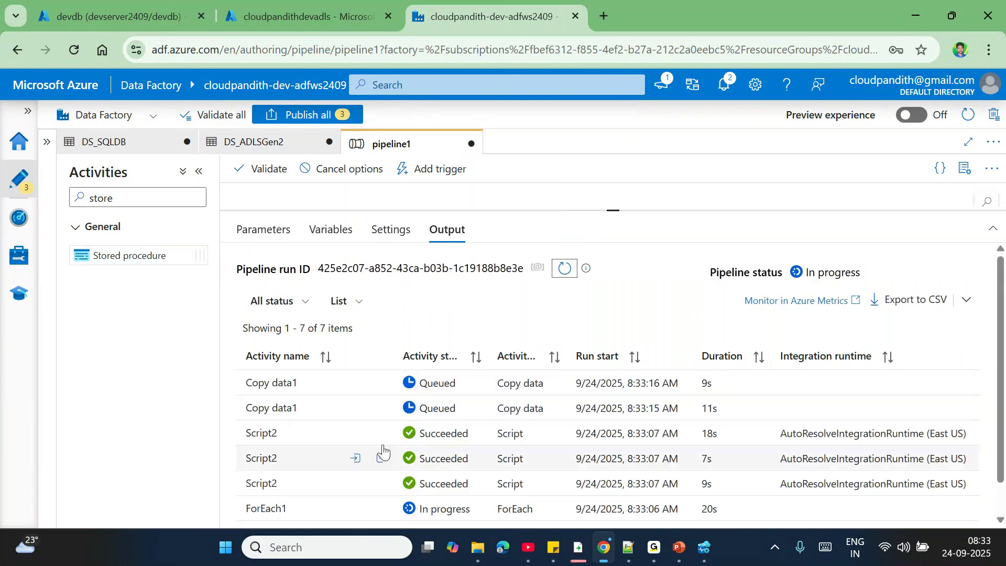
pyautogui.click(563, 269)
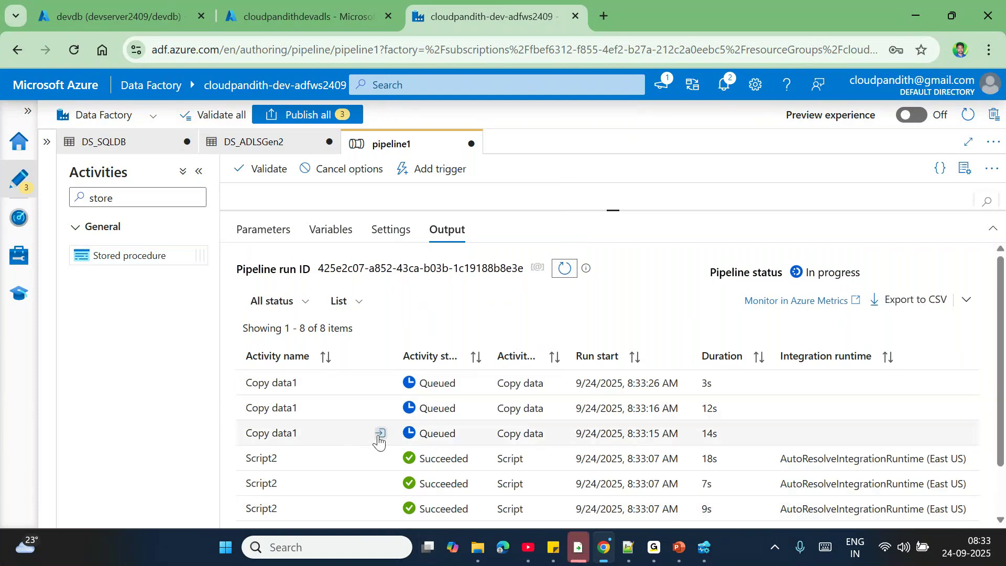
# - Check the source query and its delta filter in the inputs of the cust, product and emp Copy data1 runs
pyautogui.click(381, 435)
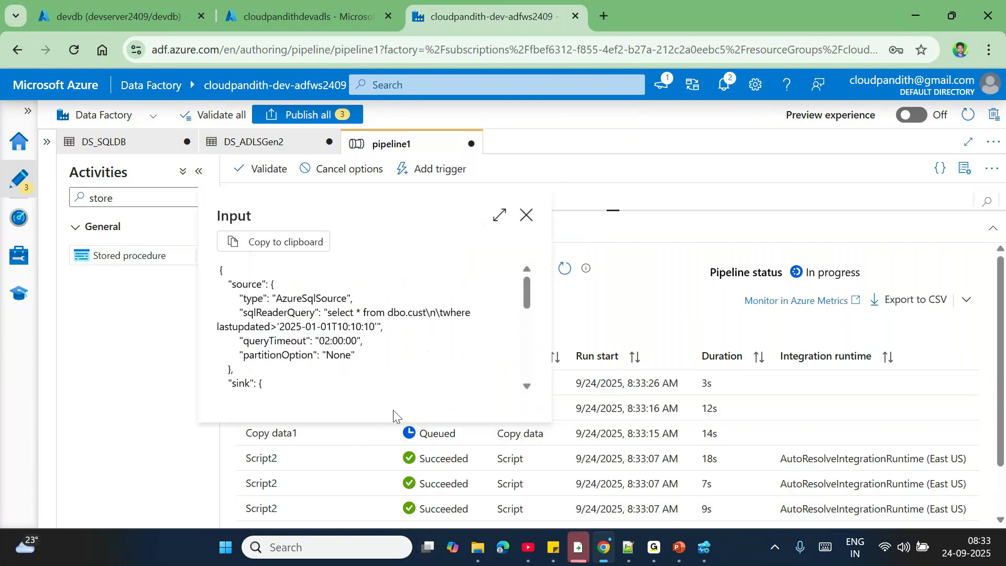
pyautogui.moveTo(228, 327); pyautogui.dragTo(311, 327)
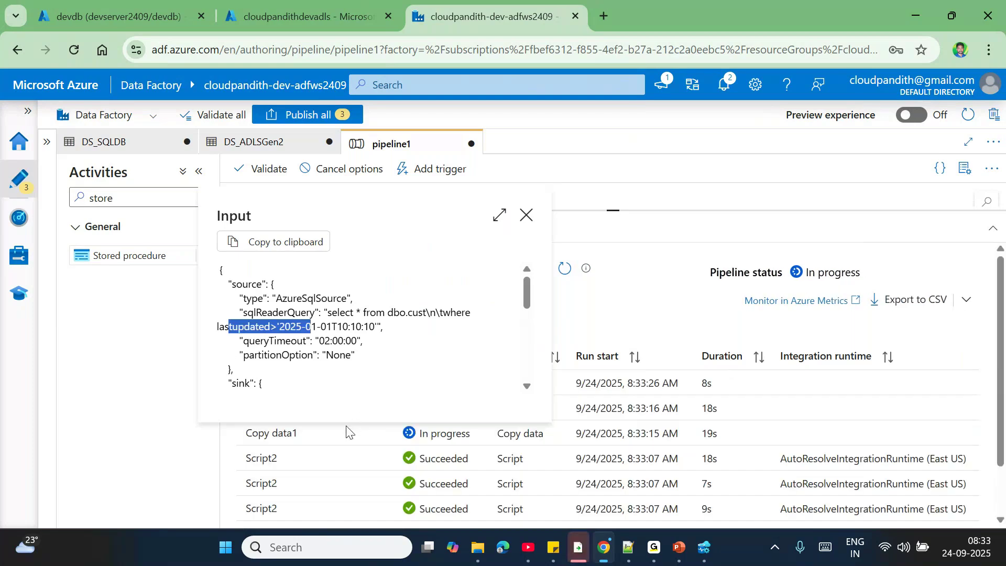
pyautogui.moveTo(278, 287); pyautogui.dragTo(359, 300)
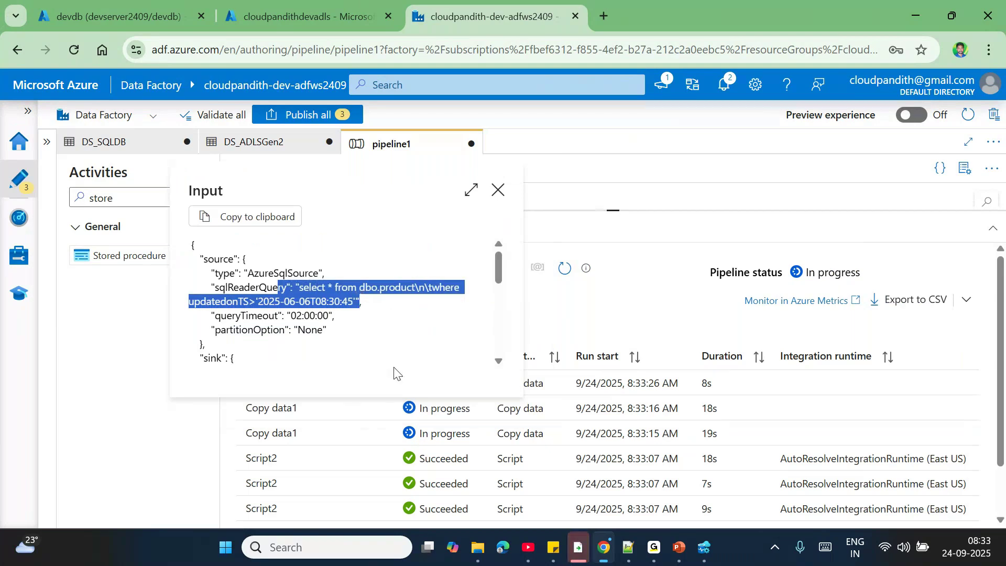
pyautogui.click(371, 452)
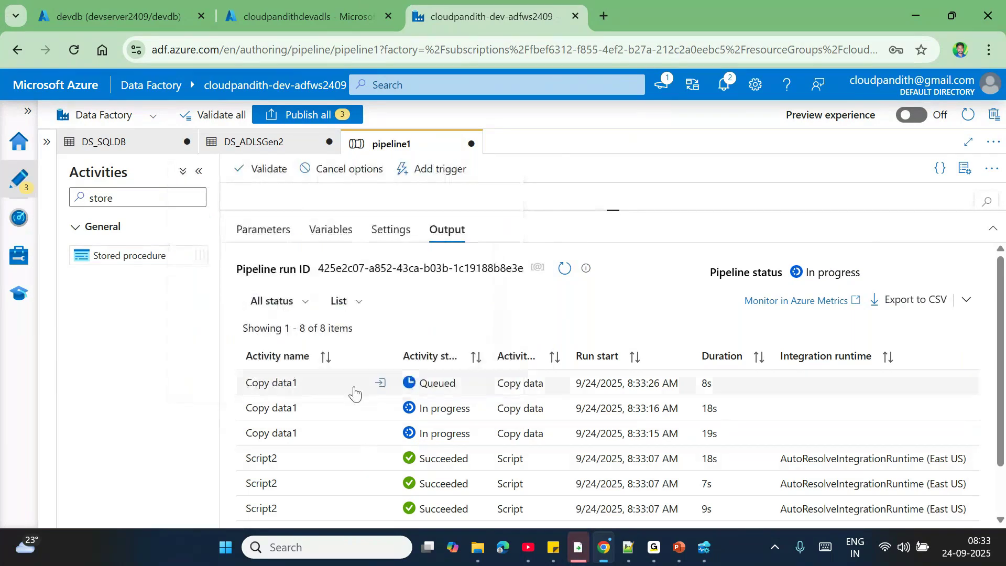
pyautogui.click(381, 383)
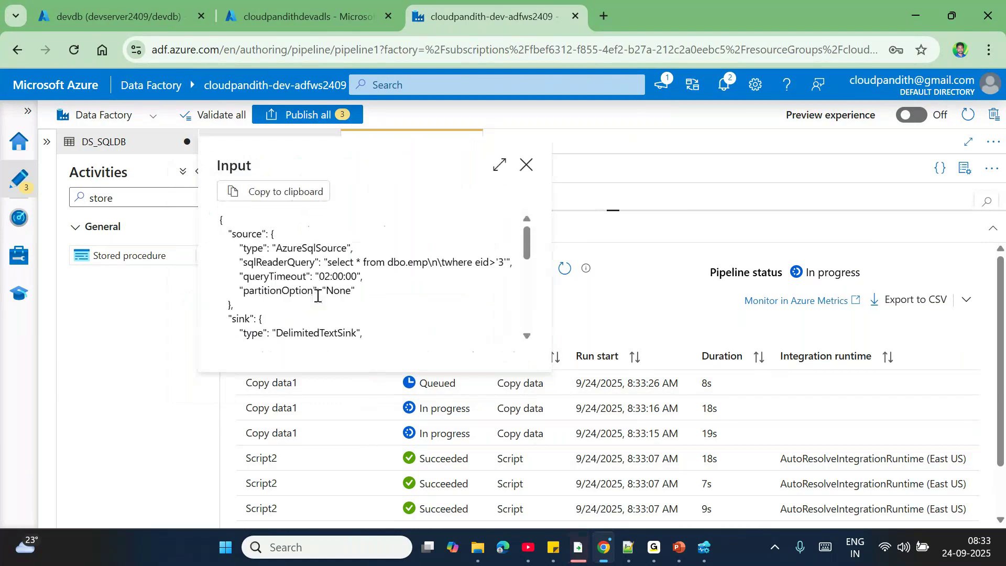
pyautogui.moveTo(344, 263); pyautogui.dragTo(506, 262)
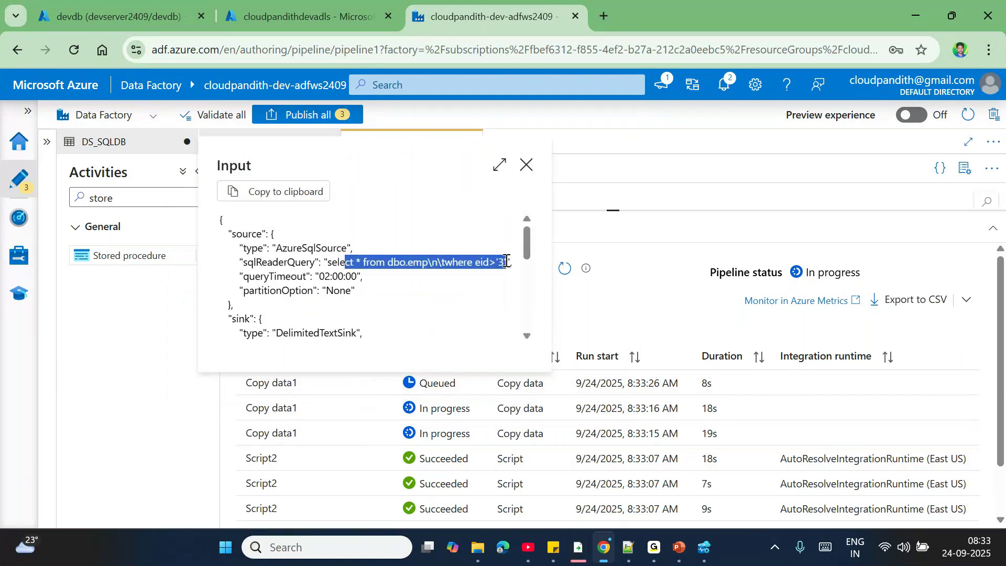
pyautogui.click(527, 167)
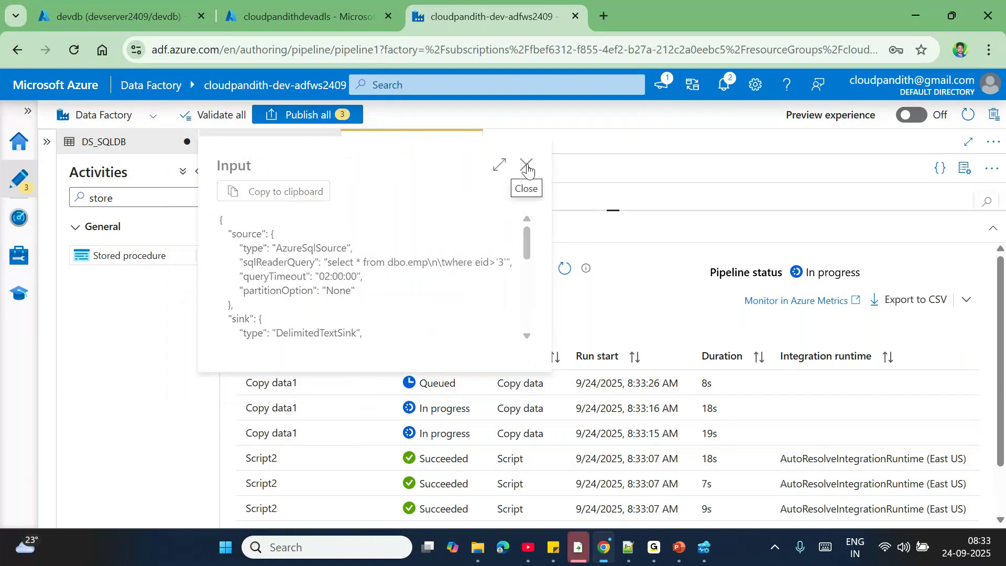
# - Refresh the run until the copies finish and review the rows read and written in each Copy data1 run's details
pyautogui.click(558, 272)
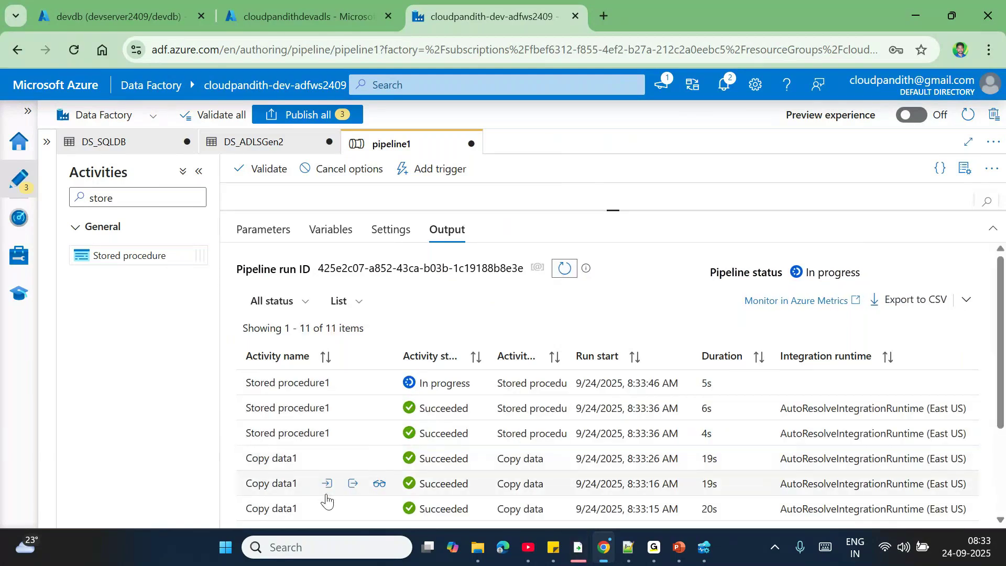
pyautogui.scroll(-1, 327, 501)
pyautogui.click(379, 419)
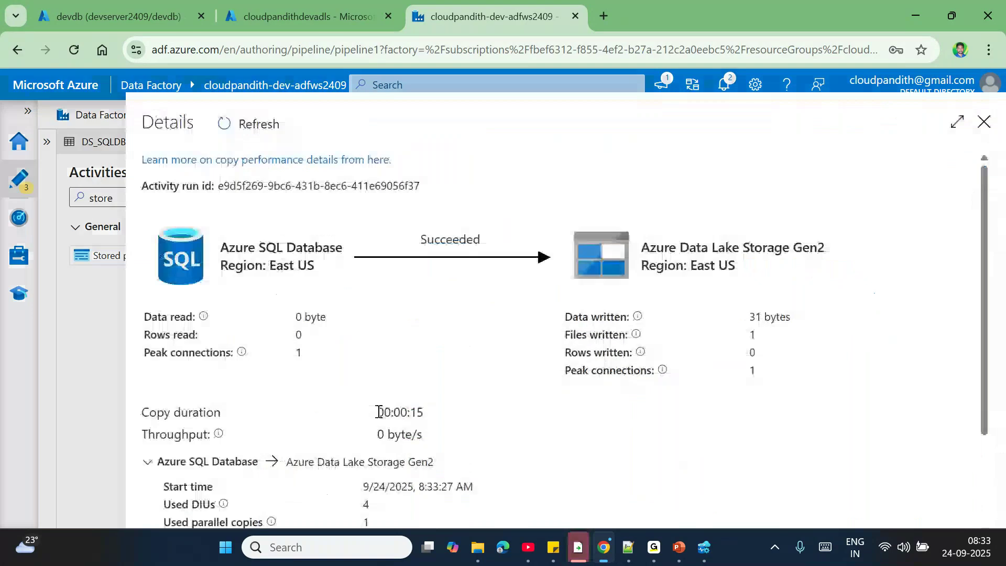
pyautogui.click(984, 126)
pyautogui.click(382, 484)
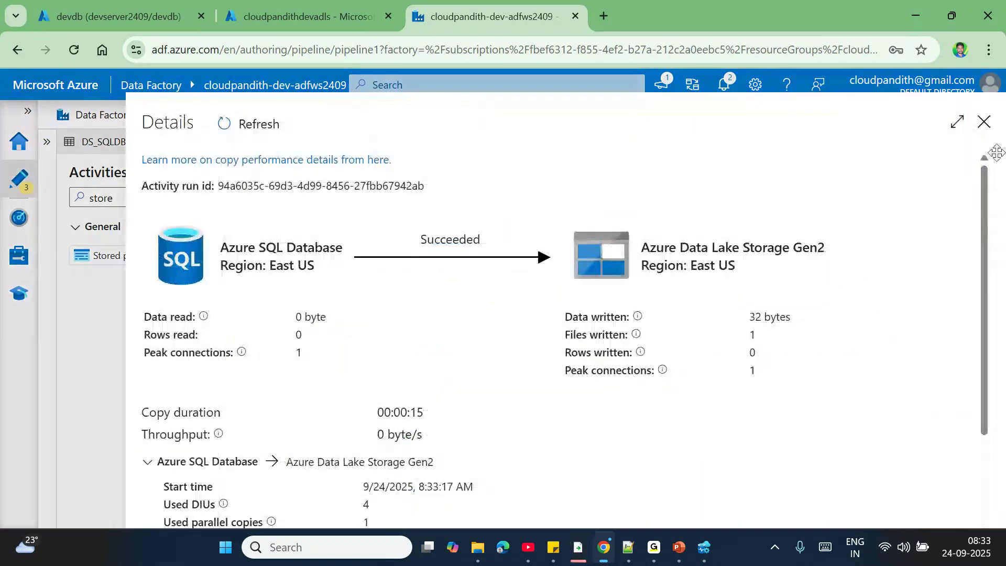
pyautogui.click(984, 122)
pyautogui.hscroll(1, 517, 414)
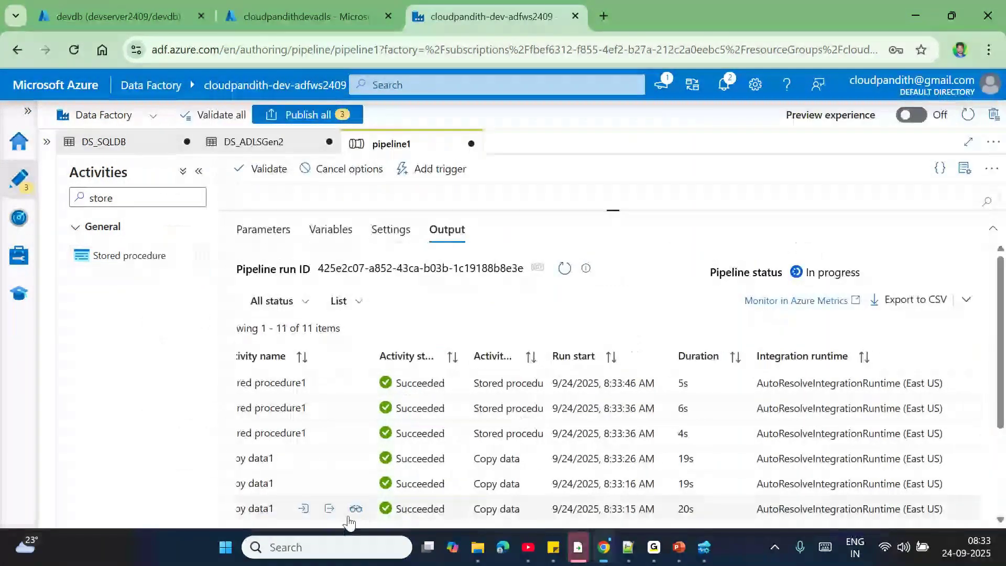
pyautogui.click(356, 508)
pyautogui.moveTo(333, 377); pyautogui.dragTo(360, 337)
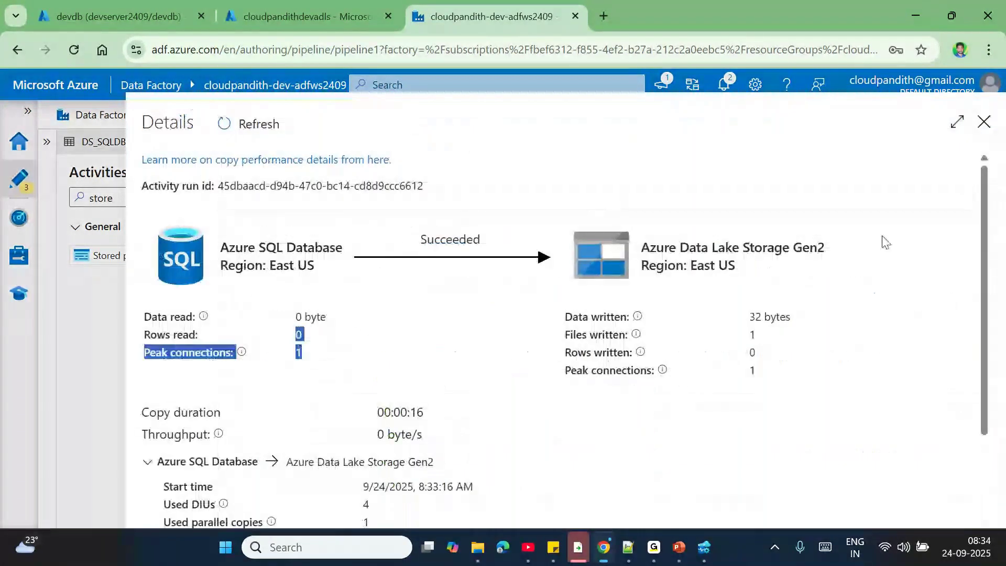
pyautogui.click(984, 122)
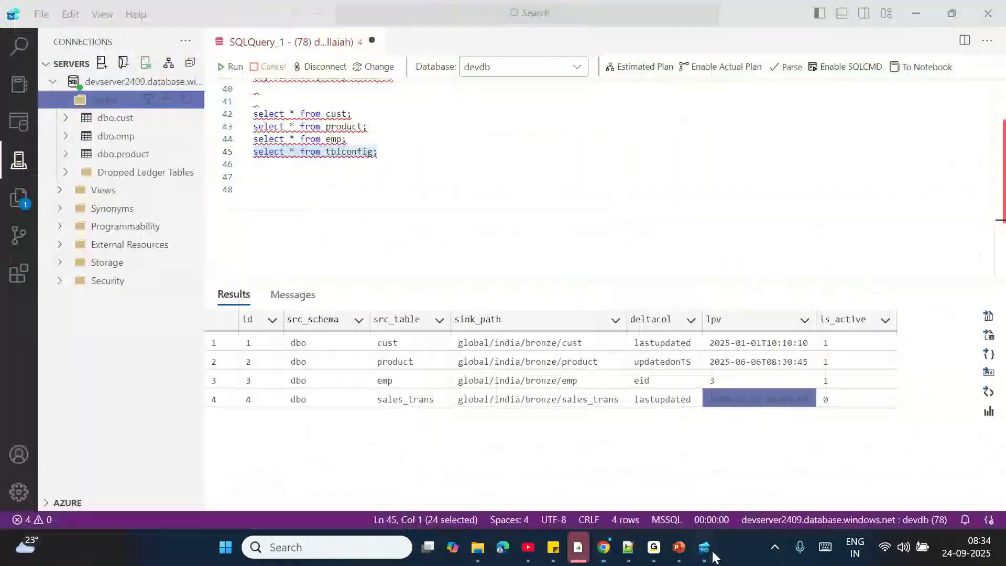
# - Switch to Azure Data Studio and copy the three-row emp insert statement to the end of the script, below the select statements
pyautogui.click(703, 547)
pyautogui.scroll(4, 444, 251)
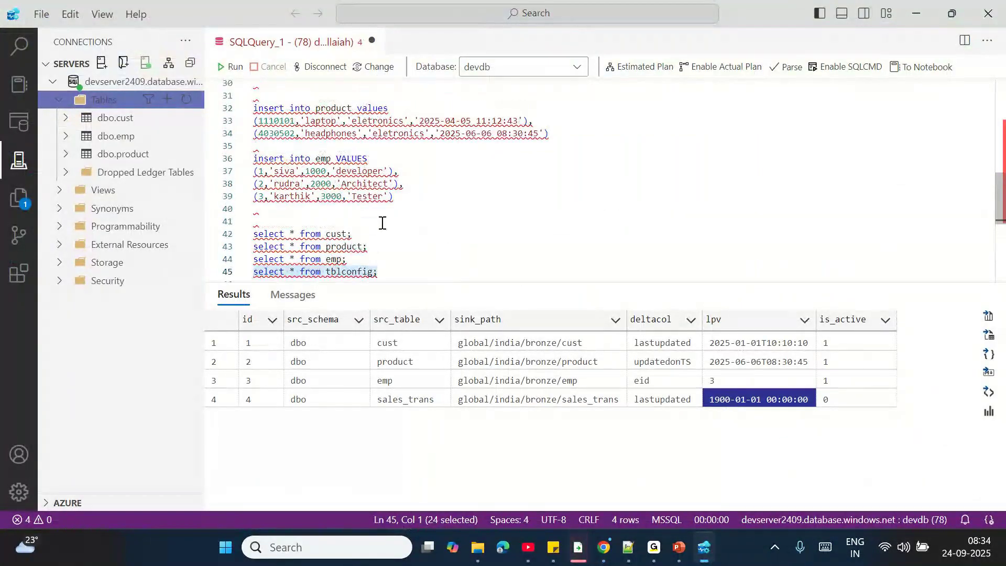
pyautogui.click(398, 197)
pyautogui.hotkey('shift', 'Up')
pyautogui.hotkey('shift', 'Up')
pyautogui.hotkey('shift', 'Up')
pyautogui.hotkey('shift', 'Home')
pyautogui.scroll(-2, 398, 198)
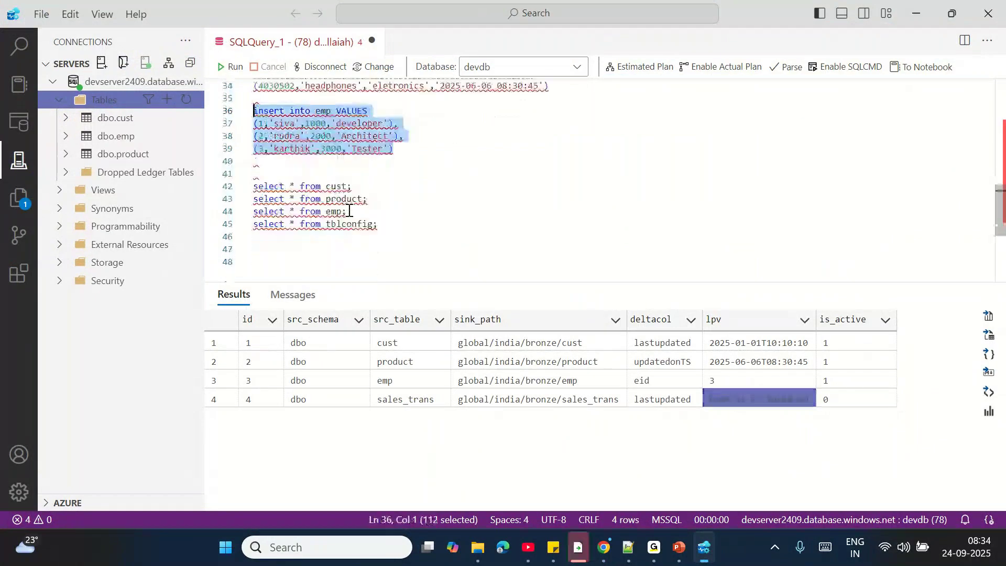
pyautogui.hotkey('ctrl', 'c')
pyautogui.hotkey('ctrl', 'End')
pyautogui.hotkey('ctrl', 'v')
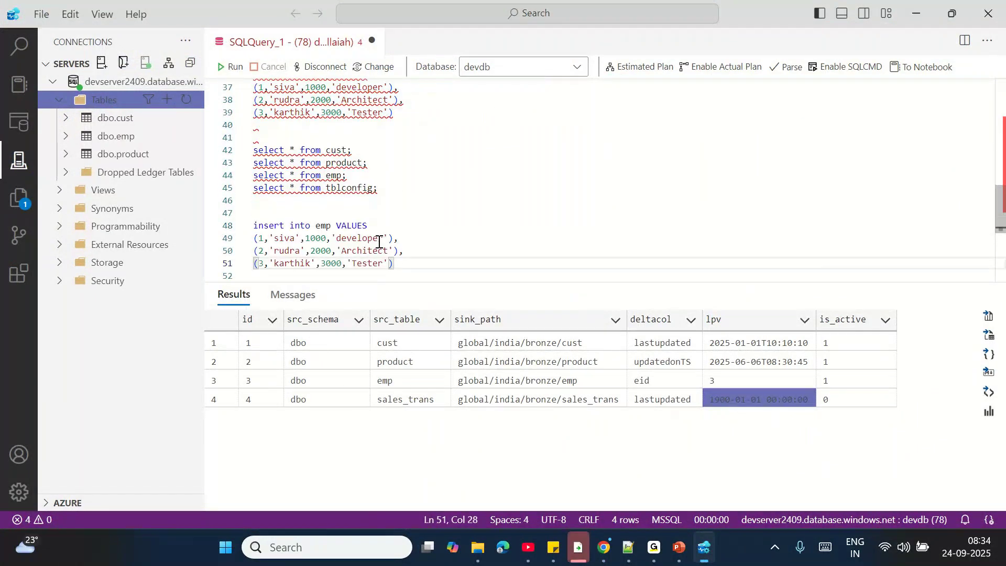
# - In the copied emp insert, change the first row to id 4, a new employee name and salary 1500
pyautogui.moveTo(393, 263); pyautogui.dragTo(254, 237)
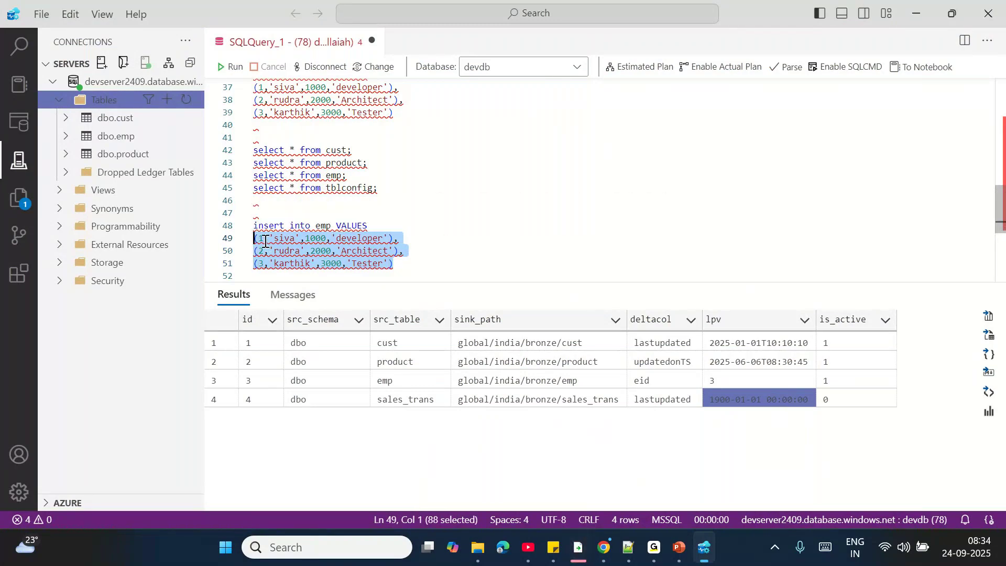
pyautogui.click(472, 239)
pyautogui.click(263, 239)
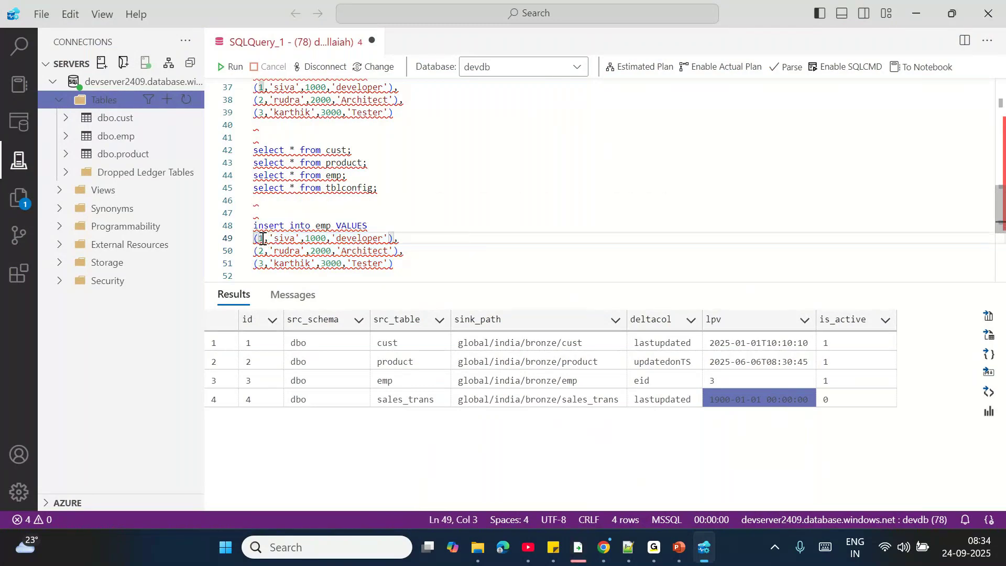
pyautogui.press('BackSpace')
pyautogui.write('4')
pyautogui.doubleClick(281, 240)
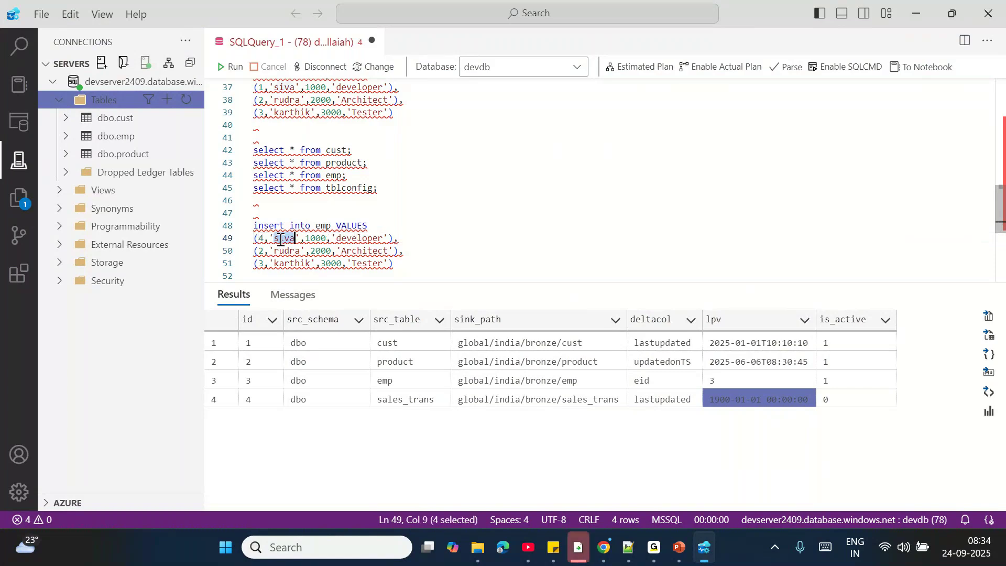
pyautogui.write('vee')
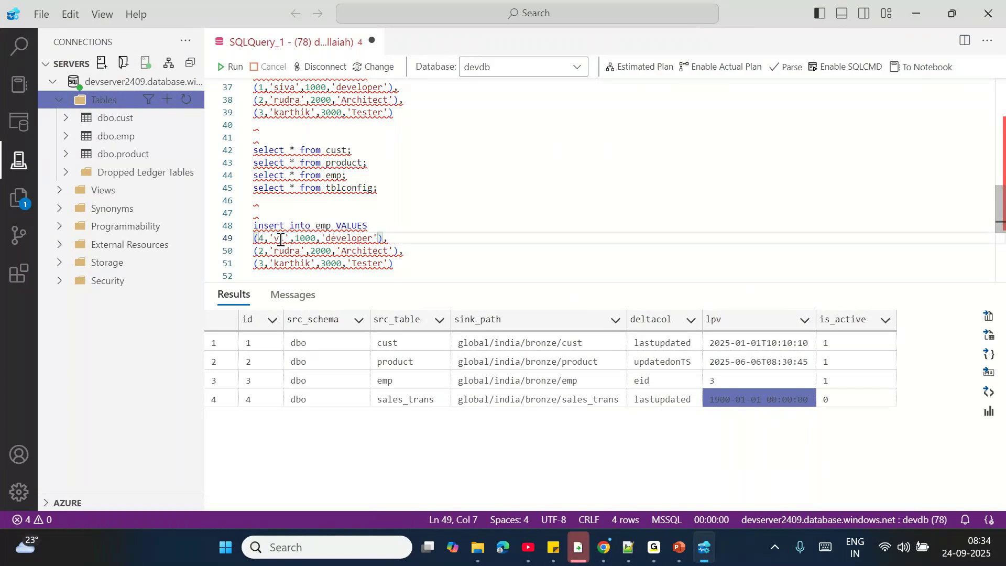
pyautogui.write('nesh')
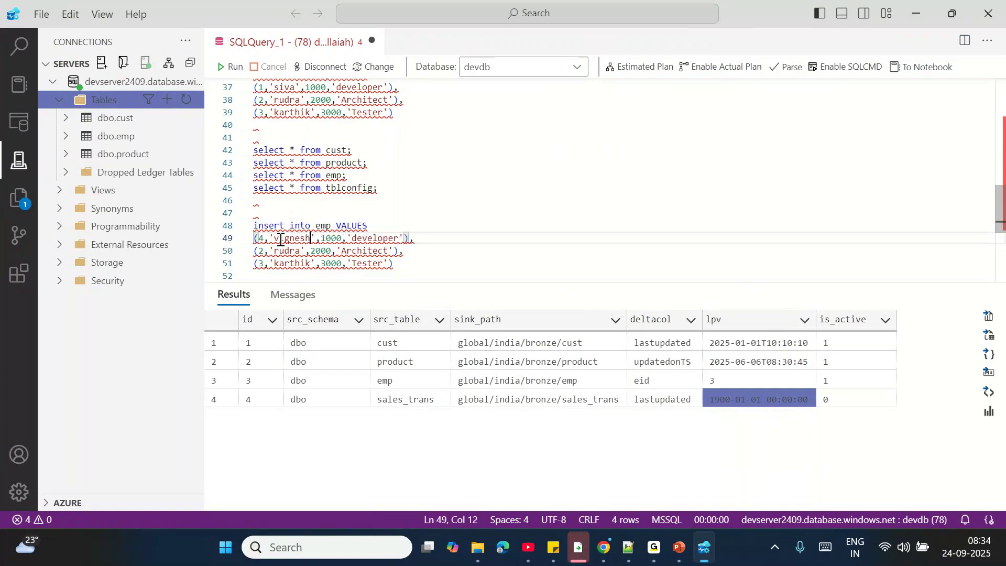
pyautogui.doubleClick(338, 239)
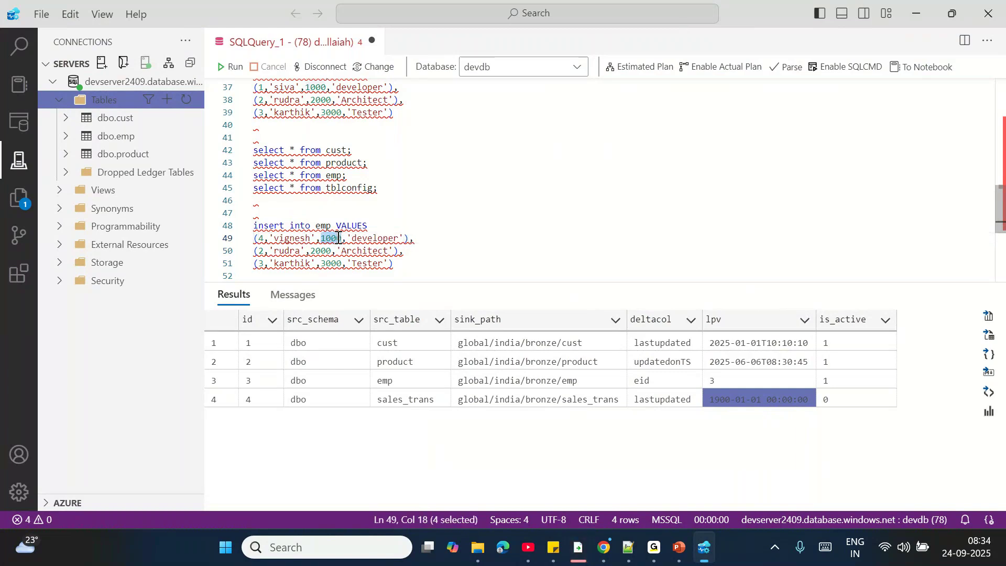
pyautogui.click(328, 237)
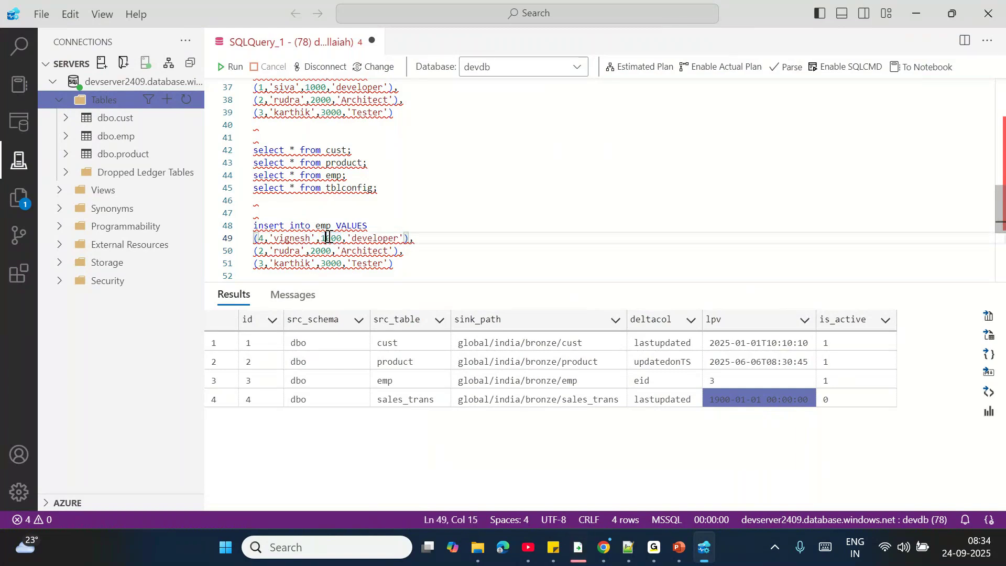
pyautogui.press('BackSpace')
pyautogui.write('5')
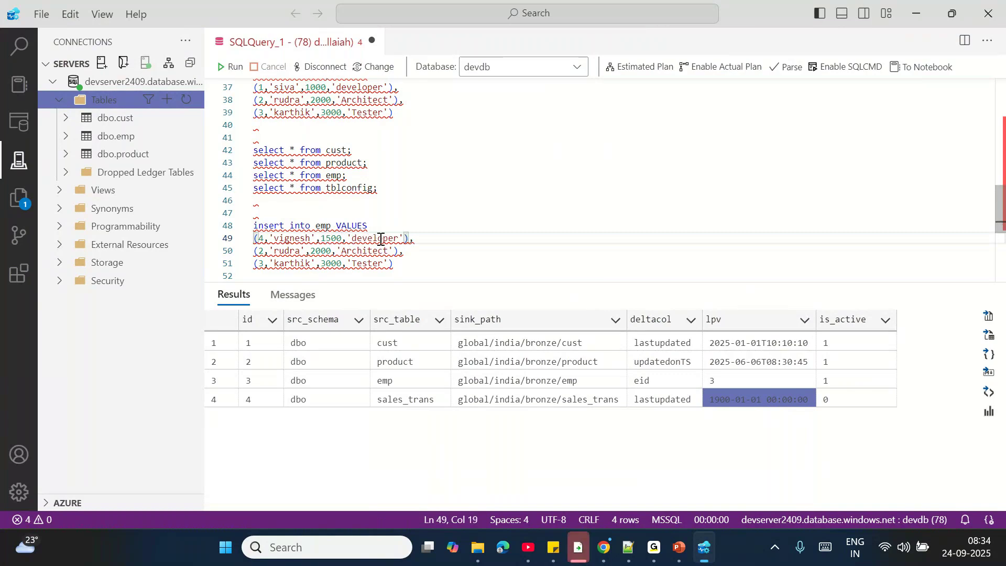
# - Set the second row's id to 5 in the copied emp insert and remove the third row with its preceding comma
pyautogui.doubleClick(381, 238)
pyautogui.doubleClick(267, 253)
pyautogui.click(267, 253)
pyautogui.doubleClick(266, 253)
pyautogui.write('5')
pyautogui.click(416, 263)
pyautogui.keyDown('shift'); pyautogui.click(401, 255); pyautogui.keyUp('shift')
pyautogui.press('BackSpace')
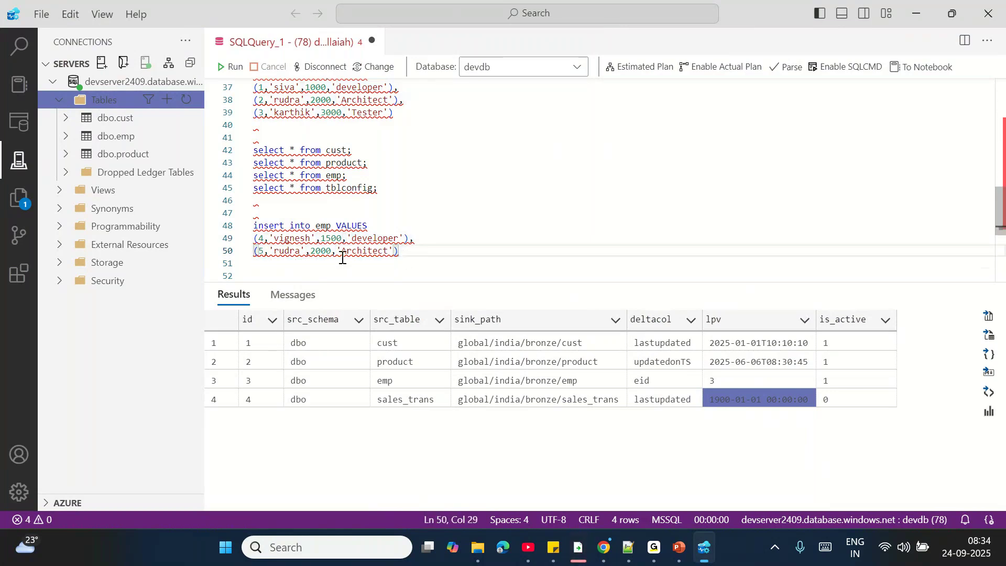
# - Give the emp row with id 5 a new employee name, salary 2200 and department BI
pyautogui.doubleClick(277, 251)
pyautogui.press('BackSpace')
pyautogui.write('vishnu')
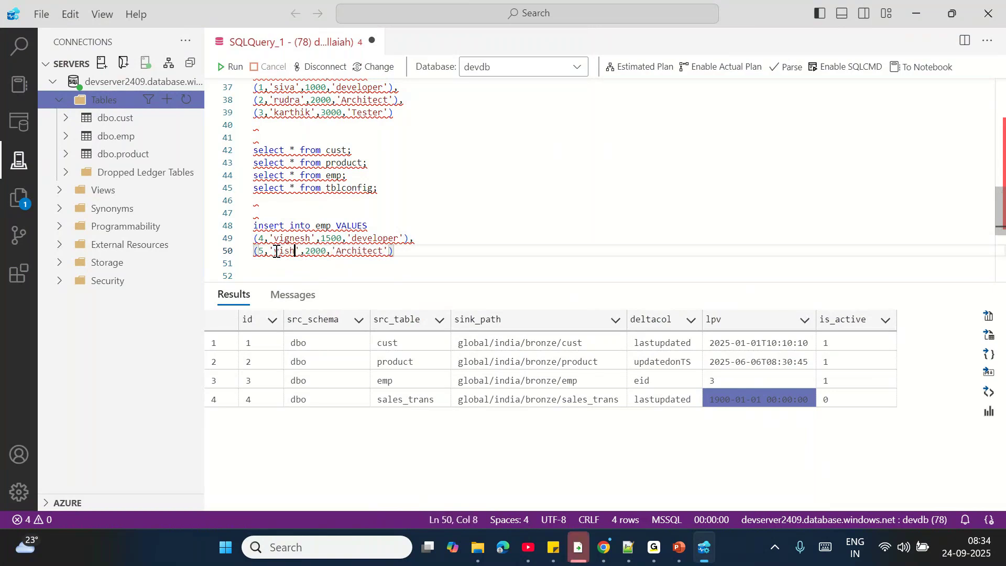
pyautogui.click(319, 250)
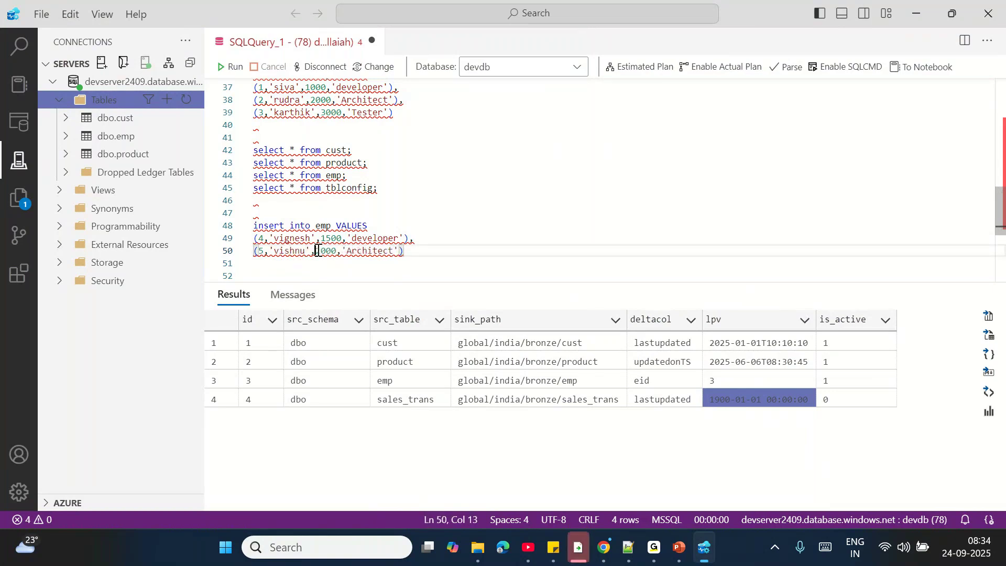
pyautogui.write('5')
pyautogui.doubleClick(384, 252)
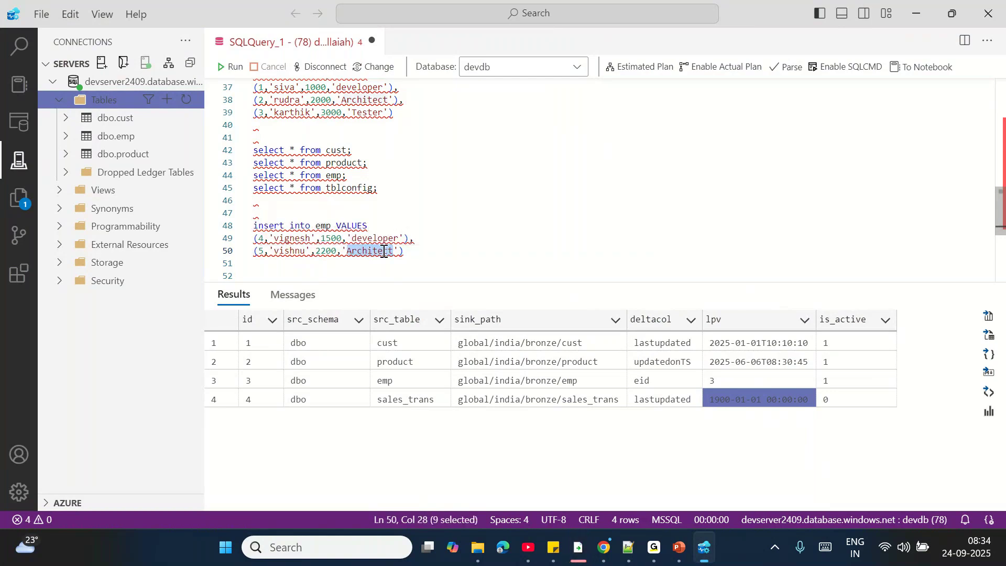
pyautogui.press('BackSpace')
pyautogui.write('BI')
# - Run only the new two-row emp insert statement
pyautogui.moveTo(386, 252); pyautogui.dragTo(251, 224)
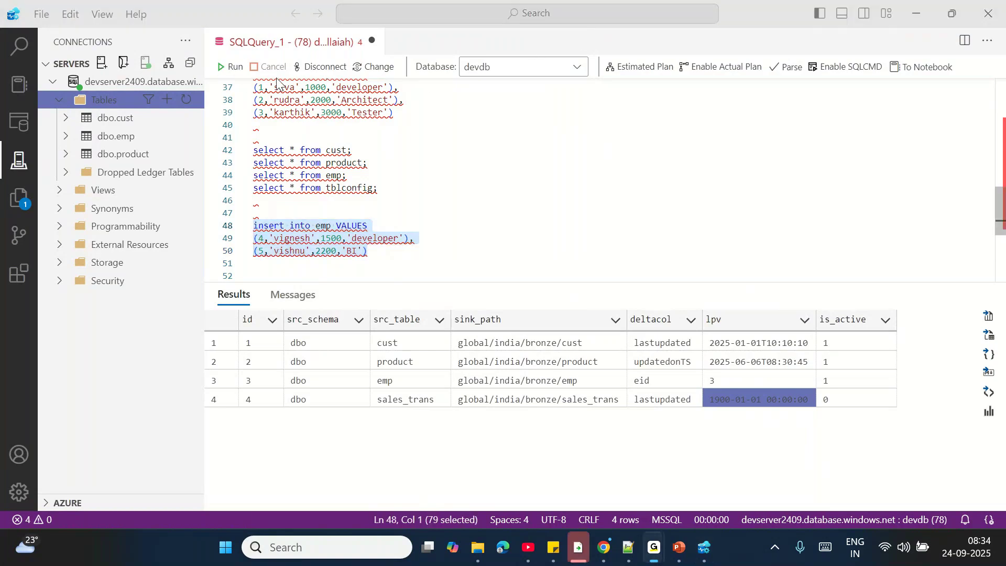
pyautogui.click(243, 70)
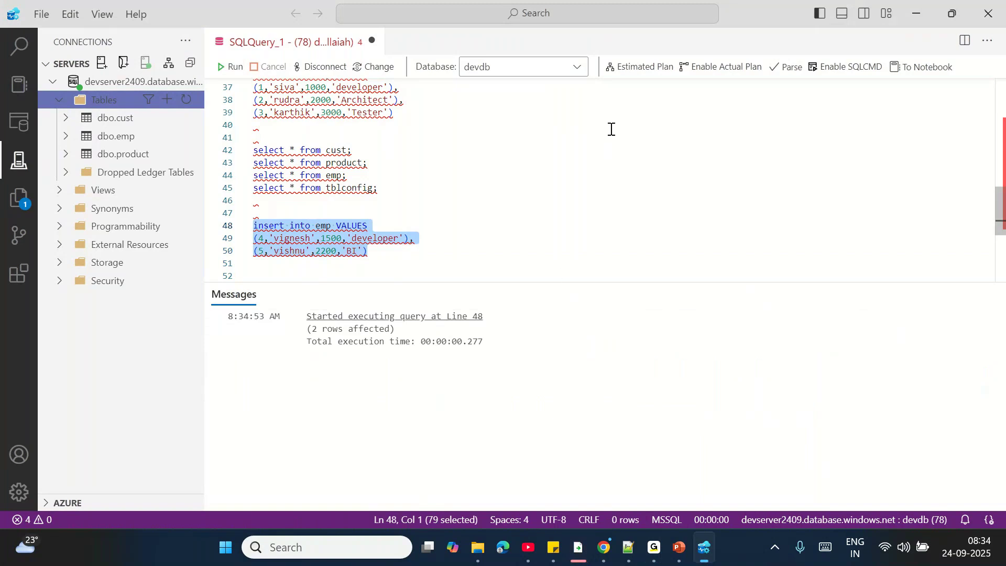
pyautogui.click(399, 227)
# - Copy the original cust insert statement and paste it below the new emp insert
pyautogui.scroll(3, 399, 227)
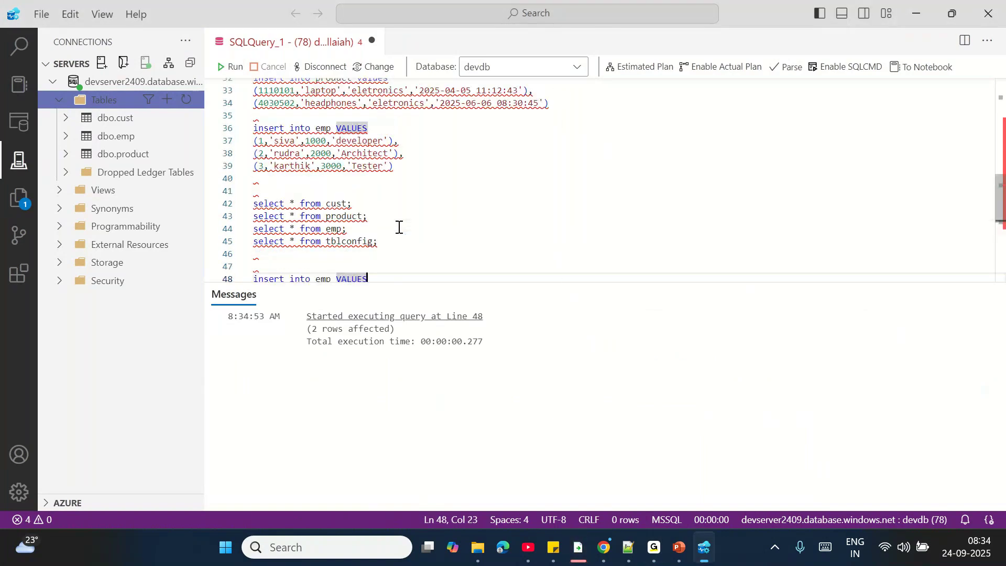
pyautogui.scroll(2, 399, 226)
pyautogui.moveTo(452, 170); pyautogui.dragTo(253, 157)
pyautogui.hotkey('ctrl', 'c')
pyautogui.scroll(-5, 405, 198)
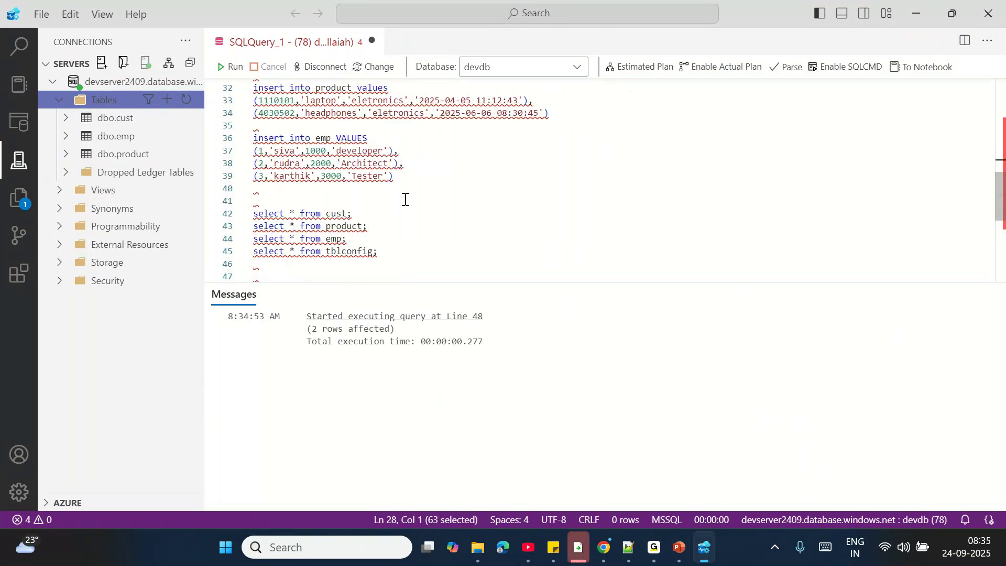
pyautogui.click(386, 226)
pyautogui.press('Return')
pyautogui.press('Return')
pyautogui.press('Return')
pyautogui.hotkey('ctrl', 'v')
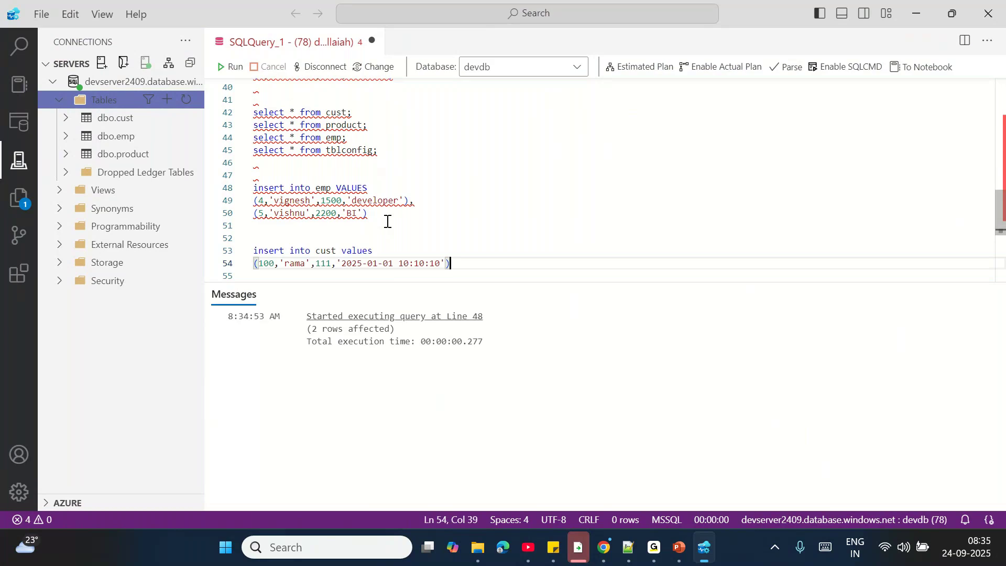
# - In the pasted cust insert, set the id to 101 and enter a new customer name
pyautogui.doubleClick(266, 263)
pyautogui.write('101')
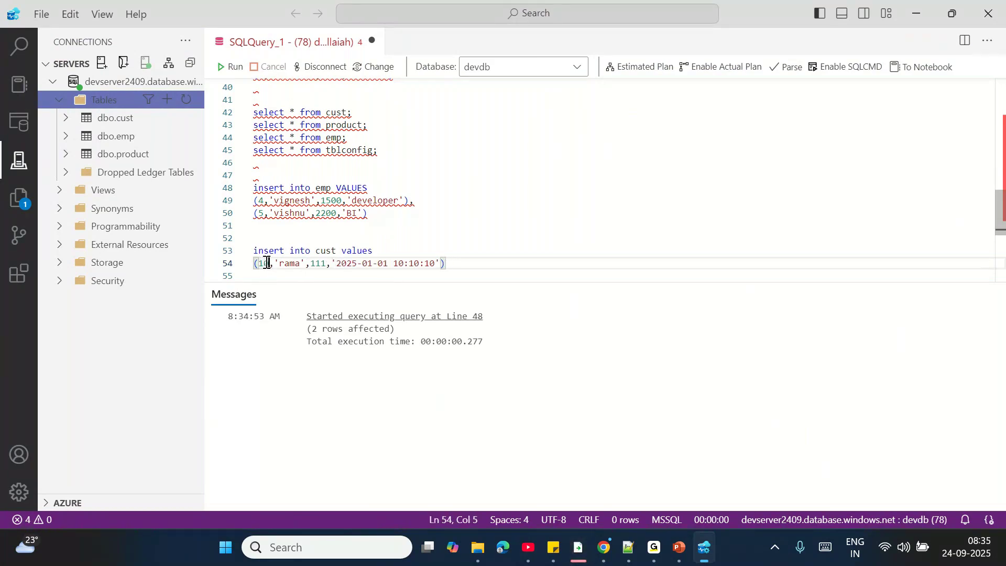
pyautogui.press('Right')
pyautogui.press('Right')
pyautogui.press('BackSpace')
pyautogui.press('BackSpace')
pyautogui.press('BackSpace')
pyautogui.press('BackSpace')
pyautogui.write('krishna')
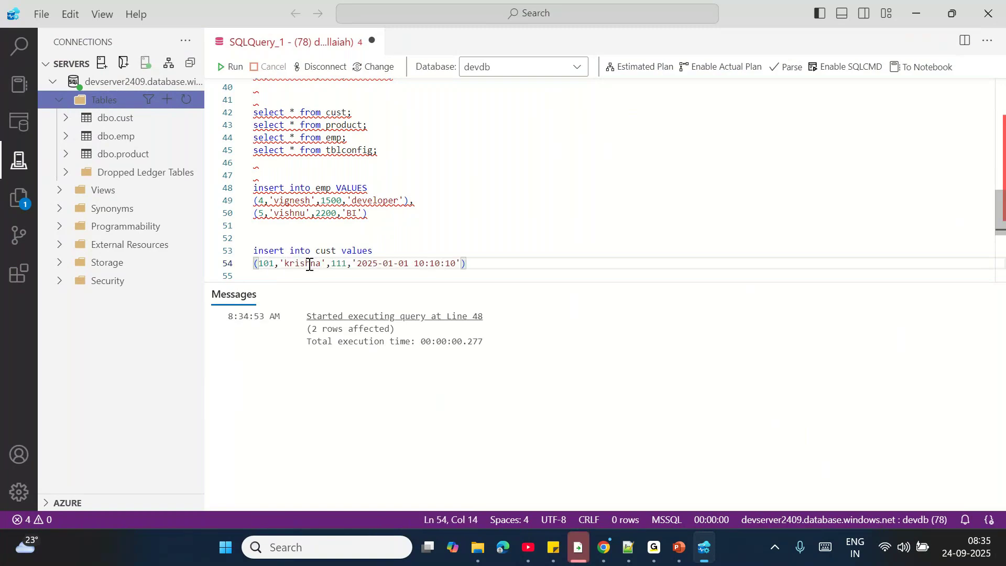
pyautogui.click(393, 263)
pyautogui.press('BackSpace')
pyautogui.write('2')
pyautogui.press('End')
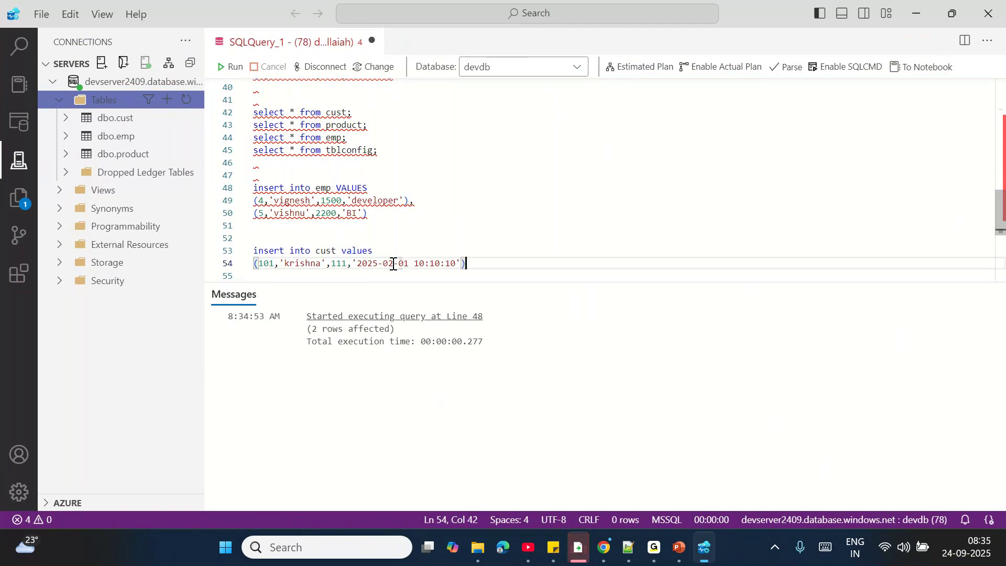
pyautogui.click(428, 263)
pyautogui.press('BackSpace')
pyautogui.write('1')
pyautogui.press('Right')
pyautogui.press('Right')
pyautogui.press('Delete')
pyautogui.write('1')
pyautogui.press('Right')
pyautogui.press('Right')
pyautogui.press('Delete')
pyautogui.write('1')
pyautogui.press('Right')
pyautogui.press('Right')
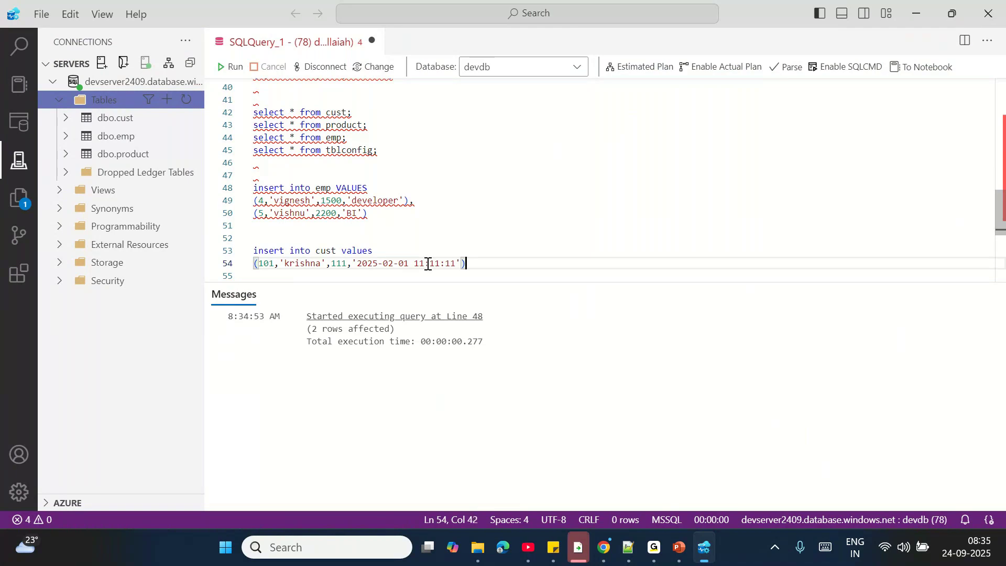
# - Run only the new cust insert statement
pyautogui.keyDown('shift'); pyautogui.click(213, 249); pyautogui.keyUp('shift')
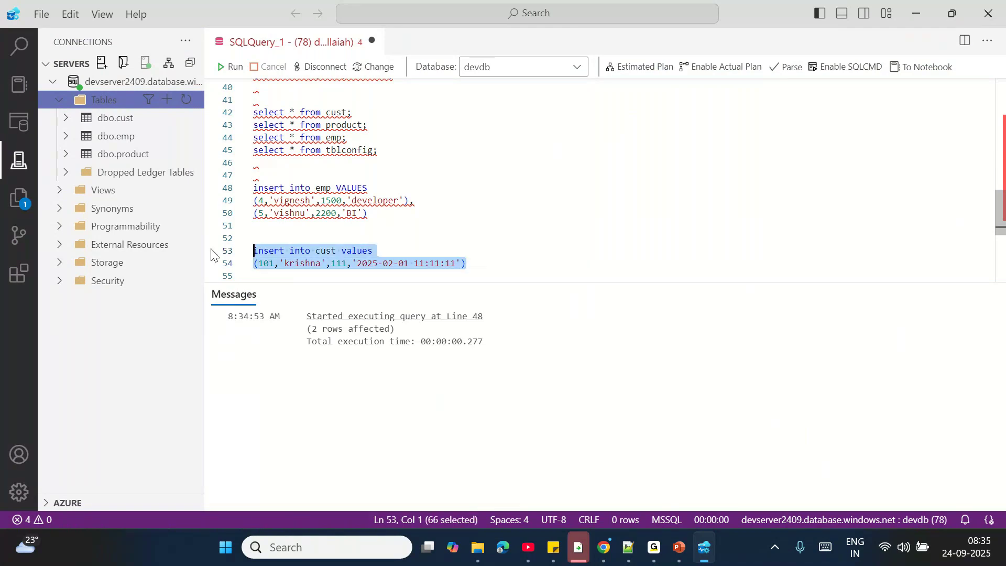
pyautogui.click(234, 67)
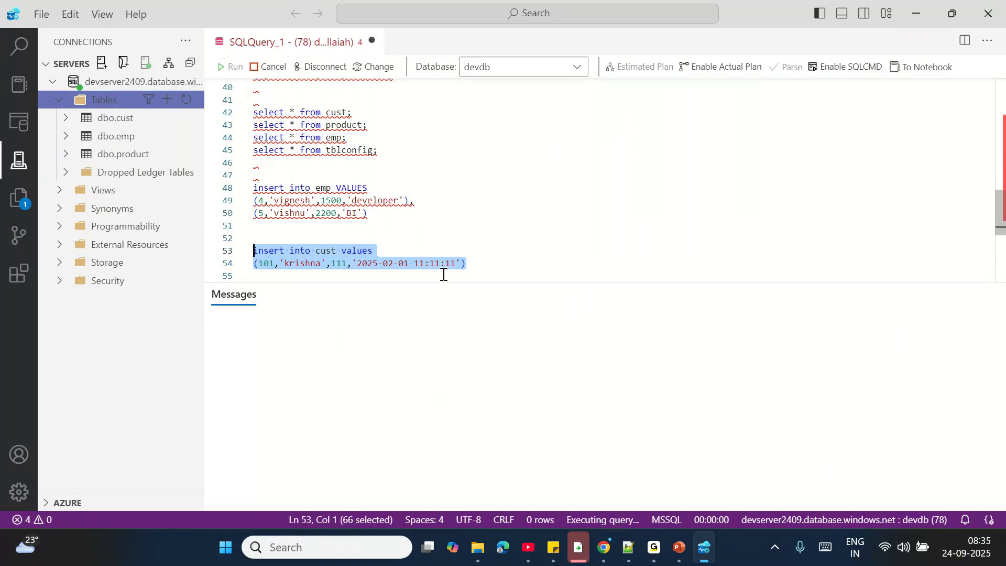
pyautogui.scroll(2, 334, 246)
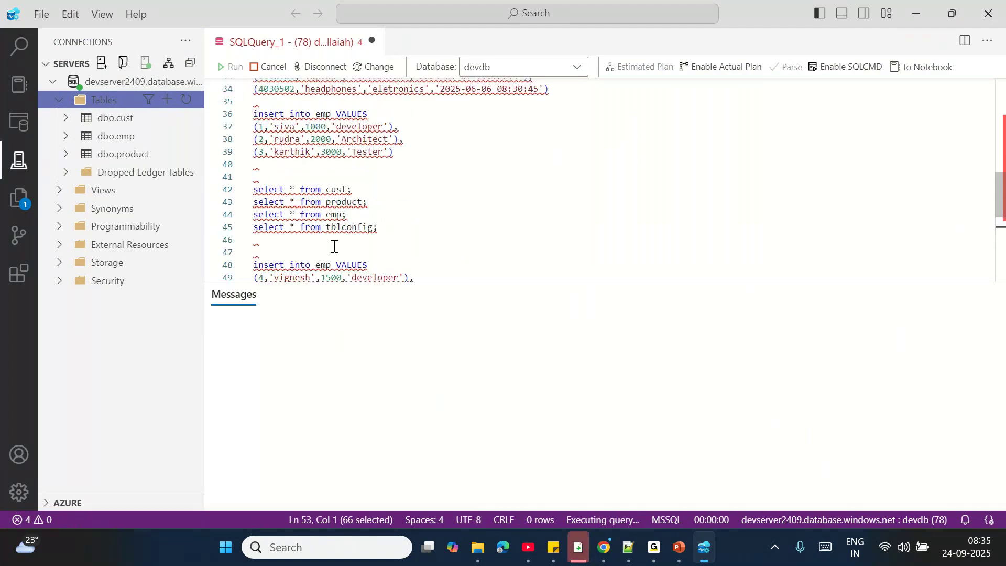
pyautogui.scroll(4, 334, 247)
# - Paste another copy of the original cust insert below the id 101 insert, separated by a blank line
pyautogui.scroll(-5, 367, 220)
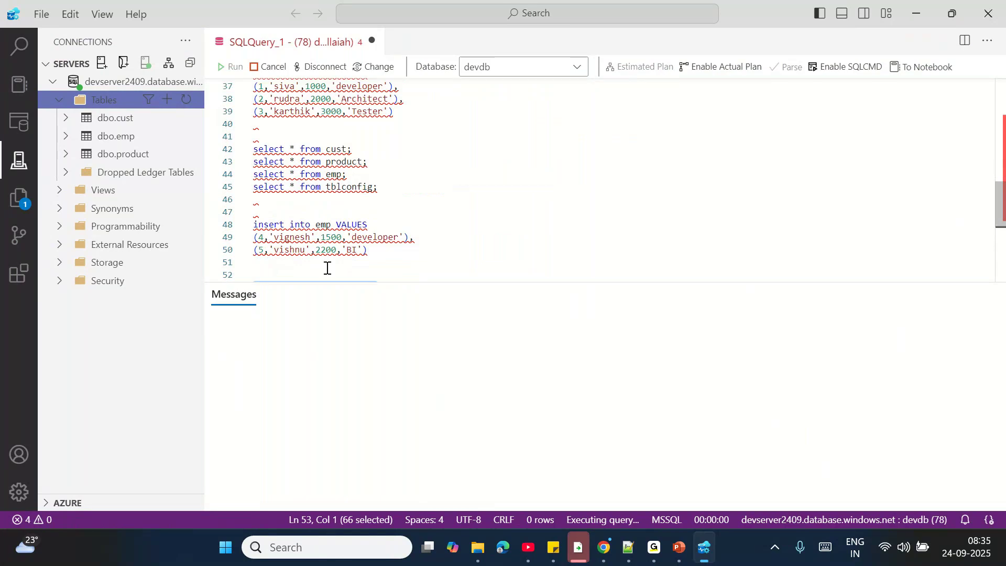
pyautogui.scroll(-1, 327, 268)
pyautogui.doubleClick(303, 252)
pyautogui.scroll(5, 359, 253)
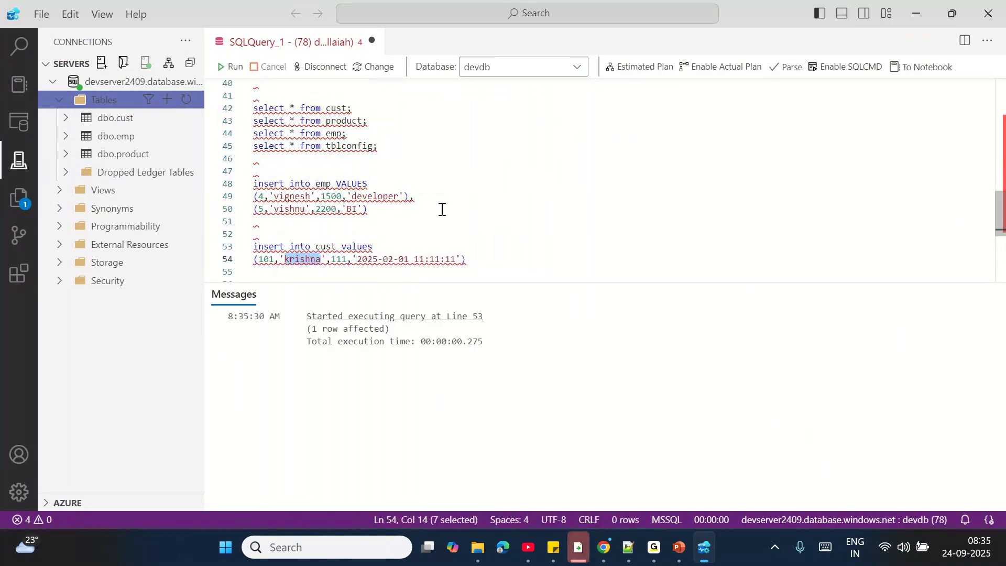
pyautogui.moveTo(452, 116); pyautogui.dragTo(254, 116)
pyautogui.moveTo(470, 115); pyautogui.dragTo(246, 103)
pyautogui.hotkey('ctrl', 'c')
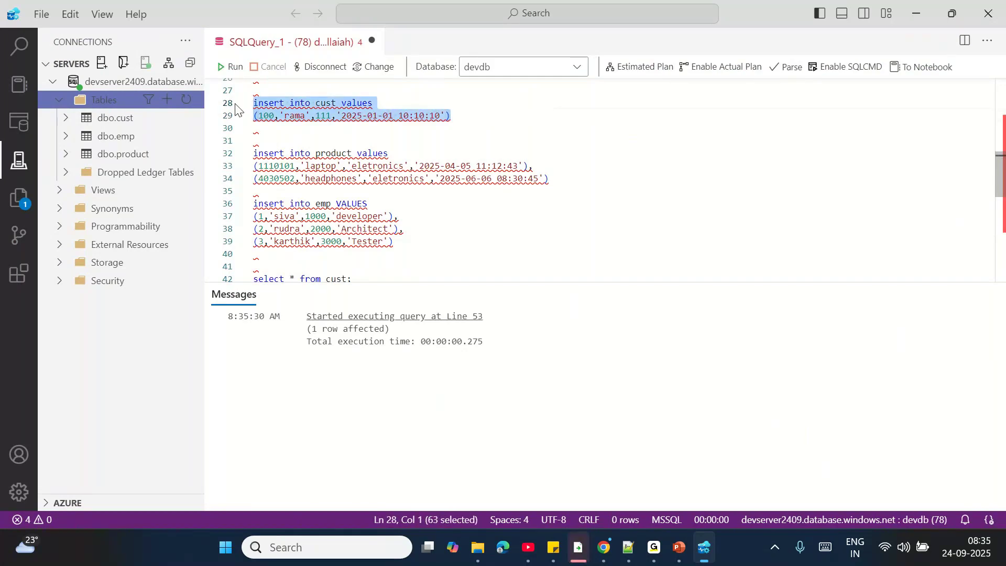
pyautogui.scroll(-7, 404, 155)
pyautogui.click(481, 178)
pyautogui.press('Return')
pyautogui.hotkey('ctrl', 'v')
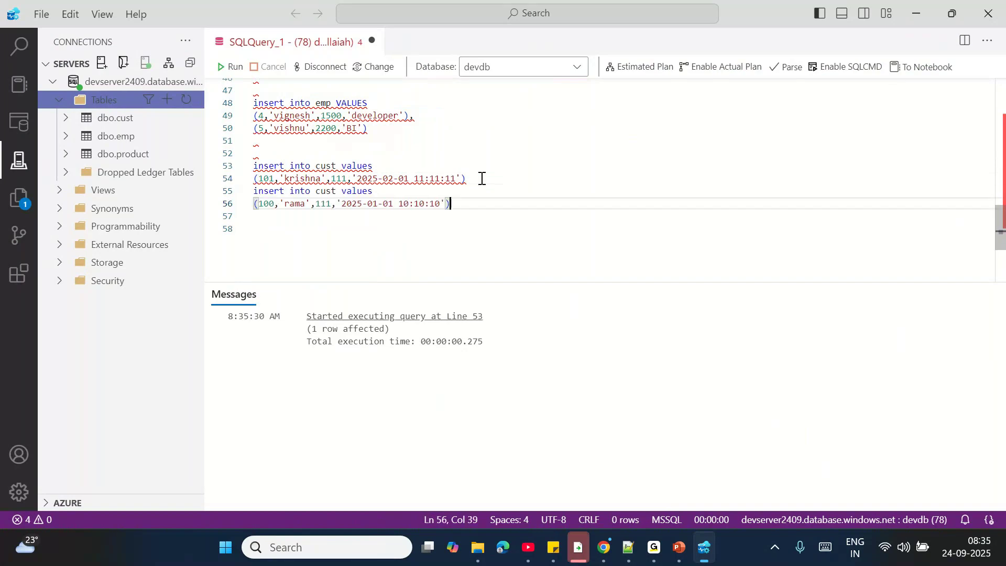
pyautogui.click(482, 179)
pyautogui.press('Return')
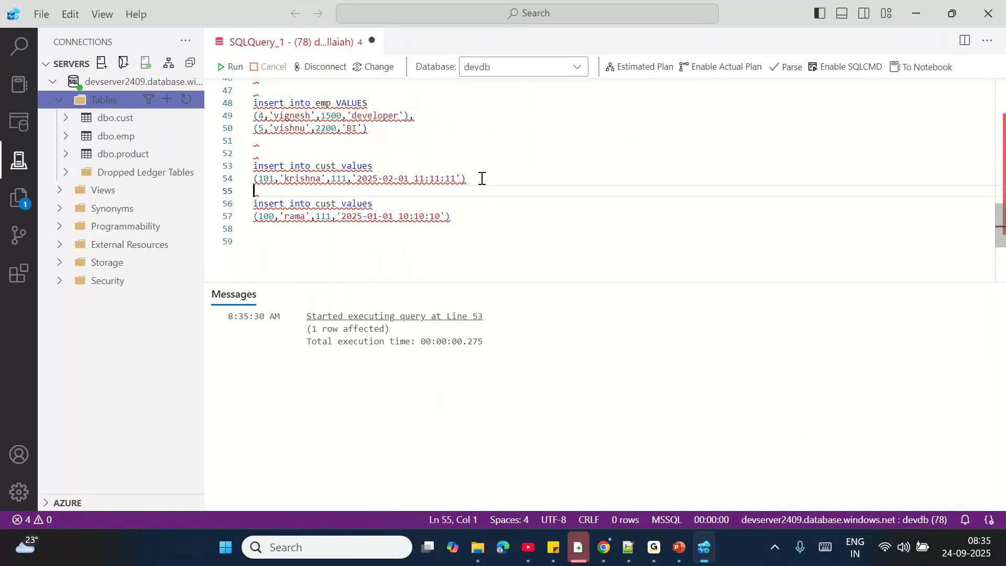
# - Set the balance value in the last cust insert statement to 155
pyautogui.click(330, 217)
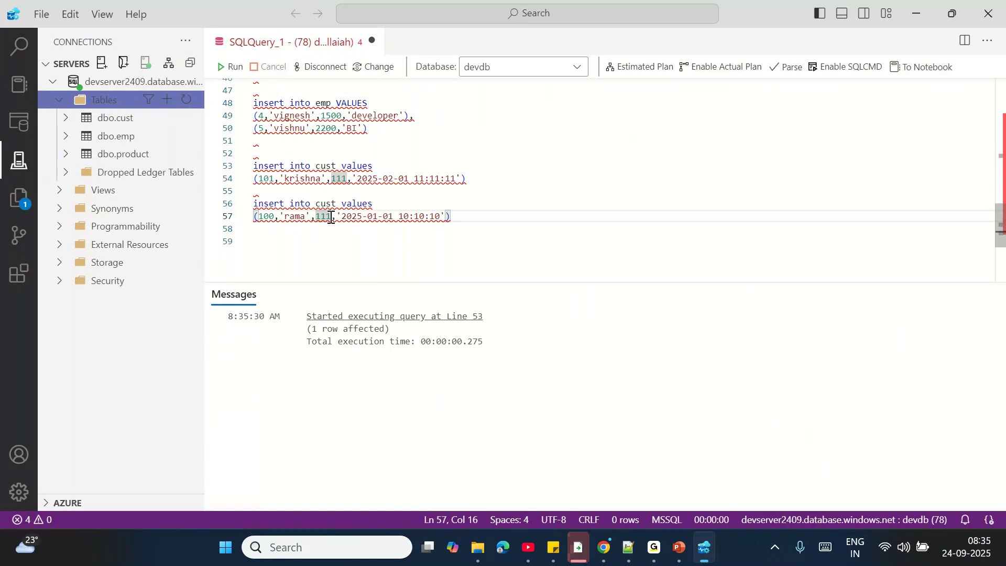
pyautogui.scroll(7, 330, 218)
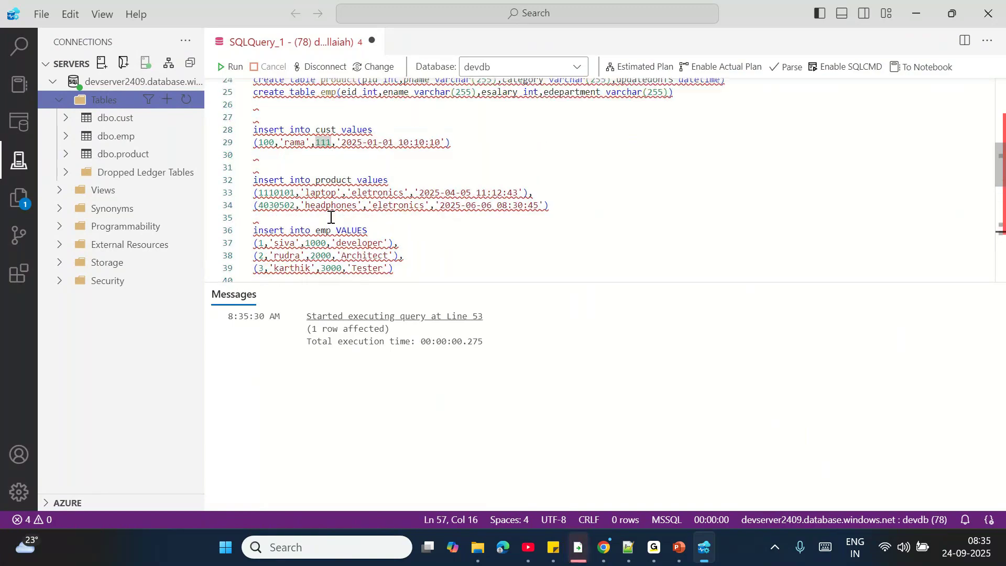
pyautogui.scroll(-4, 331, 217)
pyautogui.scroll(3, 331, 217)
pyautogui.scroll(-7, 331, 218)
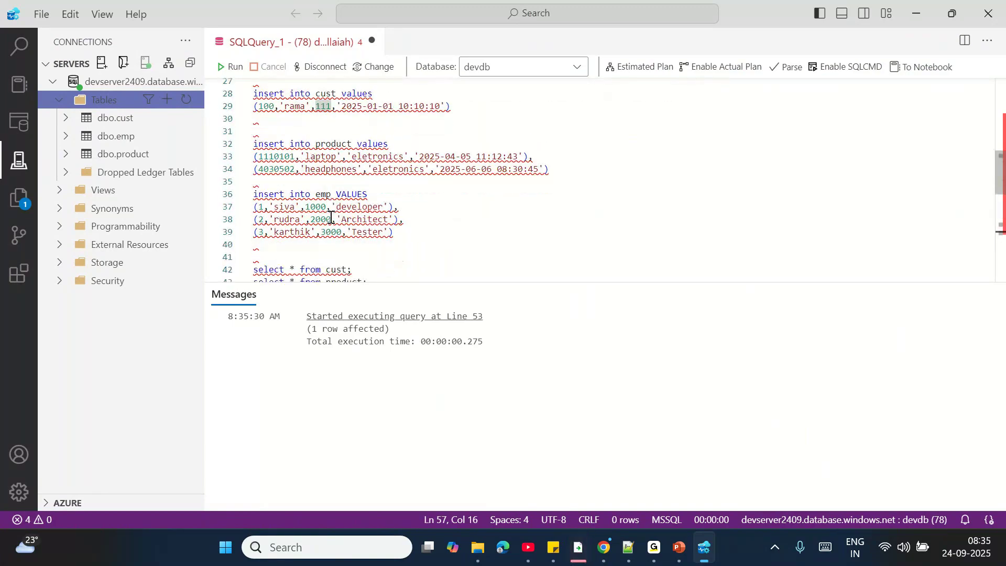
pyautogui.press('BackSpace')
pyautogui.press('BackSpace')
pyautogui.press('BackSpace')
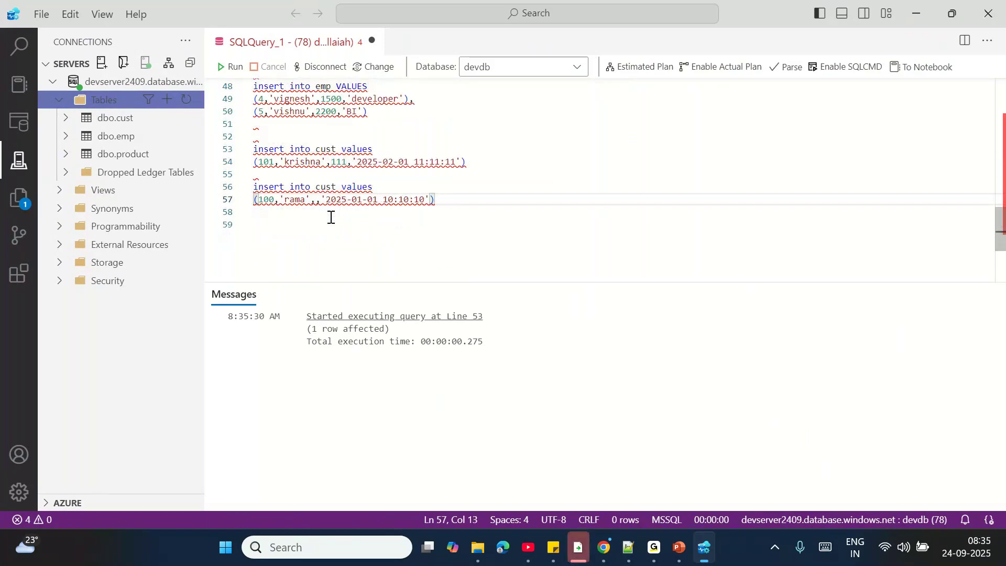
pyautogui.write('155')
pyautogui.click(378, 199)
pyautogui.press('BackSpace')
pyautogui.write('2')
pyautogui.press('Right')
pyautogui.press('Right')
pyautogui.press('Right')
pyautogui.press('Right')
pyautogui.press('Right')
pyautogui.press('Right')
pyautogui.press('BackSpace')
pyautogui.write('2')
pyautogui.moveTo(453, 200); pyautogui.dragTo(254, 188)
pyautogui.click(234, 69)
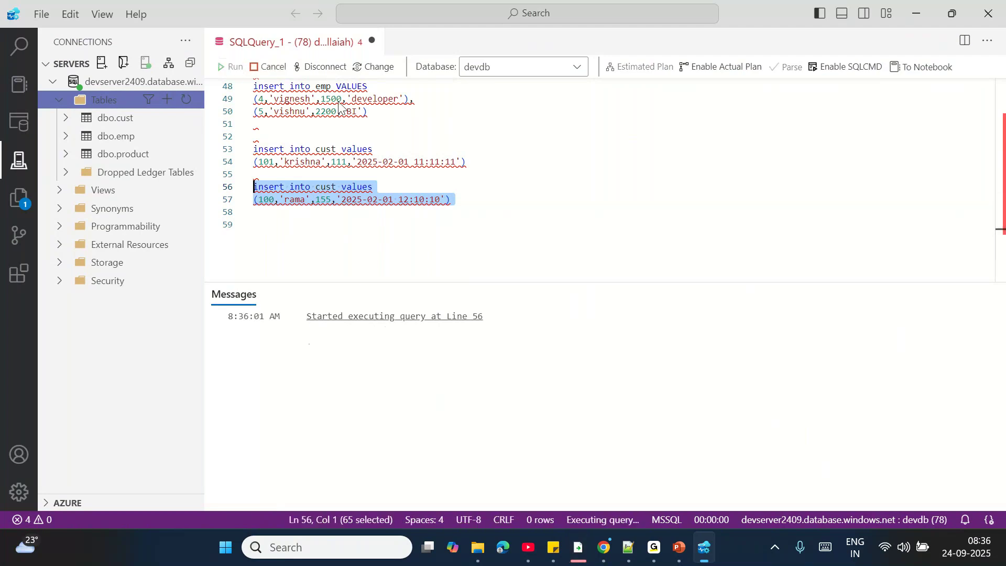
# - Below the last insert, add queries that select all rows from cust and from emp
pyautogui.click(475, 203)
pyautogui.press('Return')
pyautogui.press('Return')
pyautogui.write('sele')
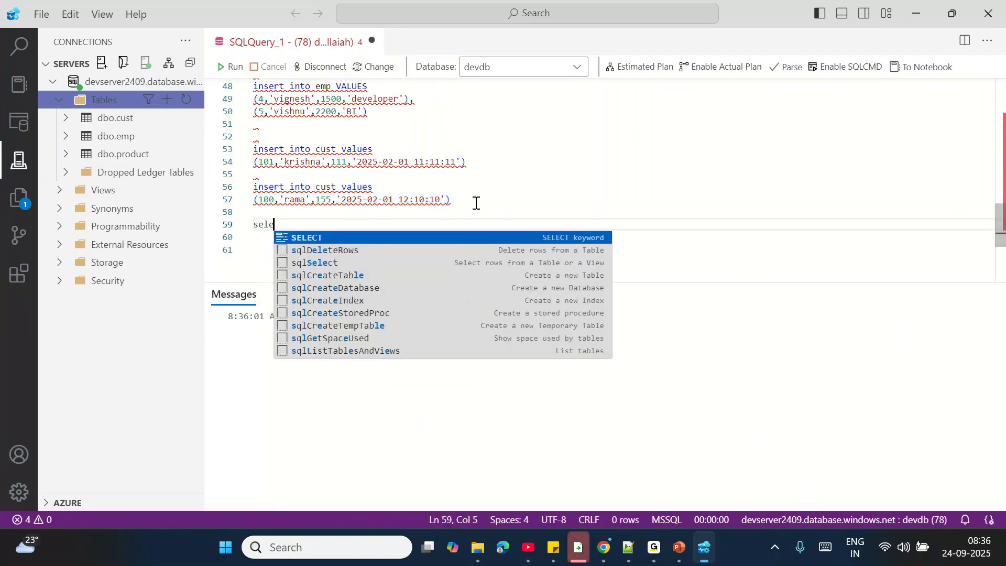
pyautogui.write('ct * from cust;')
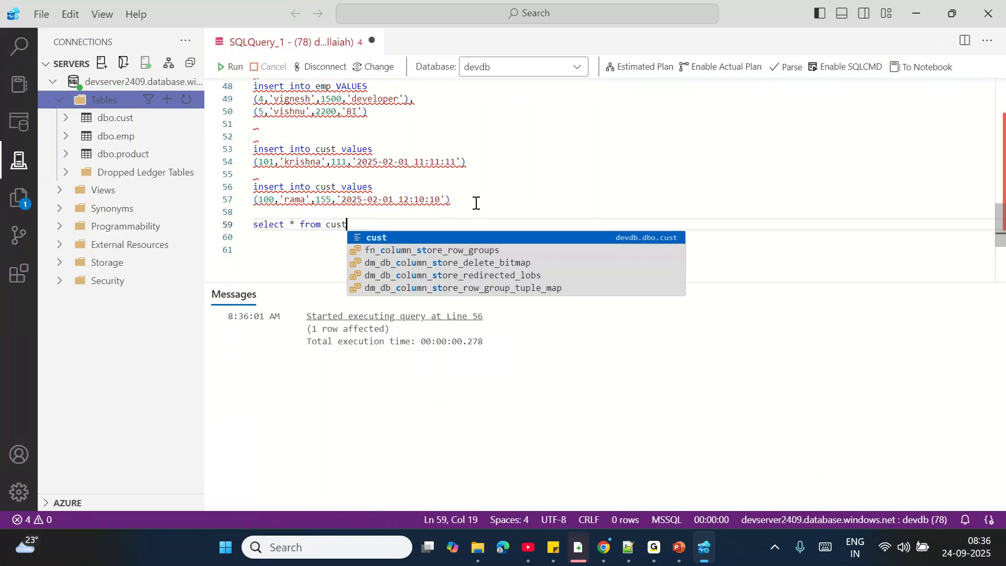
pyautogui.press('Return')
pyautogui.write('select * fr')
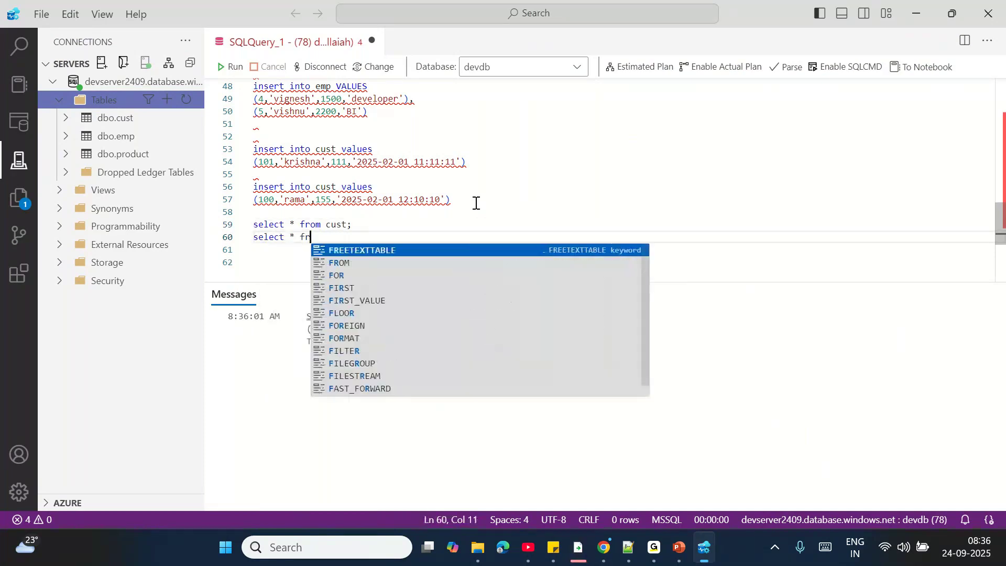
pyautogui.write('om emp;')
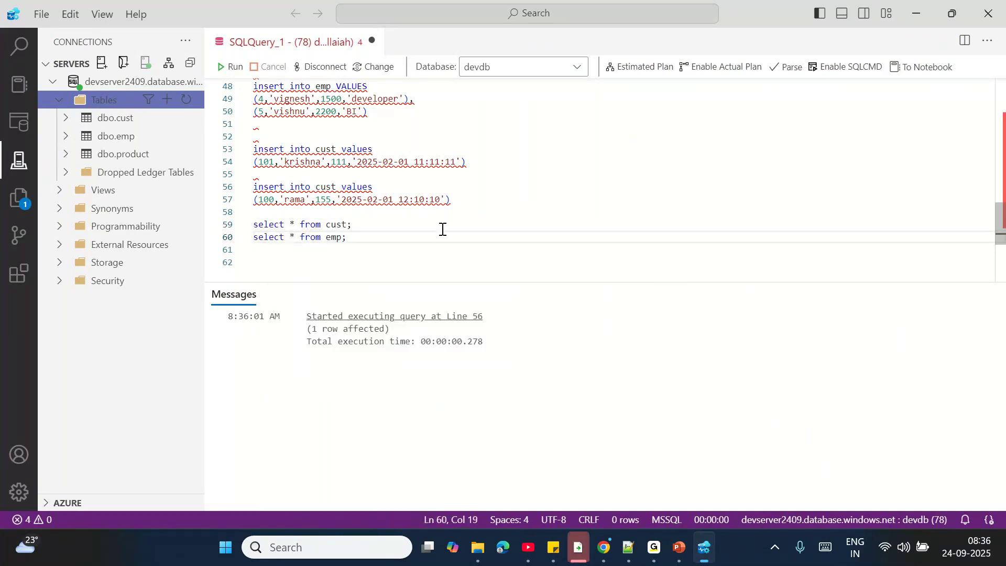
# - Run only the two new select queries and examine the added cust and emp rows in the enlarged results
pyautogui.moveTo(368, 243); pyautogui.dragTo(254, 224)
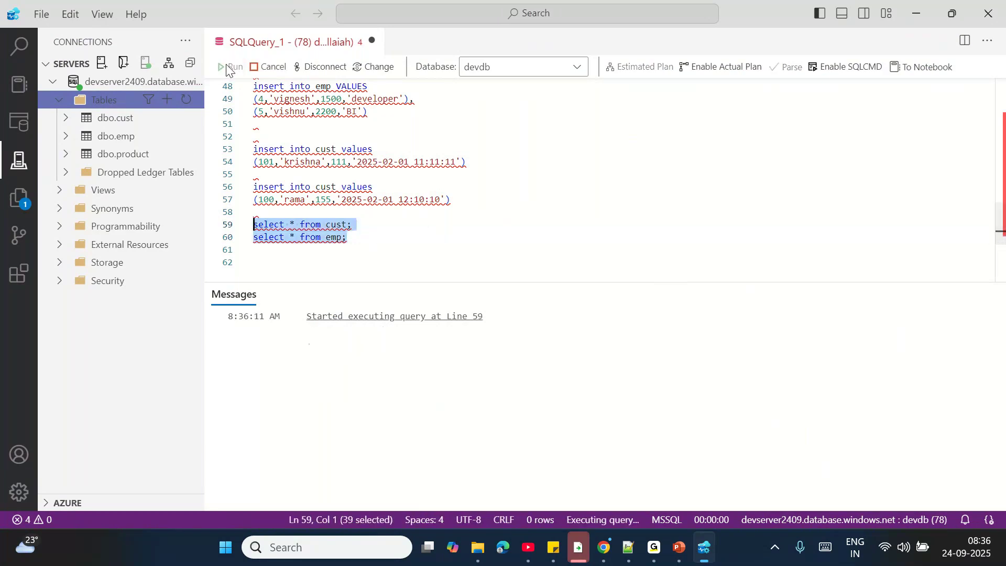
pyautogui.press('F5')
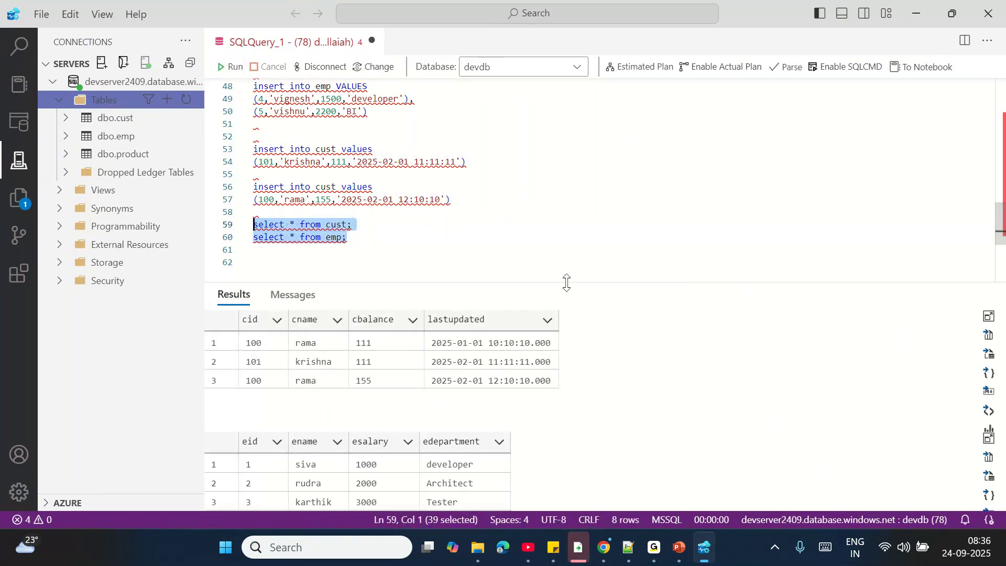
pyautogui.moveTo(566, 283); pyautogui.dragTo(546, 182)
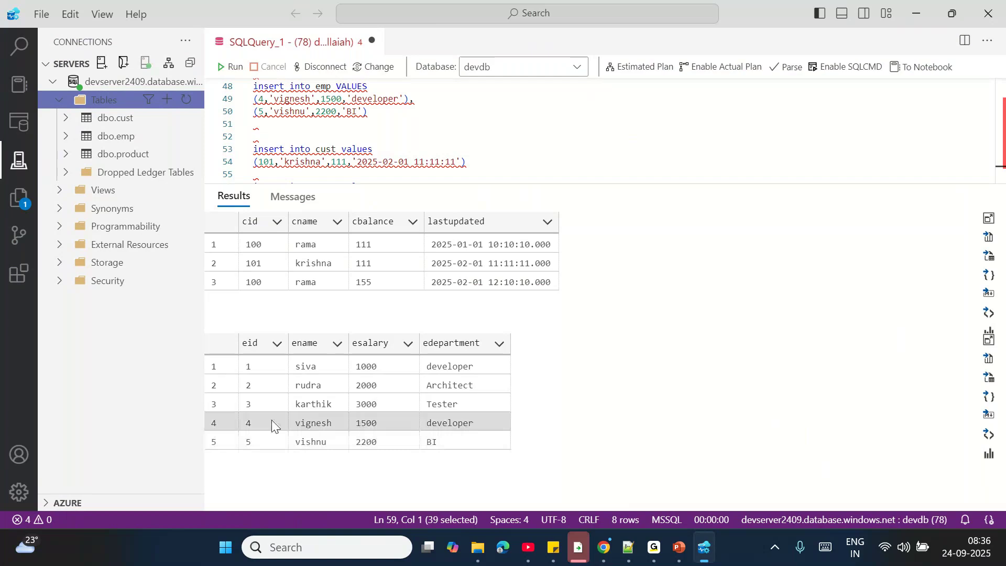
pyautogui.moveTo(271, 421); pyautogui.dragTo(469, 444)
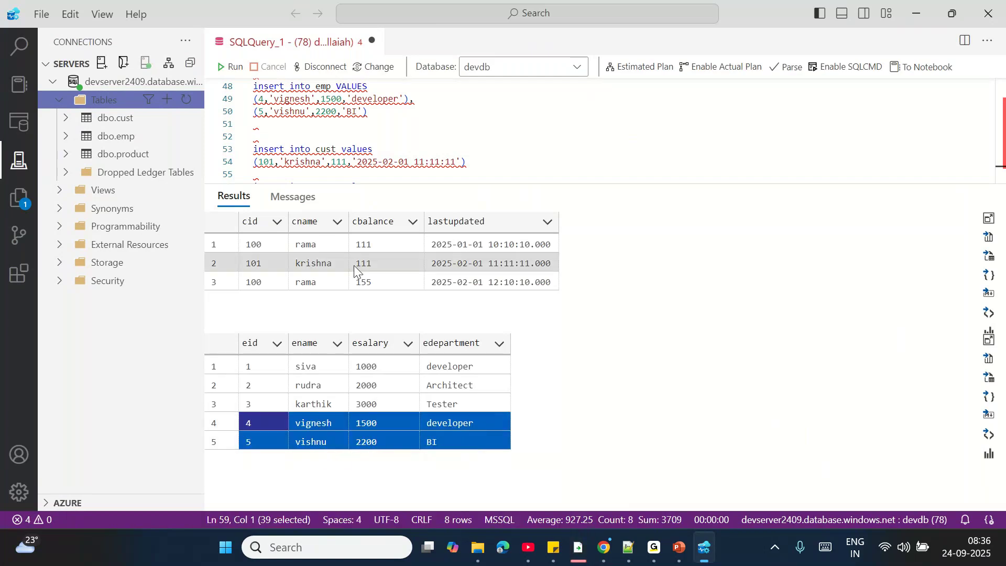
pyautogui.moveTo(254, 282); pyautogui.dragTo(370, 281)
pyautogui.moveTo(262, 264); pyautogui.dragTo(357, 262)
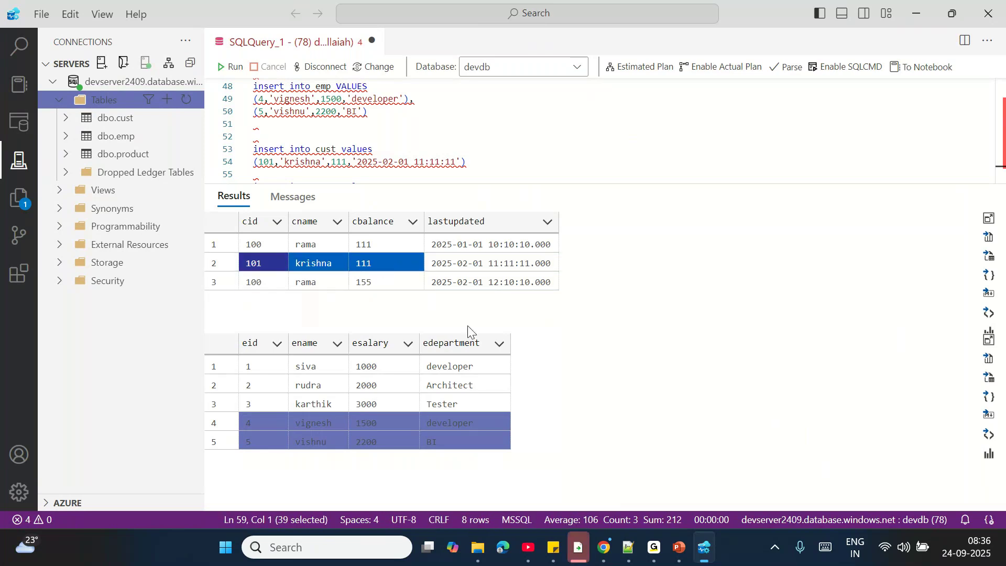
# - Switch to Azure Data Factory in Chrome, debug pipeline1 and refresh its activity runs until the copy and stored procedure runs are listed
pyautogui.click(603, 559)
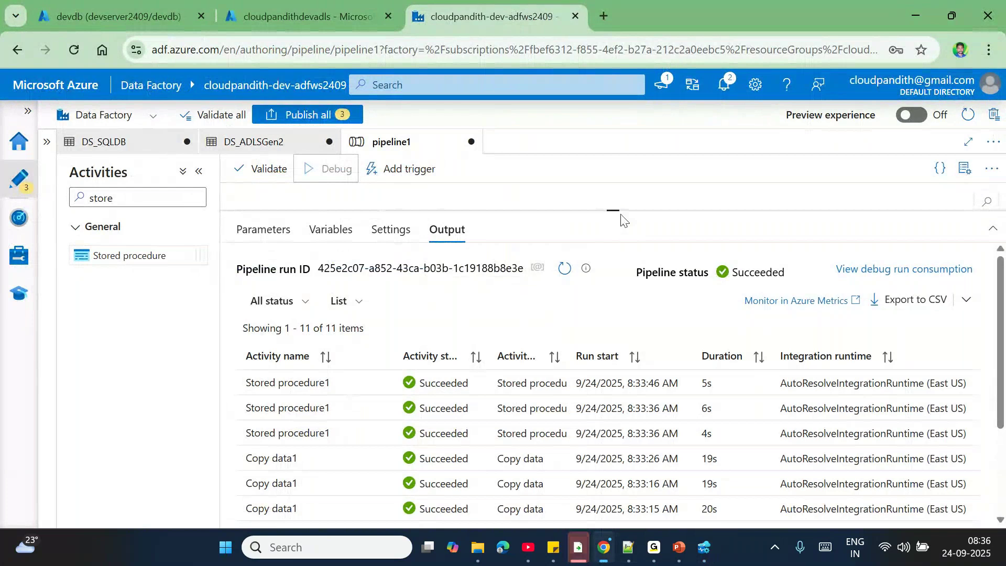
pyautogui.click(564, 270)
pyautogui.click(564, 271)
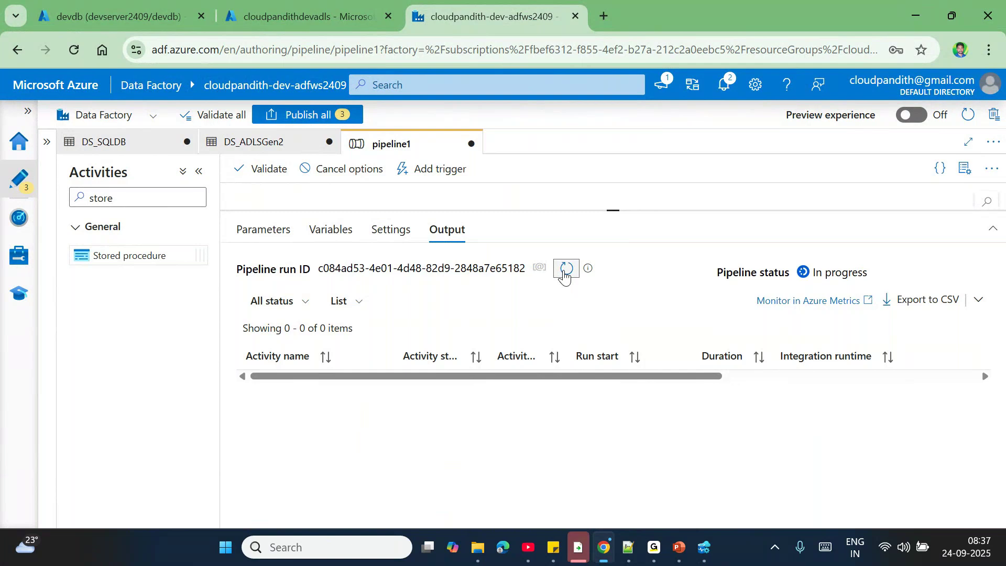
pyautogui.click(565, 270)
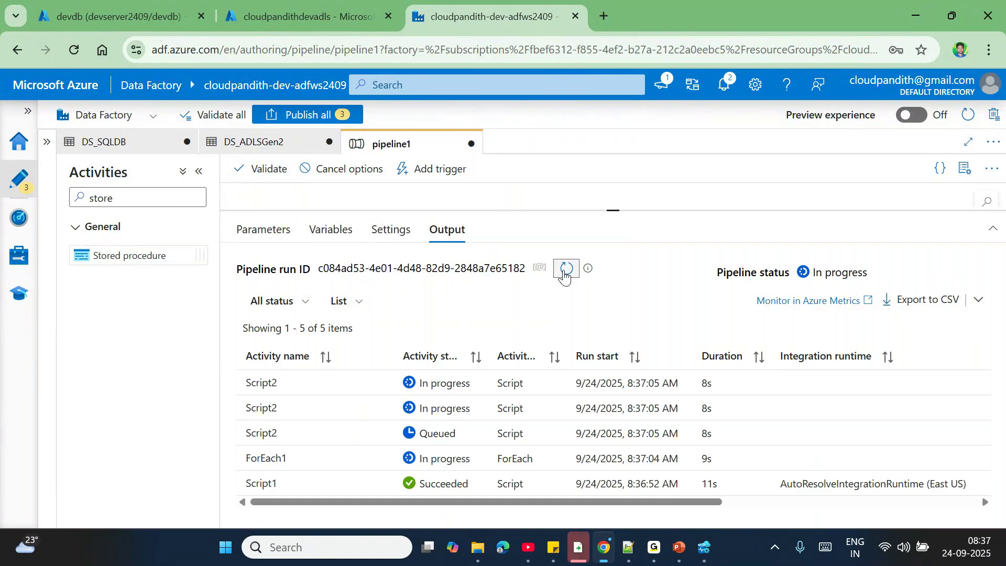
pyautogui.click(564, 276)
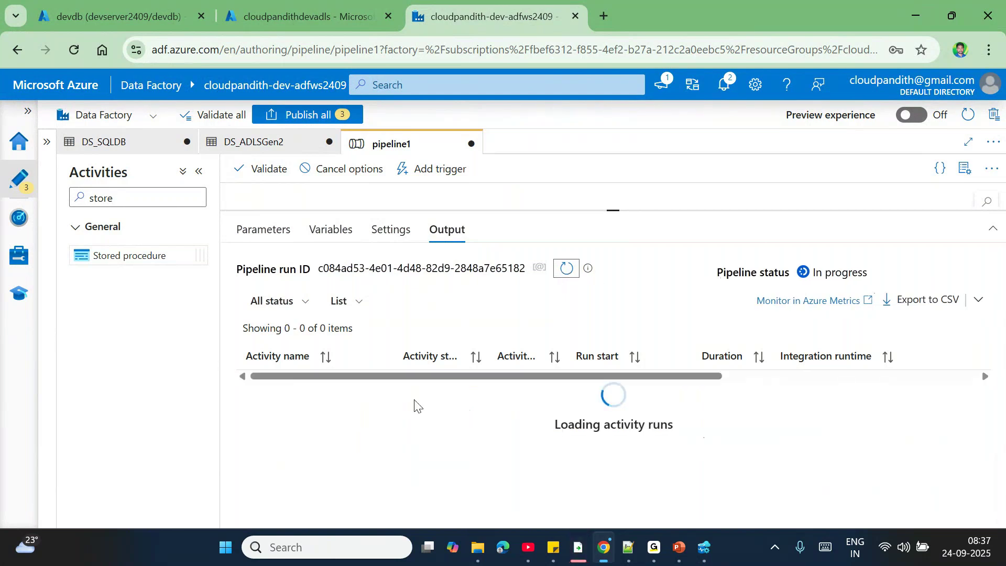
pyautogui.scroll(-2, 415, 403)
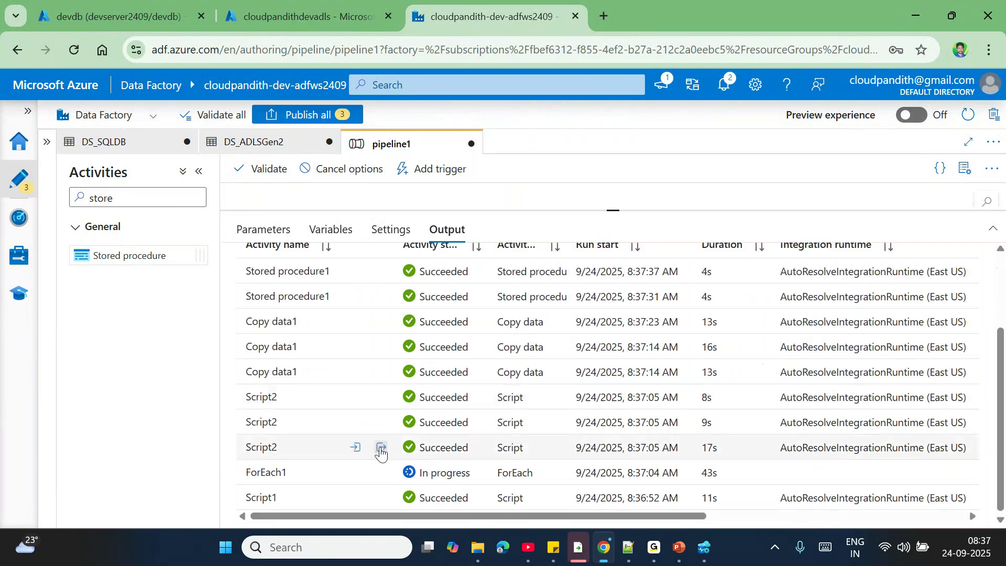
# - Examine the input and output of each of the three Script2 runs for its maxvalue
pyautogui.click(355, 449)
pyautogui.click(354, 449)
pyautogui.click(381, 449)
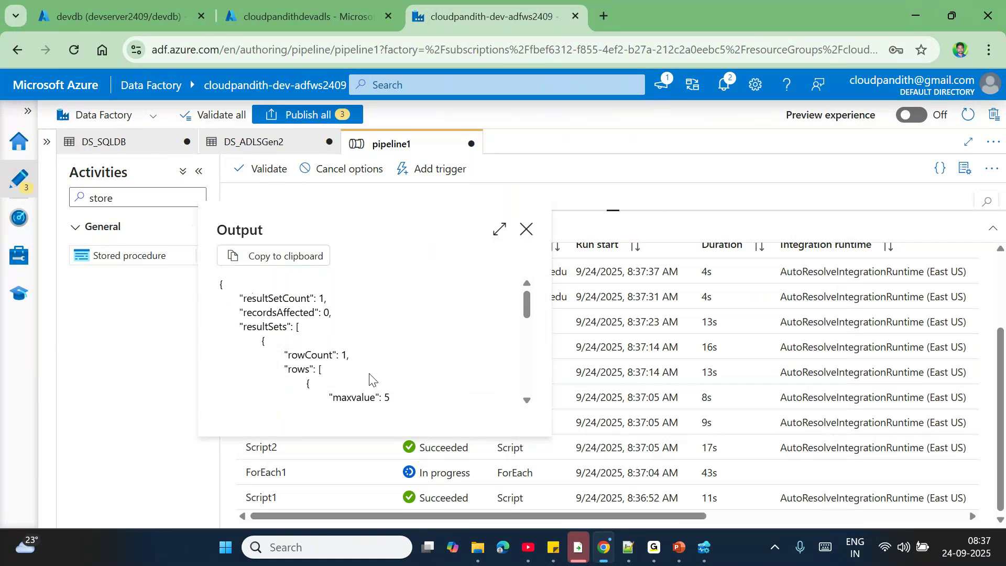
pyautogui.scroll(-1, 370, 378)
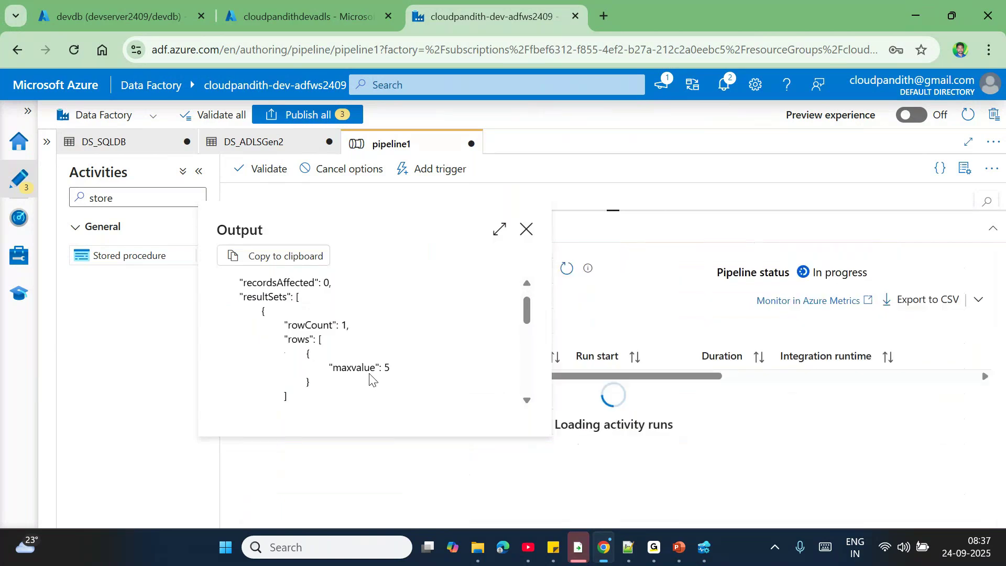
pyautogui.click(526, 229)
pyautogui.scroll(-2, 361, 448)
pyautogui.click(357, 422)
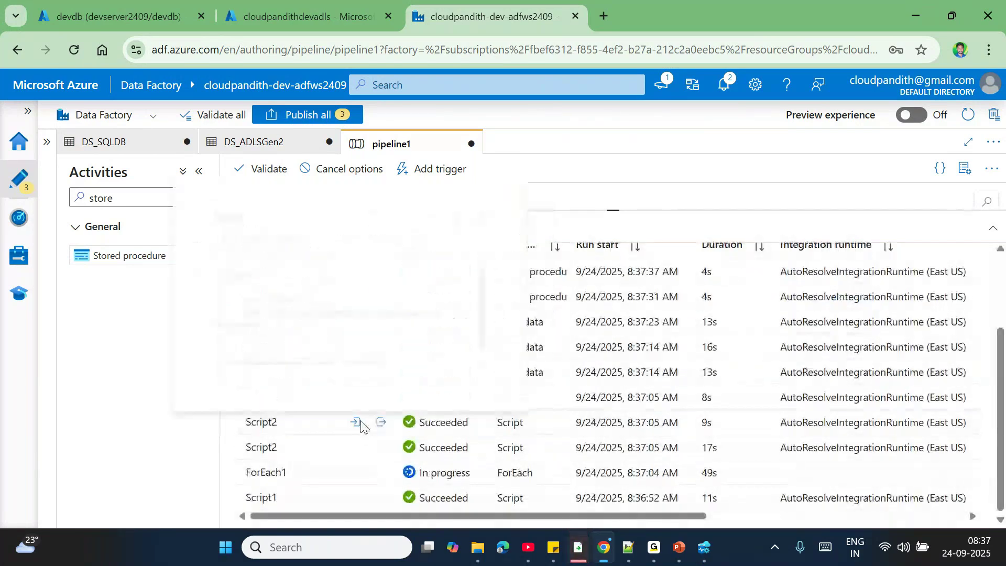
pyautogui.click(383, 424)
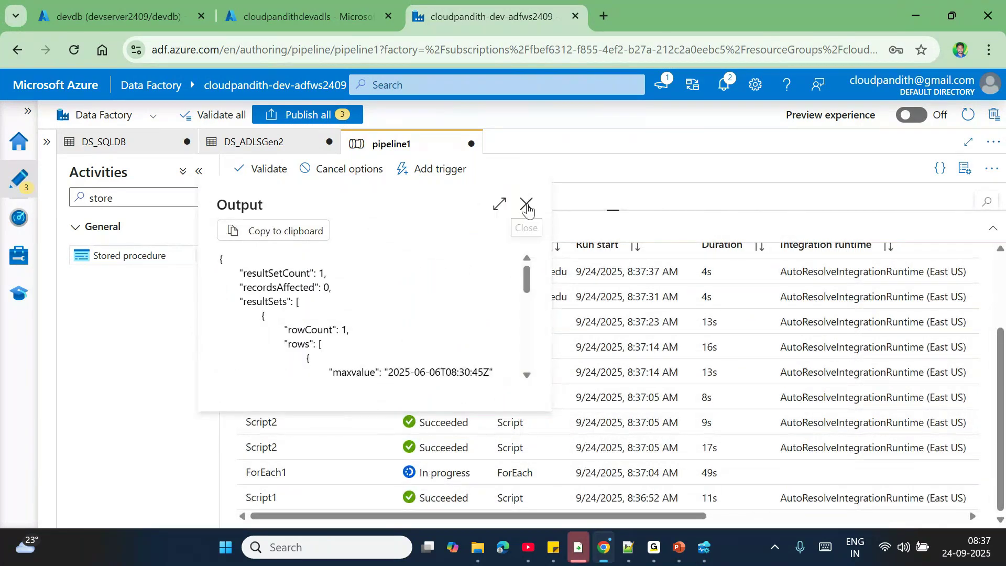
pyautogui.click(527, 202)
pyautogui.click(355, 396)
pyautogui.click(381, 399)
pyautogui.click(381, 399)
pyautogui.scroll(-1, 382, 361)
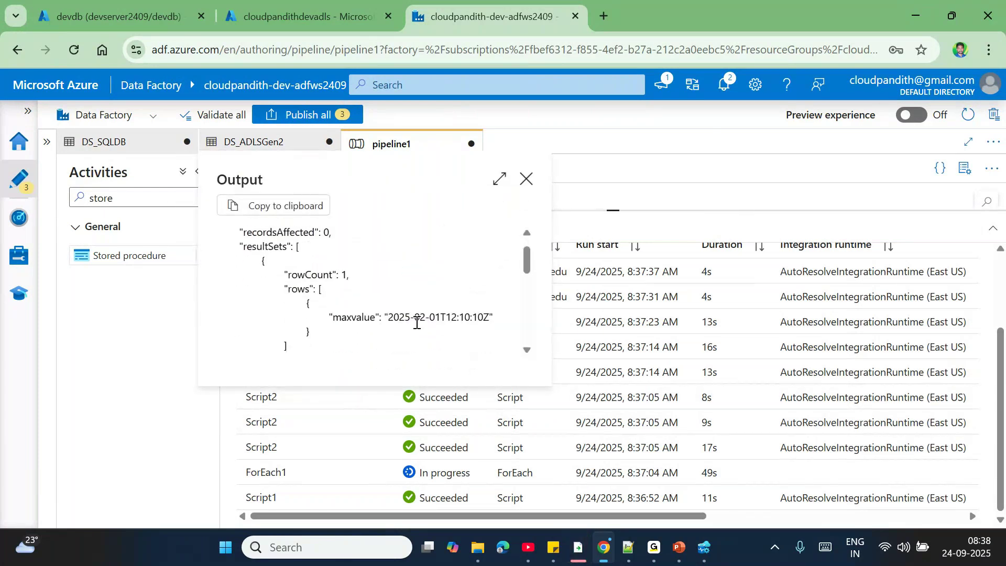
pyautogui.press('Escape')
# - Examine the source queries and the rows read and written in the three Copy data1 runs
pyautogui.scroll(1, 377, 377)
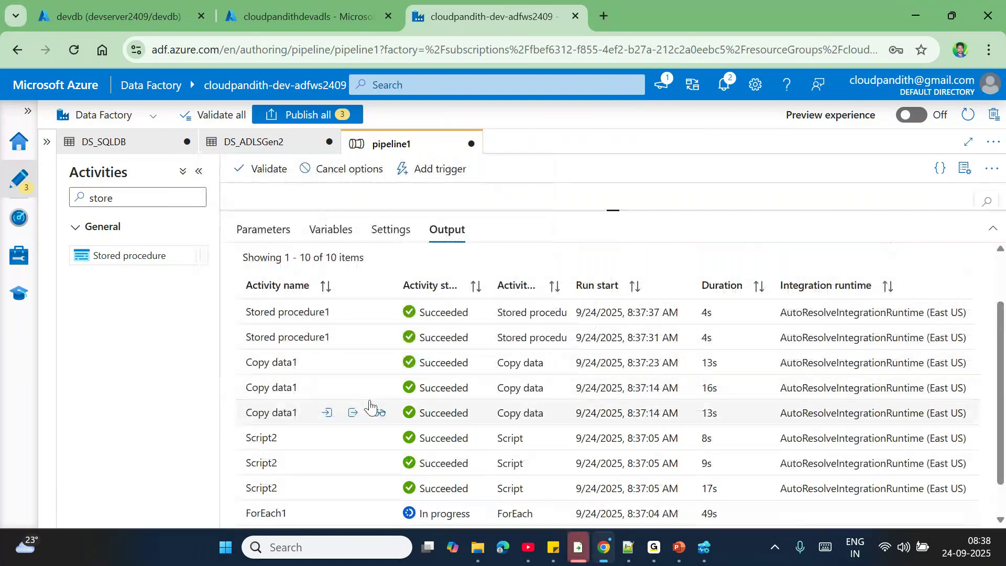
pyautogui.click(376, 412)
pyautogui.click(984, 125)
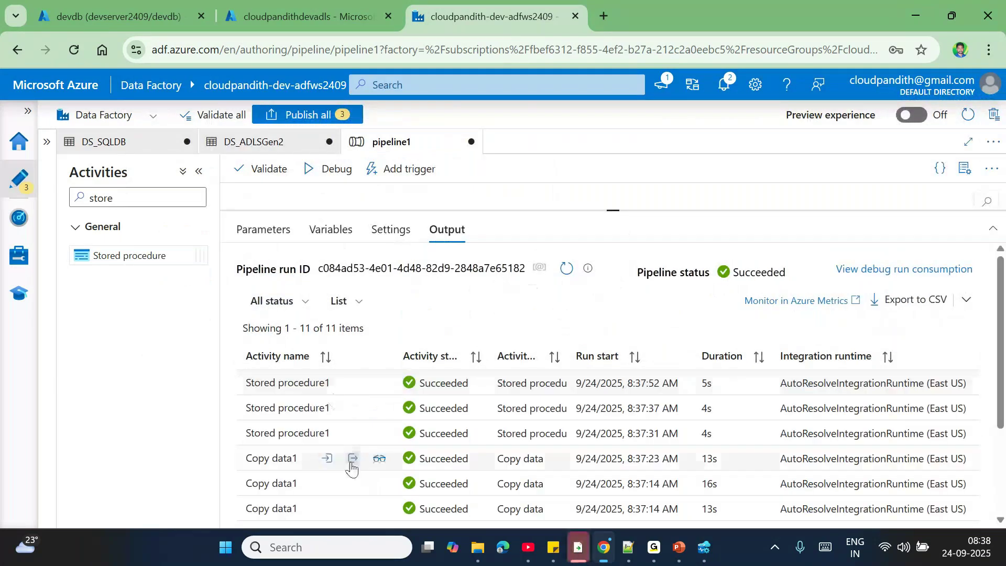
pyautogui.scroll(-2, 330, 406)
pyautogui.click(327, 407)
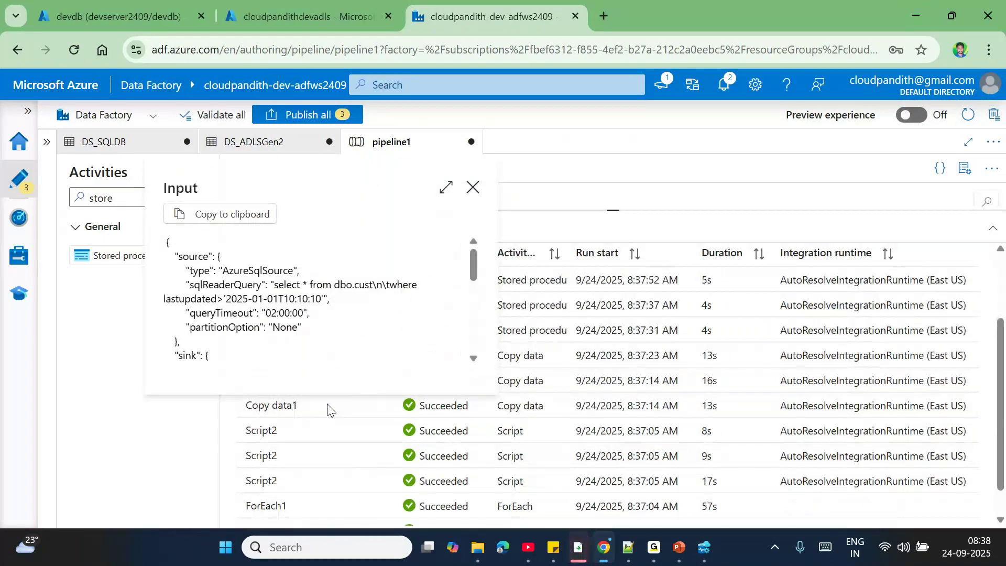
pyautogui.click(328, 410)
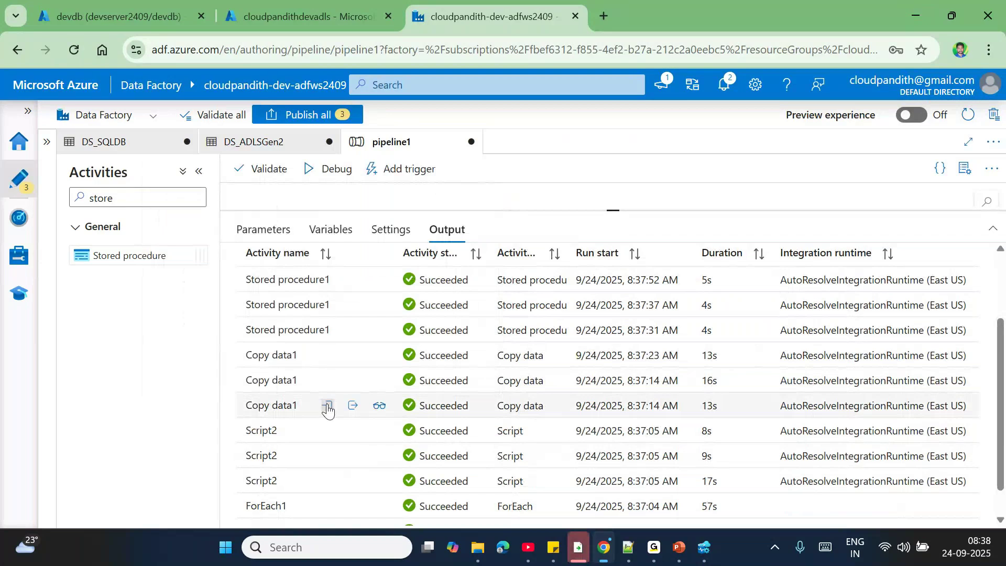
pyautogui.click(387, 382)
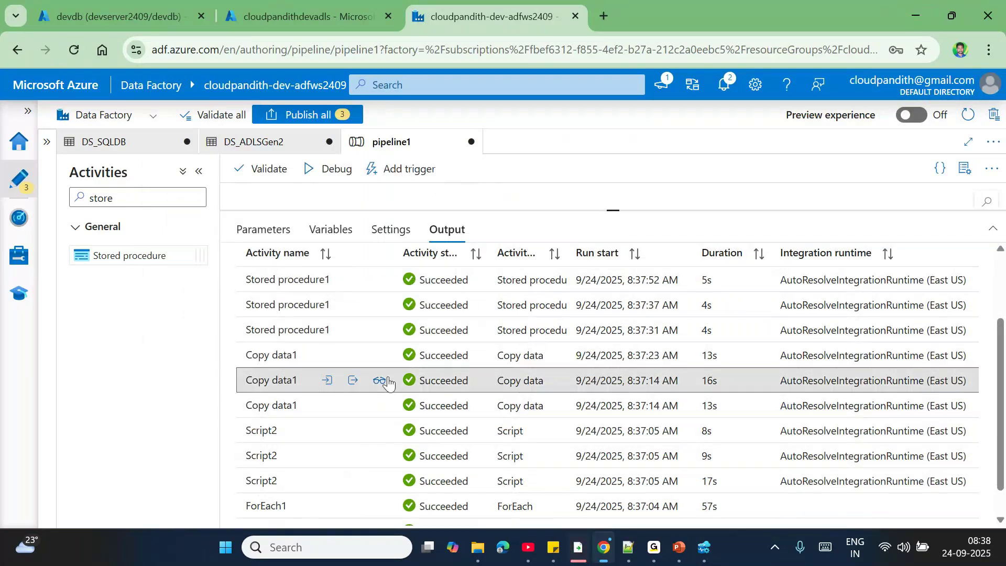
pyautogui.click(387, 382)
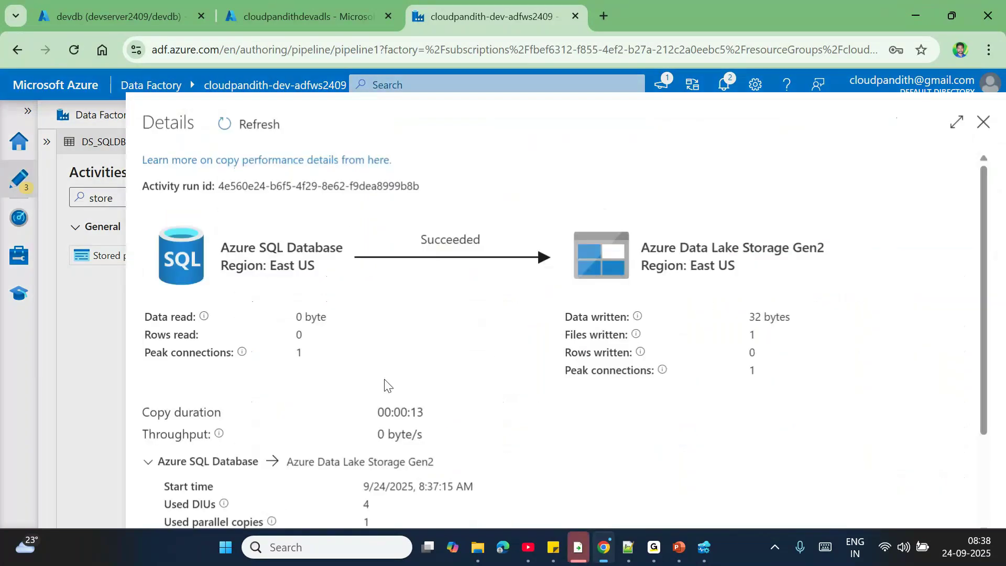
pyautogui.click(985, 125)
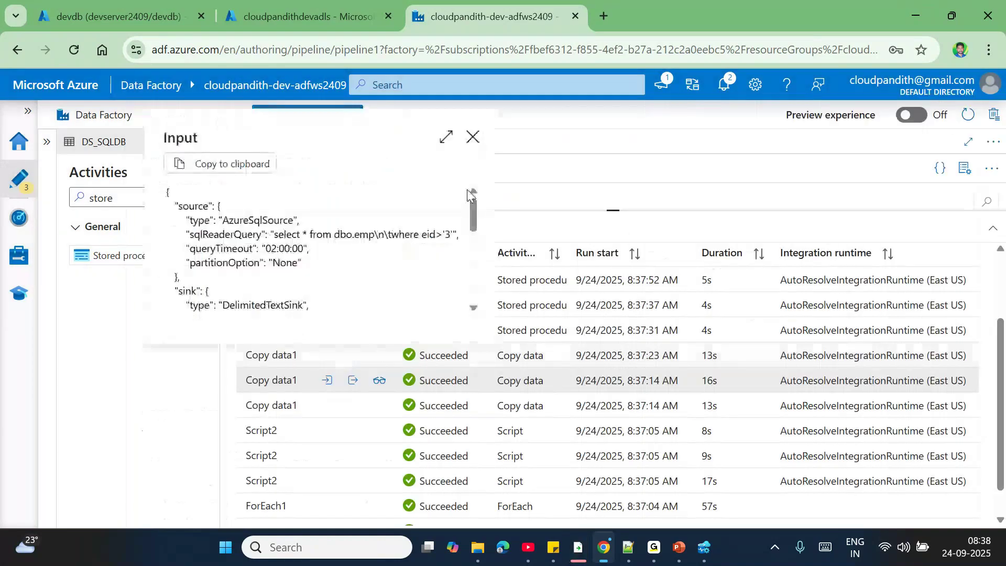
pyautogui.click(475, 147)
pyautogui.click(380, 355)
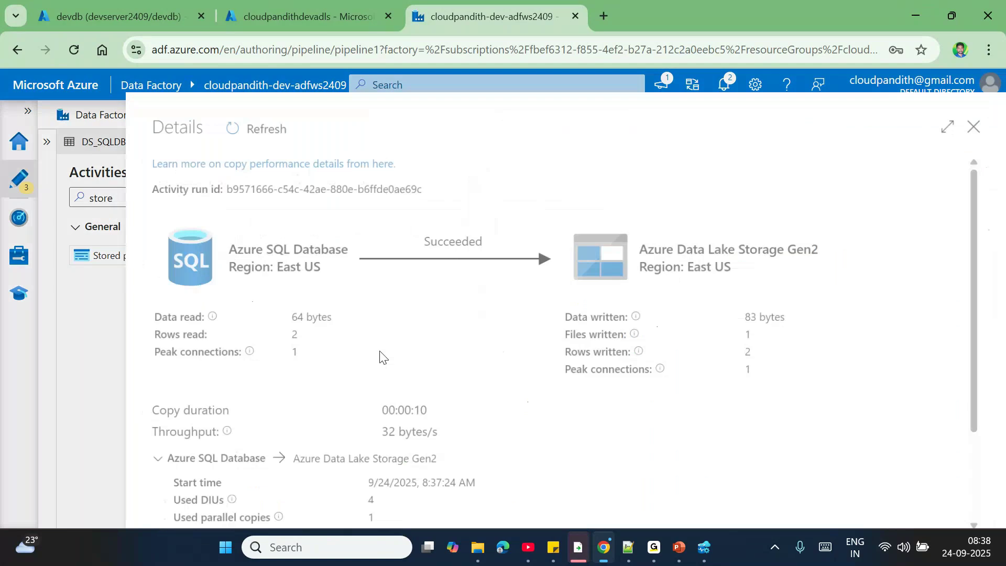
pyautogui.moveTo(282, 334); pyautogui.dragTo(306, 337)
pyautogui.click(983, 122)
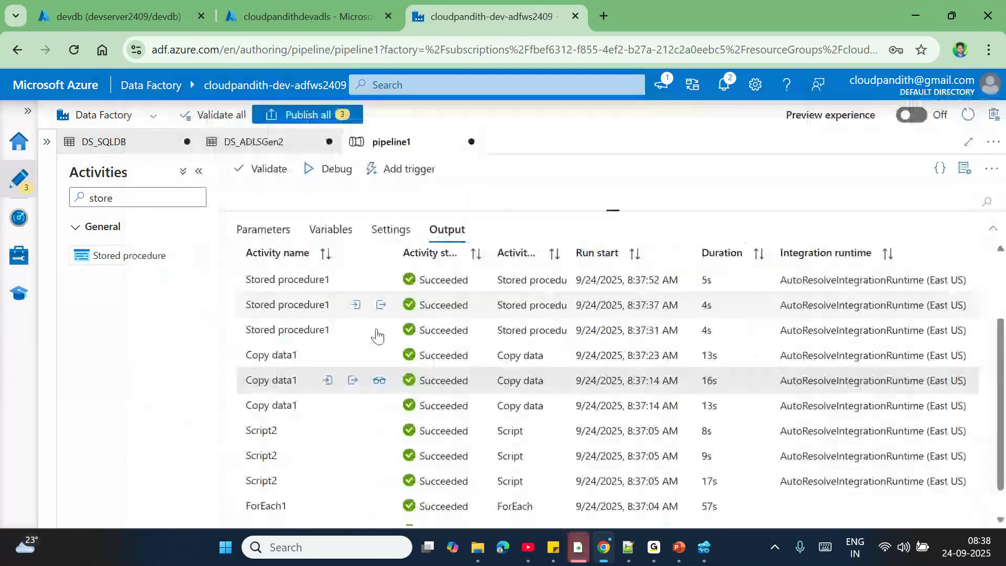
# - Switch to Azure Data Studio, run only the select query on tblconfig, and examine the lpv values in its results
pyautogui.click(704, 547)
pyautogui.scroll(-2, 424, 127)
pyautogui.click(424, 127)
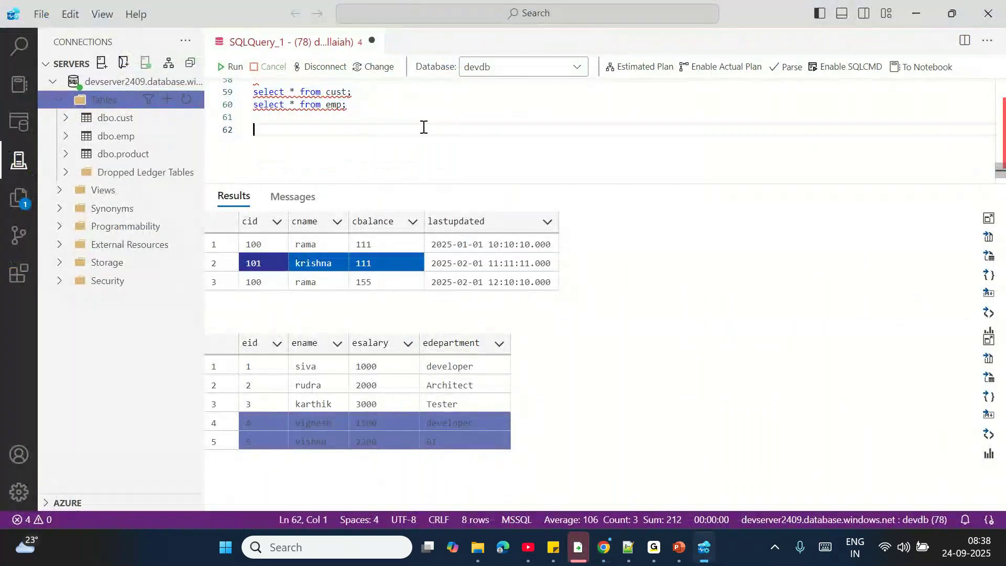
pyautogui.scroll(3, 424, 127)
pyautogui.scroll(4, 423, 127)
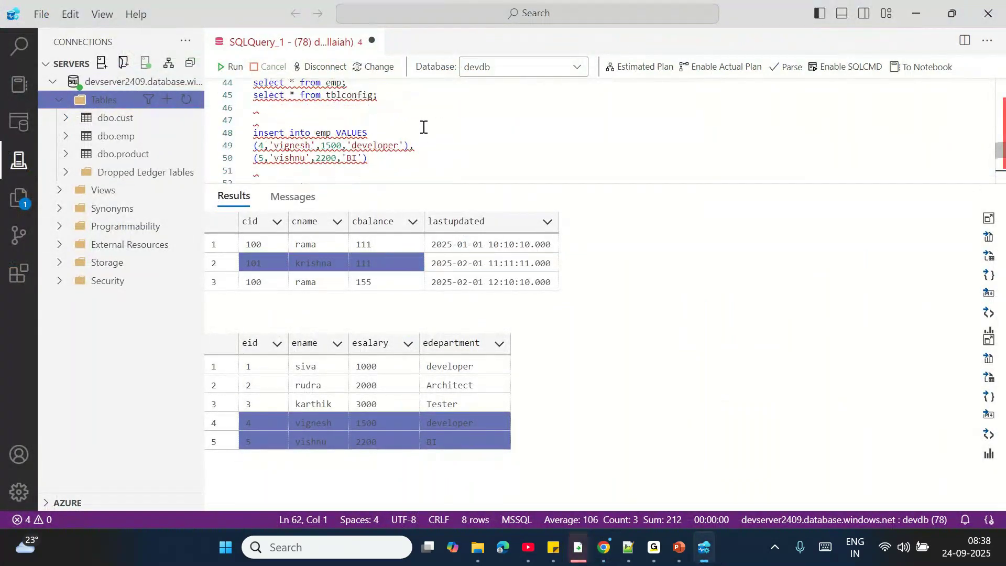
pyautogui.moveTo(382, 170); pyautogui.dragTo(249, 171)
pyautogui.click(229, 68)
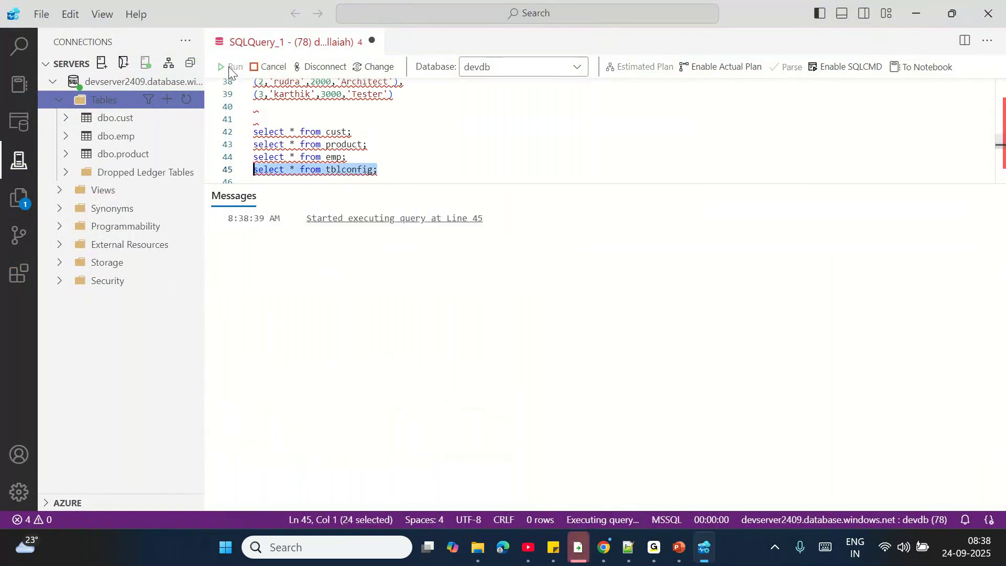
pyautogui.click(716, 282)
pyautogui.click(750, 259)
pyautogui.click(747, 251)
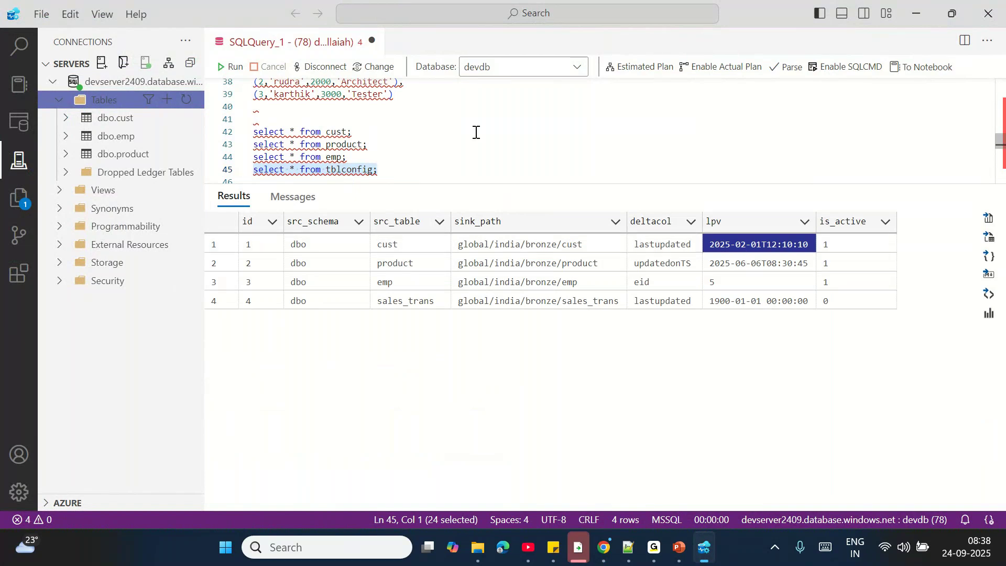
# - Compare the timestamps in the krishna and rama cust insert statements with the cust and product lpv values in the tblconfig results
pyautogui.scroll(-5, 476, 131)
pyautogui.scroll(1, 445, 140)
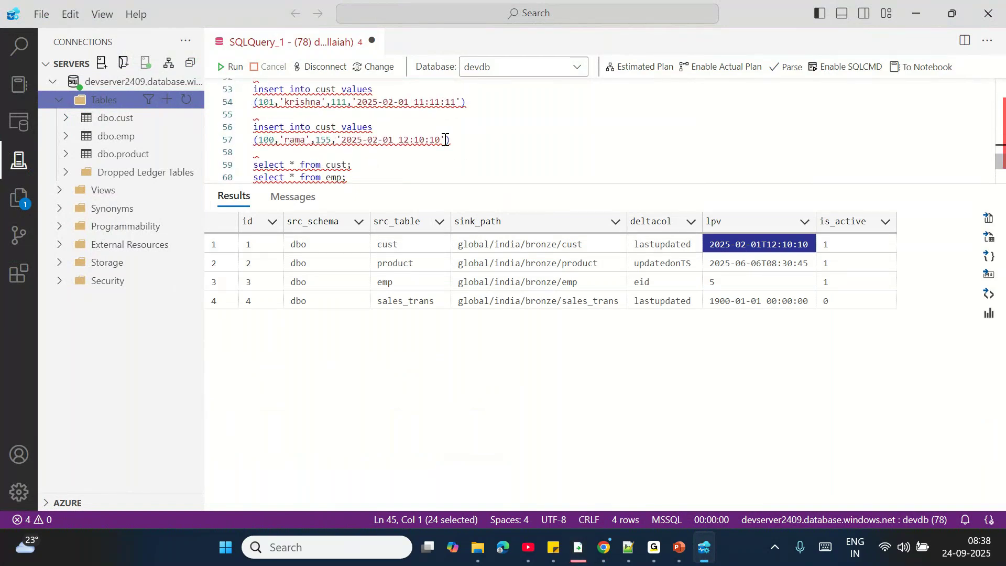
pyautogui.moveTo(395, 106); pyautogui.dragTo(439, 105)
pyautogui.moveTo(373, 140); pyautogui.dragTo(398, 140)
pyautogui.moveTo(465, 139); pyautogui.dragTo(255, 140)
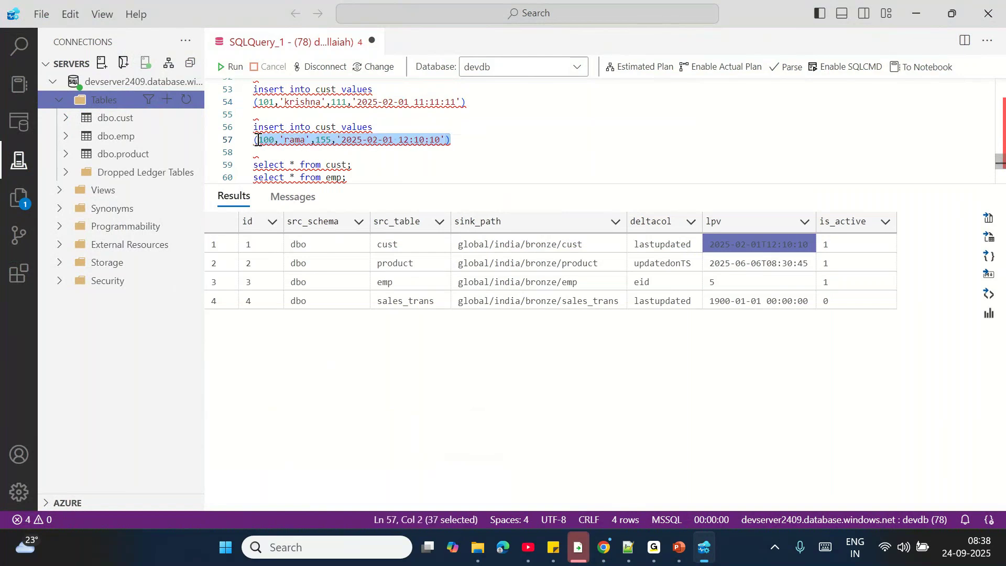
pyautogui.click(749, 245)
pyautogui.click(753, 265)
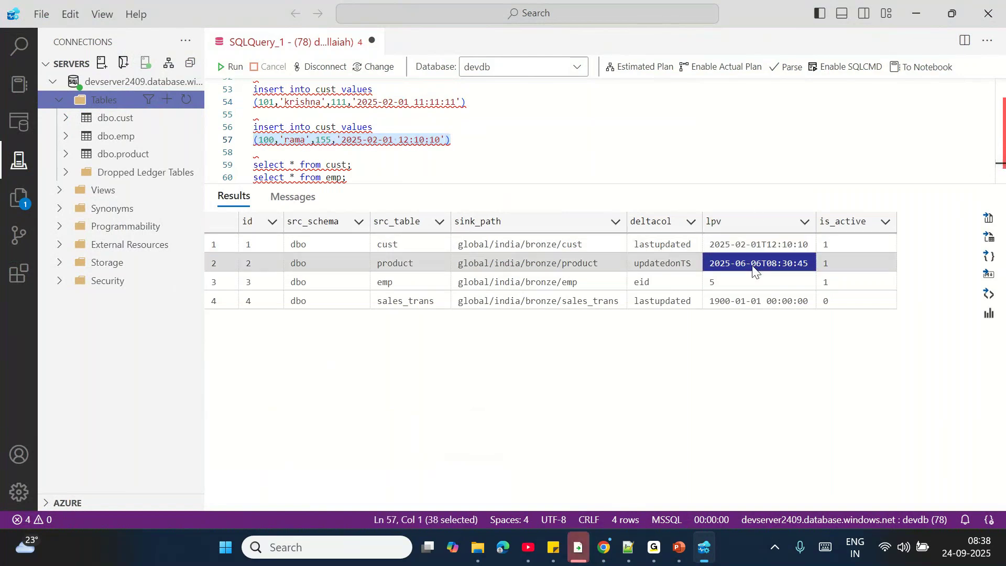
pyautogui.click(384, 341)
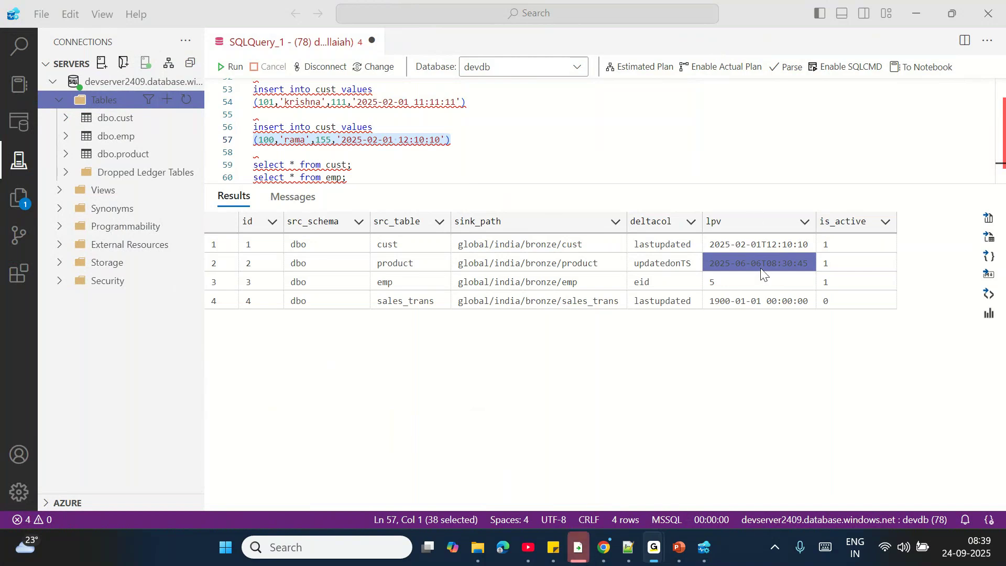
# - Switch to Azure Data Factory in Chrome and show the ForEach1 activity's settings in an enlarged pane
pyautogui.click(605, 548)
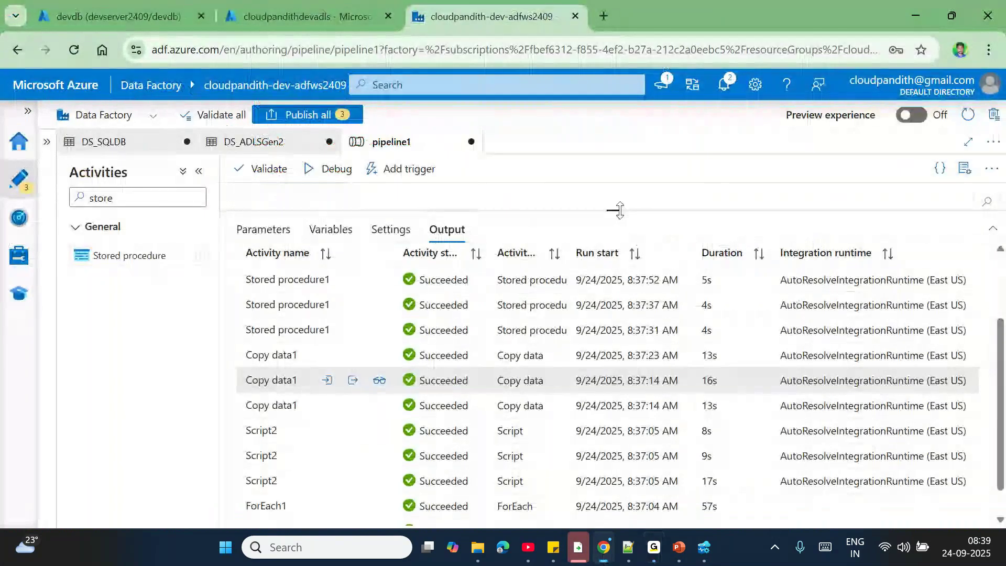
pyautogui.moveTo(619, 210); pyautogui.dragTo(620, 403)
pyautogui.click(624, 342)
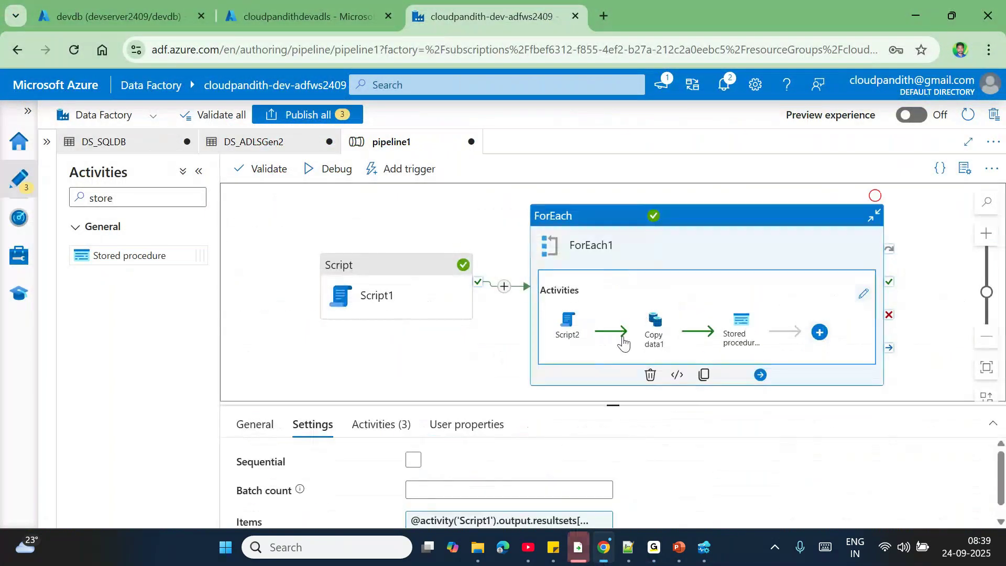
pyautogui.moveTo(611, 404); pyautogui.dragTo(612, 273)
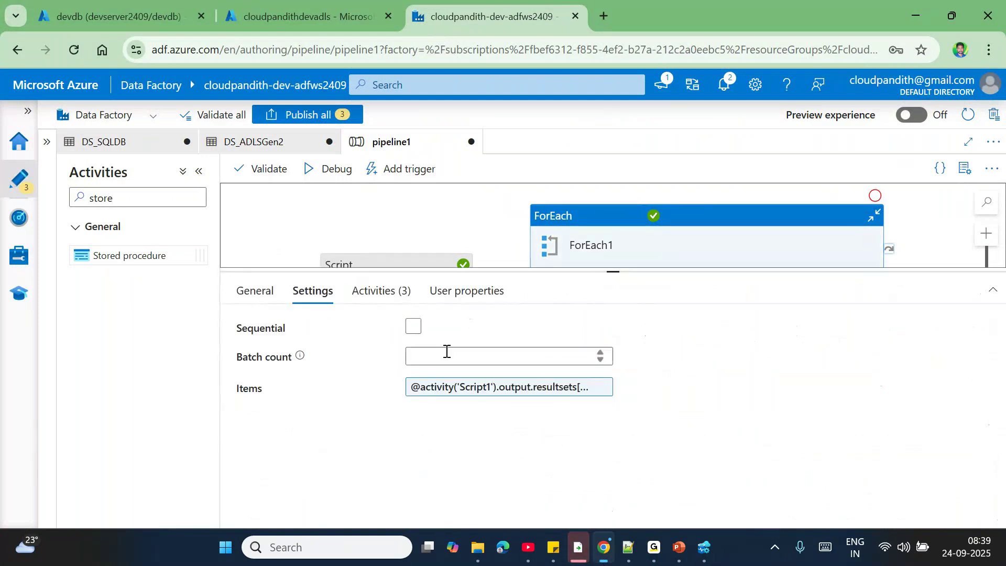
# - Set the batch count of ForEach1 to 50
pyautogui.click(446, 352)
pyautogui.write('4')
pyautogui.click(600, 352)
pyautogui.click(601, 352)
pyautogui.click(605, 353)
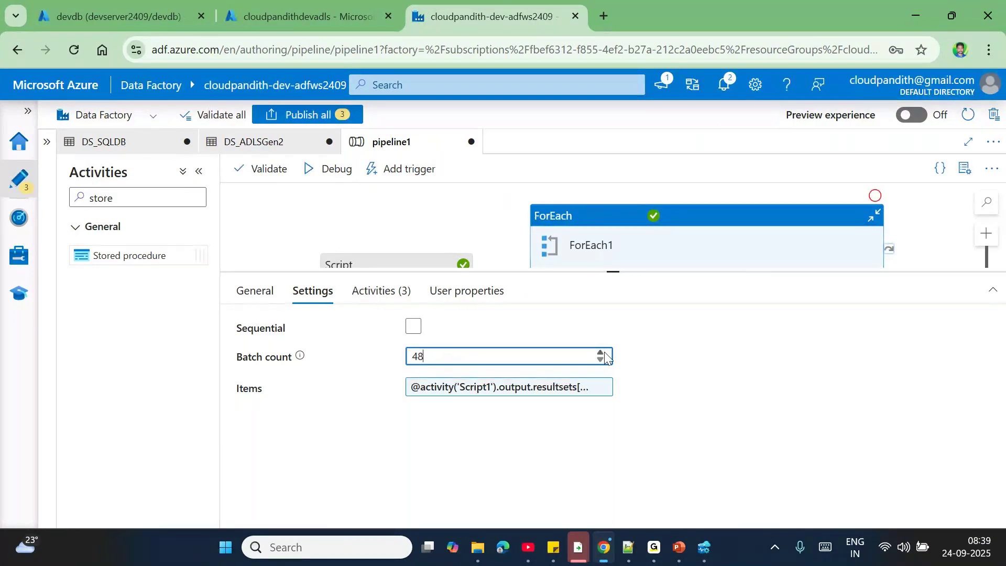
pyautogui.click(605, 354)
pyautogui.click(605, 353)
pyautogui.hotkey('ctrl', 'a')
pyautogui.click(454, 360)
pyautogui.moveTo(434, 356); pyautogui.dragTo(410, 355)
pyautogui.press('BackSpace')
pyautogui.write('50')
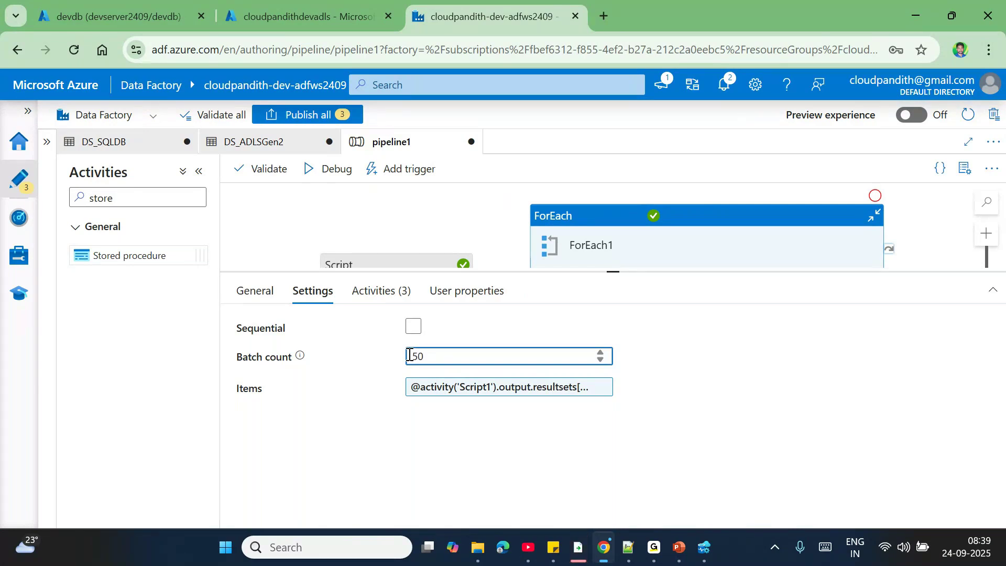
# - Replace the batch count of ForEach1 with 5
pyautogui.press('BackSpace')
pyautogui.press('BackSpace')
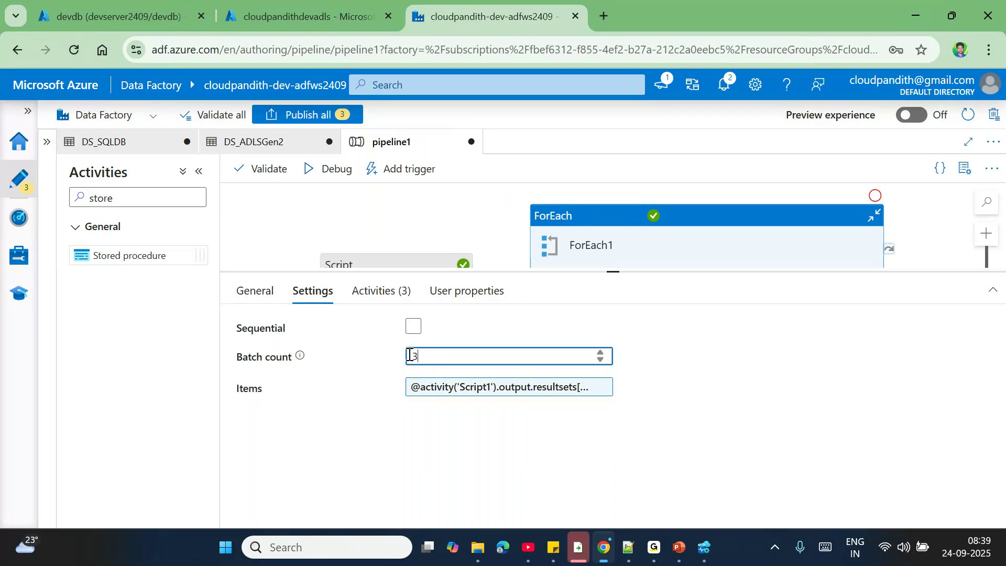
pyautogui.write('5')
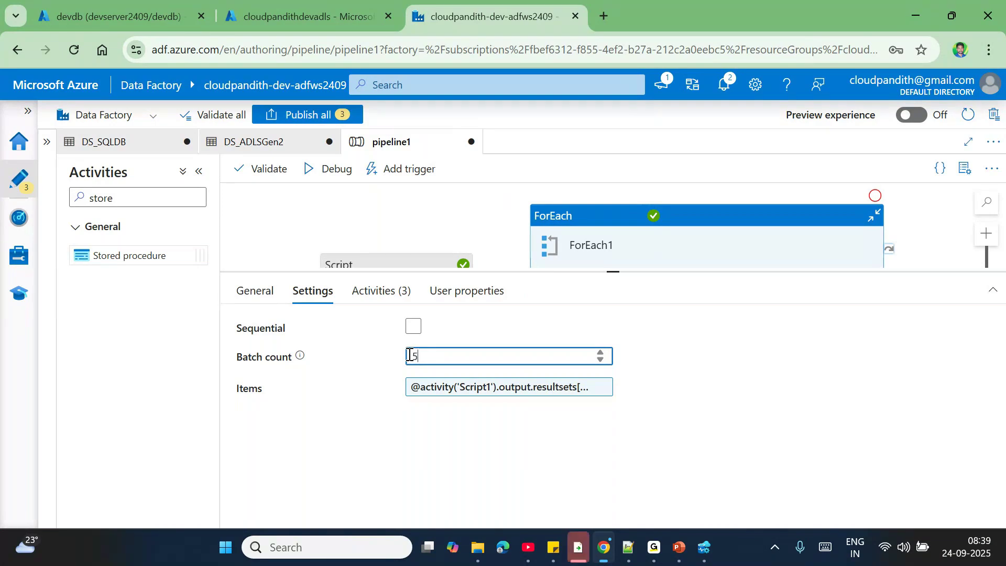